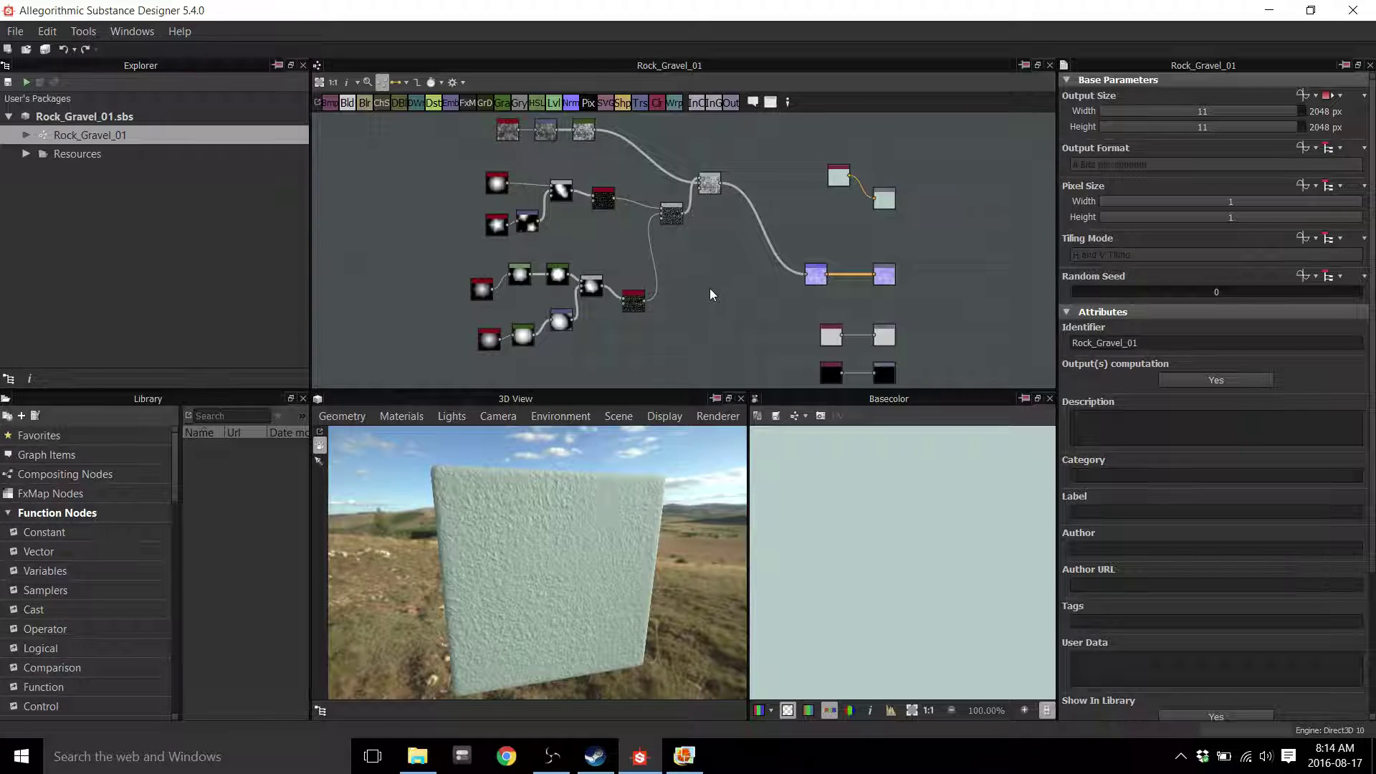
click(26, 135)
click(26, 135)
right_click(100, 146)
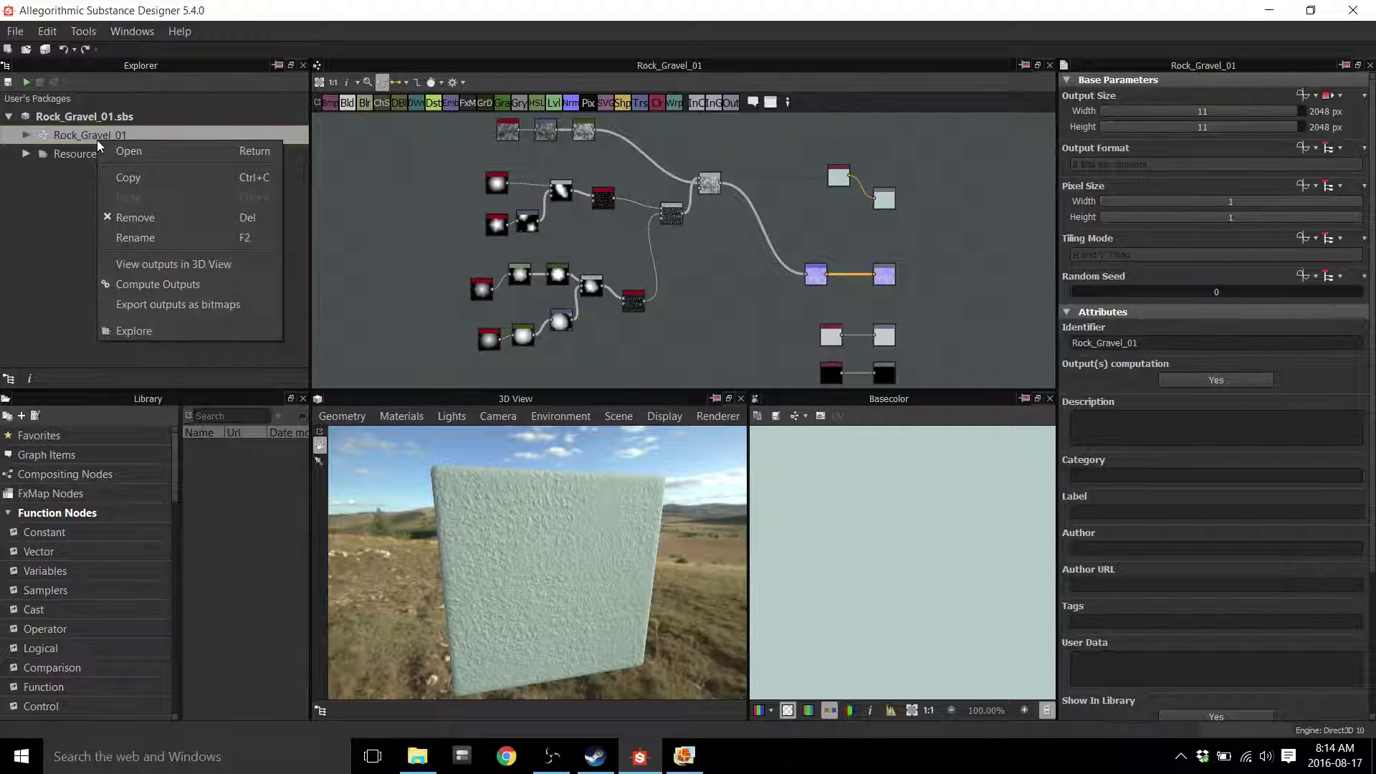
click(443, 235)
middle_drag(429, 234, 407, 250)
scroll(423, 238, down, 1)
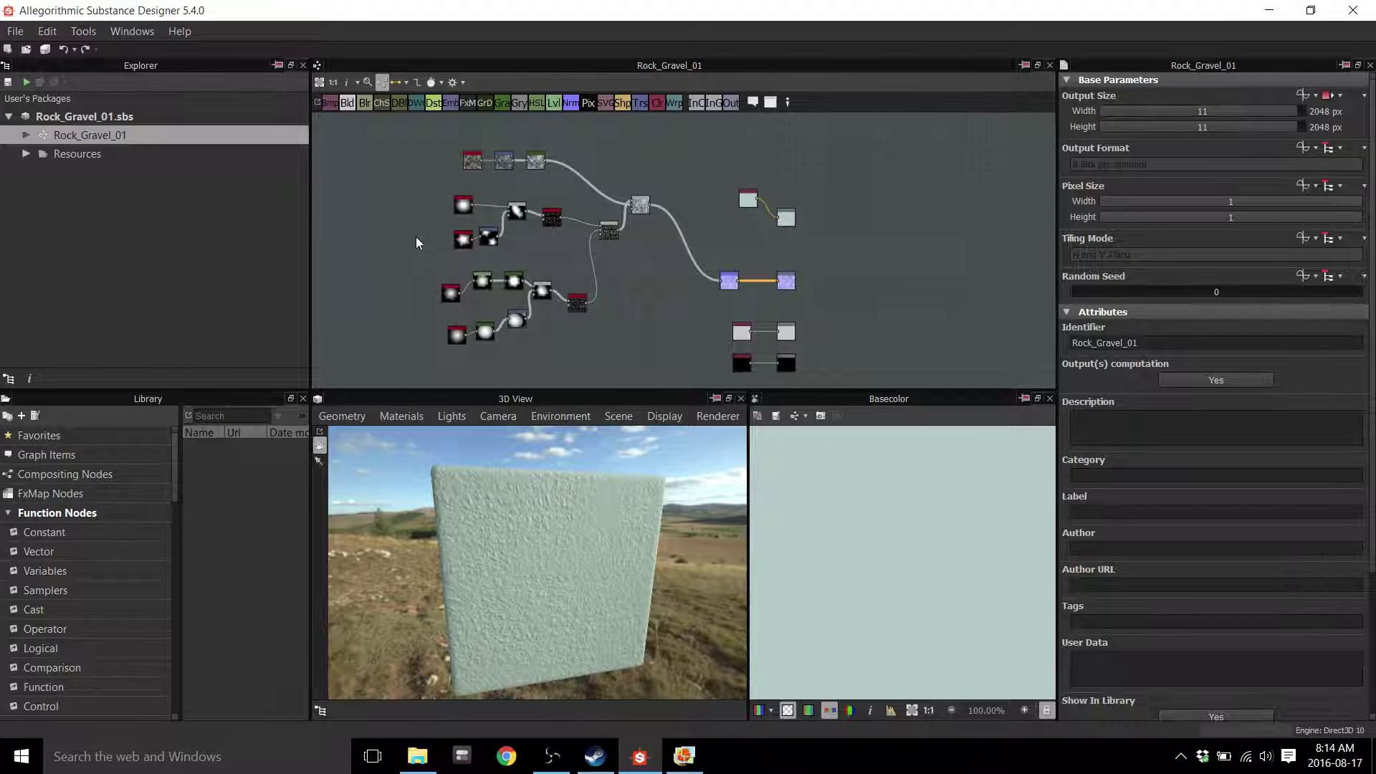
middle_drag(689, 271, 645, 275)
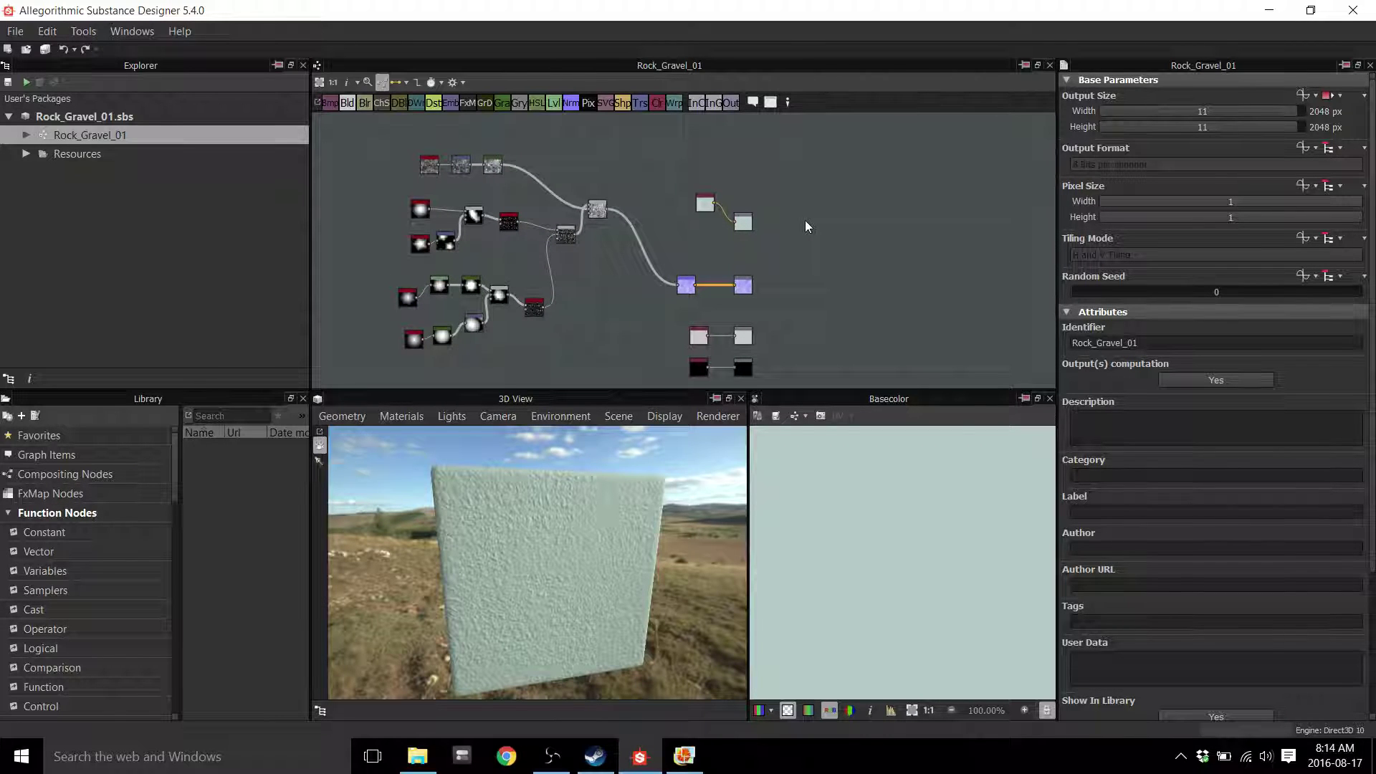
middle_drag(766, 260, 777, 237)
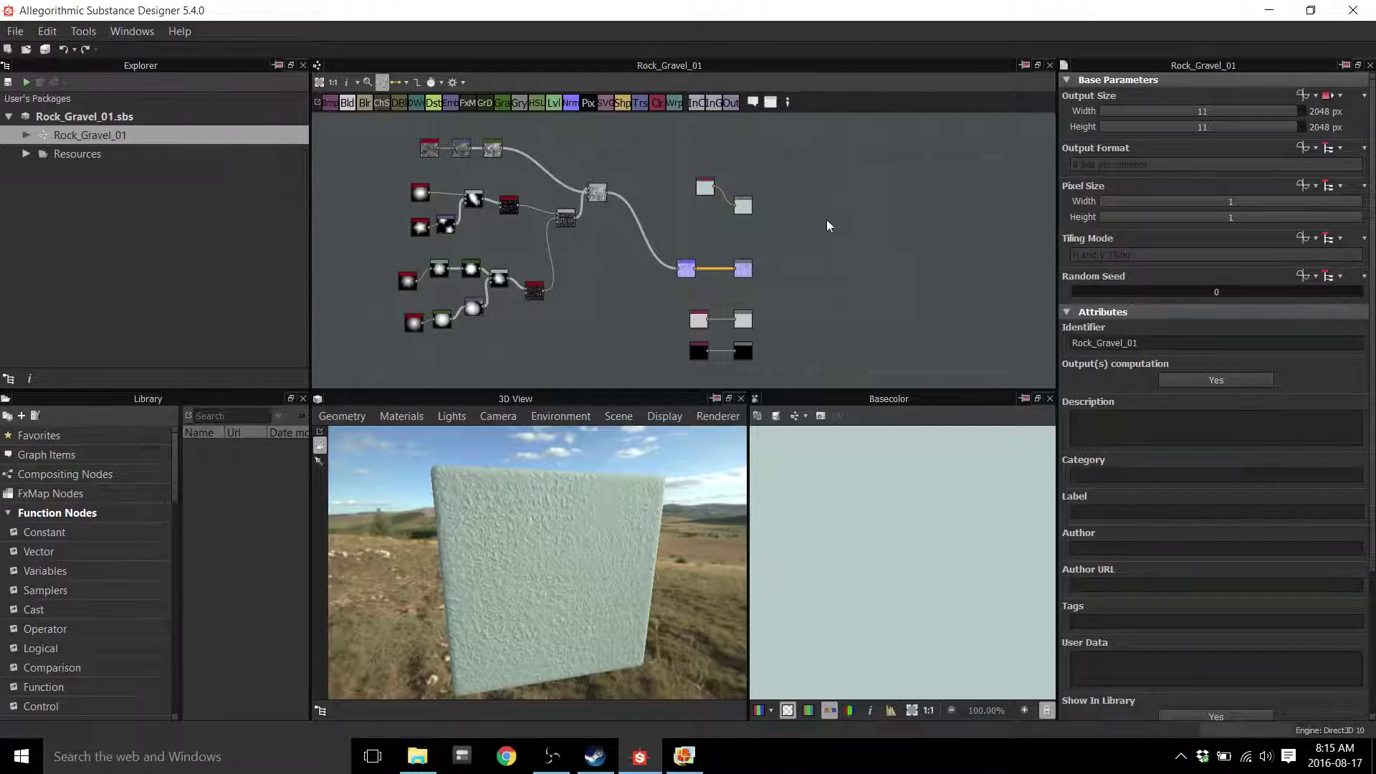
Set the graph's output size to inherit from its parent (Parent x 1) and inspect the Base Color output and 3D preview
click(1329, 96)
click(1318, 116)
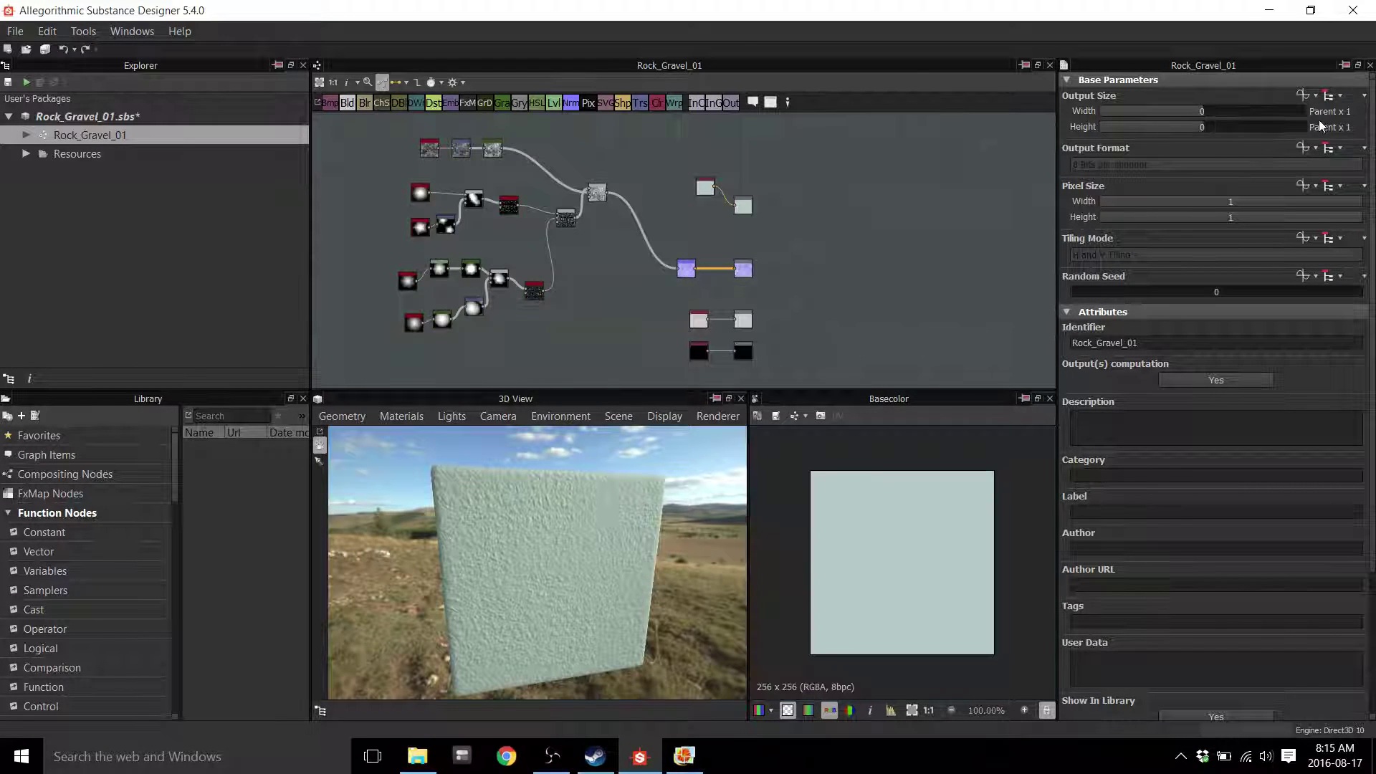
click(746, 207)
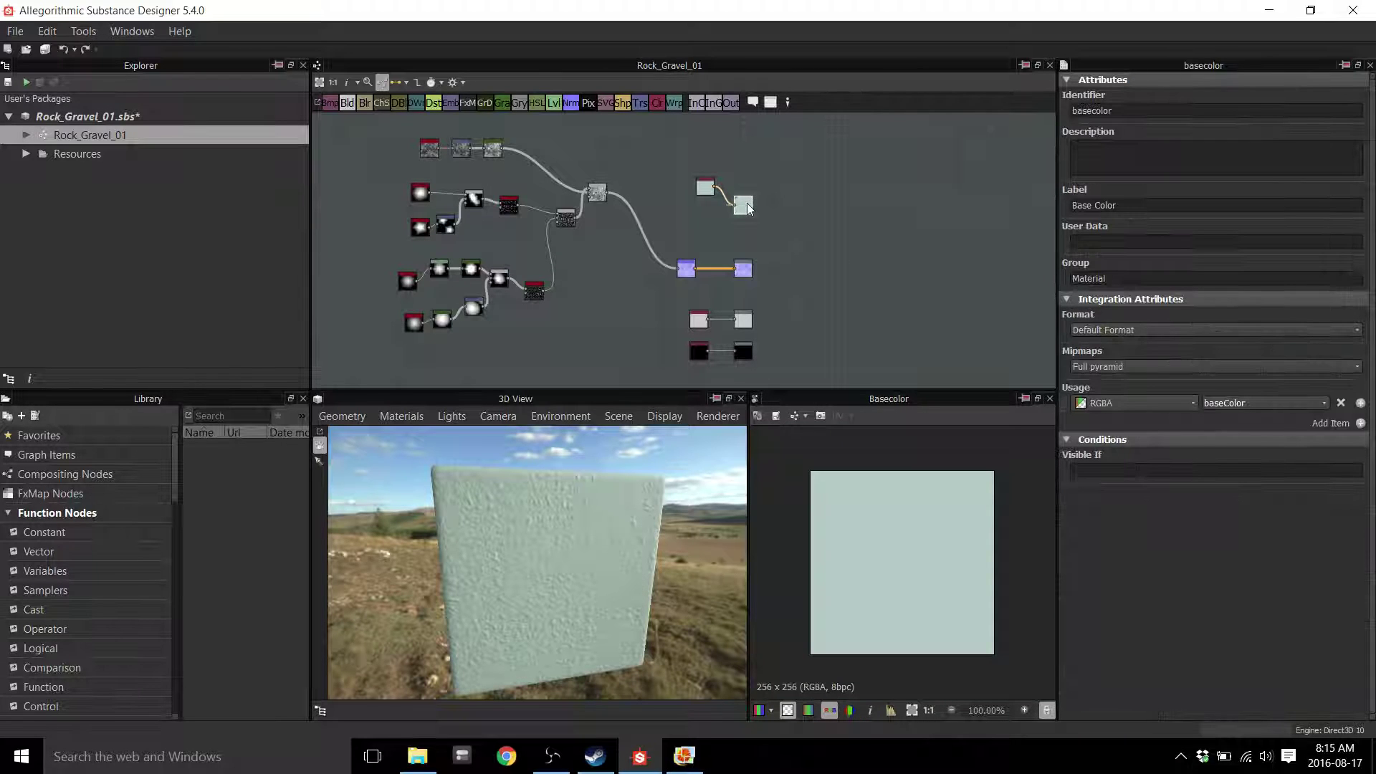
scroll(792, 244, up, 3)
scroll(760, 243, up, 2)
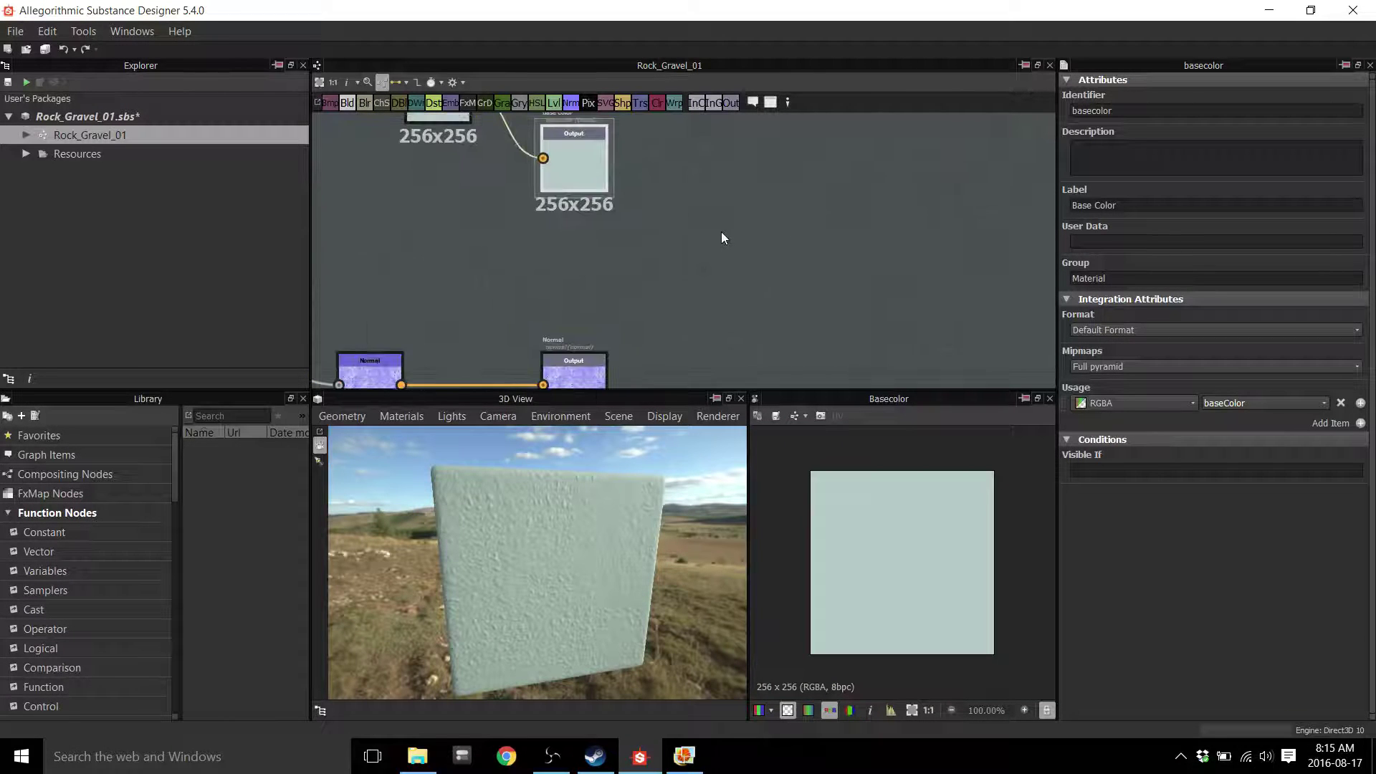
scroll(535, 522, up, 5)
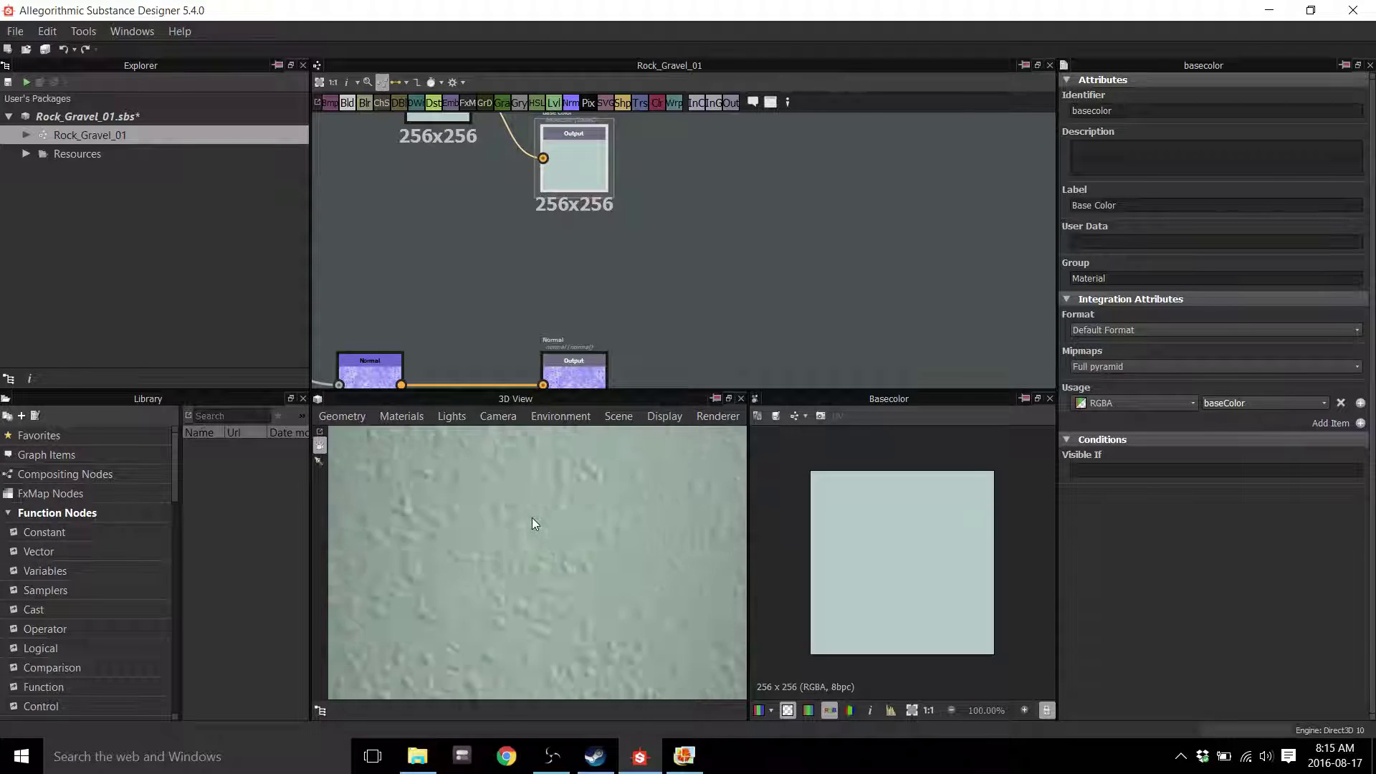
scroll(532, 522, down, 5)
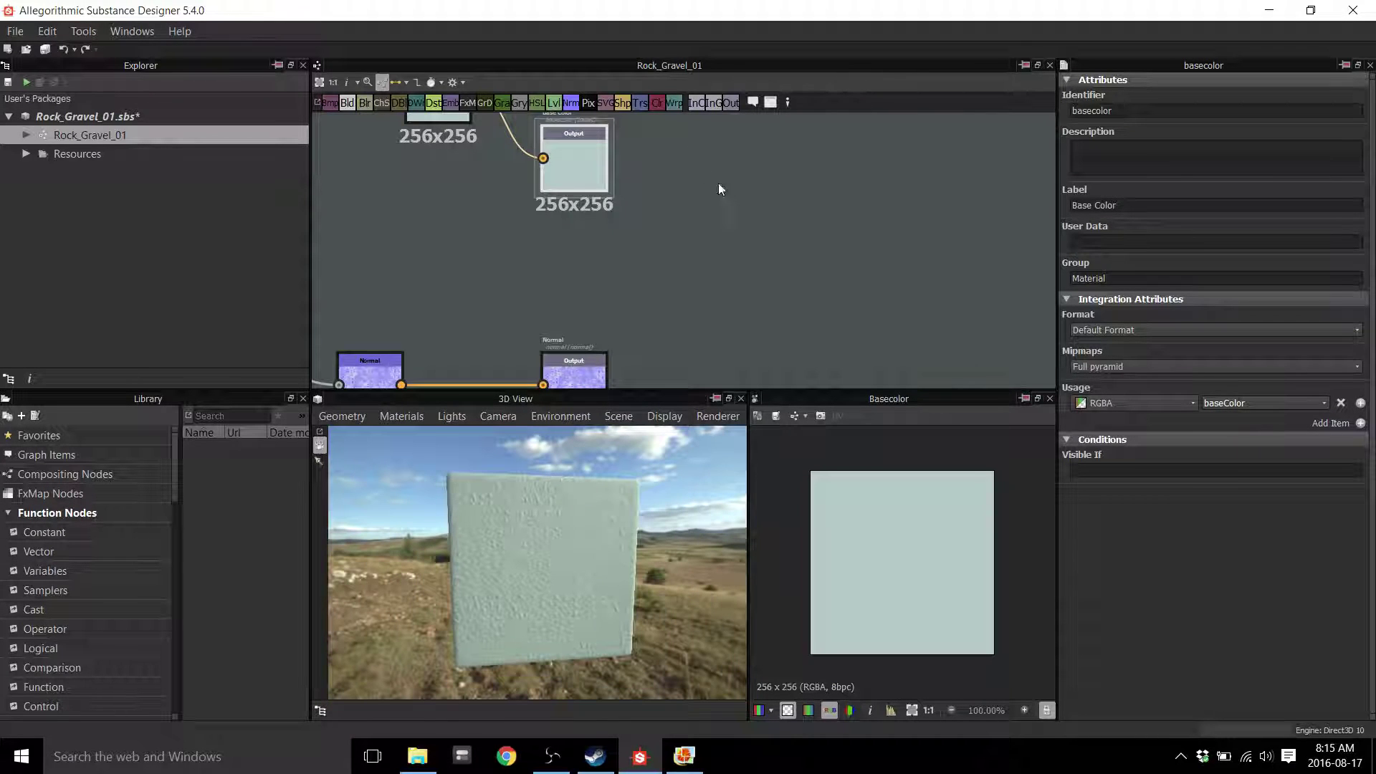
scroll(718, 189, down, 6)
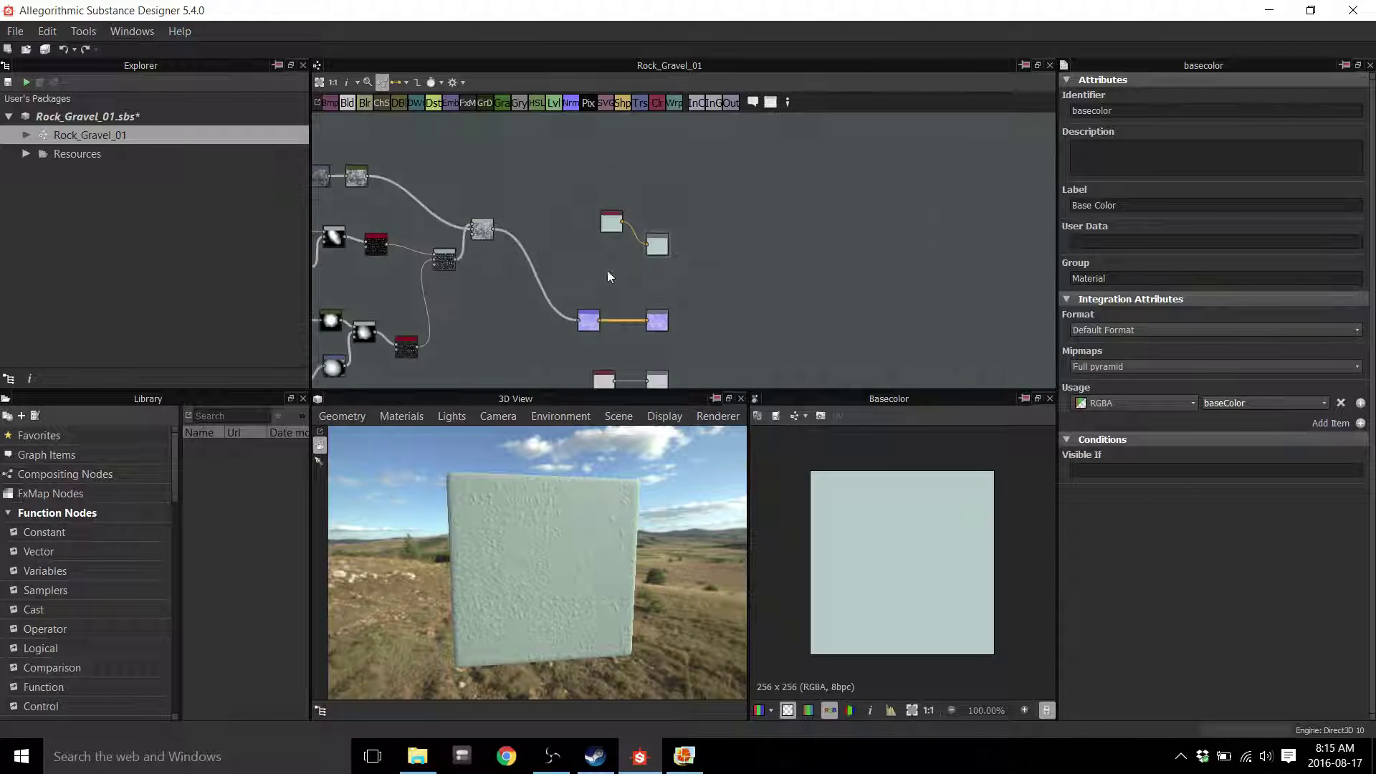
middle_drag(651, 242, 797, 209)
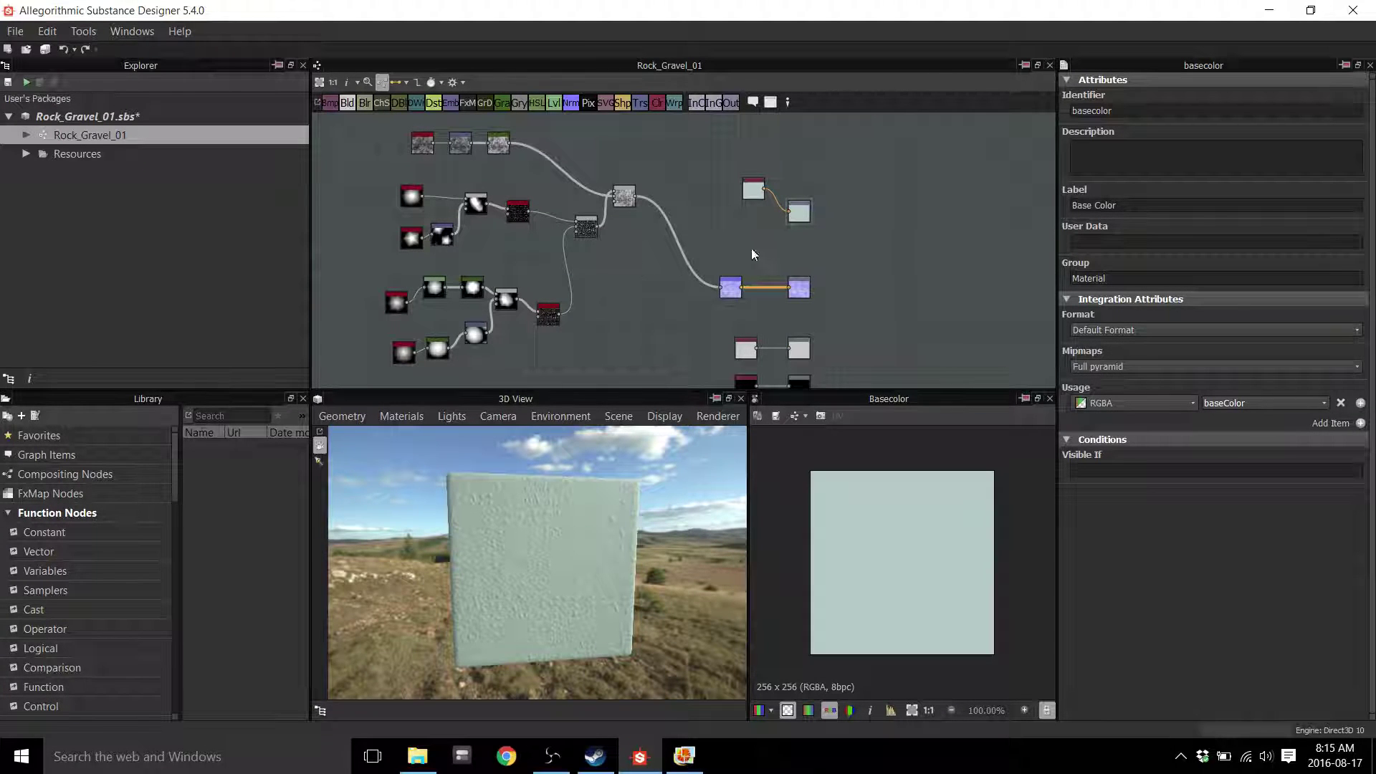
Examine the resolution labels of the nodes across the graph, from the noise and polygon chains to the outputs
click(623, 203)
scroll(631, 260, up, 5)
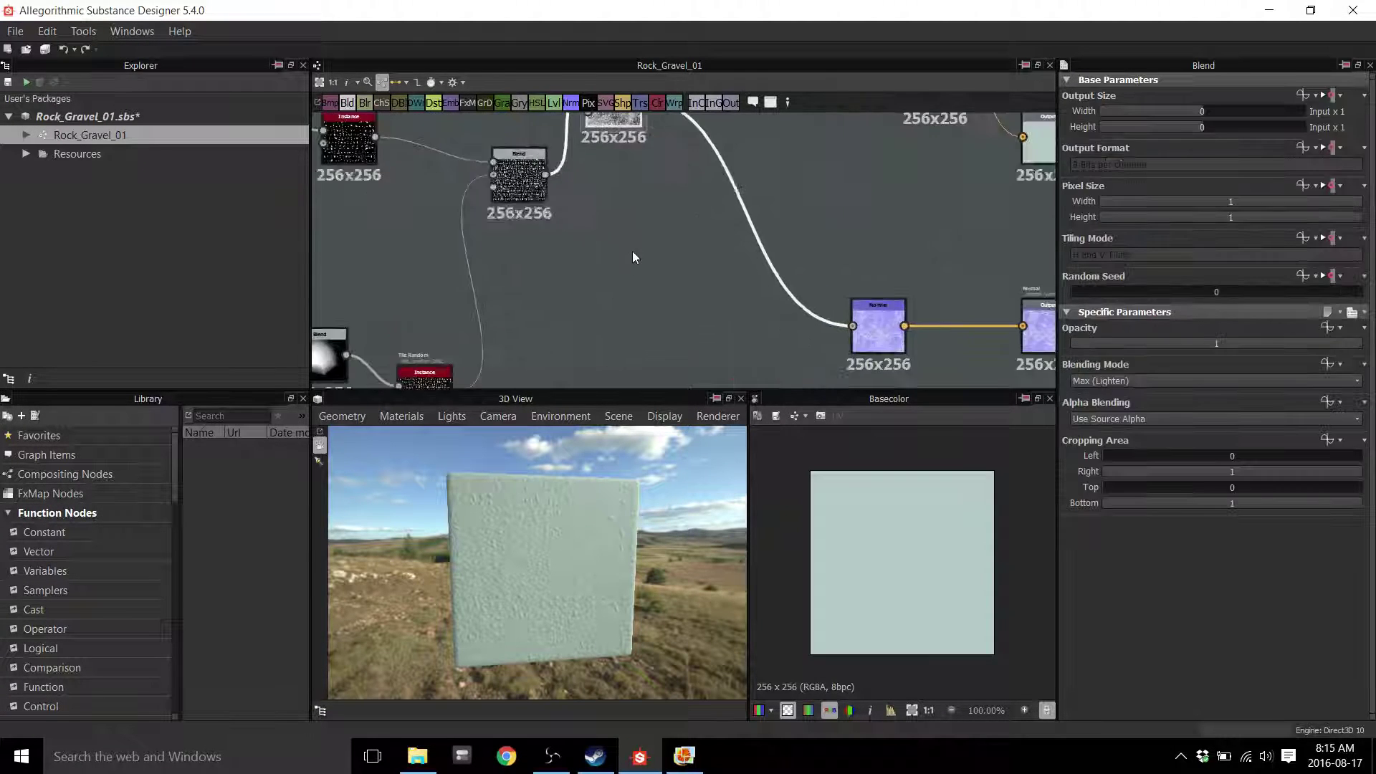
middle_drag(630, 241, 789, 329)
middle_drag(766, 260, 680, 259)
middle_drag(430, 217, 460, 217)
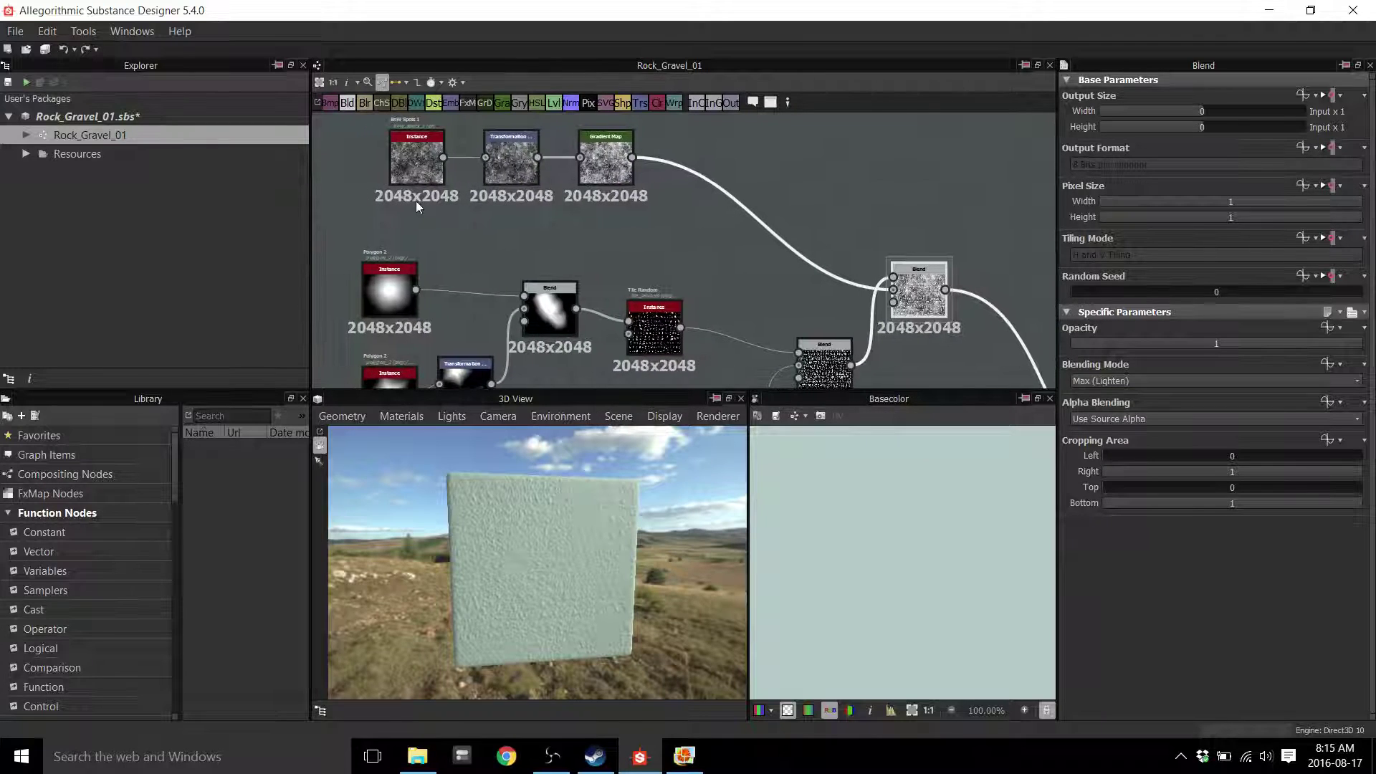
middle_drag(728, 340, 661, 280)
scroll(674, 279, down, 2)
middle_drag(827, 356, 619, 221)
middle_drag(812, 190, 685, 266)
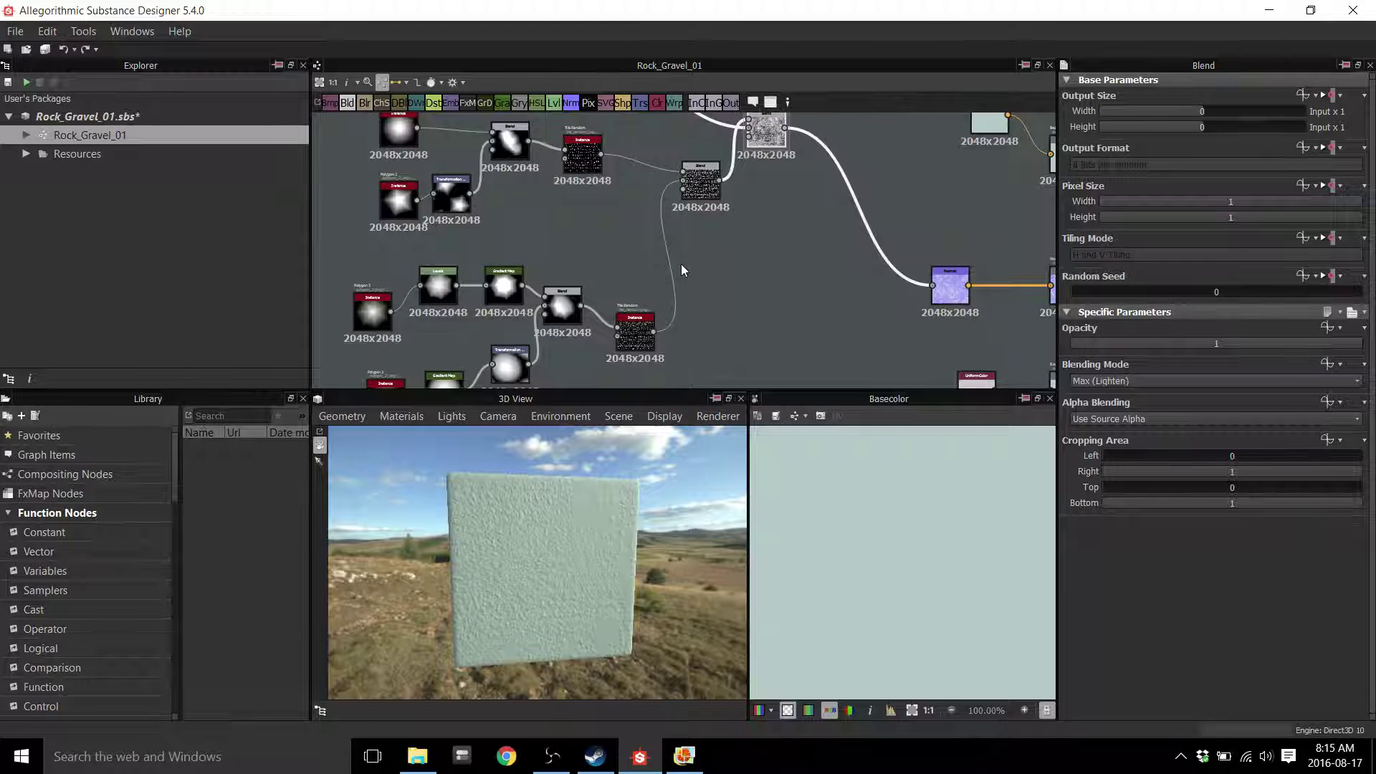
middle_drag(681, 261, 565, 263)
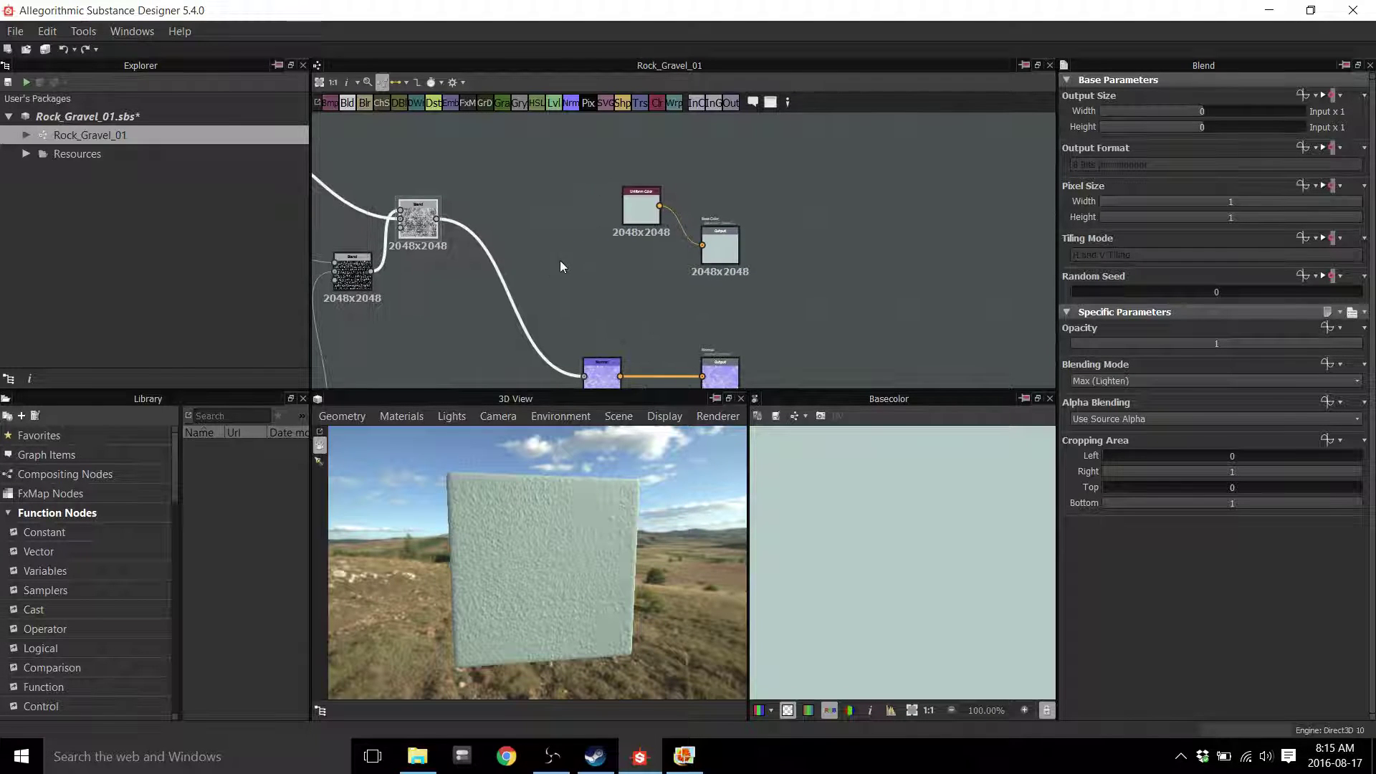
middle_drag(675, 276, 596, 274)
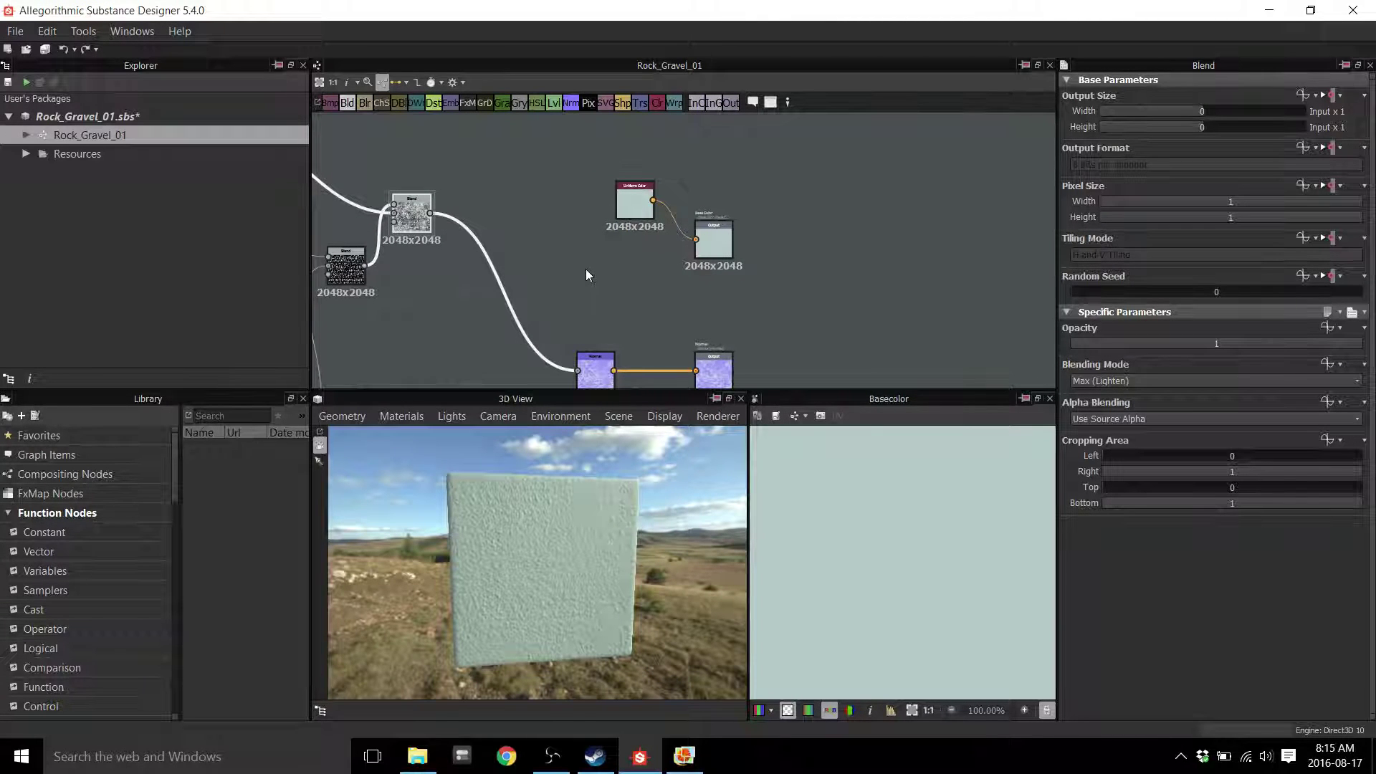
middle_drag(585, 267, 635, 257)
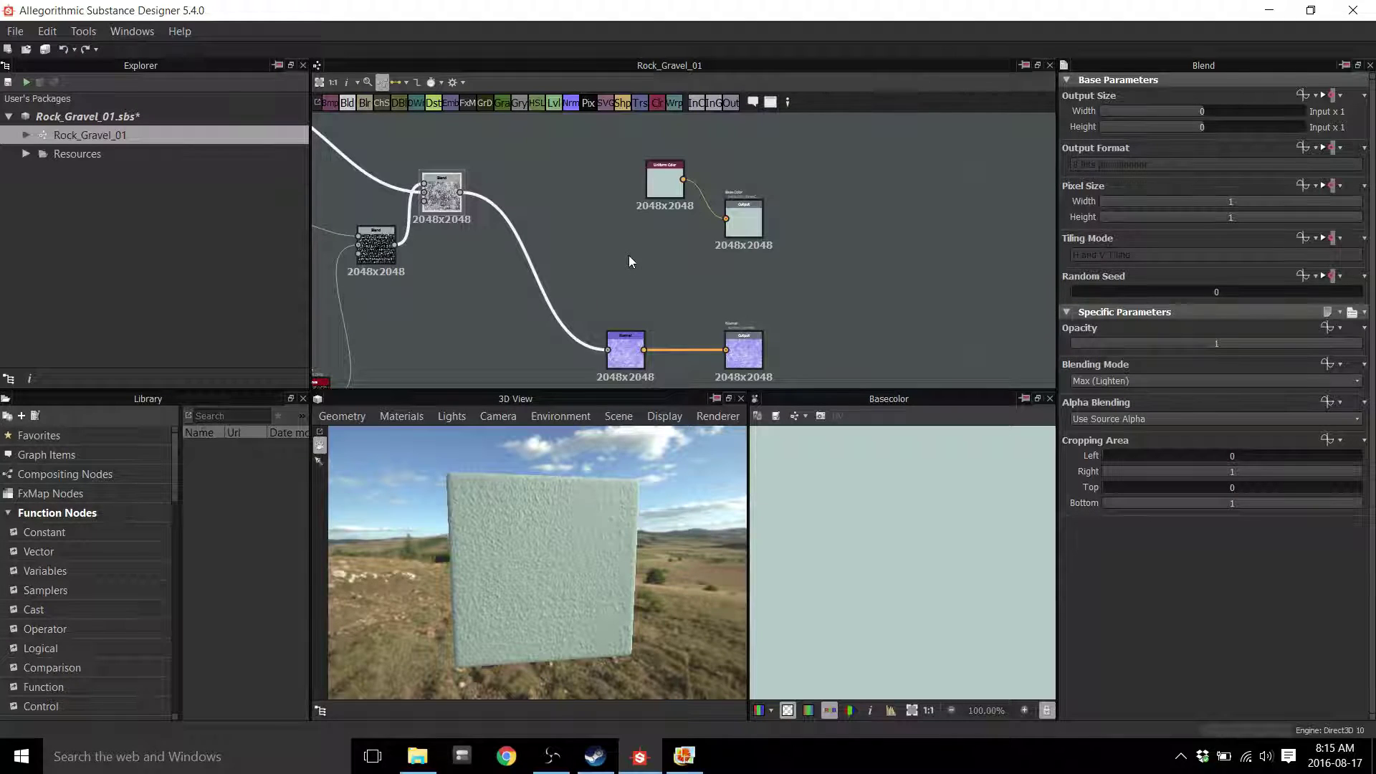
middle_drag(622, 256, 513, 260)
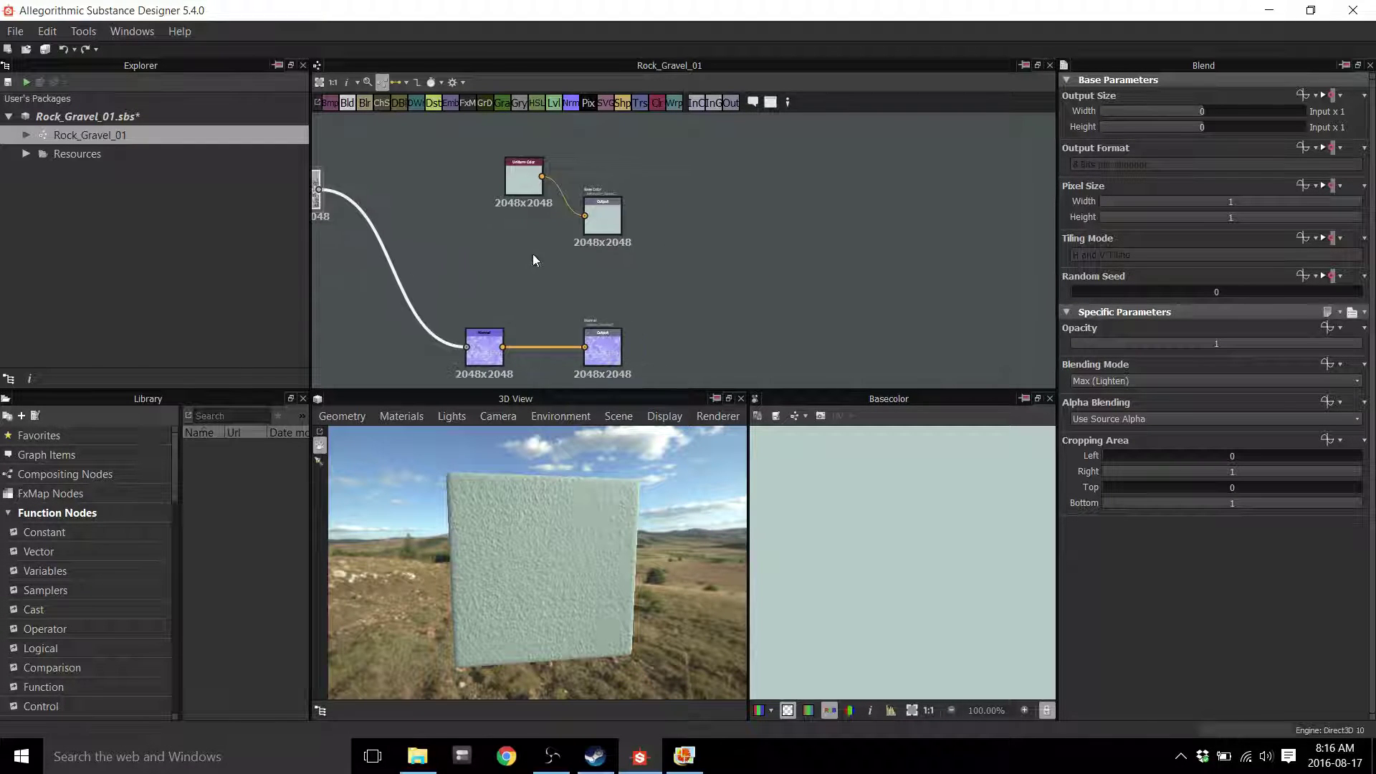
click(602, 219)
scroll(733, 266, down, 3)
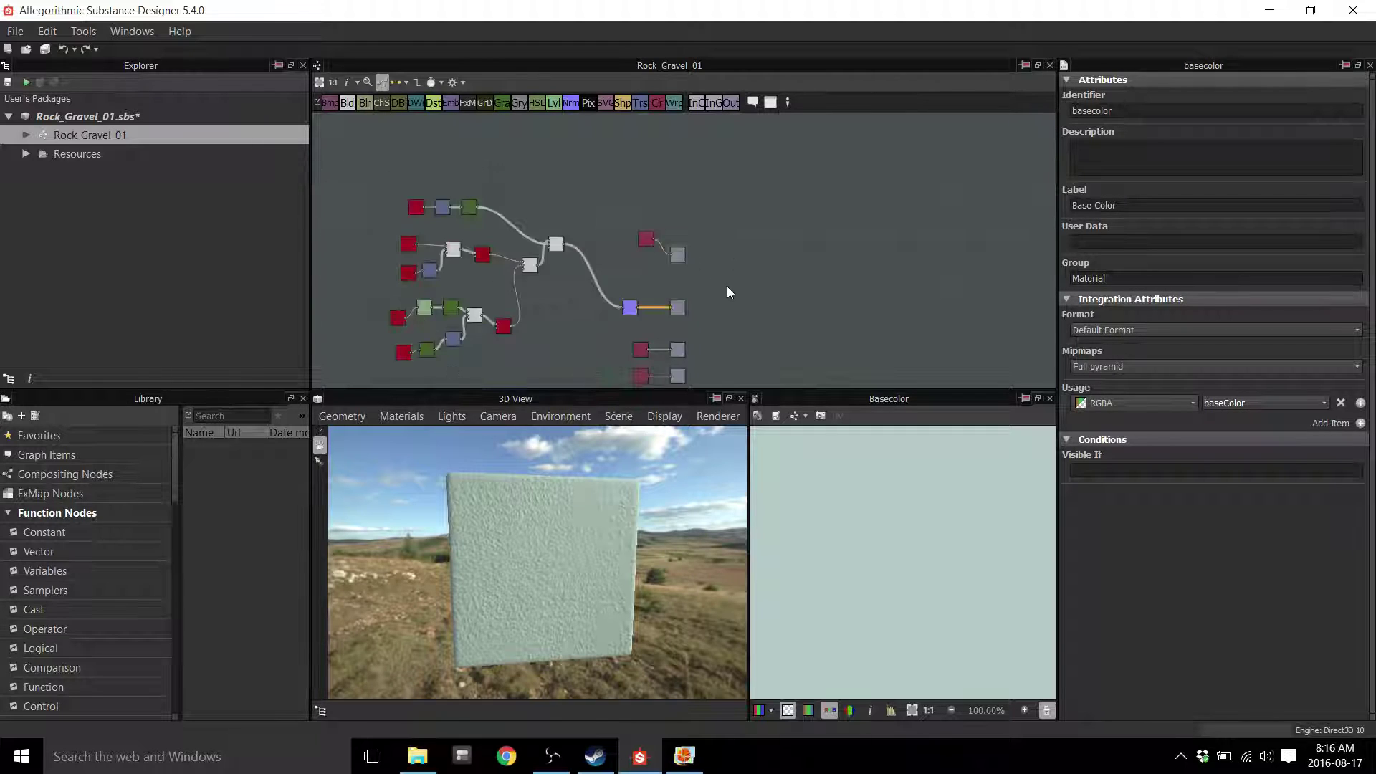
scroll(728, 286, up, 2)
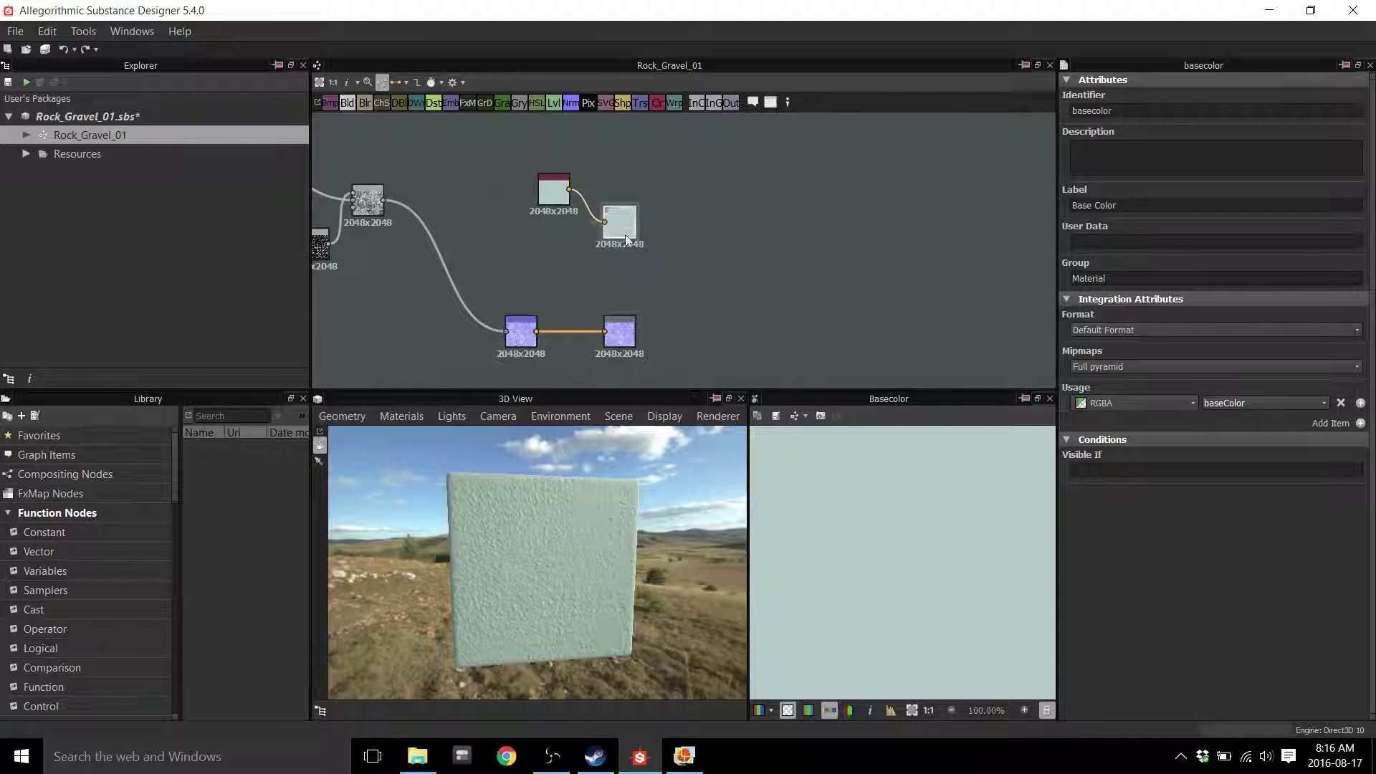
Set the Rock_Gravel_01 graph's output width and height to Parent x 1
click(776, 254)
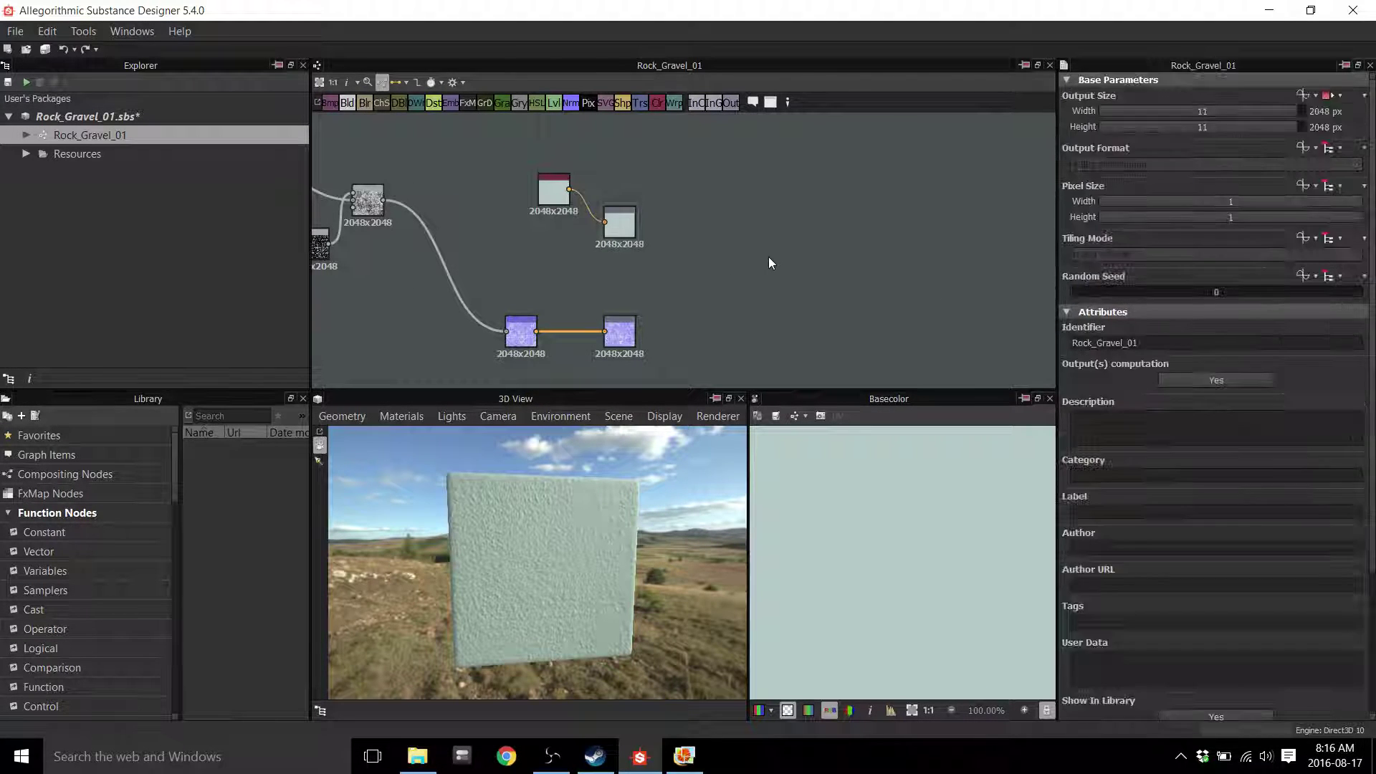
click(1340, 98)
click(1320, 114)
scroll(604, 294, up, 6)
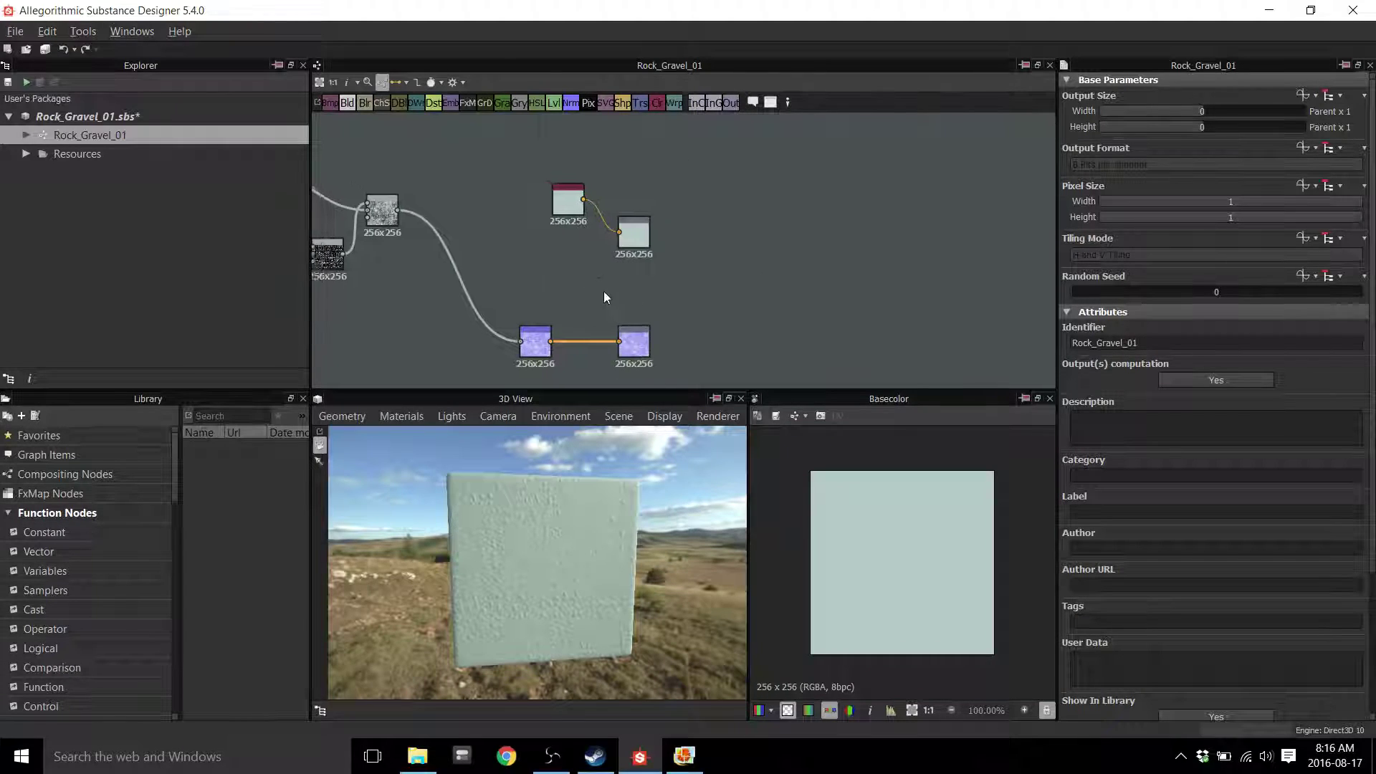
scroll(548, 308, down, 3)
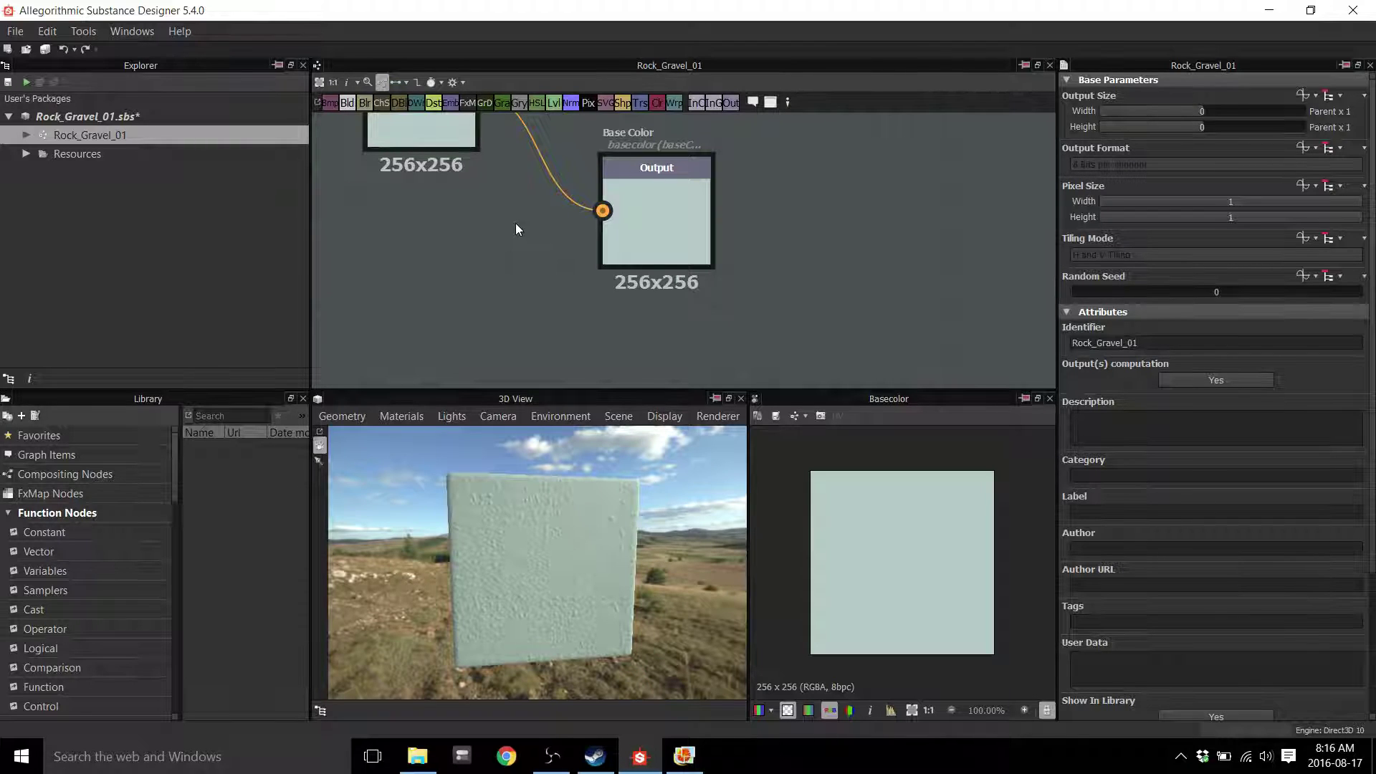
Turn on the display of node timings in the graph
middle_drag(453, 260, 500, 250)
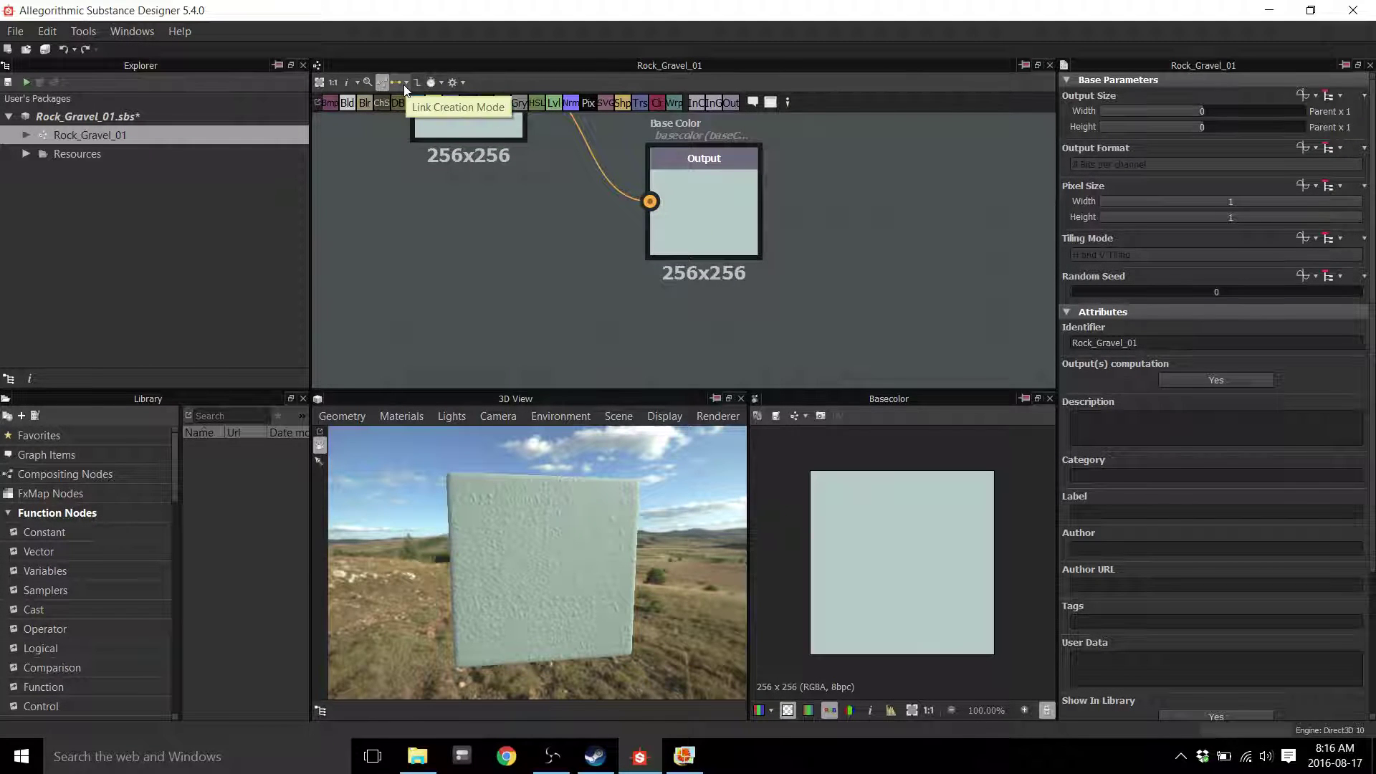
click(356, 84)
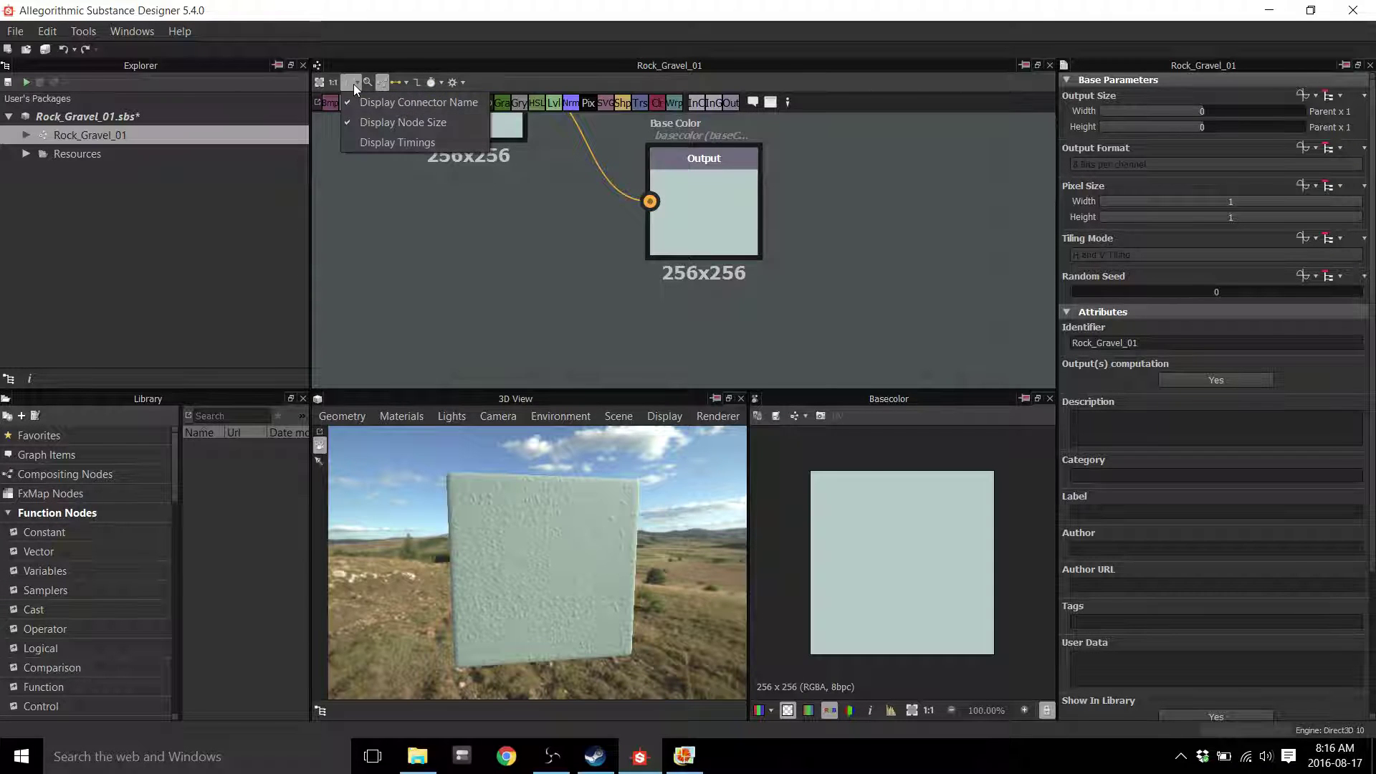
click(367, 136)
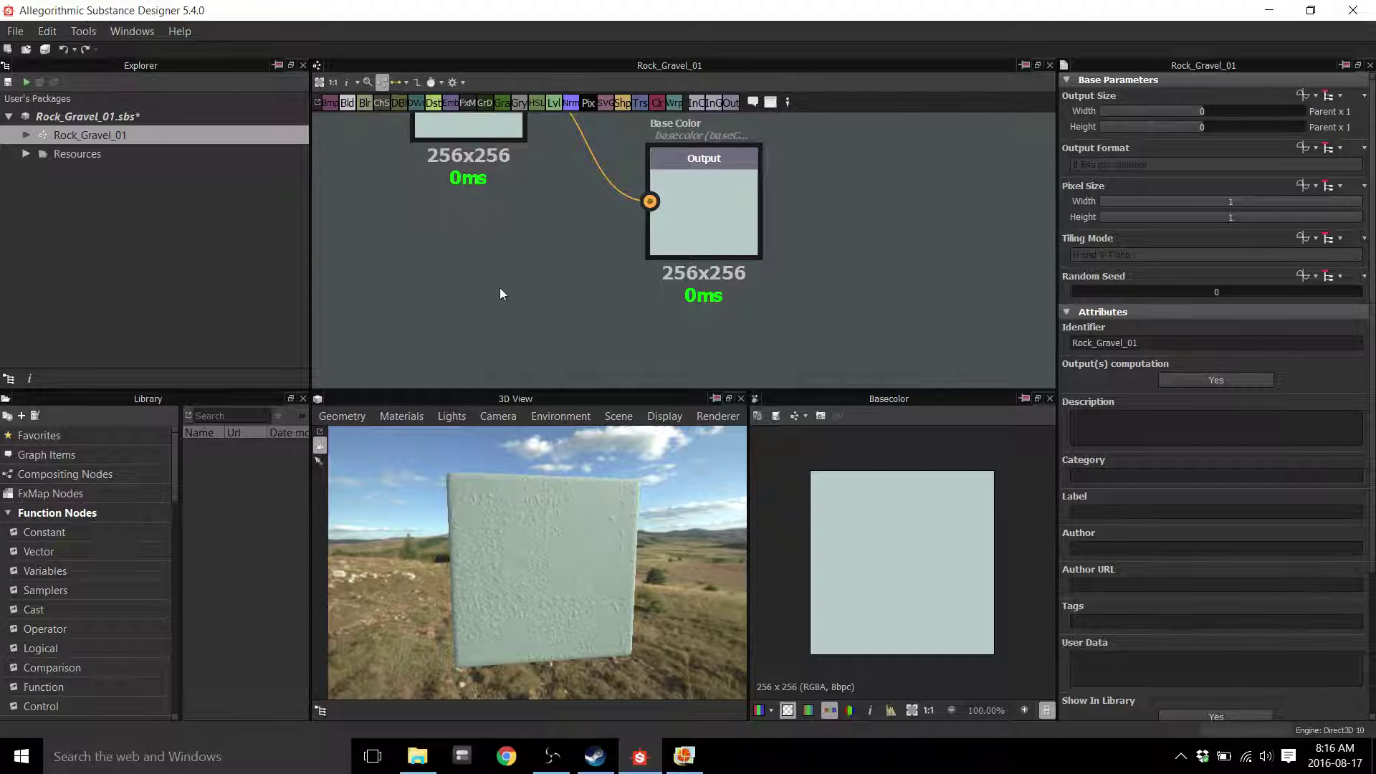
Examine the timings and sizes shown under the Normal, Roughness and Base Color nodes and review the node display options
scroll(505, 288, down, 6)
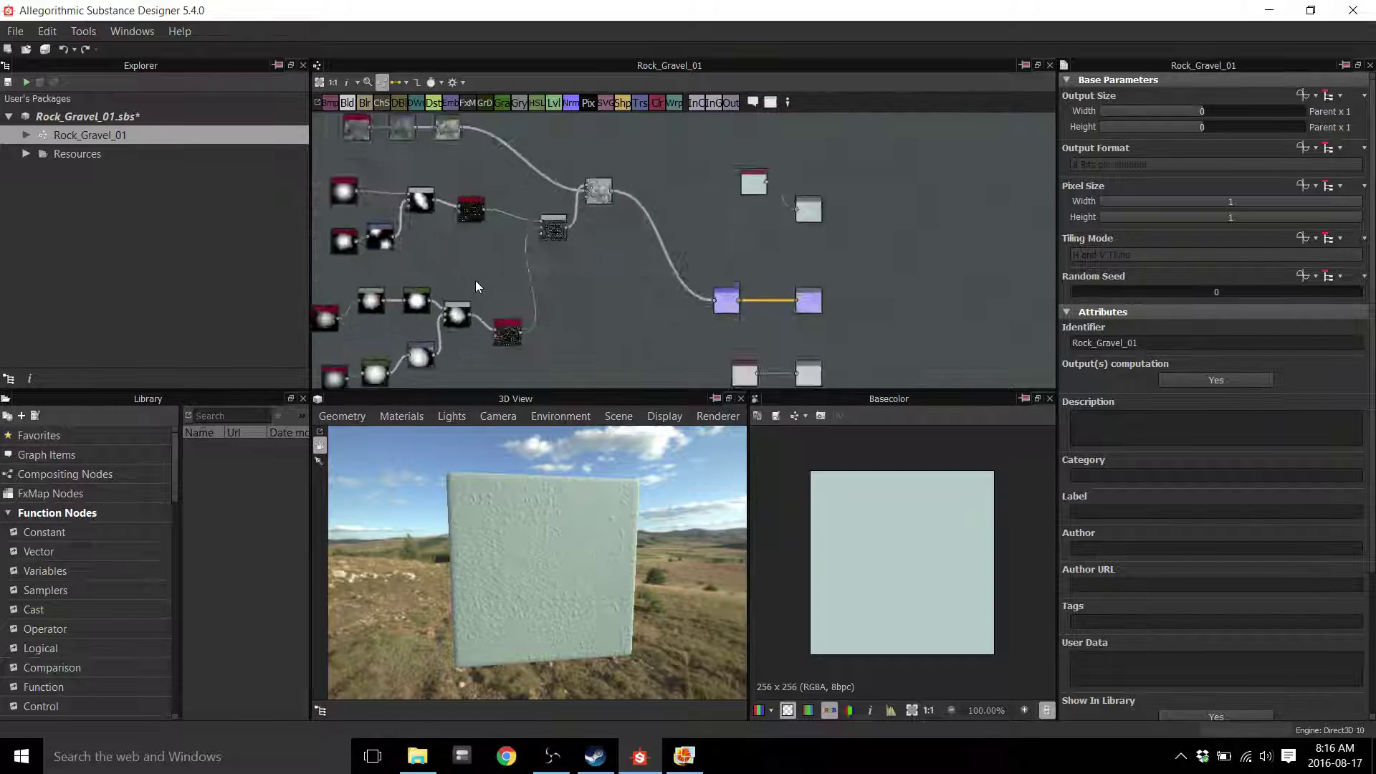
scroll(475, 286, up, 3)
middle_drag(707, 264, 700, 244)
scroll(767, 229, down, 2)
scroll(656, 238, up, 5)
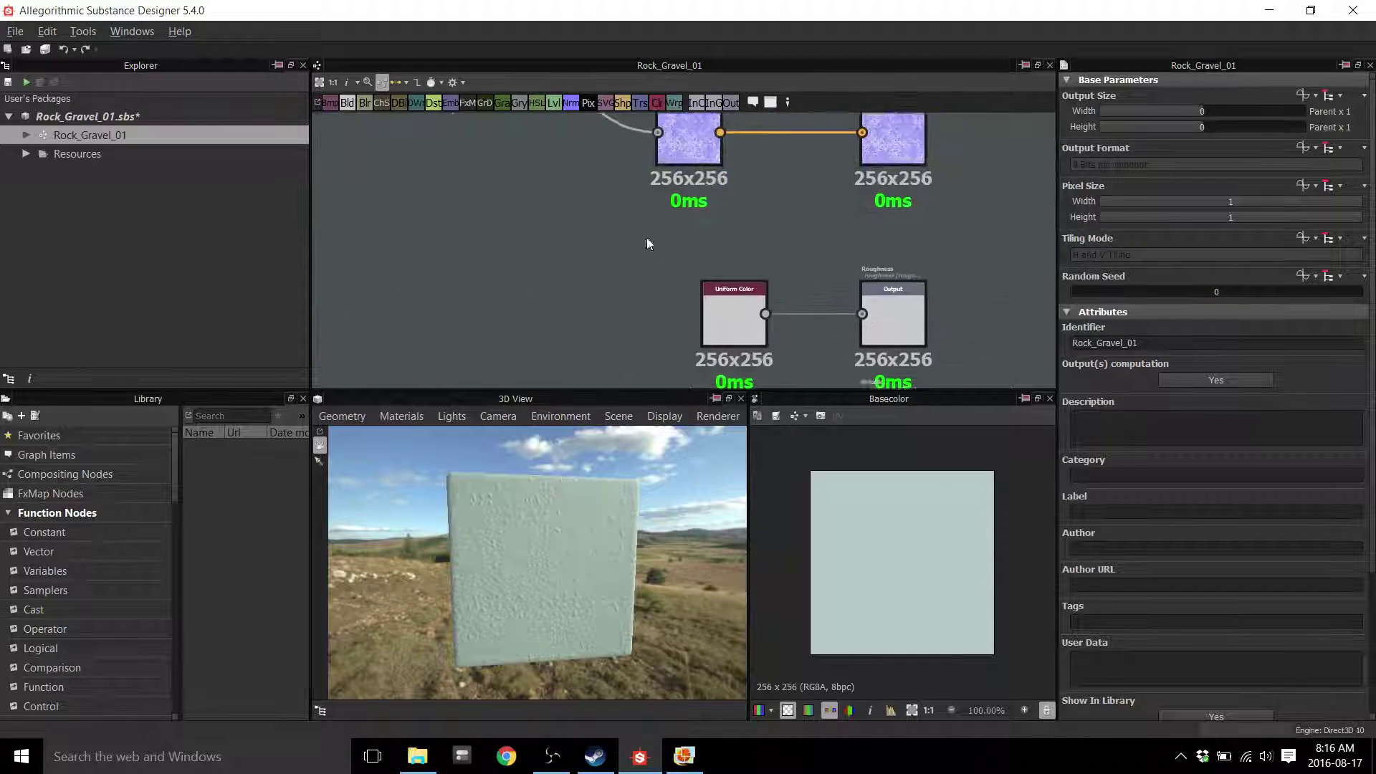
middle_drag(758, 210, 604, 339)
middle_drag(631, 271, 591, 381)
middle_drag(622, 200, 579, 314)
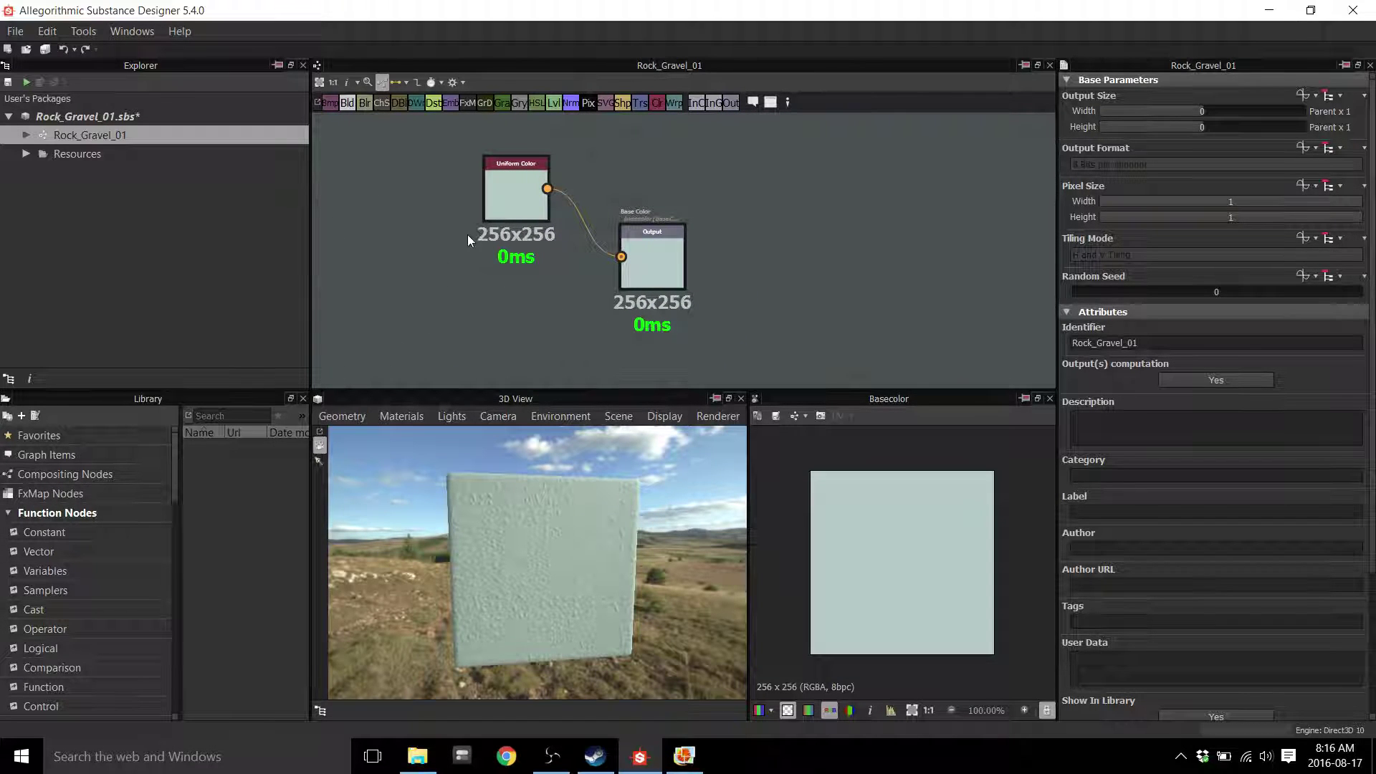
click(356, 84)
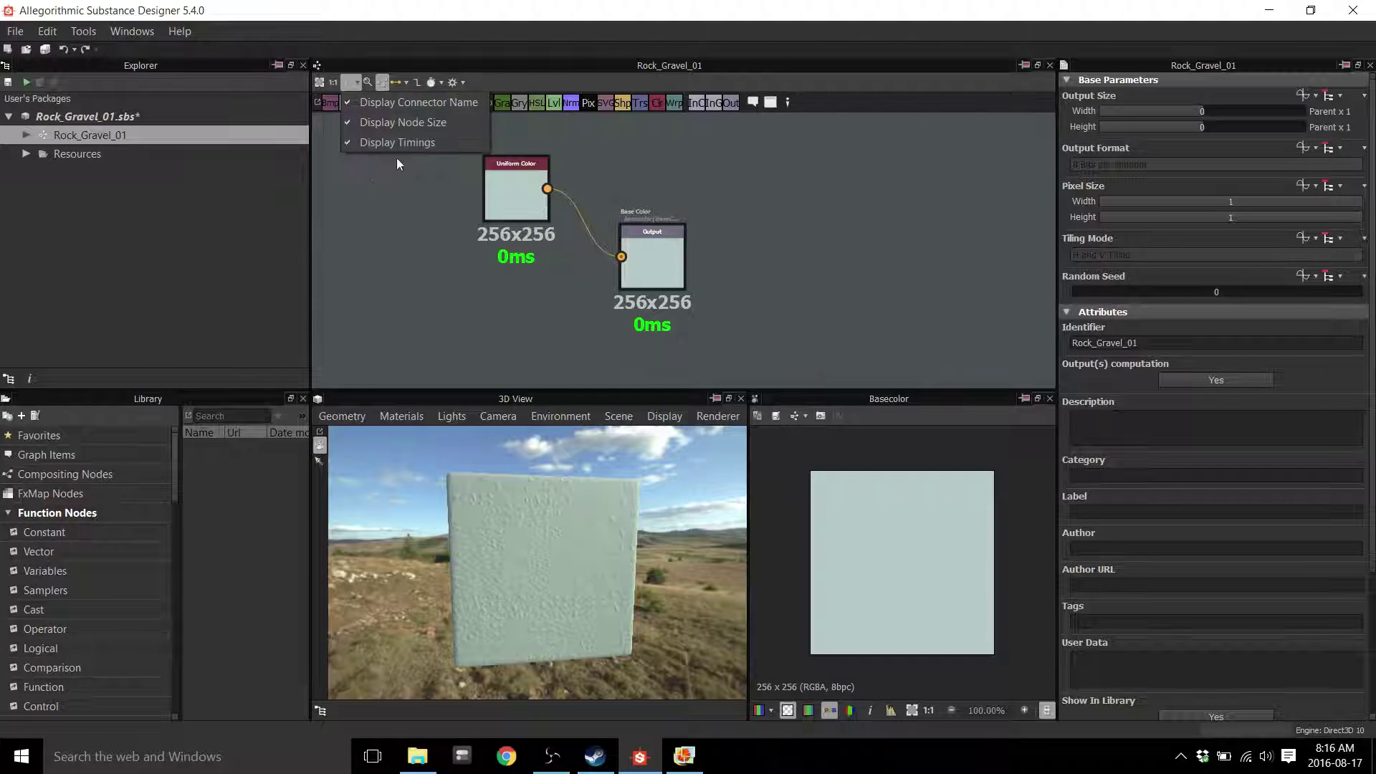
click(419, 260)
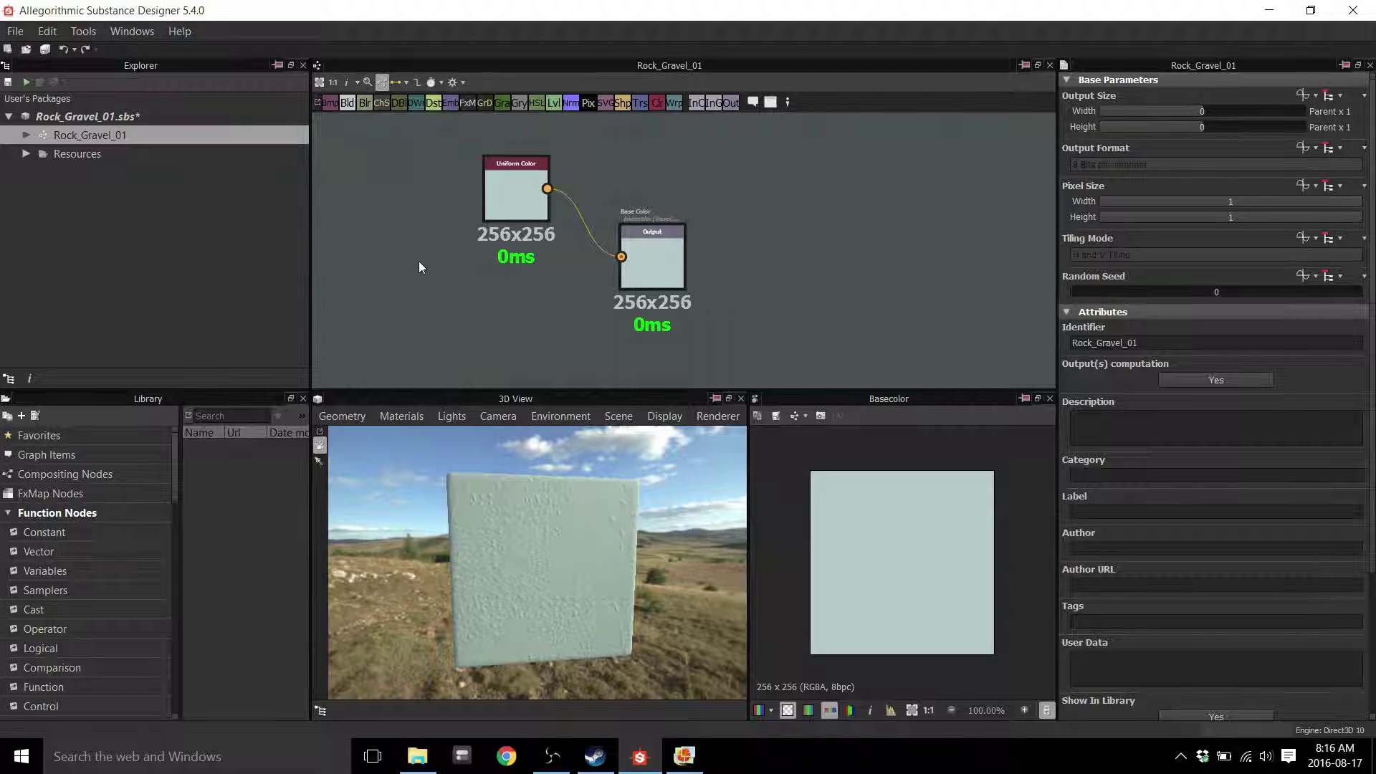
Examine the link between the Uniform Color and Base Color nodes and look over the surrounding graph
alt+middle_drag(449, 275, 394, 252)
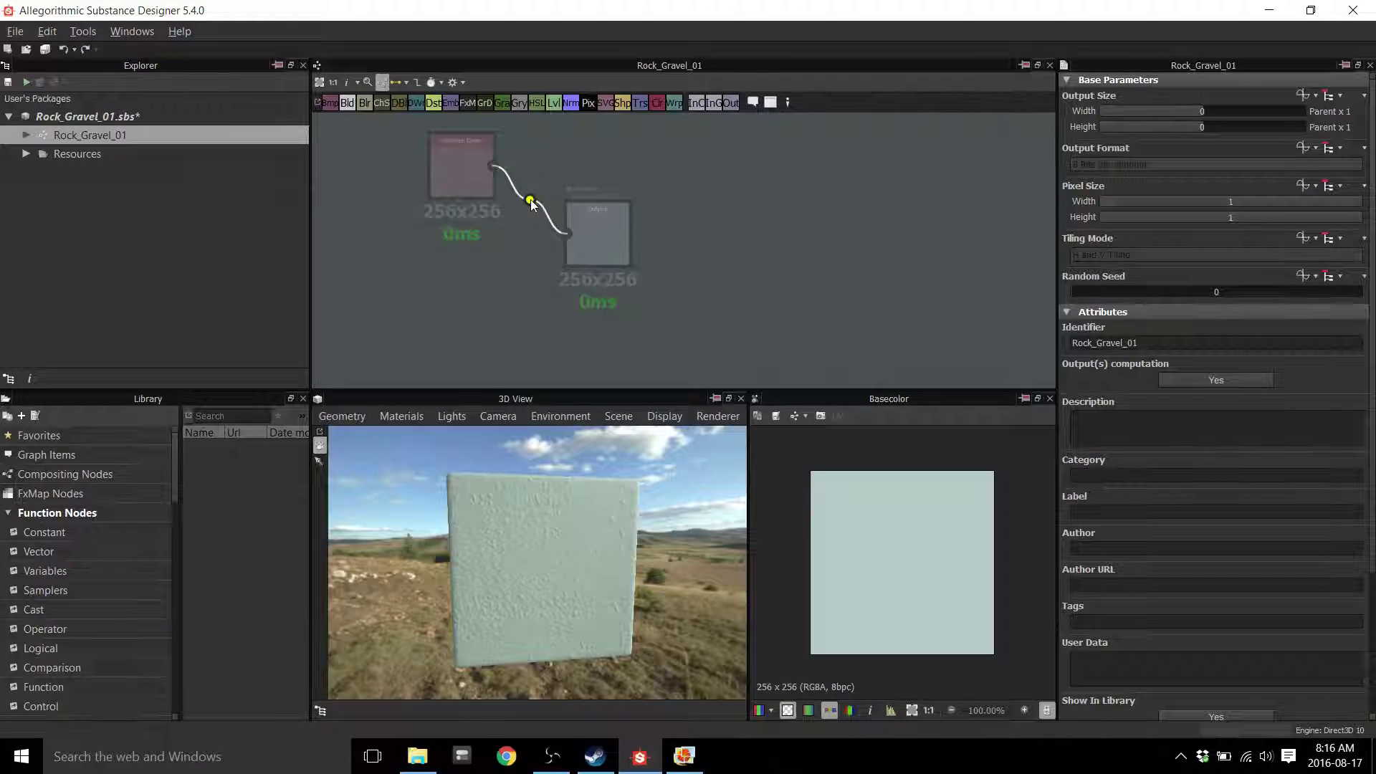
middle_drag(481, 260, 542, 265)
middle_drag(738, 226, 781, 257)
scroll(788, 265, down, 5)
scroll(768, 247, up, 5)
middle_drag(822, 310, 800, 235)
scroll(772, 247, up, 2)
middle_drag(821, 350, 794, 235)
scroll(794, 235, down, 2)
middle_drag(796, 172, 772, 365)
middle_drag(770, 126, 770, 312)
Move the Uniform Color node feeding Base Color slightly farther away from its output node
click(518, 191)
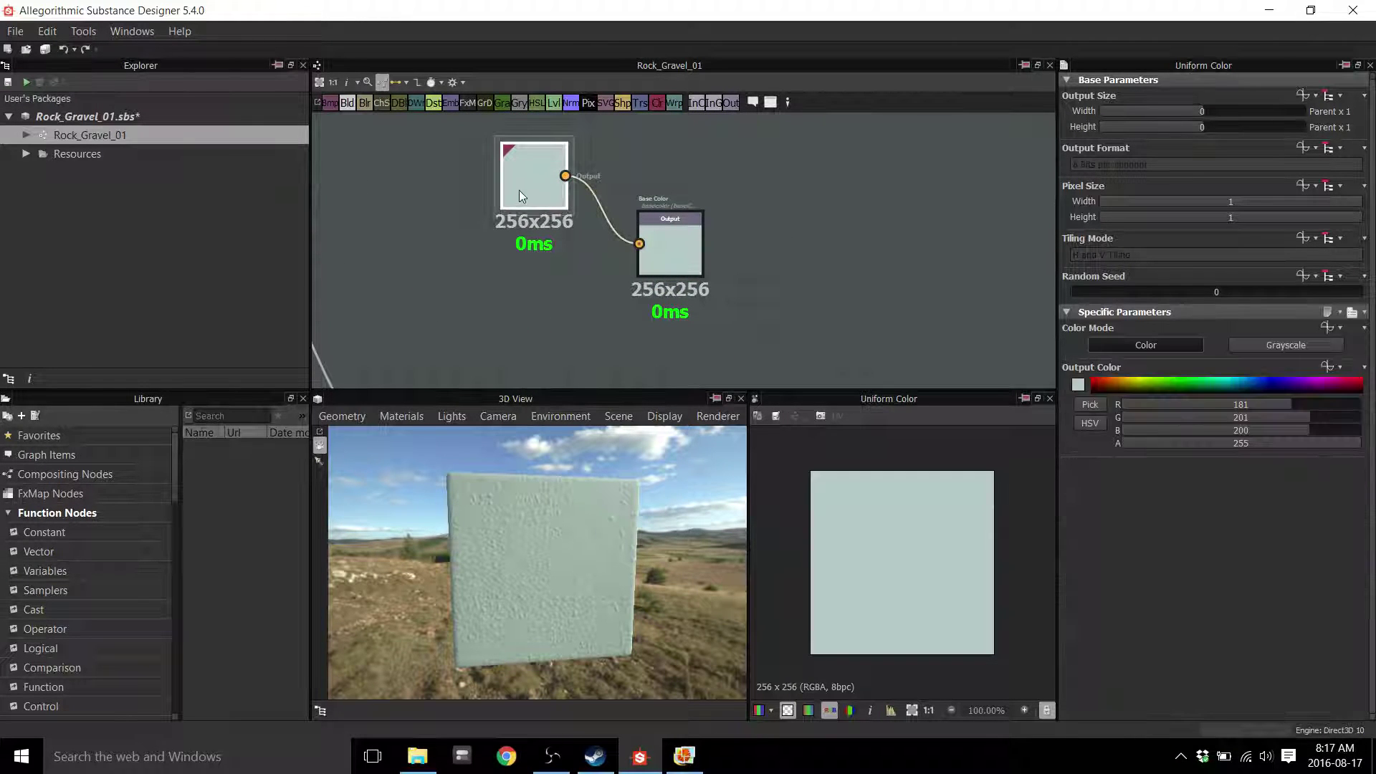
middle_drag(767, 285, 789, 270)
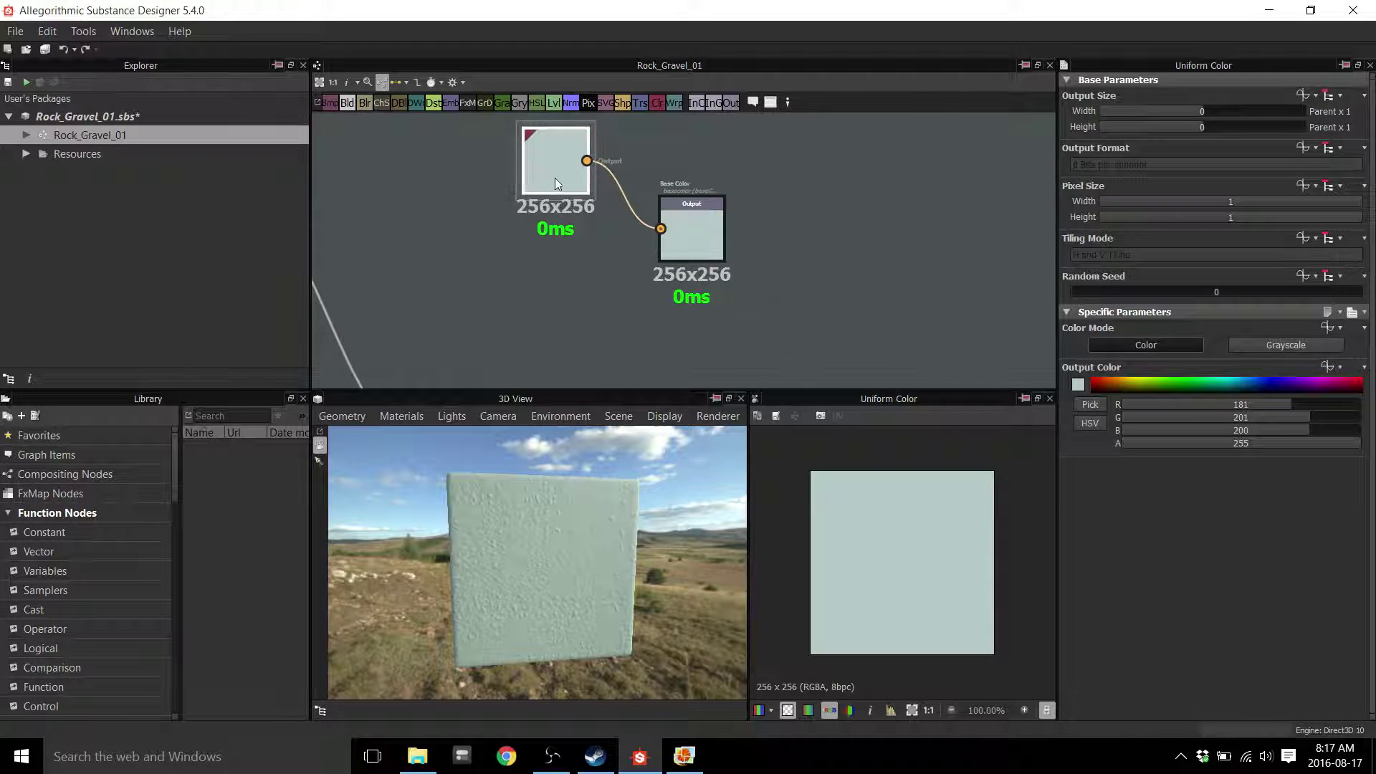
drag(555, 180, 539, 174)
middle_drag(554, 176, 540, 249)
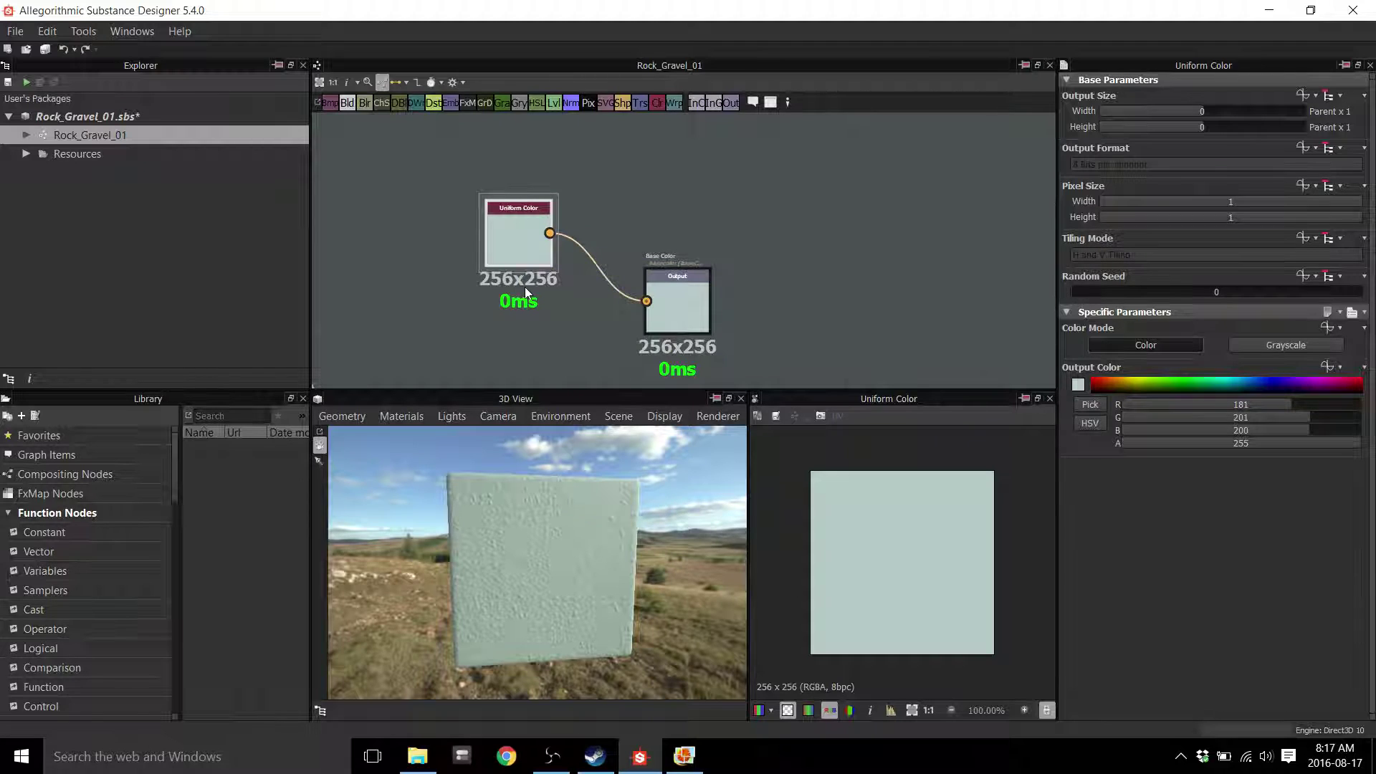
Make the output size of the Uniform Color node feeding Base Color absolute, with width and height at 16 px
click(1339, 95)
click(1319, 140)
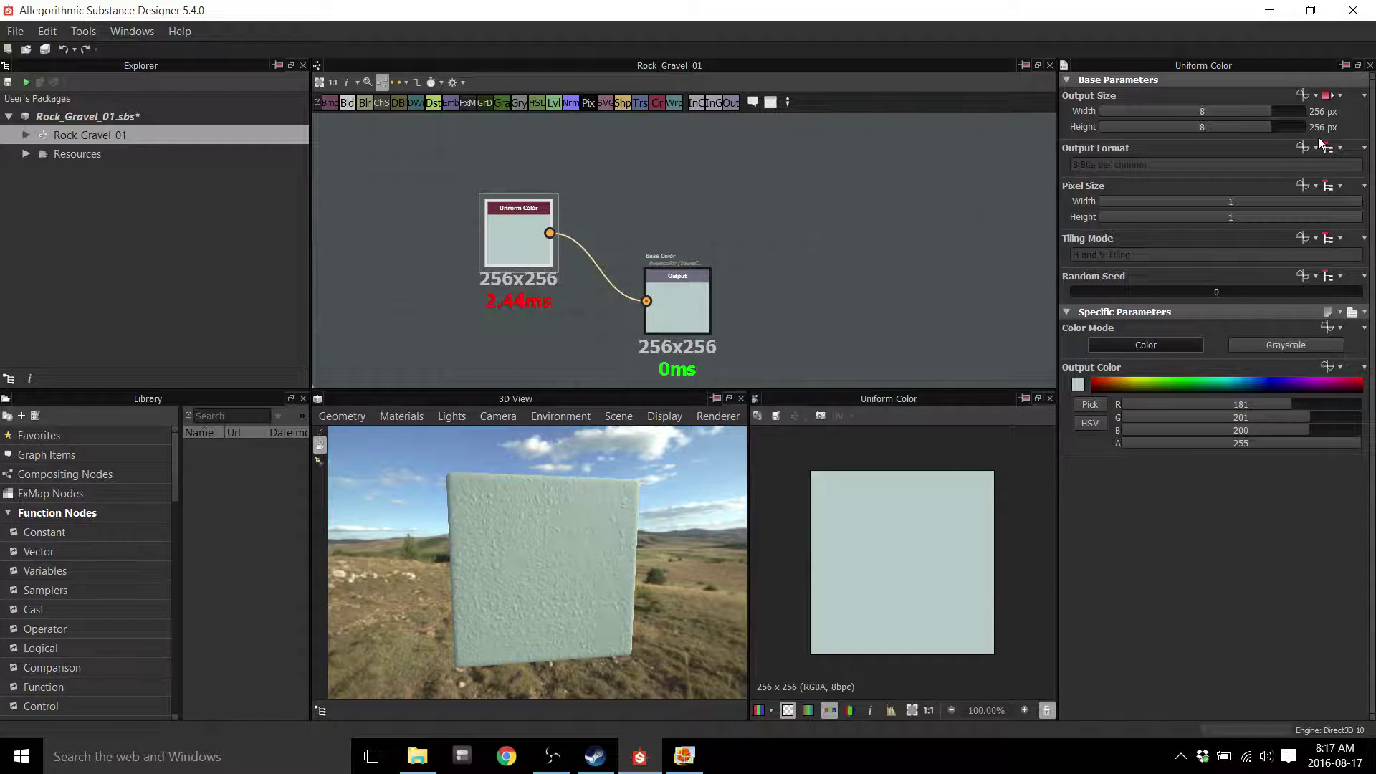
drag(1263, 110, 1233, 127)
middle_drag(763, 274, 761, 244)
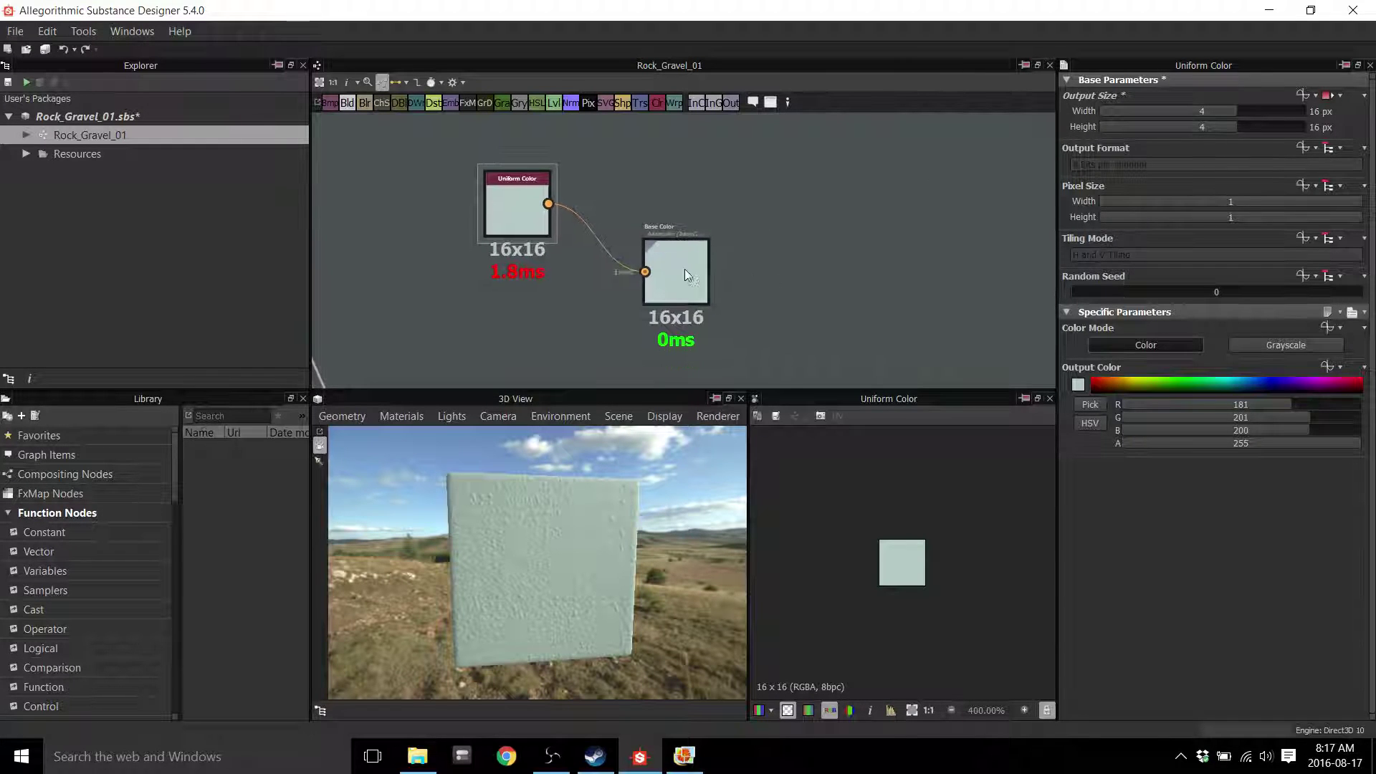
Compare the base parameters of the Uniform Color node with the attributes of the Base Color output node
click(685, 269)
click(512, 221)
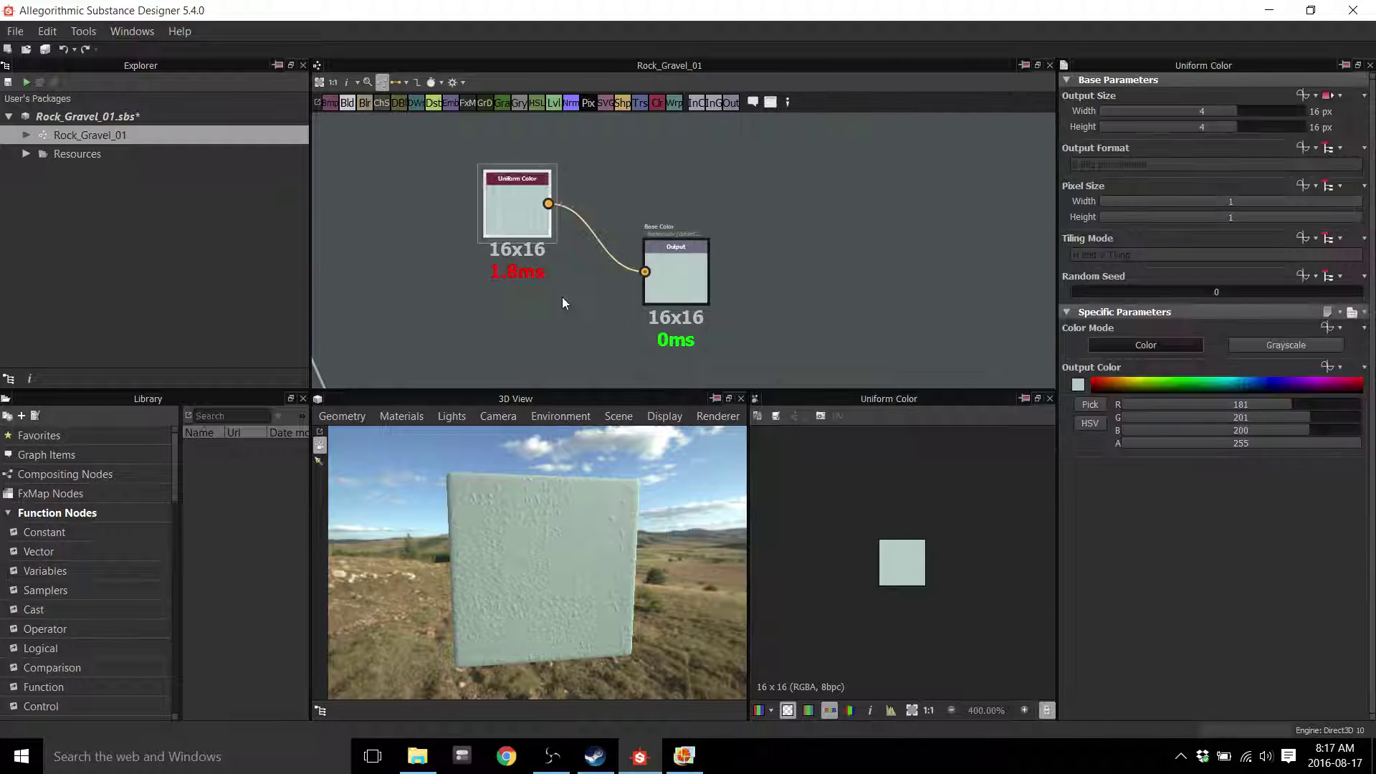
middle_drag(561, 296, 574, 259)
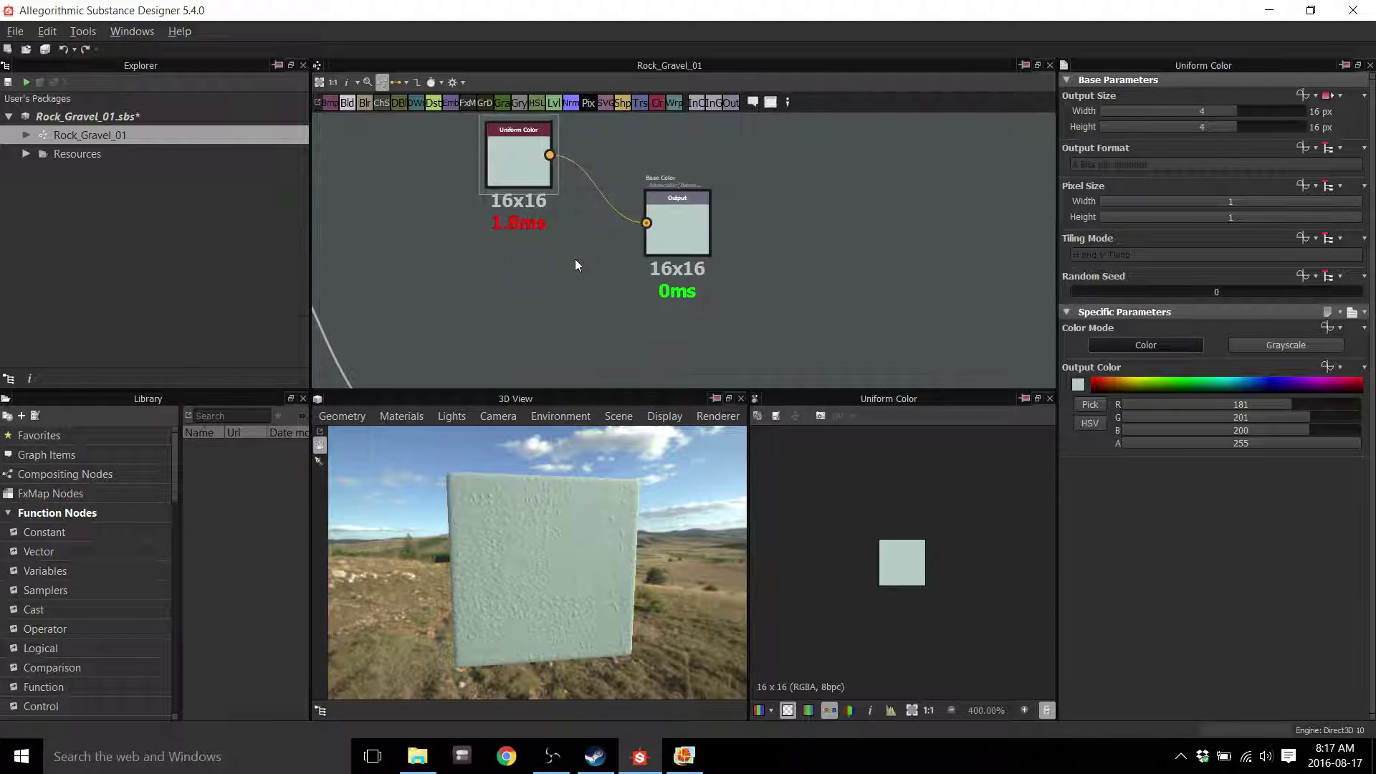
click(670, 239)
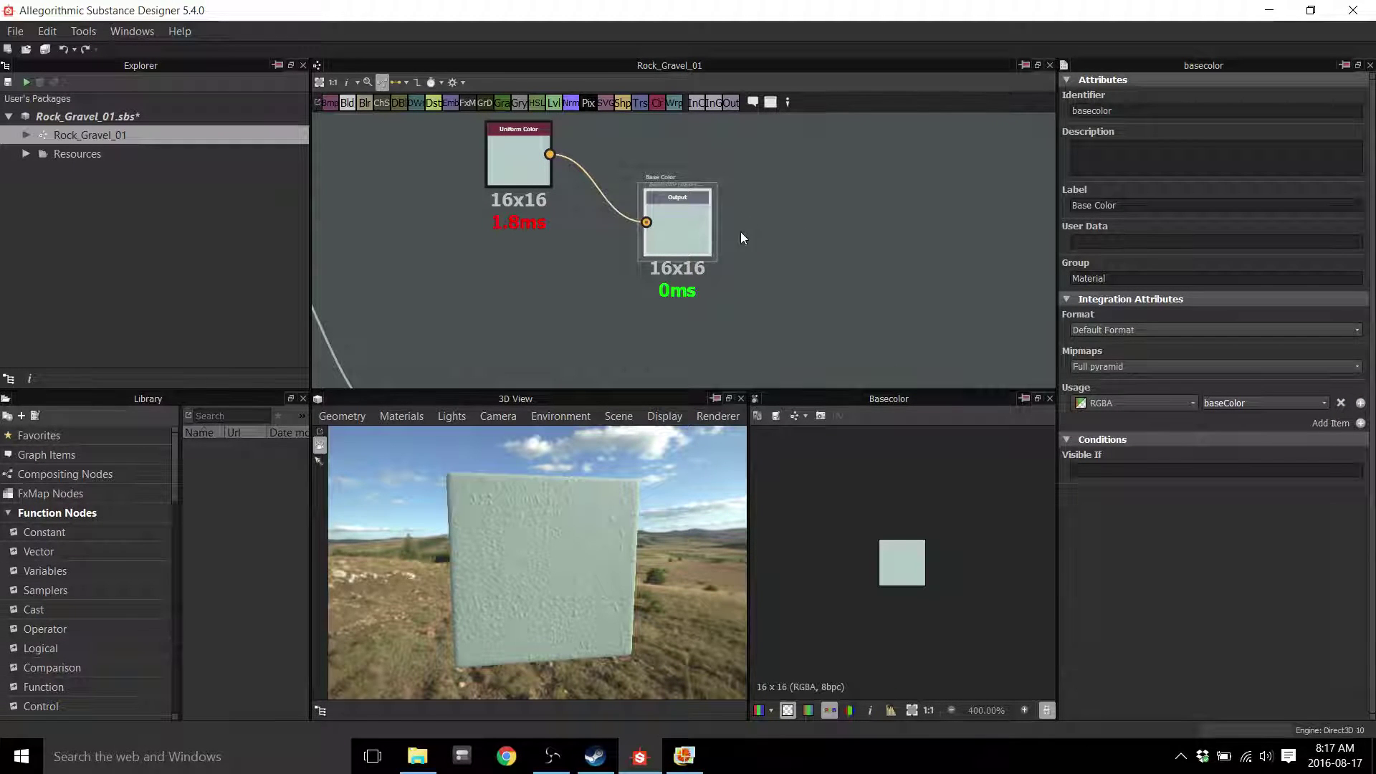
click(522, 169)
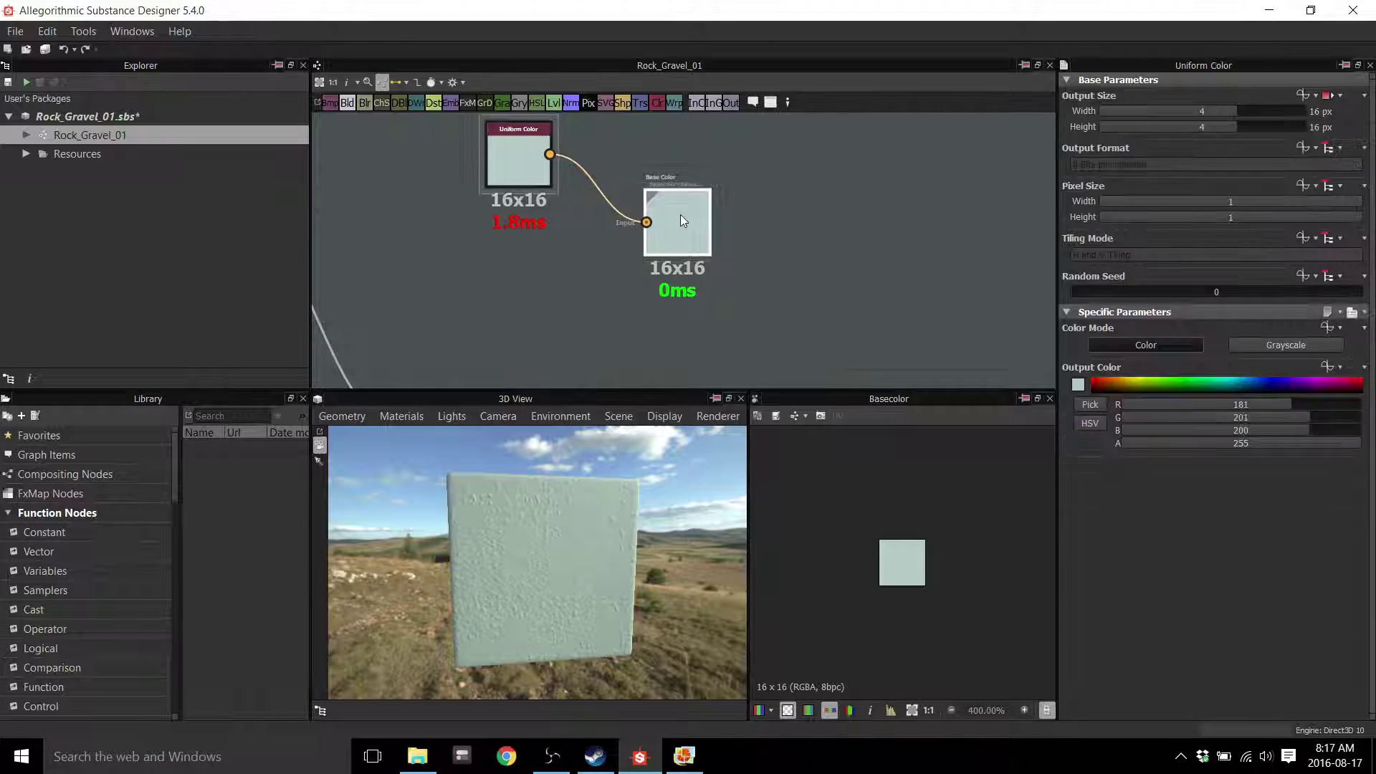
click(681, 221)
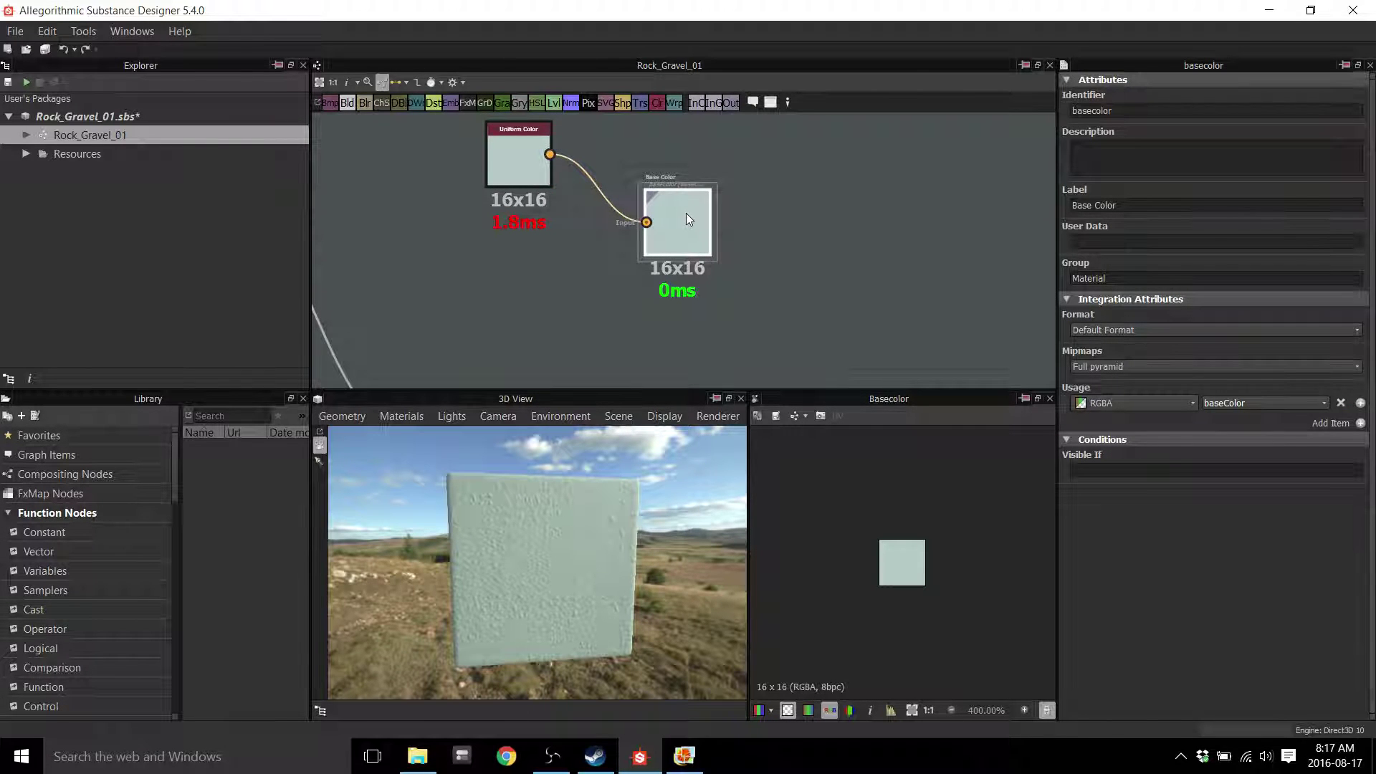
middle_drag(547, 225, 570, 315)
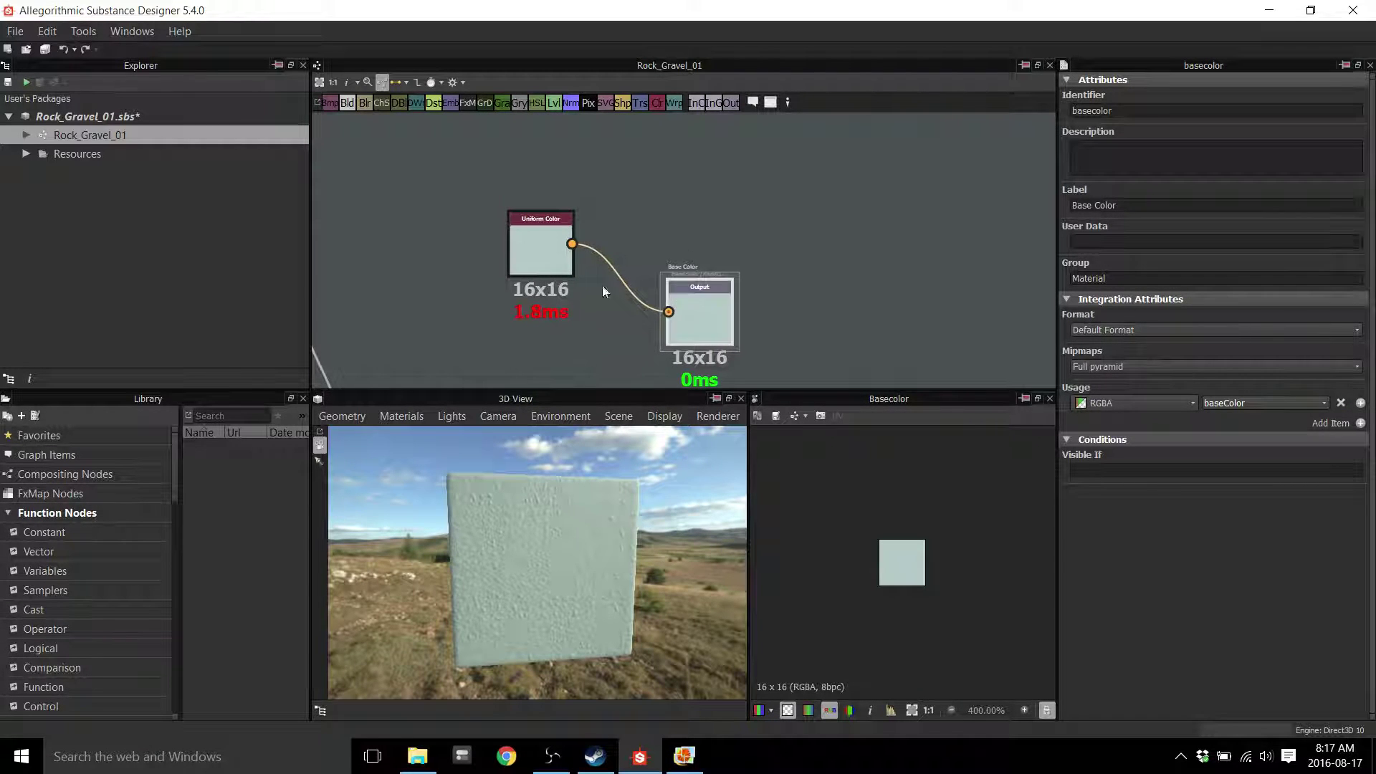
click(556, 278)
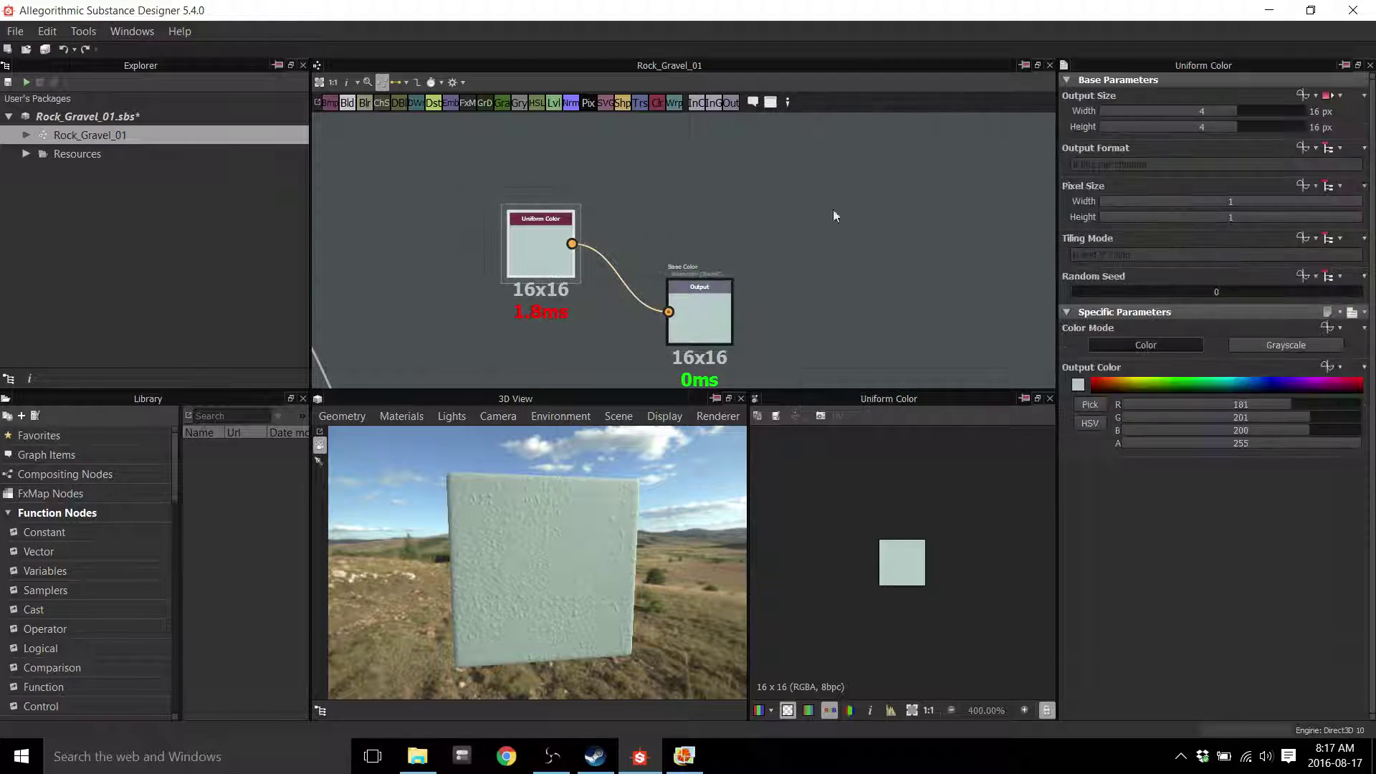
Set the output size of the Uniform Color node feeding Base Color back to Relative to Parent
click(1327, 147)
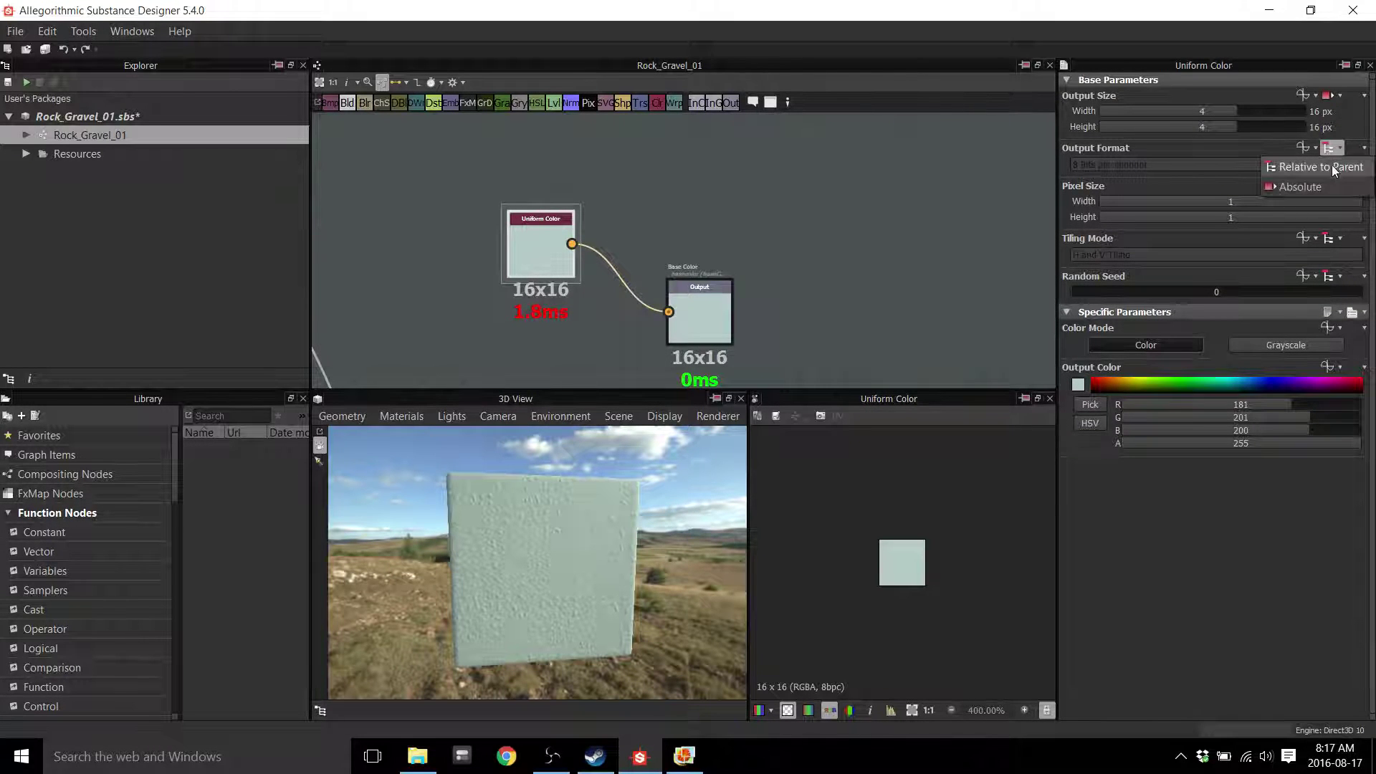
click(1331, 166)
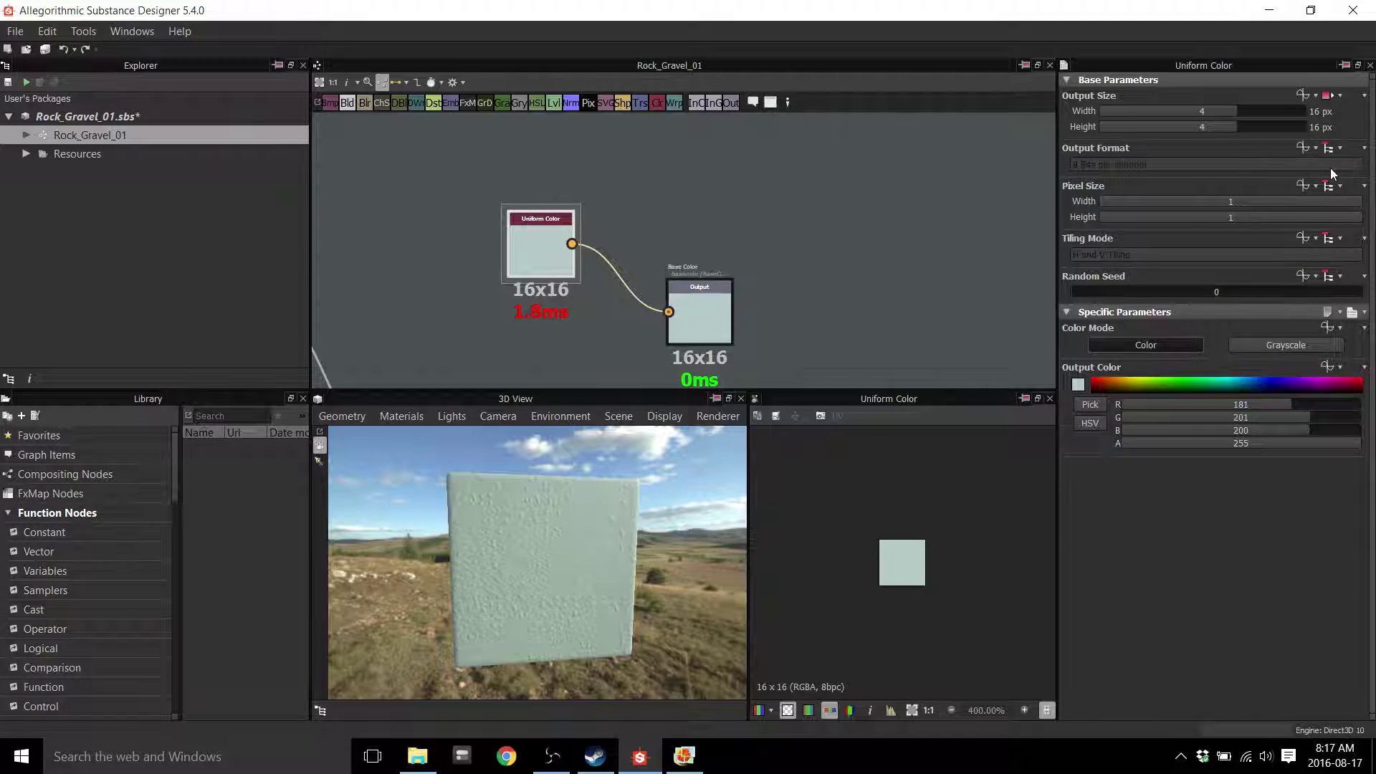
click(1332, 97)
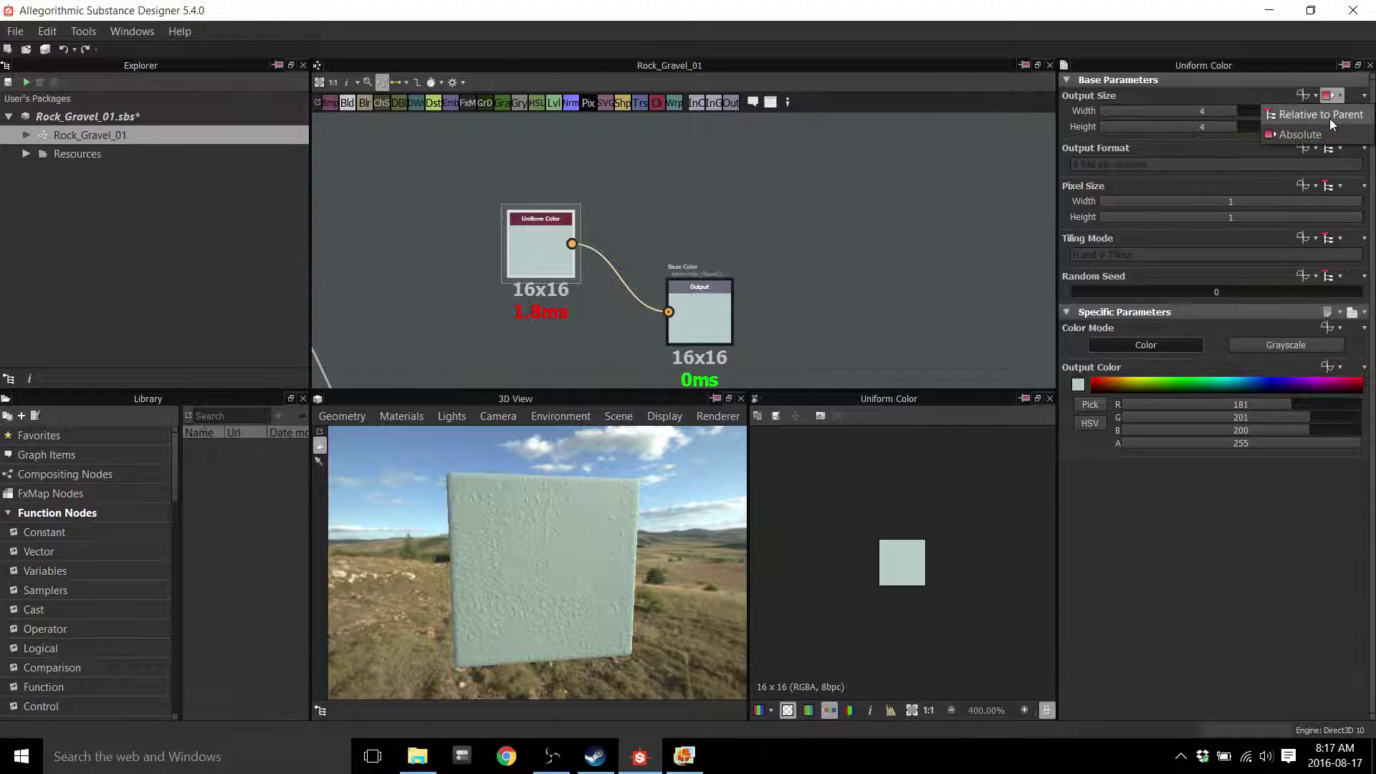
click(1330, 118)
click(1329, 151)
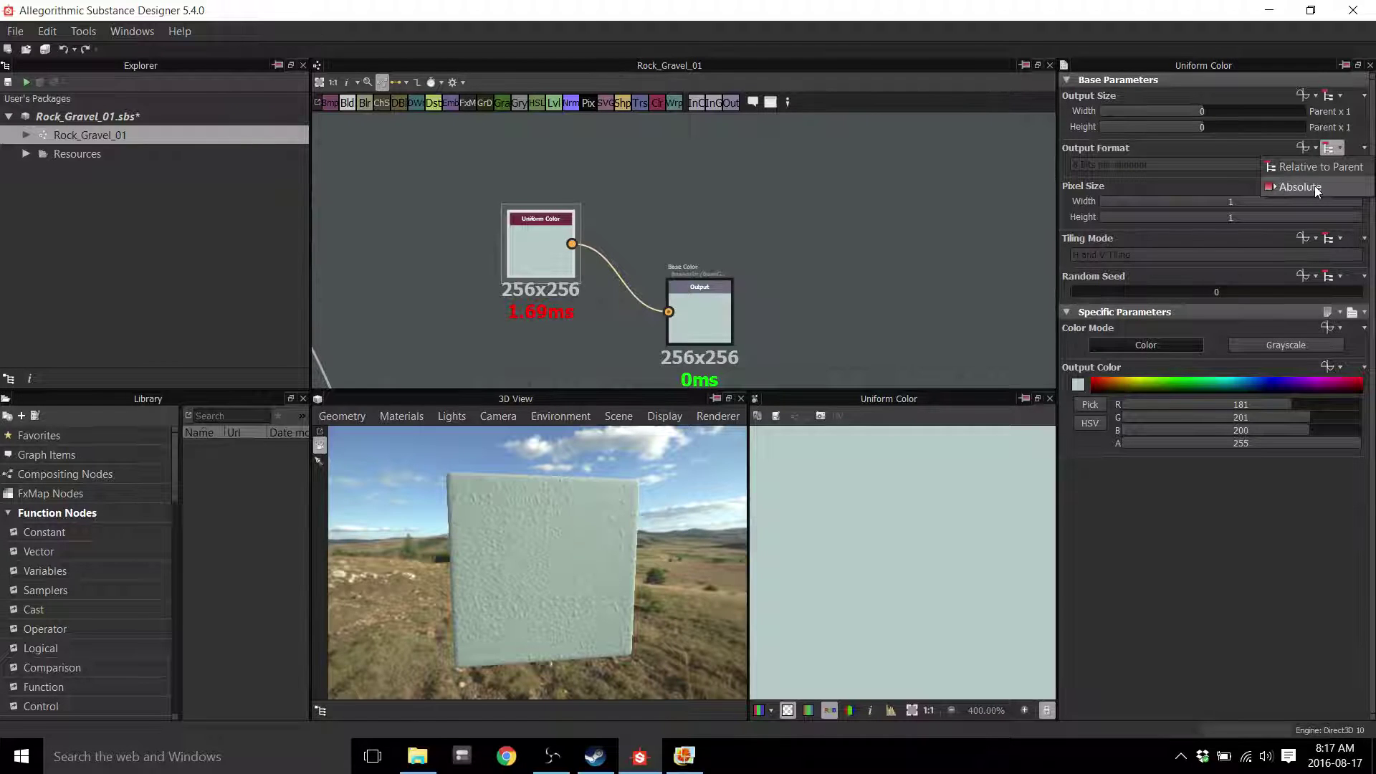
click(789, 169)
middle_drag(851, 200, 860, 118)
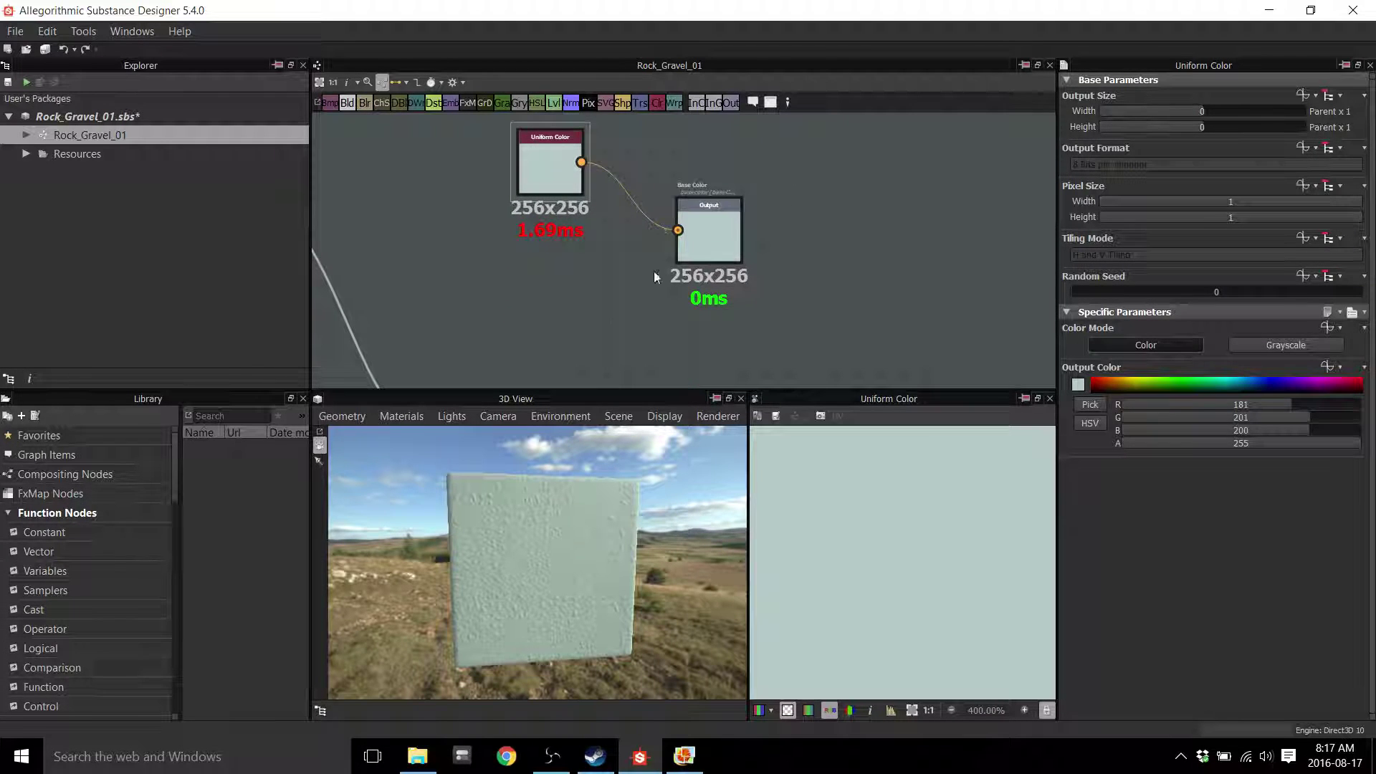
Move the Uniform Color node slightly closer to the Base Color output node
double_click(558, 204)
mouse_move(549, 179)
mouse_down()
mouse_move(503, 200)
mouse_move(572, 182)
mouse_up()
middle_drag(571, 190, 563, 244)
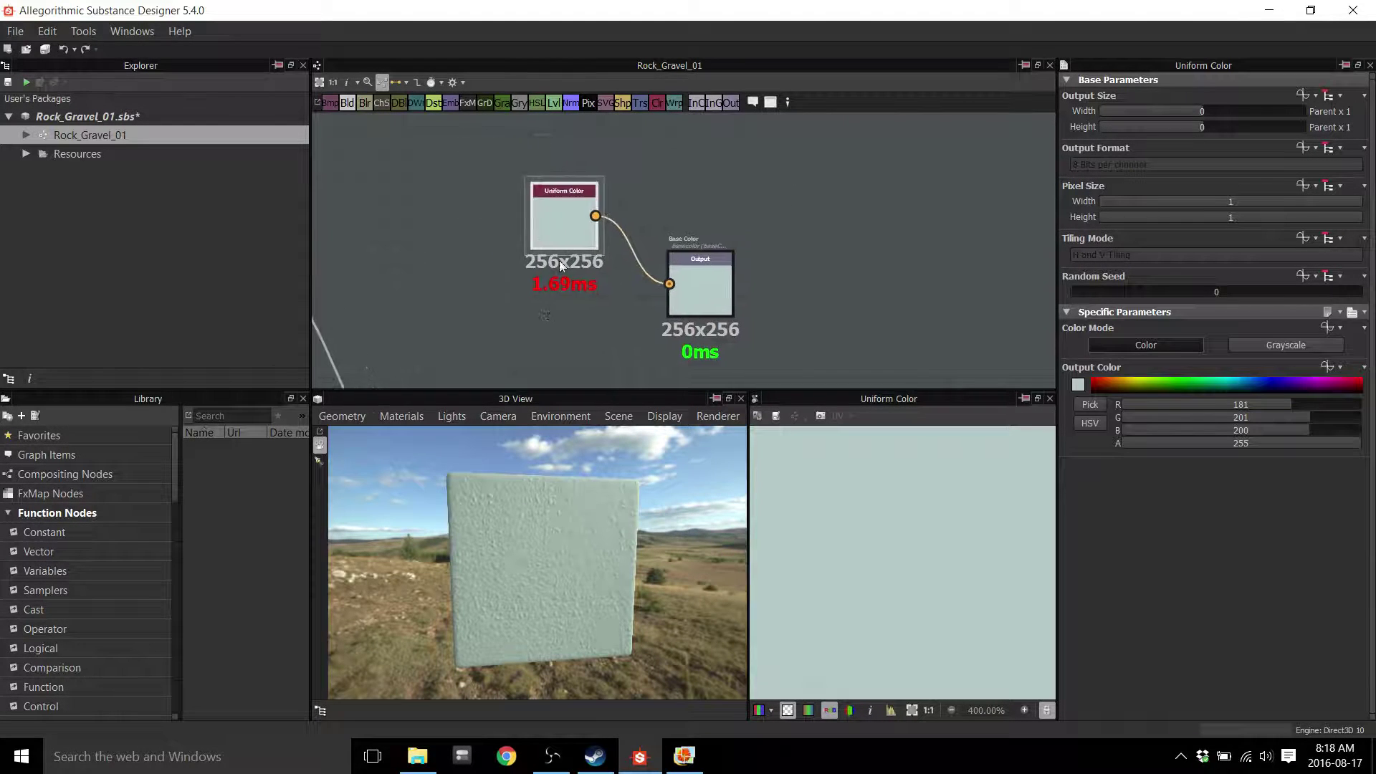
Switch the Base Color's Uniform Color node to an absolute output size of 16 x 16 px and check its output node
click(1332, 96)
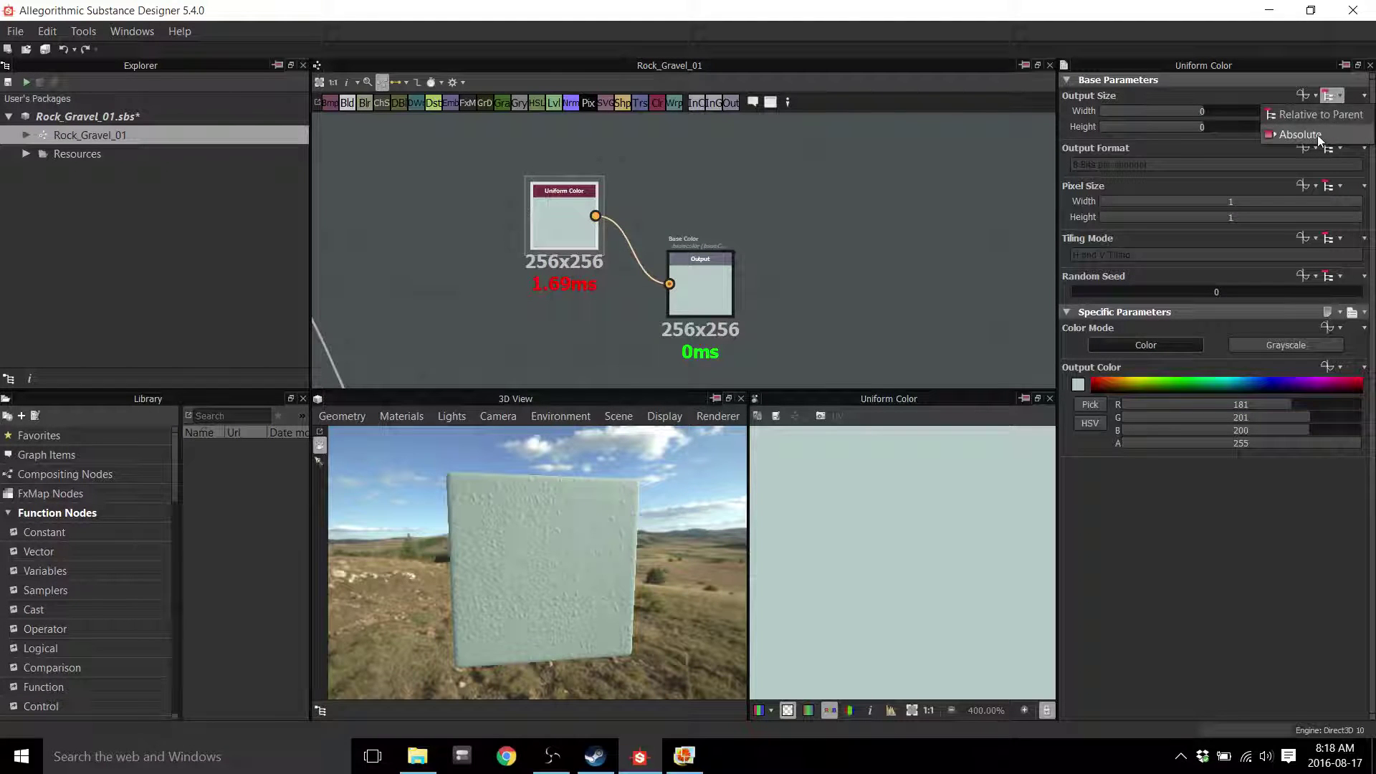
click(1300, 135)
mouse_move(1239, 113)
mouse_down()
mouse_move(1214, 113)
mouse_move(1231, 129)
mouse_up()
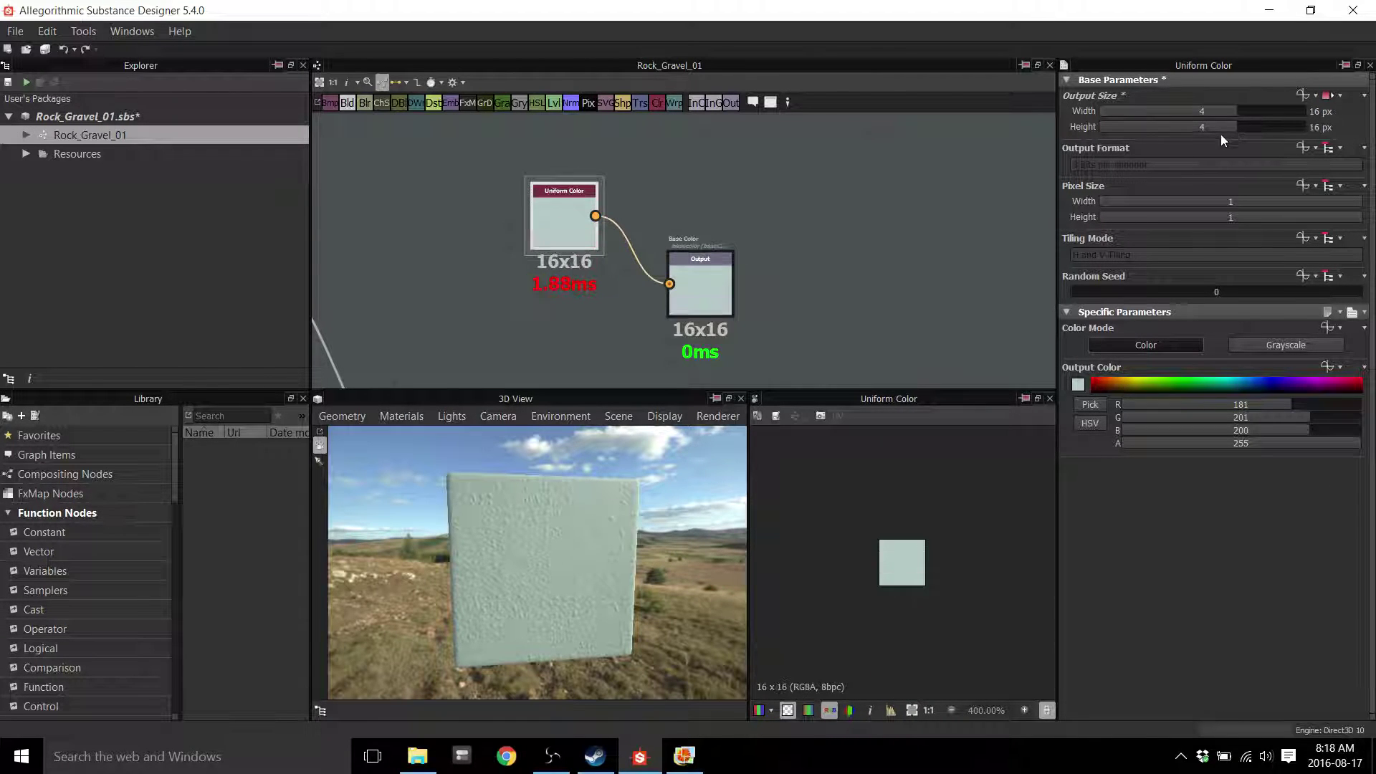
click(725, 278)
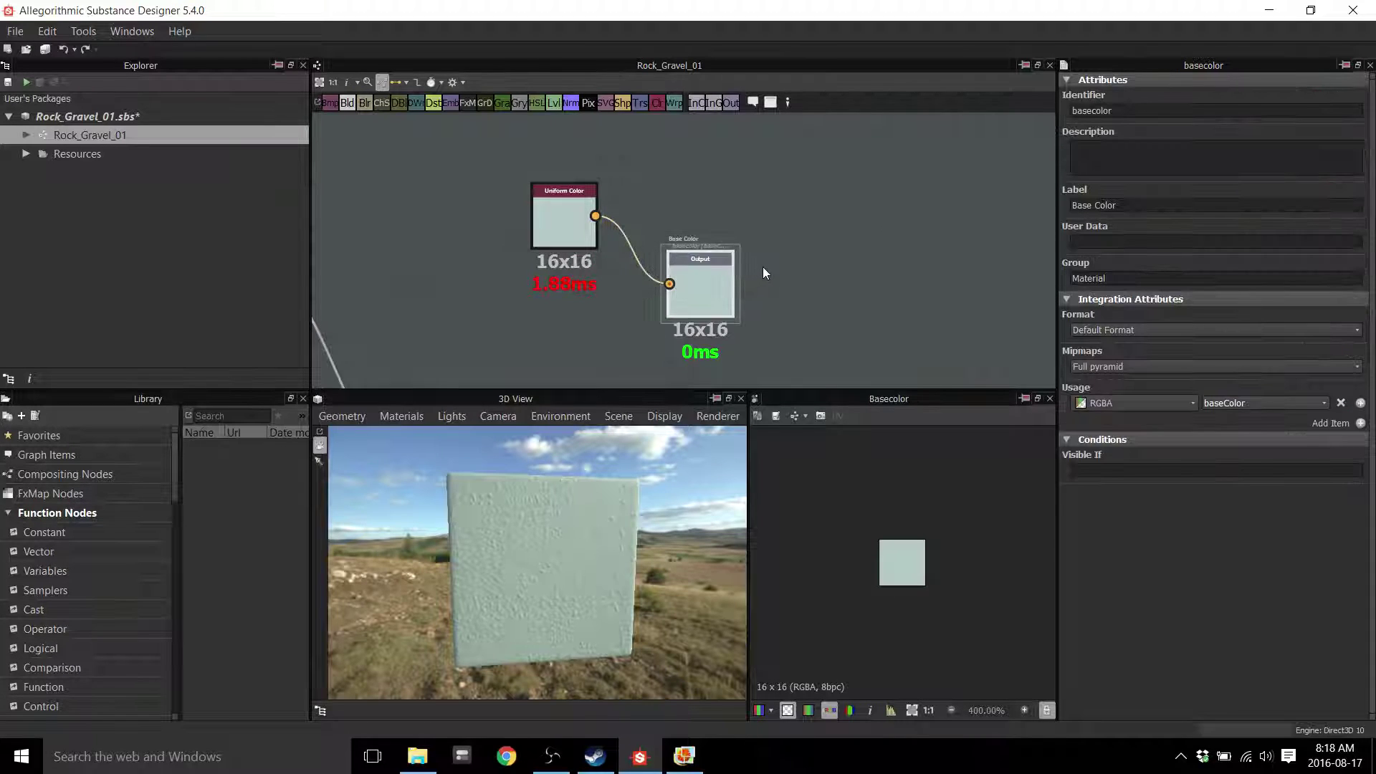
Compare the attributes of the Roughness output node with the parameters of its Uniform Color node
middle_drag(810, 298, 681, 182)
scroll(878, 265, down, 1)
scroll(816, 289, down, 2)
middle_drag(689, 283, 735, 192)
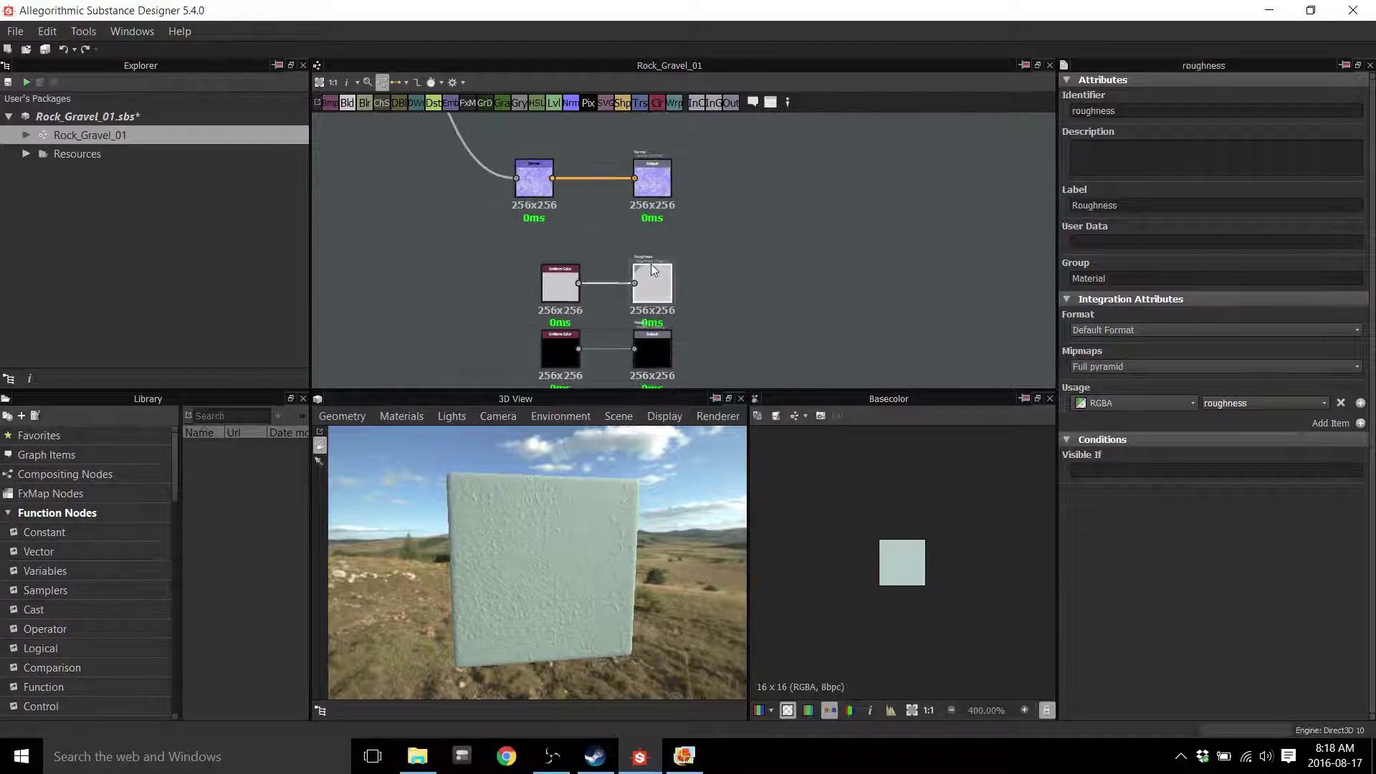
click(659, 283)
middle_drag(748, 282, 753, 248)
scroll(749, 250, up, 2)
middle_drag(666, 241, 743, 211)
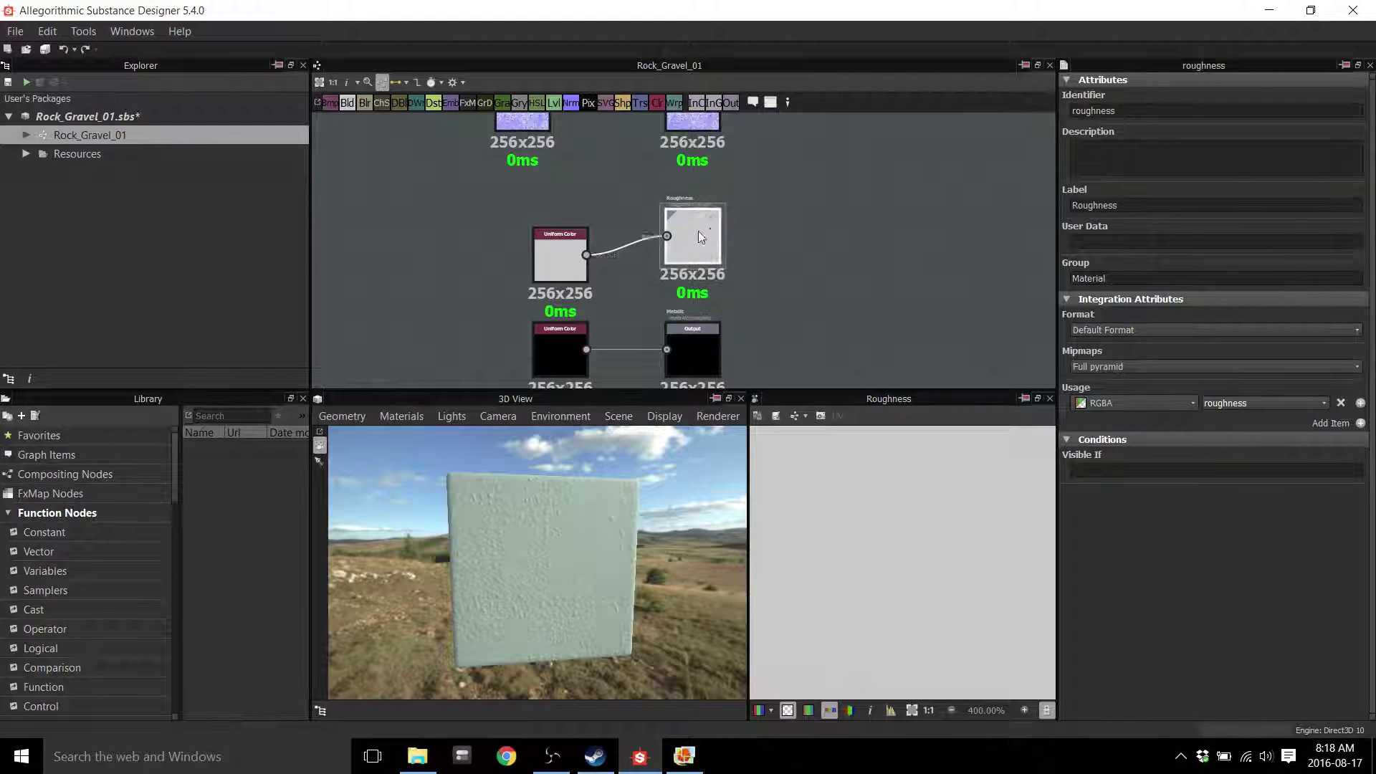
click(573, 257)
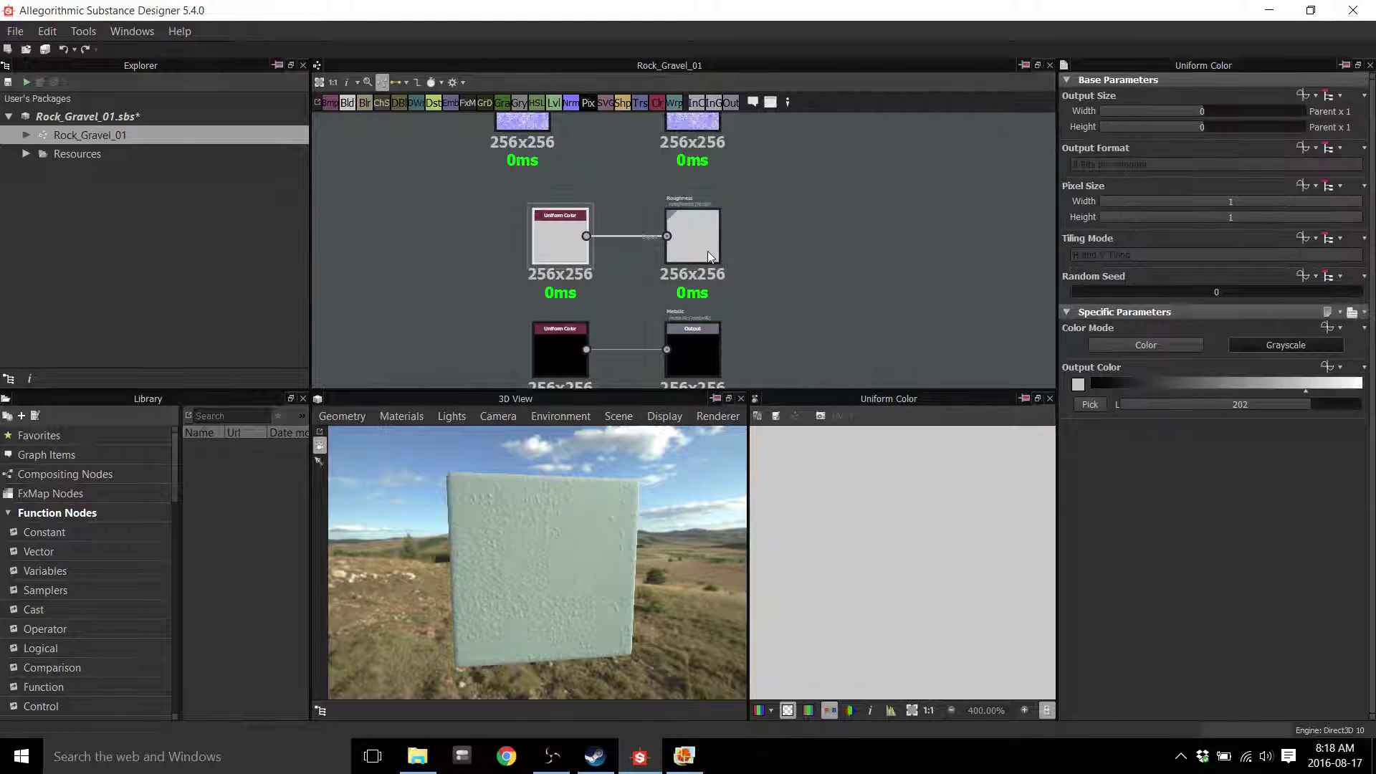
click(708, 250)
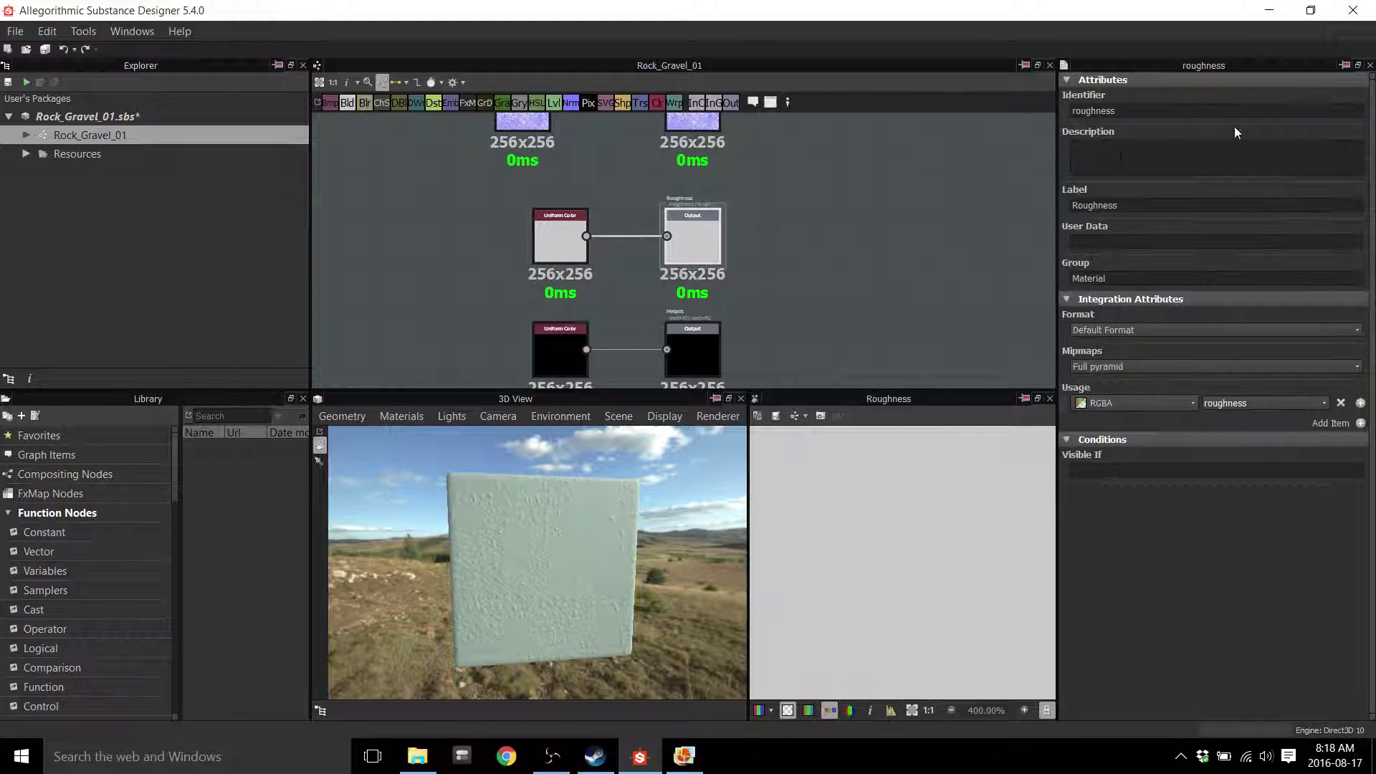
click(561, 242)
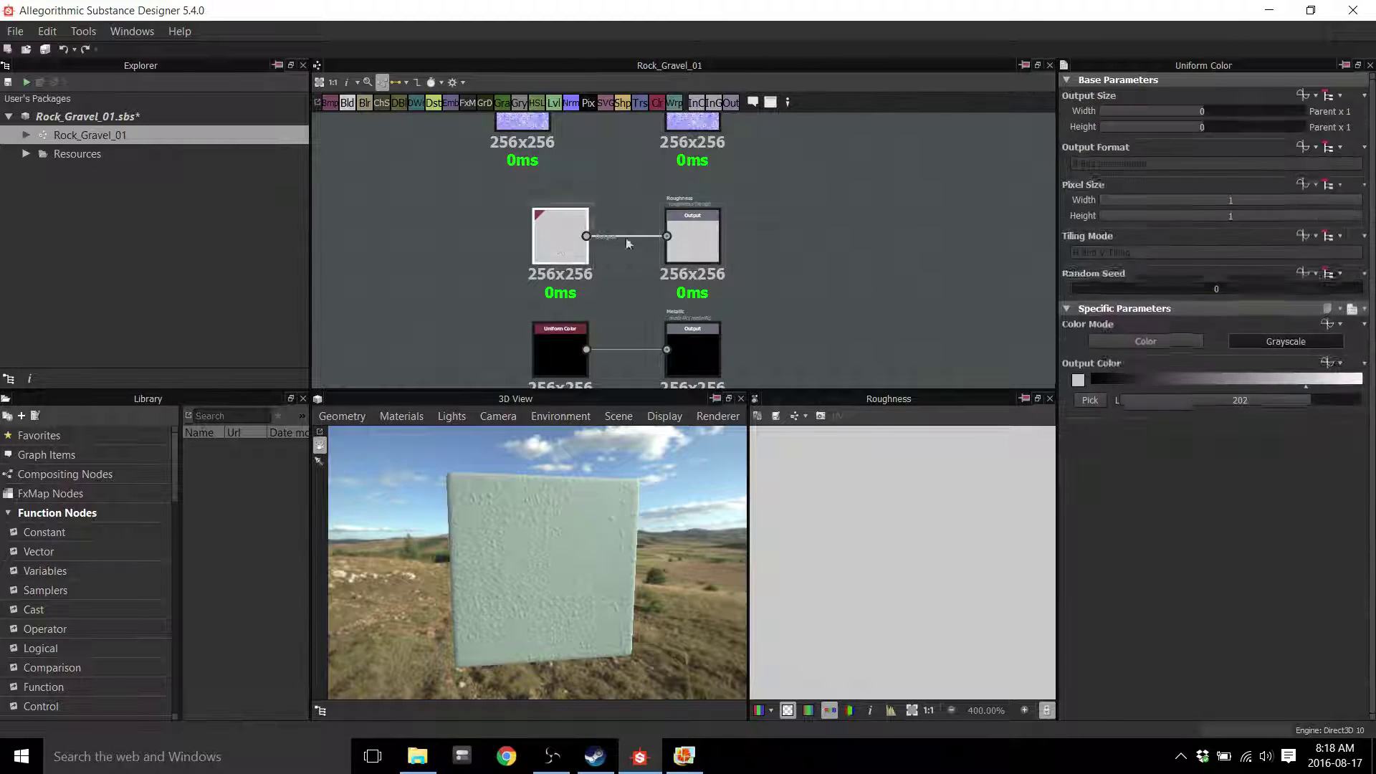
Set the output size of the Roughness Uniform Color node to Relative to Parent
click(1334, 97)
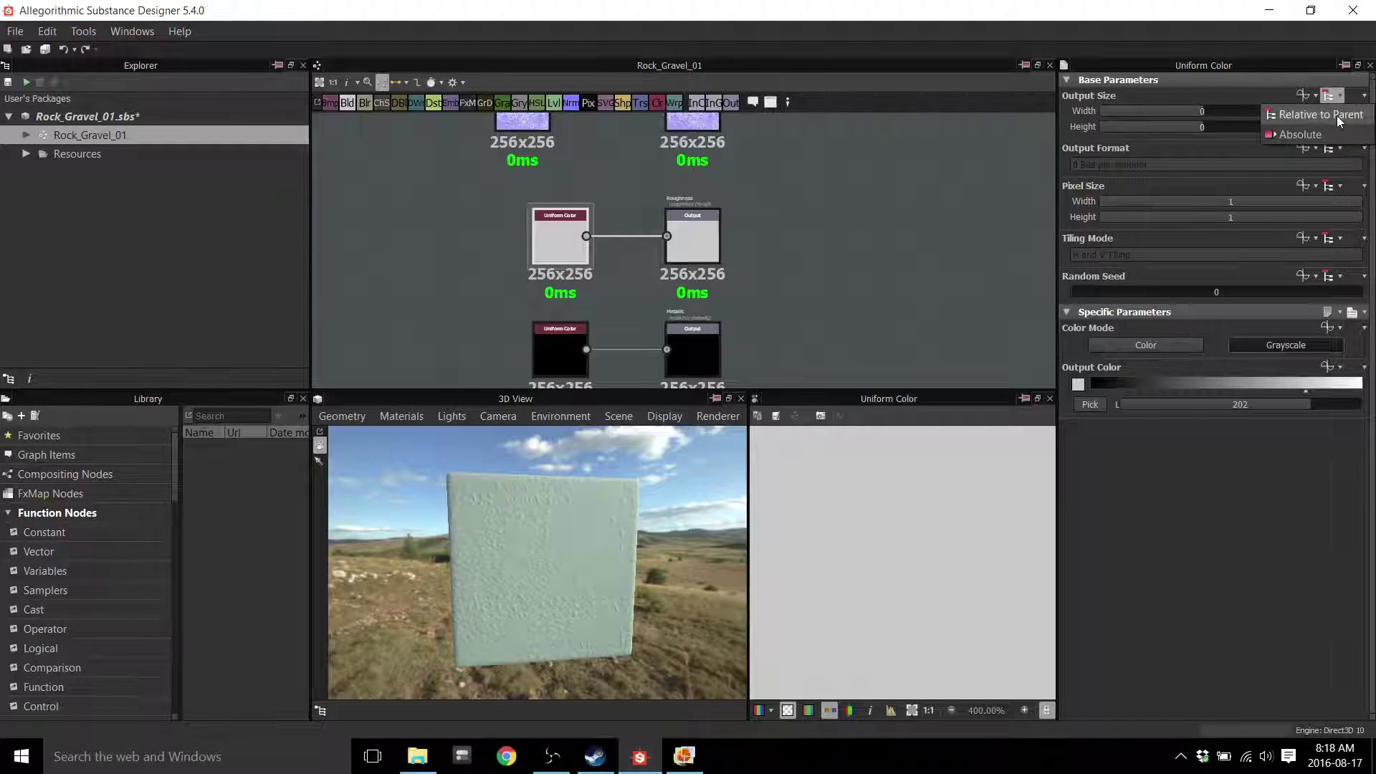
click(1335, 115)
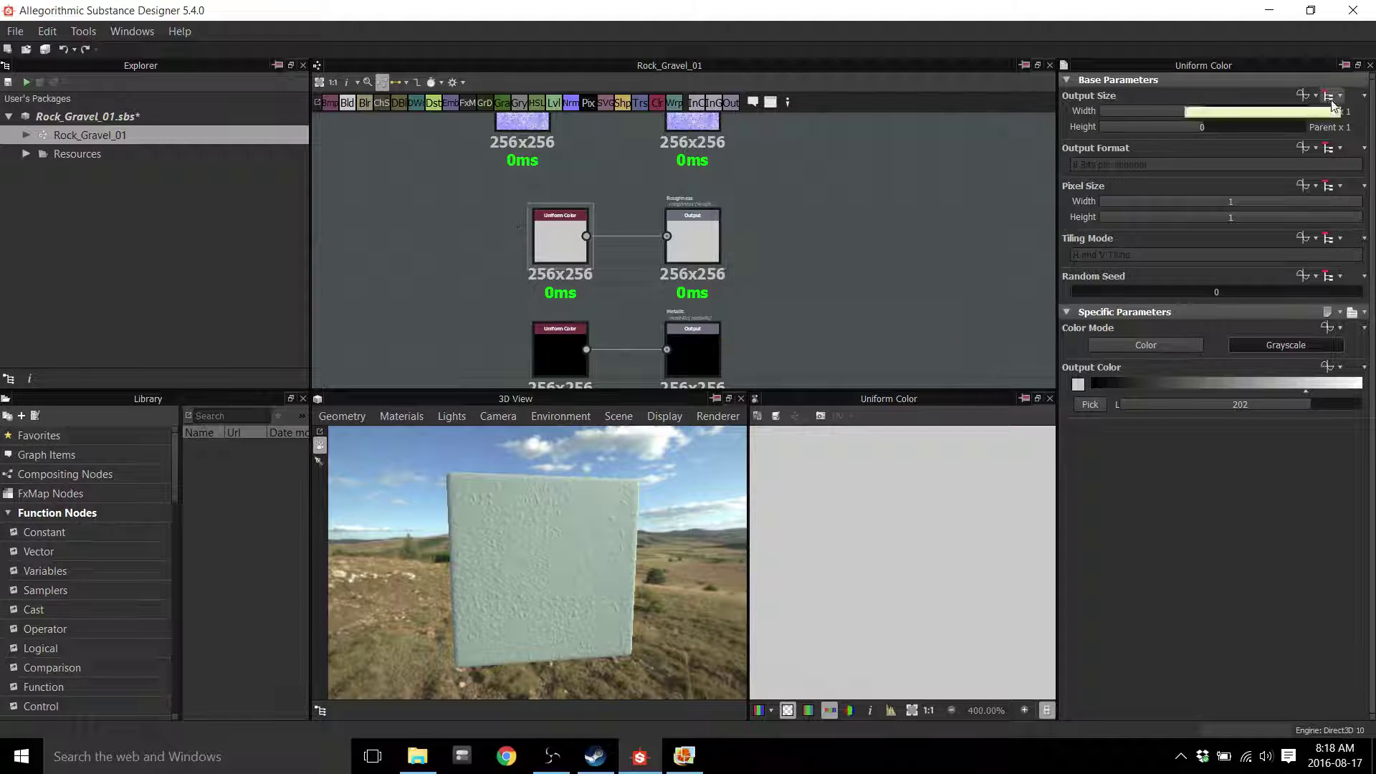
middle_drag(833, 258, 865, 115)
middle_drag(850, 218, 837, 341)
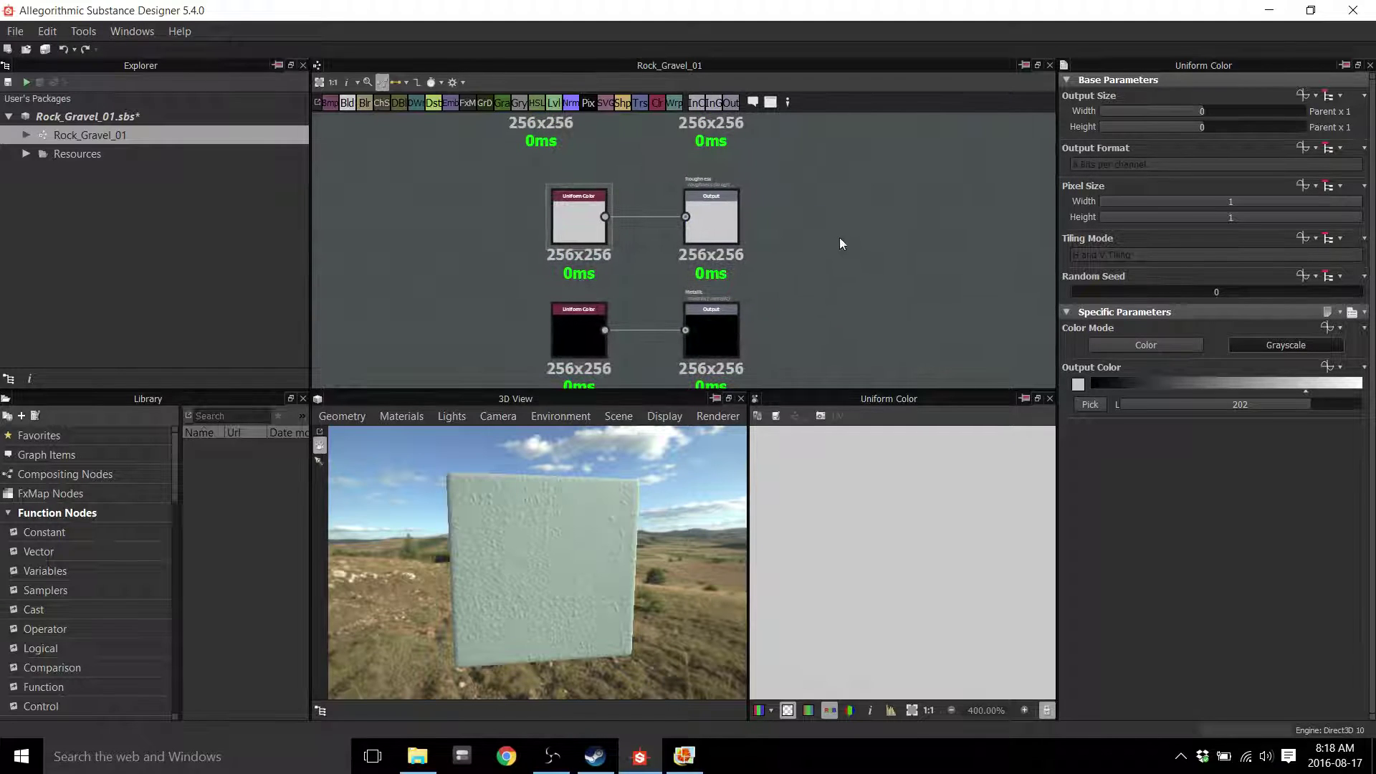
scroll(827, 235, up, 3)
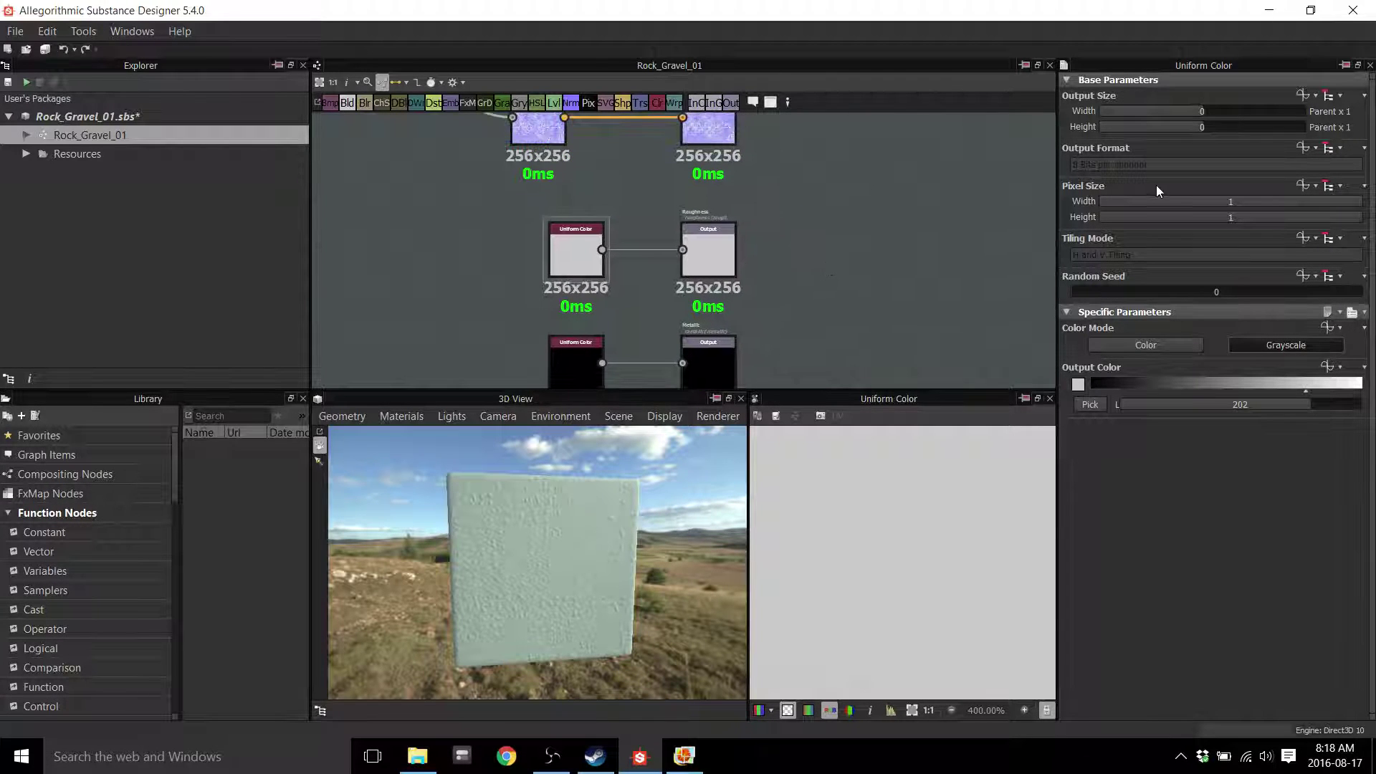
Make the output size of the Uniform Color node feeding Roughness absolute, with width and height at 16 px
click(1337, 96)
click(1335, 133)
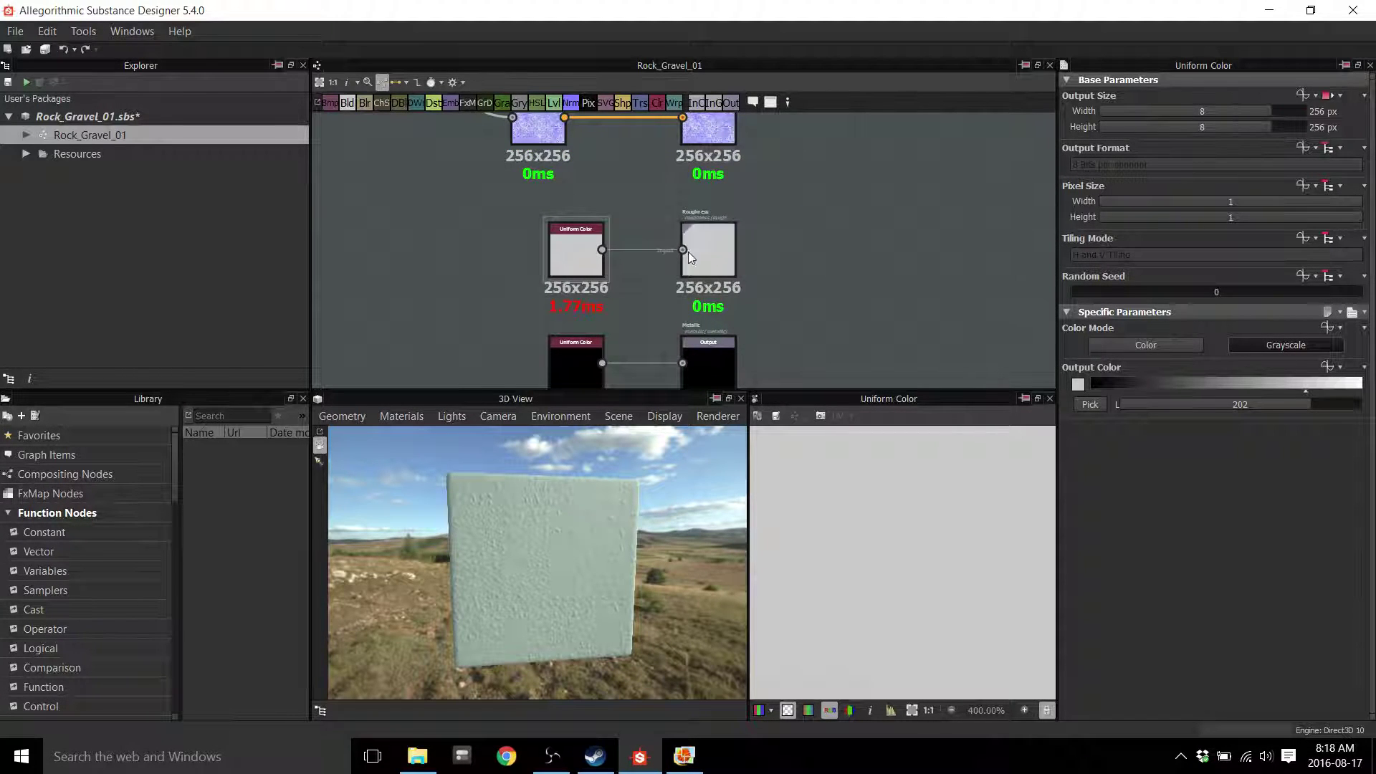
drag(1175, 111, 1236, 115)
click(1232, 127)
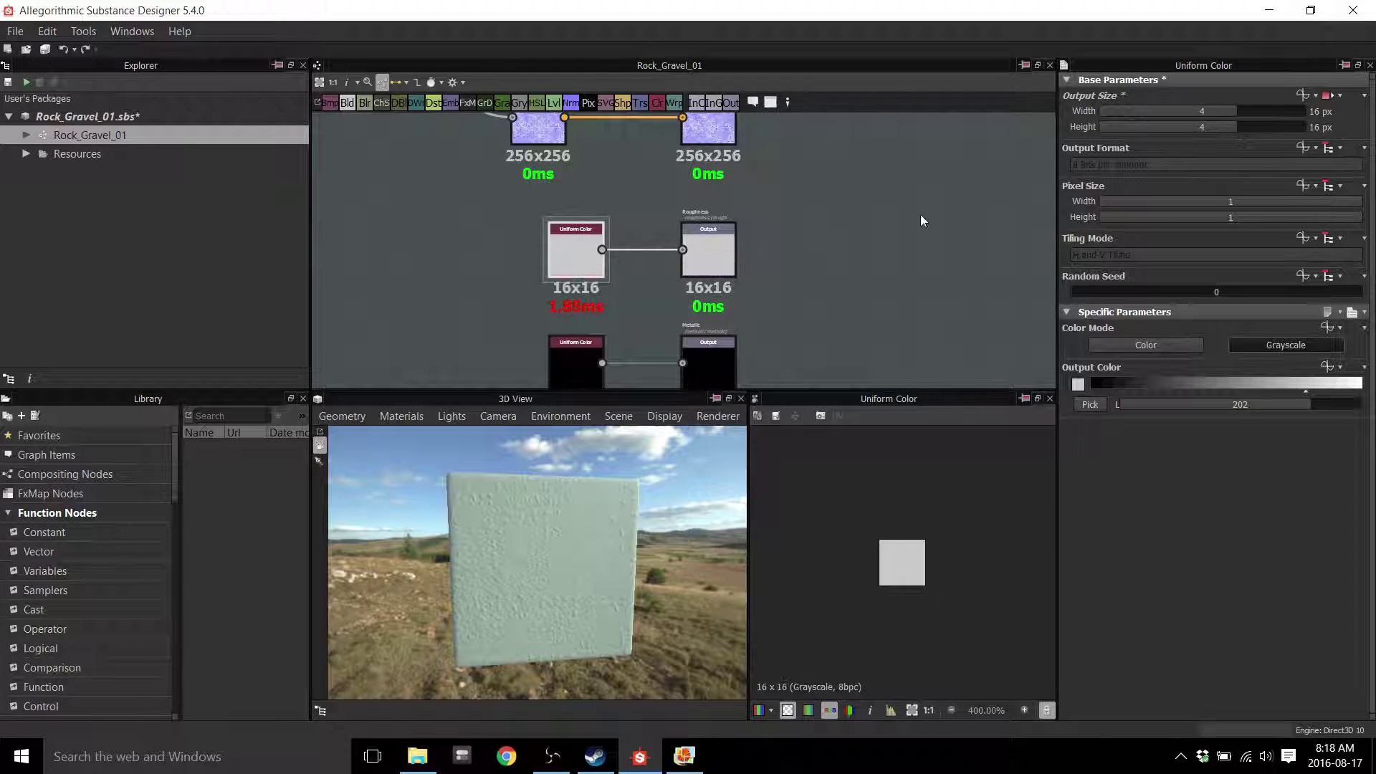
click(733, 226)
Make the output size of the black Uniform Color node feeding Metallic absolute, with width and height at 16 px
middle_drag(845, 237, 847, 330)
scroll(847, 322, down, 3)
middle_drag(841, 266, 832, 46)
scroll(821, 293, up, 2)
middle_drag(820, 293, 811, 247)
click(601, 283)
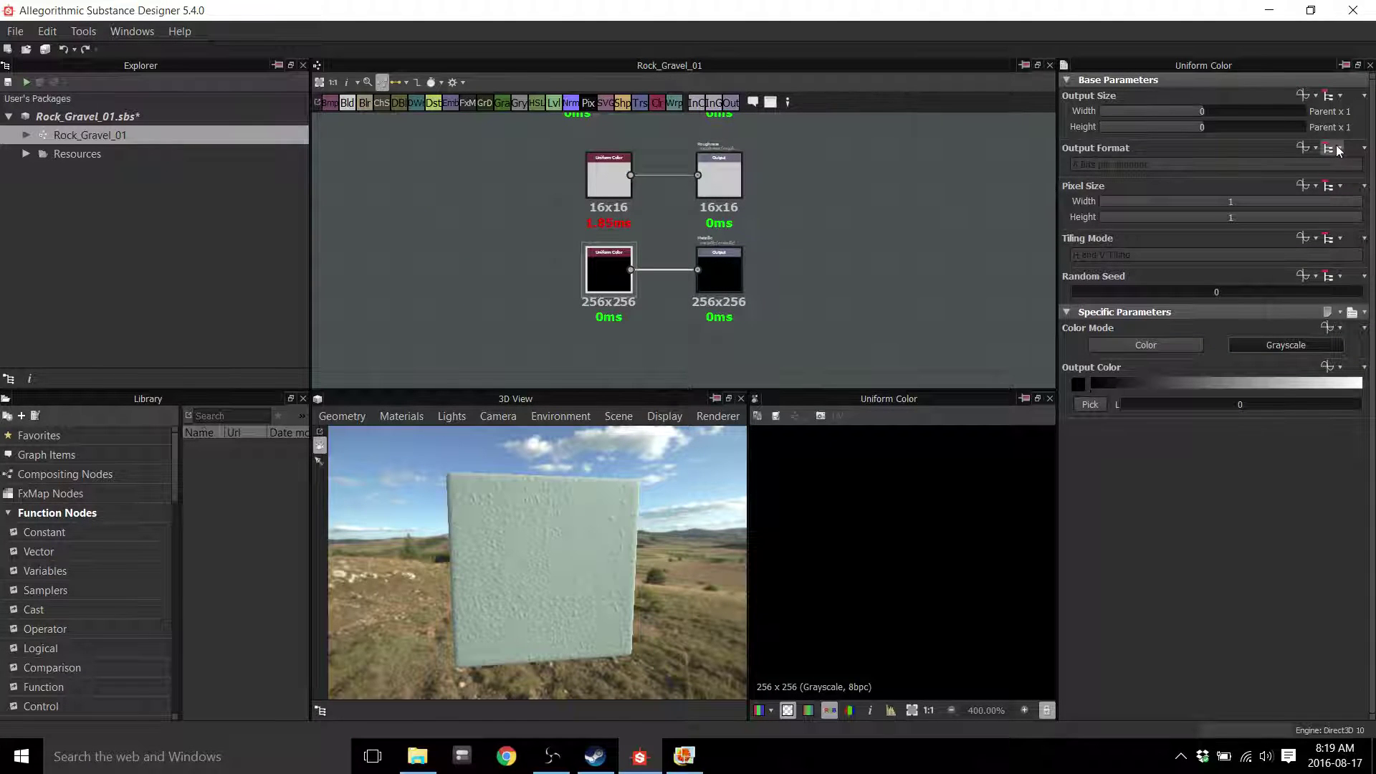
click(1337, 150)
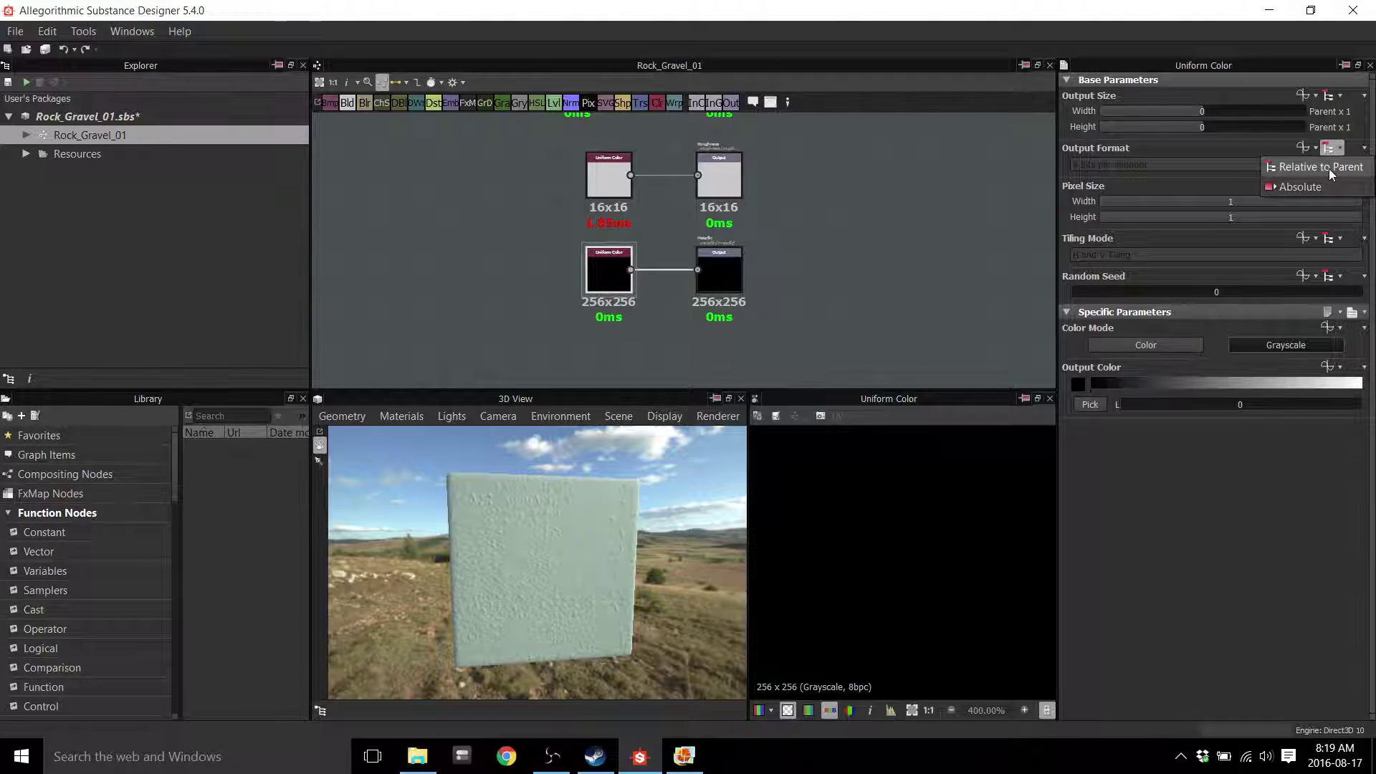
click(1327, 167)
click(1330, 96)
click(1330, 129)
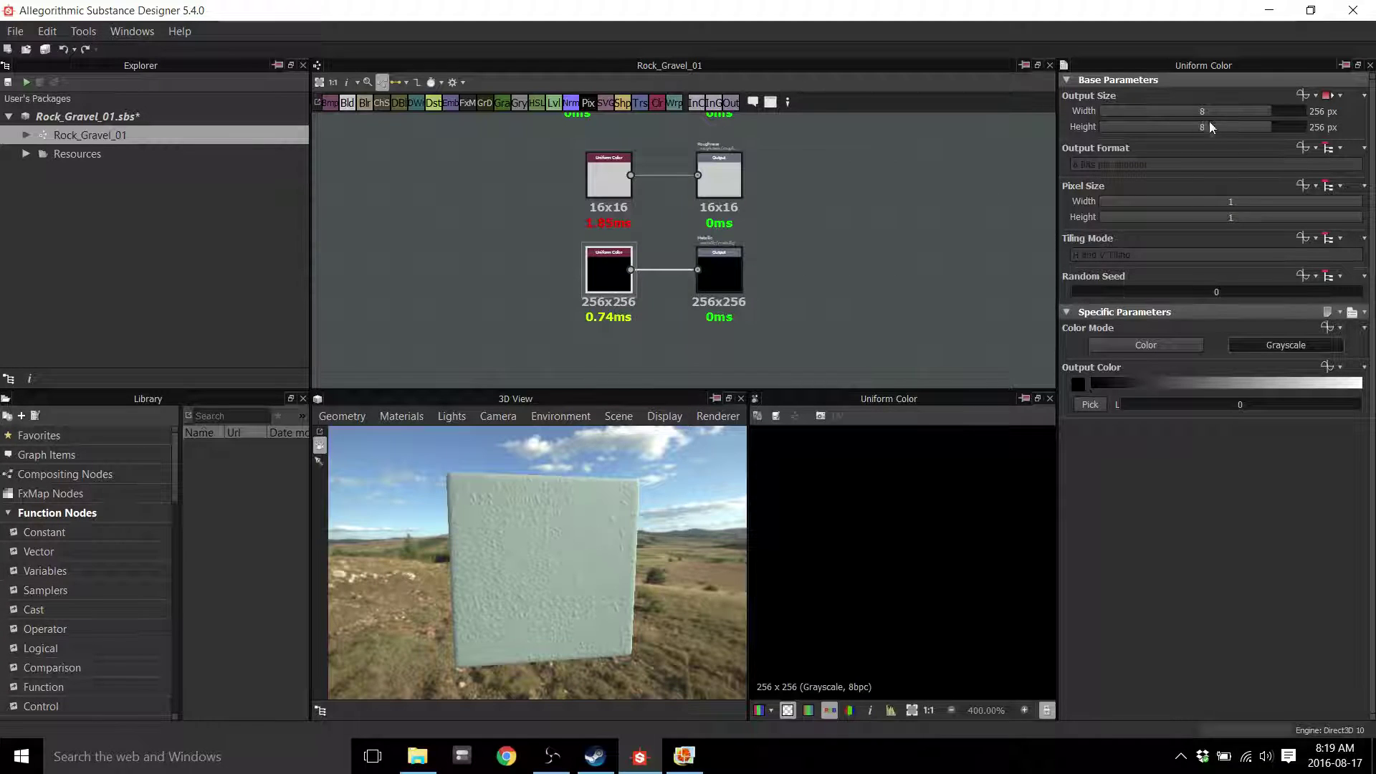
drag(1218, 113, 1235, 127)
Examine the sizes and timings of the shape nodes building the gravel pattern and the parameters of their Blend node
middle_drag(766, 261, 804, 331)
scroll(804, 329, down, 2)
middle_drag(434, 268, 725, 313)
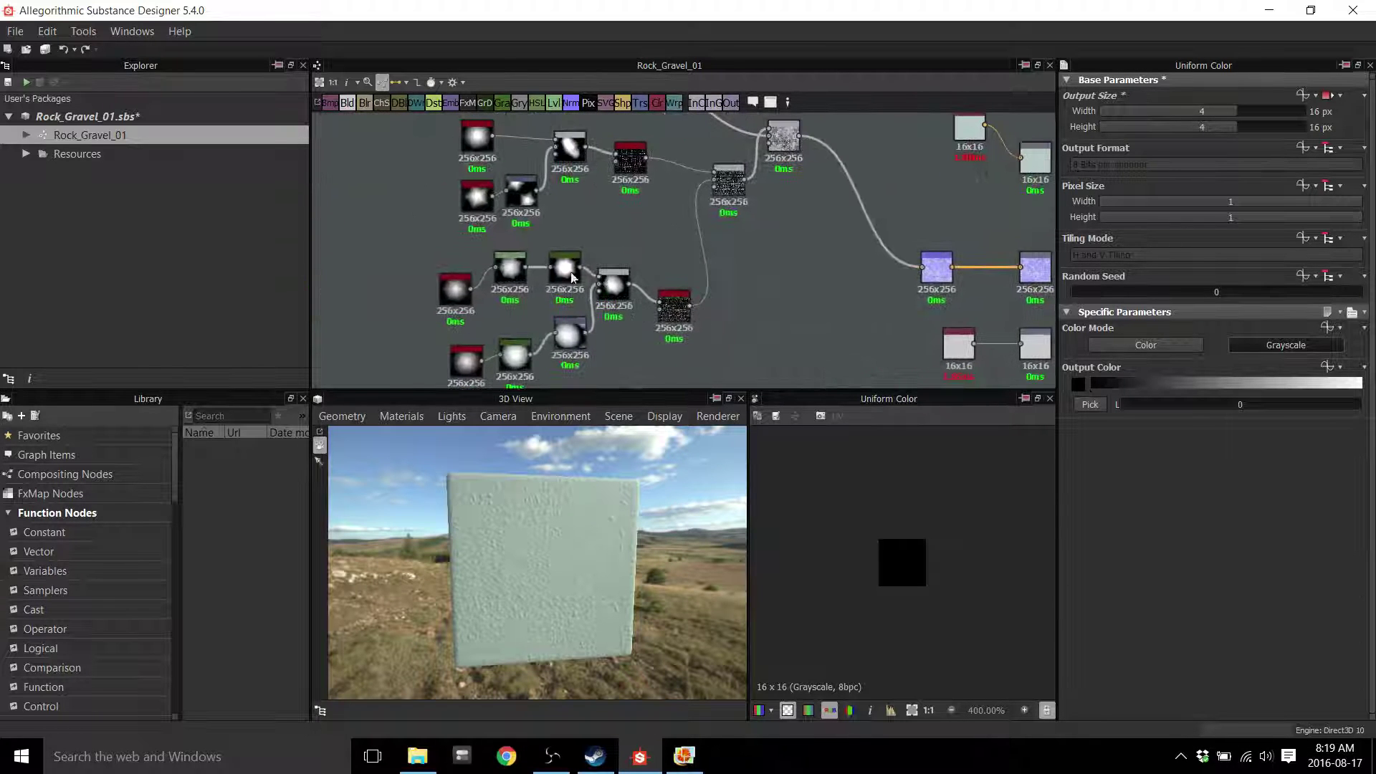
click(445, 297)
middle_drag(445, 297, 356, 259)
mouse_move(699, 310)
middle_down()
mouse_move(712, 270)
mouse_move(683, 327)
middle_up()
middle_drag(763, 312, 710, 305)
click(477, 327)
click(515, 265)
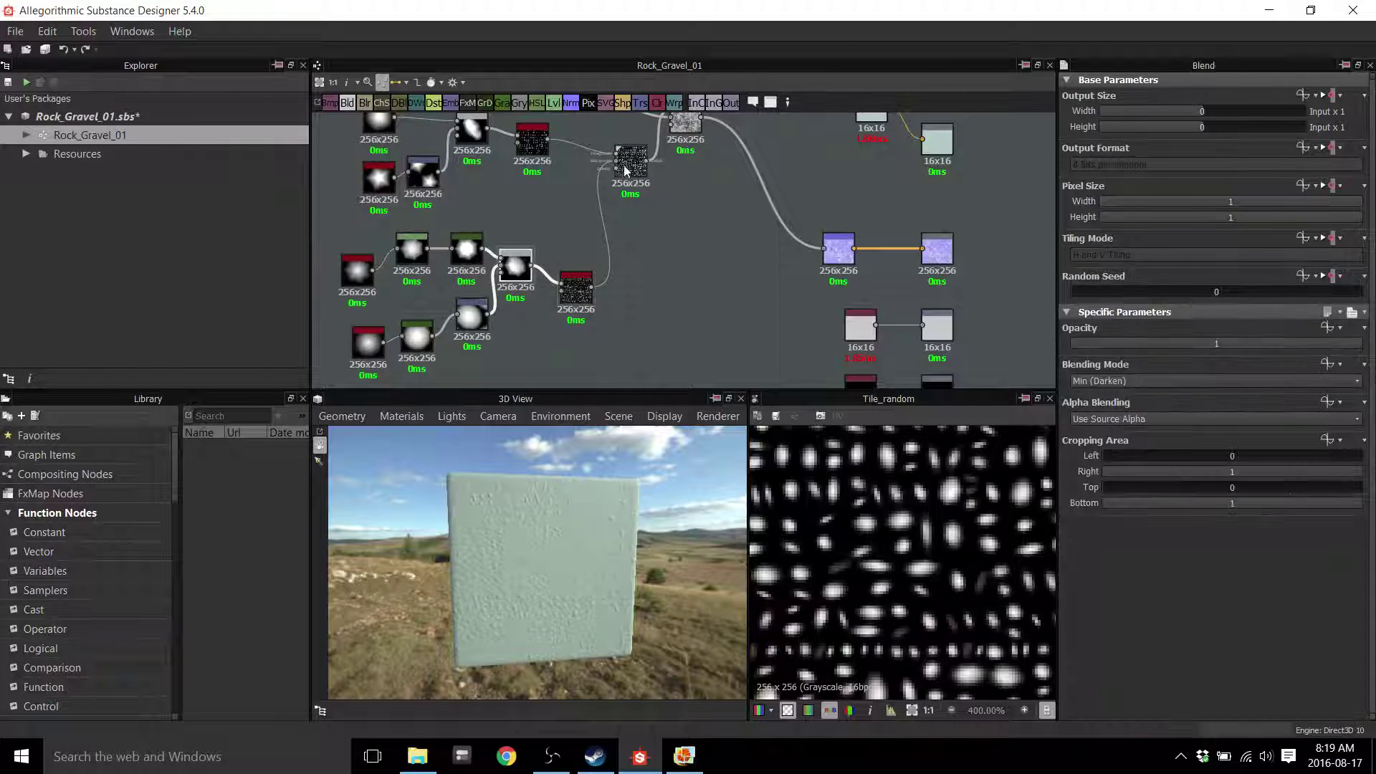
middle_drag(639, 252, 713, 259)
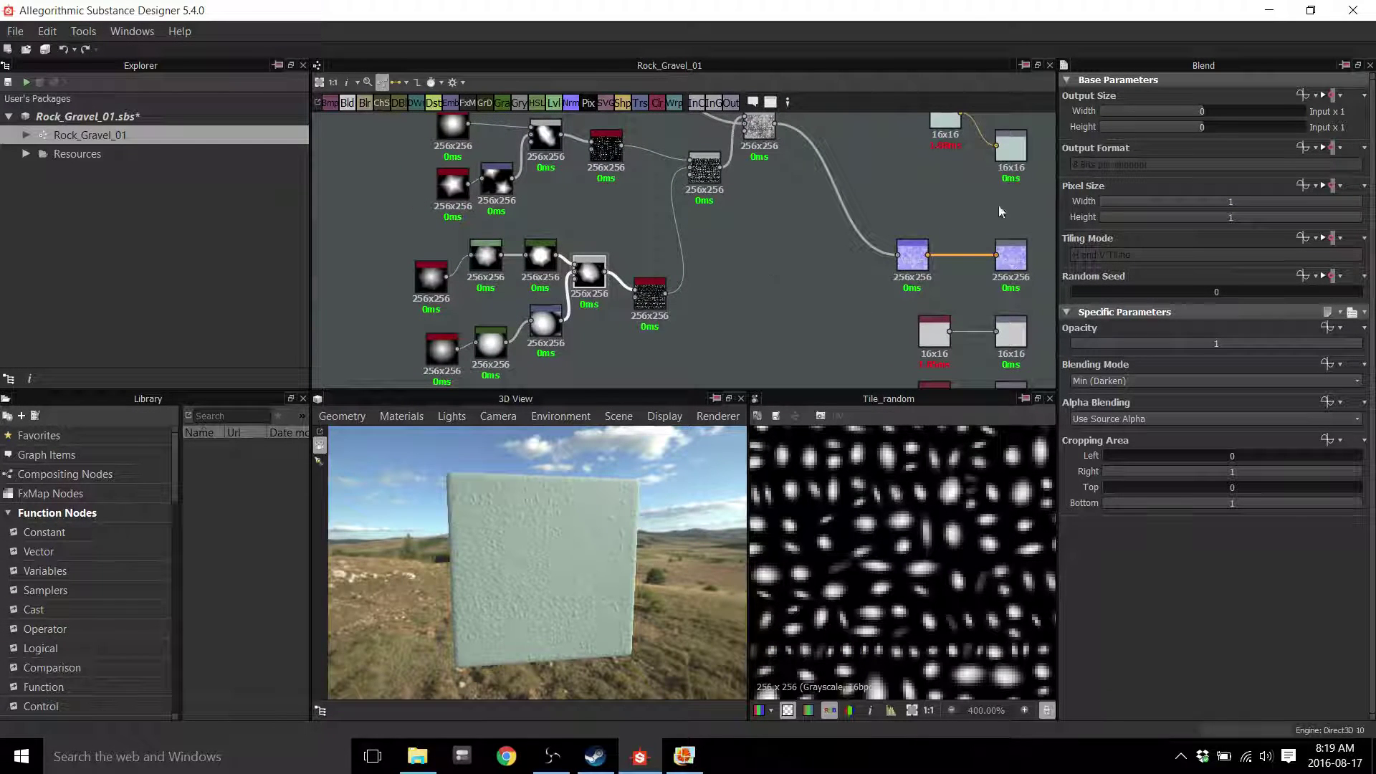
Check the output size inheritance options of the Blend node that combines the lower shape branches
click(1340, 96)
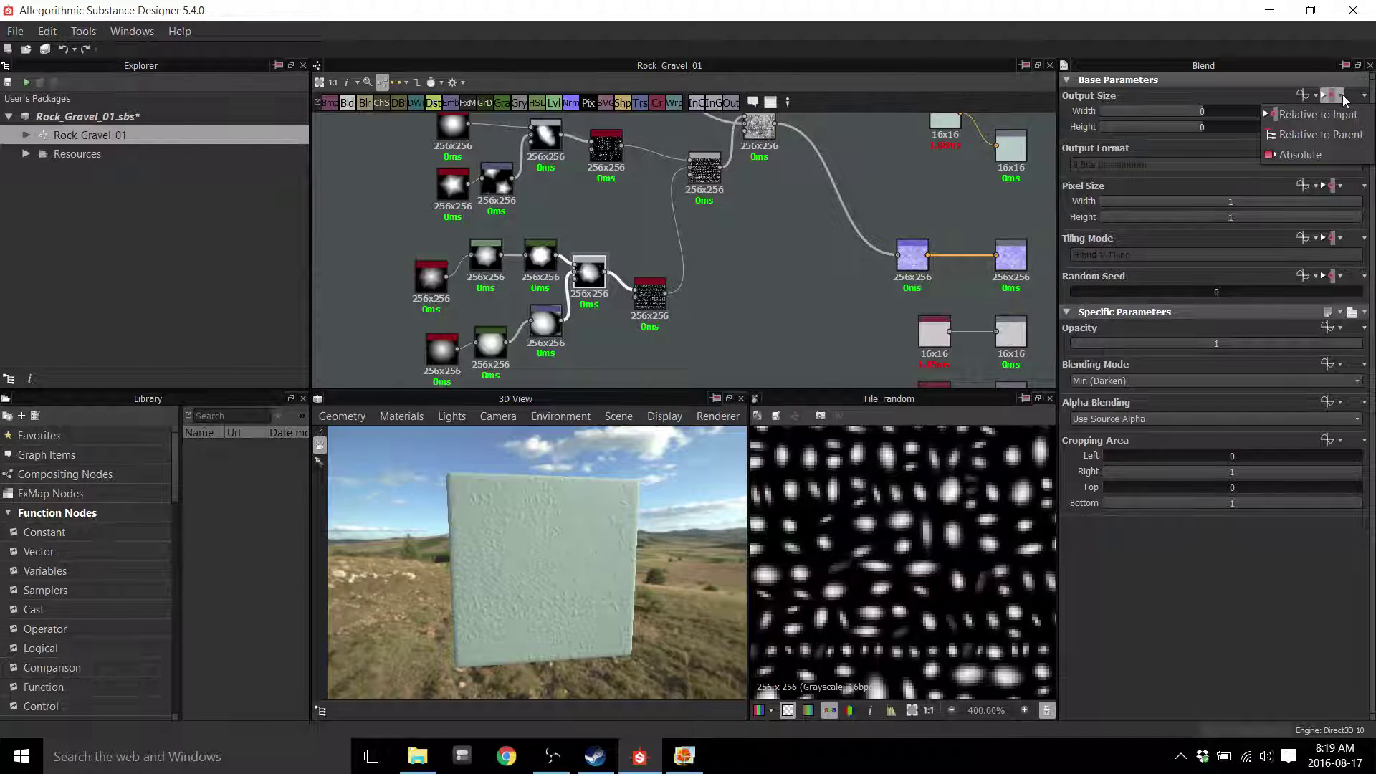
click(767, 270)
middle_drag(938, 207, 763, 251)
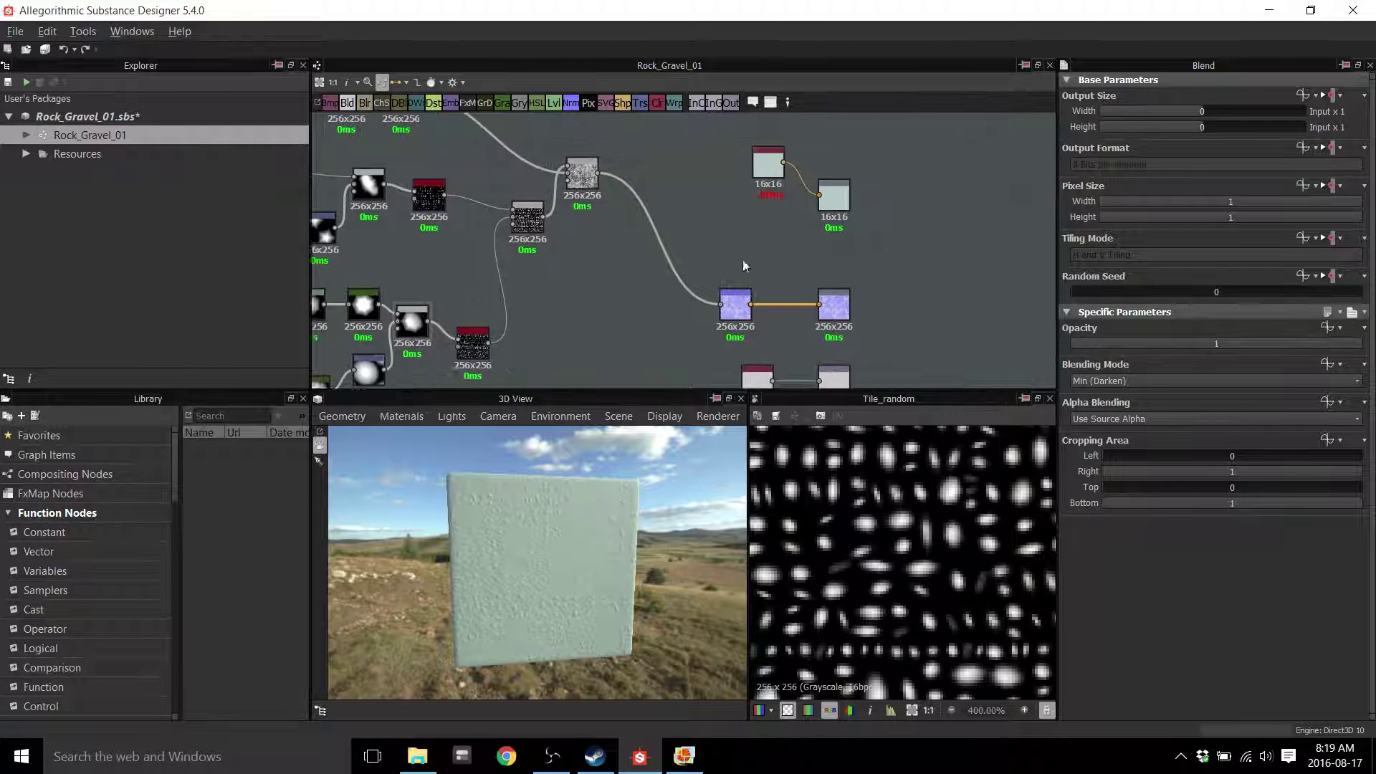
middle_drag(562, 287, 601, 310)
scroll(631, 265, up, 2)
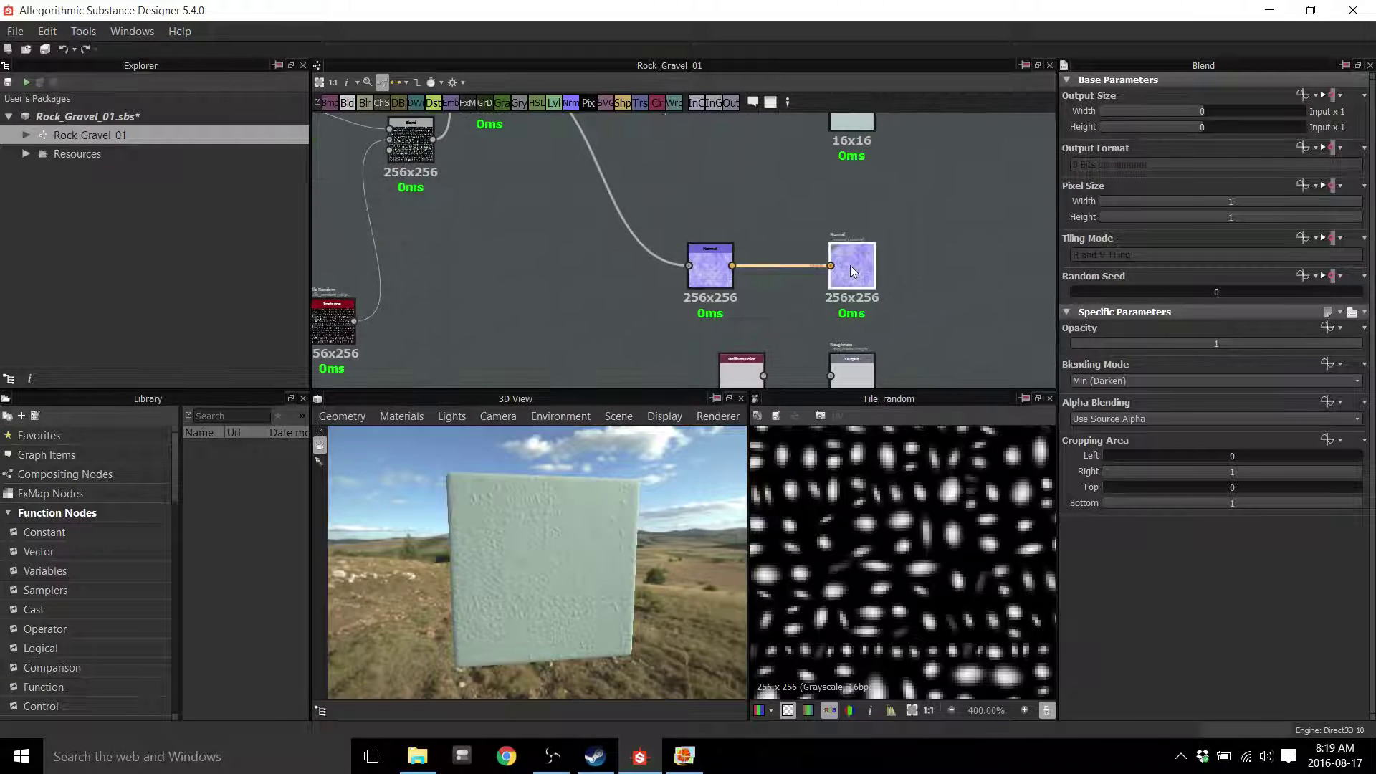
Examine the attributes of the Normal output and the parameters of the Normal node feeding it
double_click(850, 265)
middle_drag(939, 269, 913, 266)
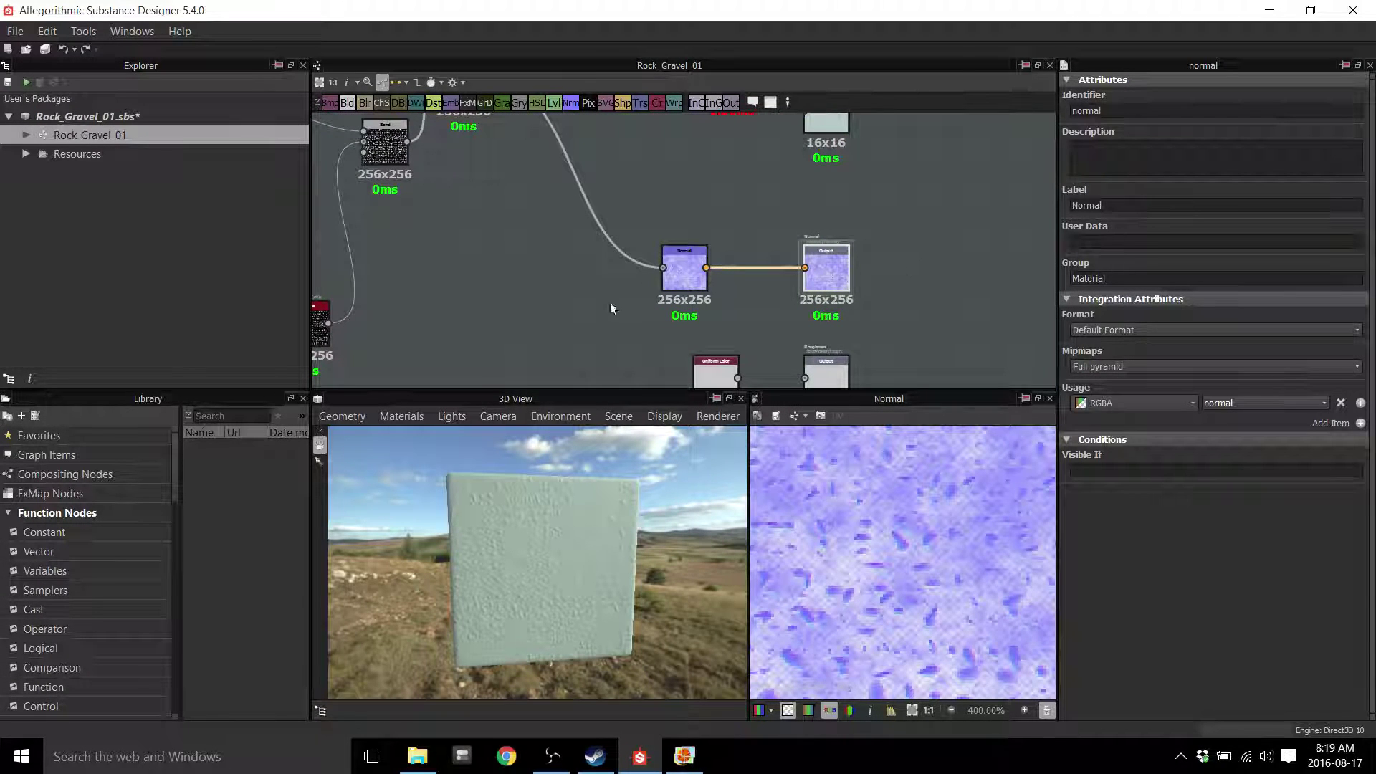
click(685, 282)
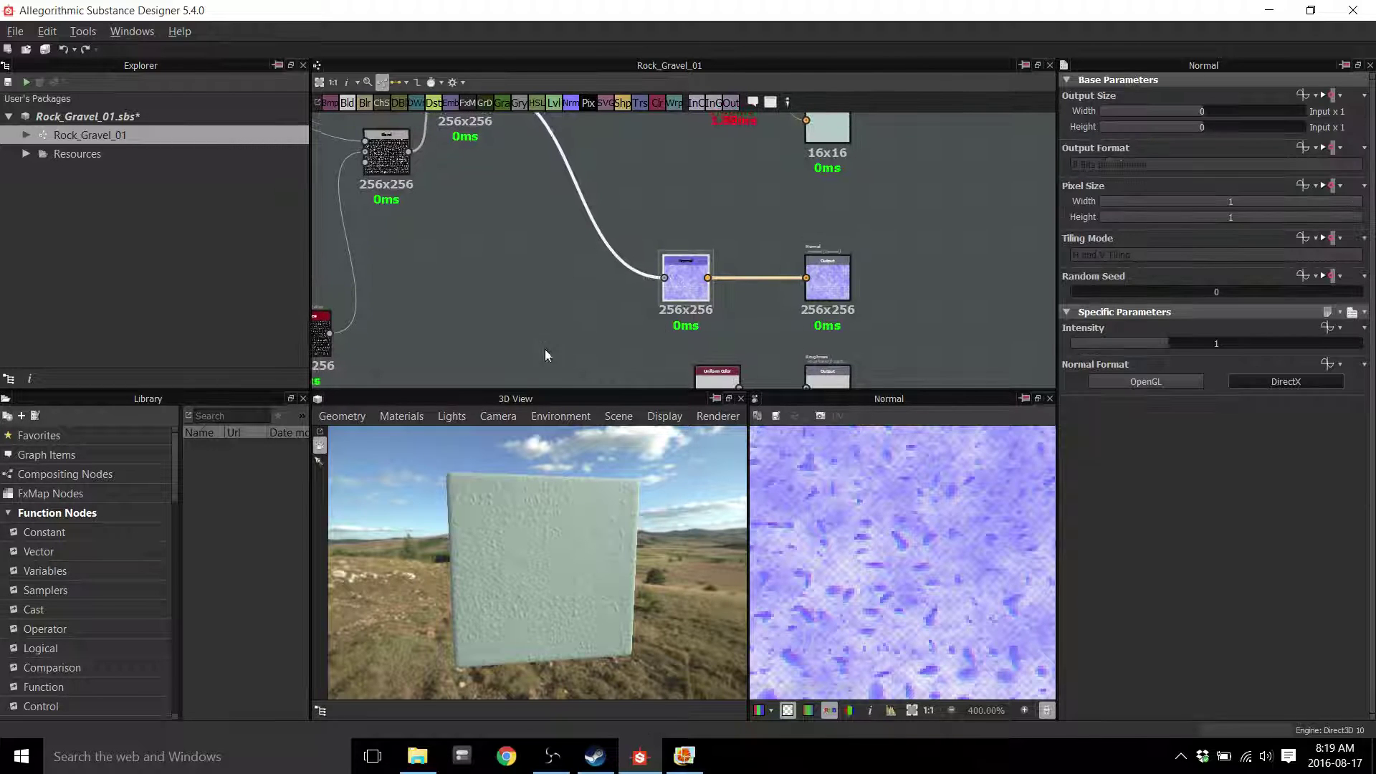
click(829, 275)
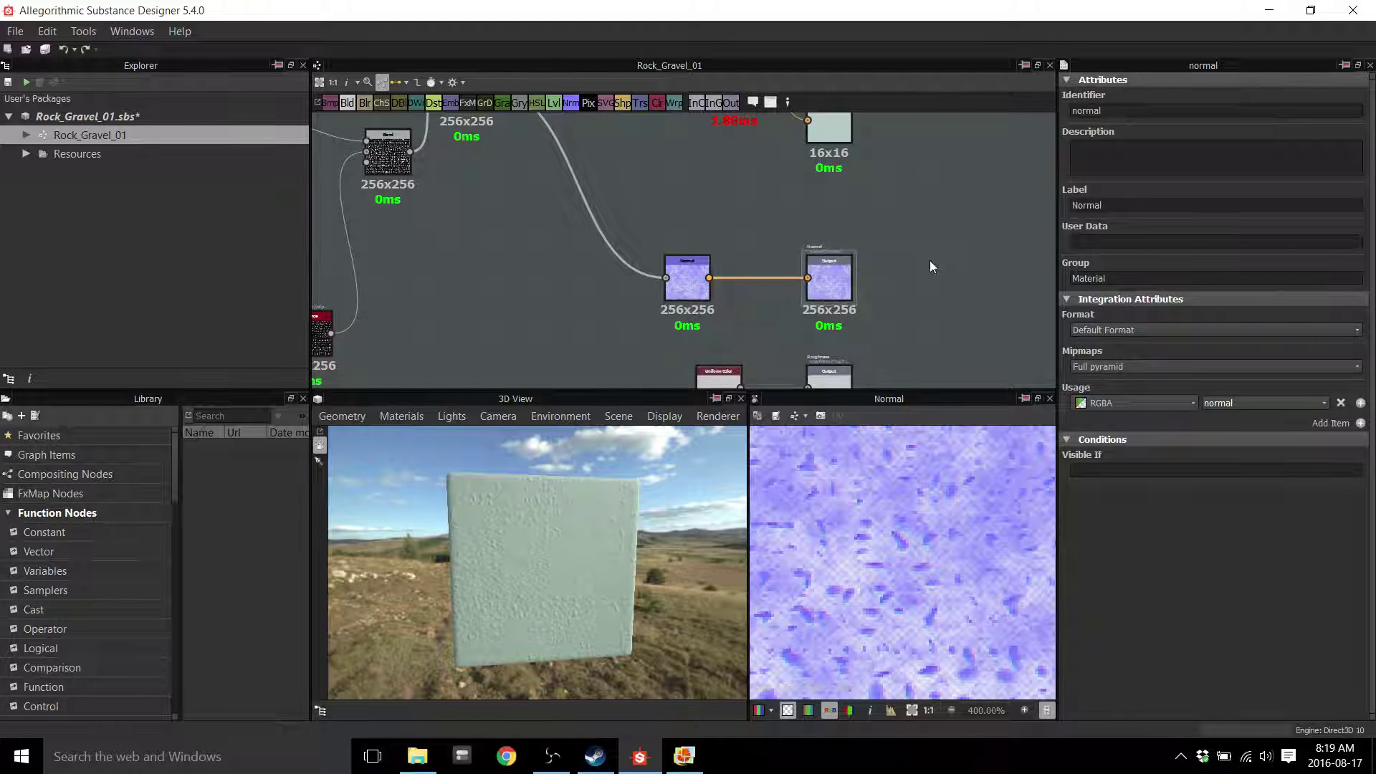
scroll(930, 261, down, 2)
middle_drag(896, 328, 832, 278)
middle_drag(720, 244, 742, 279)
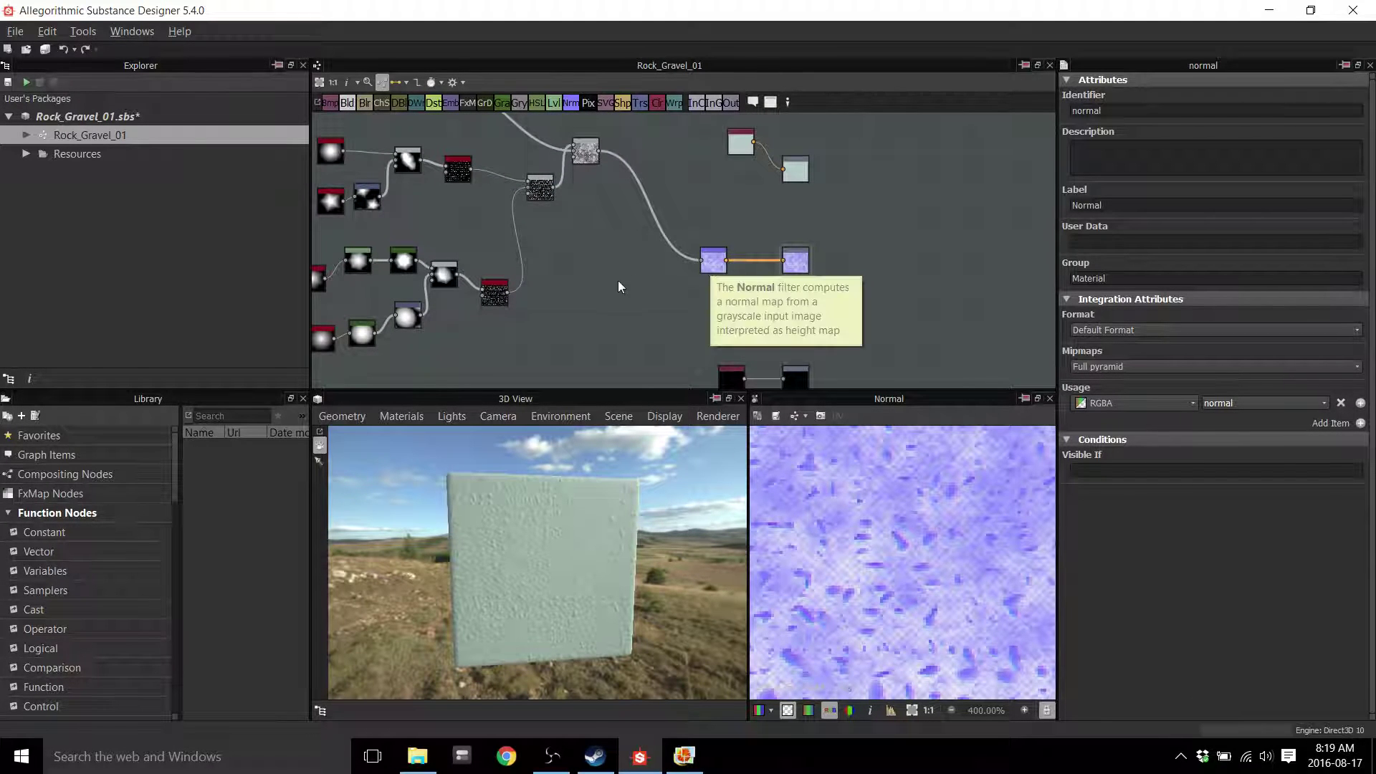
middle_drag(628, 281, 639, 283)
Shift the Normal node slightly away from its output and set its output size to Relative to Parent
drag(725, 262, 707, 262)
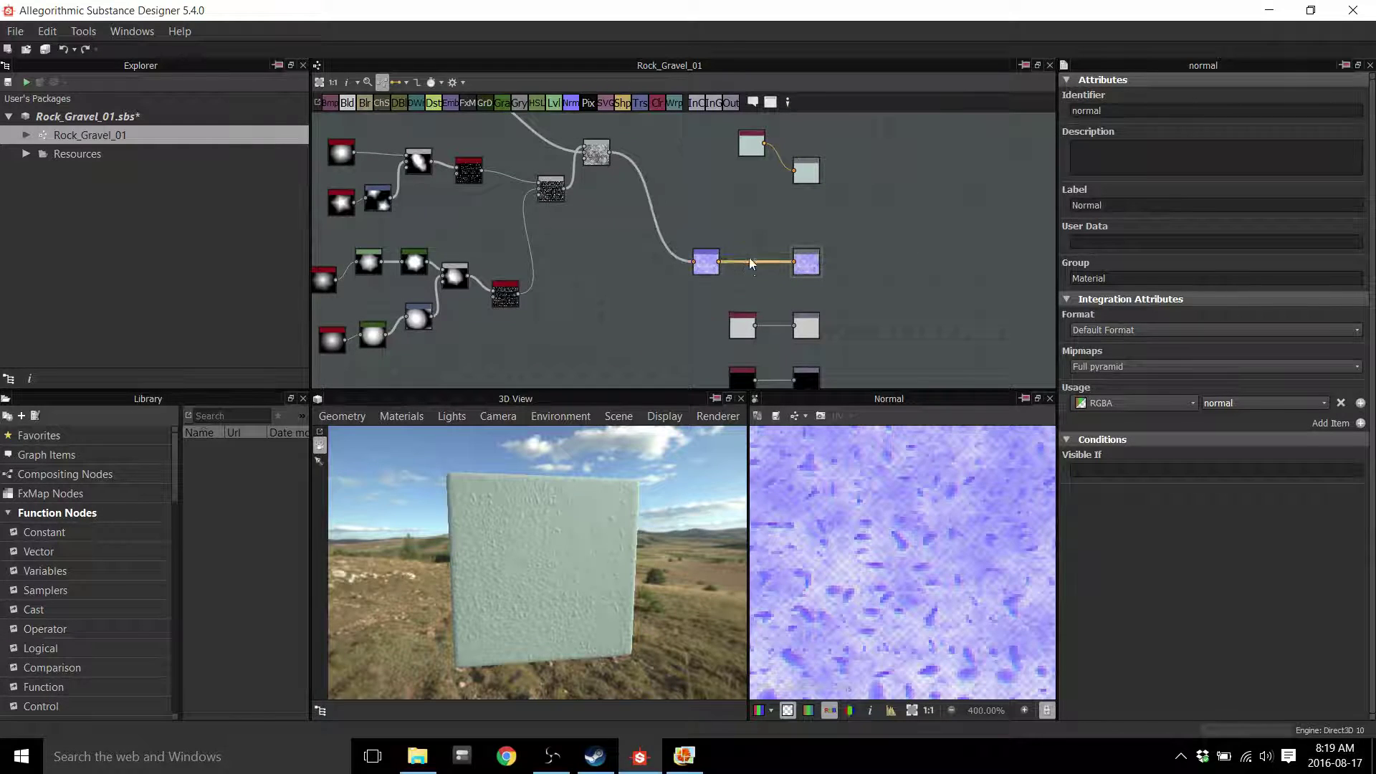
click(706, 272)
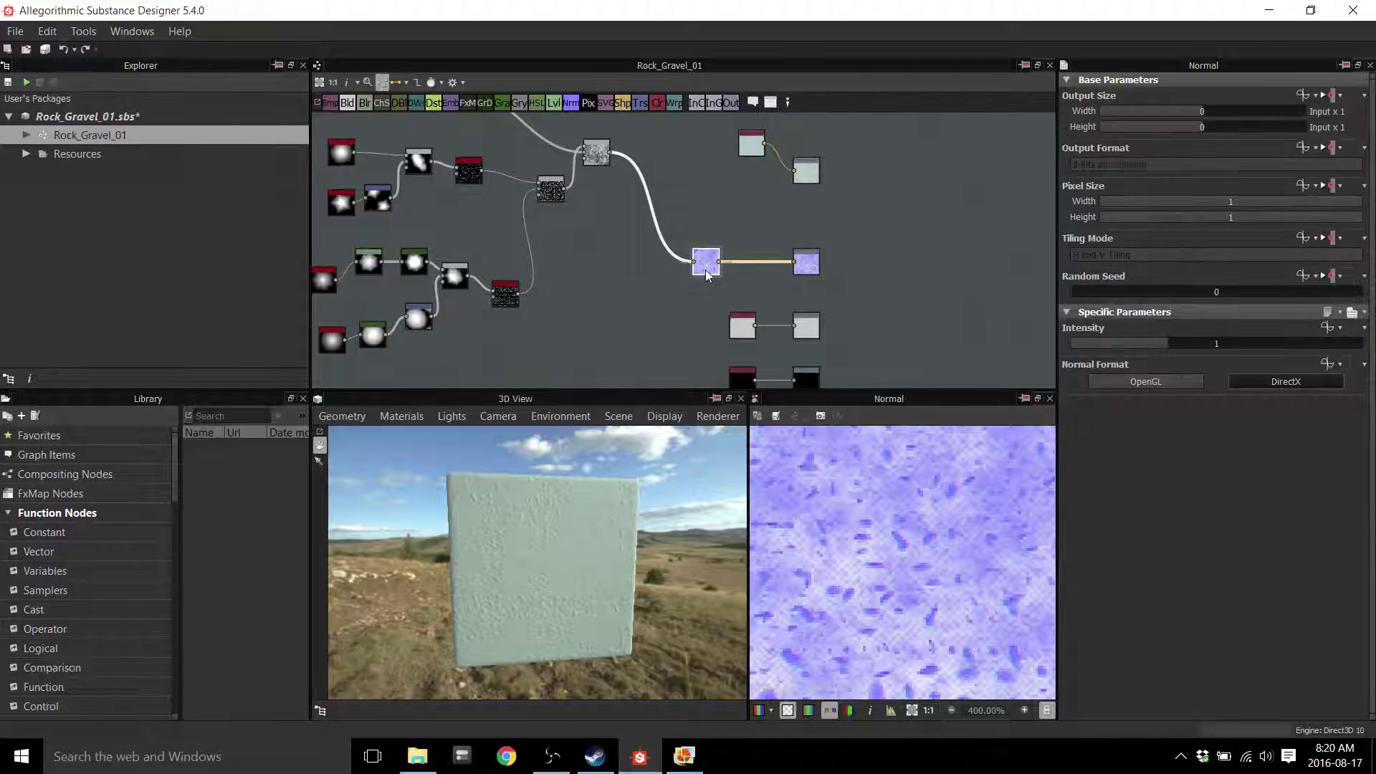
click(1333, 95)
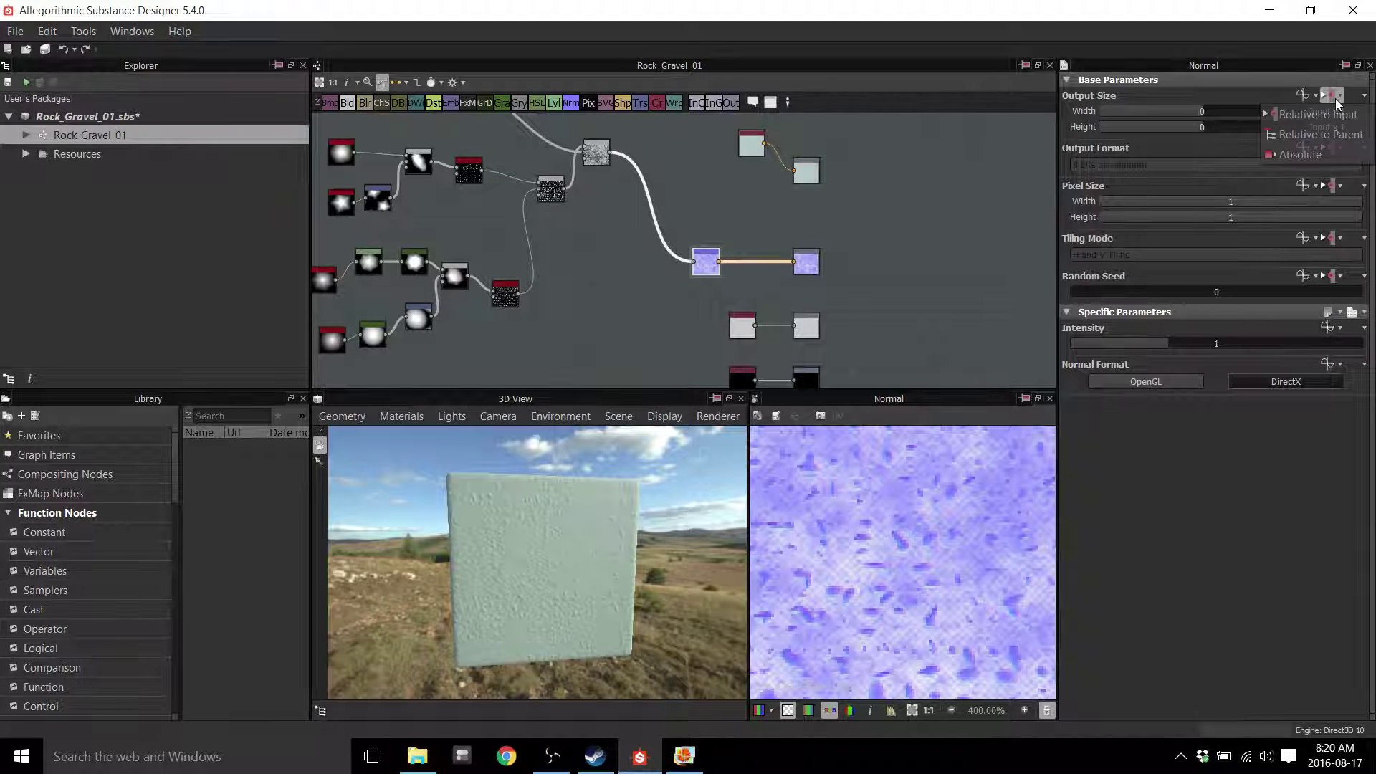
click(1328, 135)
scroll(756, 280, up, 5)
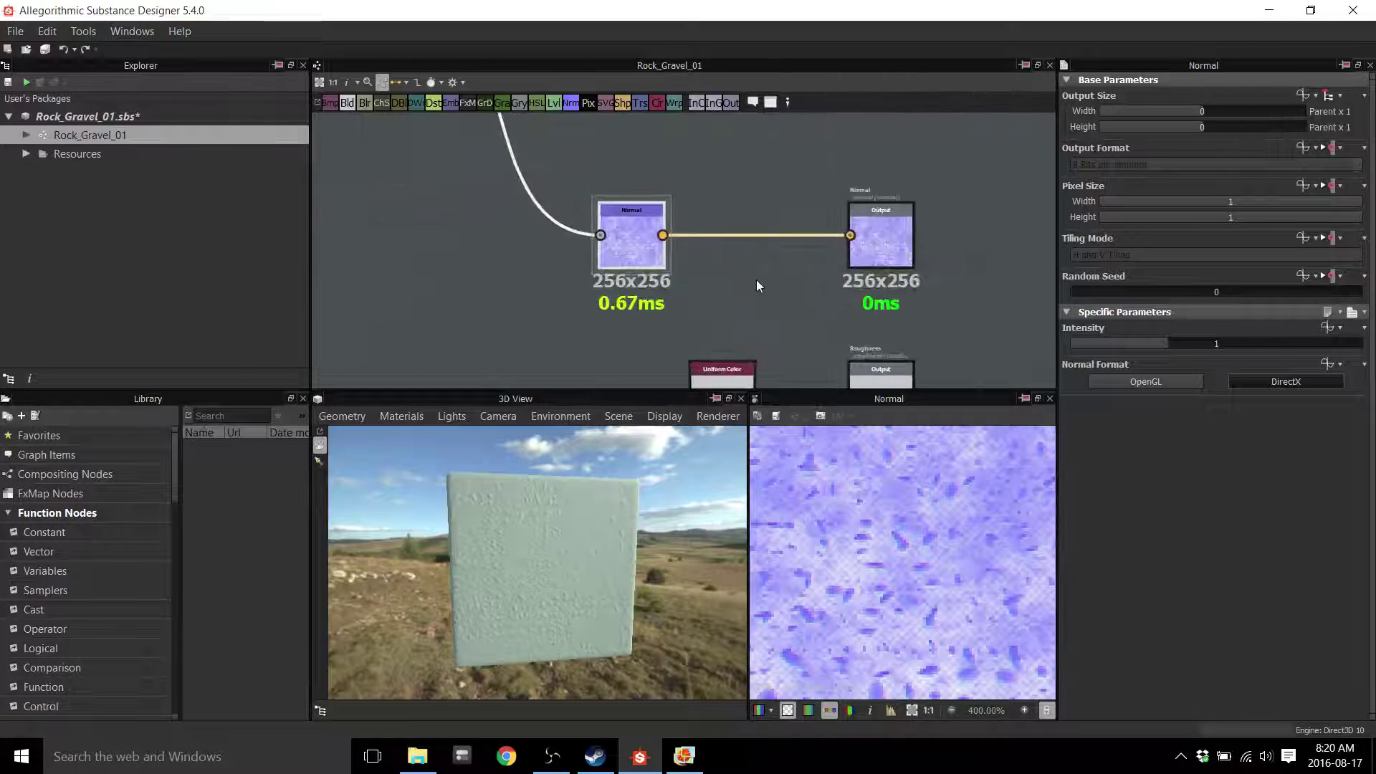
middle_drag(752, 261, 767, 271)
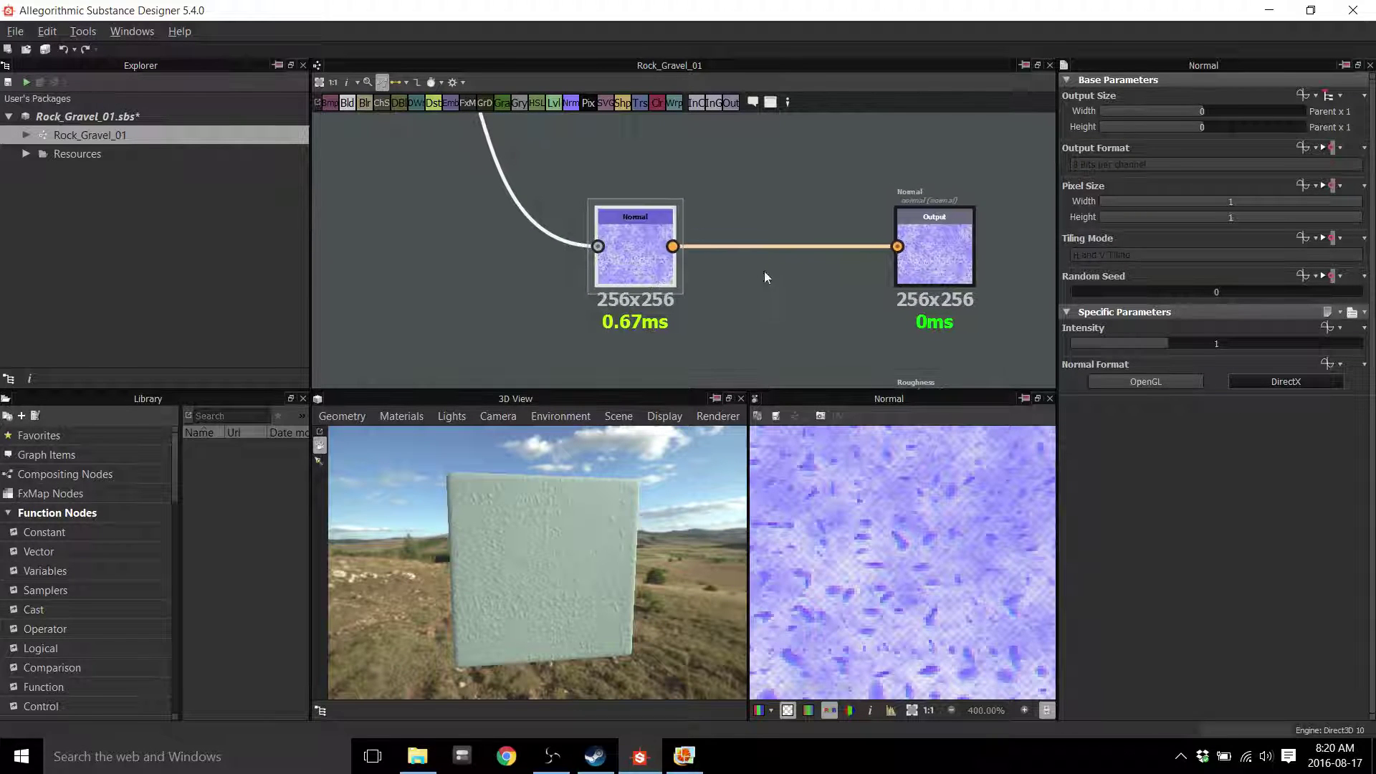
Try doubling the Rock_Gravel_01 graph's output width and height to Parent x 2, and undo both changes
click(950, 220)
scroll(1010, 172, down, 3)
scroll(1013, 176, down, 2)
middle_drag(1013, 176, 889, 221)
double_click(888, 221)
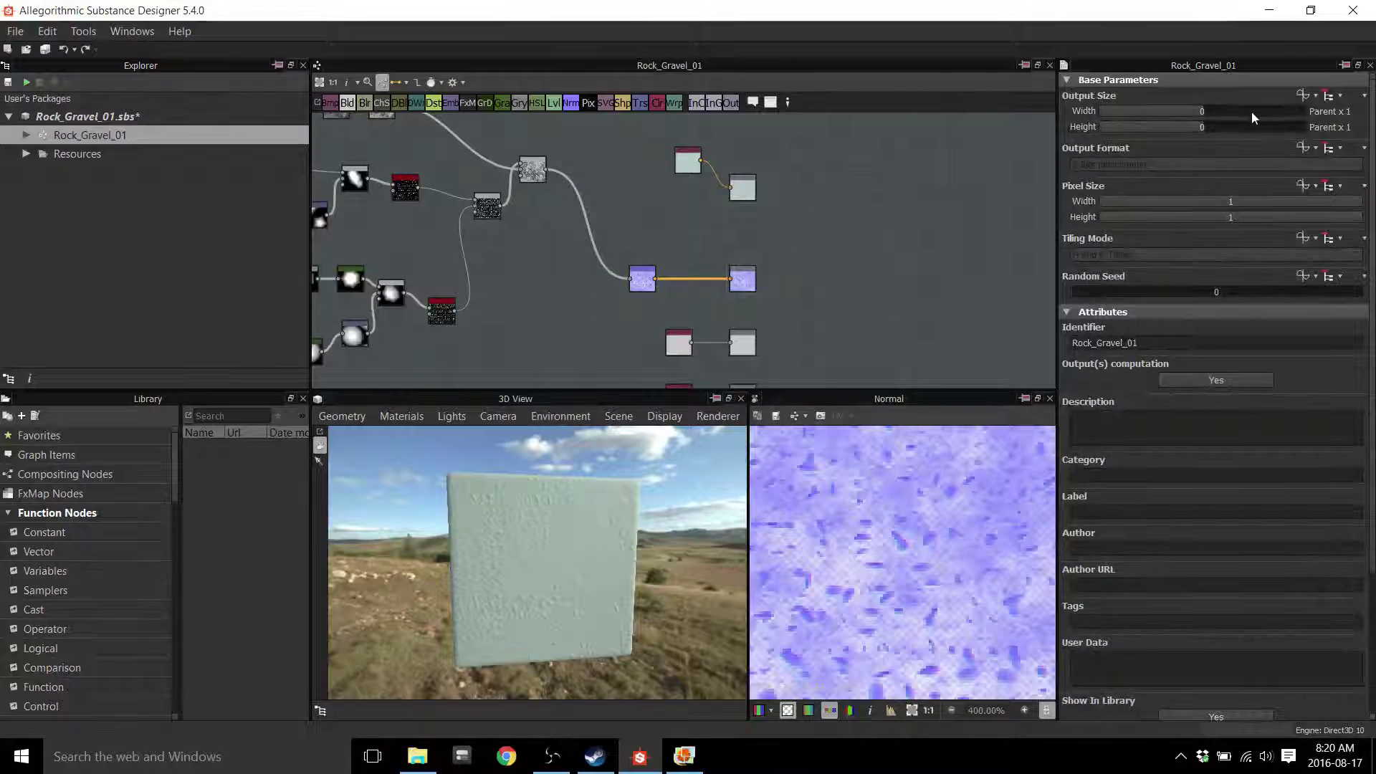
click(1207, 112)
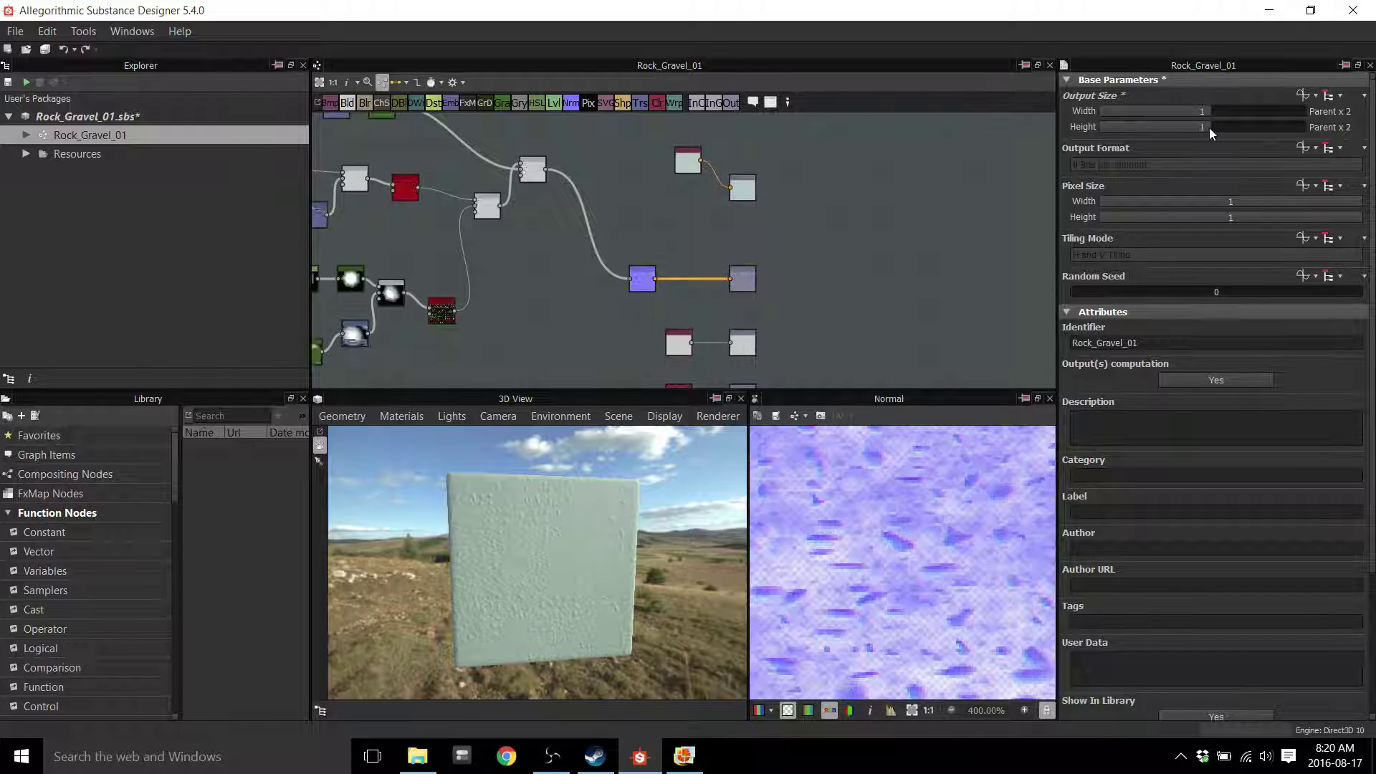
click(1207, 127)
scroll(894, 203, up, 3)
scroll(772, 243, down, 3)
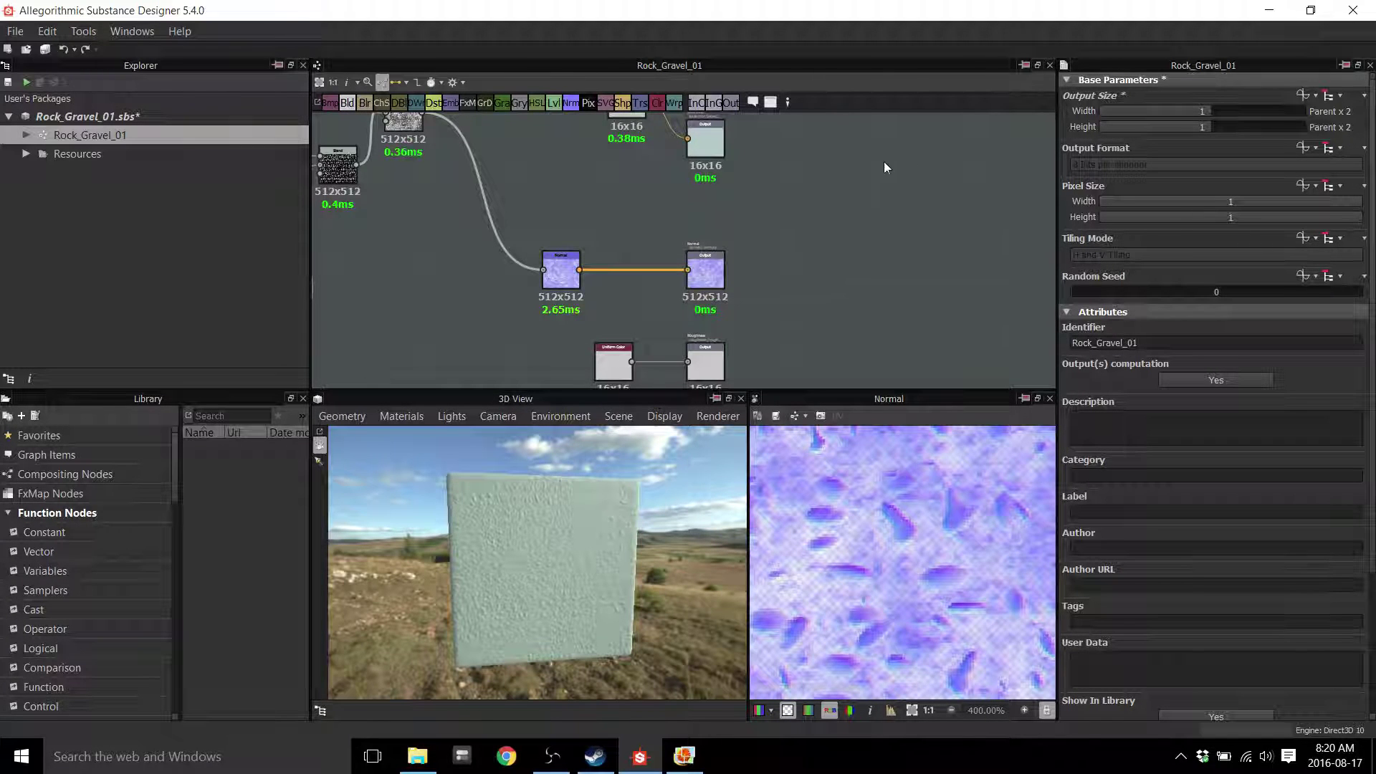
key(ctrl+z)
key(ctrl+z)
Examine the sizes and timings of the shape, transformation and tile nodes across the graph
middle_drag(711, 195, 850, 187)
mouse_move(706, 251)
middle_down()
mouse_move(770, 247)
mouse_move(783, 226)
middle_up()
middle_drag(658, 222, 793, 251)
mouse_move(689, 268)
middle_down()
mouse_move(722, 260)
mouse_move(712, 300)
mouse_move(706, 263)
mouse_move(921, 212)
middle_up()
middle_drag(540, 266, 606, 254)
drag(546, 326, 546, 332)
middle_drag(528, 272, 273, 288)
middle_drag(591, 306, 840, 292)
scroll(648, 220, down, 3)
middle_drag(772, 220, 686, 287)
scroll(687, 286, up, 3)
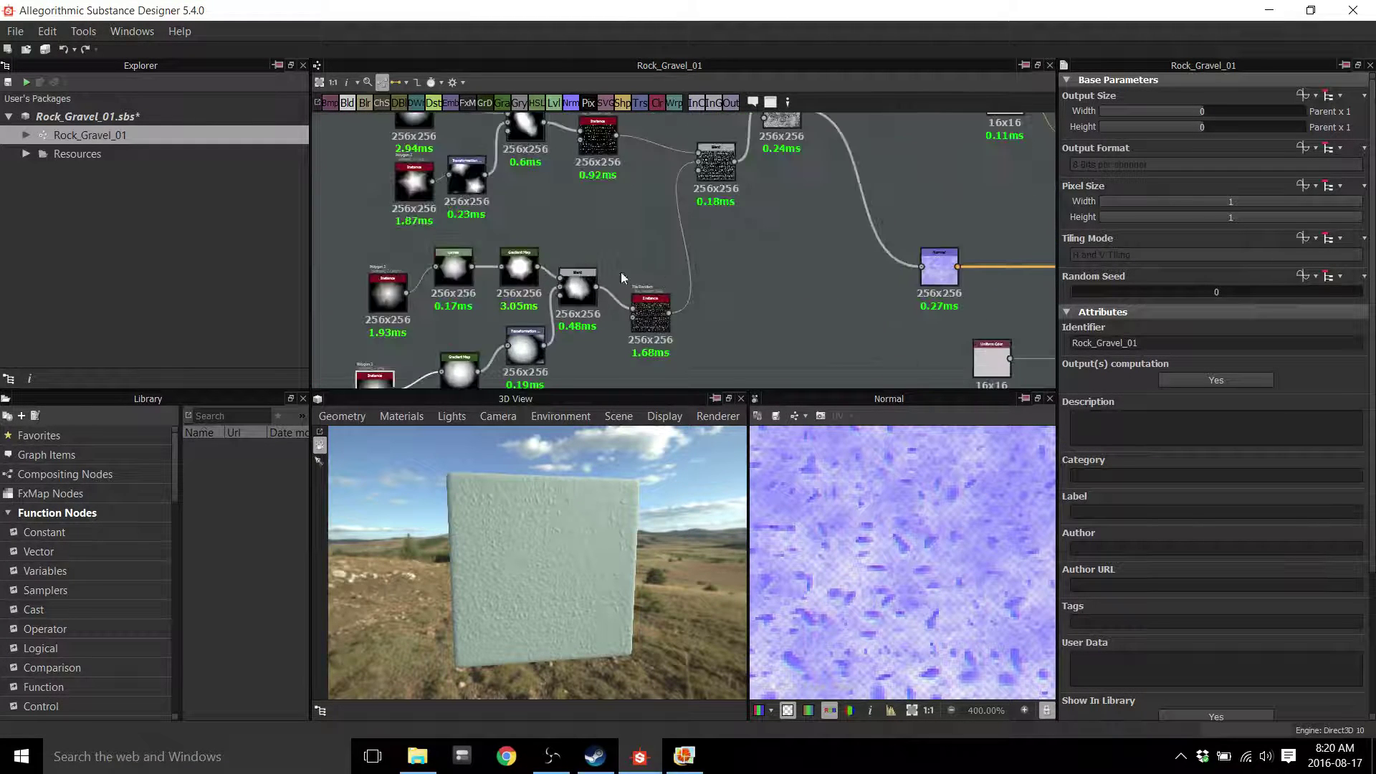
Make the output size of the 13-sided Polygon 2 node at the start of the lowest branch absolute
middle_drag(435, 374, 697, 208)
scroll(667, 222, up, 2)
click(607, 206)
middle_drag(607, 206, 719, 215)
middle_drag(802, 316, 720, 316)
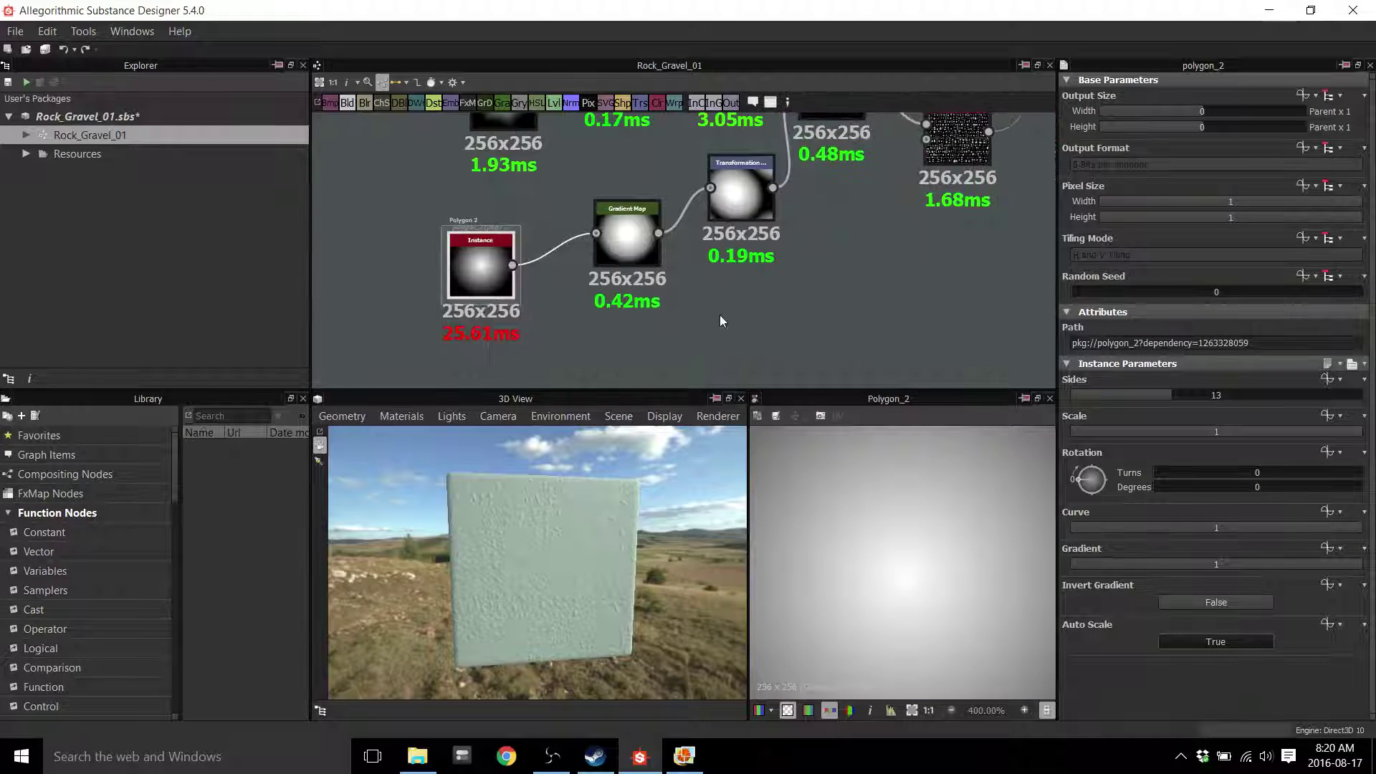
click(1337, 96)
click(1330, 131)
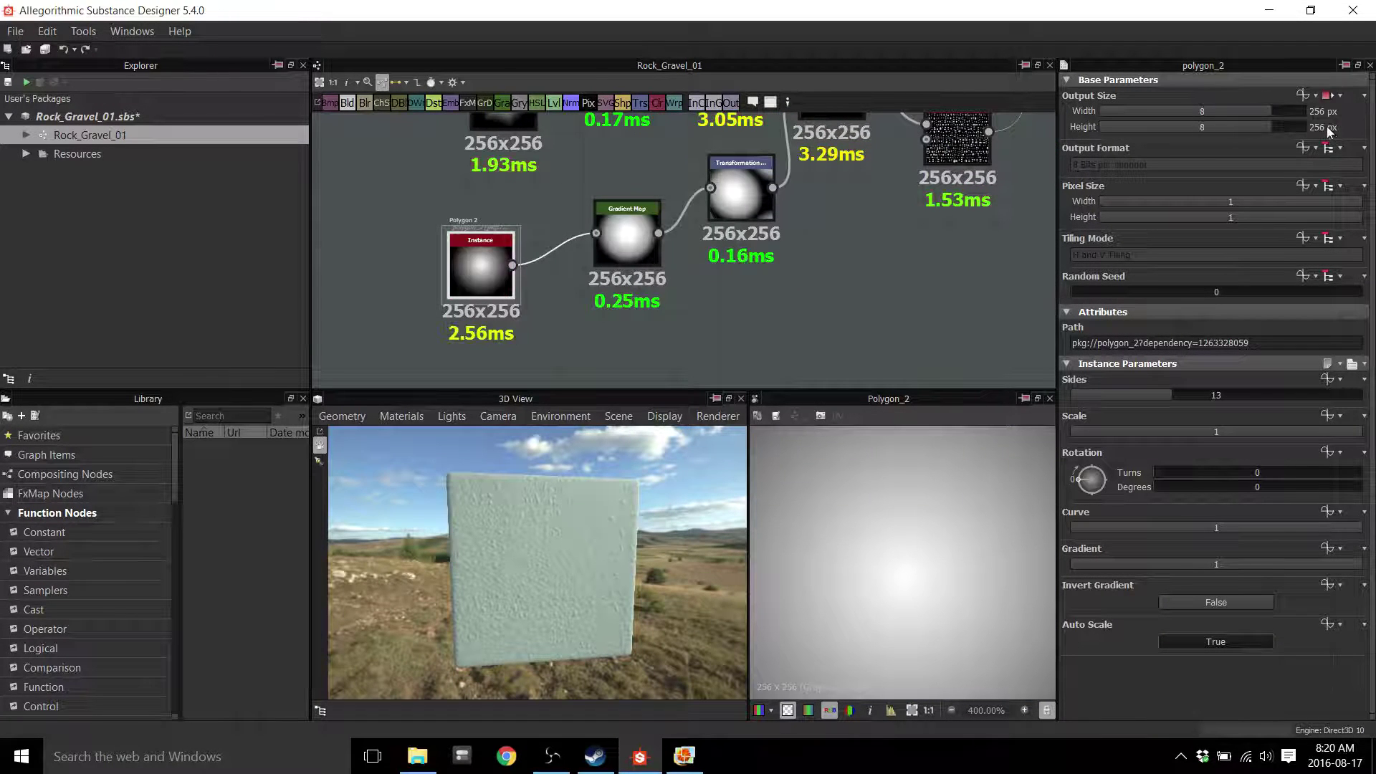
Try a 32 x 32 px output size on the 13-sided Polygon 2 node, check the downstream nodes, and undo both changes
click(1249, 110)
click(1247, 111)
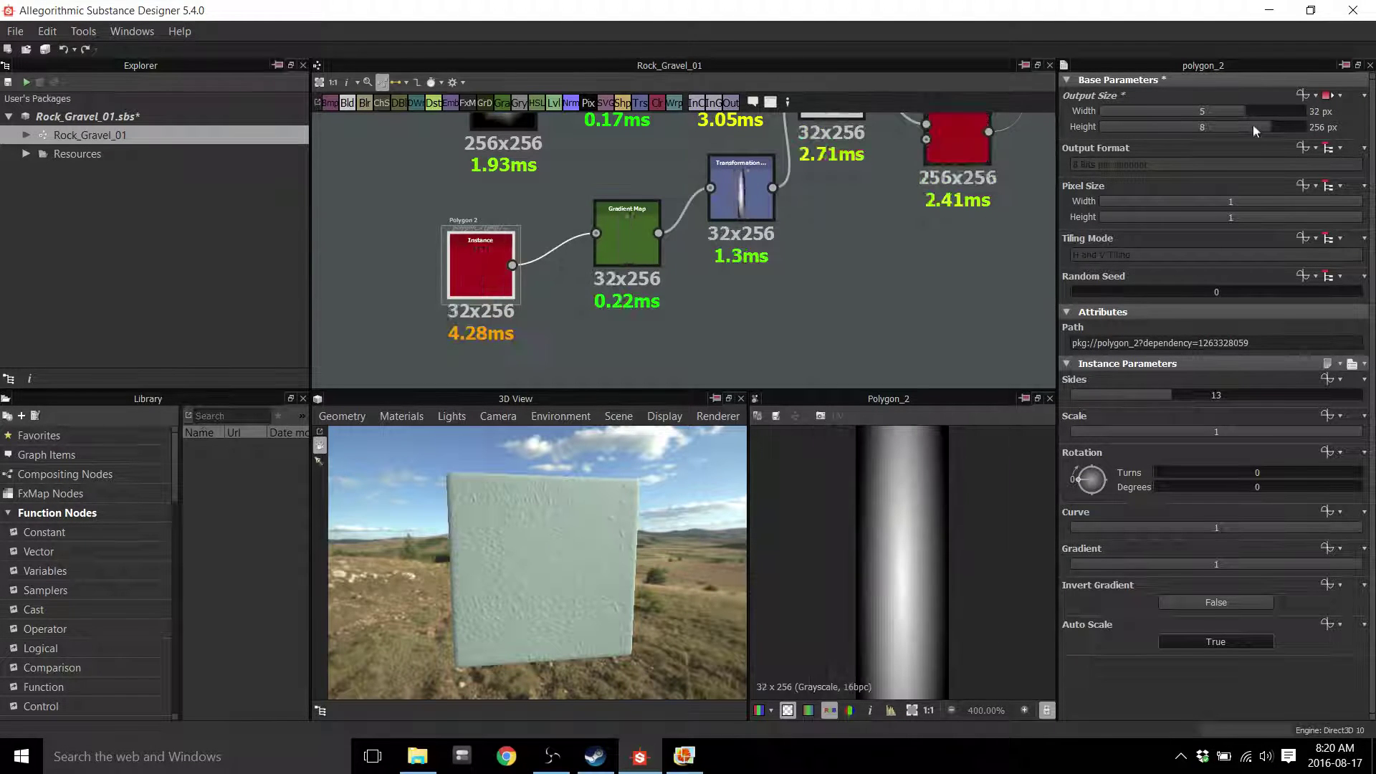
click(1244, 127)
middle_drag(860, 265, 696, 325)
middle_drag(905, 220, 710, 314)
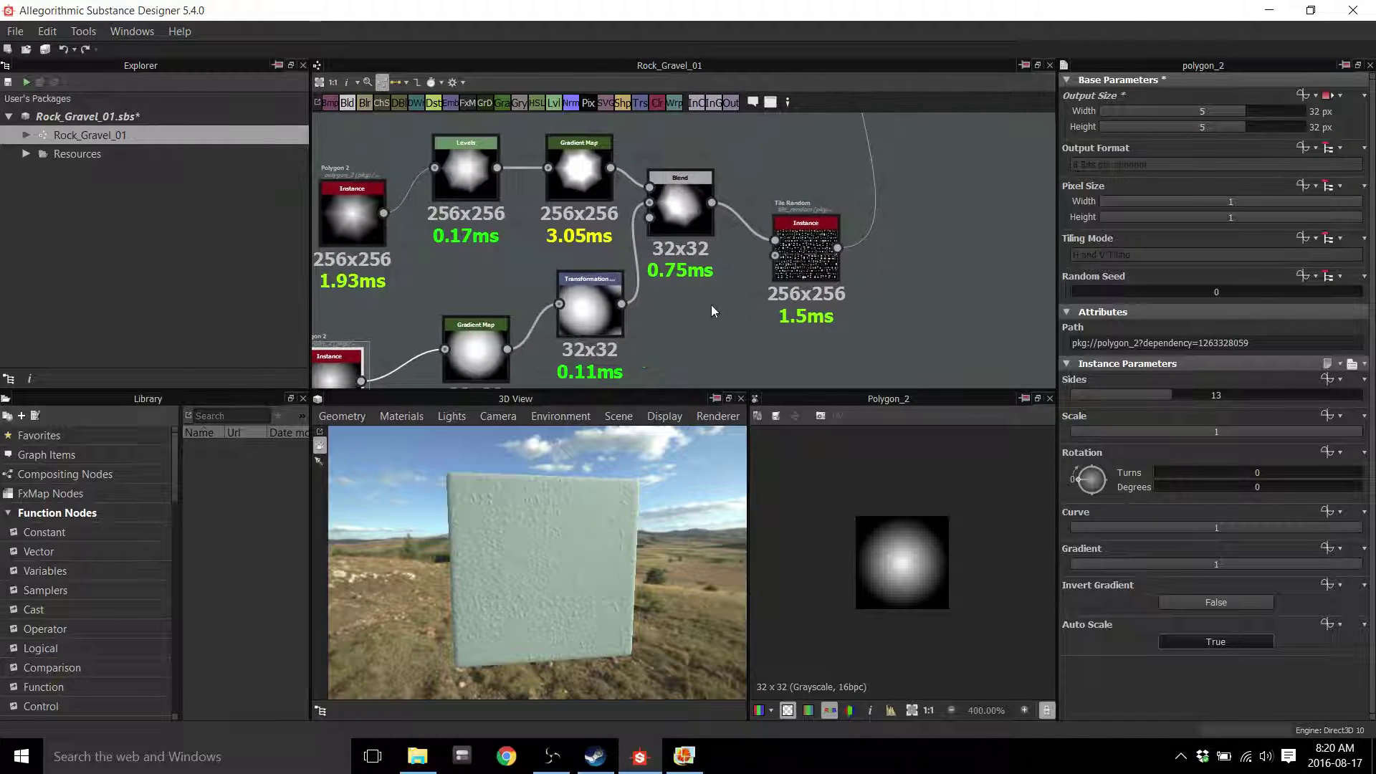
middle_drag(701, 304, 746, 307)
middle_drag(659, 260, 689, 261)
scroll(801, 311, down, 2)
middle_drag(785, 313, 681, 307)
key(ctrl+z)
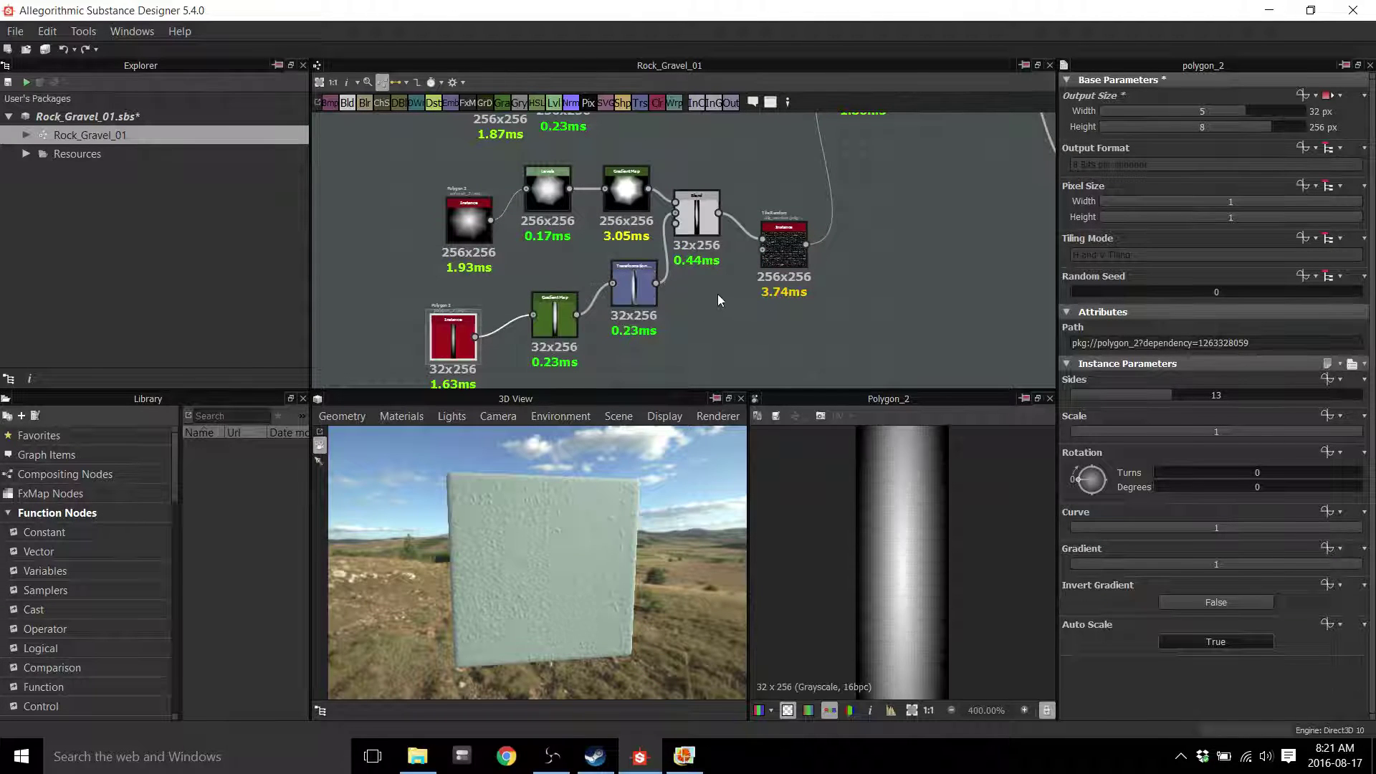
key(ctrl+z)
alt+middle_drag(721, 355, 733, 332)
scroll(888, 510, down, 4)
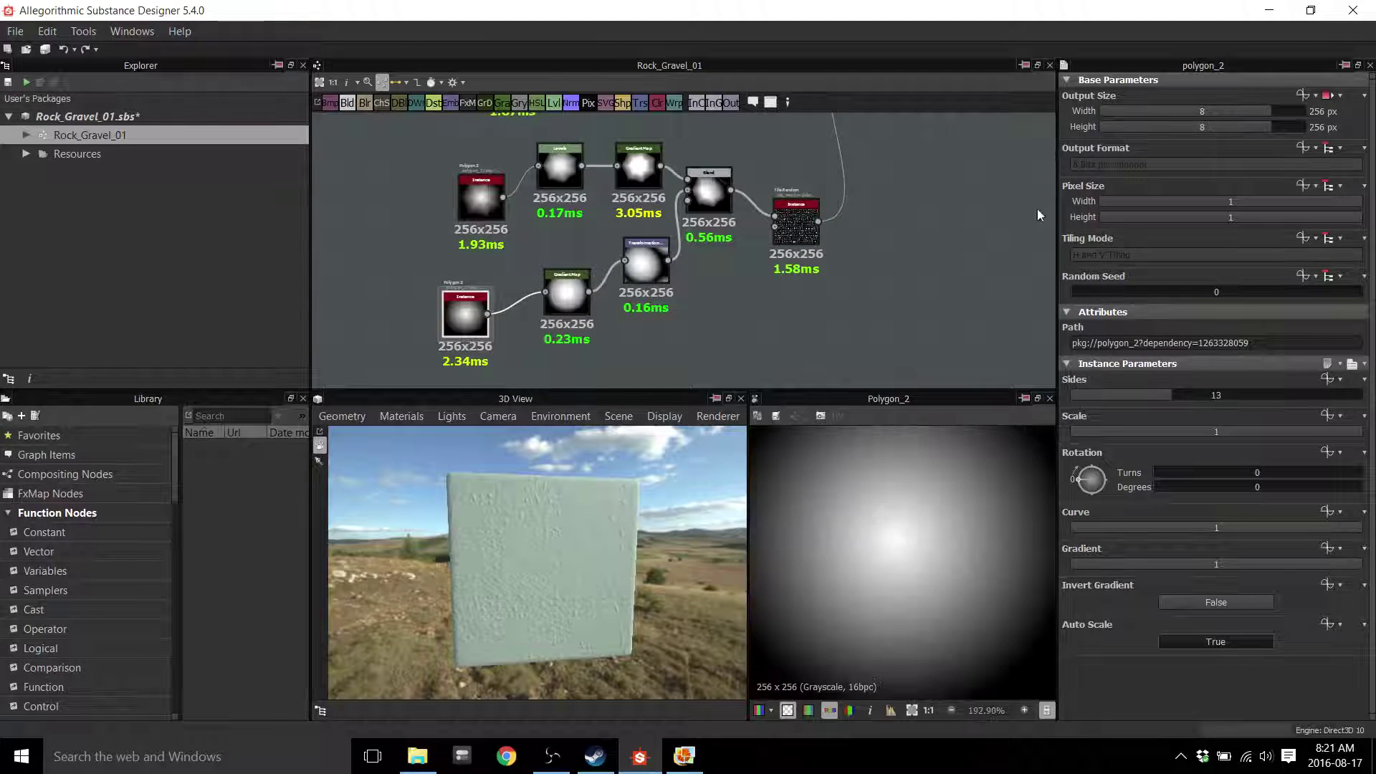
Look over the package's graph and resource entries and examine the Rock_Gravel_01 graph's attributes
alt+middle_drag(718, 253, 771, 314)
scroll(771, 314, down, 5)
alt+middle_drag(884, 297, 709, 268)
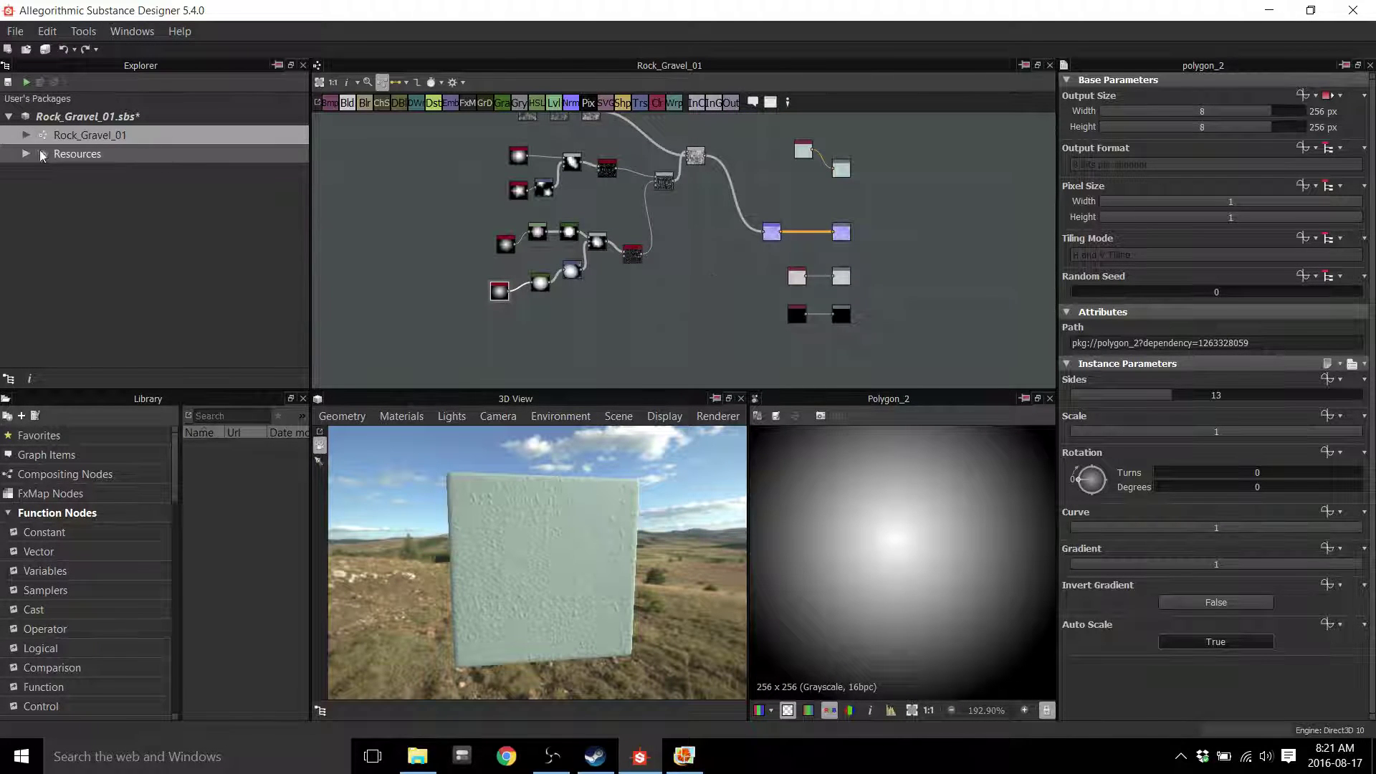
right_click(72, 141)
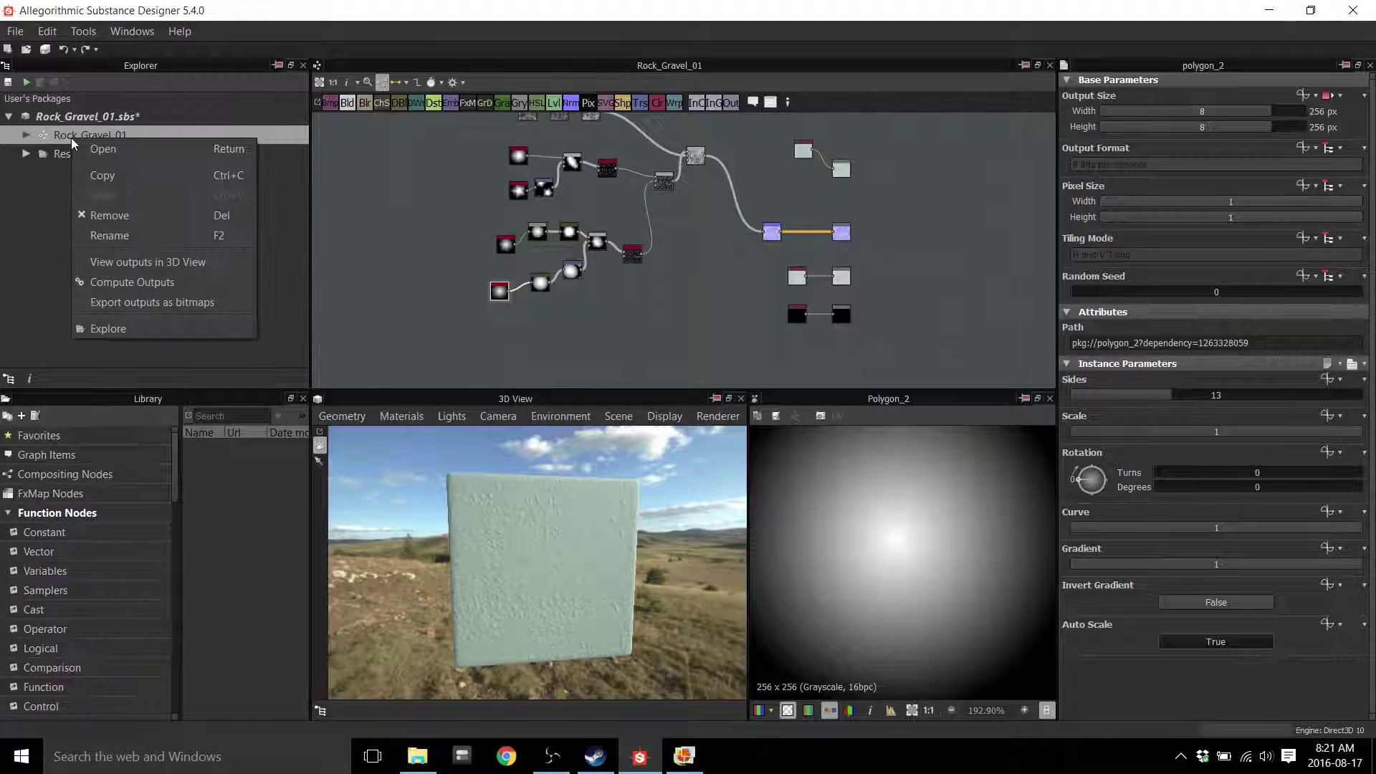
click(49, 139)
click(25, 138)
click(24, 140)
click(26, 153)
click(26, 154)
right_click(163, 196)
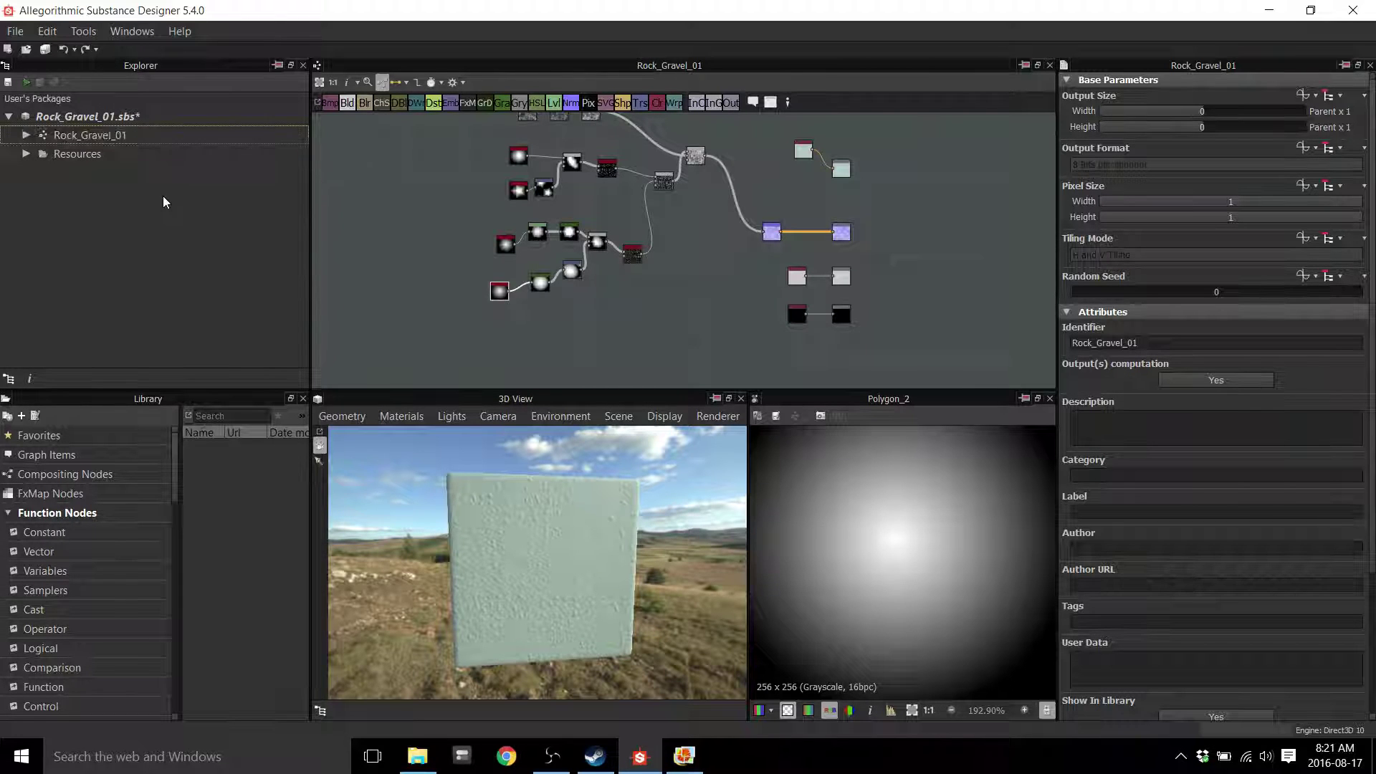
click(135, 191)
click(107, 136)
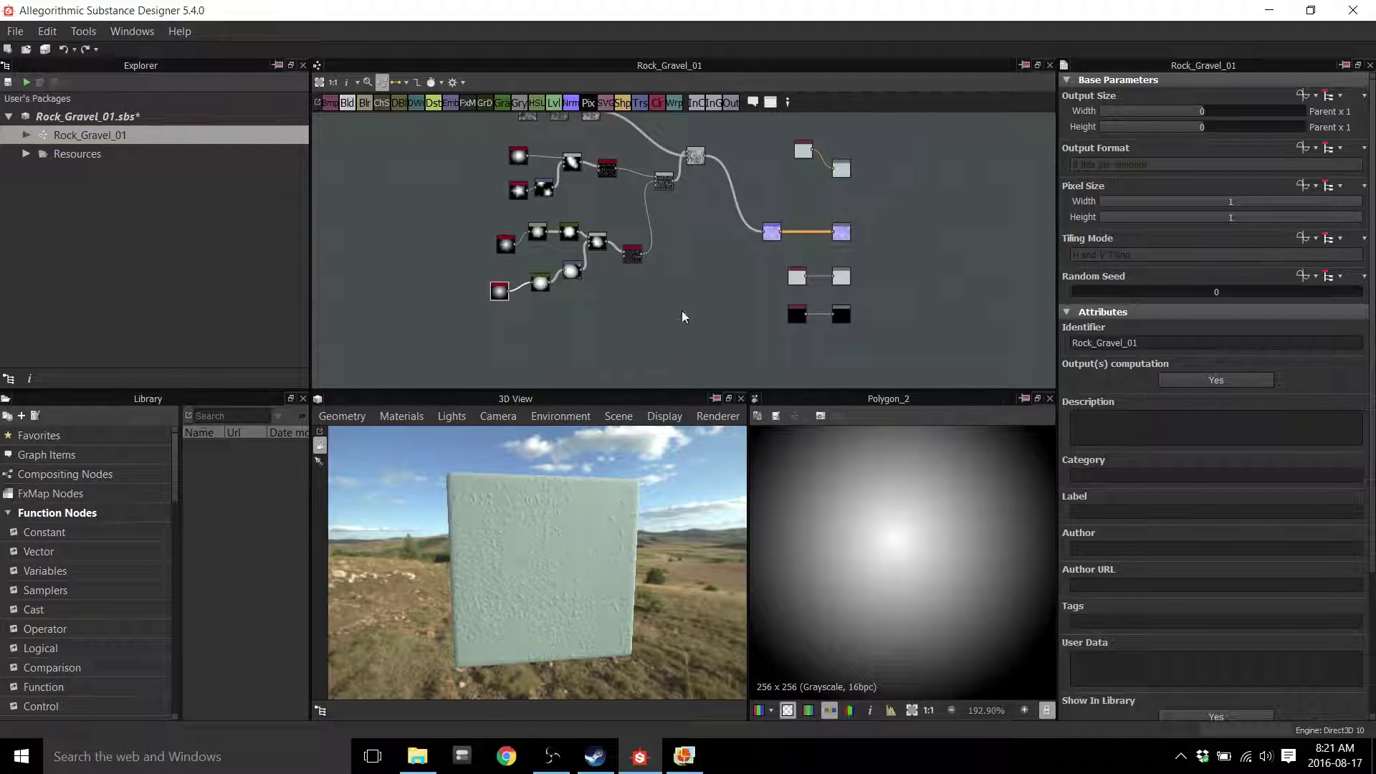
middle_drag(679, 314, 677, 324)
scroll(1195, 392, down, 3)
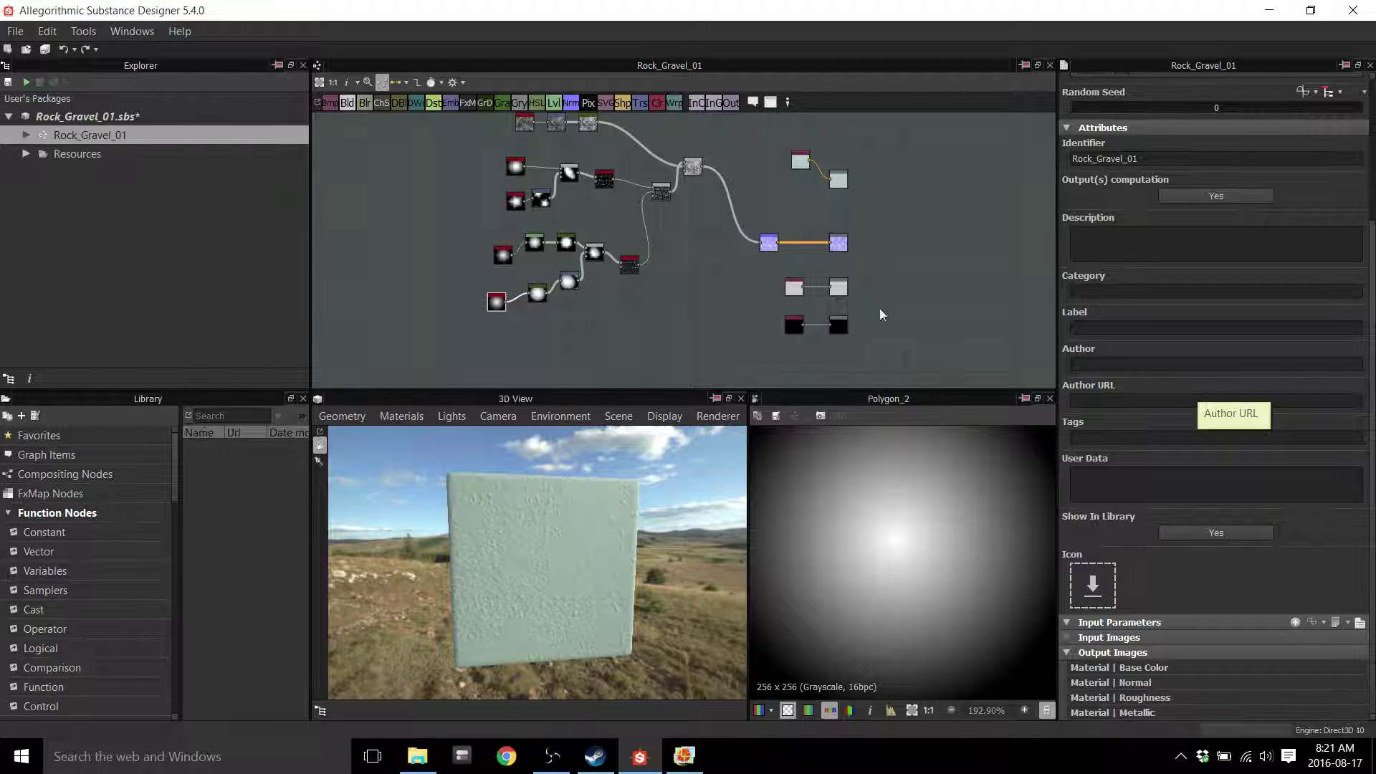
mouse_move(707, 304)
middle_down()
mouse_move(686, 328)
mouse_move(694, 314)
middle_up()
Preview the lower Blend node and examine its parameters and place in the graph
scroll(657, 303, up, 5)
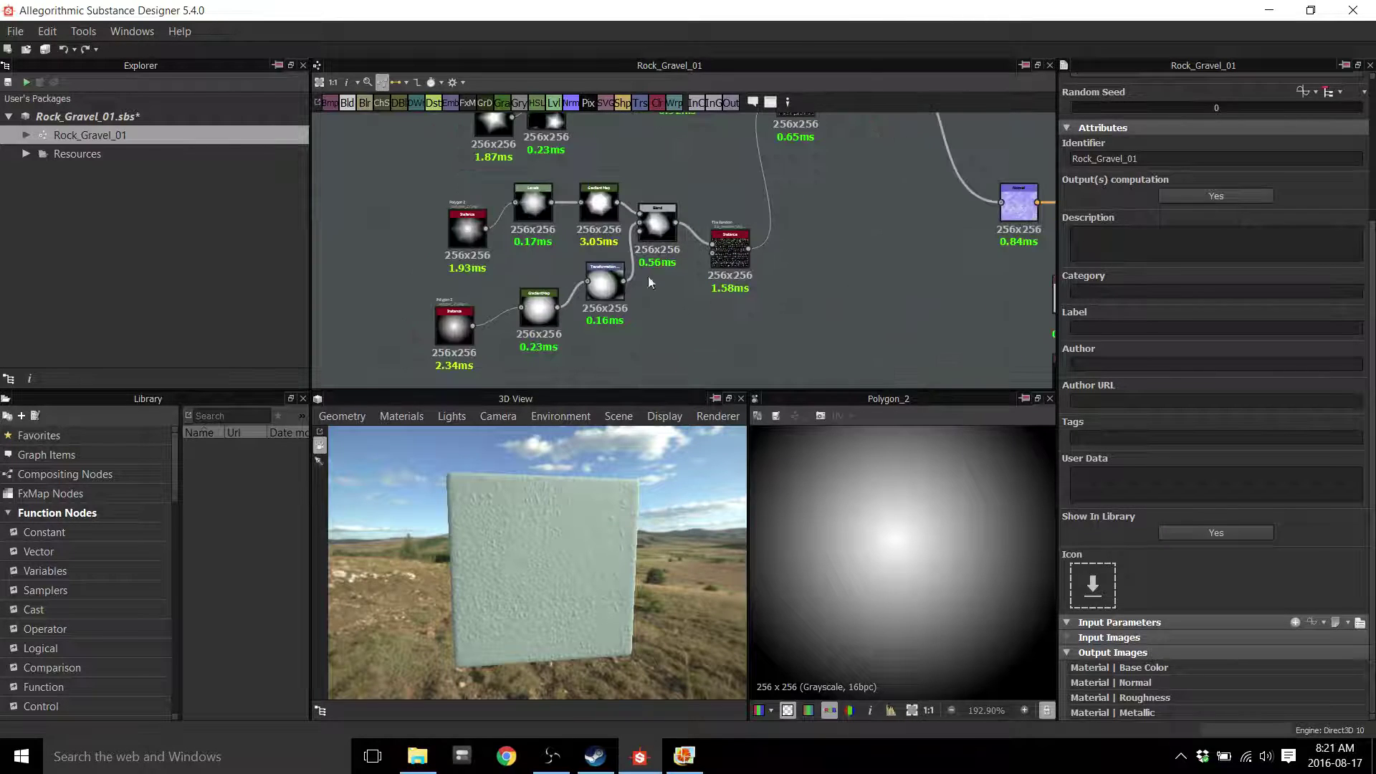
click(655, 227)
middle_drag(780, 295, 739, 298)
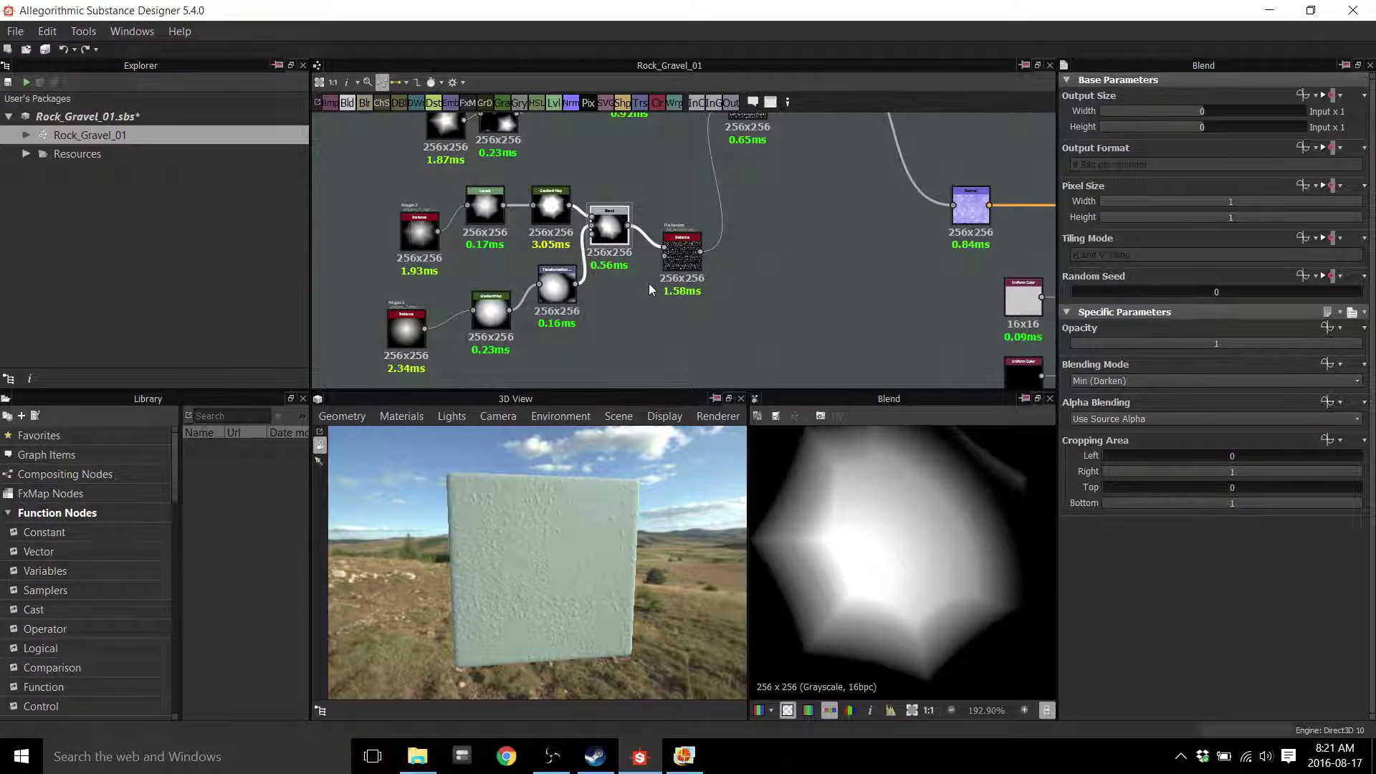
scroll(770, 294, down, 2)
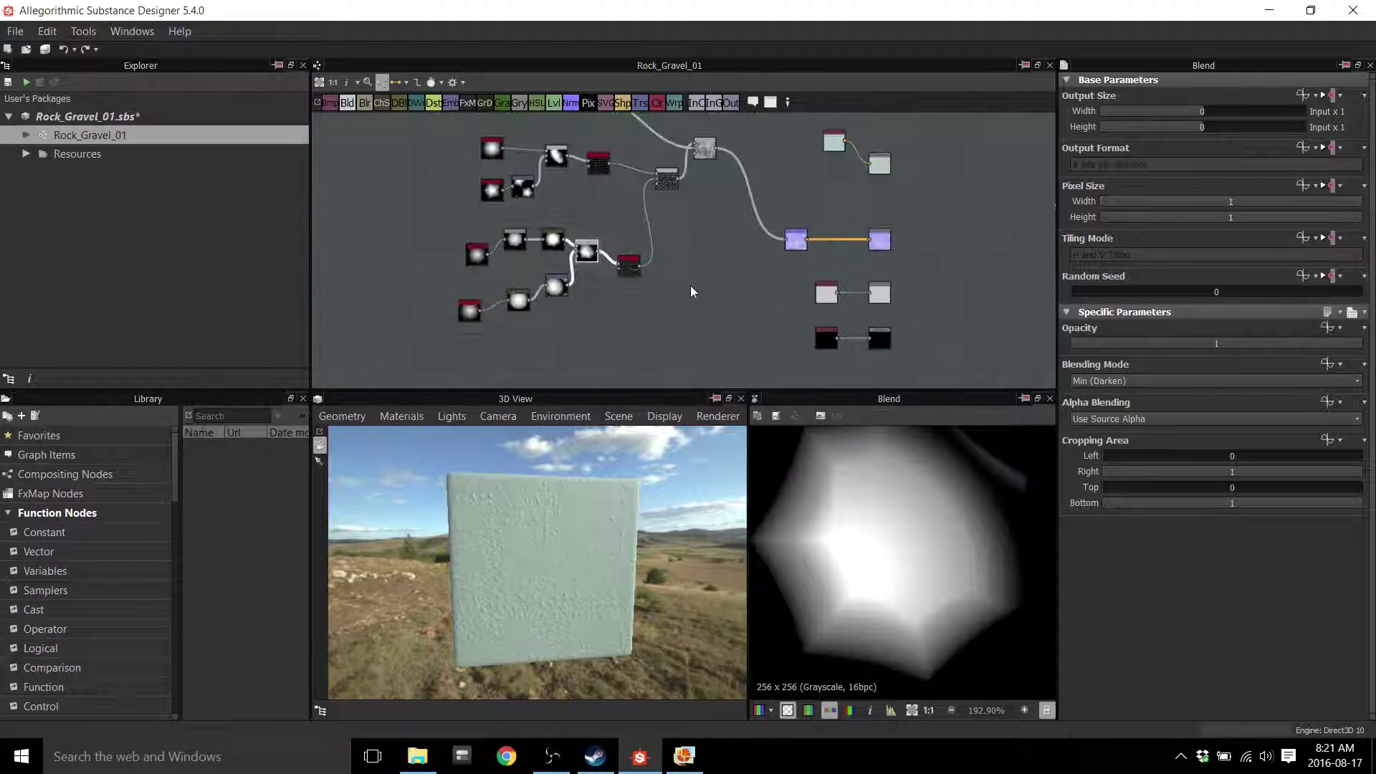
middle_drag(690, 285, 623, 264)
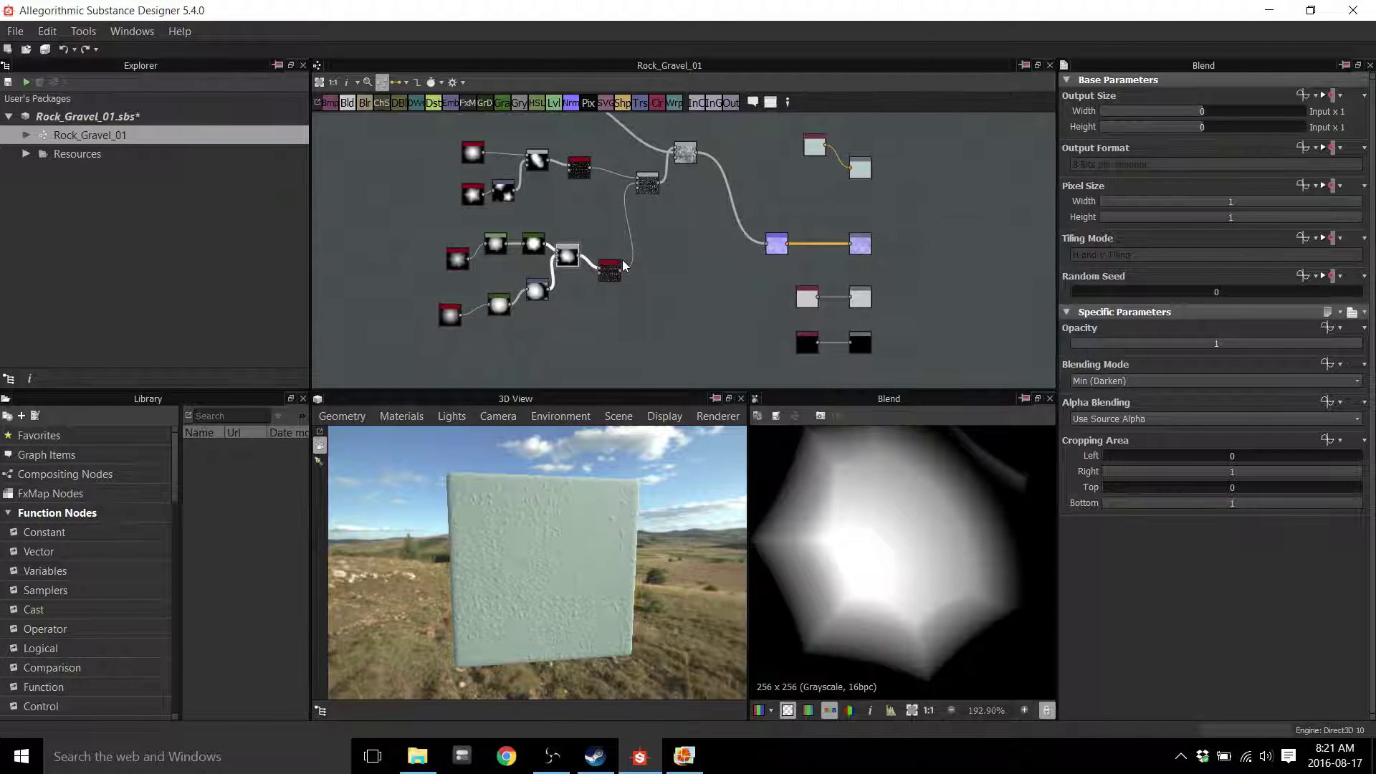
Set the output width and height of the 5-sided Polygon 2 node feeding the upper Blend to -1 (Parent / 2)
middle_drag(688, 238, 323, 310)
scroll(643, 263, up, 5)
scroll(658, 252, up, 2)
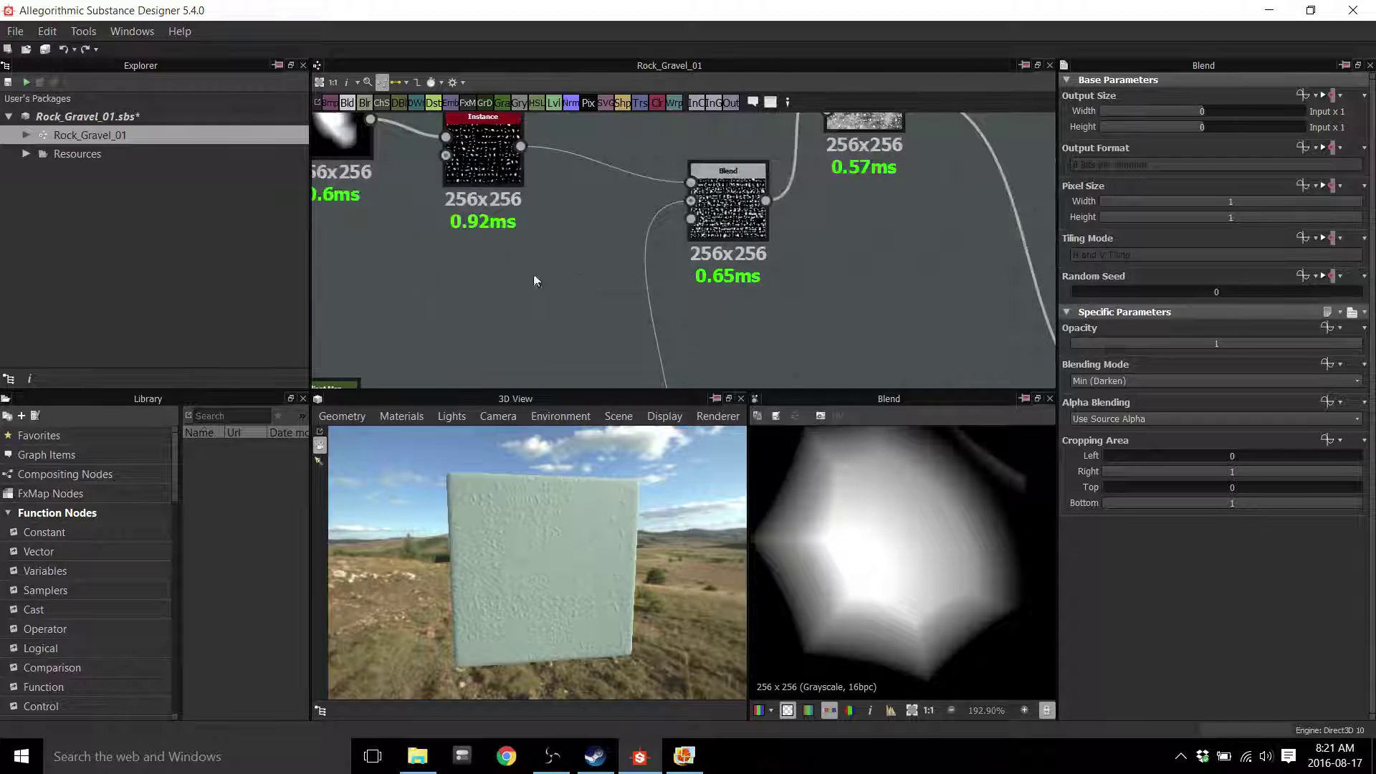
middle_drag(565, 285, 829, 303)
middle_drag(634, 288, 724, 299)
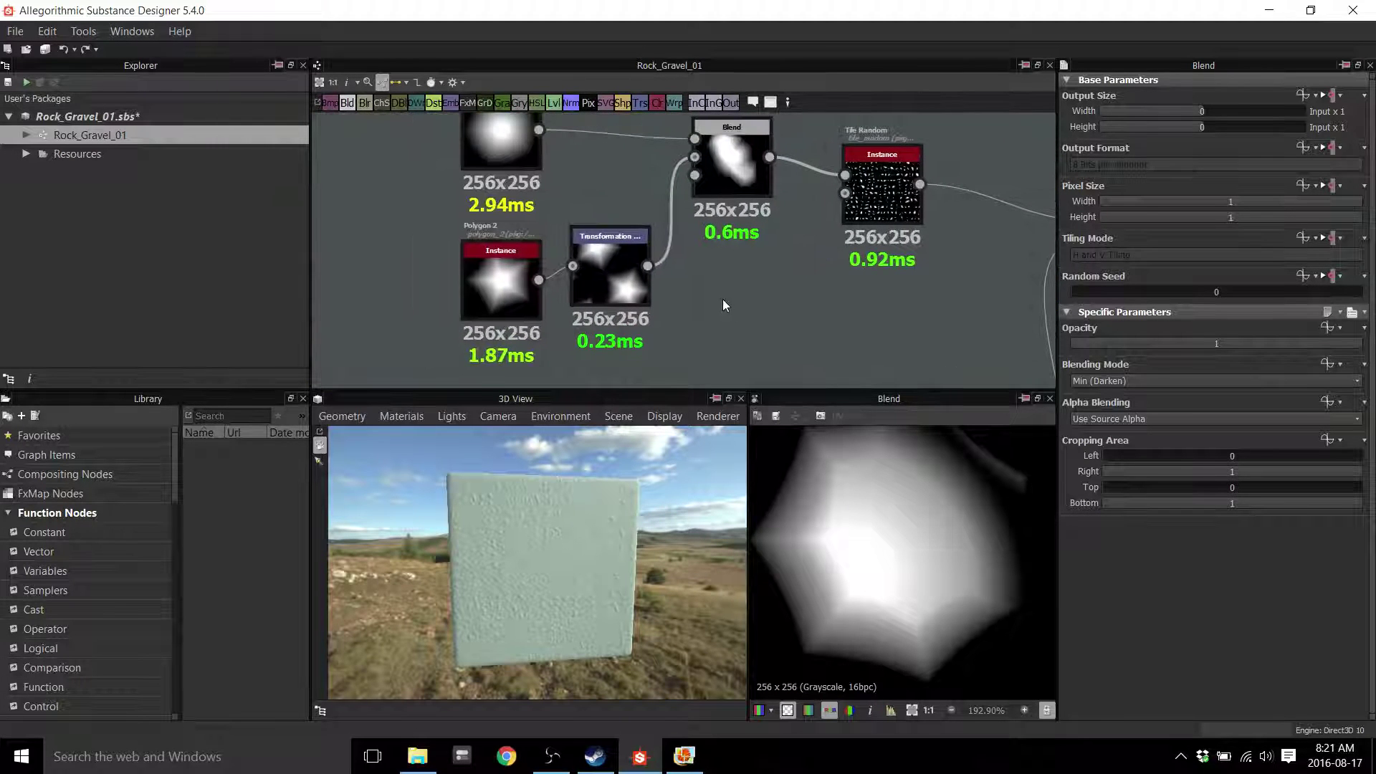
scroll(723, 299, down, 1)
double_click(542, 170)
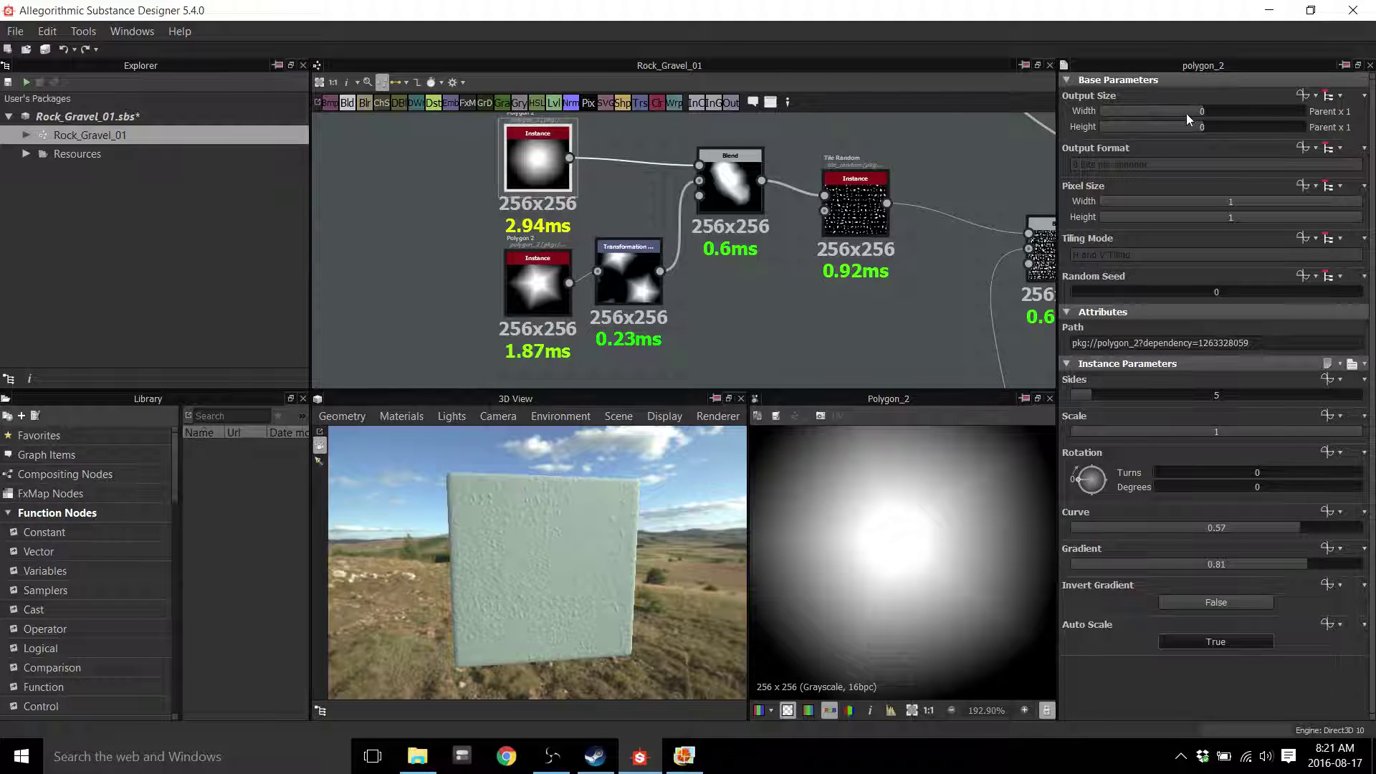
drag(1201, 113, 1192, 128)
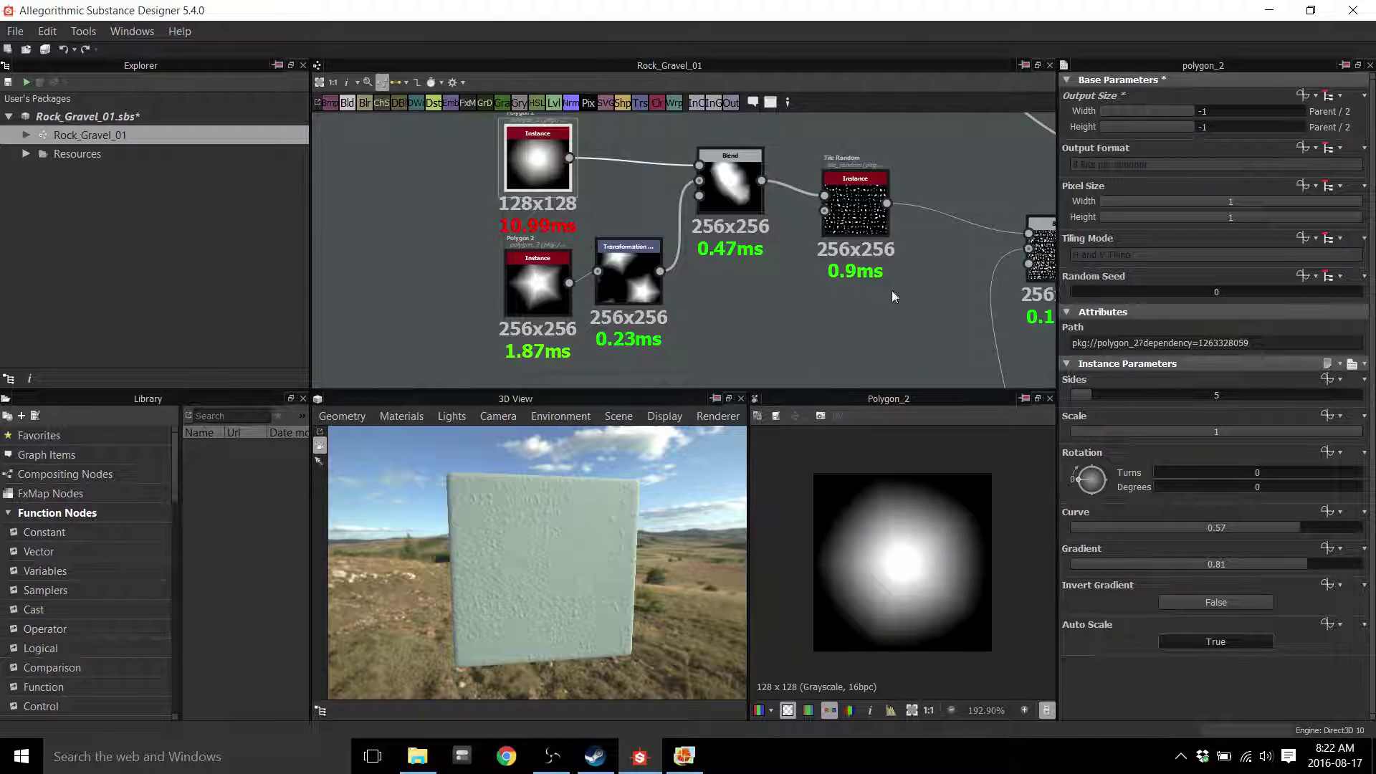
Nudge the upper 5-sided Polygon 2 node, and undo the move along with its Parent / 2 width and height changes
middle_drag(891, 308, 766, 343)
drag(528, 192, 530, 169)
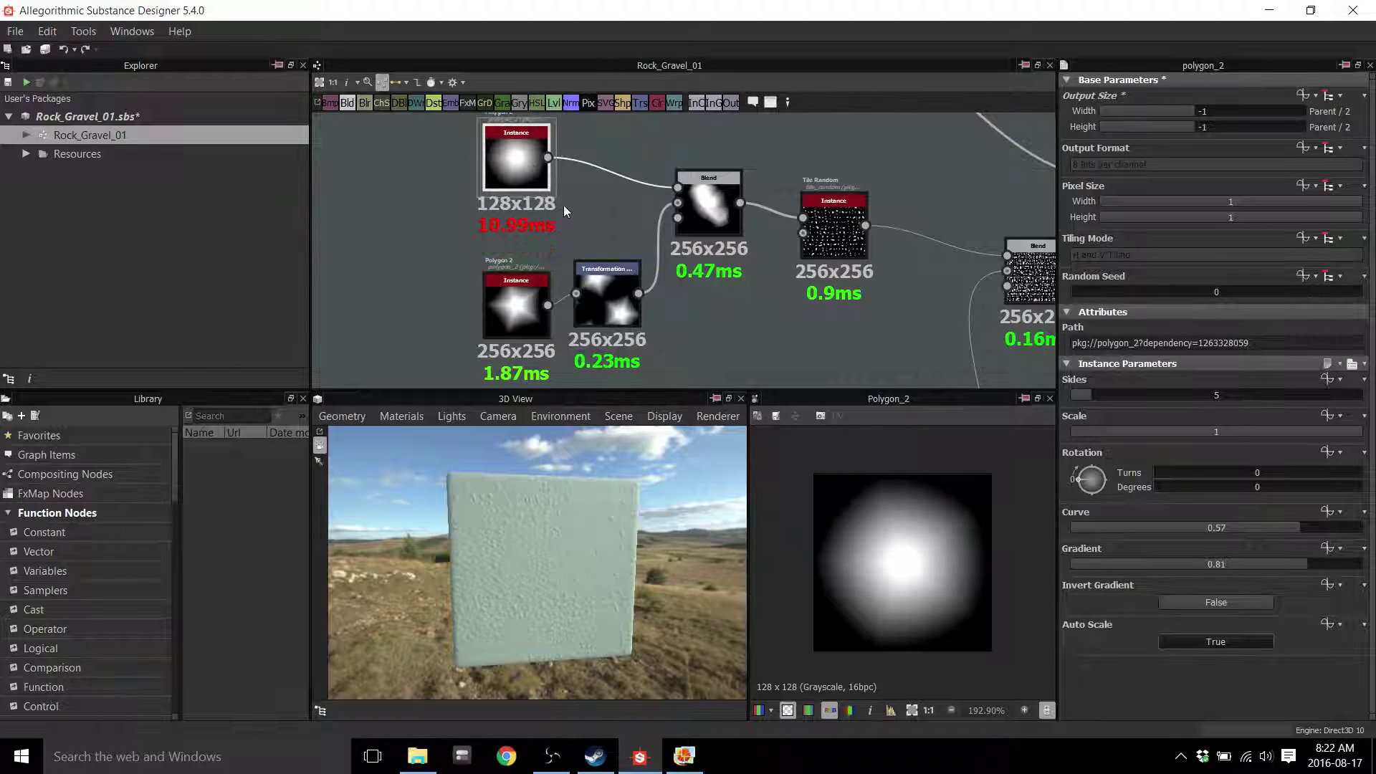
key(ctrl+z)
key(ctrl+z)
key(ctrl+z)
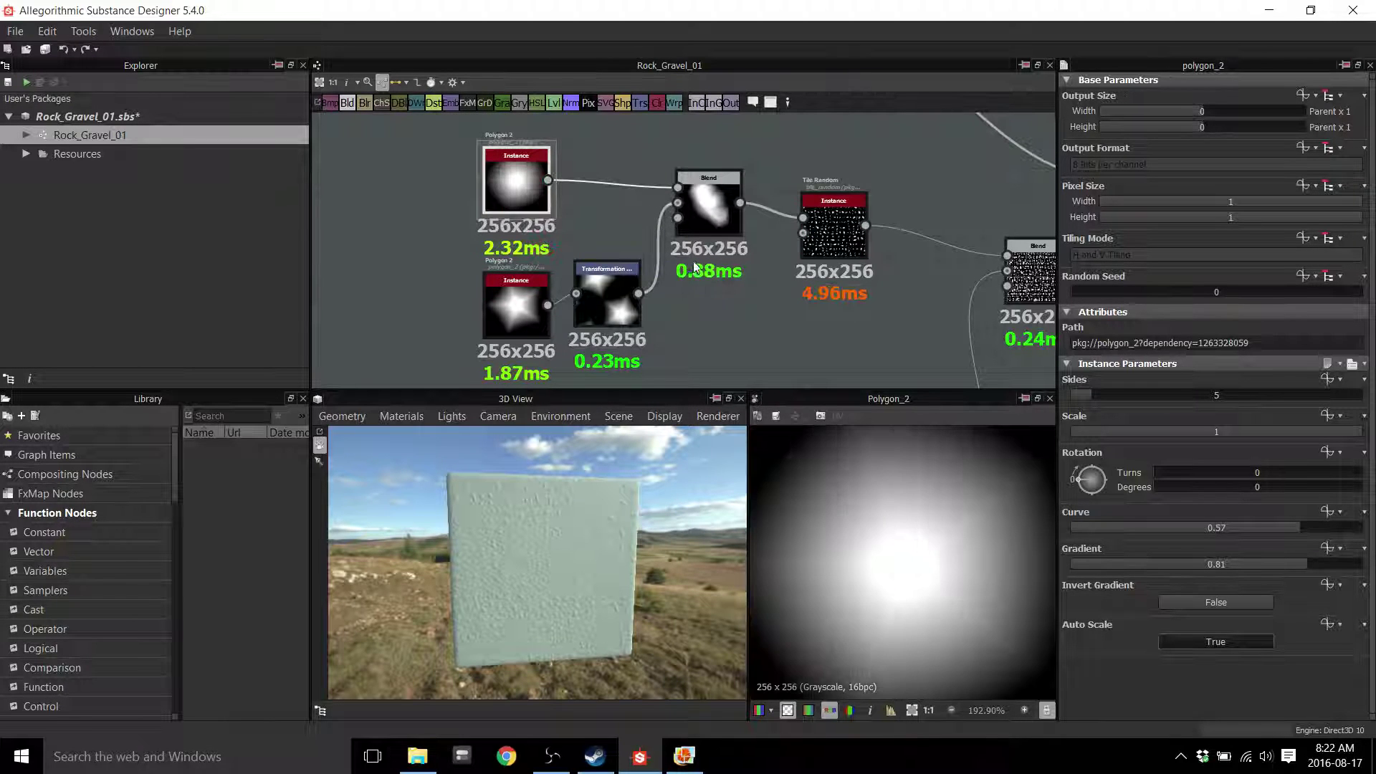
Switch the upper 5-sided Polygon 2 node's output size to Absolute and set its width and height to 64 px
middle_drag(771, 358, 711, 347)
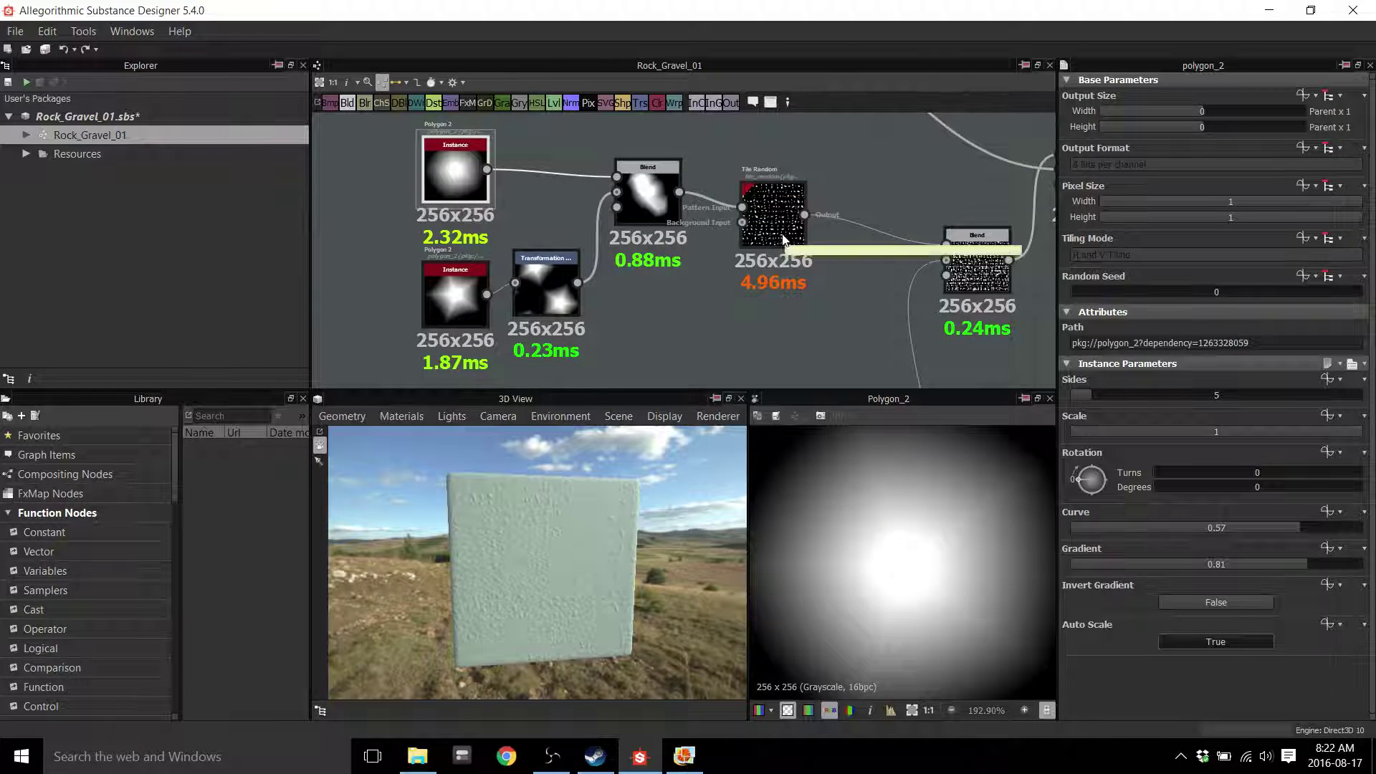
scroll(749, 305, down, 2)
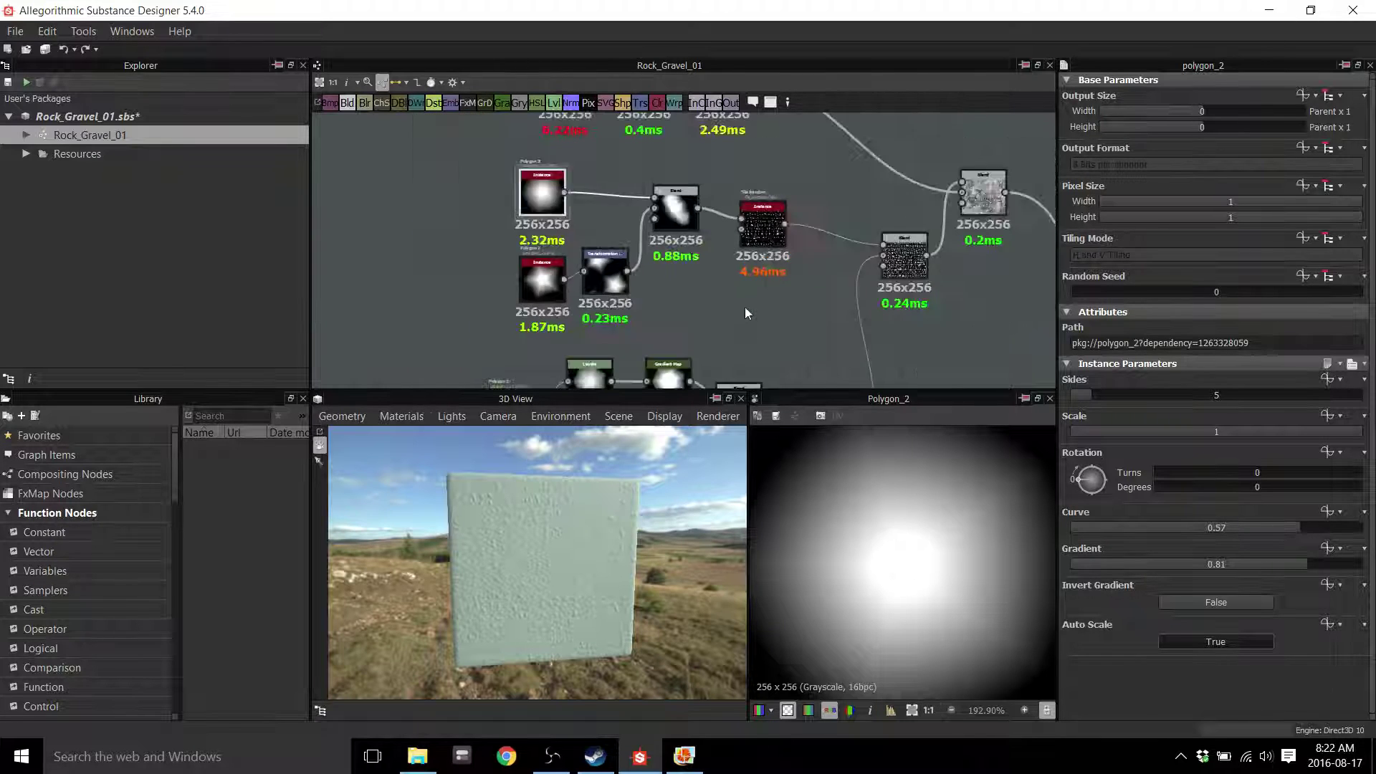
scroll(745, 308, down, 3)
scroll(711, 279, up, 6)
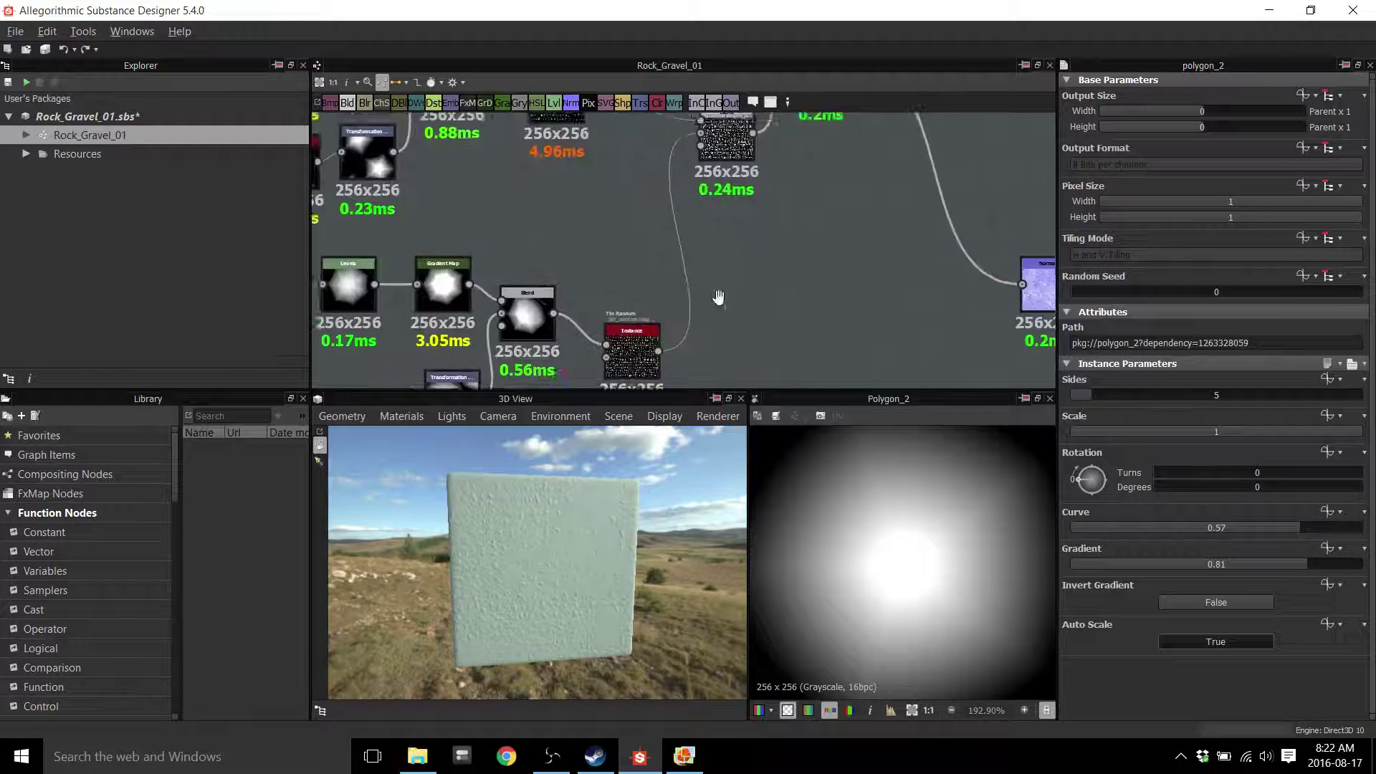
middle_drag(726, 301, 871, 385)
click(1329, 96)
click(1326, 134)
middle_drag(655, 278, 670, 316)
click(1257, 113)
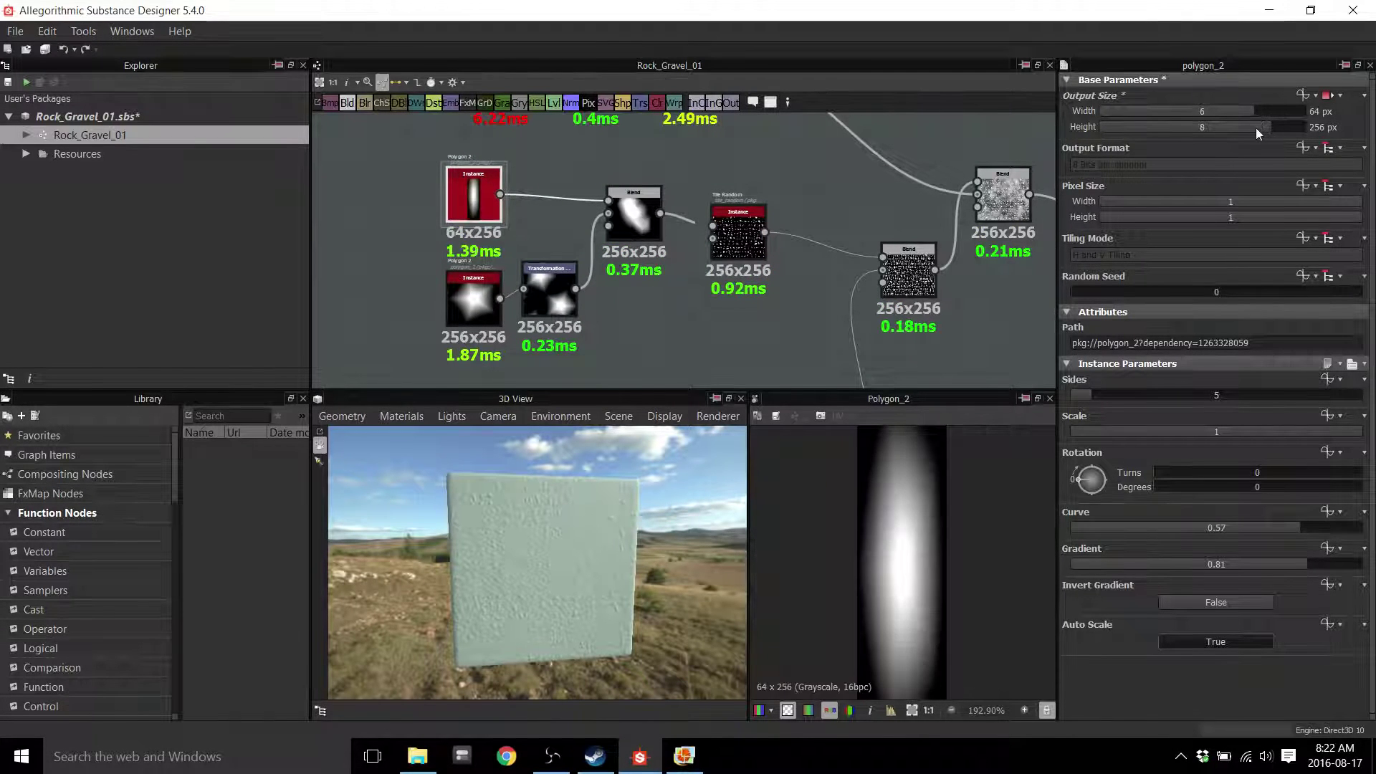
drag(1255, 127, 1252, 129)
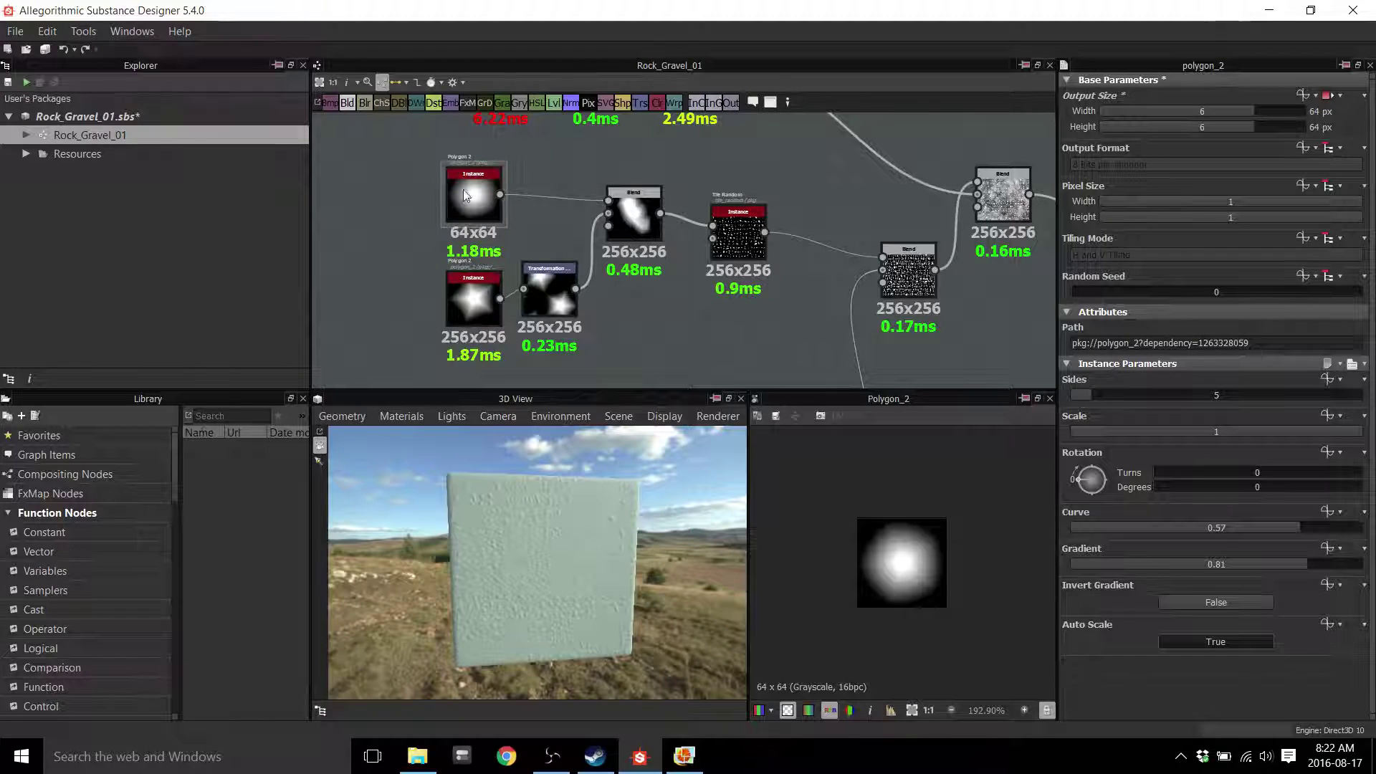
Reposition the star-shaped Polygon 2 node and its Transformation 2D node, and preview the upper Blend
drag(457, 334, 448, 343)
drag(560, 297, 560, 316)
middle_drag(653, 327, 668, 283)
double_click(646, 179)
Switch the star-shaped Polygon 2 node's output size to Absolute and try a width and height of 64 px
double_click(531, 289)
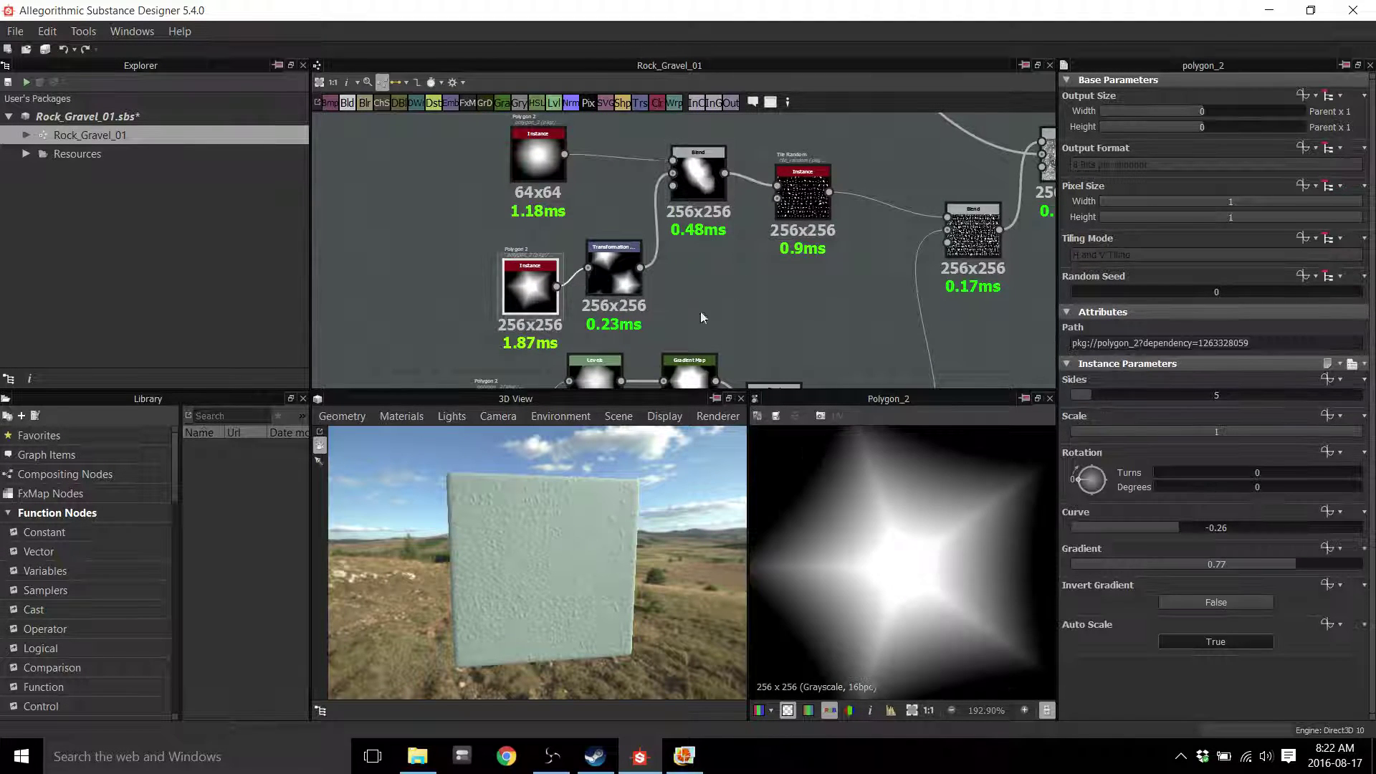
middle_drag(745, 301, 623, 321)
click(1334, 96)
click(1300, 140)
middle_drag(706, 276, 752, 272)
click(1252, 111)
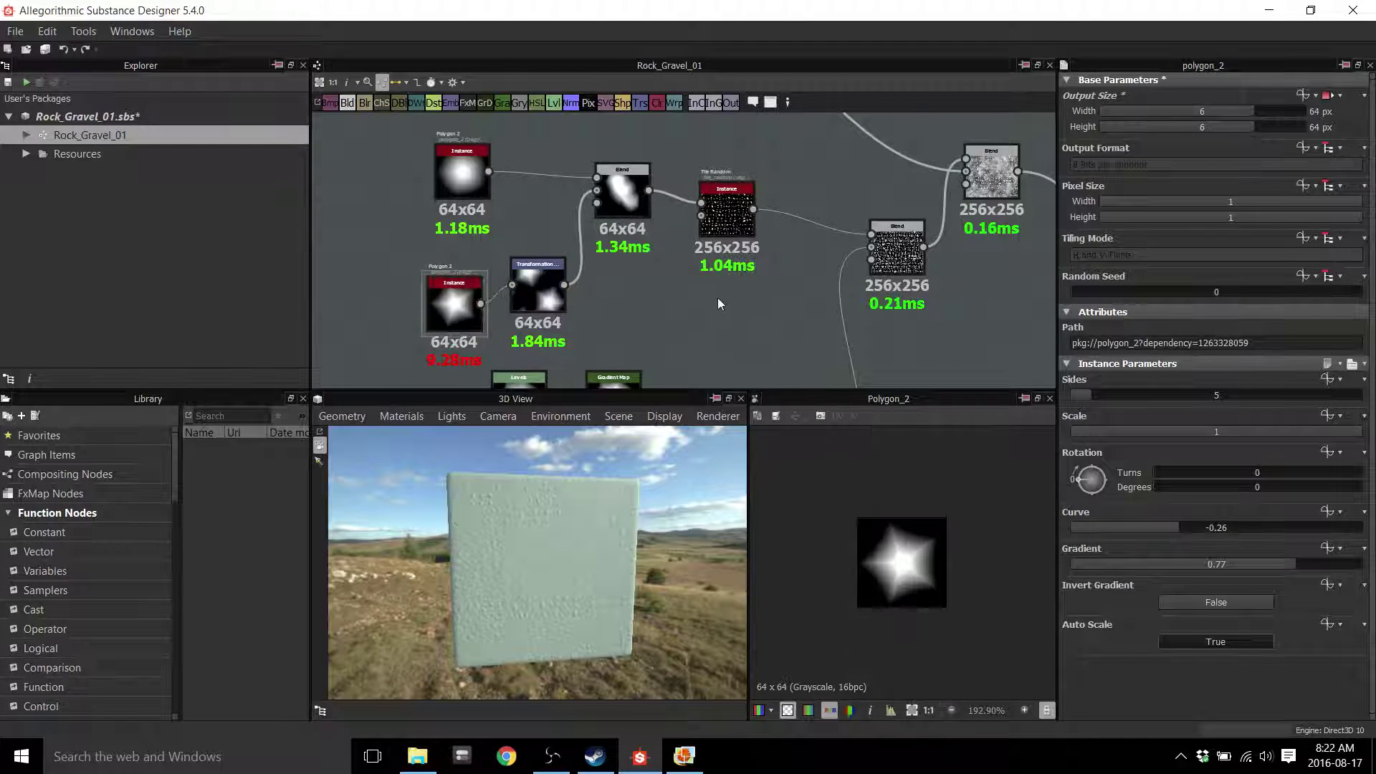
Inspect the Transformation 2D node's inherited size, and undo the star-shaped polygon's last move and its reduction to 64 px
middle_drag(617, 302, 661, 280)
drag(500, 283, 488, 264)
double_click(591, 279)
middle_drag(635, 312, 673, 324)
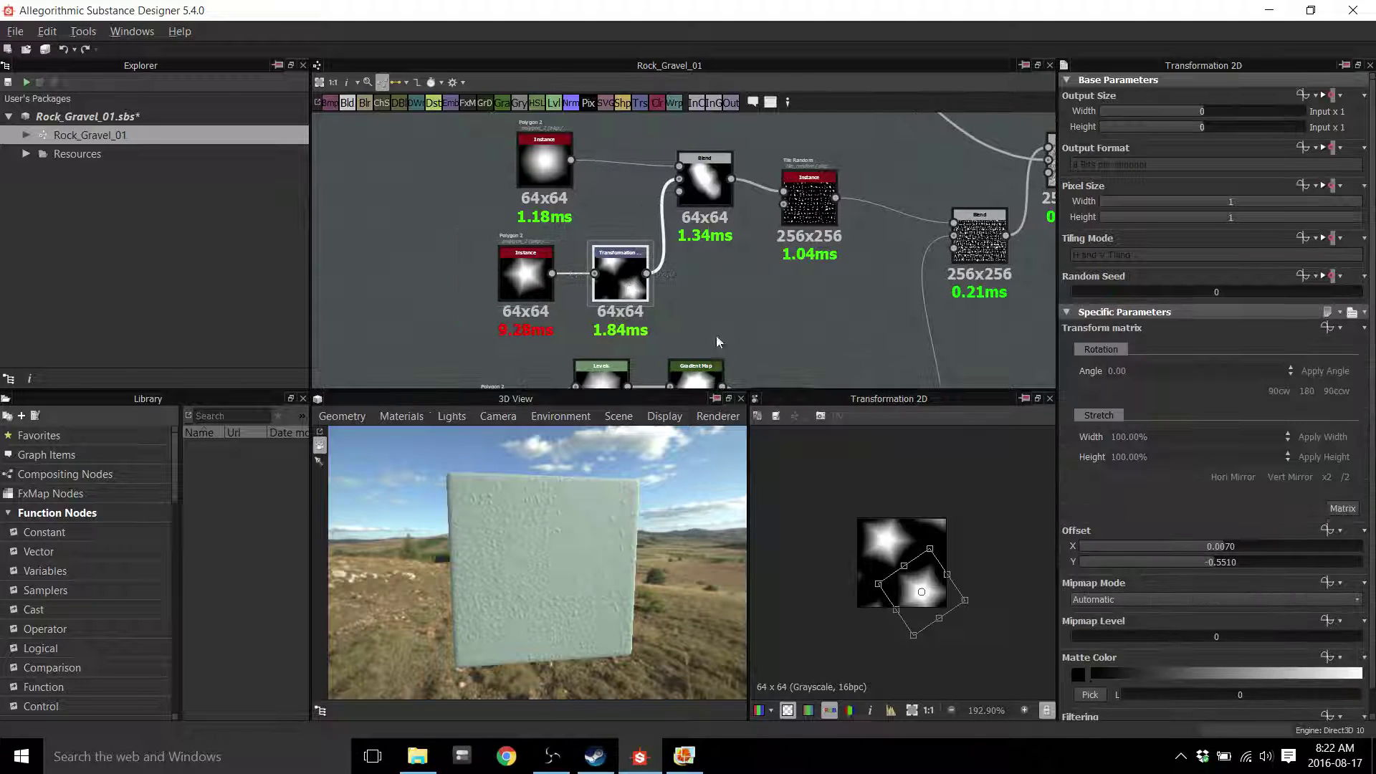
double_click(527, 284)
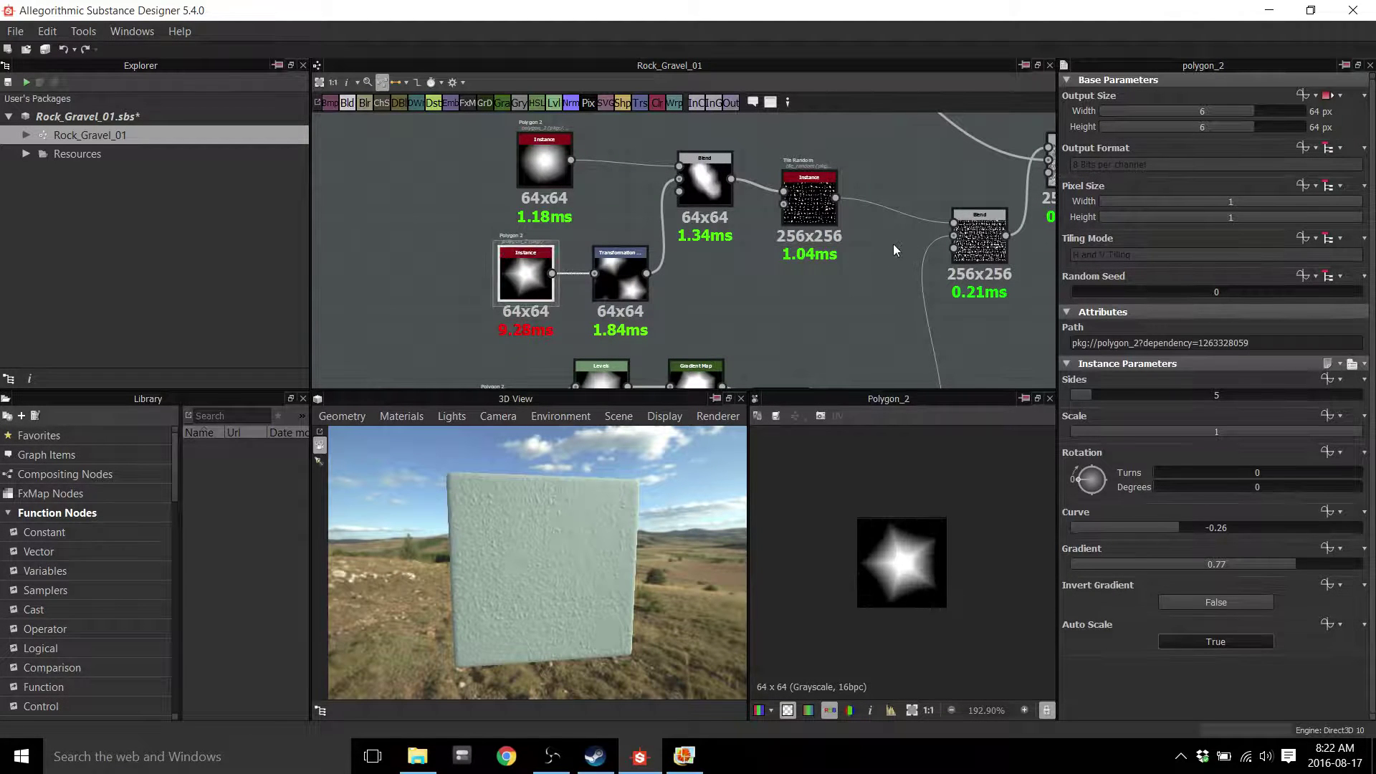
key(ctrl+z)
key(ctrl+z)
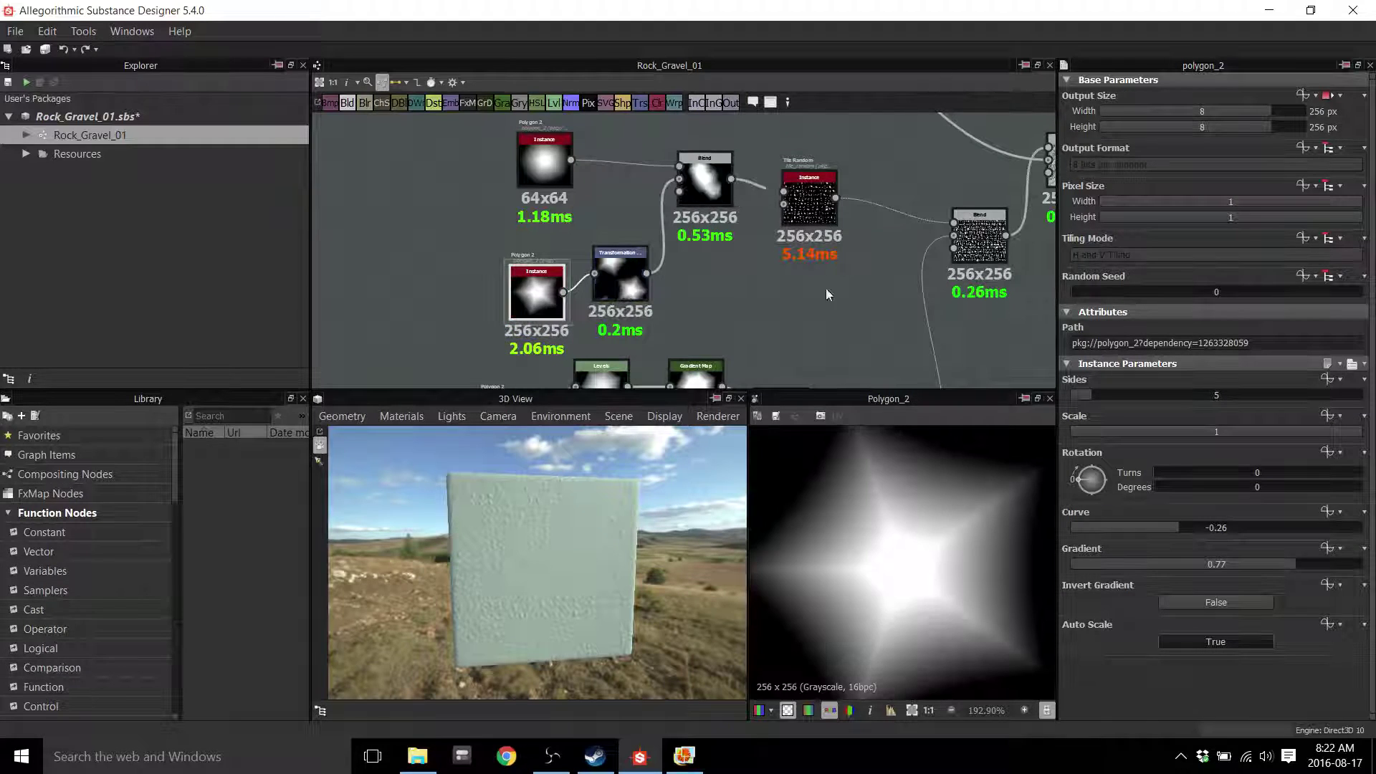
Adjust the placement of the star-shaped Polygon 2 and Transformation 2D nodes while looking over the connected downstream nodes
middle_drag(817, 308, 803, 283)
drag(612, 271, 642, 270)
mouse_move(553, 248)
middle_down()
mouse_move(551, 290)
mouse_move(562, 258)
middle_up()
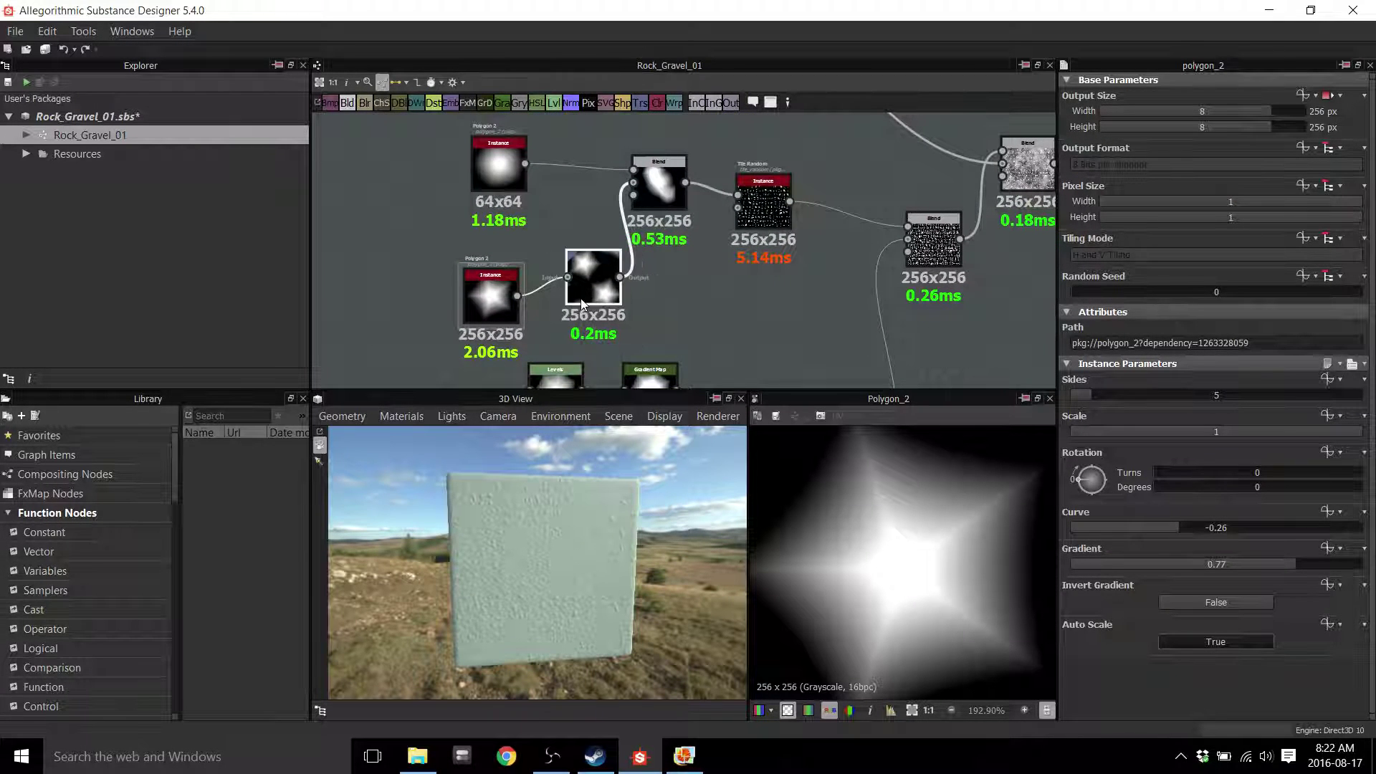
scroll(761, 314, down, 5)
middle_drag(836, 330, 720, 316)
scroll(709, 301, up, 5)
middle_drag(572, 263, 725, 314)
middle_drag(995, 263, 658, 265)
middle_drag(496, 245, 672, 281)
scroll(669, 300, down, 5)
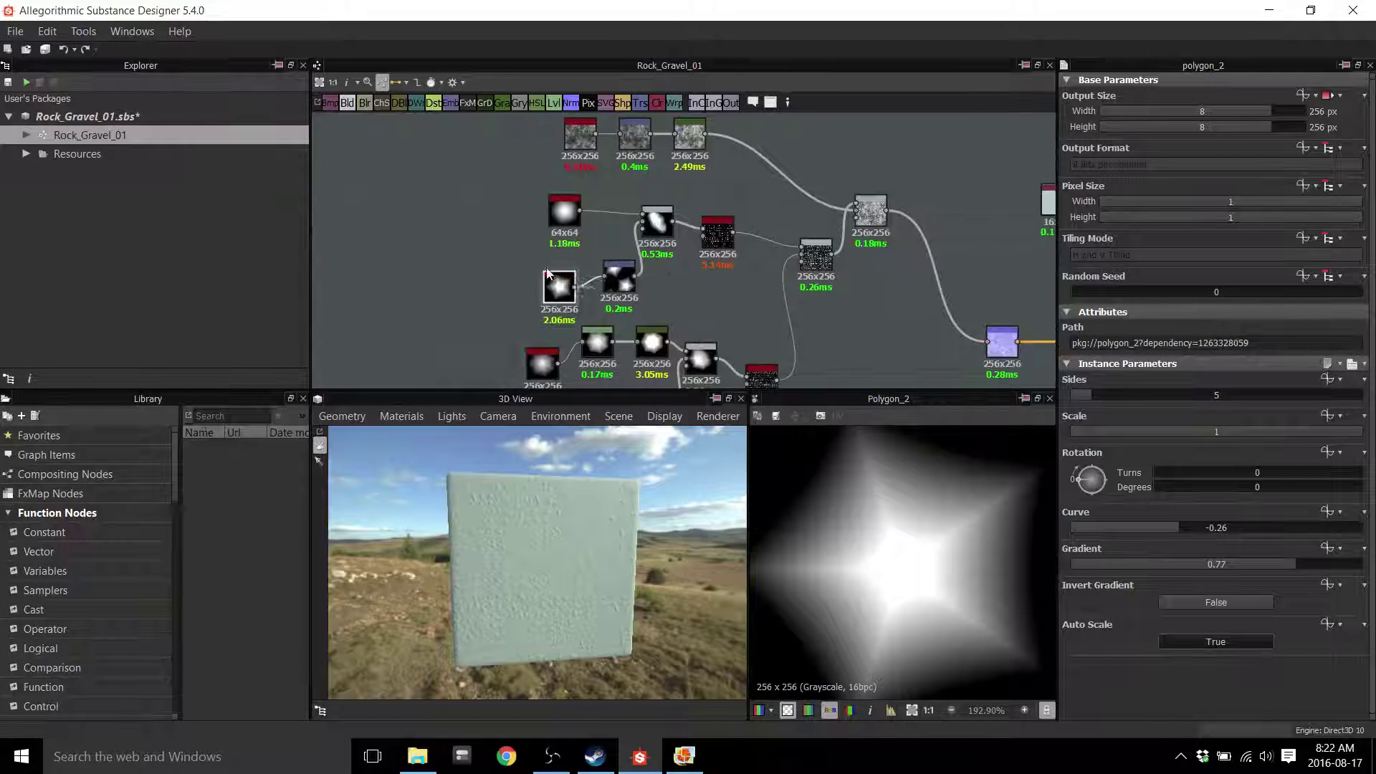
drag(545, 265, 541, 257)
drag(619, 273, 608, 261)
Add a new Polygon 2 node in the empty area below the existing network
scroll(756, 320, down, 5)
middle_drag(754, 320, 706, 161)
scroll(689, 265, up, 4)
middle_drag(680, 226, 720, 217)
scroll(652, 298, up, 2)
key(space)
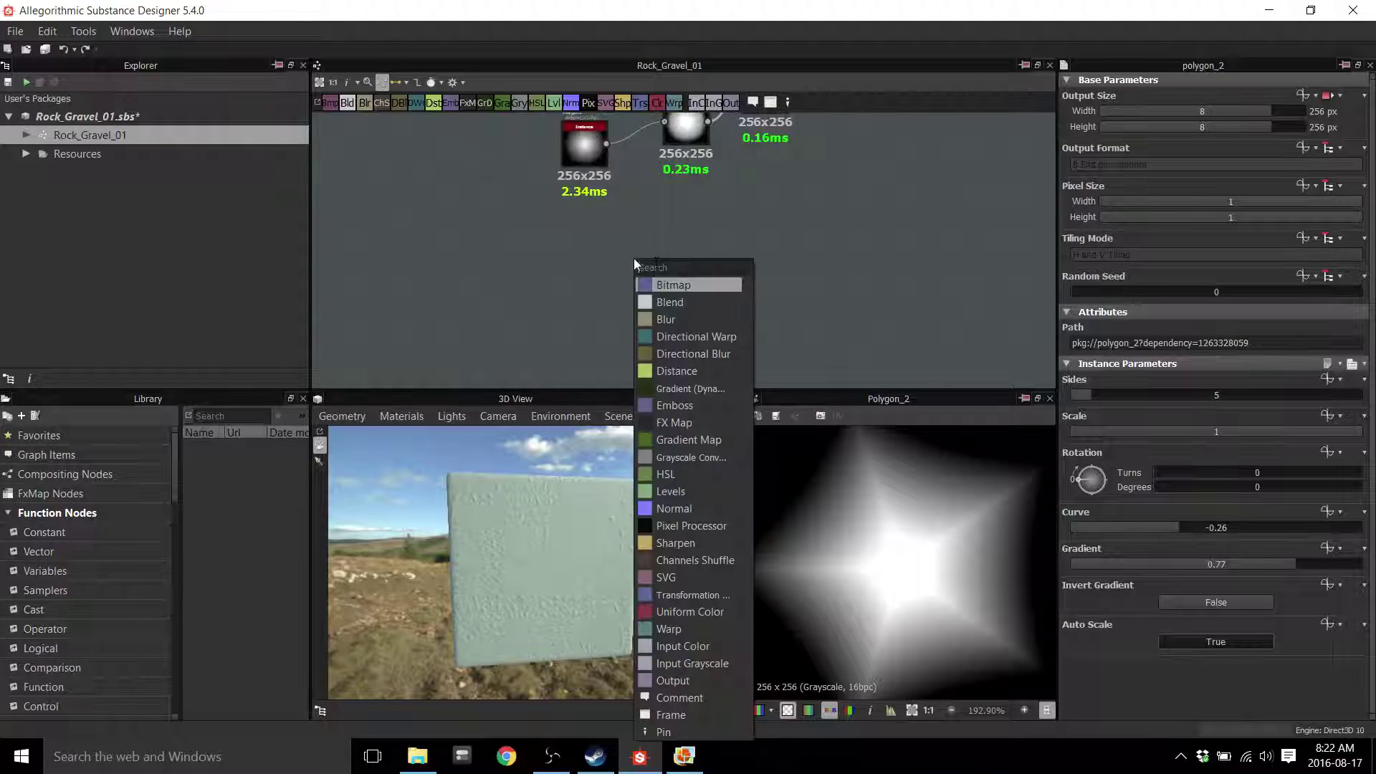
text(polygon)
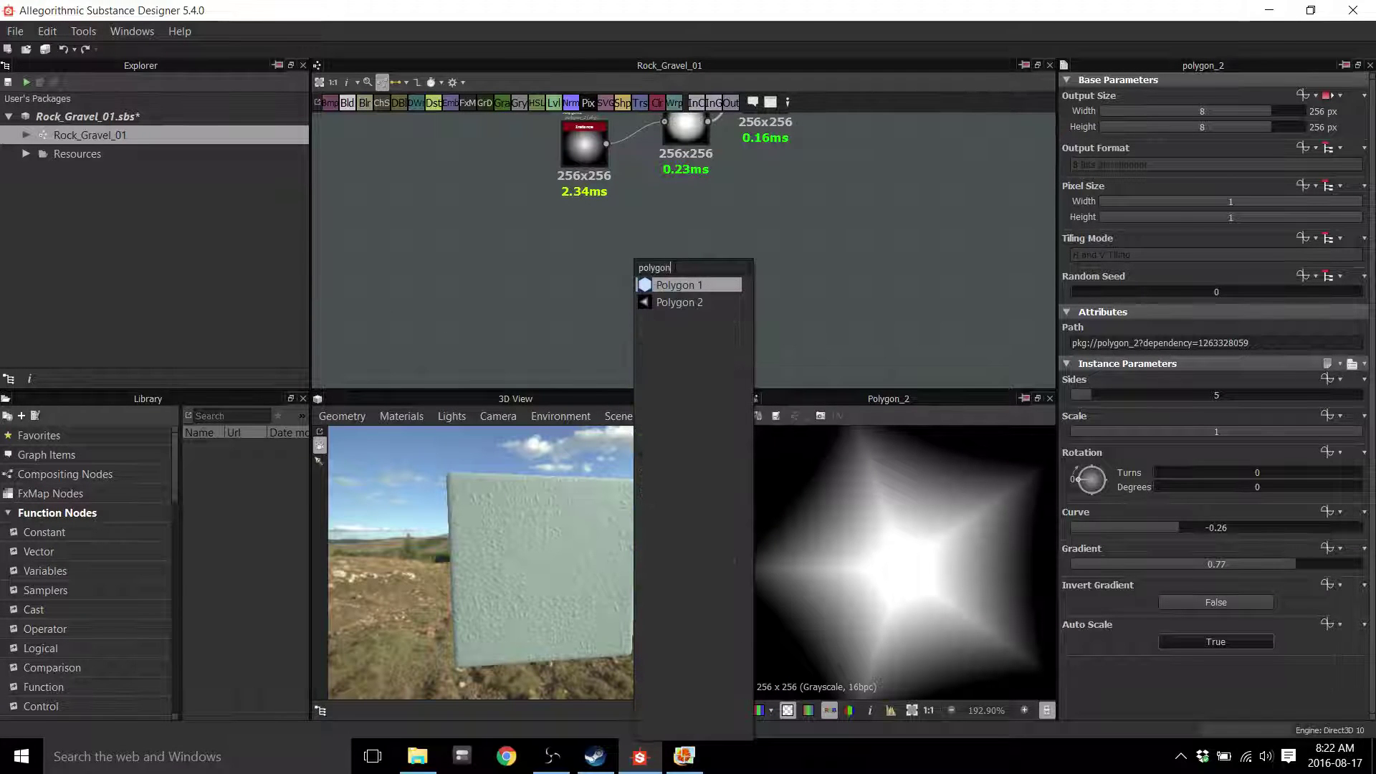
click(695, 301)
drag(635, 287, 589, 301)
middle_drag(754, 317, 762, 297)
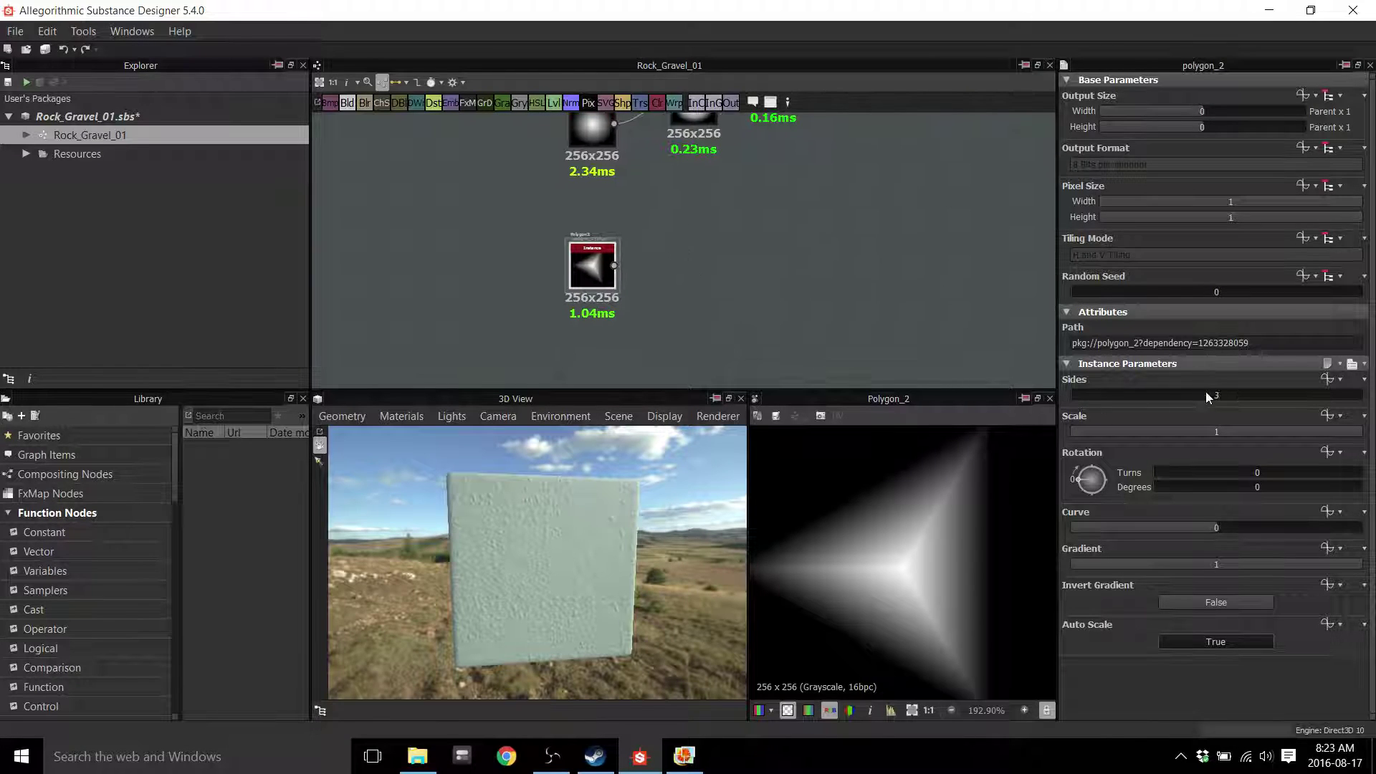
Set the new Polygon 2 node's sides to 5 and reposition it in the empty area
text(5)
key(Return)
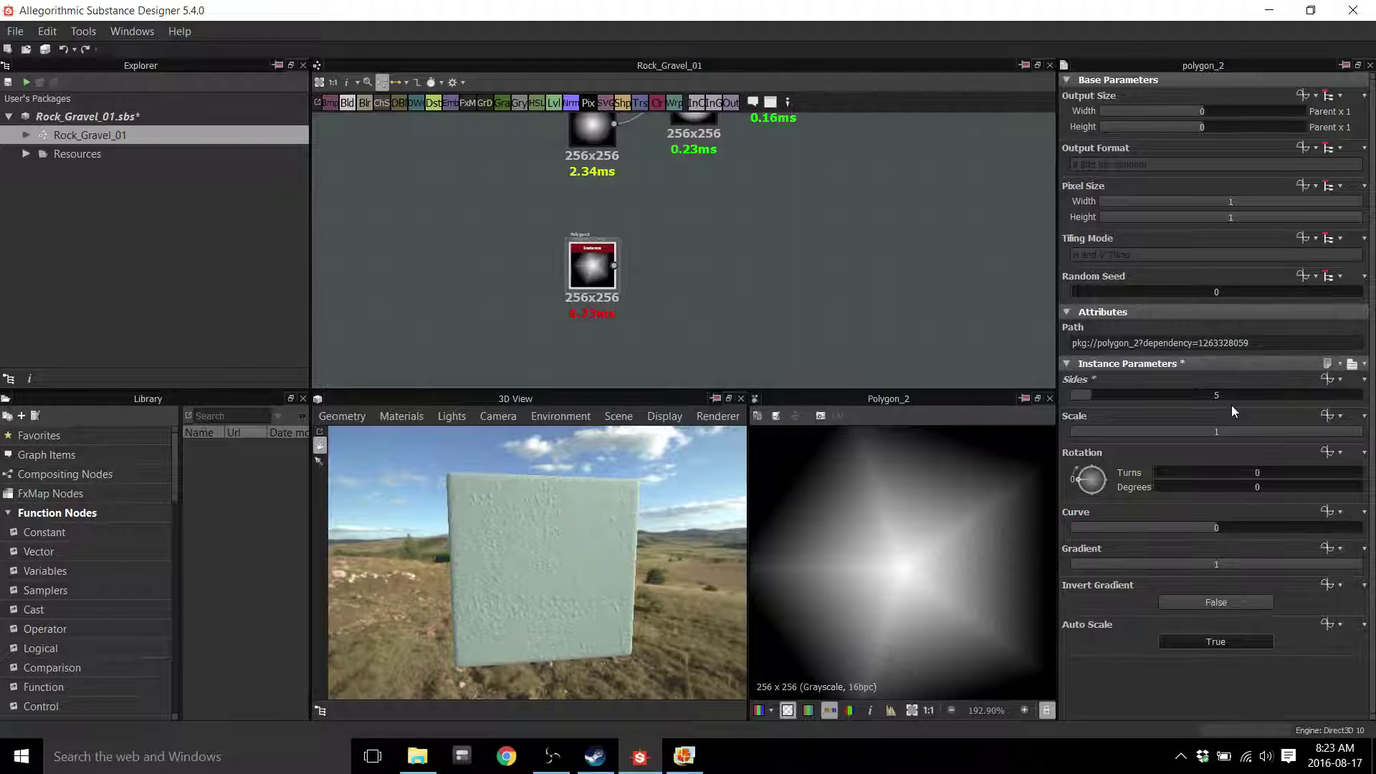
middle_drag(915, 292, 900, 289)
drag(577, 278, 546, 303)
middle_drag(465, 311, 524, 285)
drag(600, 276, 632, 291)
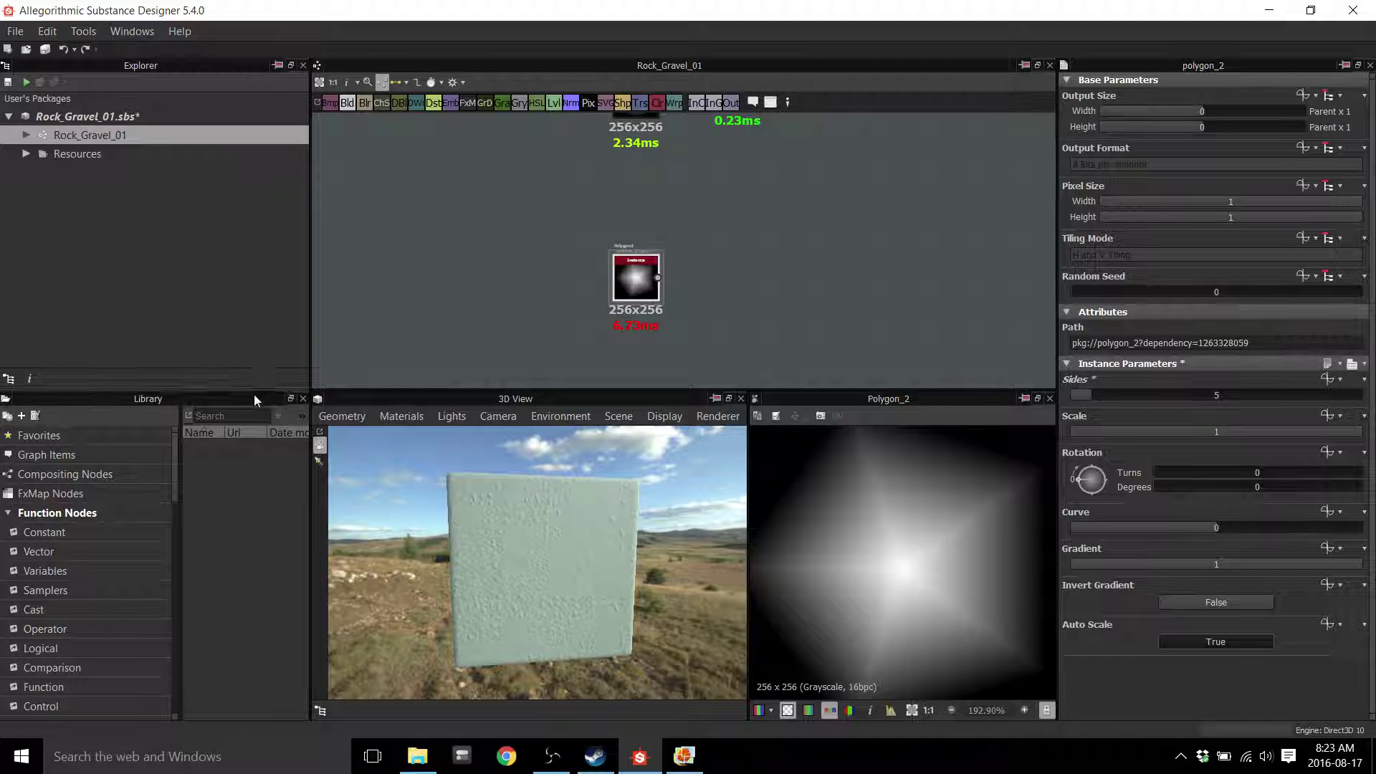
Add a Perlin Noise 2 node and arrange it directly below the new Polygon 2 node
key(space)
text(noise)
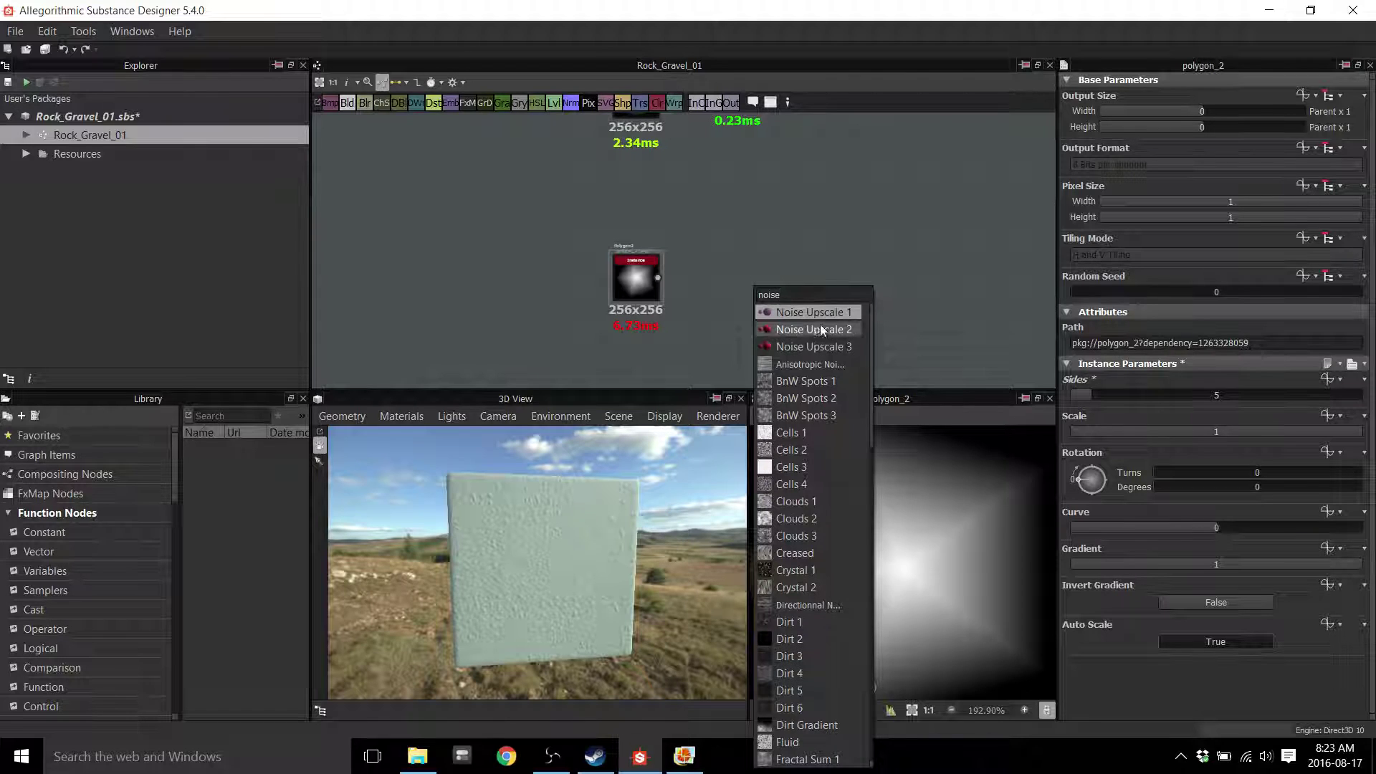
scroll(803, 478, down, 11)
scroll(803, 478, down, 4)
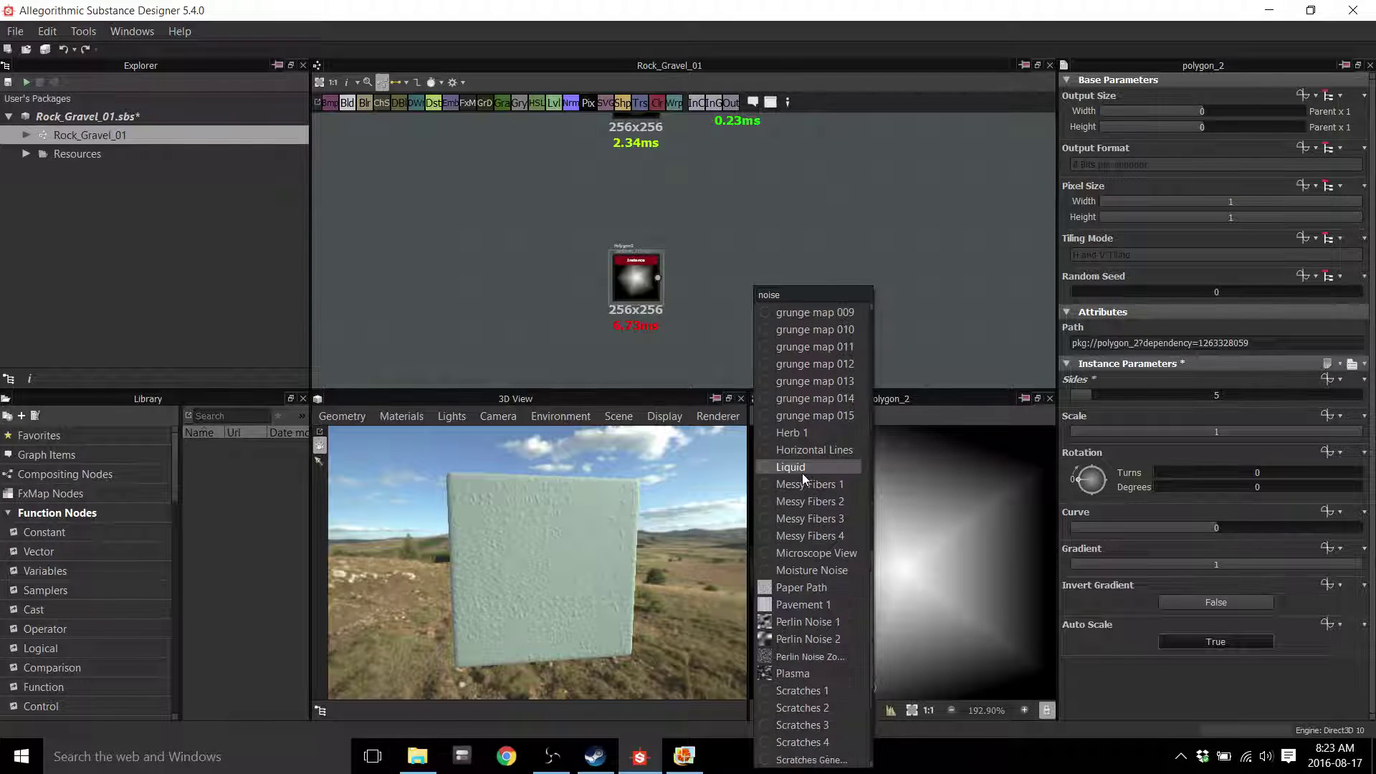
click(809, 639)
drag(728, 272, 731, 319)
scroll(887, 543, down, 3)
drag(640, 285, 608, 253)
drag(731, 310, 612, 332)
drag(614, 257, 622, 249)
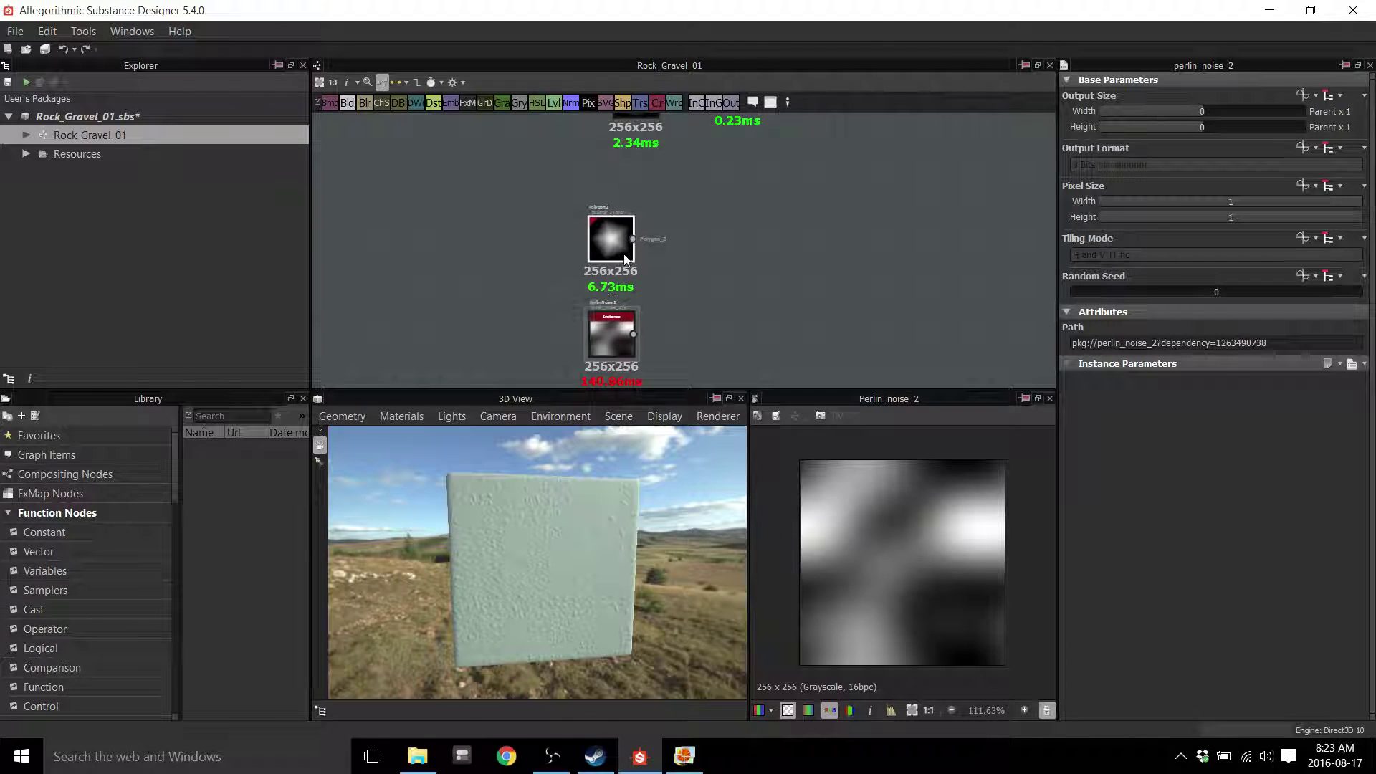
Add a Blend node beside the new Polygon 2 and Perlin Noise 2 nodes
key(space)
click(683, 256)
key(space)
click(796, 279)
drag(752, 260, 744, 282)
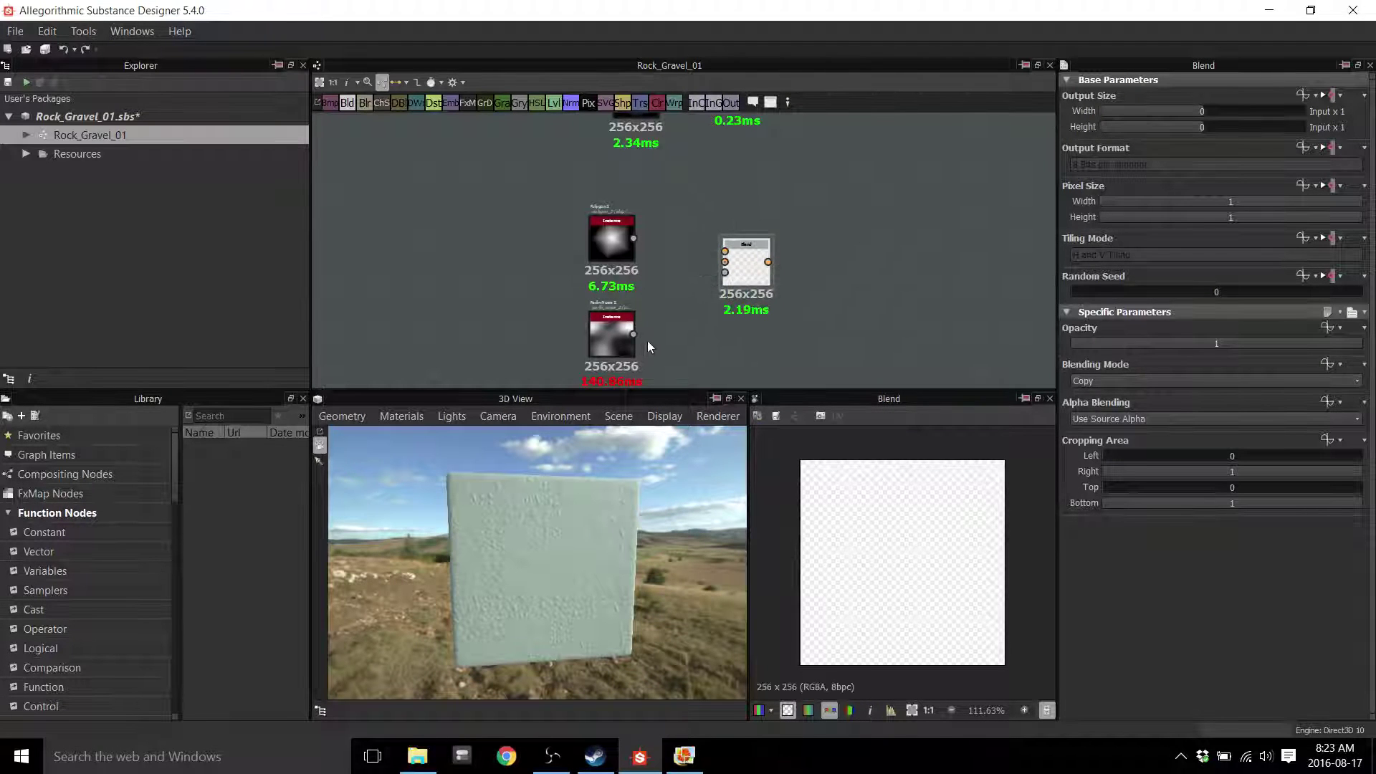
Place Perlin Noise 2 above the new Polygon 2 and connect them to the Blend's first and second inputs respectively
drag(636, 238, 728, 273)
drag(618, 333, 673, 182)
drag(614, 242, 606, 321)
drag(659, 200, 725, 252)
Switch the Perlin Noise 2 node's output size to Absolute and set its width and height to 64 px
double_click(607, 239)
click(1338, 99)
click(1327, 134)
mouse_move(1272, 111)
mouse_down()
mouse_move(1254, 111)
mouse_move(1254, 128)
mouse_up()
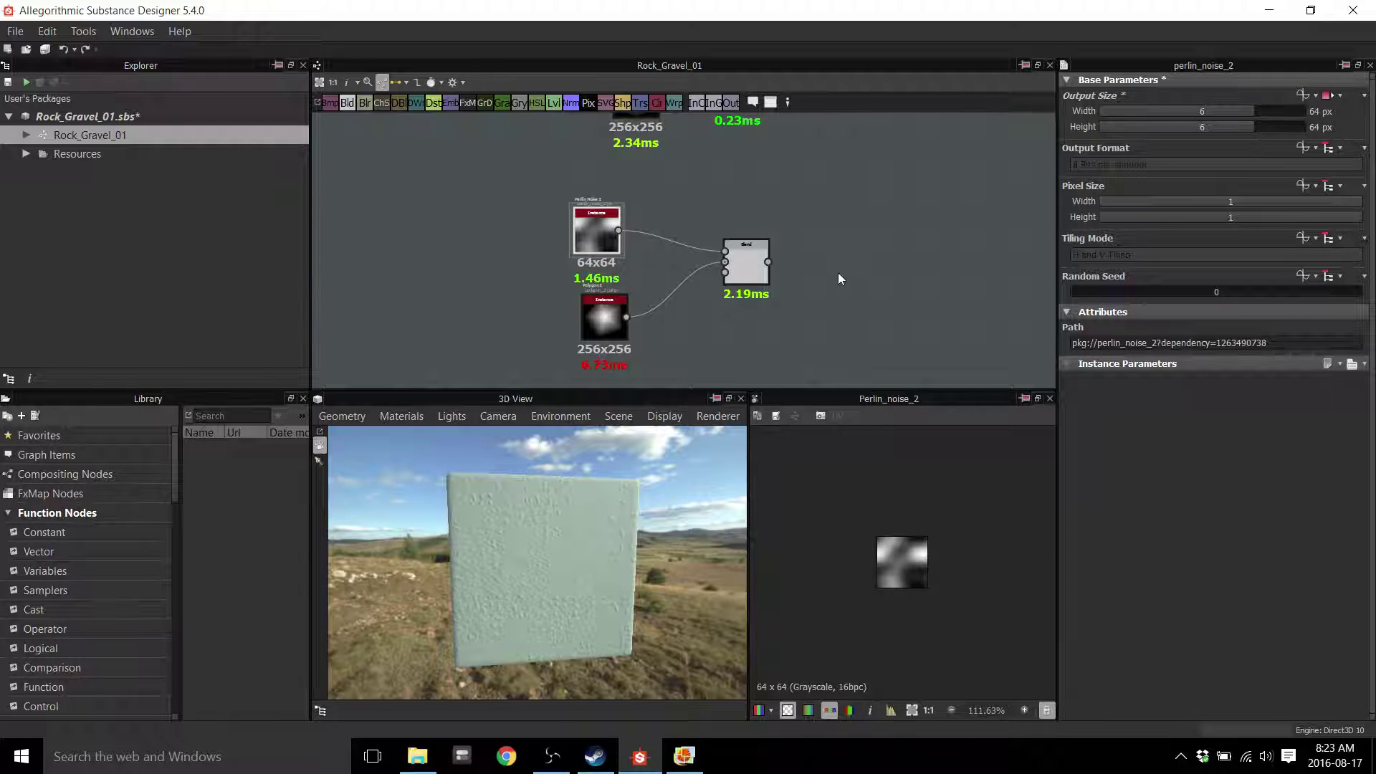
Switch the new Polygon 2 node's output size to Absolute and set its width and height to 32 px
drag(600, 333, 594, 341)
middle_drag(697, 327, 703, 310)
double_click(600, 316)
click(1329, 95)
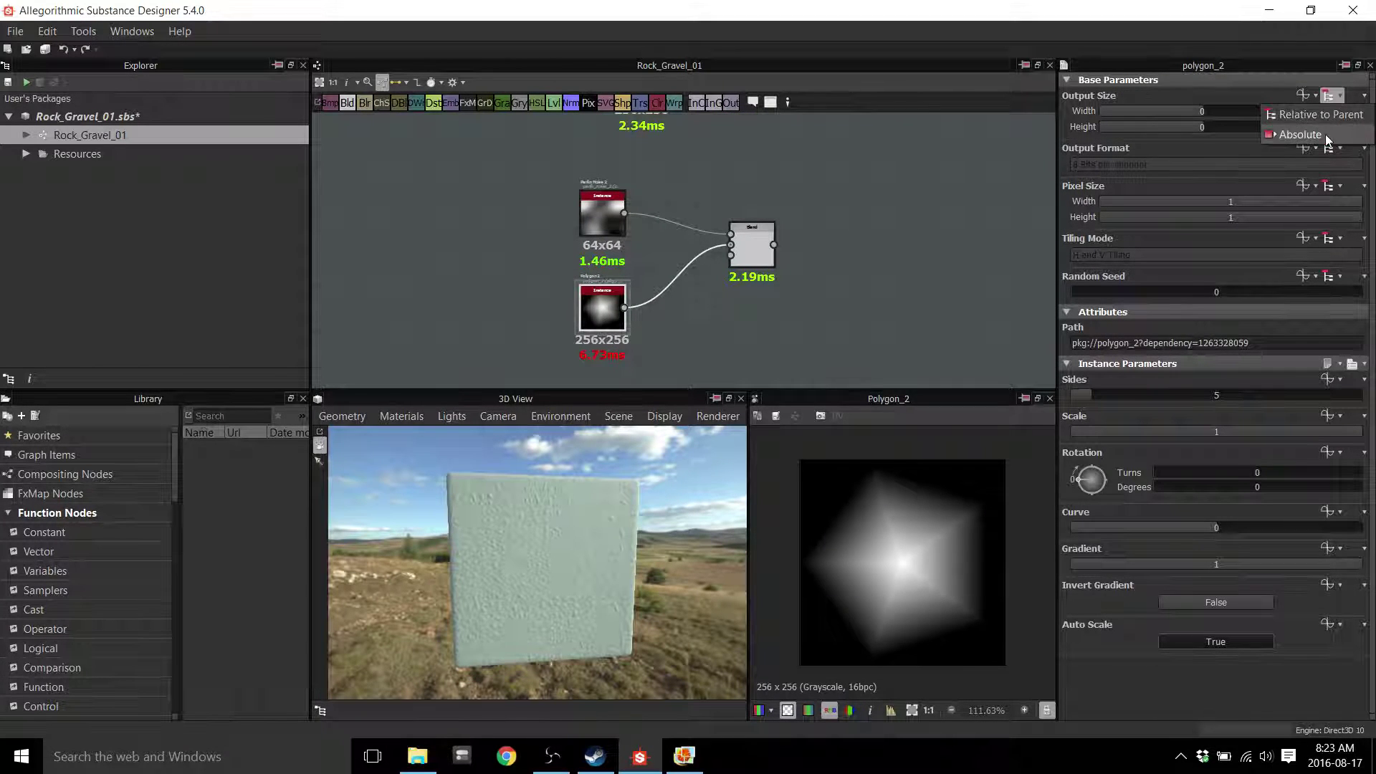
click(1324, 135)
click(1245, 111)
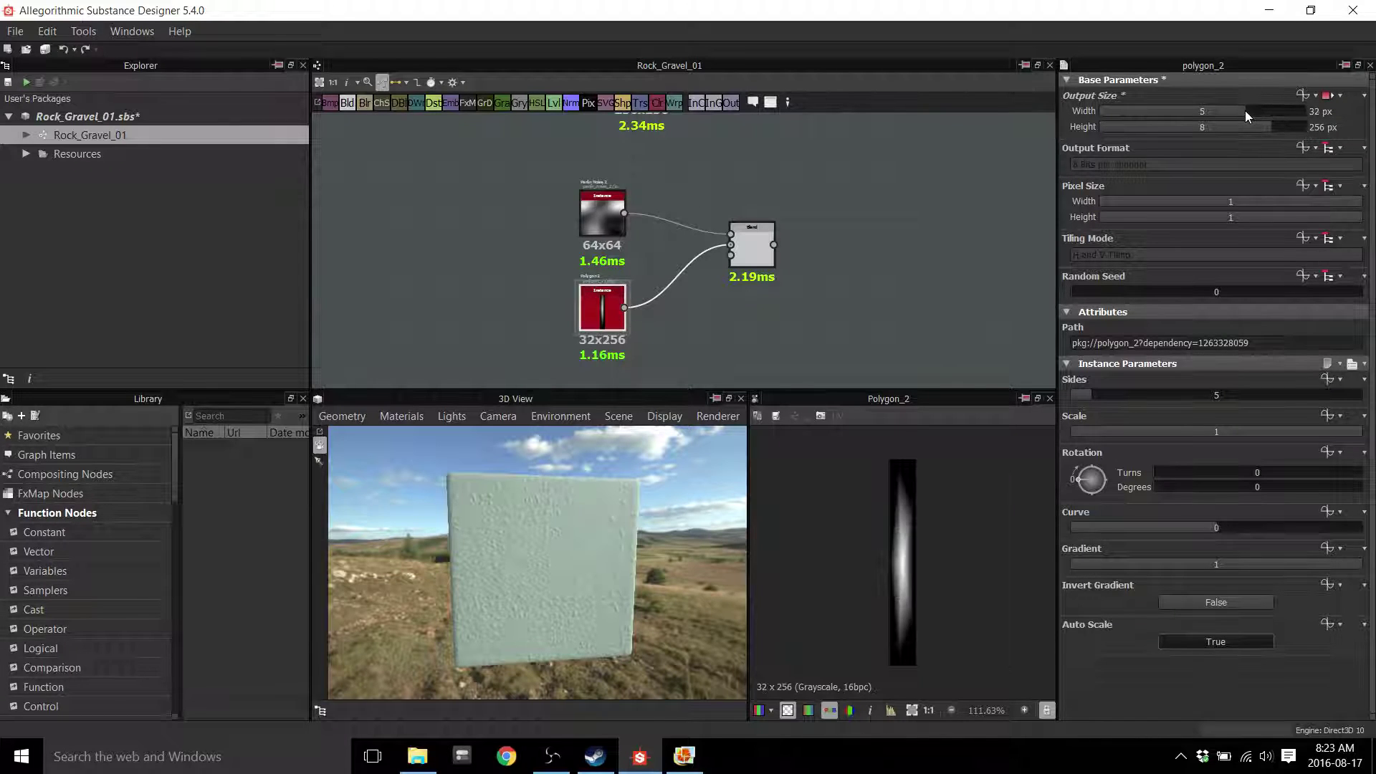
click(1247, 127)
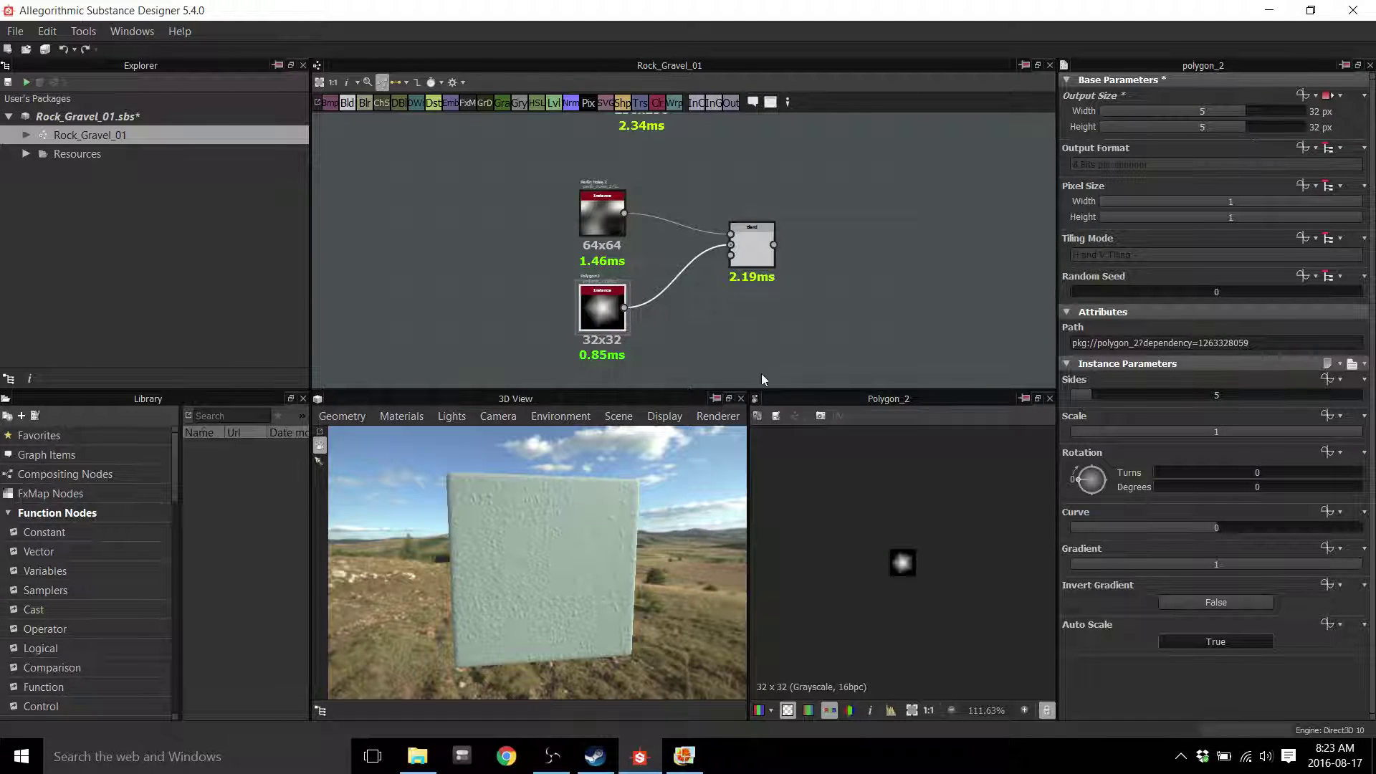
Preview the new Blend node and switch its output size inheritance to Relative to Parent
click(759, 265)
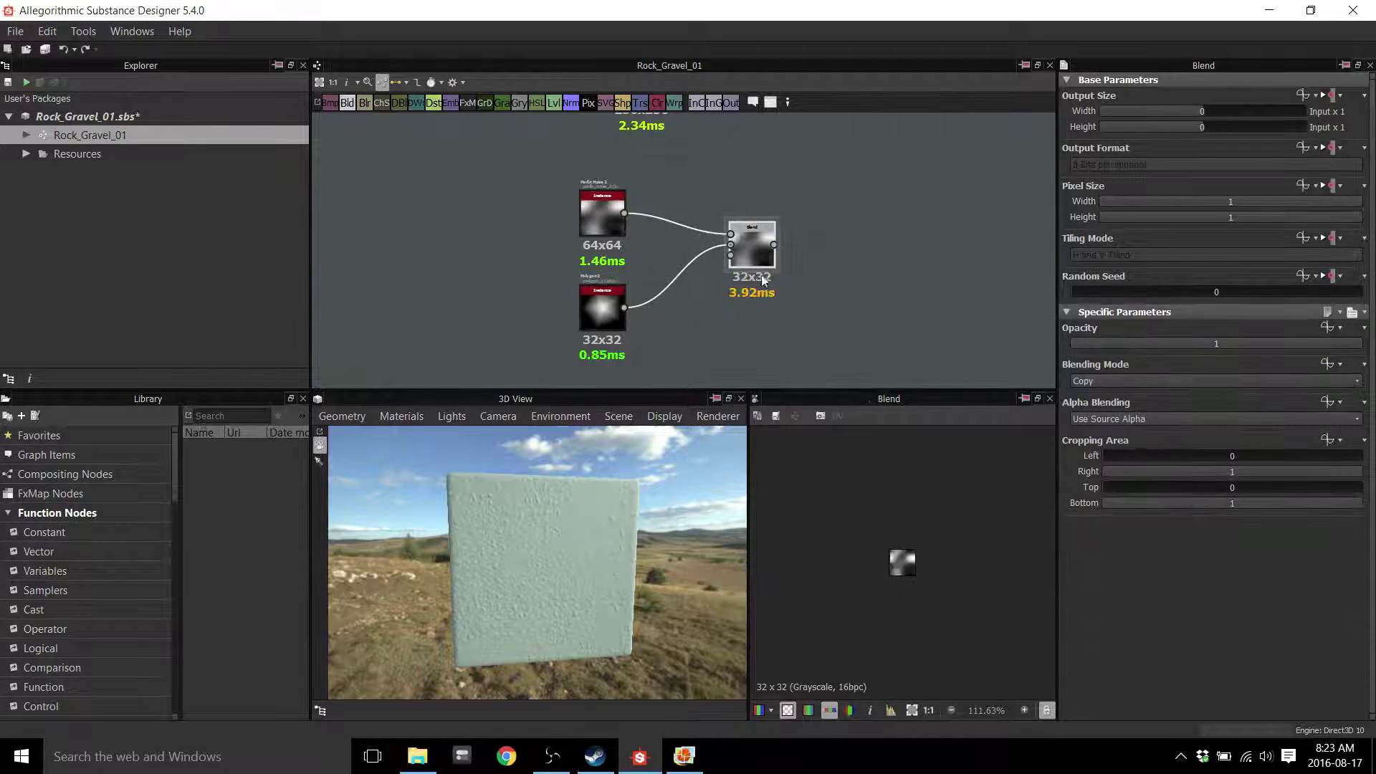
click(1337, 97)
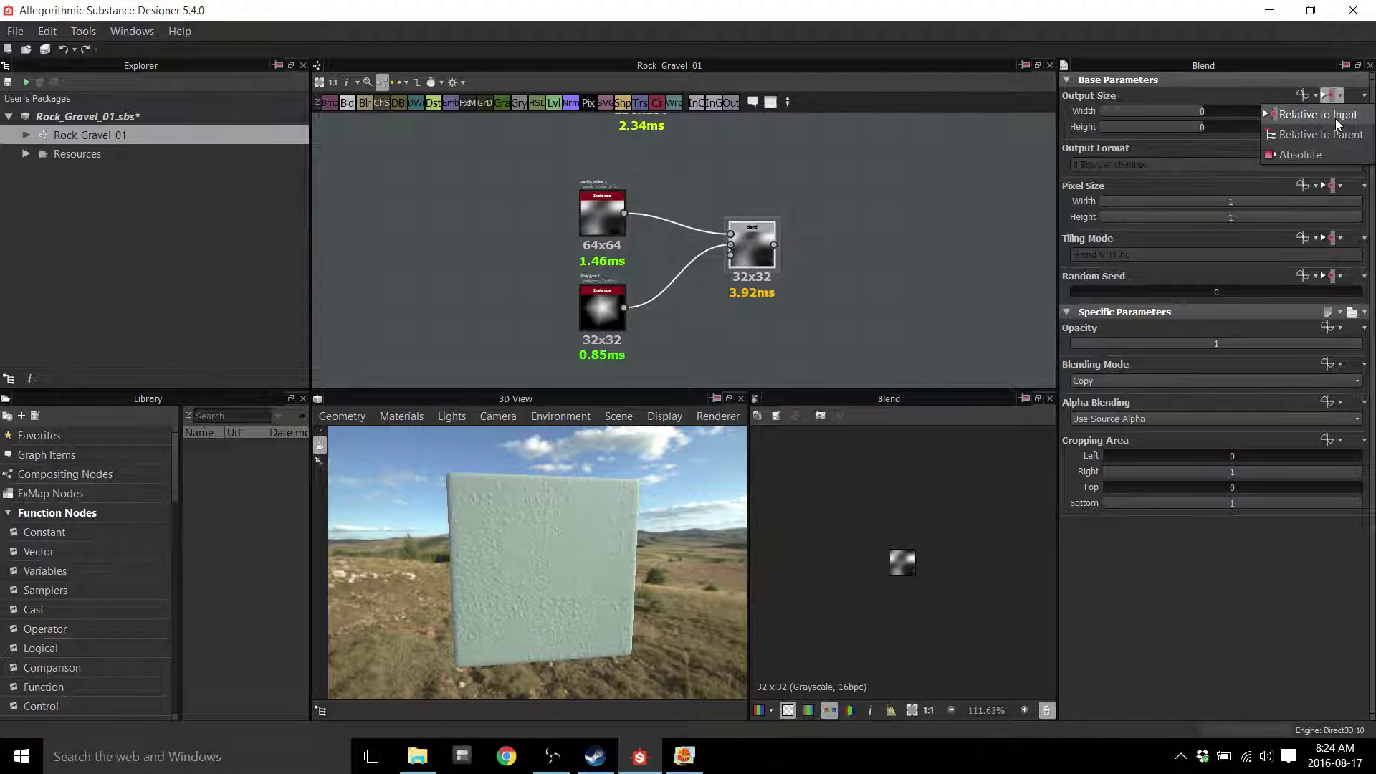
click(644, 260)
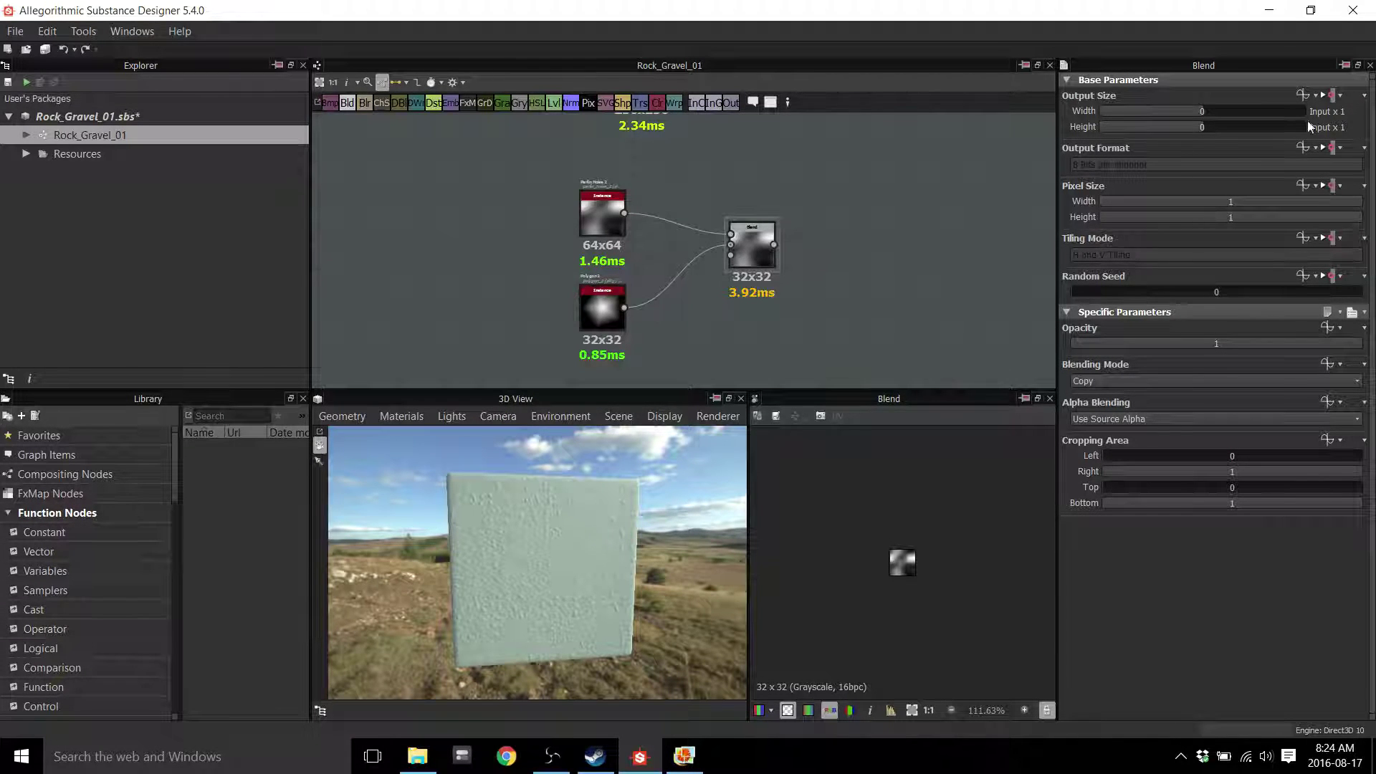
click(1333, 95)
click(1311, 134)
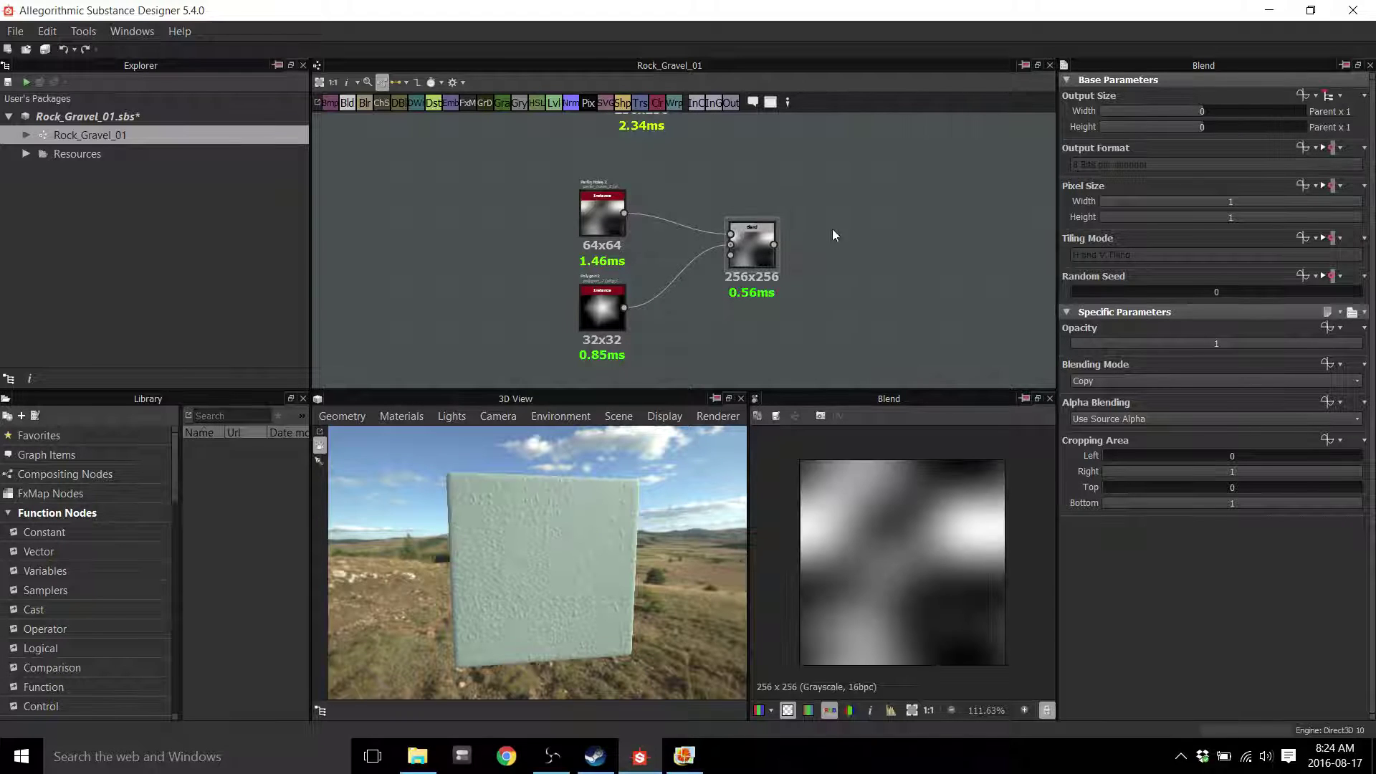
middle_drag(853, 248, 801, 250)
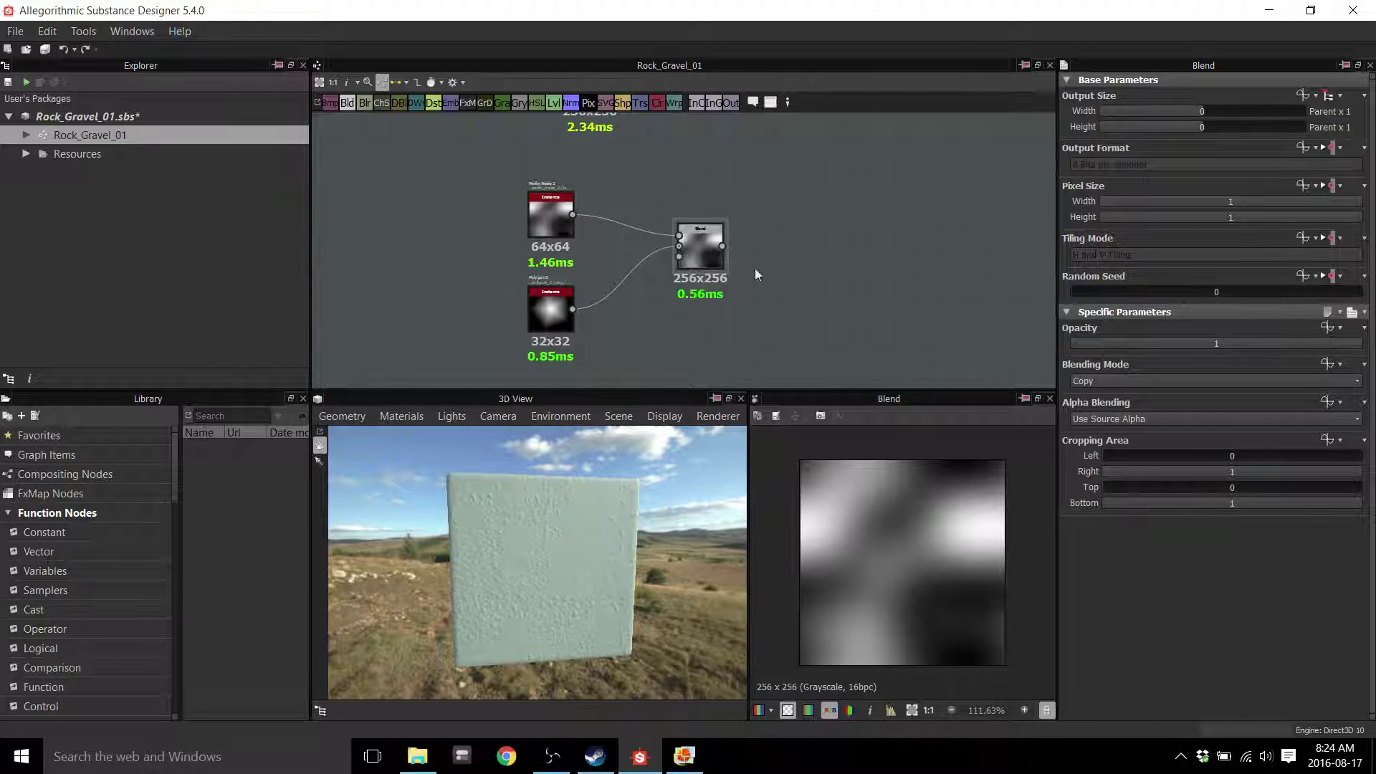
Check the new Polygon 2 node's output size and set the Blend's output size inheritance back to Relative to Input
click(538, 309)
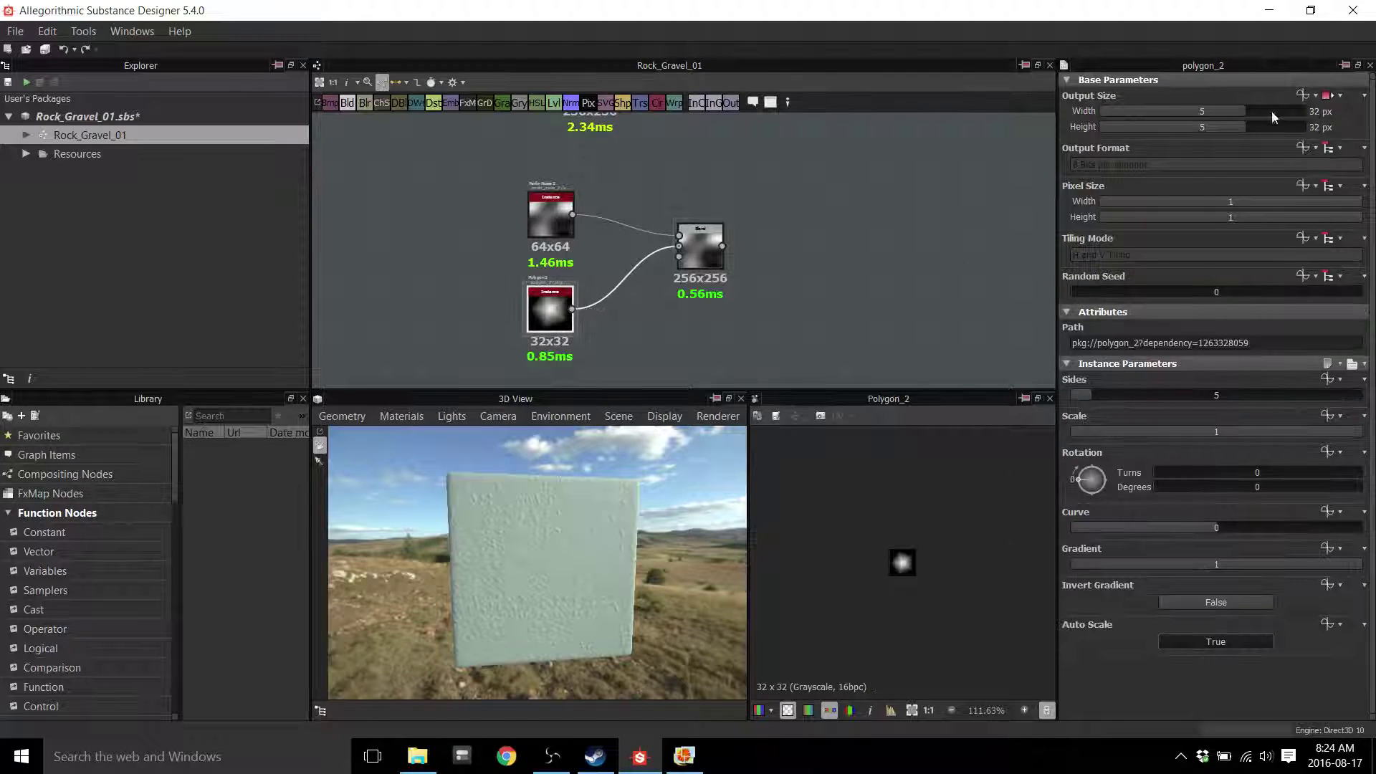
click(698, 243)
click(1331, 95)
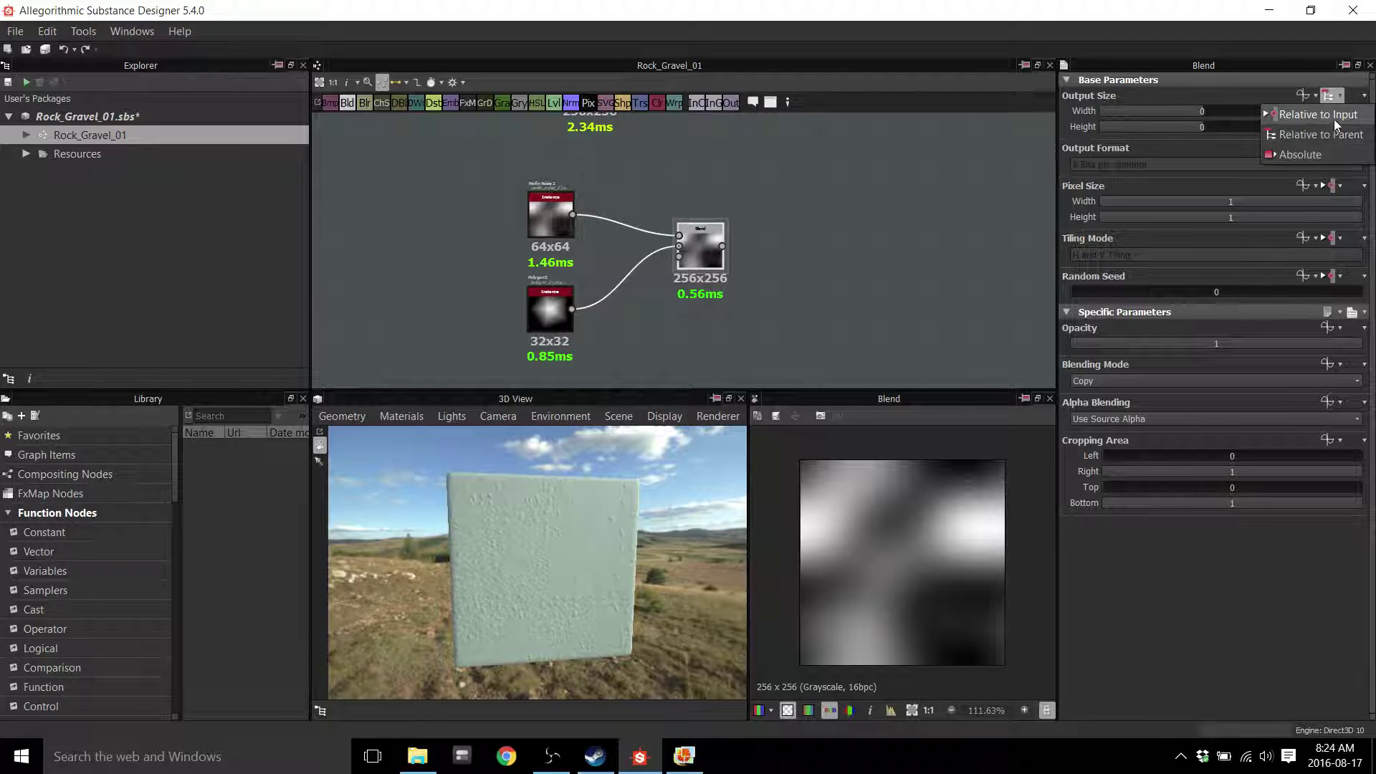
click(1334, 118)
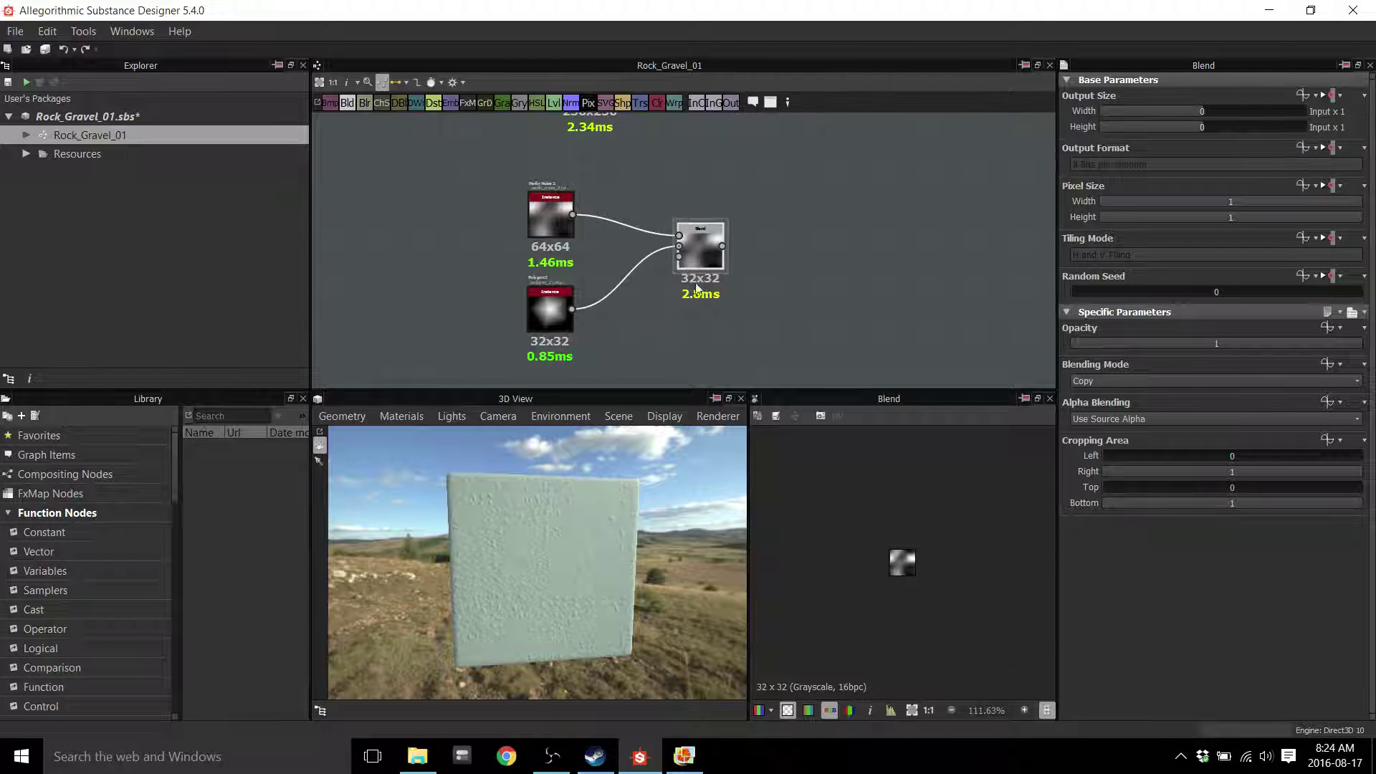
Set the new Polygon 2 node's output width and height to 64 px and preview the Blend it feeds
click(546, 320)
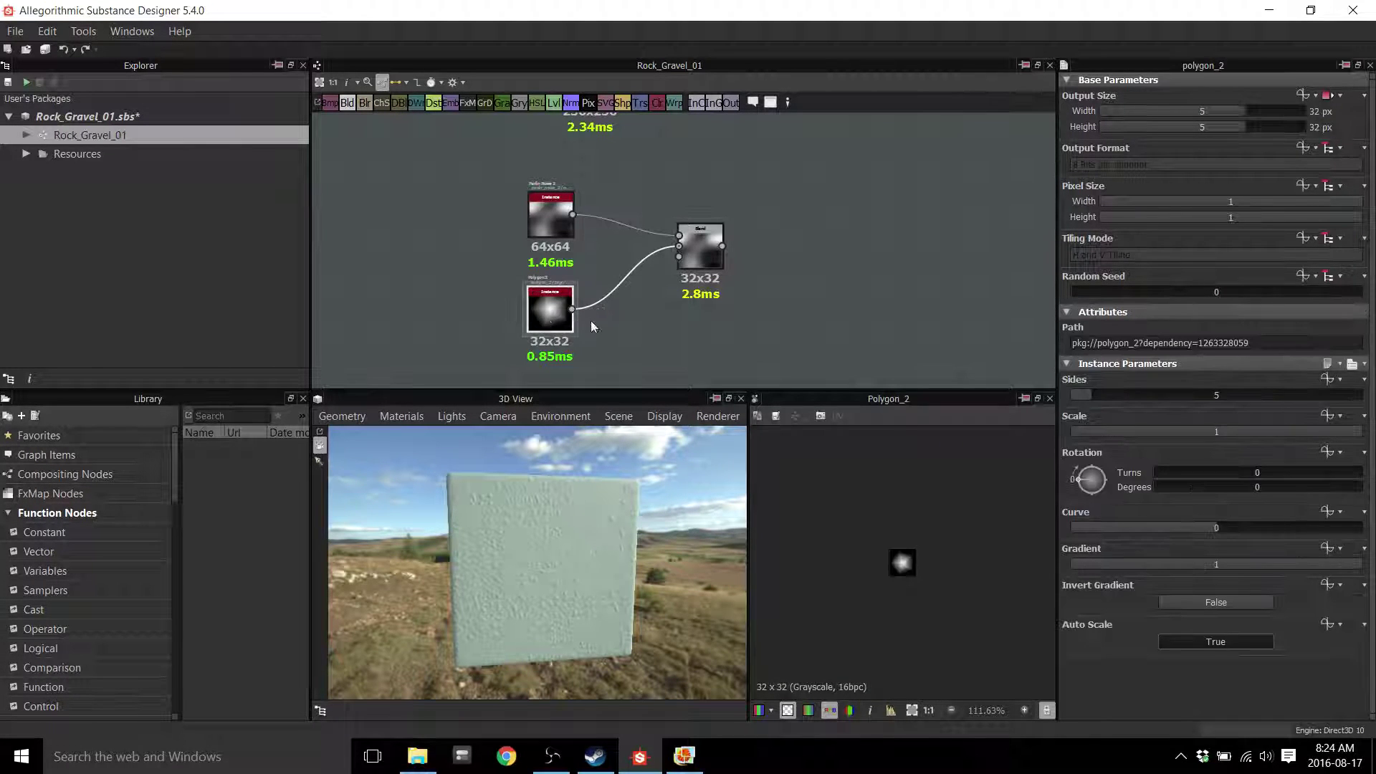
click(1249, 111)
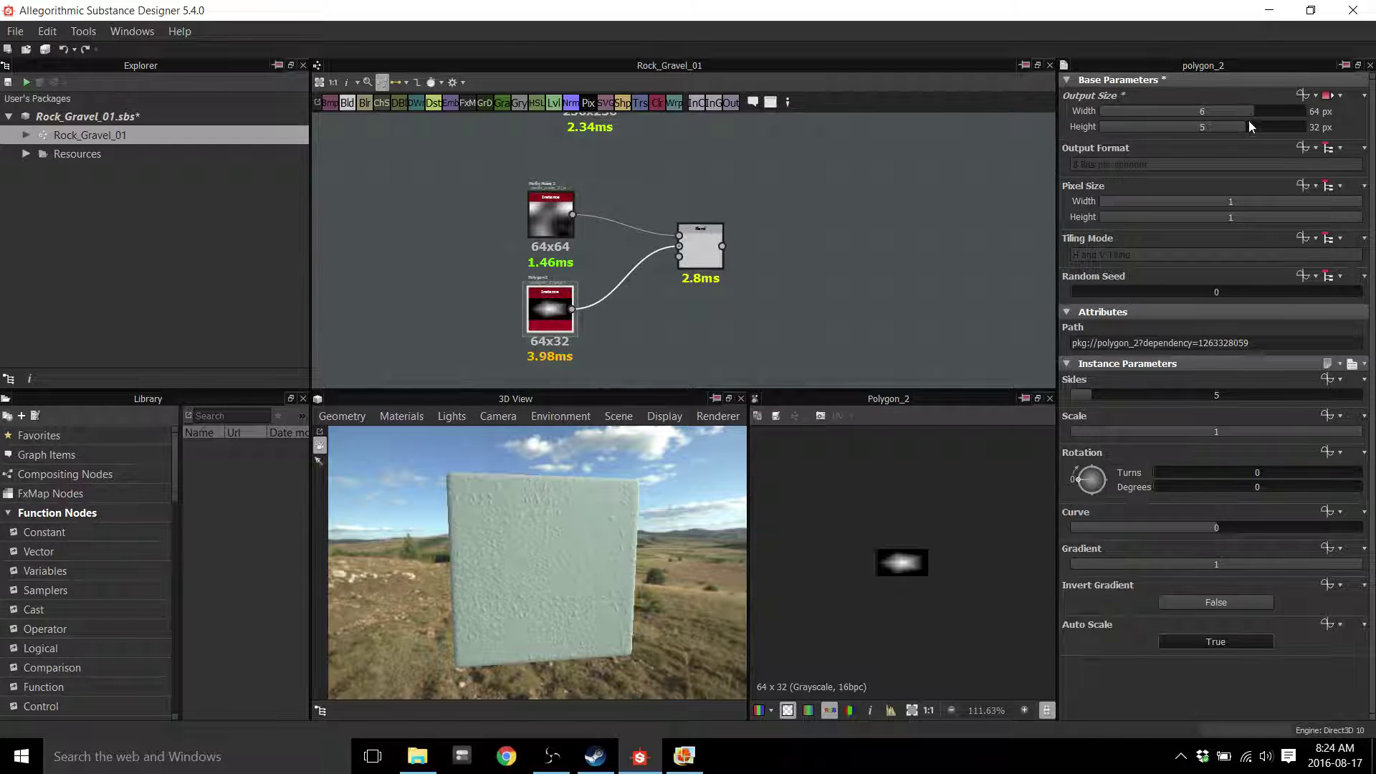
click(715, 253)
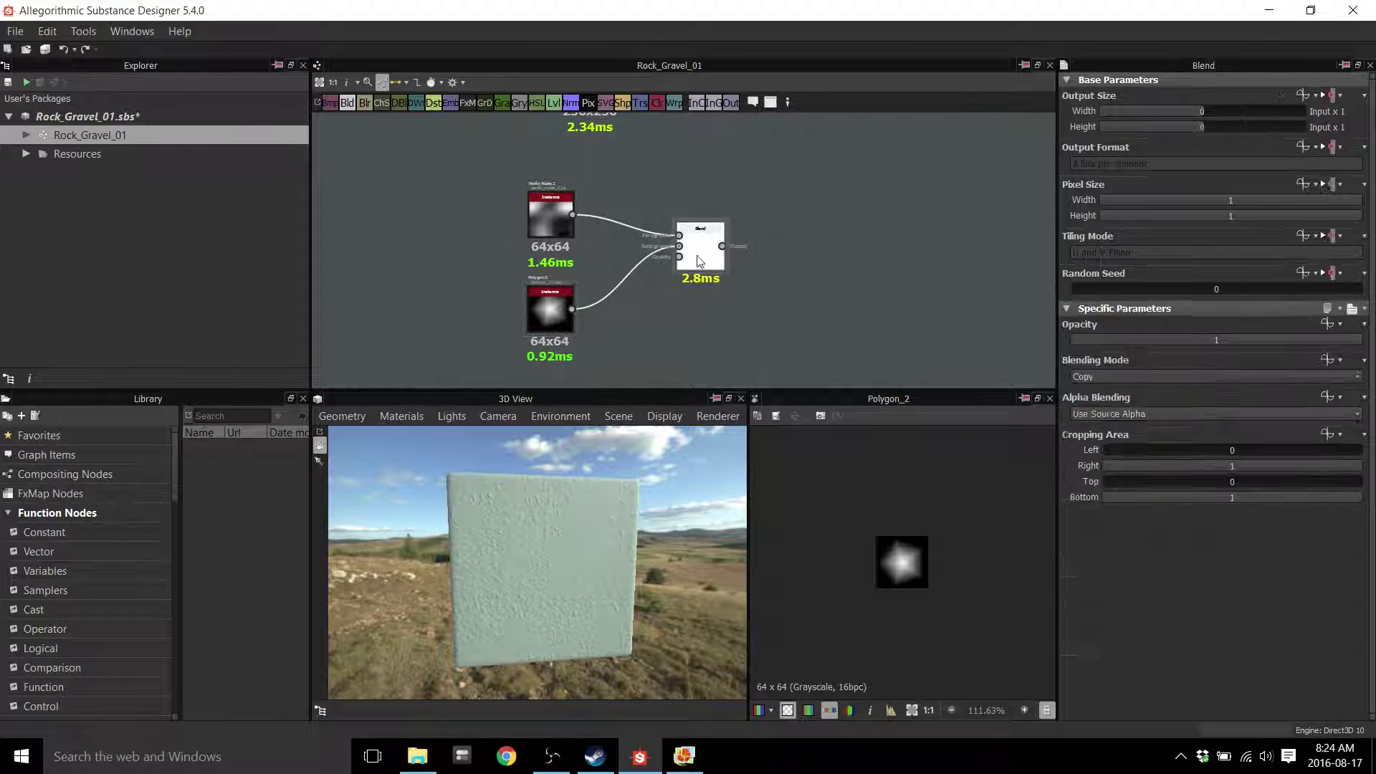
scroll(789, 301, up, 2)
scroll(907, 521, up, 3)
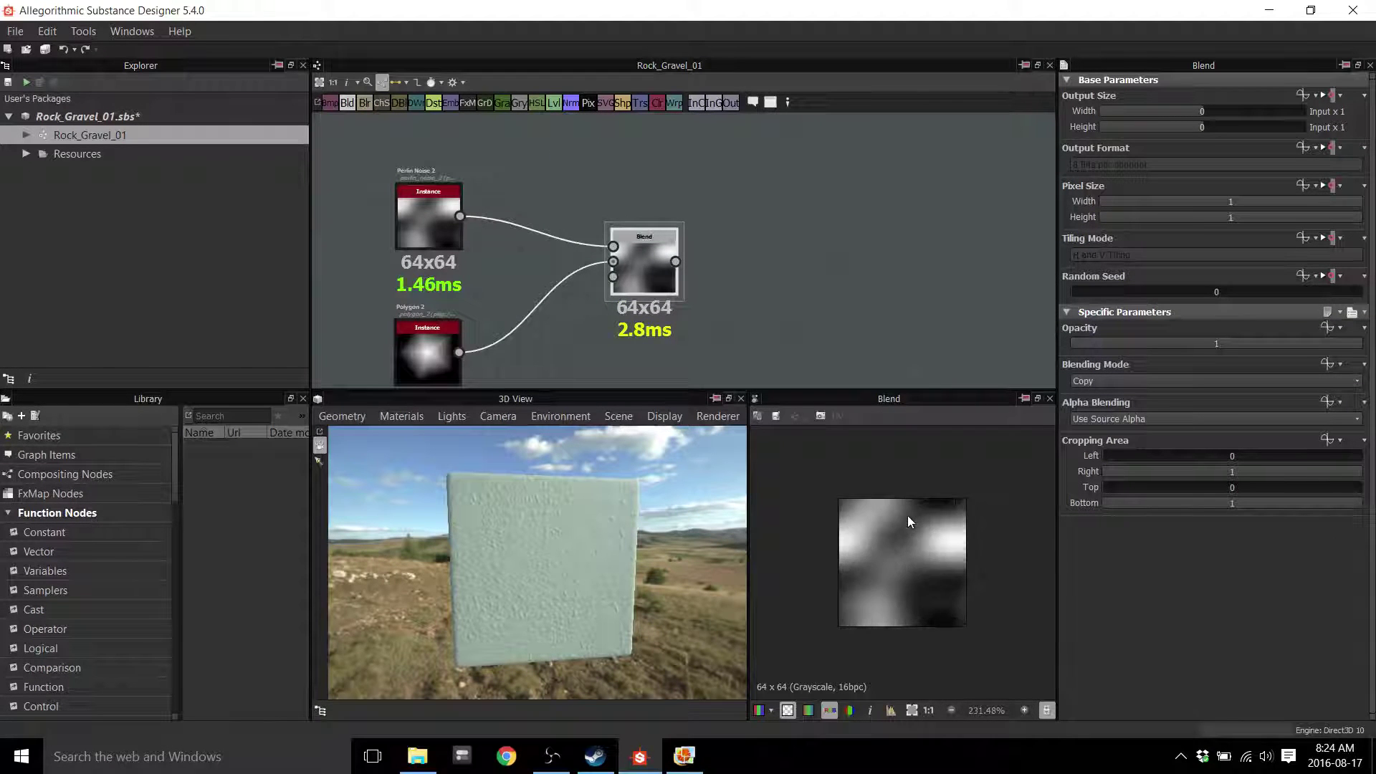
scroll(908, 514, down, 2)
scroll(909, 513, down, 1)
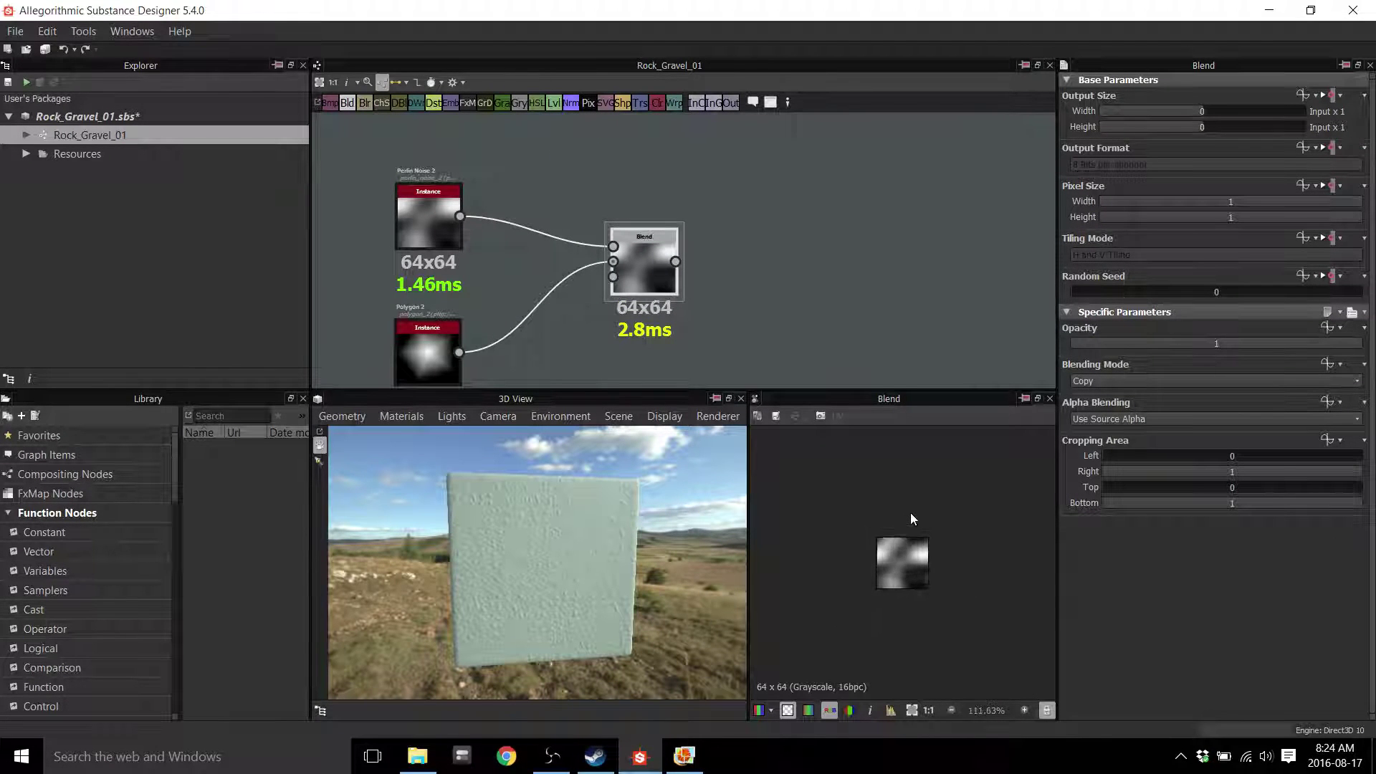
scroll(561, 242, up, 2)
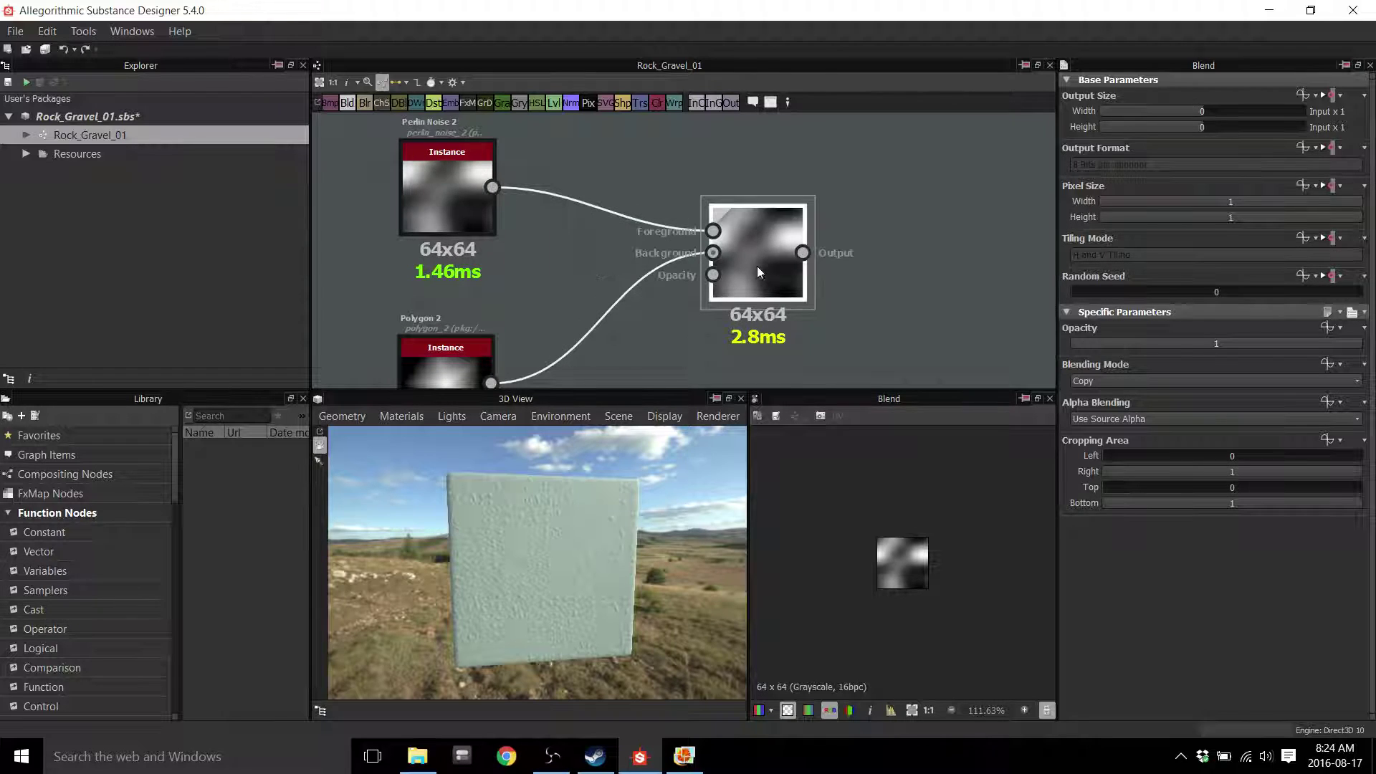
scroll(888, 308, down, 2)
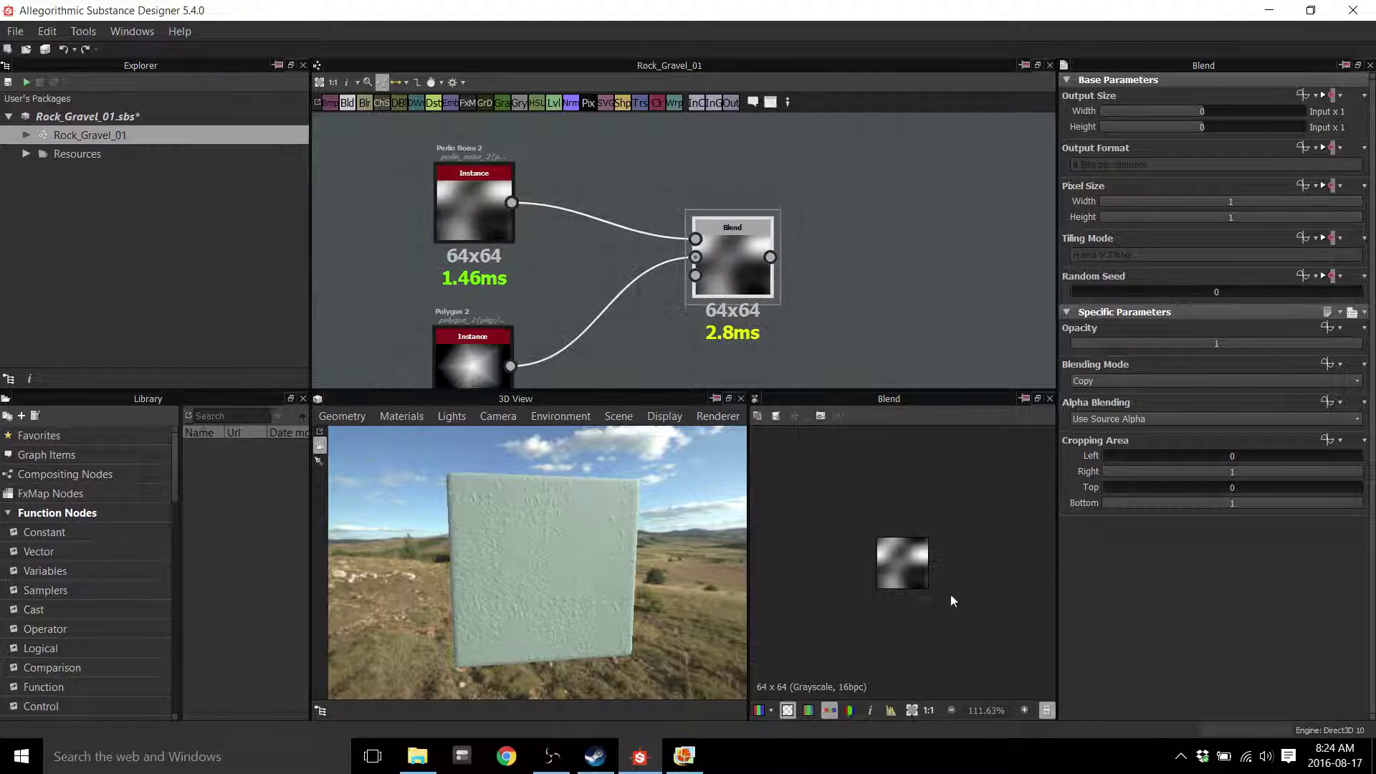
Compare blending modes on the test Blend node, including Multiply, and set it to Subtract
scroll(948, 588, up, 3)
click(1101, 380)
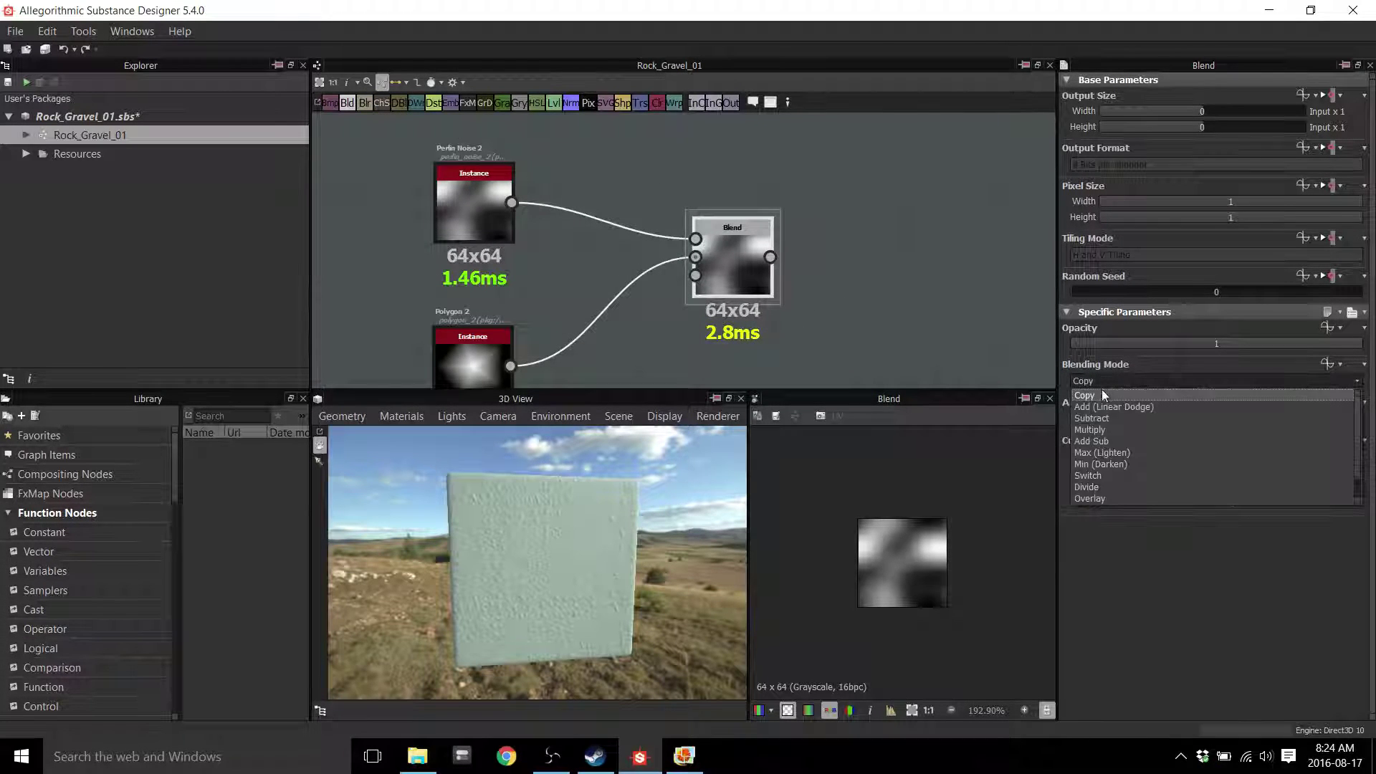
click(1104, 396)
scroll(1107, 392, down, 2)
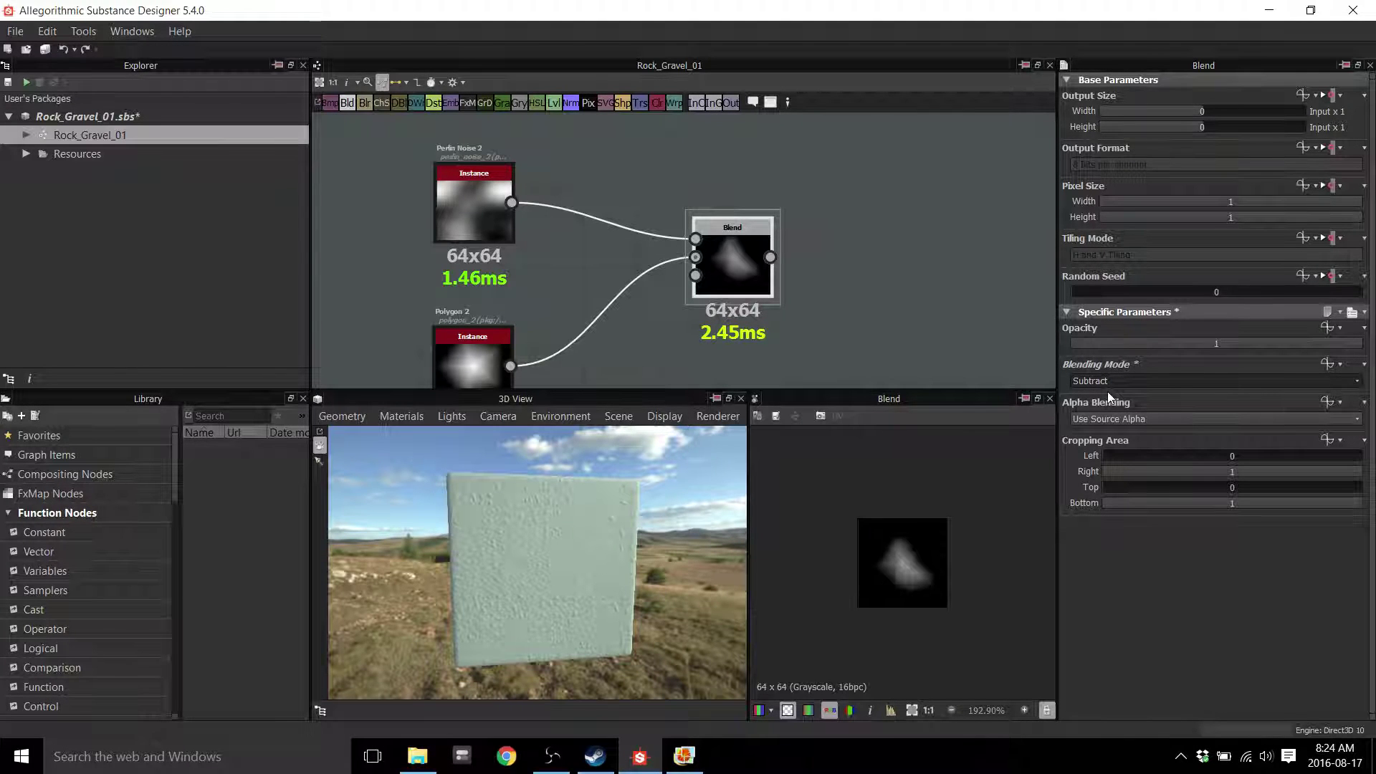
scroll(1107, 391, down, 1)
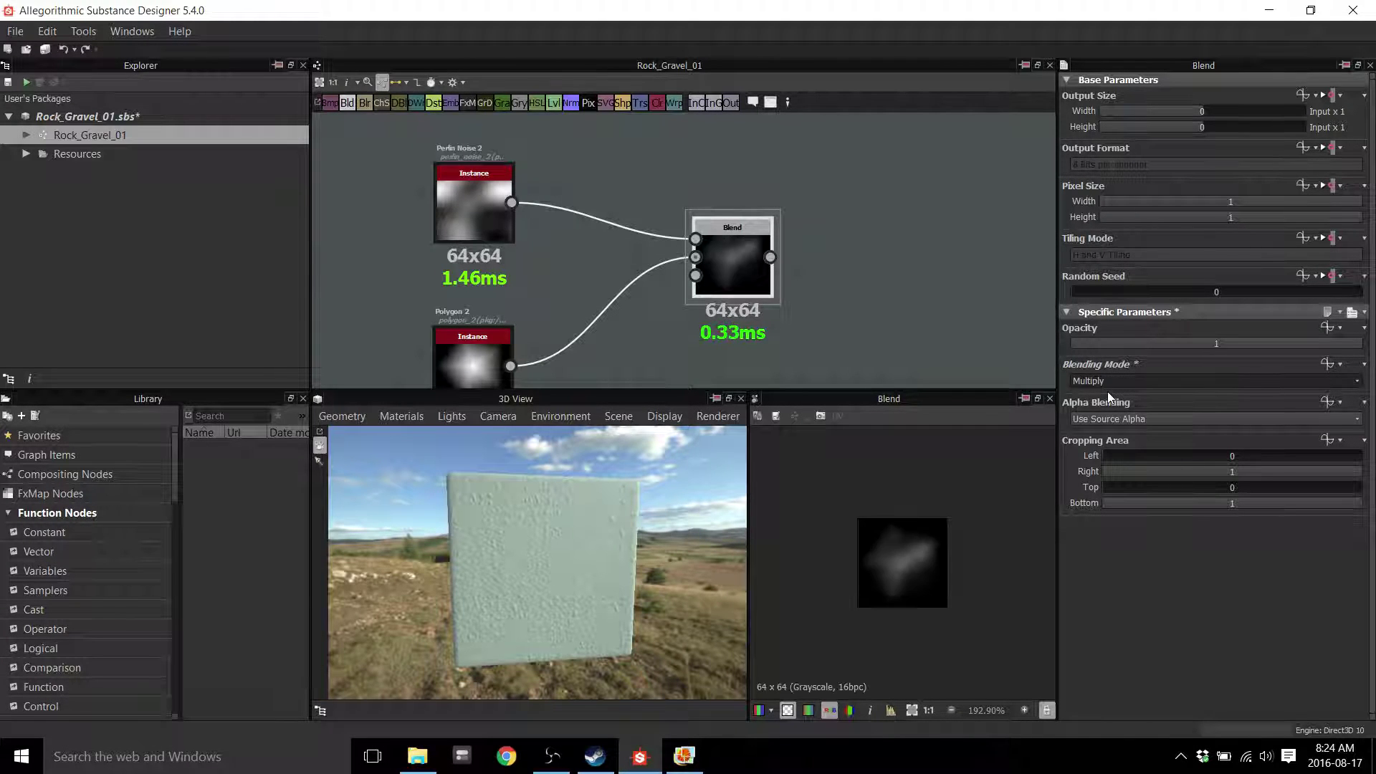
scroll(1107, 392, up, 2)
scroll(1107, 391, down, 1)
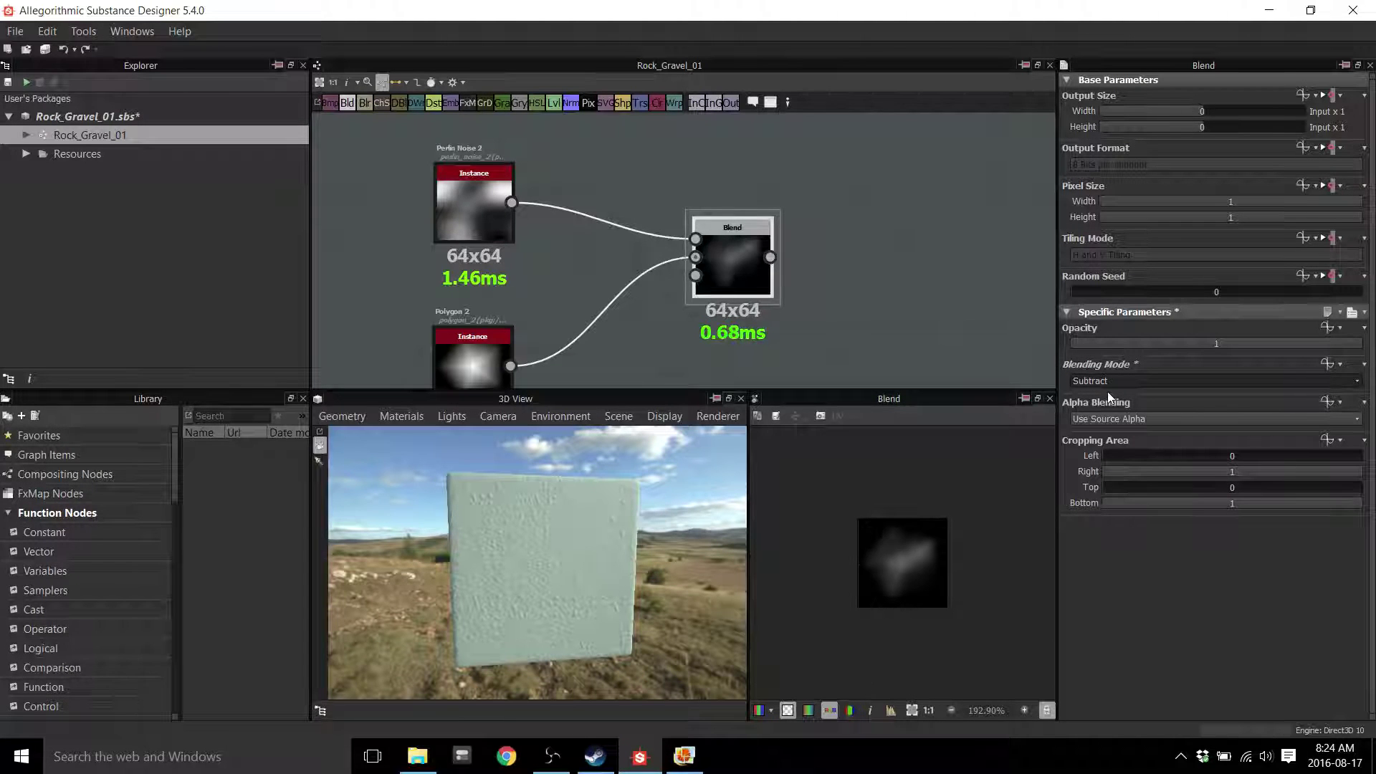
Insert a Transformation 2D node between the Perlin Noise 2 and Blend nodes and space out the surrounding nodes
middle_drag(576, 243, 629, 222)
click(526, 204)
drag(541, 209, 513, 209)
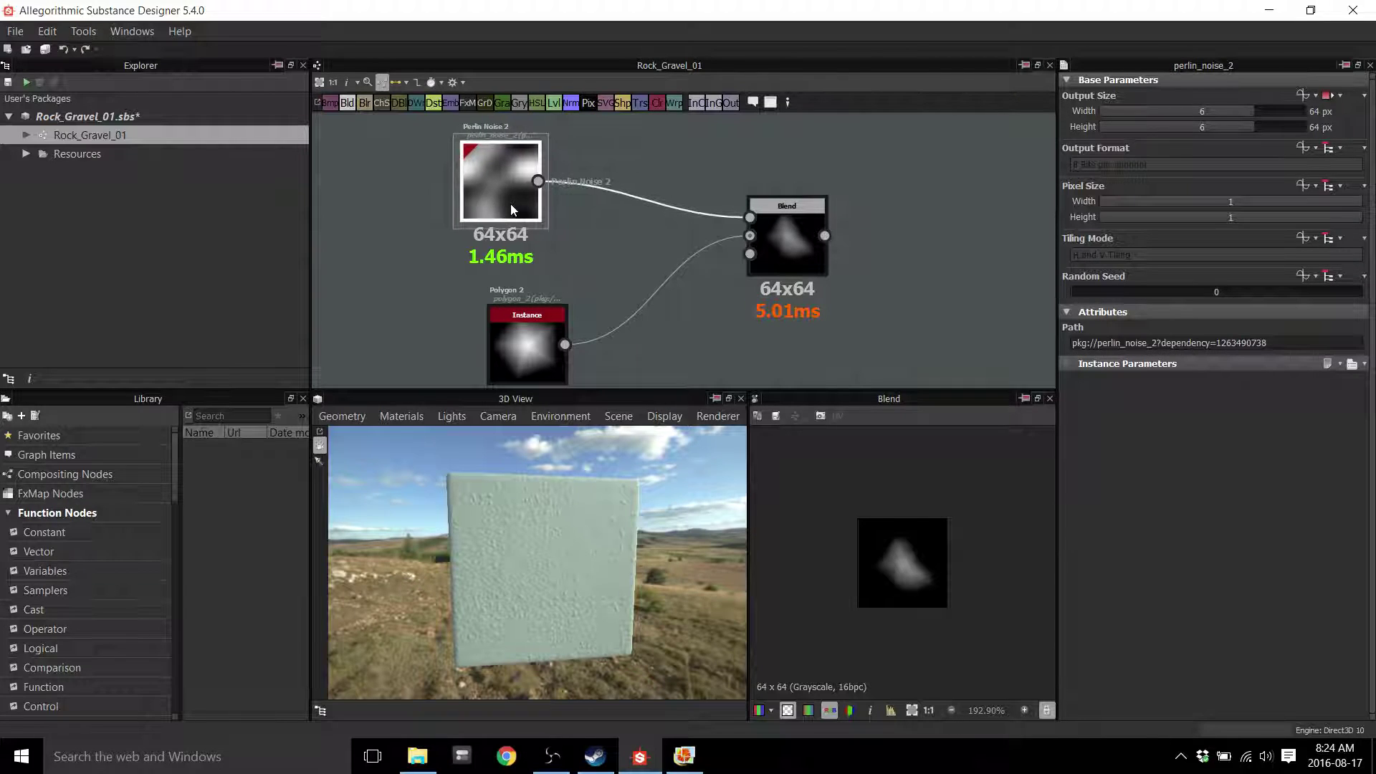
key(space)
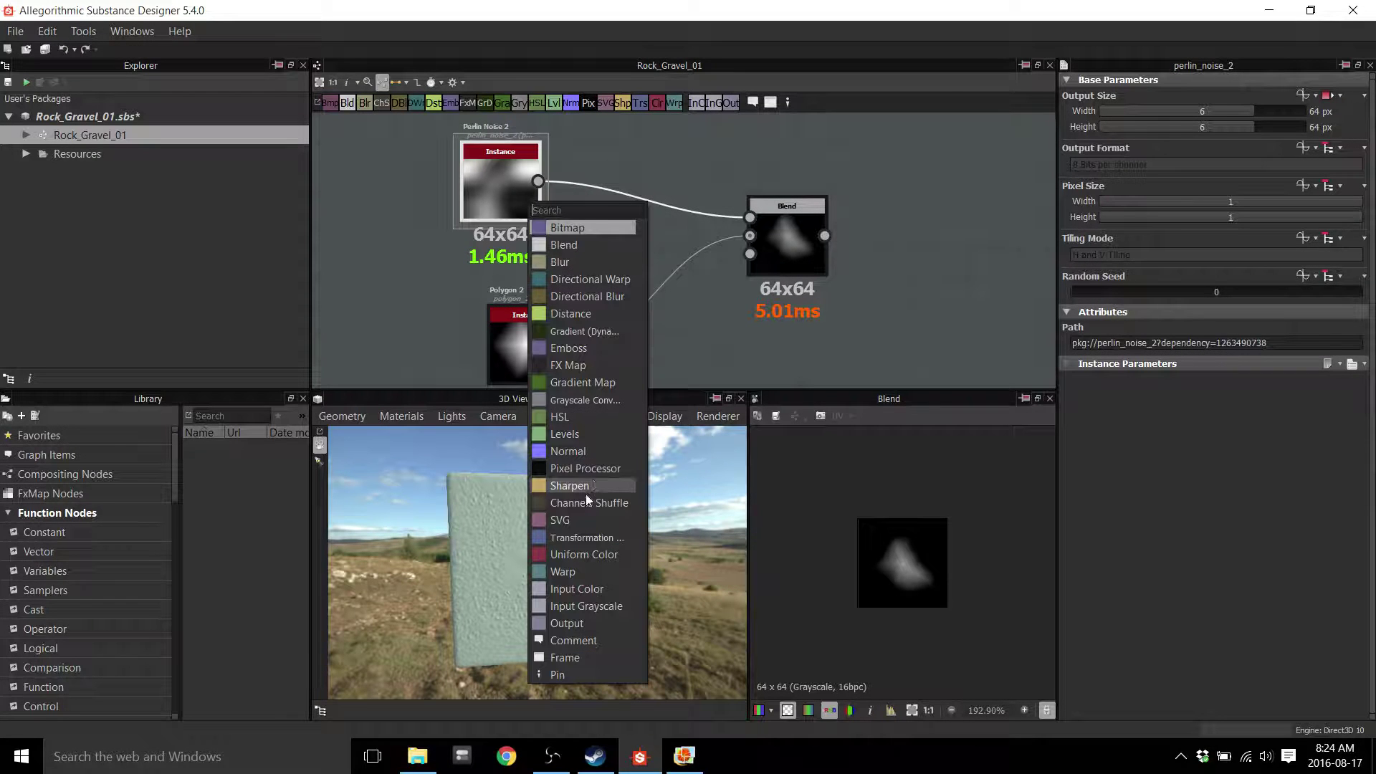
click(591, 539)
middle_drag(632, 263, 586, 299)
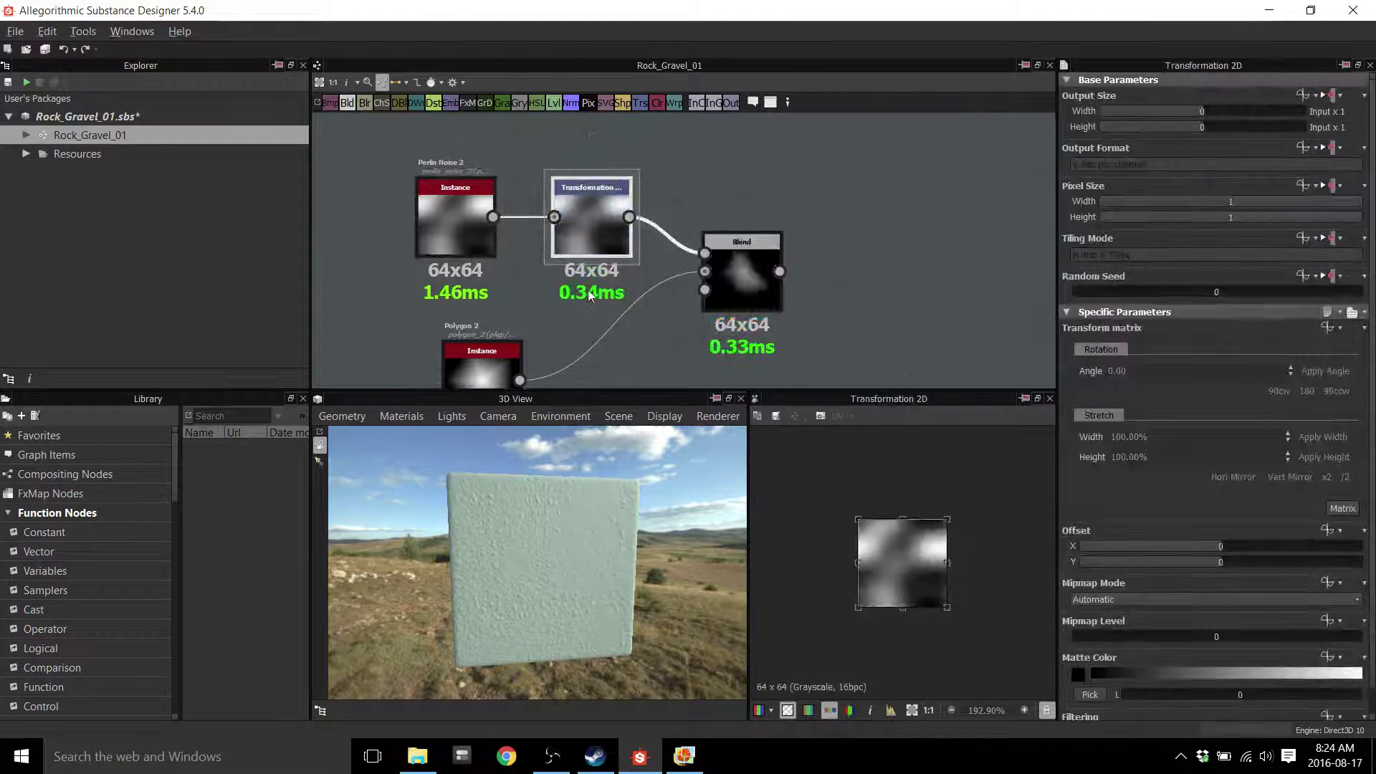
drag(485, 228, 472, 229)
middle_drag(496, 372, 562, 311)
drag(562, 311, 502, 321)
Look over the node sizes across the graph's main branches and preview the Tile Random node fed by the polygon Blend
scroll(586, 292, down, 5)
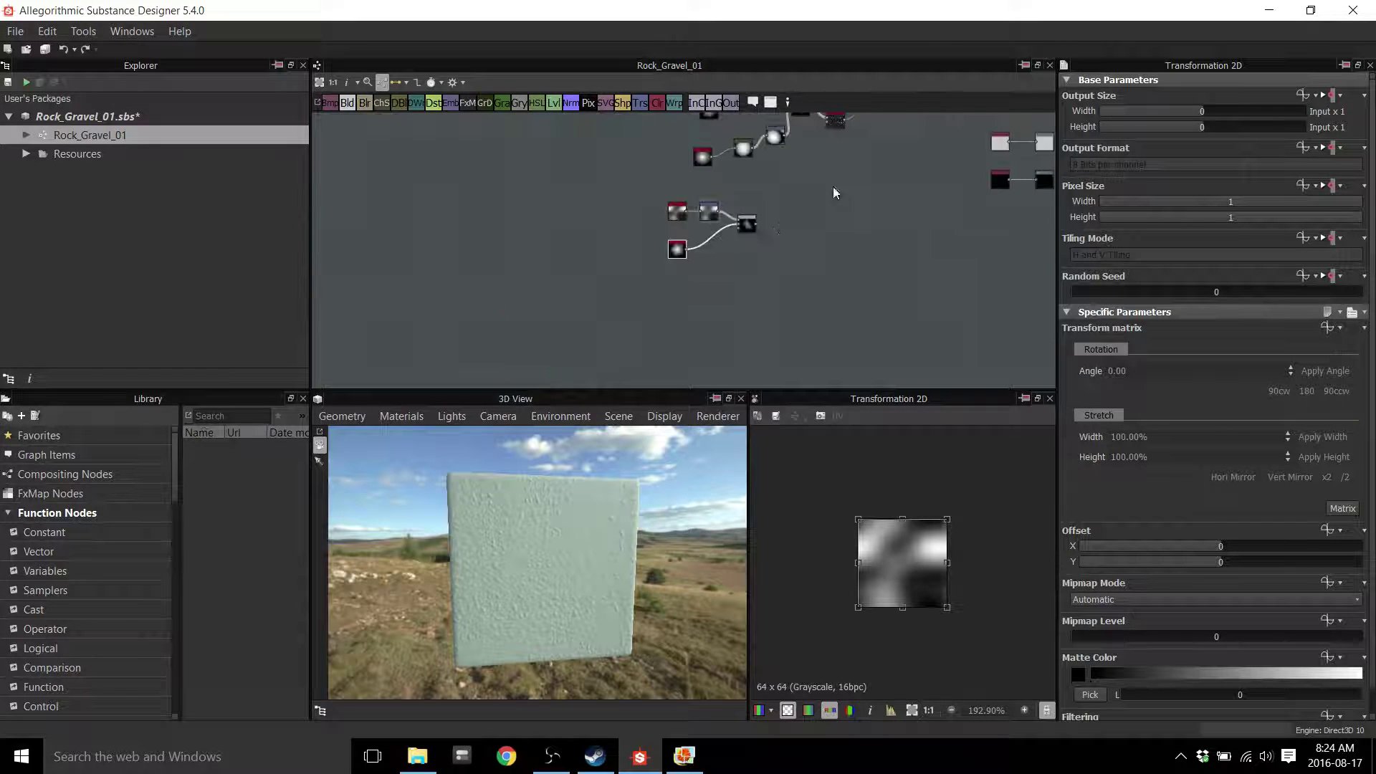
scroll(679, 301, up, 4)
middle_drag(583, 289, 639, 267)
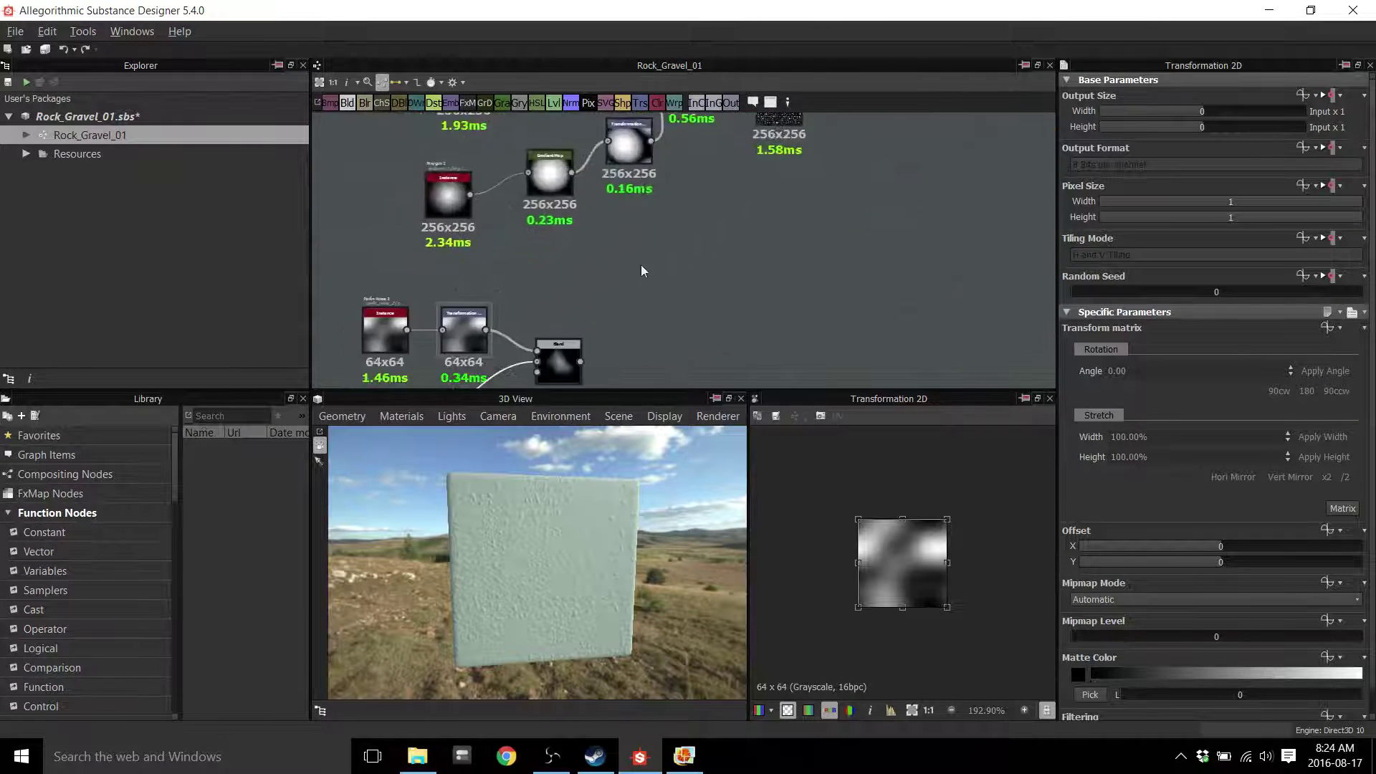
scroll(638, 263, down, 3)
scroll(623, 316, up, 4)
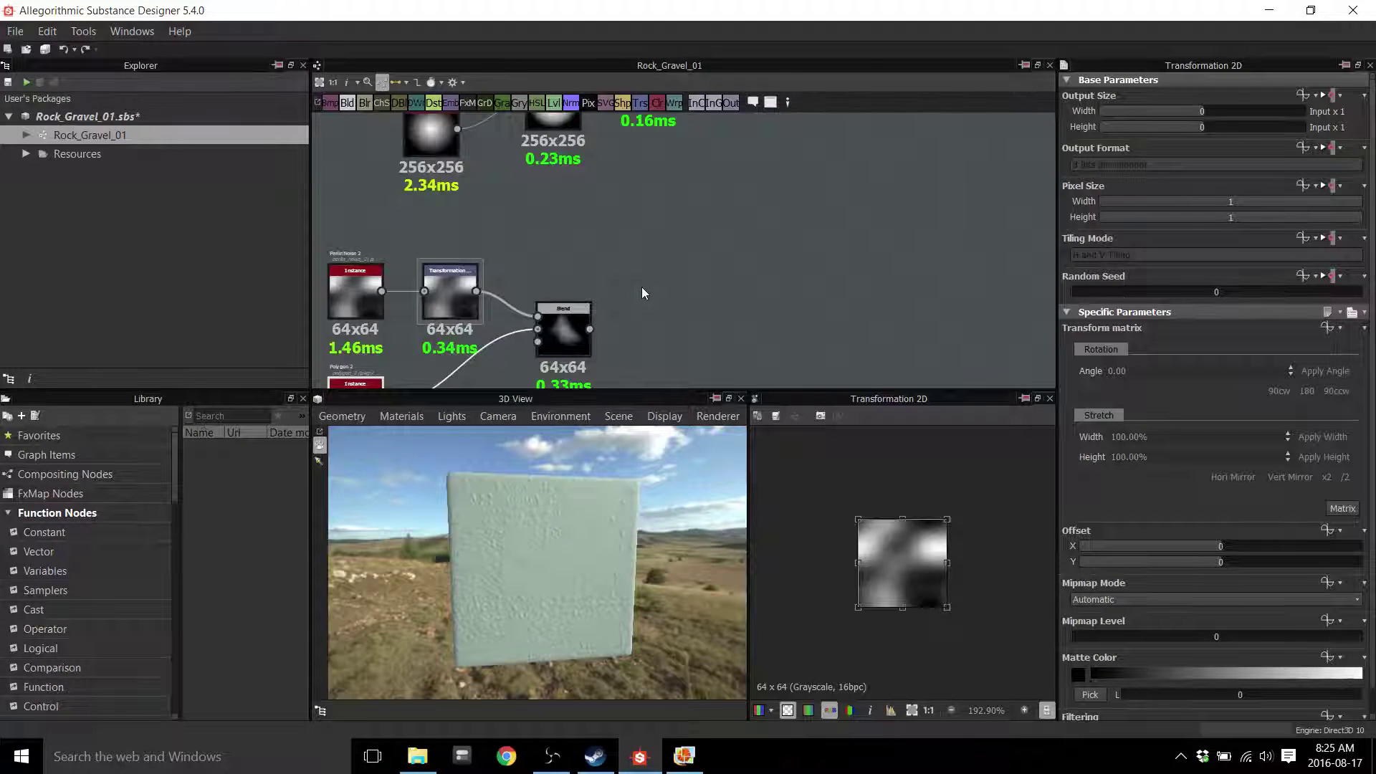
scroll(727, 243, down, 3)
middle_drag(739, 247, 618, 295)
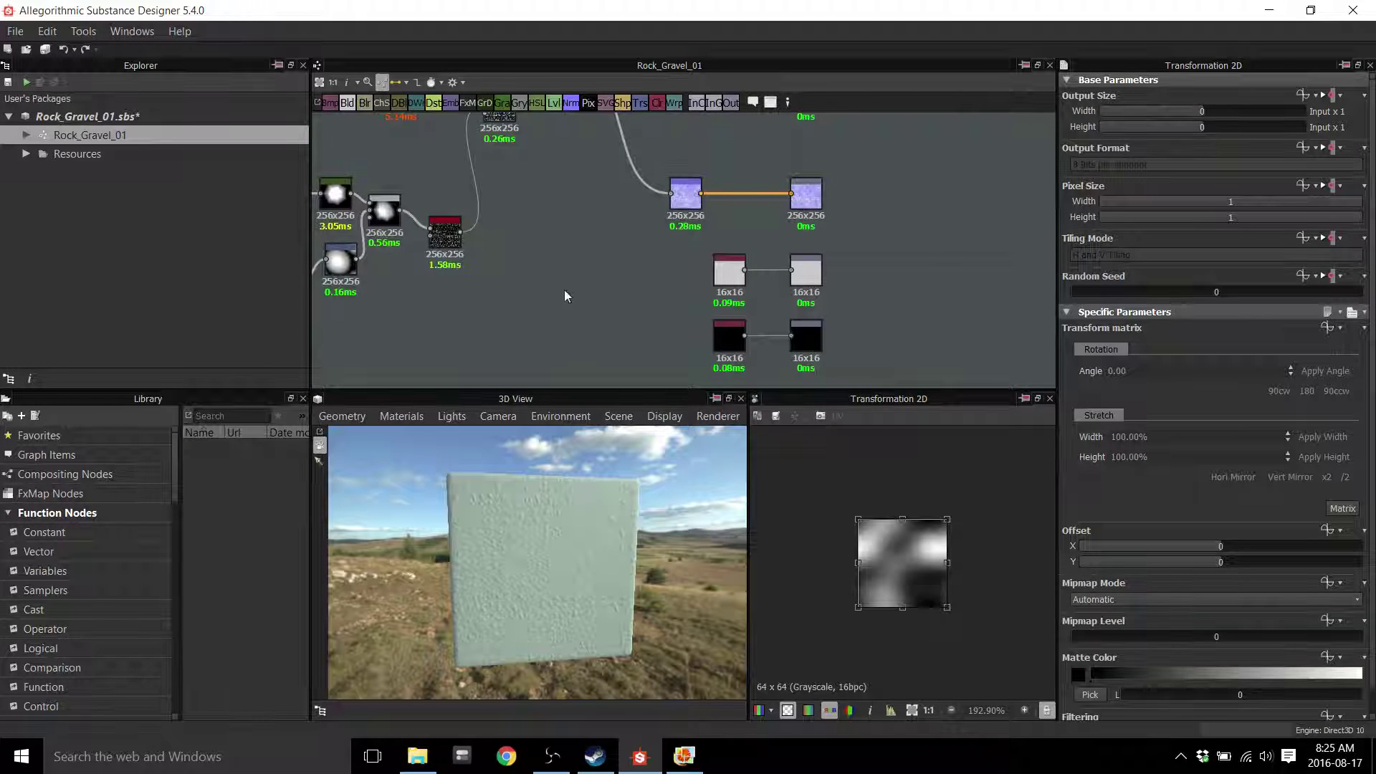
middle_drag(365, 384, 642, 251)
middle_drag(787, 219, 642, 269)
scroll(642, 269, down, 1)
scroll(642, 269, down, 2)
drag(642, 248, 638, 307)
scroll(639, 308, up, 3)
middle_drag(655, 283, 703, 438)
click(584, 243)
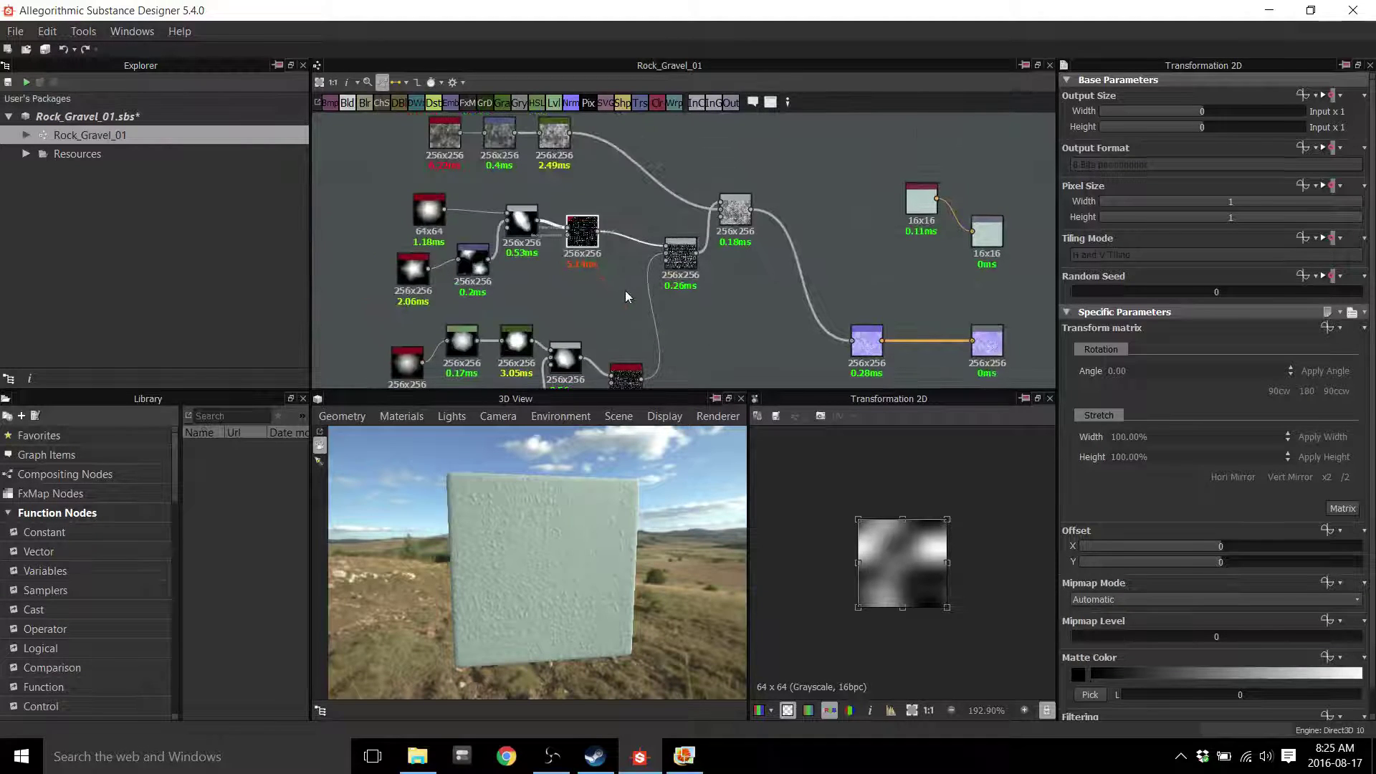
double_click(584, 243)
scroll(621, 290, up, 2)
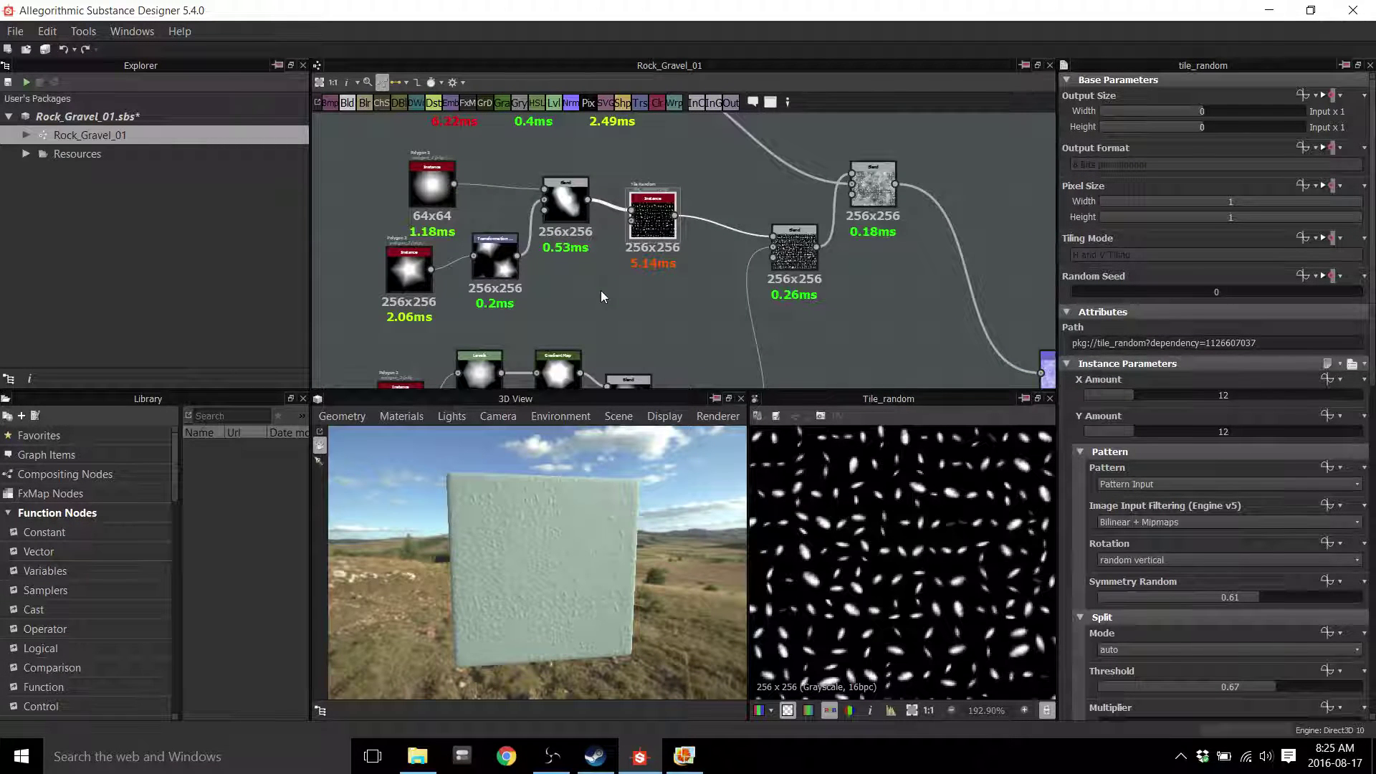
Preview the BnW Spots 1 node, try switching its output size to Absolute, and undo the change
middle_drag(615, 284, 623, 365)
middle_drag(510, 257, 550, 332)
double_click(487, 229)
scroll(539, 278, up, 3)
scroll(552, 294, up, 2)
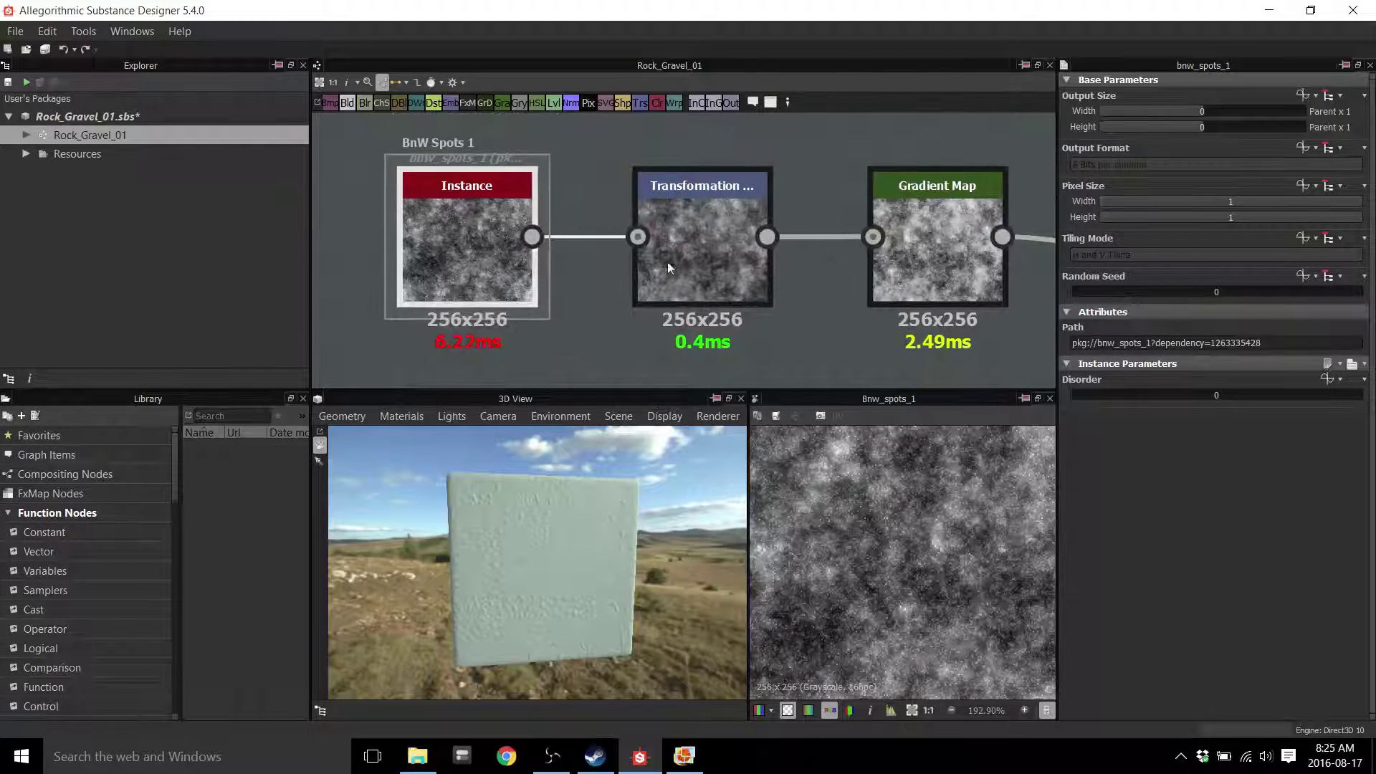
click(1333, 98)
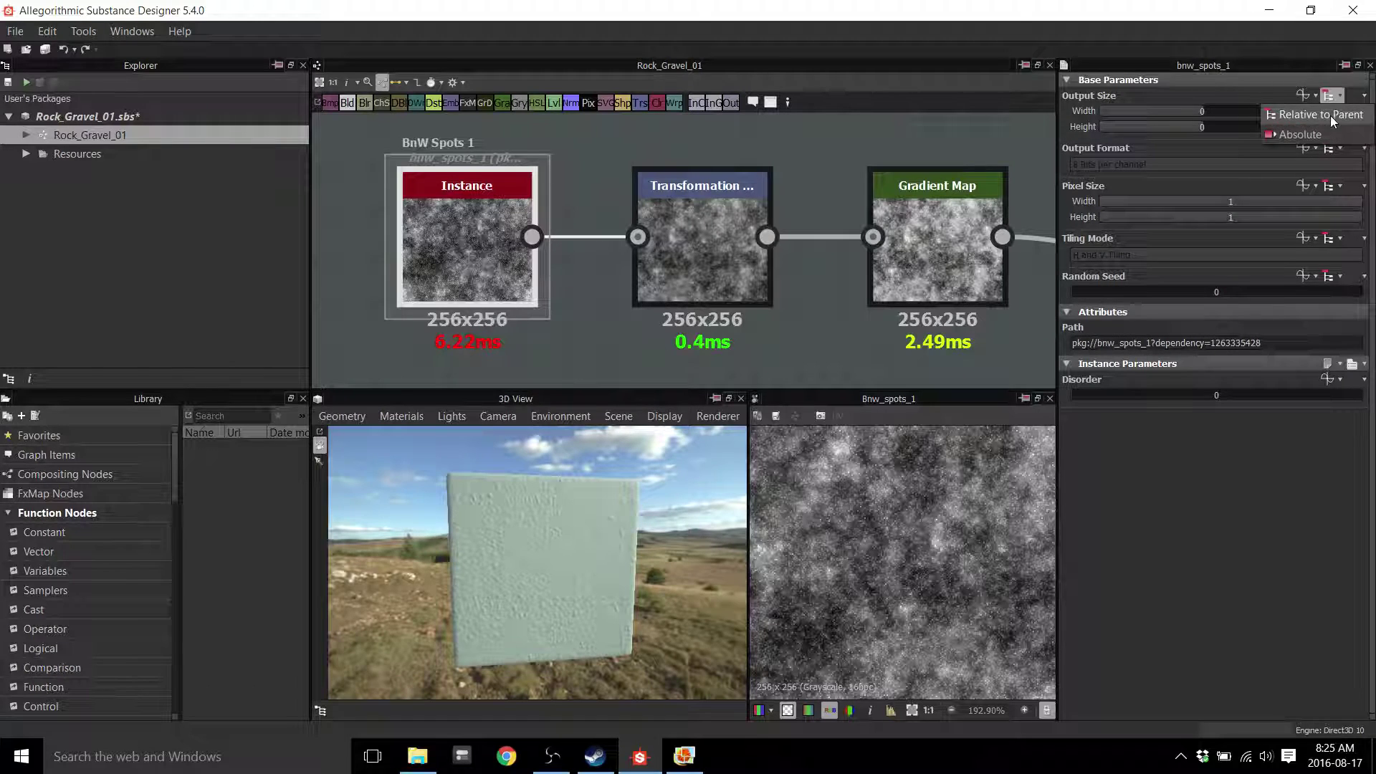
click(1327, 130)
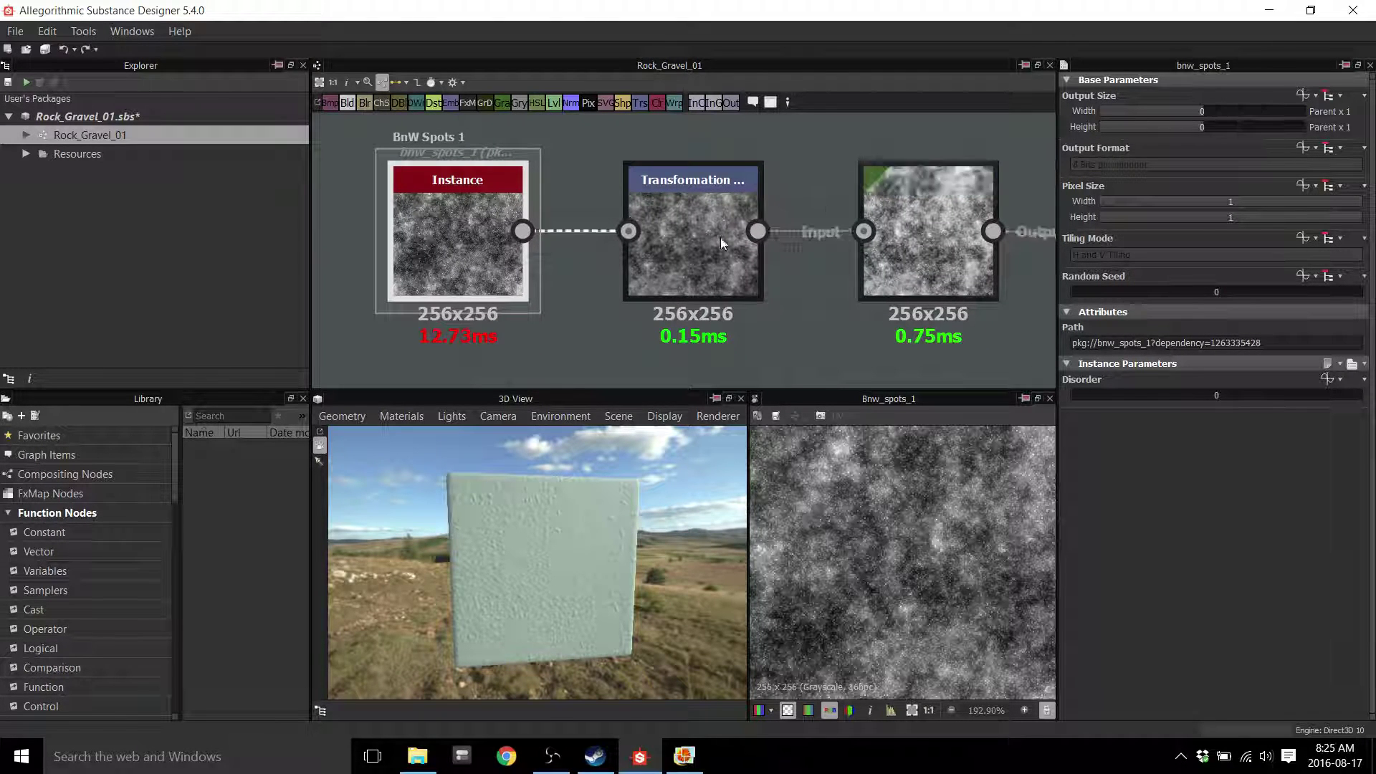
key(ctrl+z)
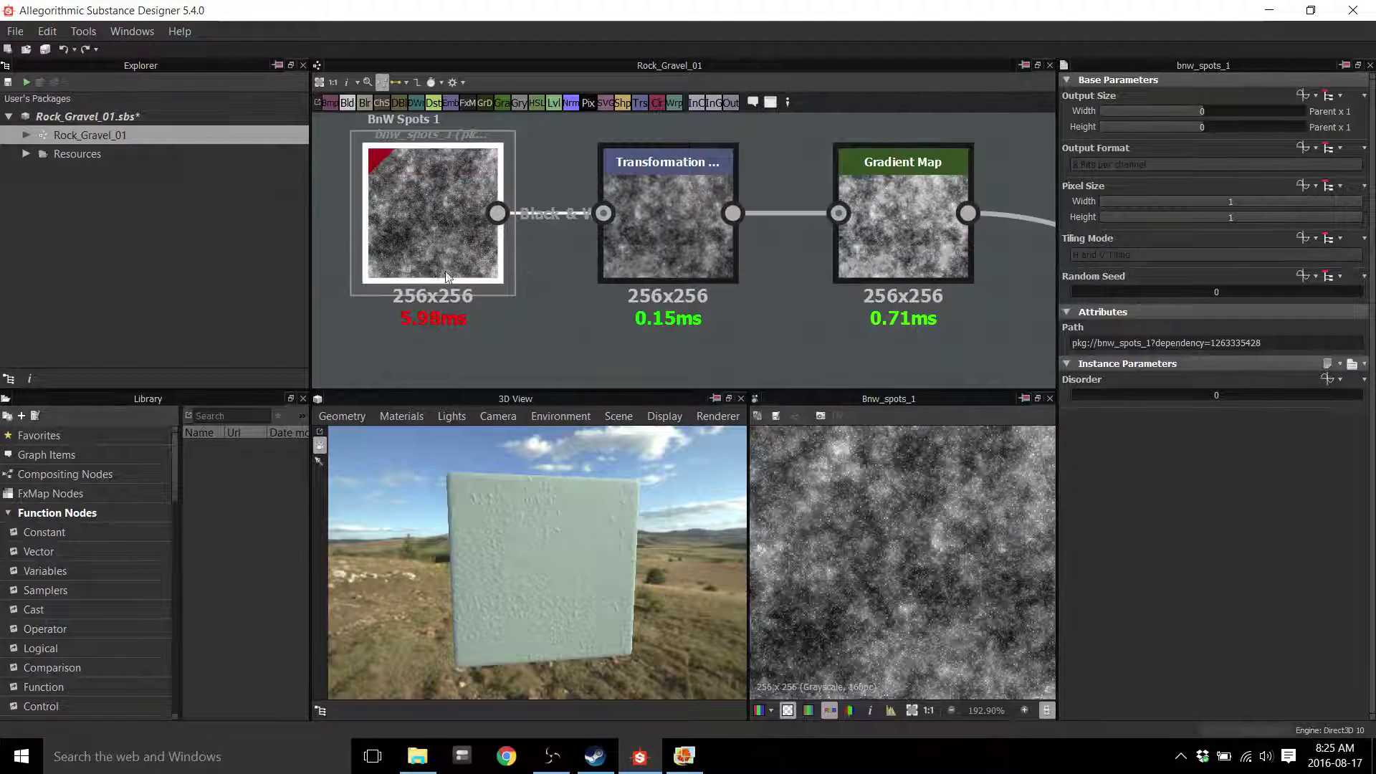
mouse_move(423, 257)
mouse_down()
mouse_move(470, 258)
mouse_move(439, 260)
mouse_up()
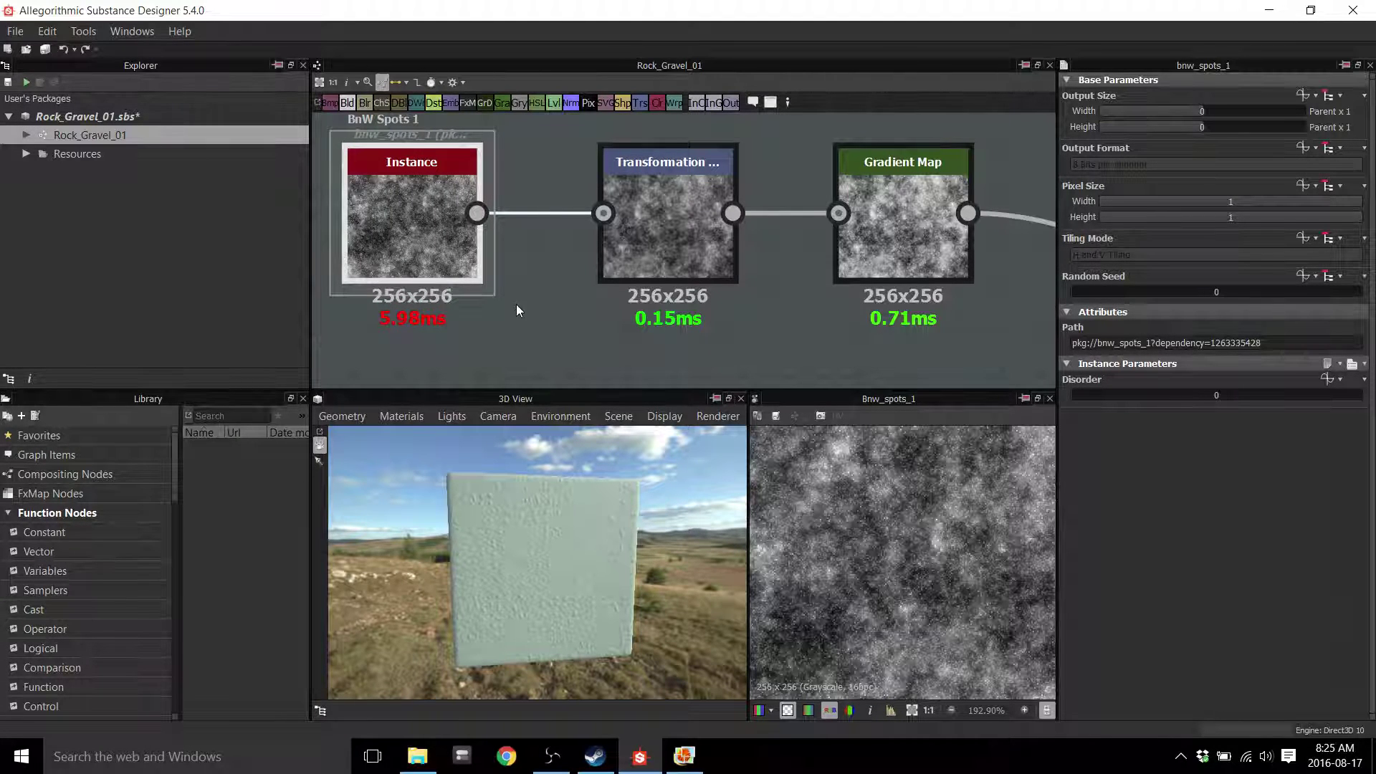
Return to the test nodes, preview their Blend enlarged, and check its output size inheritance options
scroll(541, 322, down, 5)
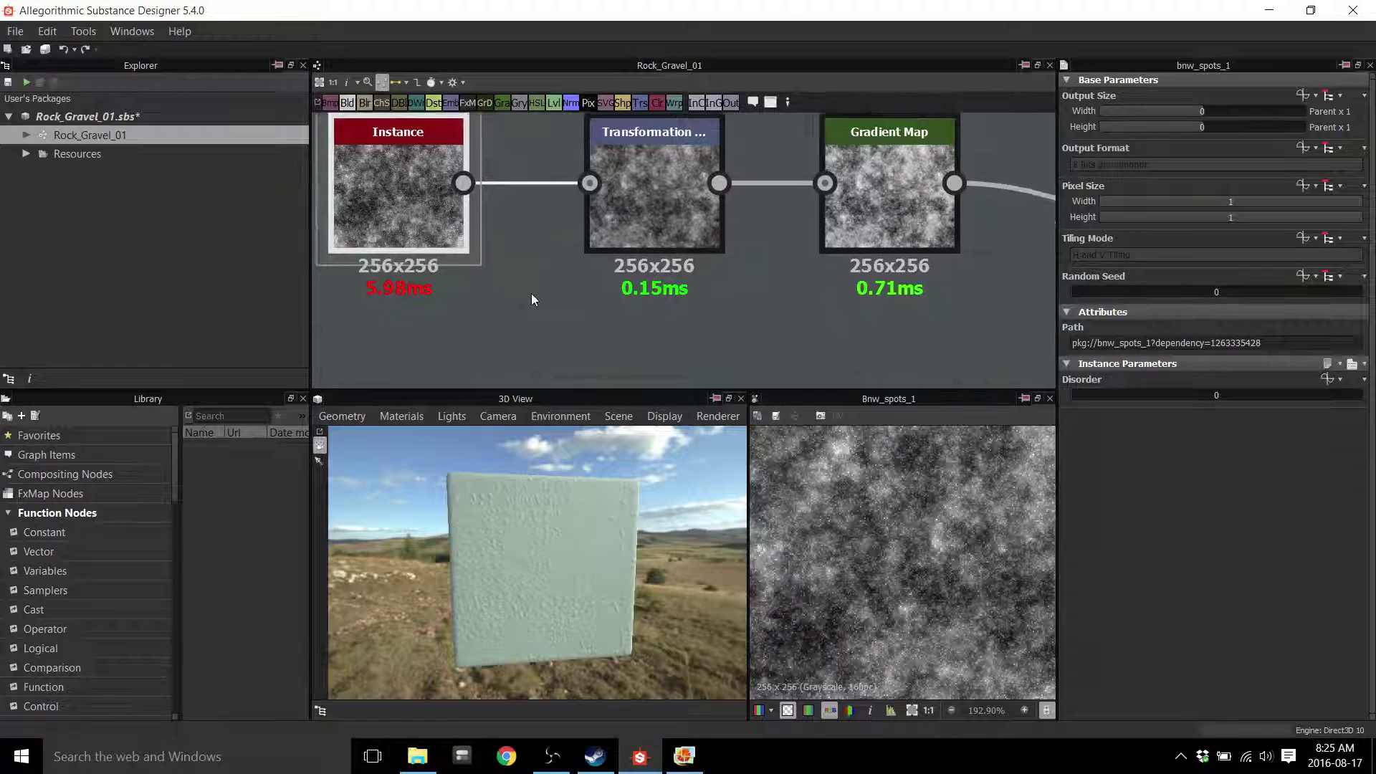
mouse_move(547, 329)
middle_down()
mouse_move(555, 213)
mouse_move(574, 266)
middle_up()
middle_drag(650, 310, 645, 223)
mouse_move(639, 378)
middle_down()
mouse_move(645, 189)
mouse_move(645, 236)
mouse_move(638, 208)
middle_up()
middle_drag(514, 346, 630, 149)
scroll(613, 258, up, 3)
middle_drag(546, 184, 599, 333)
click(706, 236)
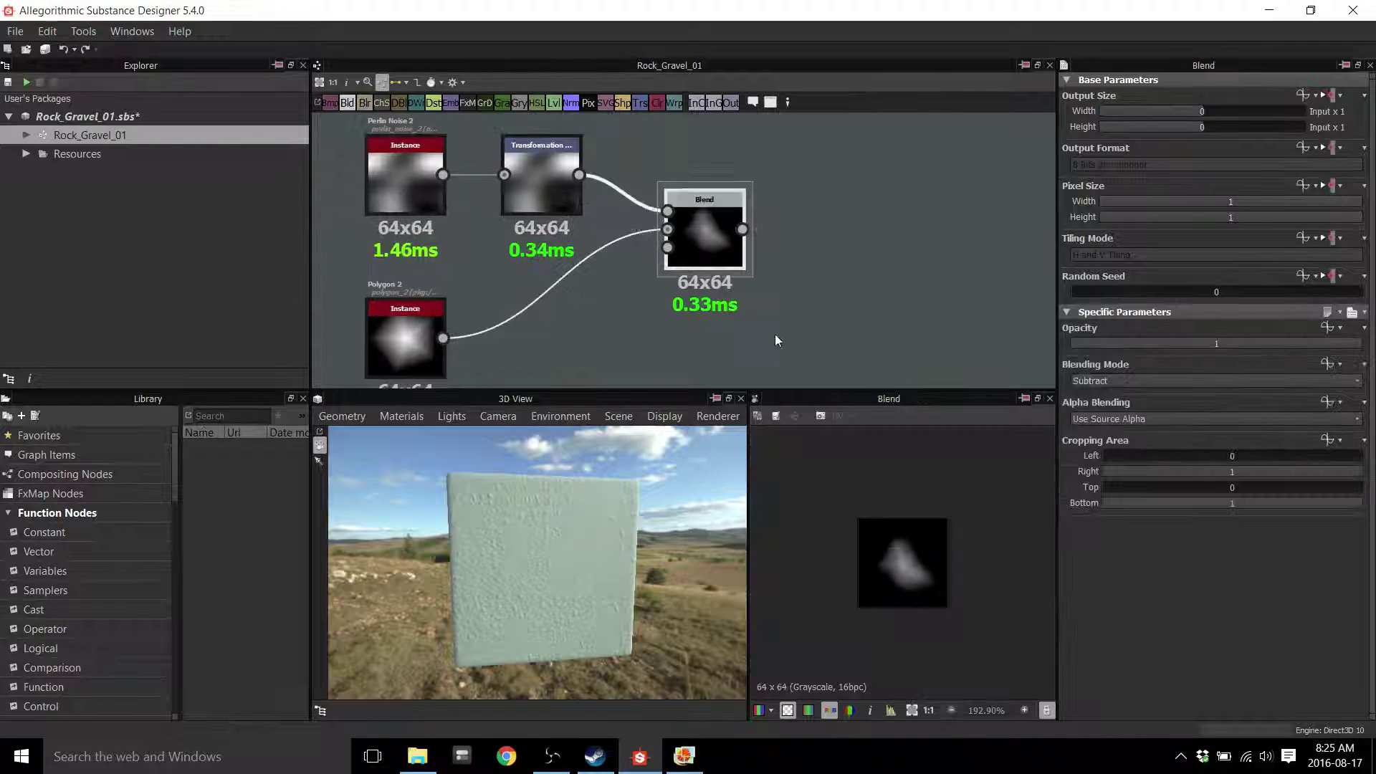
scroll(922, 531, up, 2)
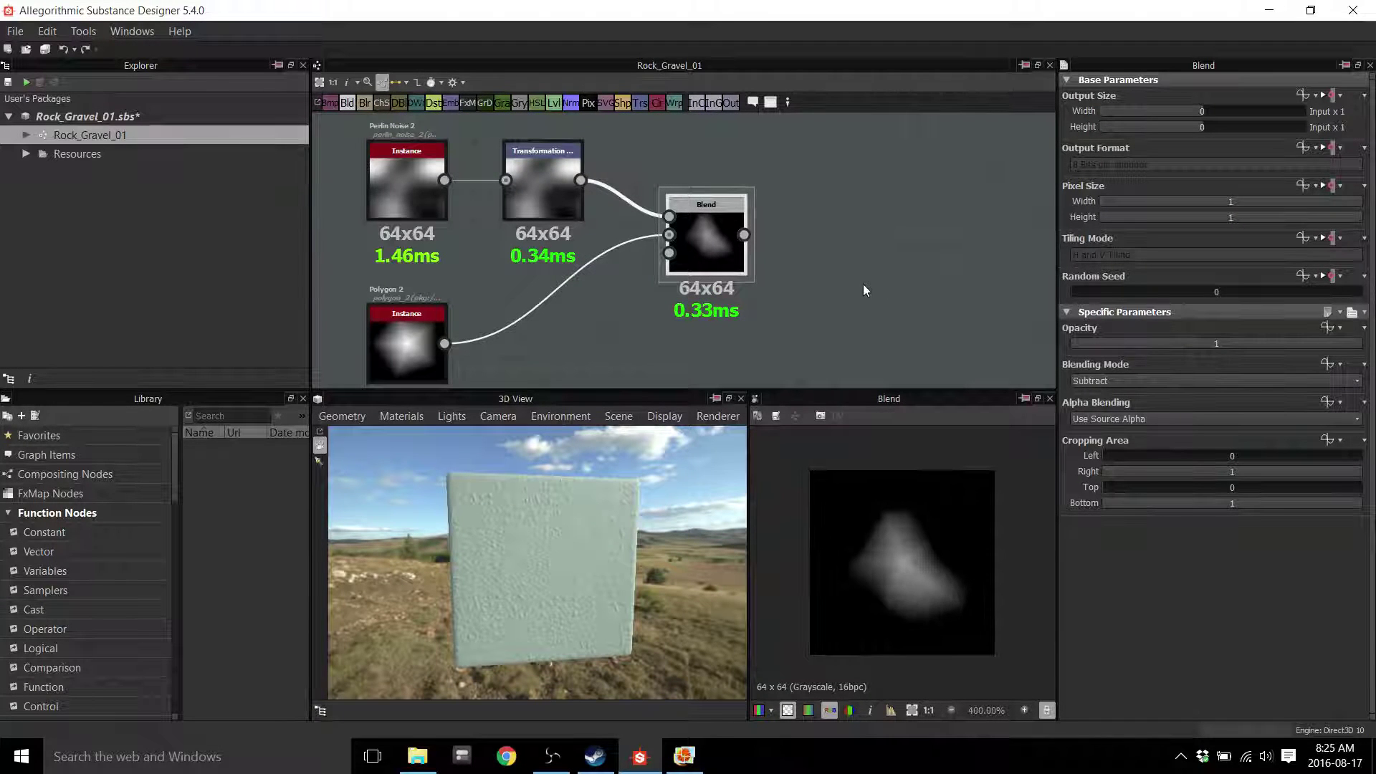
middle_drag(862, 283, 843, 283)
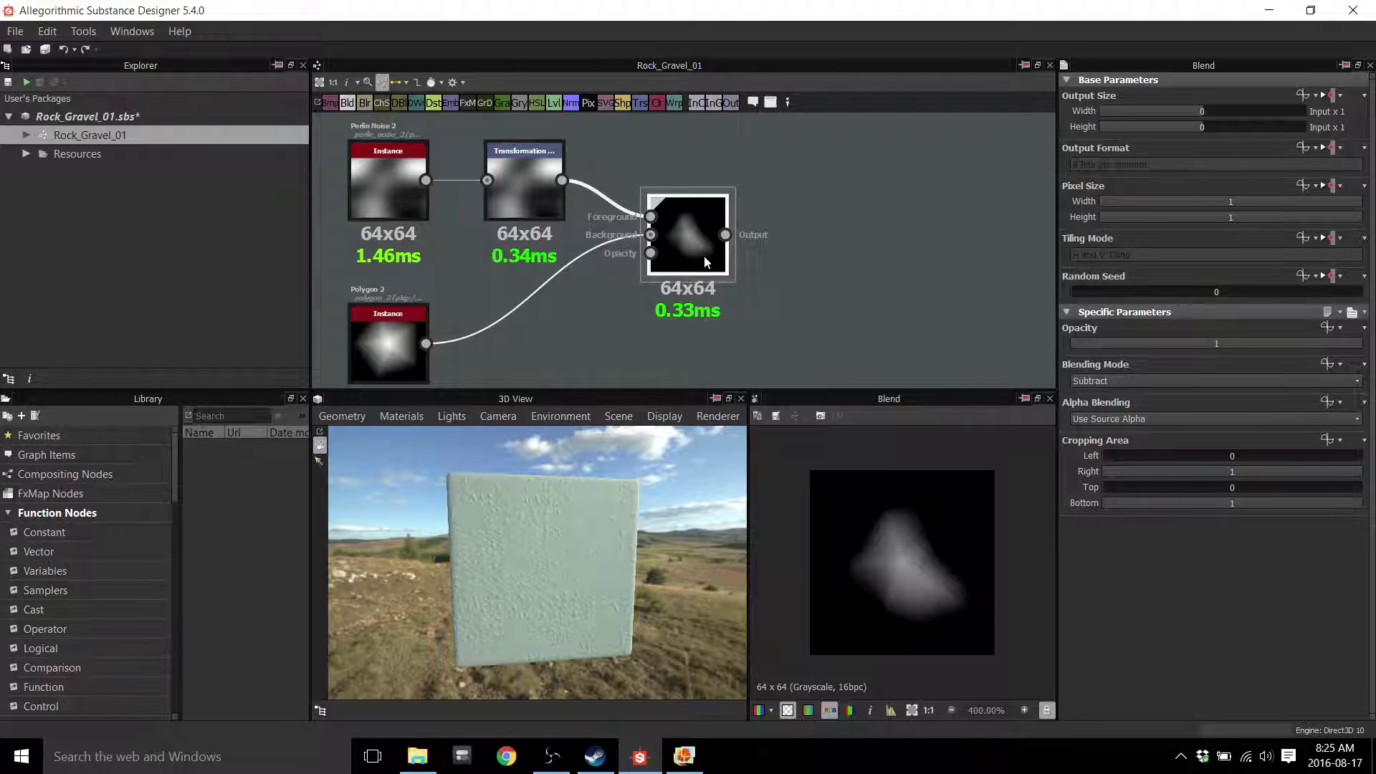
drag(710, 252, 722, 252)
click(1336, 98)
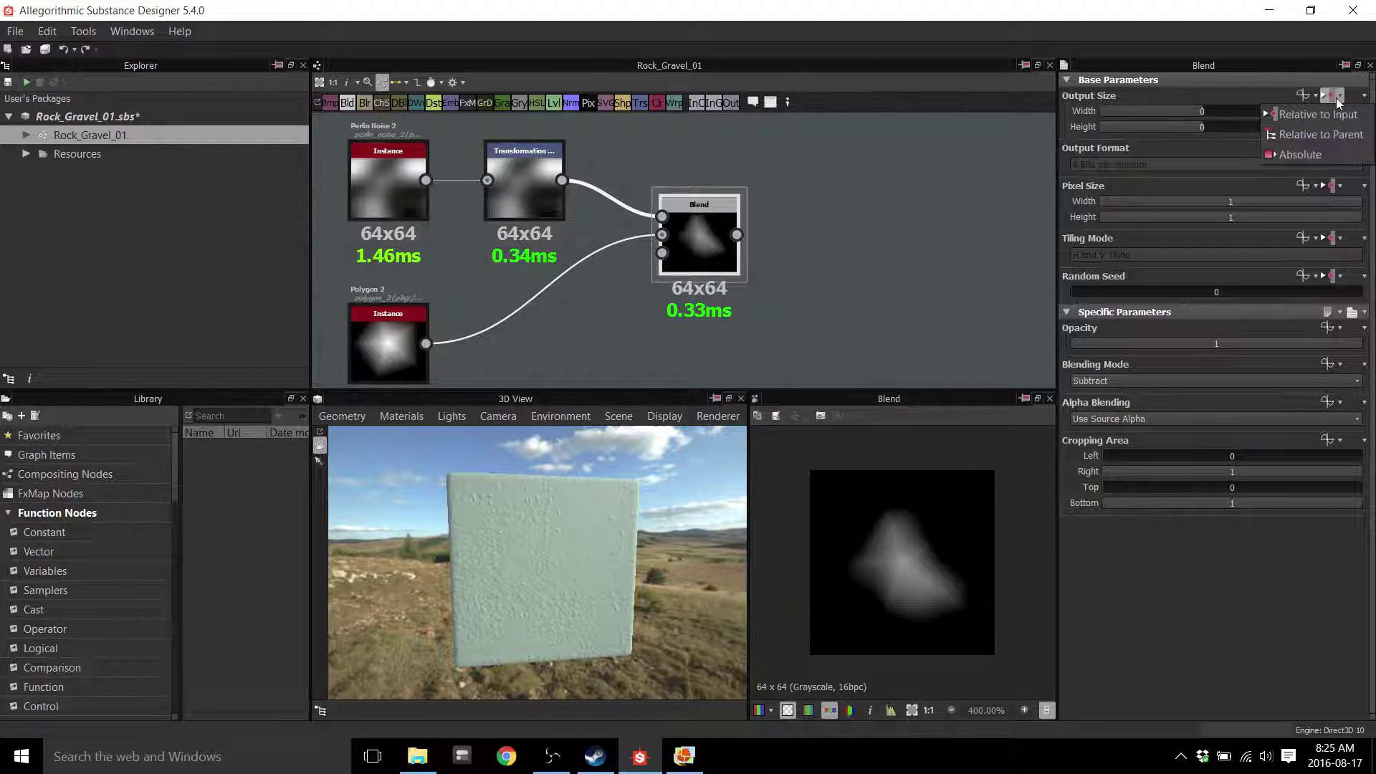
click(1327, 135)
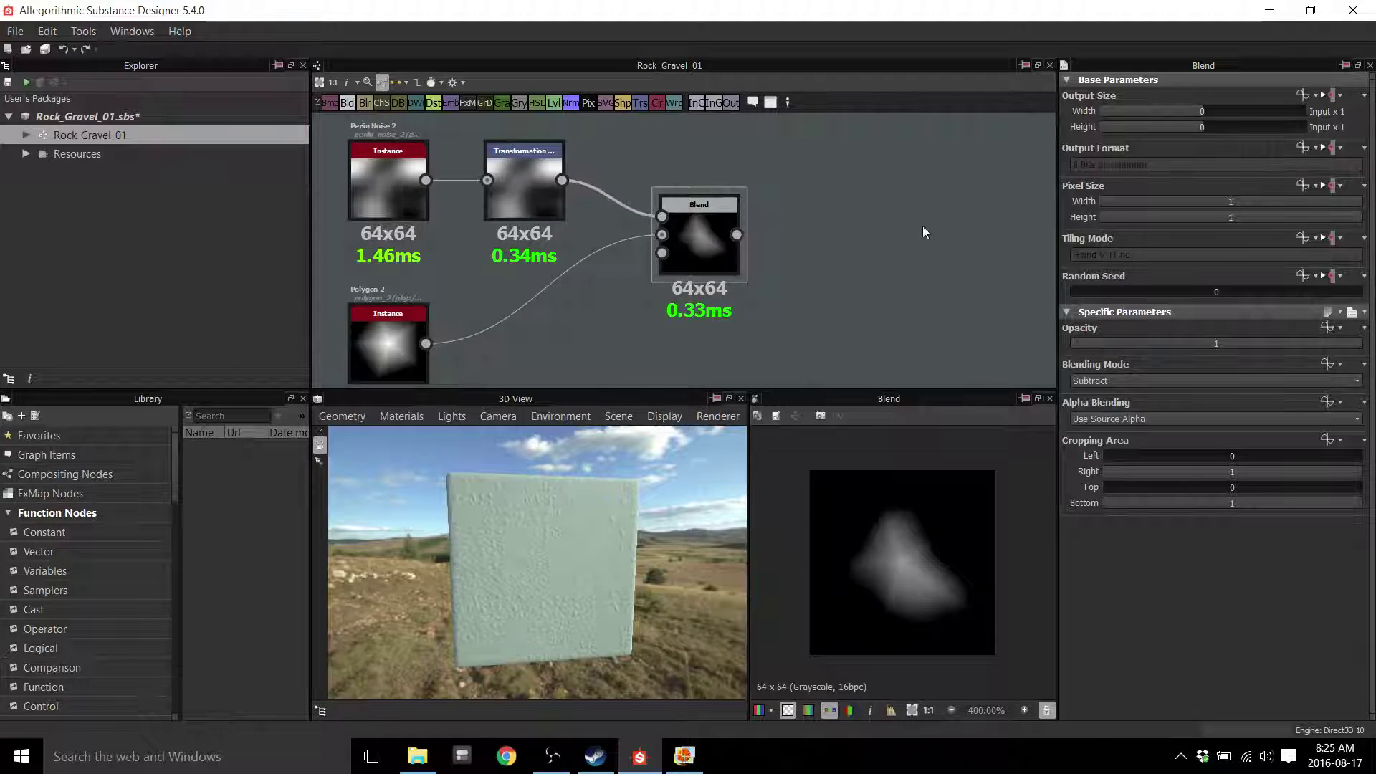
Examine the output sizes of the normal, colour and other output nodes compared with the test Blend
scroll(895, 238, down, 3)
scroll(895, 240, down, 2)
middle_drag(894, 240, 592, 276)
scroll(750, 258, up, 4)
middle_drag(802, 251, 358, 308)
middle_drag(825, 279, 820, 380)
middle_drag(806, 233, 801, 369)
middle_drag(817, 230, 816, 334)
scroll(766, 295, down, 1)
scroll(772, 290, down, 4)
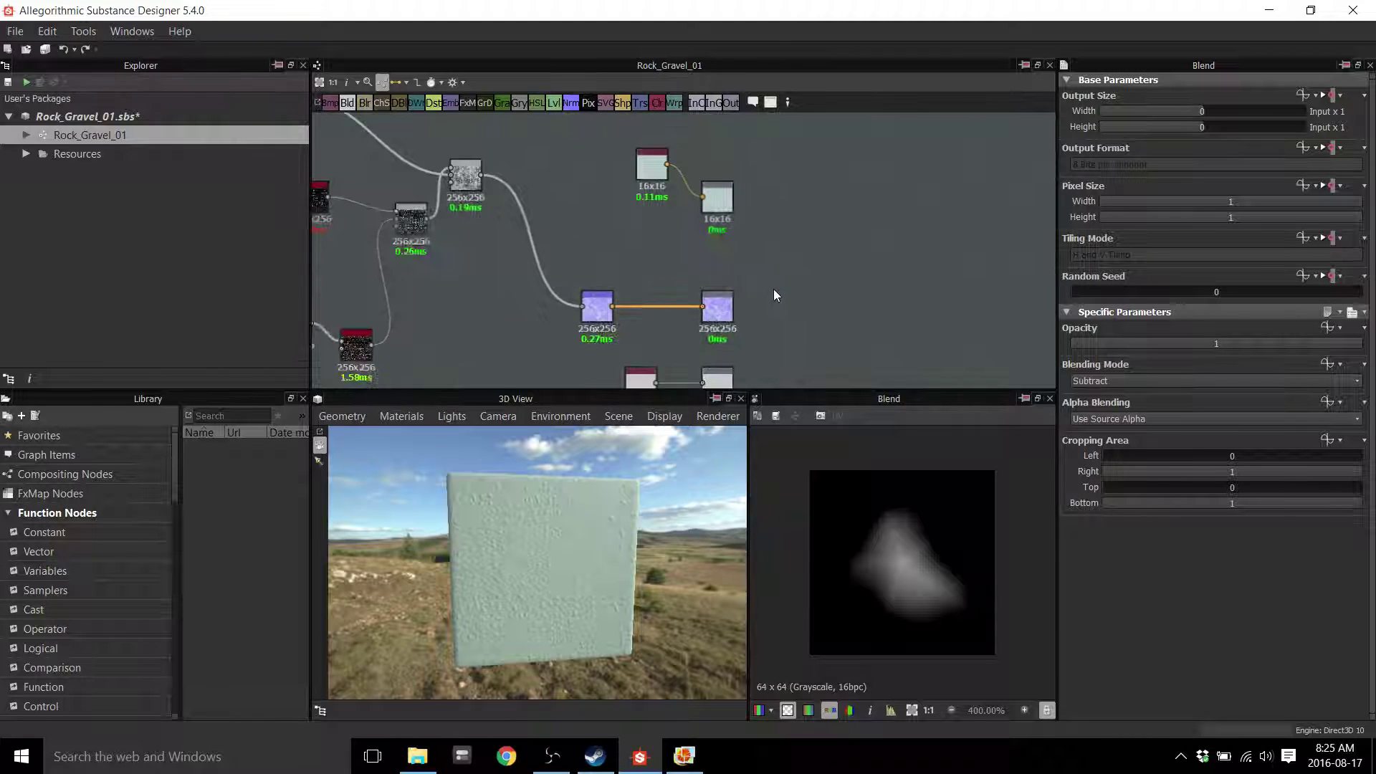
middle_drag(772, 290, 774, 187)
scroll(735, 228, down, 3)
scroll(701, 250, up, 6)
scroll(703, 251, up, 5)
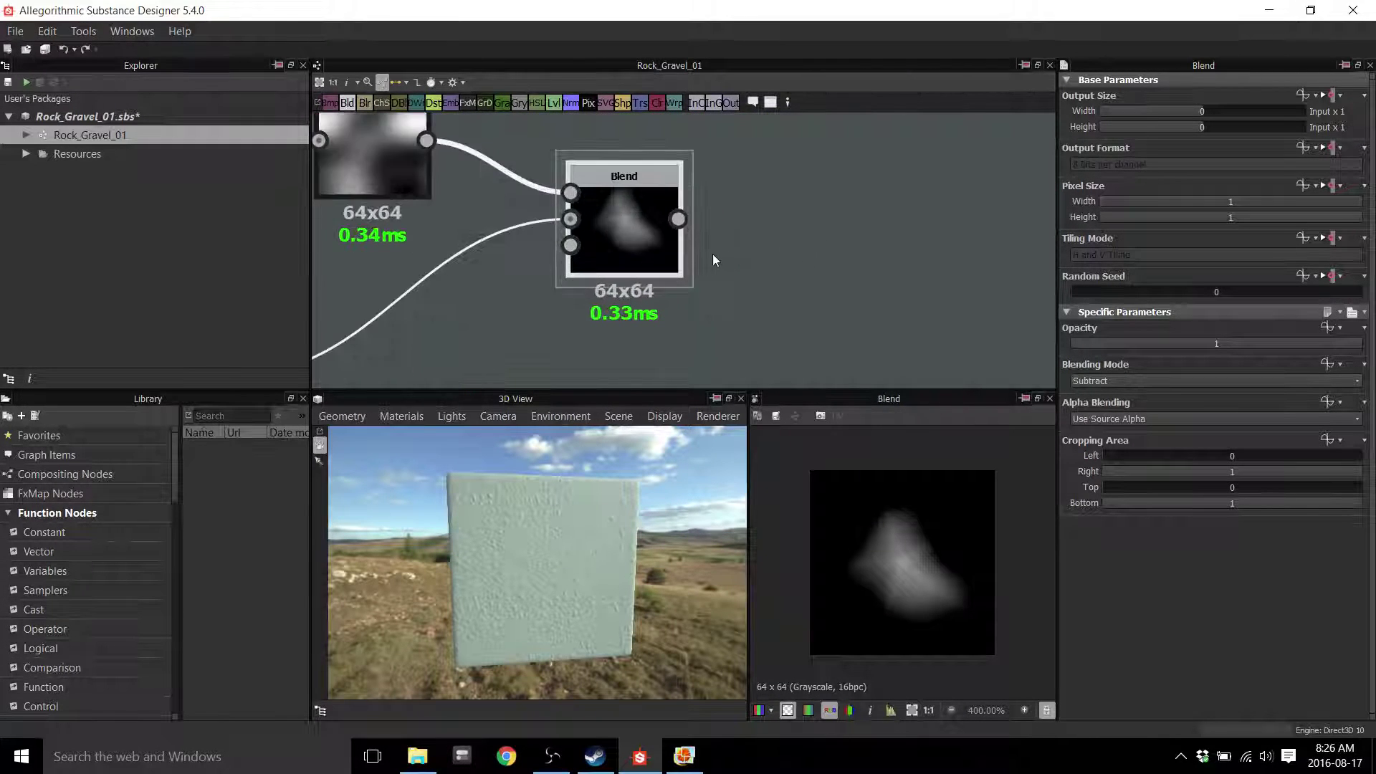
Move the test Blend farther from its inputs, try modes from Add (Linear Dodge) through Max (Lighten), and set its blending mode to Divide
middle_drag(645, 283, 673, 303)
drag(830, 269, 875, 269)
middle_drag(729, 304, 724, 234)
click(1112, 380)
click(1104, 407)
key(Down)
key(Down)
key(Down)
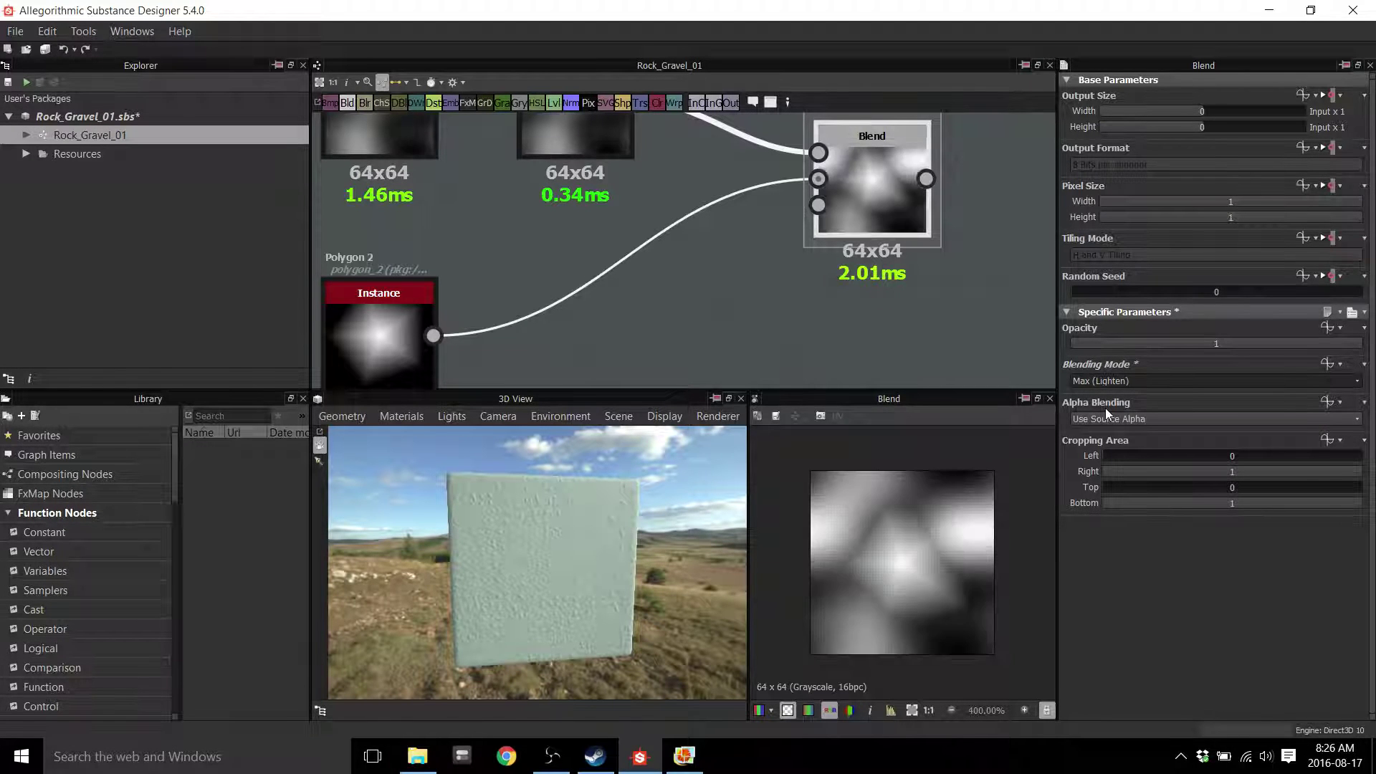
key(Up)
key(Down)
key(Down)
key(Down)
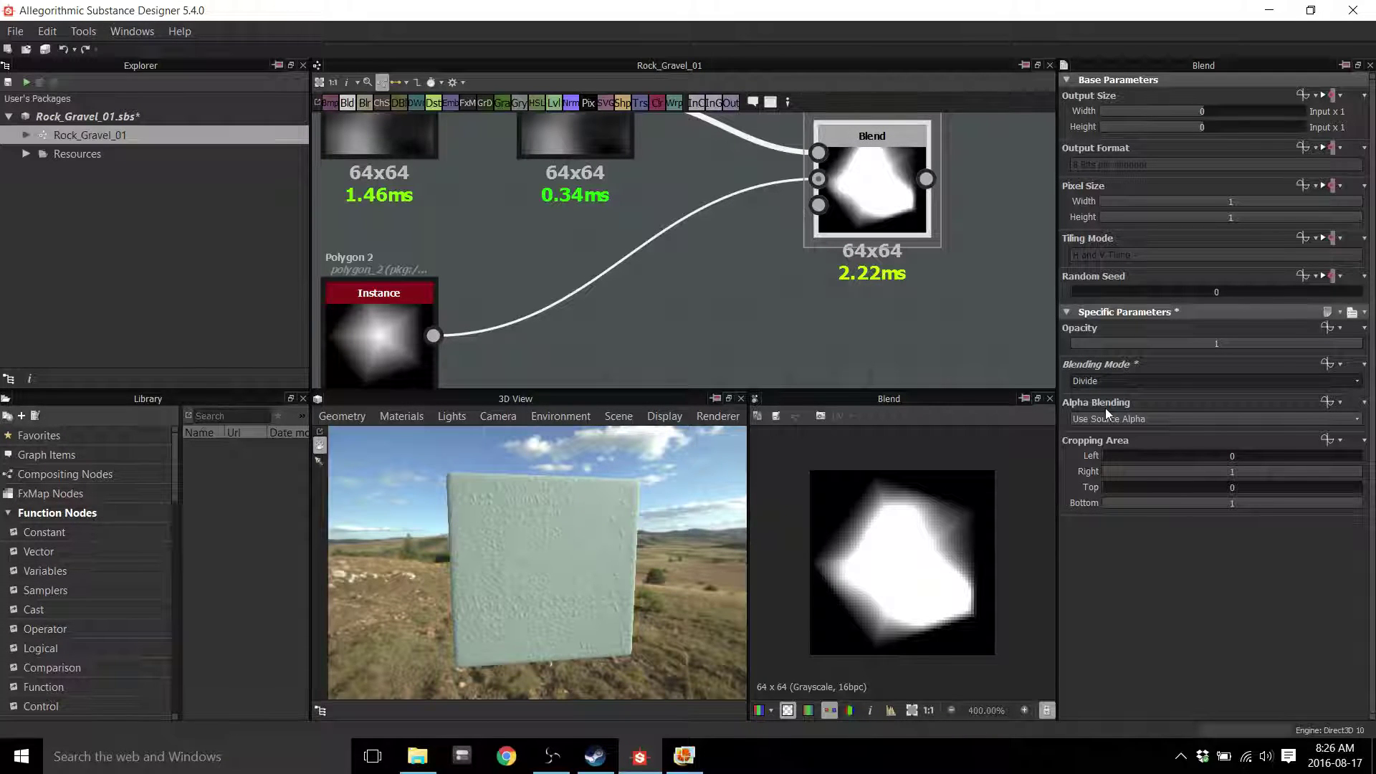
Try Screen and its neighbouring blending modes on the test Blend, and return it to Divide
key(Down)
key(Down)
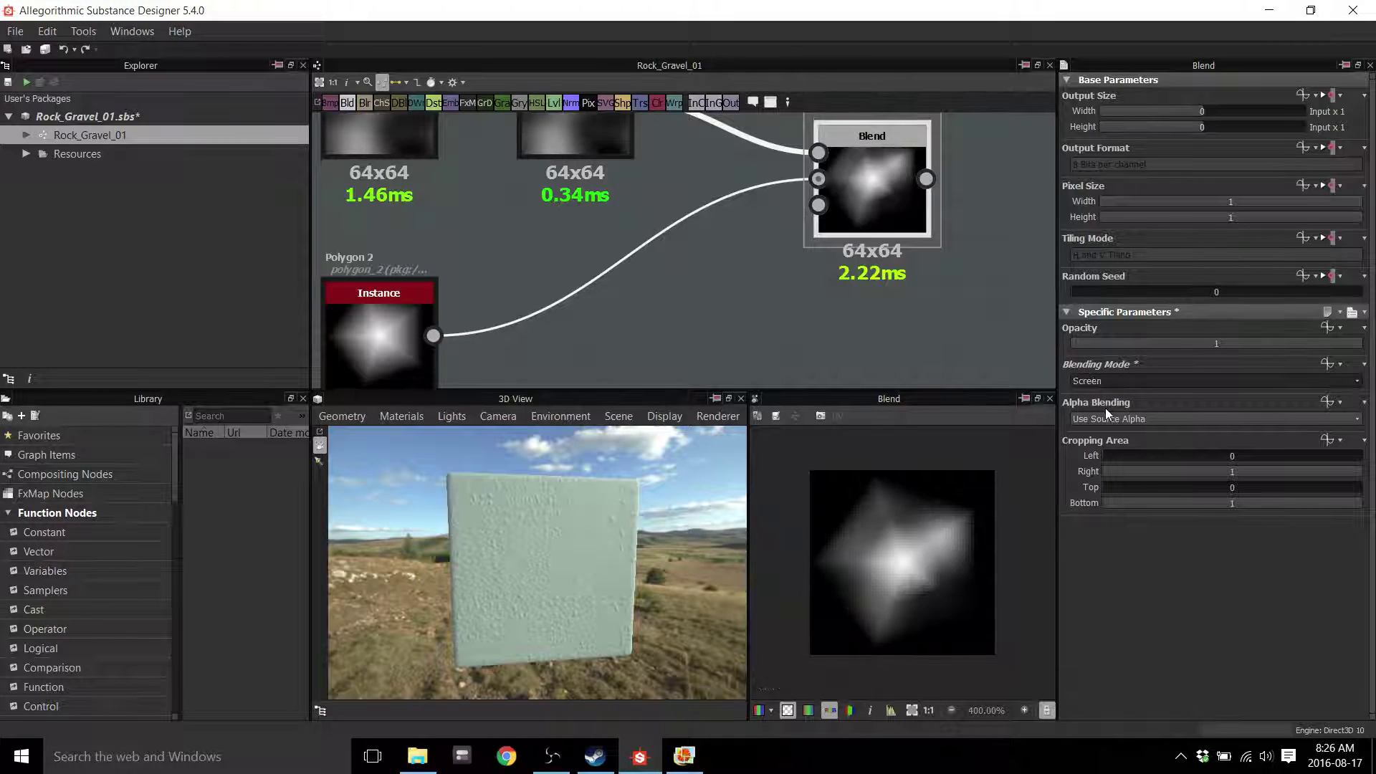
key(Down)
key(Up)
key(Up)
key(Up)
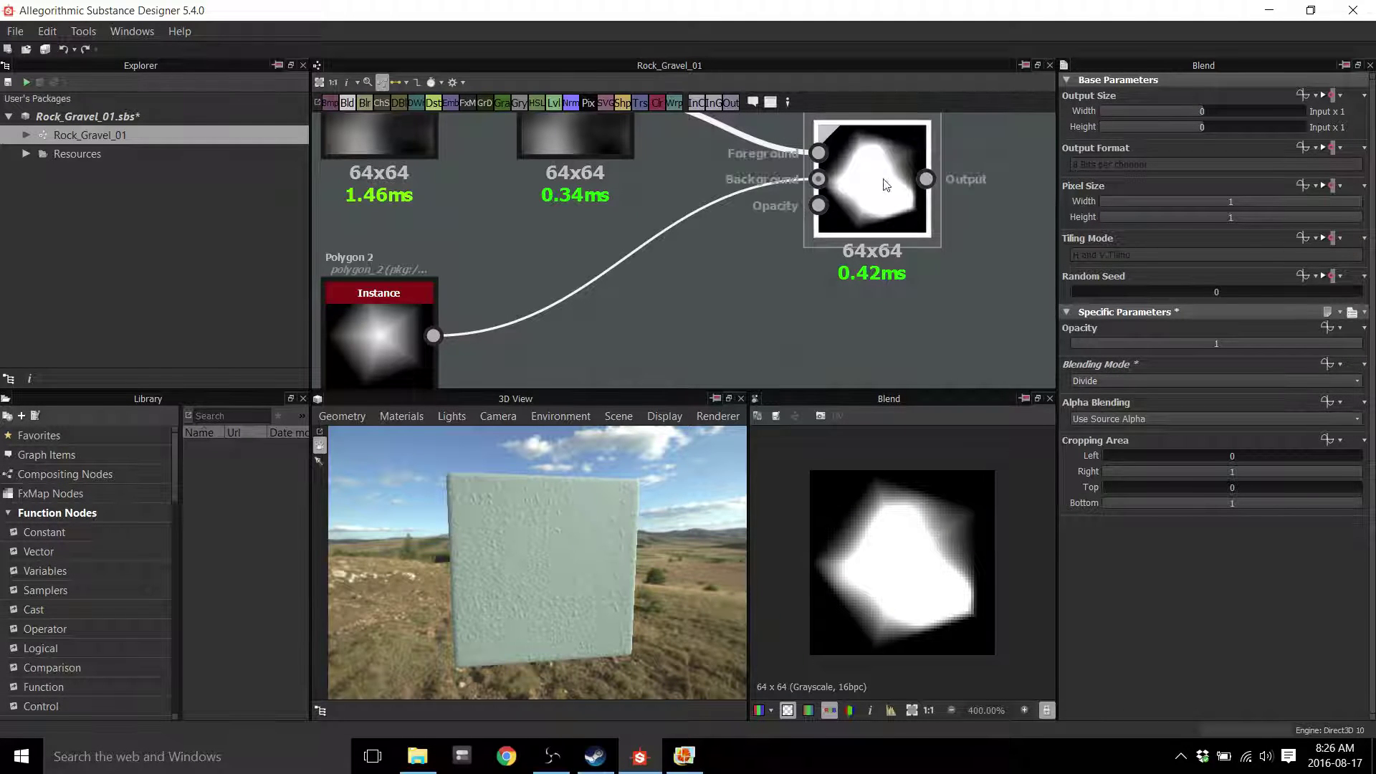
Add a Histogram Scan node to the output of the test Blend
middle_drag(879, 269, 786, 283)
scroll(787, 280, down, 2)
drag(798, 243, 768, 251)
middle_drag(853, 261, 664, 274)
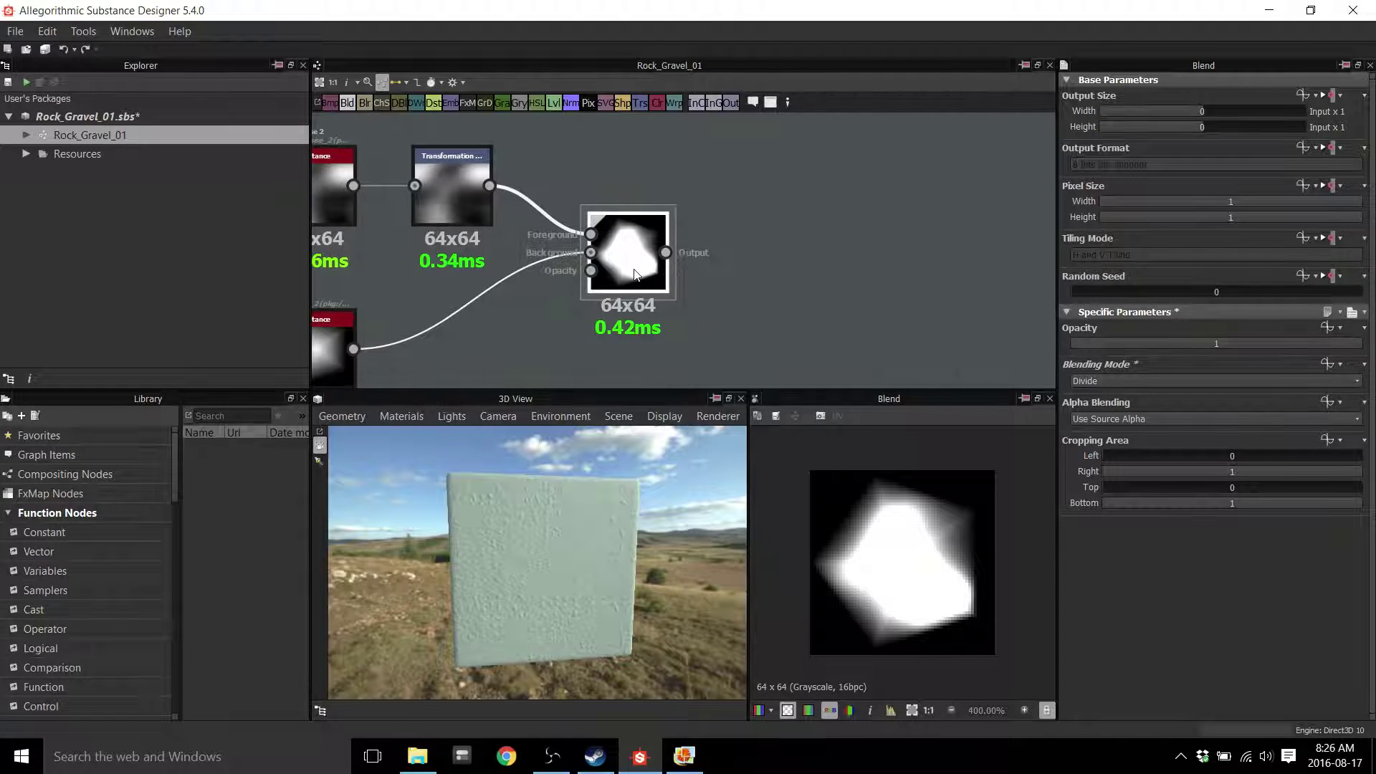
key(space)
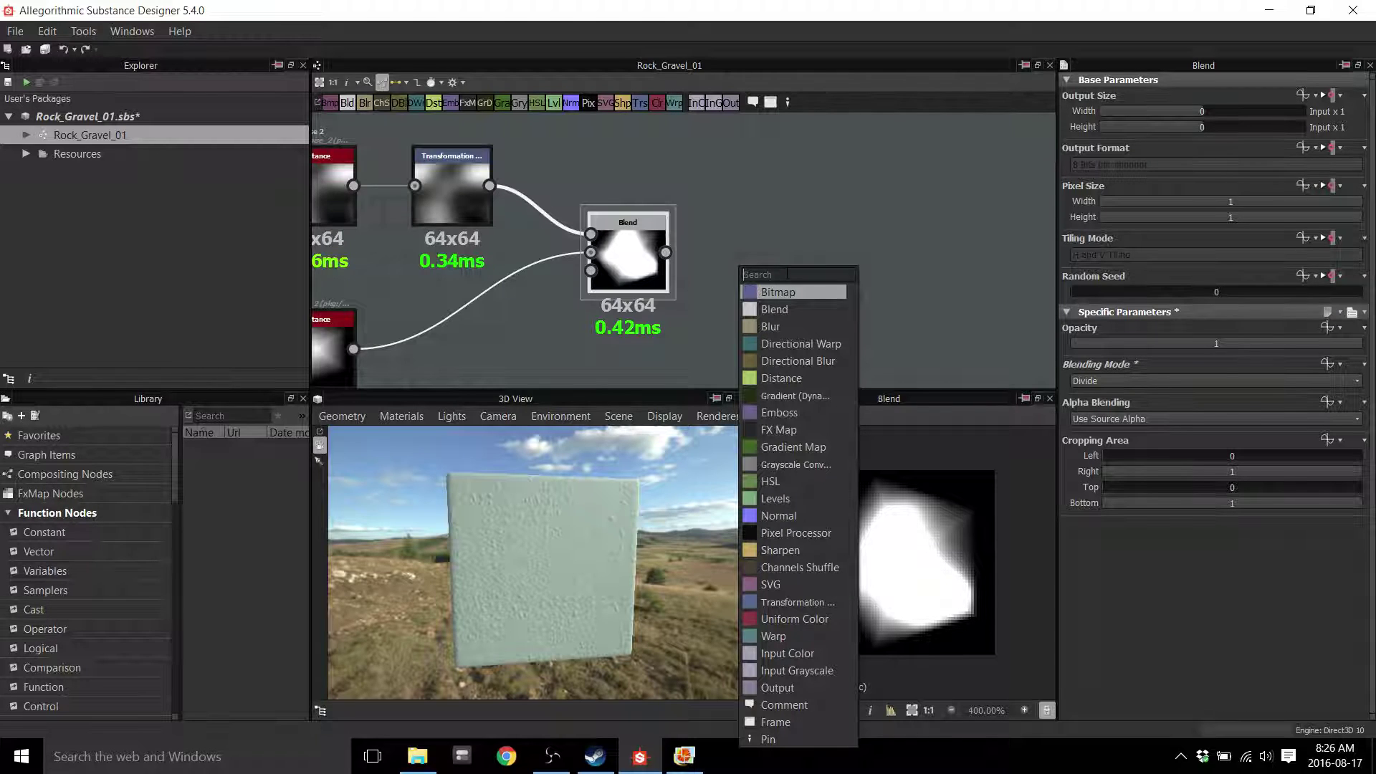
text(h)
key(BackSpace)
text(hi)
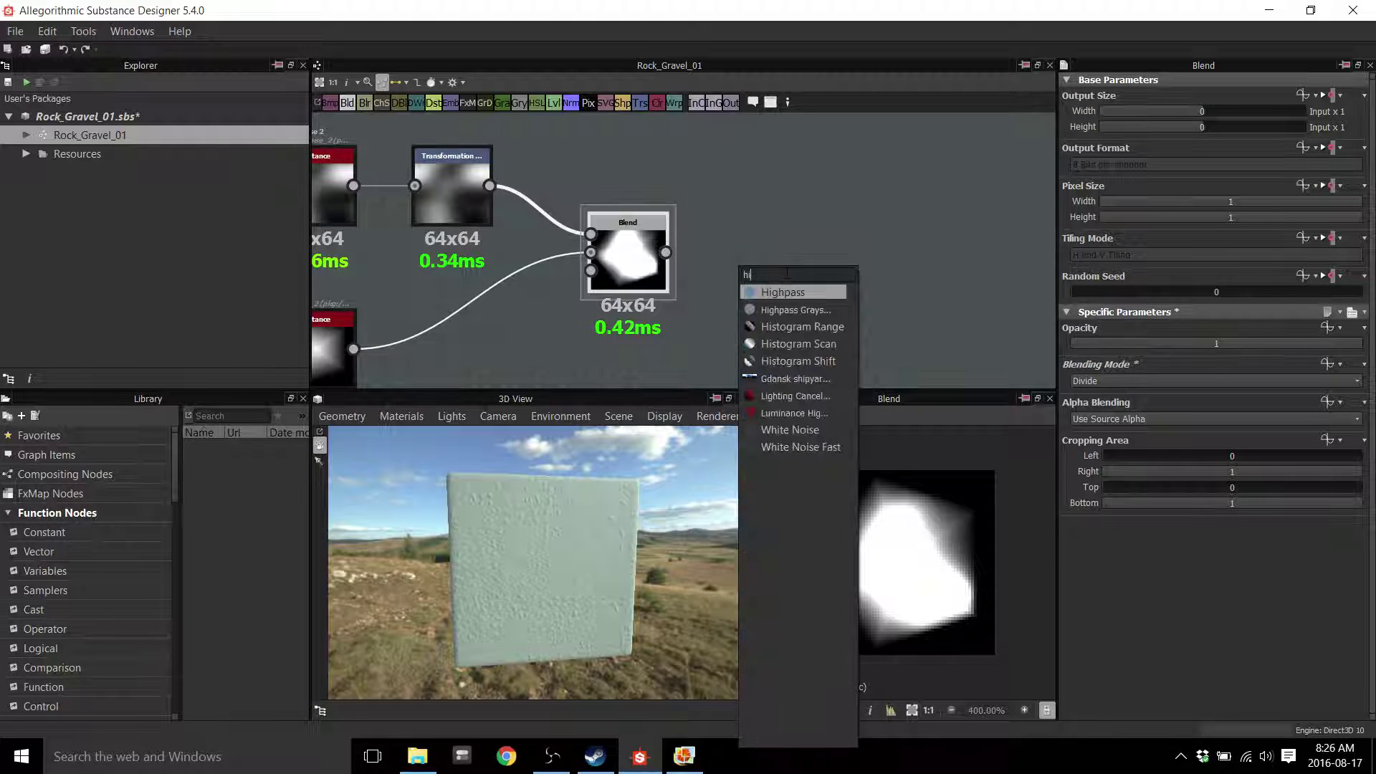
text(s)
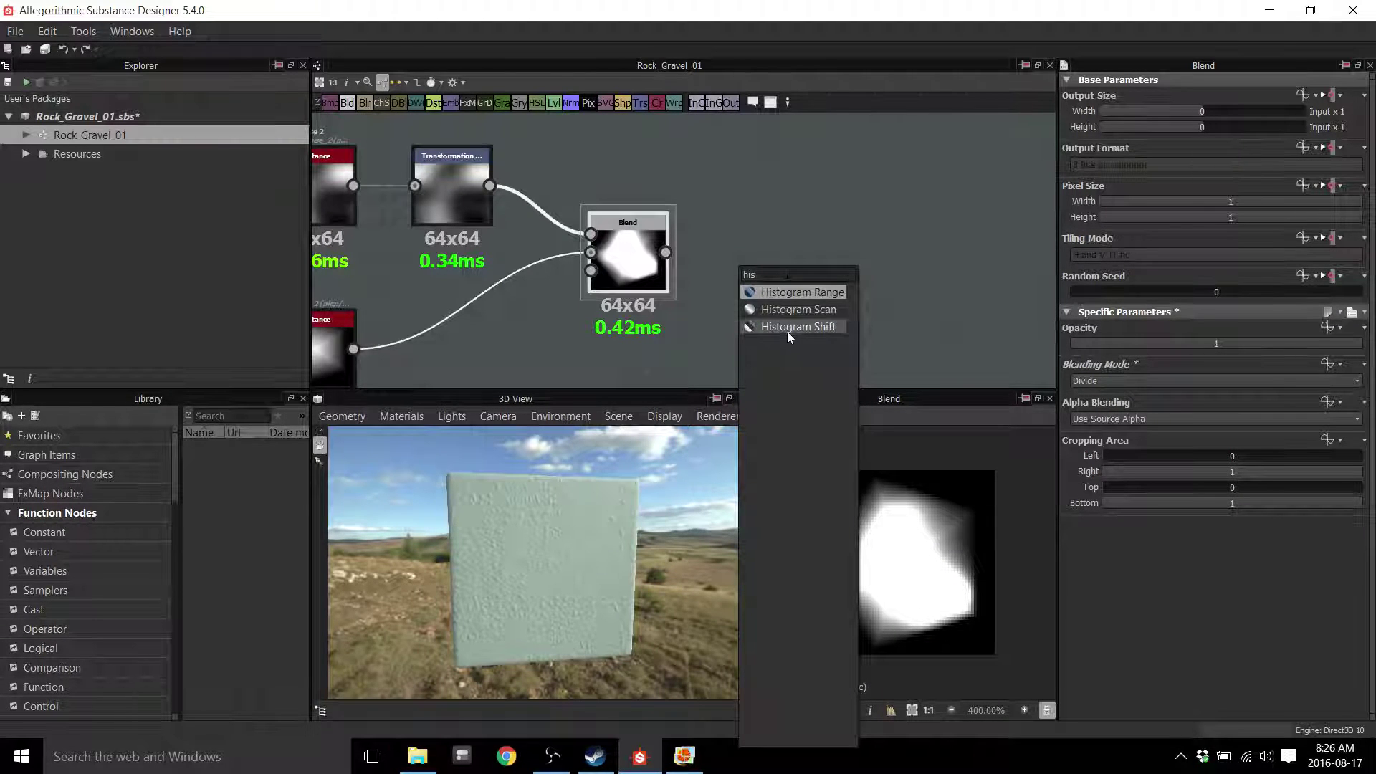
click(788, 309)
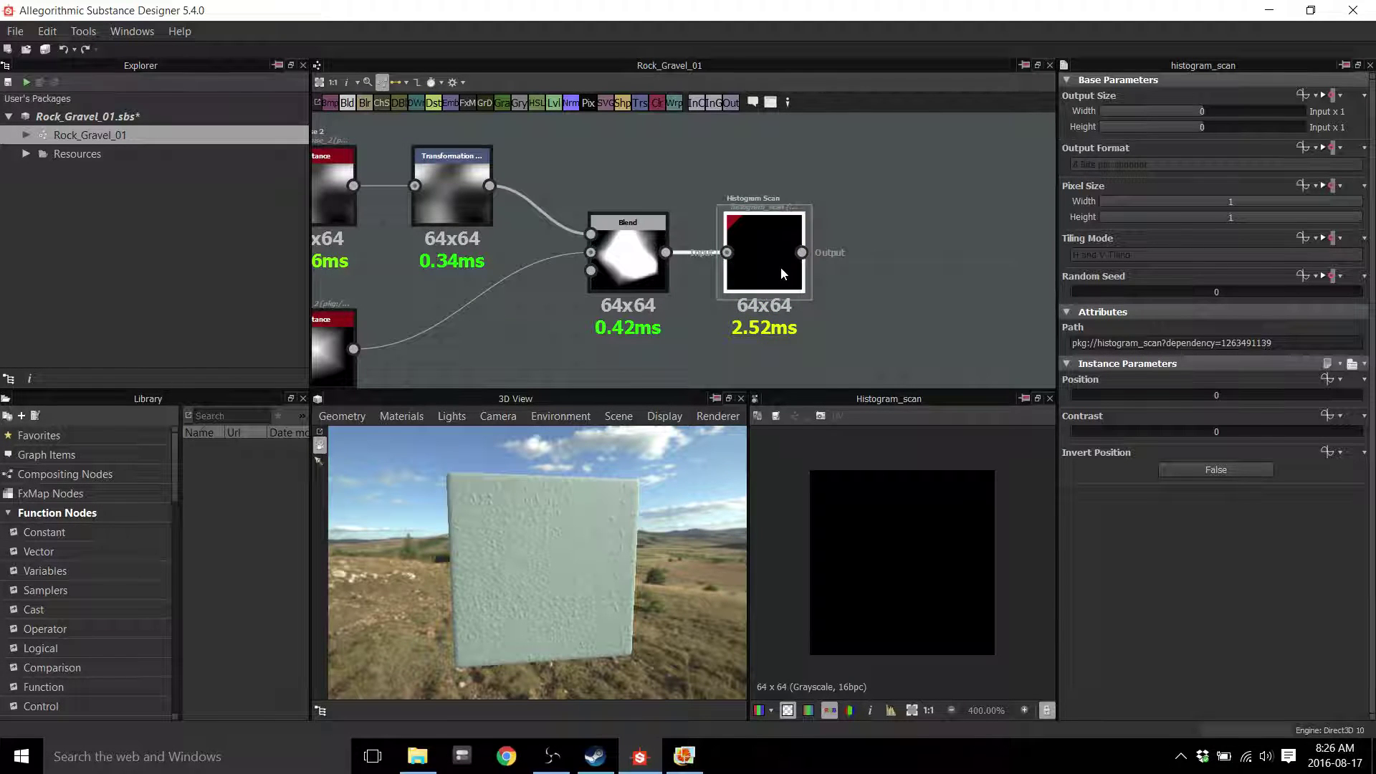
Space the Histogram Scan away from the Blend and delete the Histogram Scan
drag(787, 266, 828, 260)
mouse_move(632, 251)
mouse_down()
mouse_move(674, 251)
mouse_move(643, 251)
mouse_up()
click(828, 261)
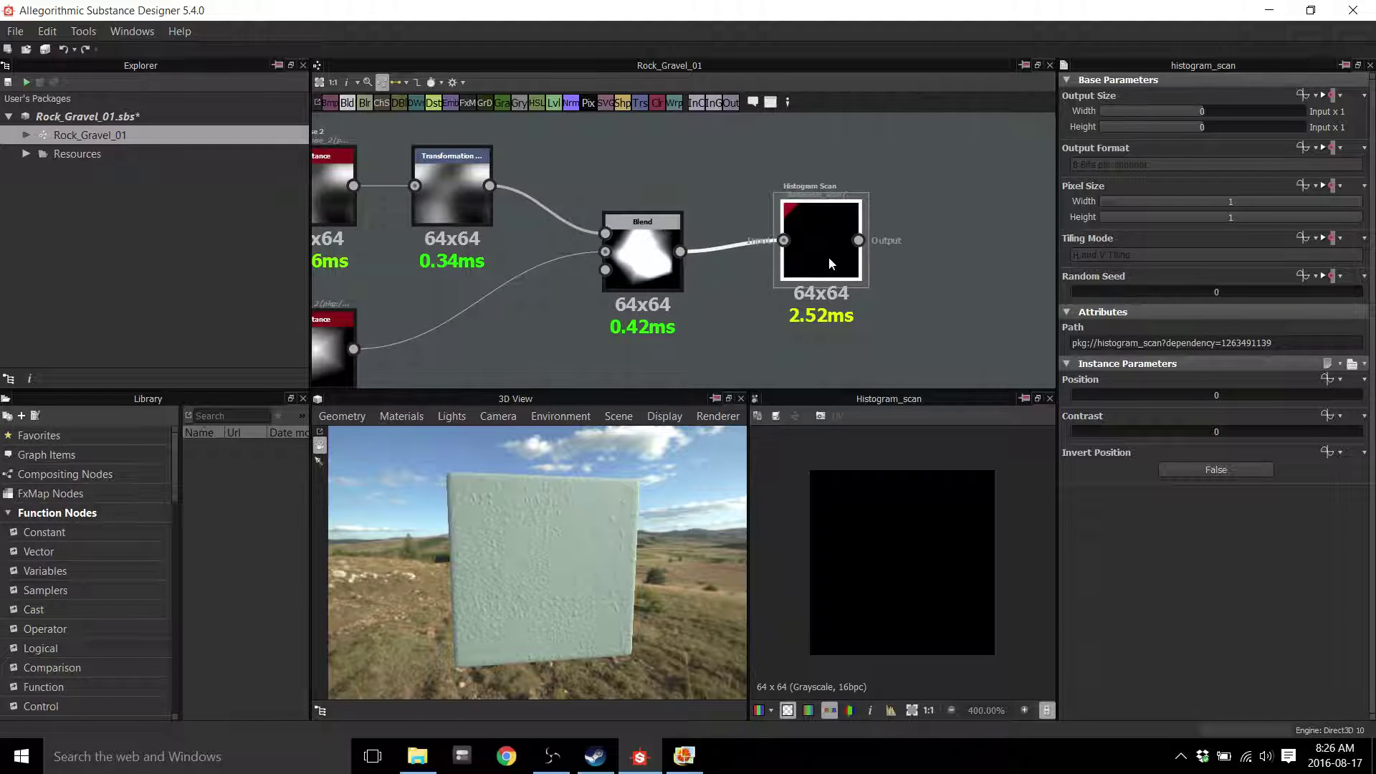
key(Delete)
Try a Histogram Scan between the Perlin Noise 2 and Transformation 2D nodes, spreading the nodes to make room
middle_drag(381, 243, 536, 282)
drag(493, 244, 440, 244)
key(space)
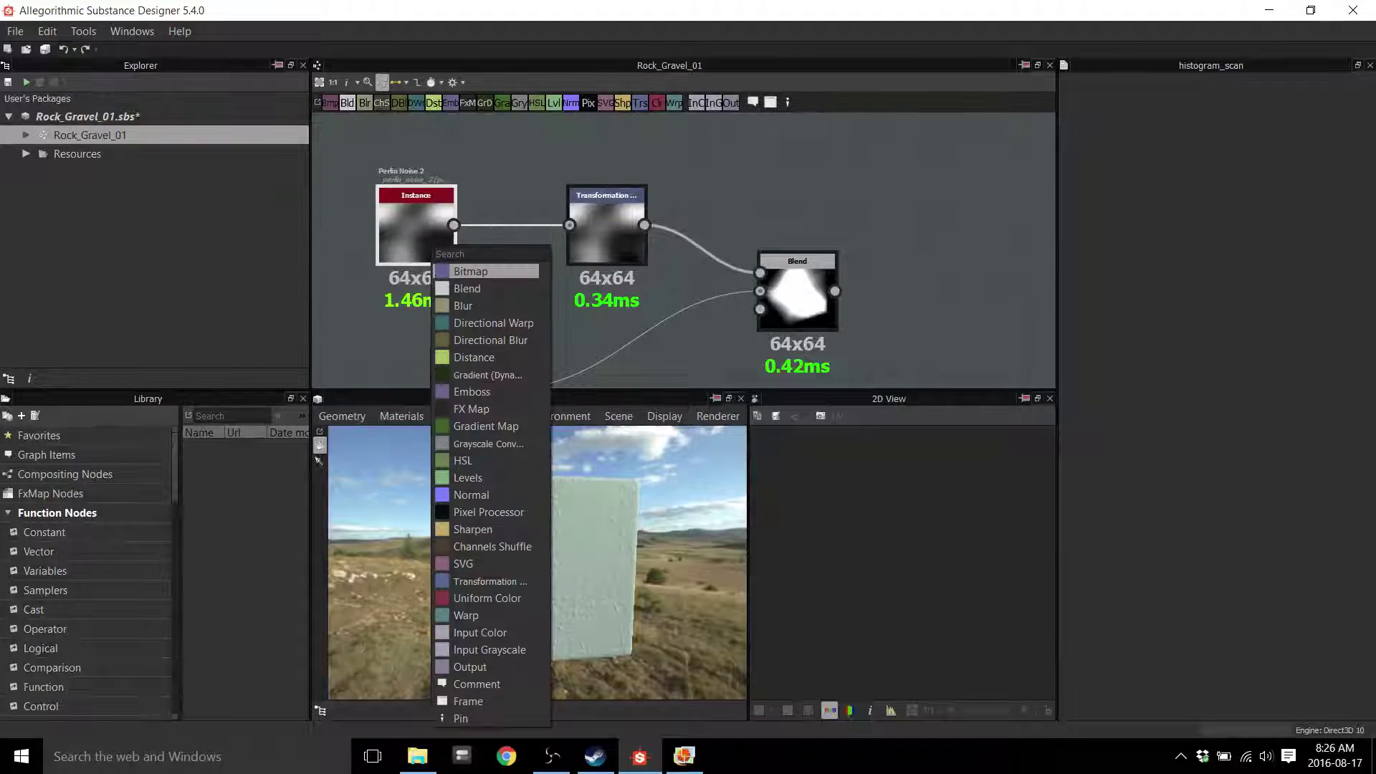
text(histo)
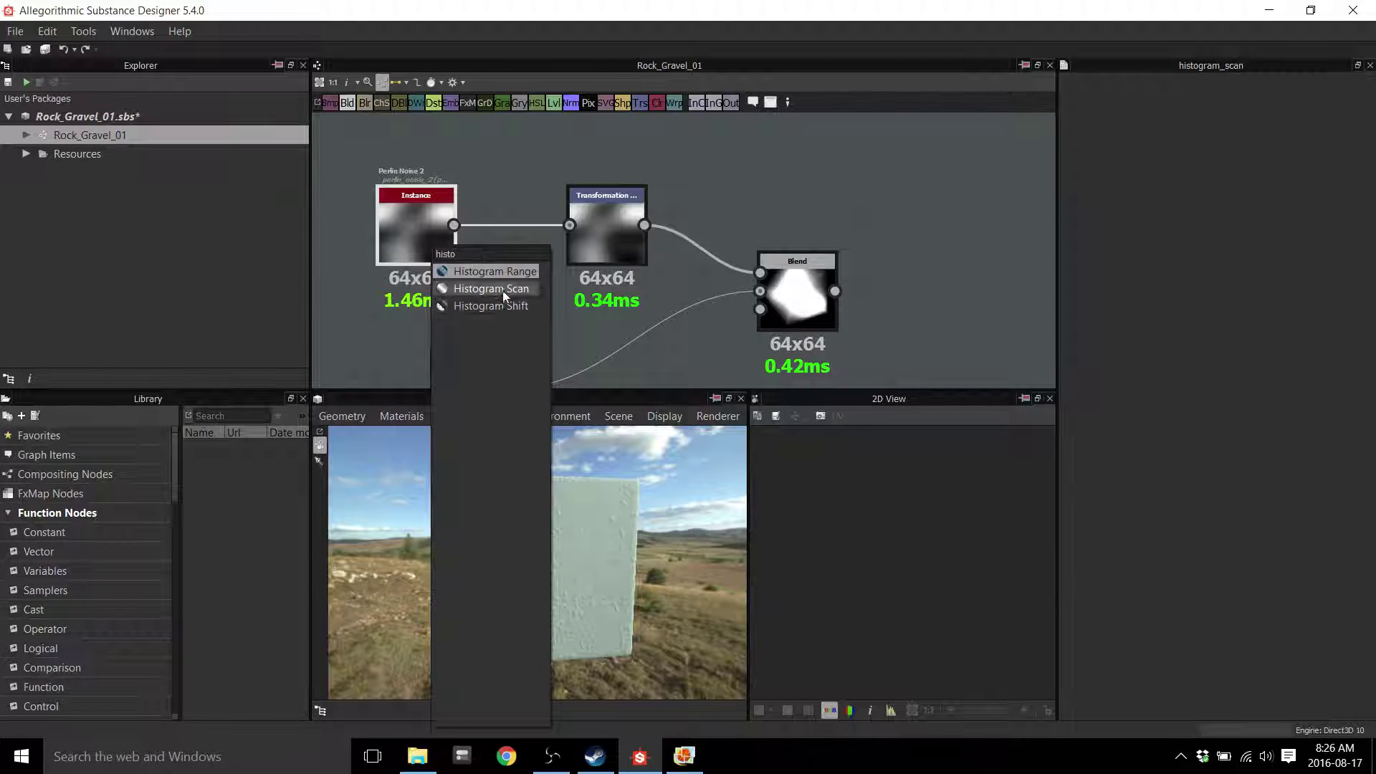
click(506, 291)
drag(532, 288, 643, 242)
click(519, 249)
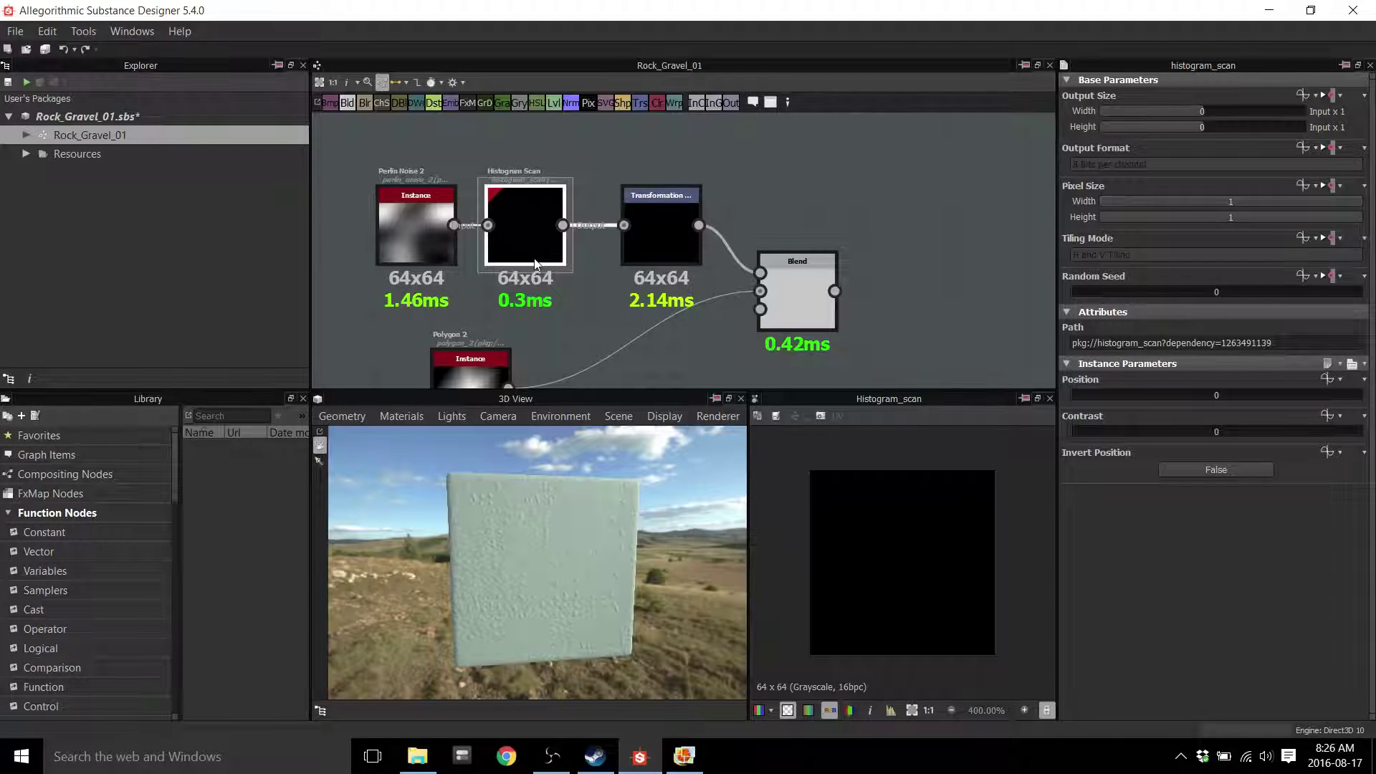
Undo the Transformation 2D move and the insertion of the Histogram Scan after Perlin Noise 2
key(ctrl+z)
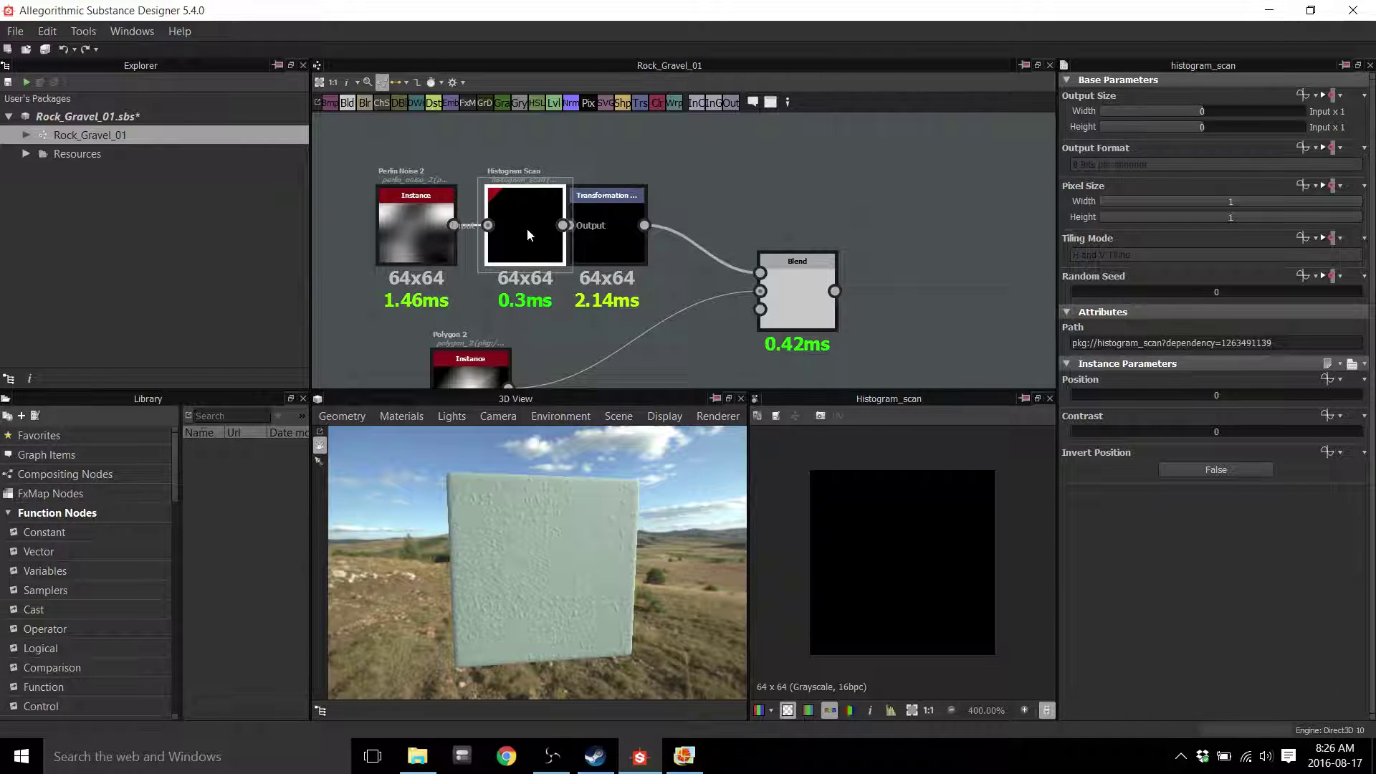
key(ctrl+z)
key(ctrl+z)
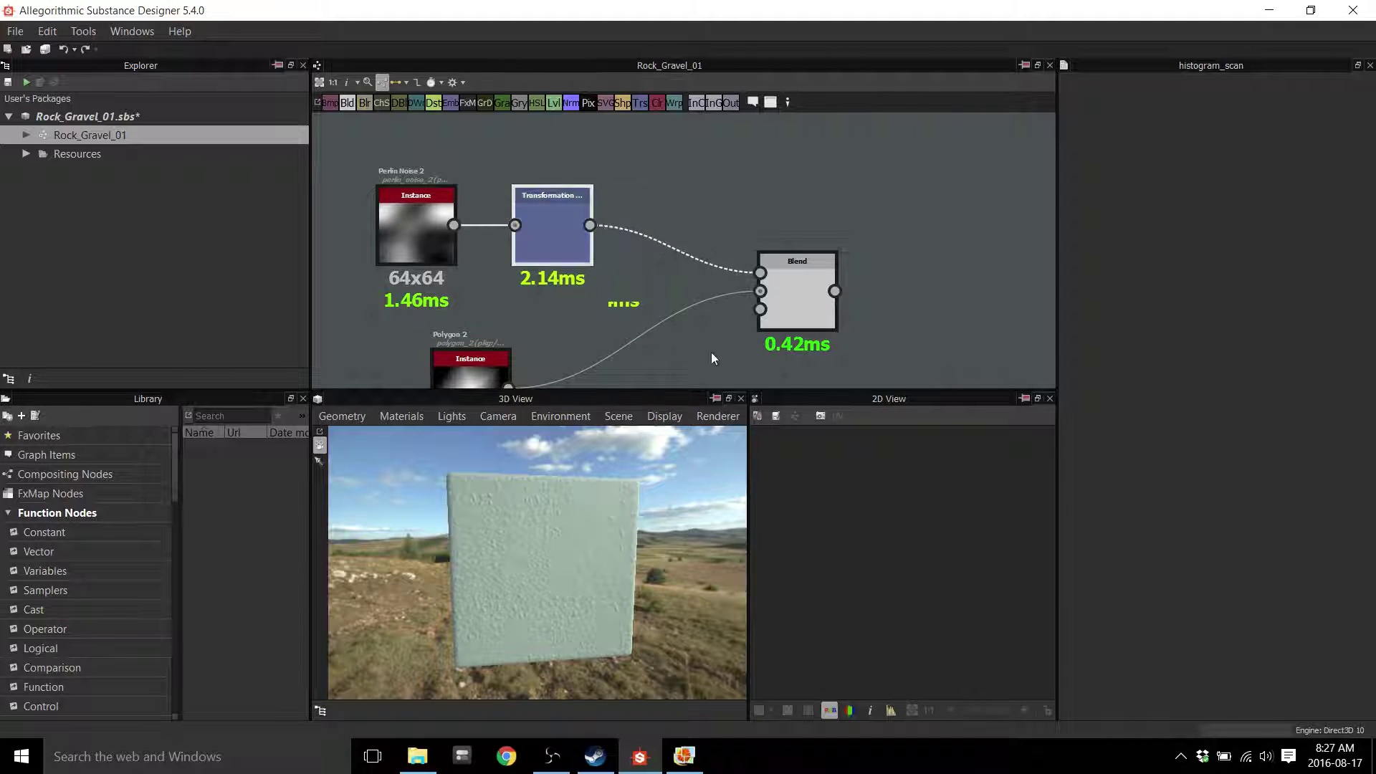
Add a separate Histogram Scan node beside the test Blend and connect the Blend's output to it
key(space)
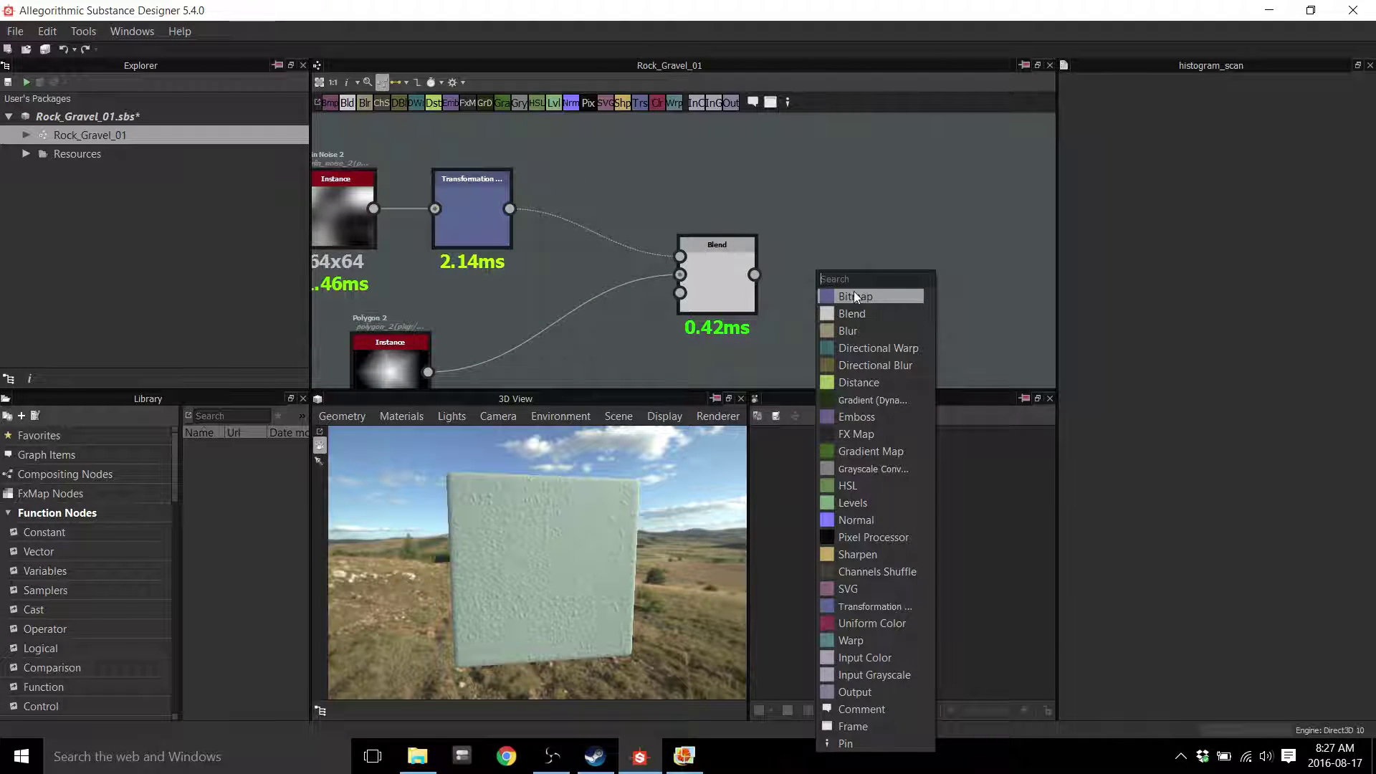
text(his)
click(870, 313)
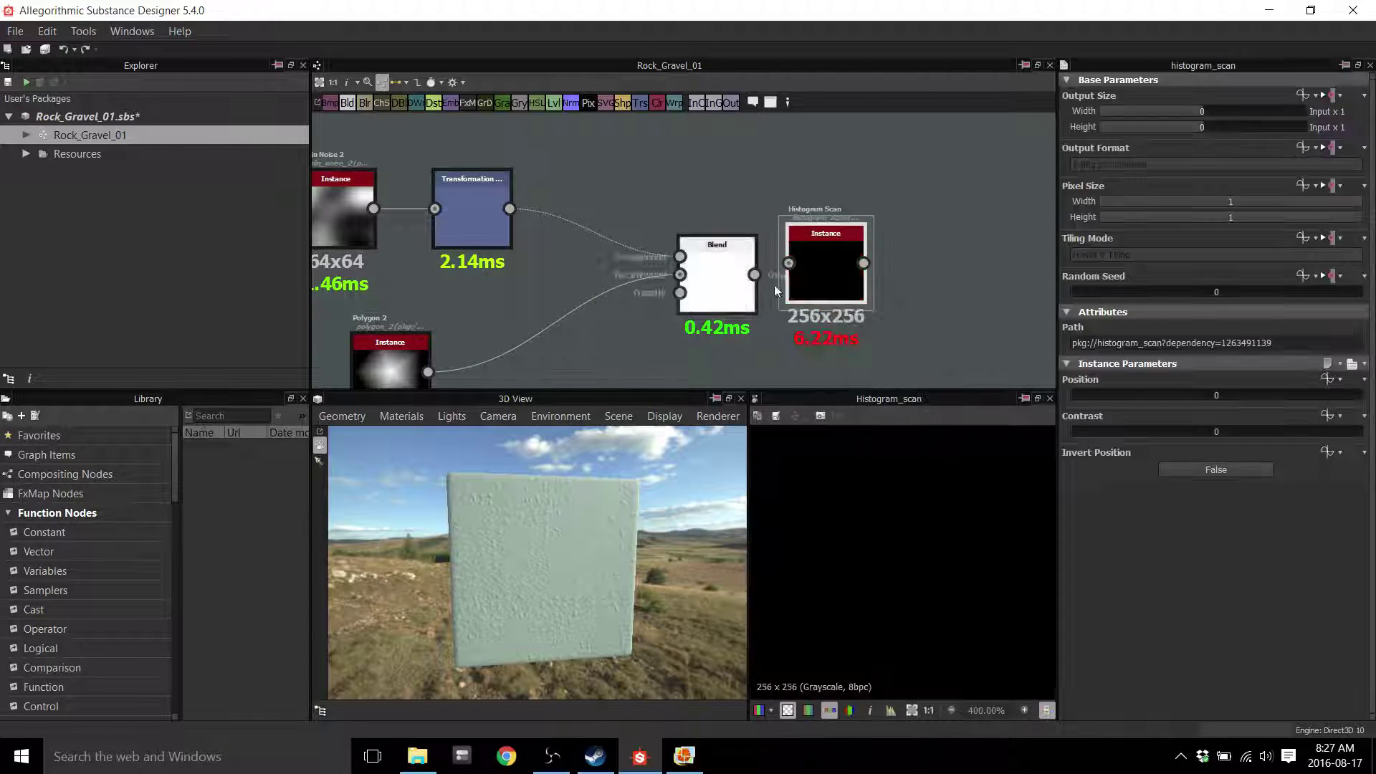
drag(755, 275, 862, 297)
Test the Histogram Scan's Position at 0.24 and 0.5, its Contrast and Invert Position, and delete the node
click(1142, 395)
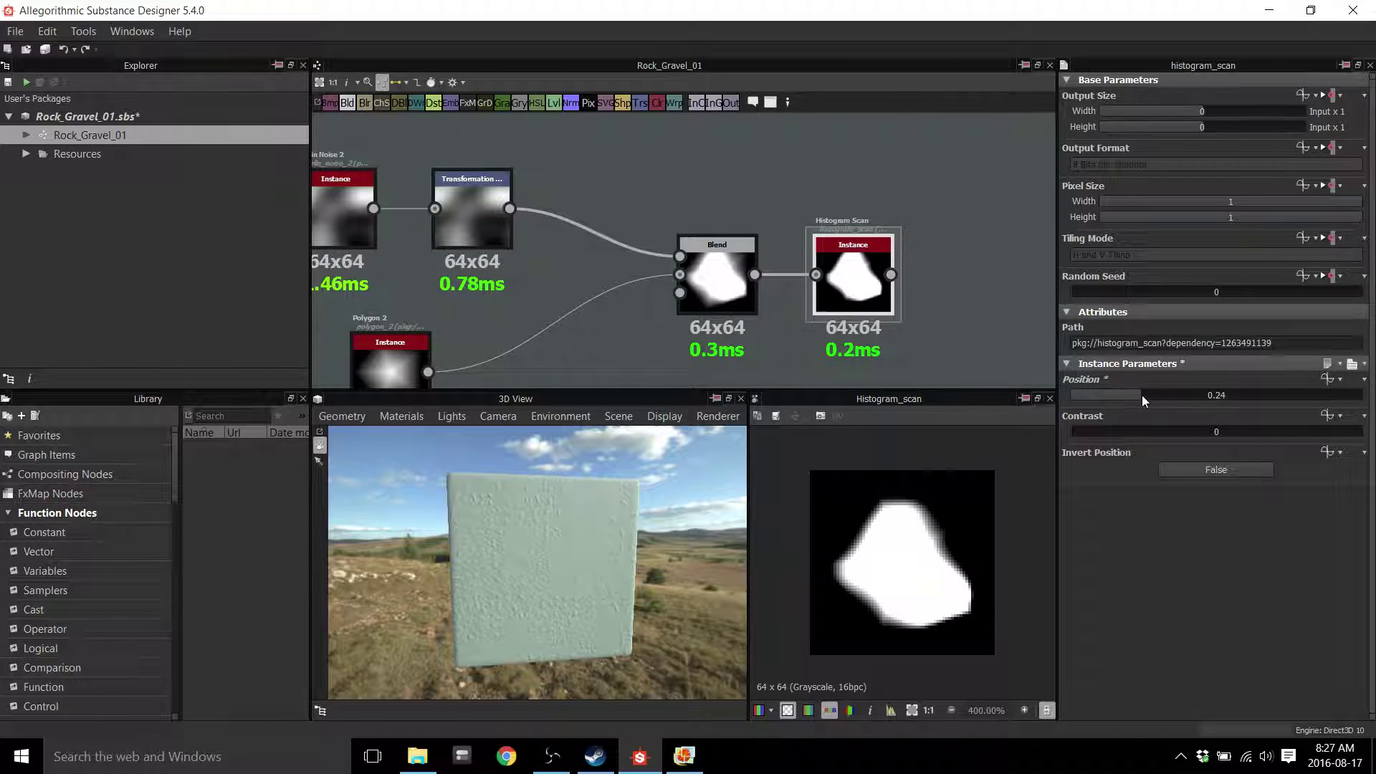
drag(1142, 394, 1200, 400)
click(1122, 432)
drag(1122, 432, 1067, 433)
mouse_move(1210, 400)
mouse_down()
mouse_move(1287, 400)
mouse_move(1068, 407)
mouse_move(1326, 402)
mouse_move(1215, 409)
mouse_up()
click(1215, 472)
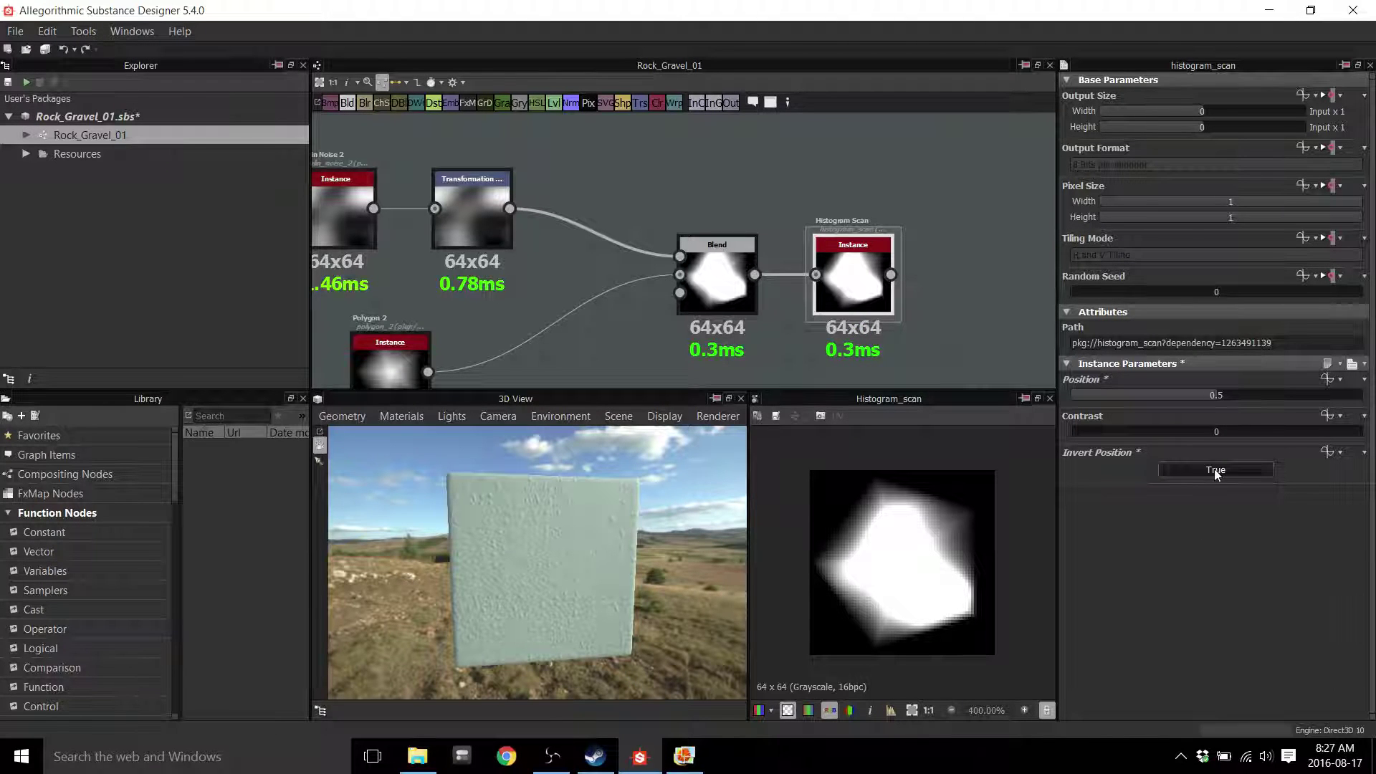
click(1216, 472)
drag(857, 288, 866, 304)
key(Delete)
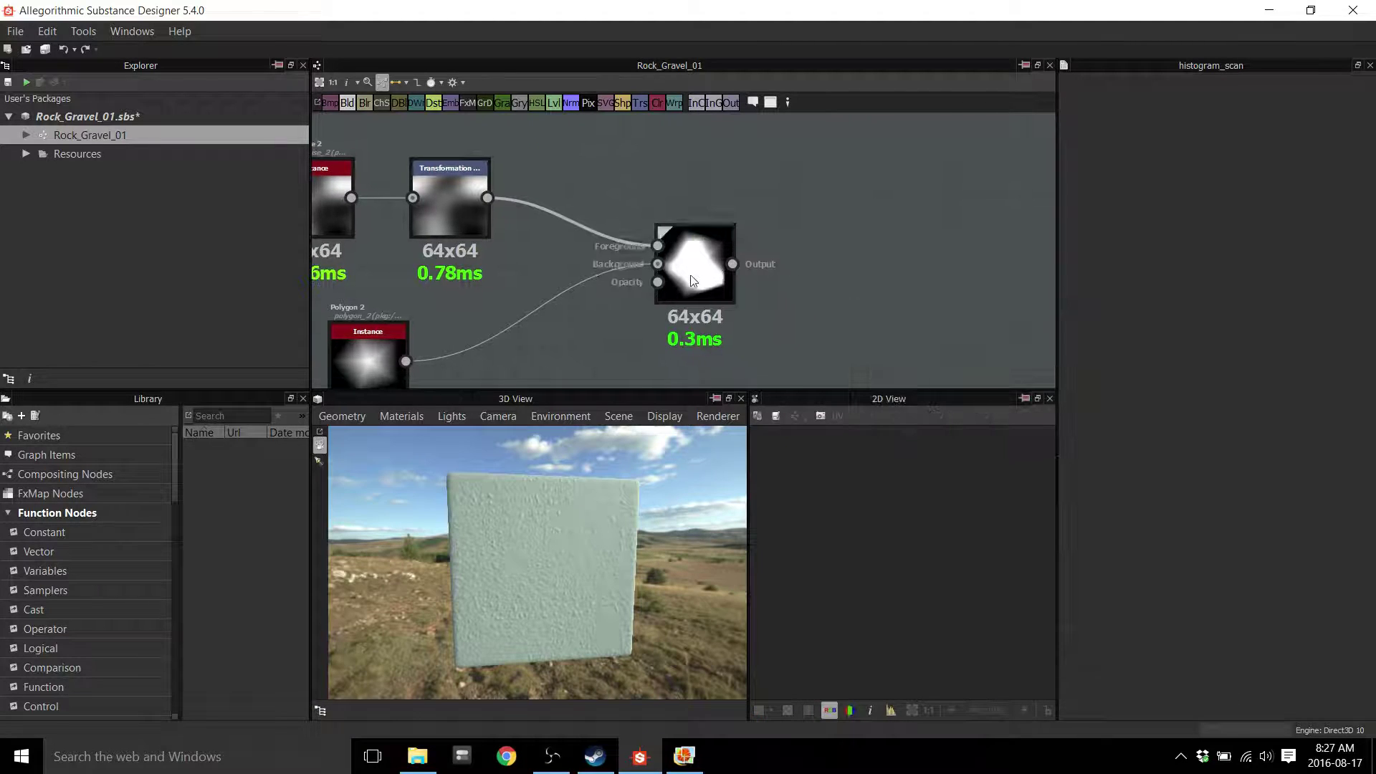
Add a Gradient Map node after the test Blend and set its Color Mode to Grayscale
click(654, 285)
middle_drag(654, 285, 729, 287)
key(space)
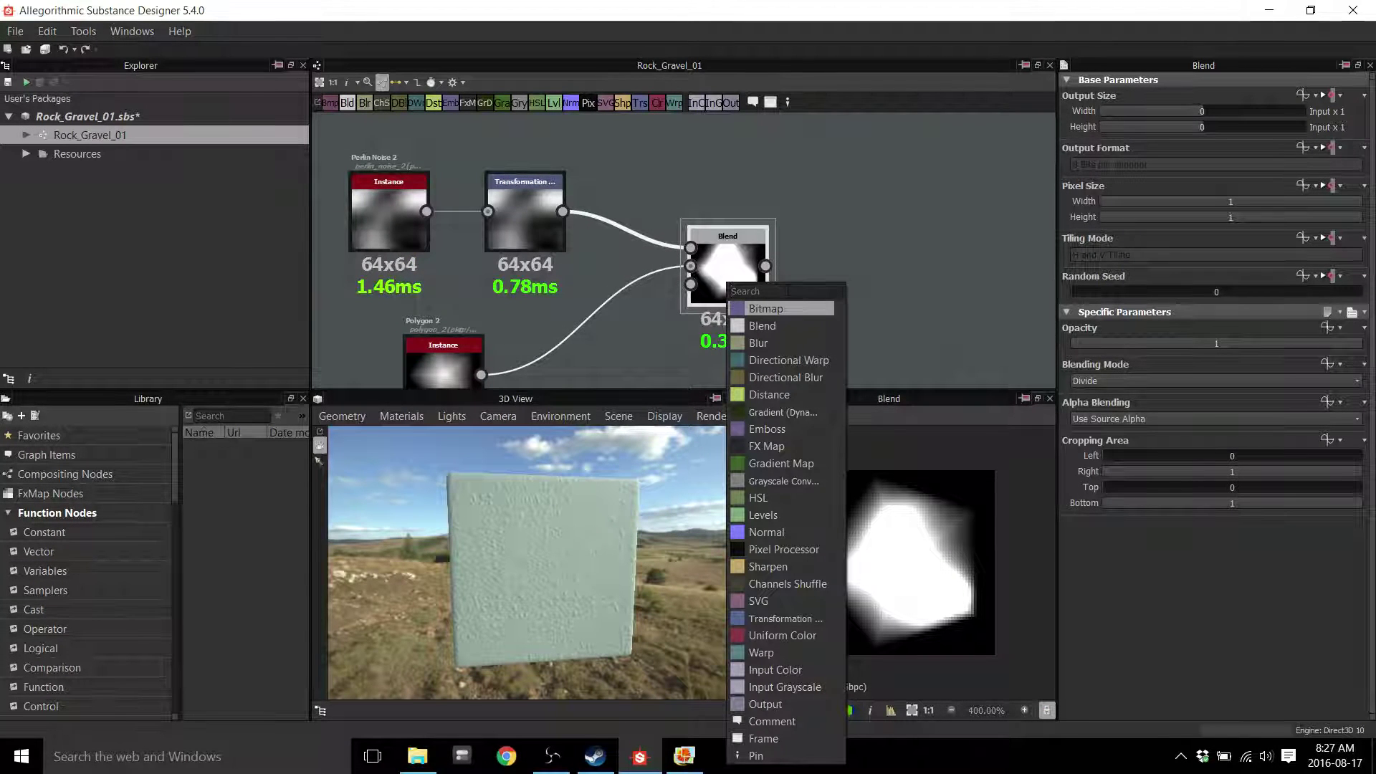
click(803, 464)
middle_drag(884, 371, 847, 358)
click(1298, 348)
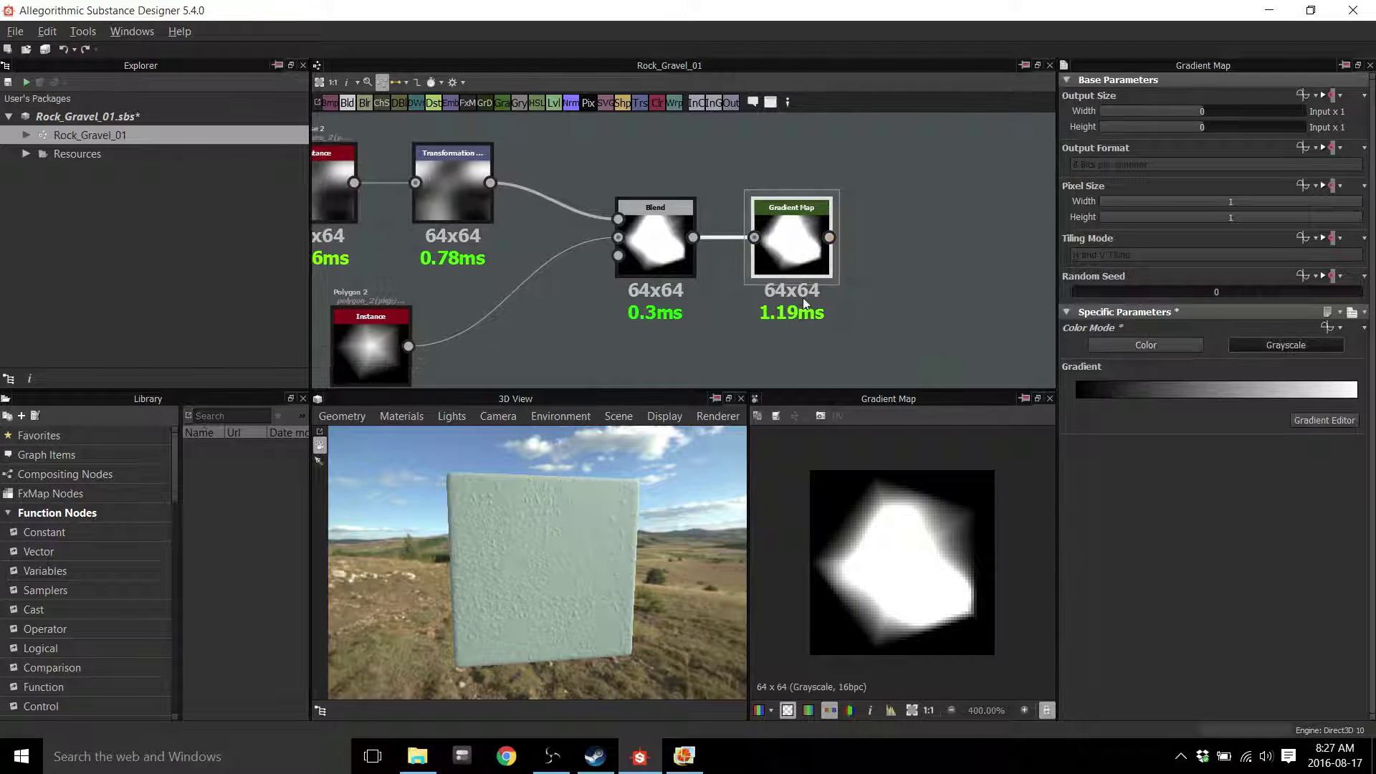
Open the Gradient Map's gradient for editing and add keys at positions 0.69 and 0.40
mouse_move(1324, 397)
mouse_down()
mouse_move(1274, 397)
mouse_move(1315, 401)
mouse_up()
mouse_move(1077, 403)
mouse_down()
mouse_move(1116, 406)
mouse_move(1064, 406)
mouse_up()
drag(1315, 401, 1272, 407)
double_click(1270, 404)
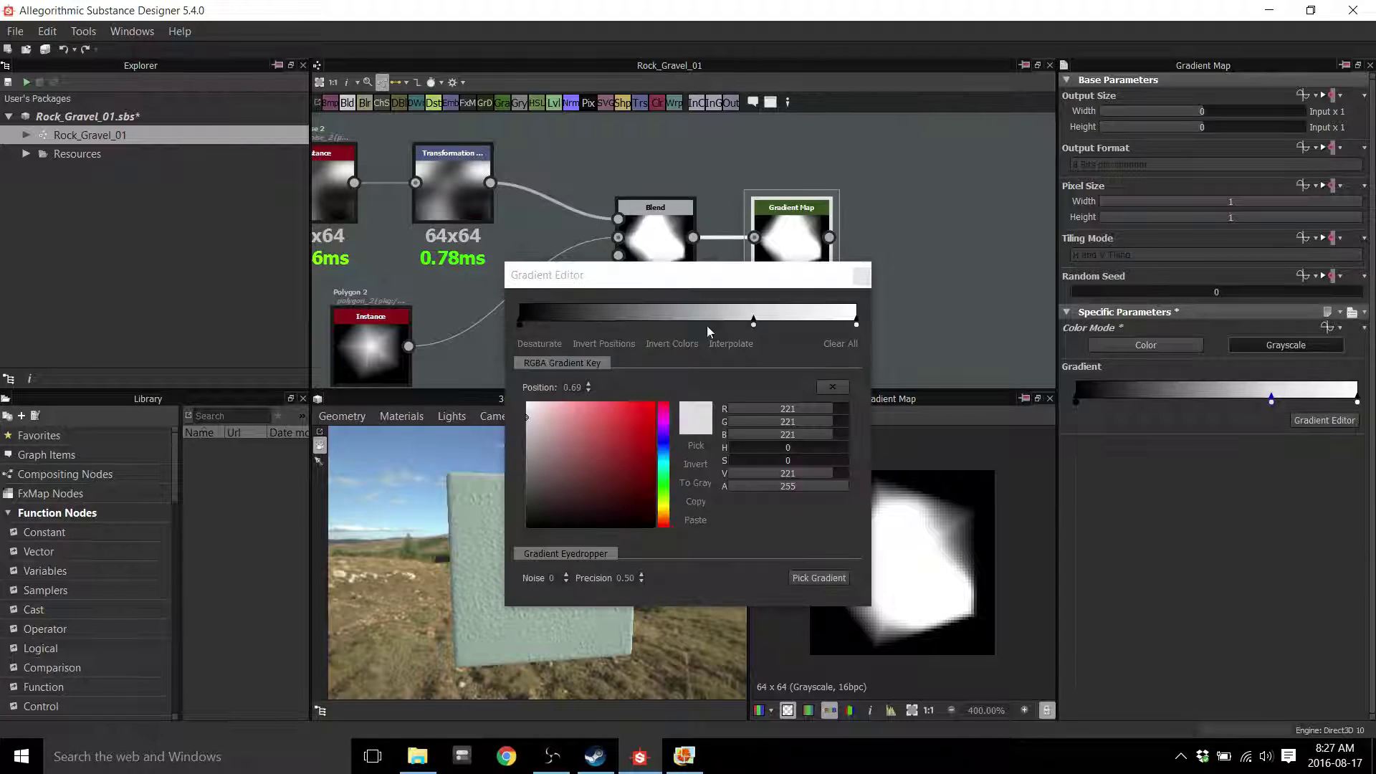
click(628, 321)
drag(627, 321, 651, 323)
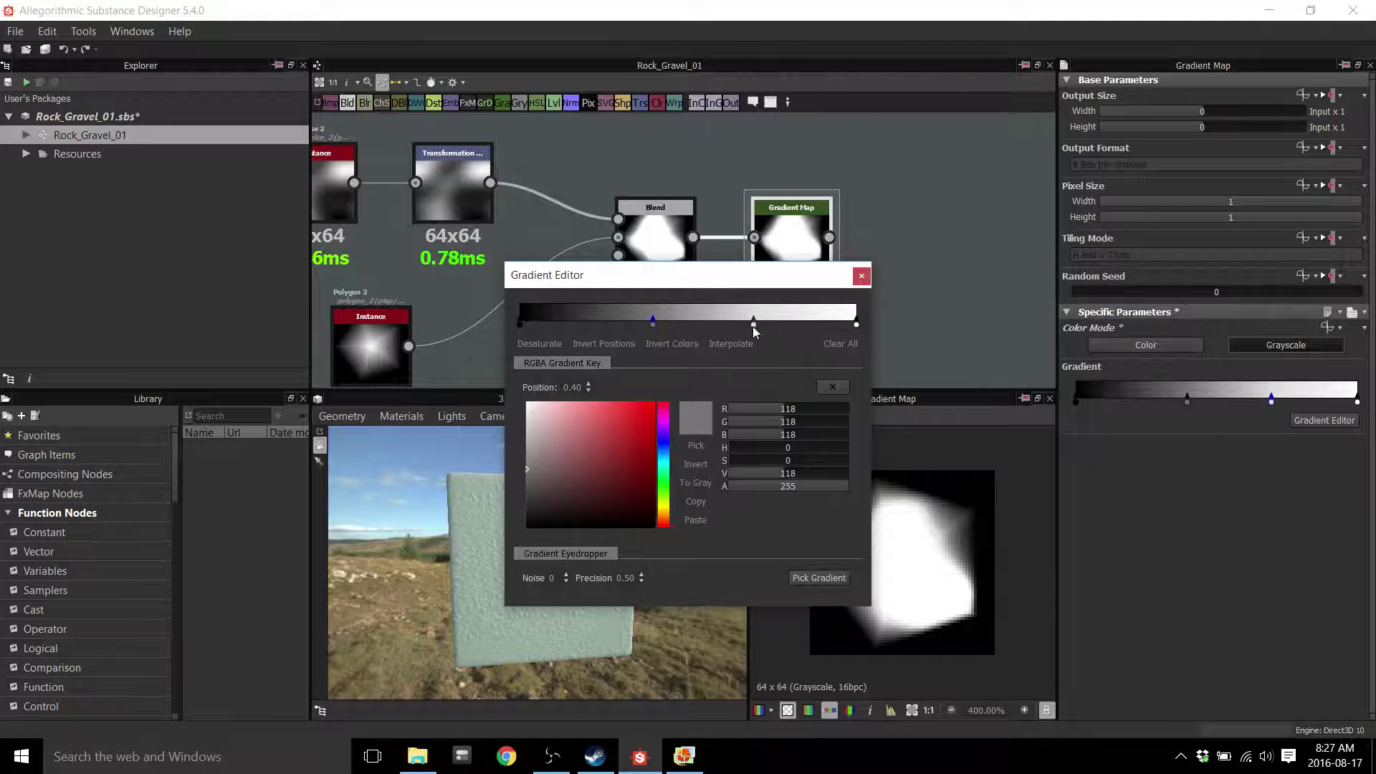
drag(750, 287, 564, 300)
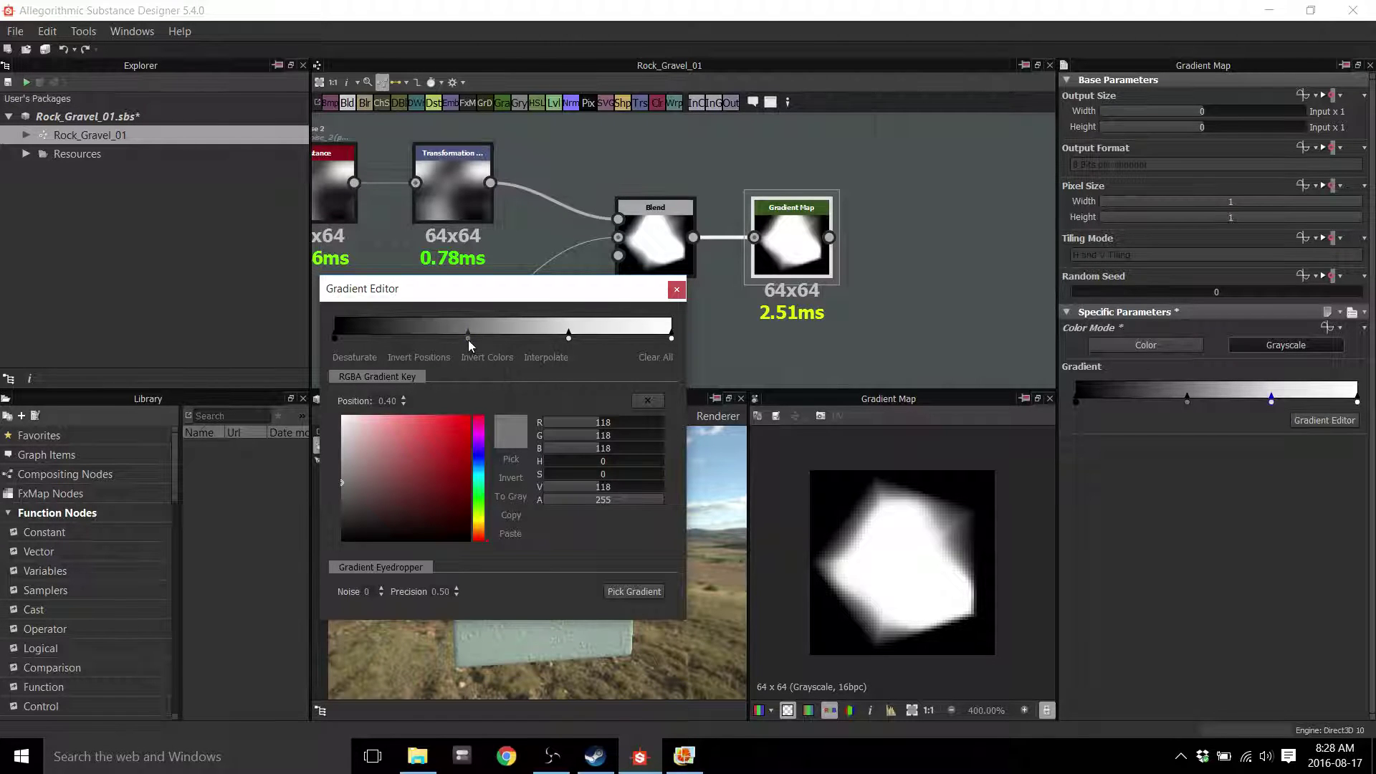
Try darkening the 0.69 gradient key and moving the other key to 0.38, and clear all gradient keys
click(568, 336)
click(346, 488)
drag(346, 488, 348, 489)
drag(469, 343, 462, 341)
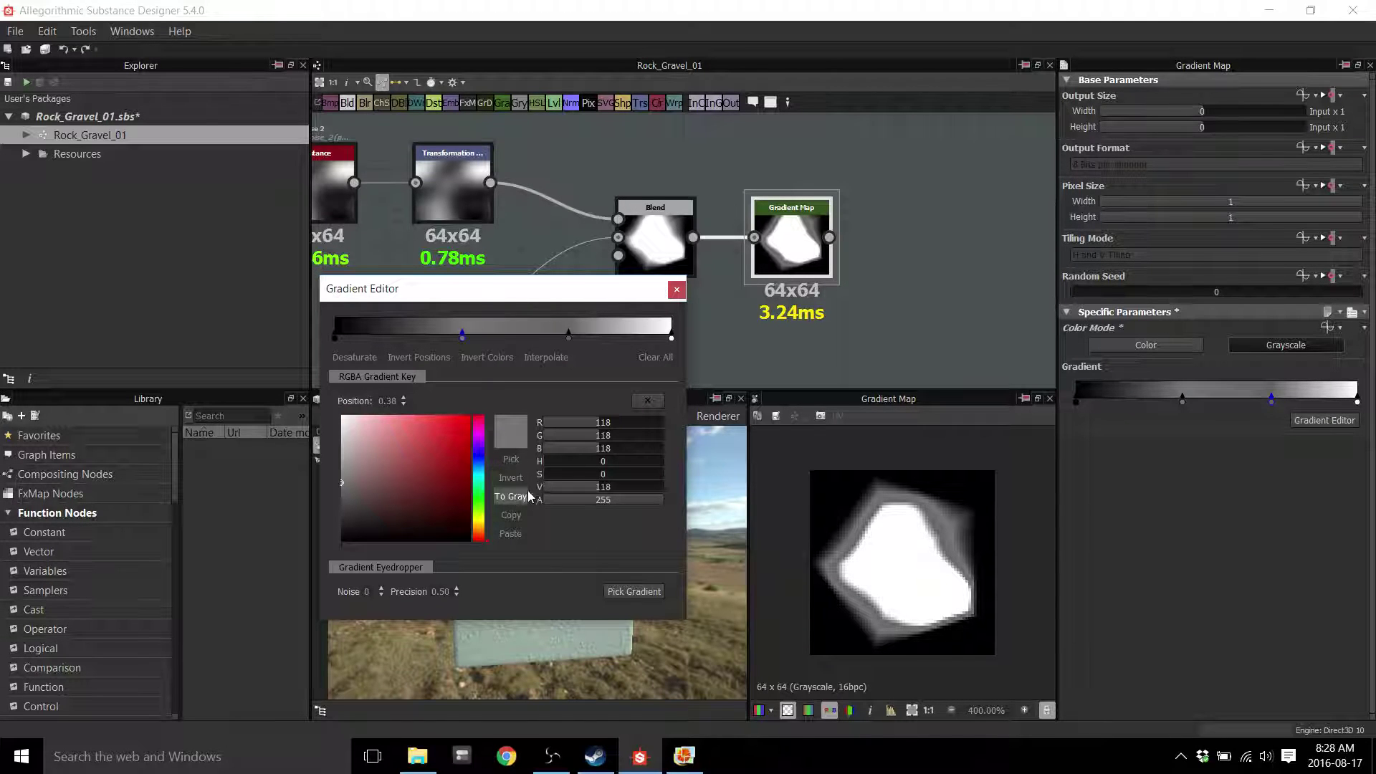
click(663, 364)
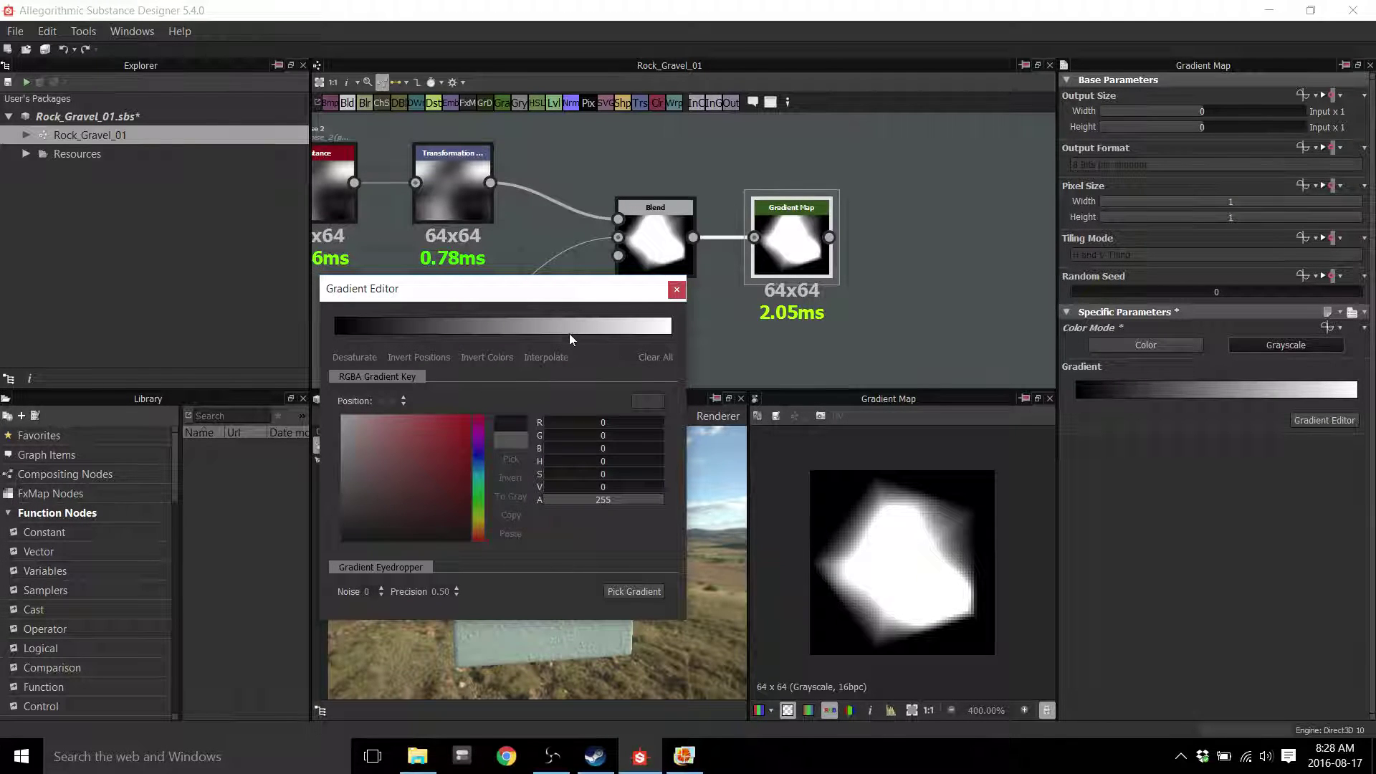
Add a dark grey gradient key of value 83 at position 0.53 and move the black start key inward
drag(547, 332, 501, 347)
mouse_move(349, 479)
mouse_down()
mouse_move(328, 502)
mouse_move(318, 461)
mouse_move(319, 500)
mouse_up()
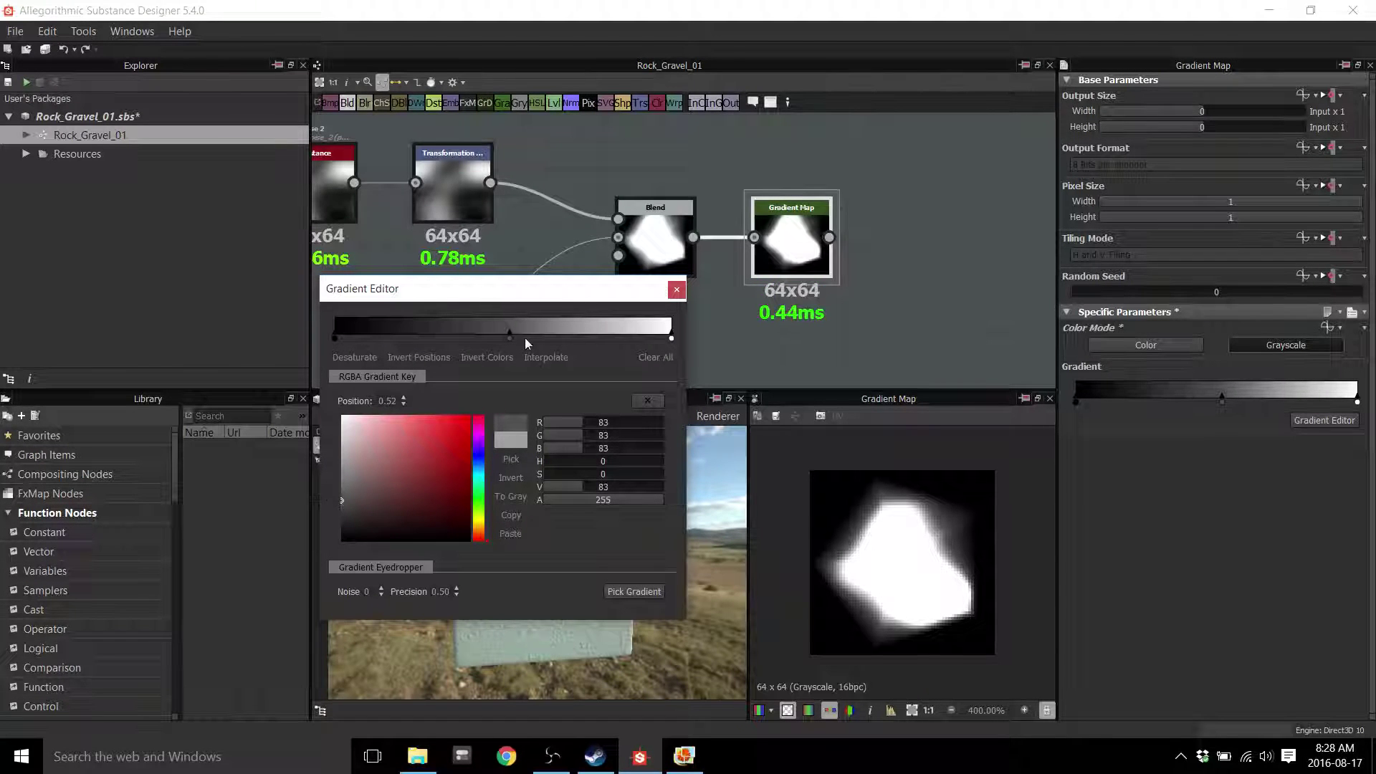
drag(338, 341, 412, 343)
mouse_move(510, 336)
mouse_down()
mouse_move(542, 343)
mouse_move(514, 342)
mouse_up()
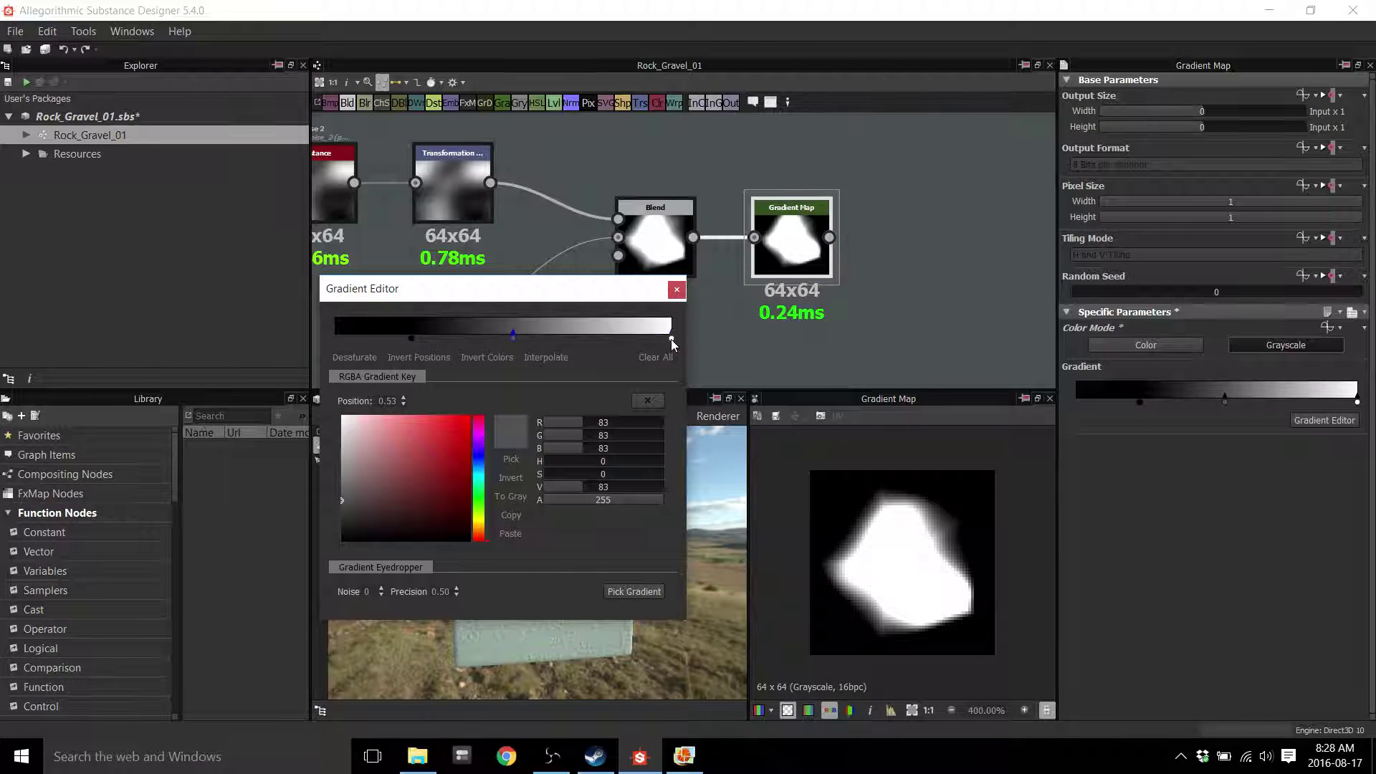
Move the dark grey key toward white, add a key of value 183 at position 0.86, and close the Gradient Editor
drag(672, 338, 705, 349)
drag(513, 337, 625, 341)
drag(349, 464, 324, 449)
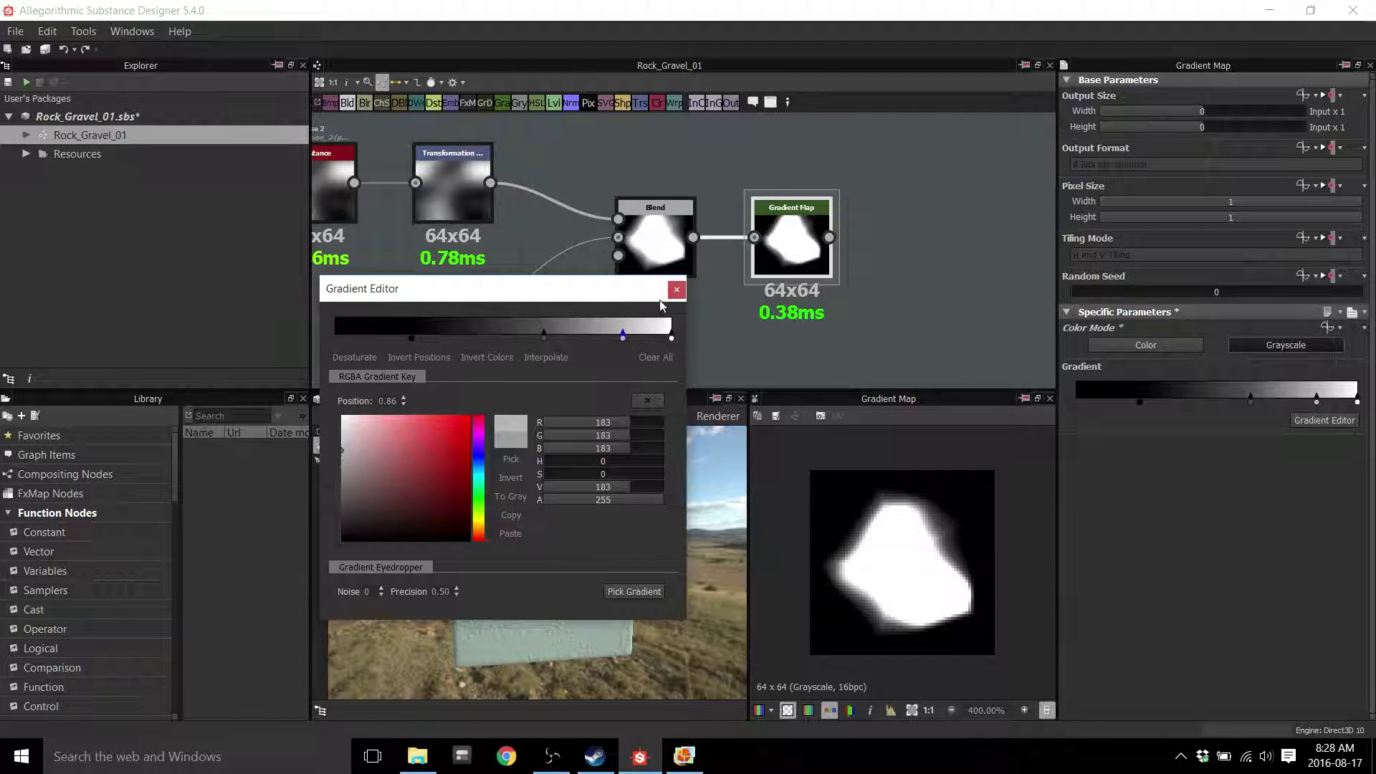
click(675, 290)
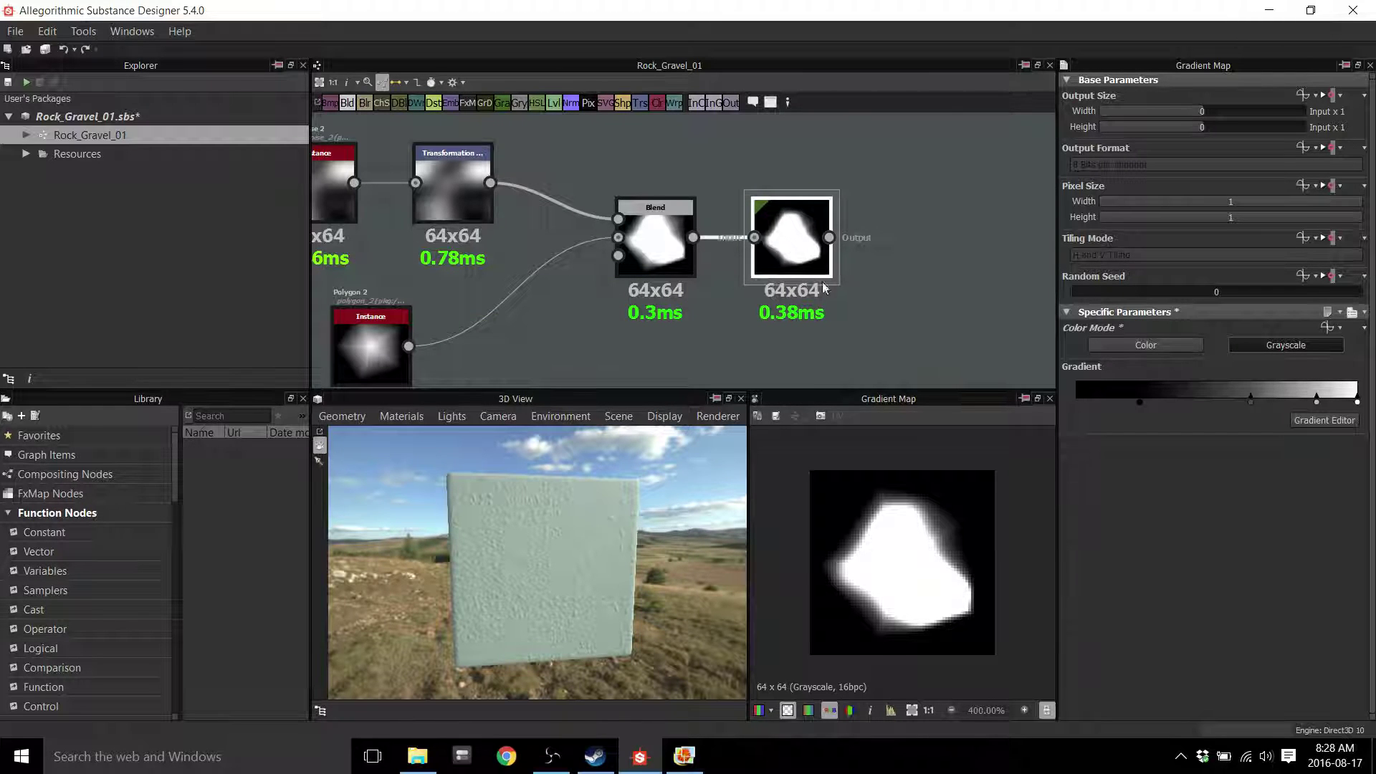
Shift the noise in the Transformation 2D node to an offset of about X 0.1679, Y 0.1093
middle_drag(932, 323, 862, 329)
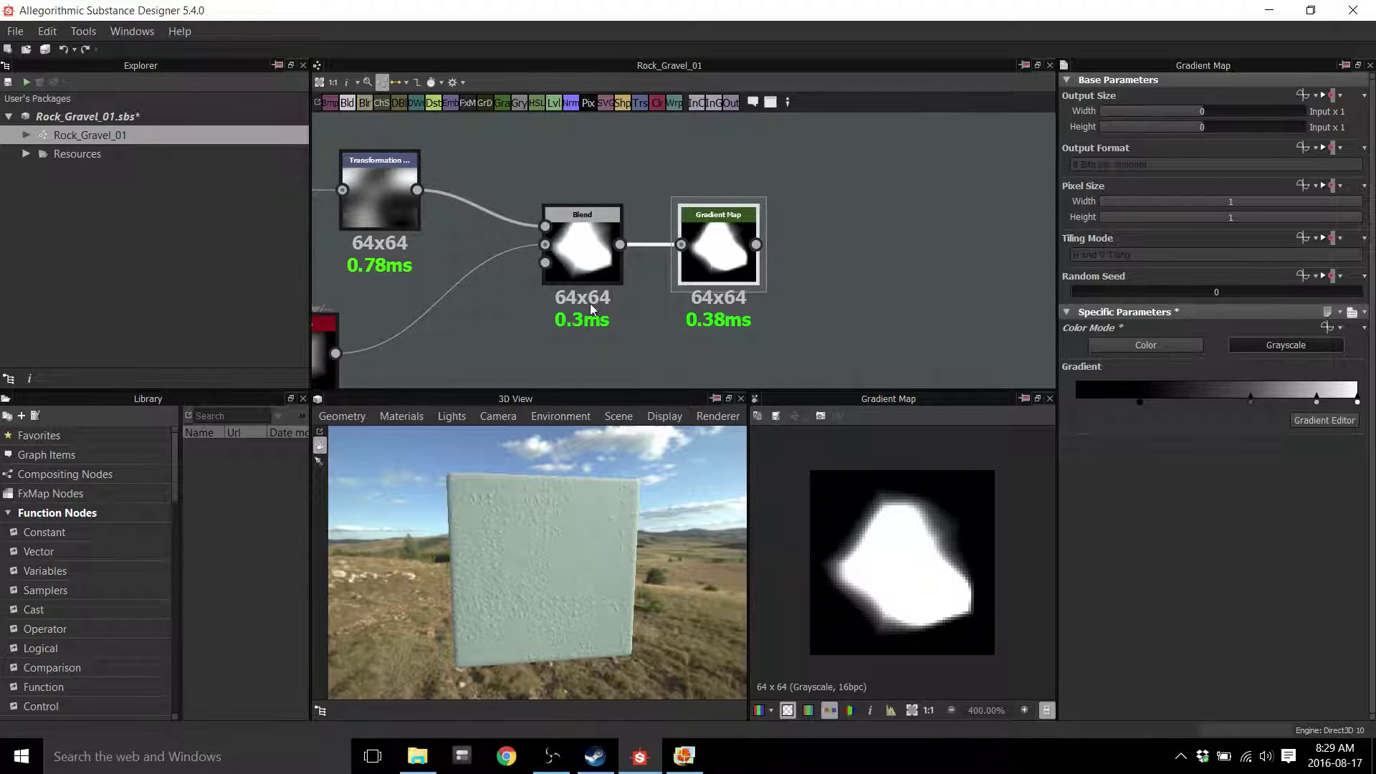
middle_drag(655, 345, 697, 342)
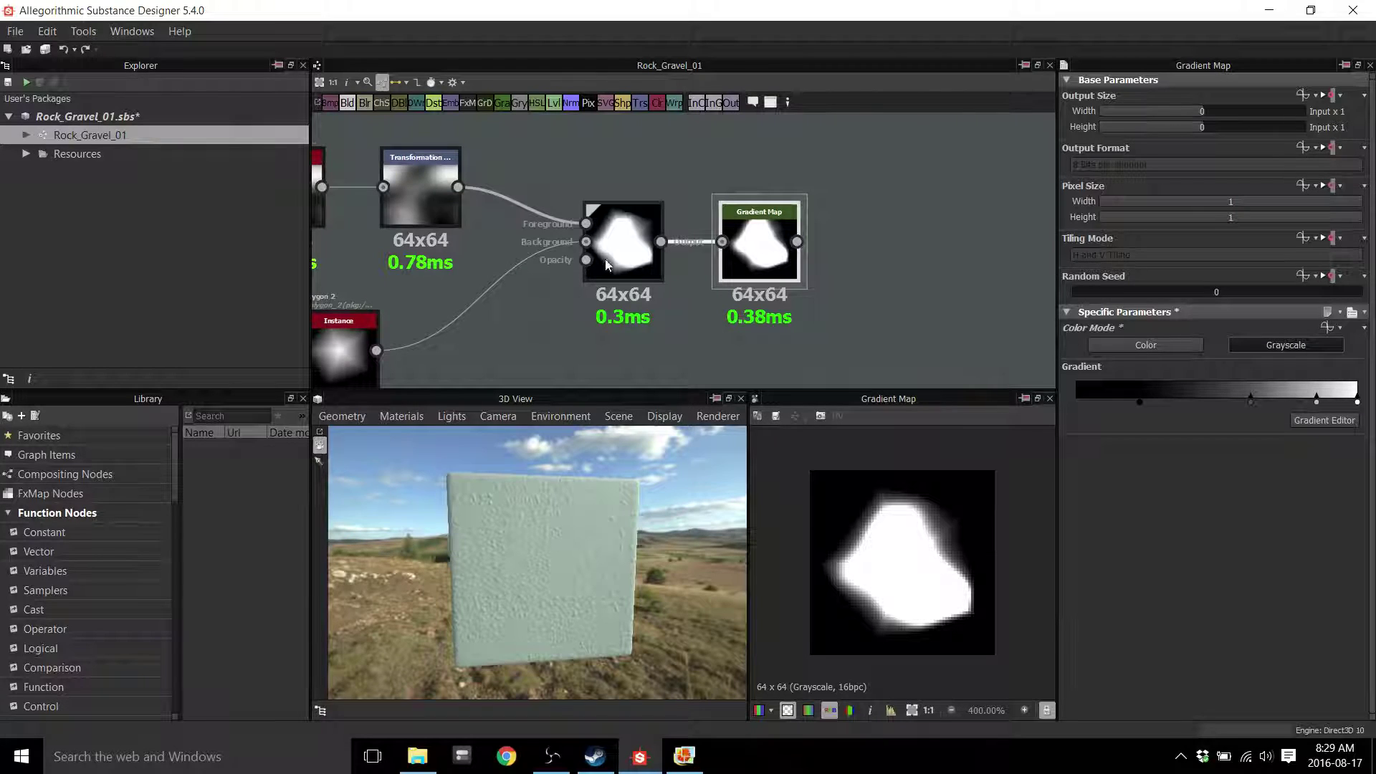
middle_drag(612, 254, 559, 258)
middle_drag(518, 352, 636, 364)
middle_drag(530, 315, 602, 342)
click(529, 234)
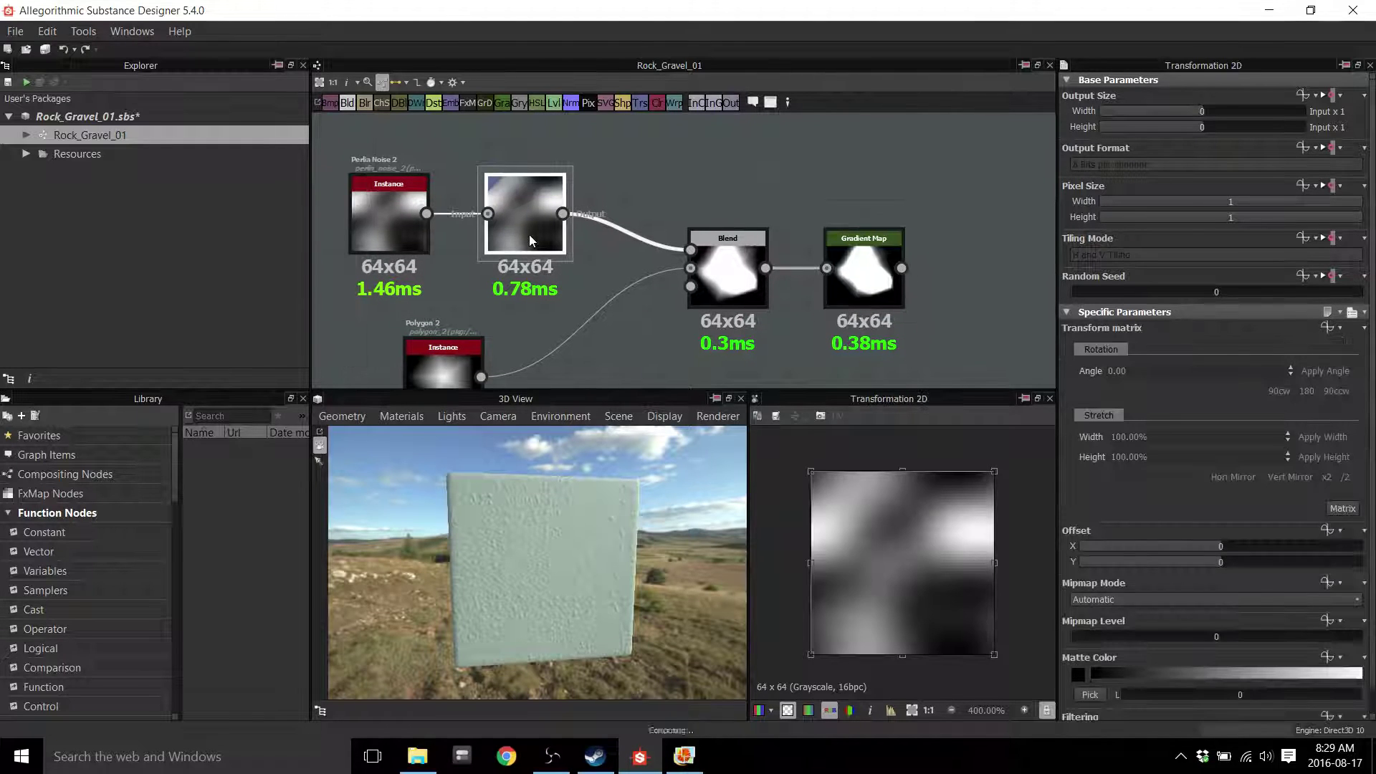
drag(935, 546, 910, 519)
Preview the Gradient Map while shifting the Transformation 2D offset to about X -0.0195, Y 0.0039
click(849, 282)
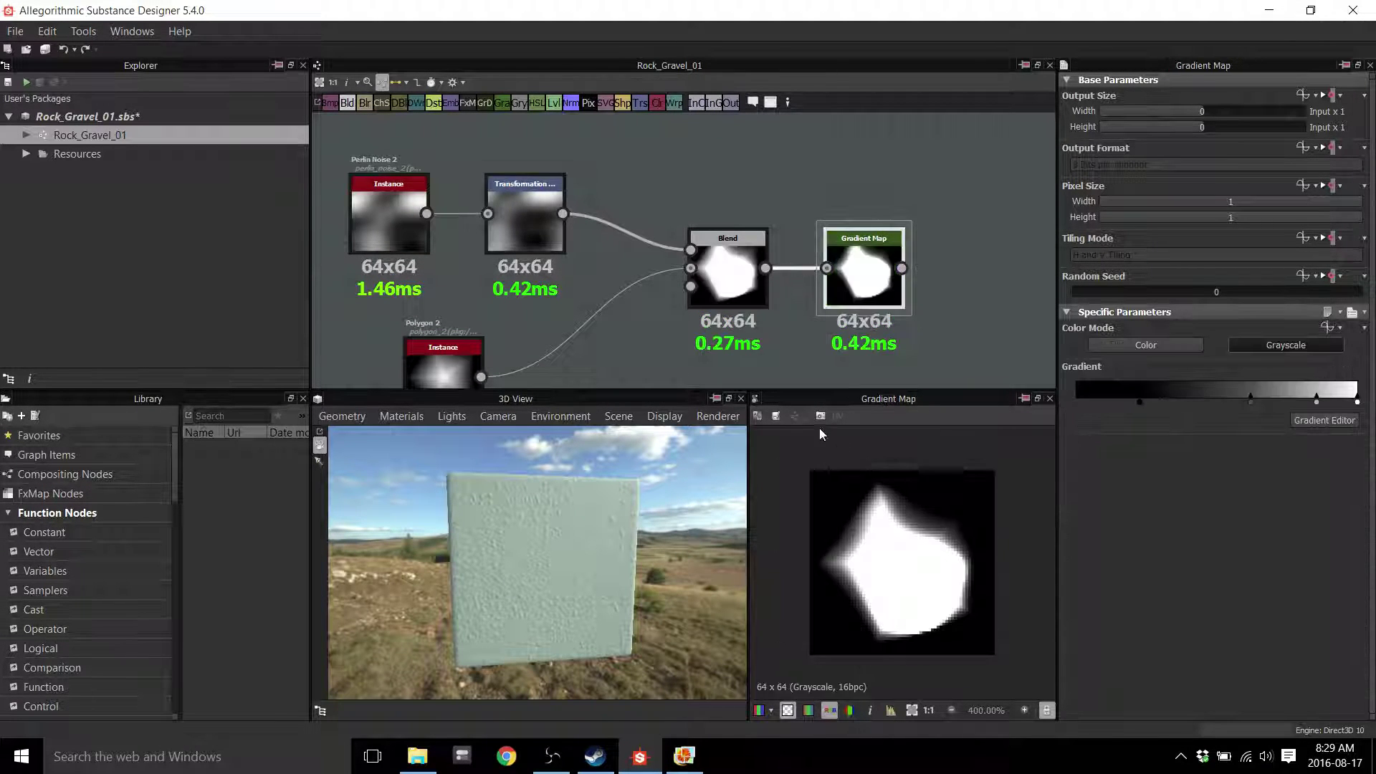
click(525, 215)
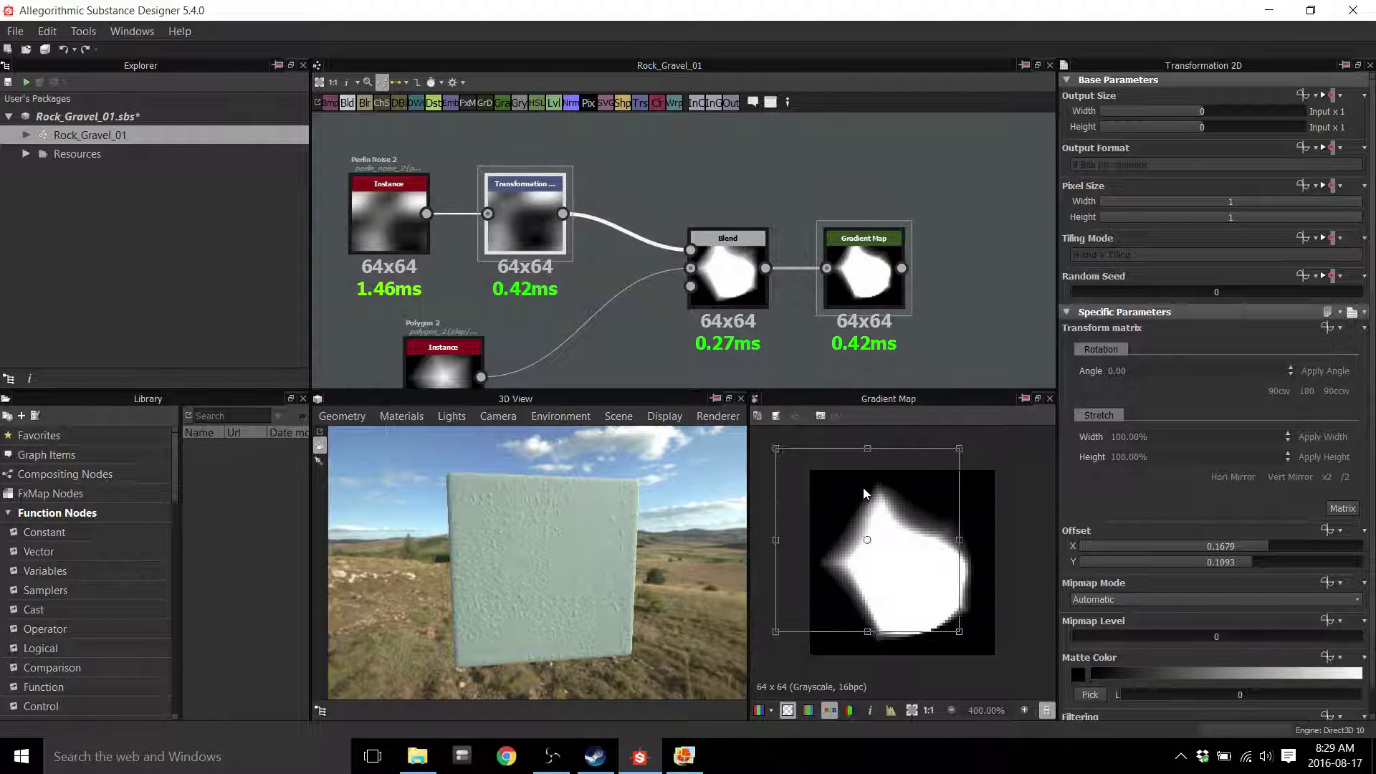
drag(861, 484, 944, 537)
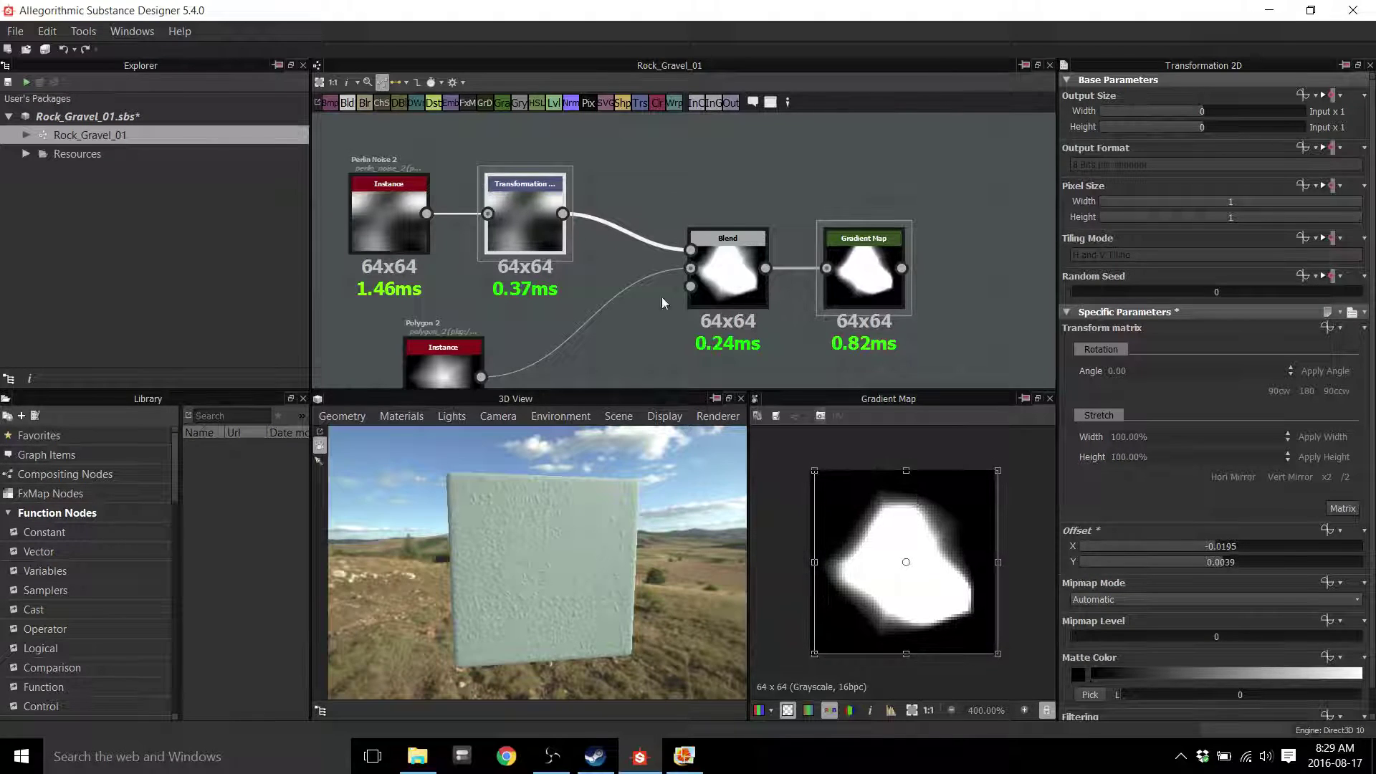
Preview the Gradient Map and add a Levels node after it
double_click(537, 235)
double_click(853, 293)
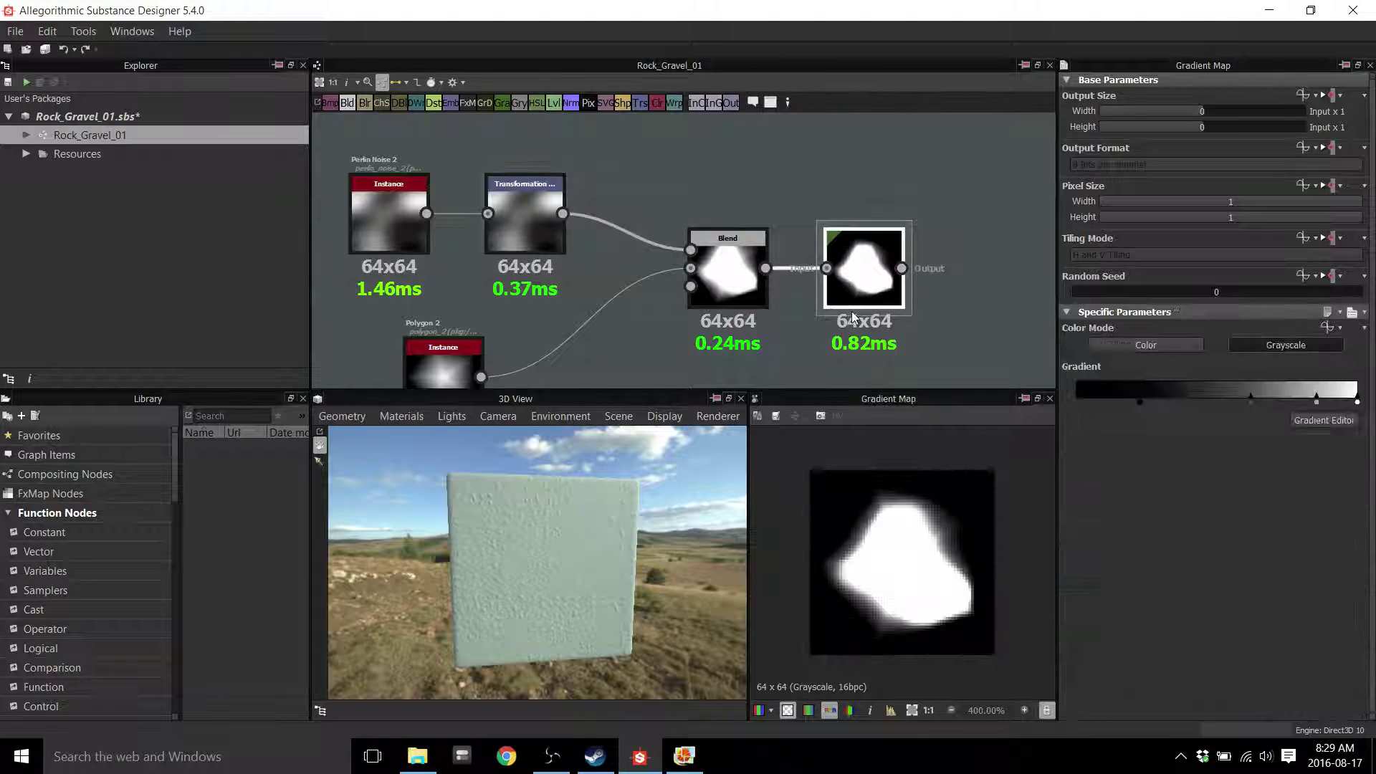
middle_drag(879, 316, 792, 300)
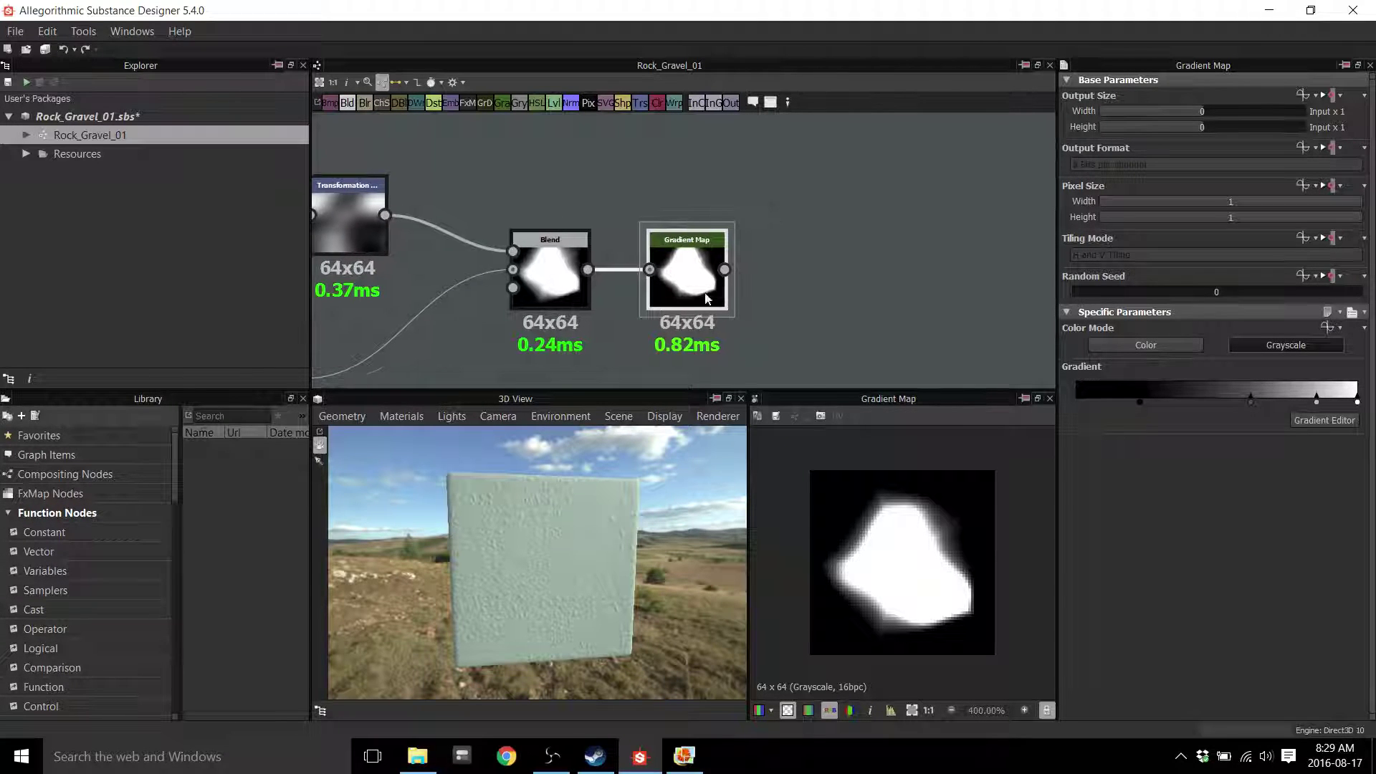
key(space)
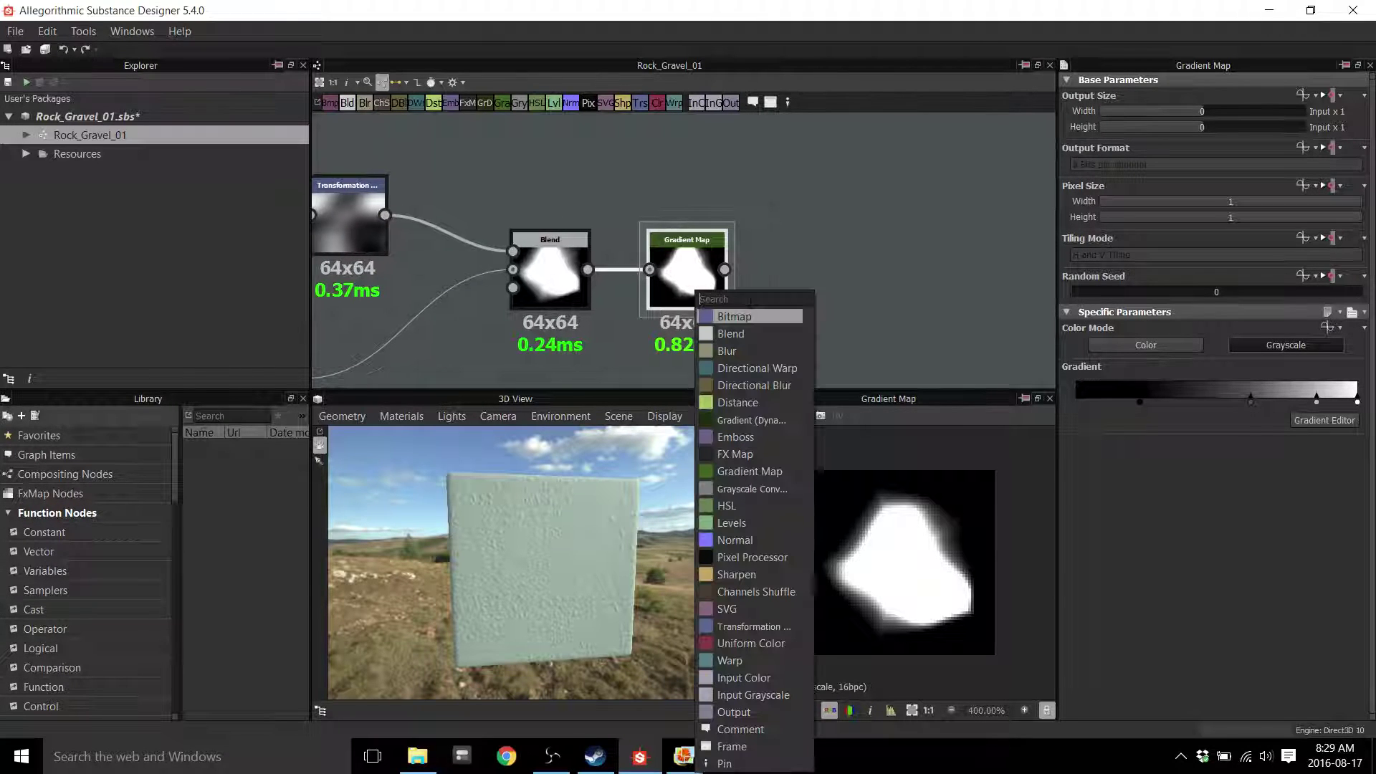
click(765, 523)
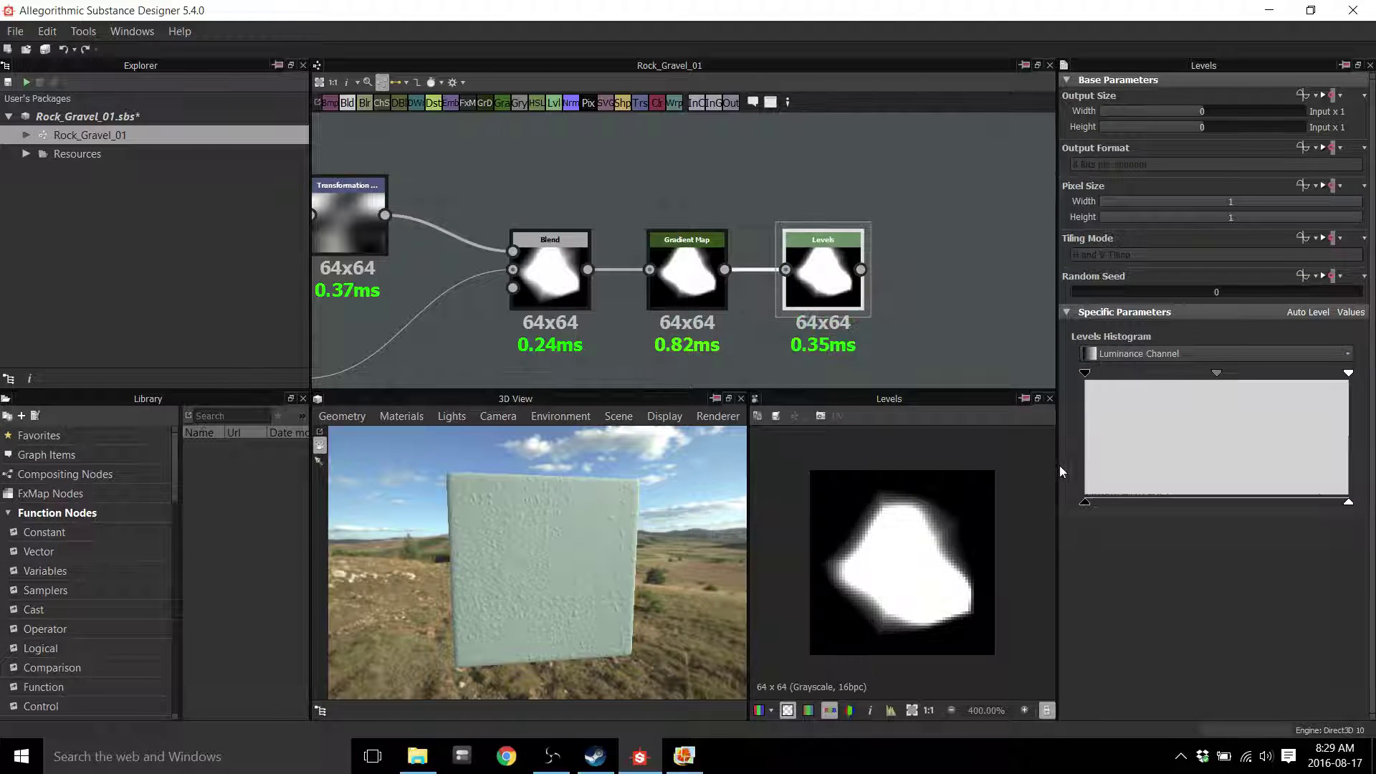
Try raising the Levels node's black input slightly, and delete the Levels node
drag(1084, 380, 1039, 493)
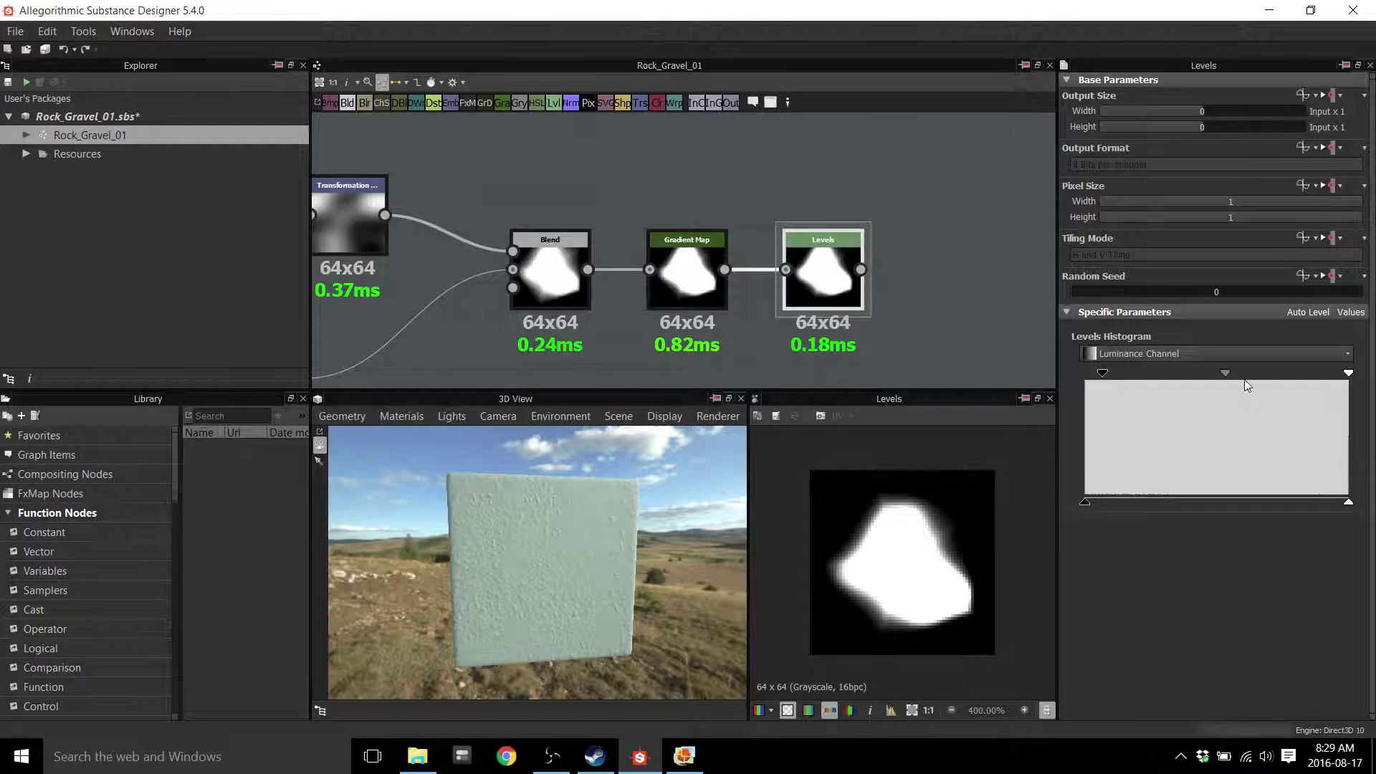
mouse_move(1227, 374)
mouse_down()
mouse_move(1181, 383)
mouse_move(1224, 376)
mouse_up()
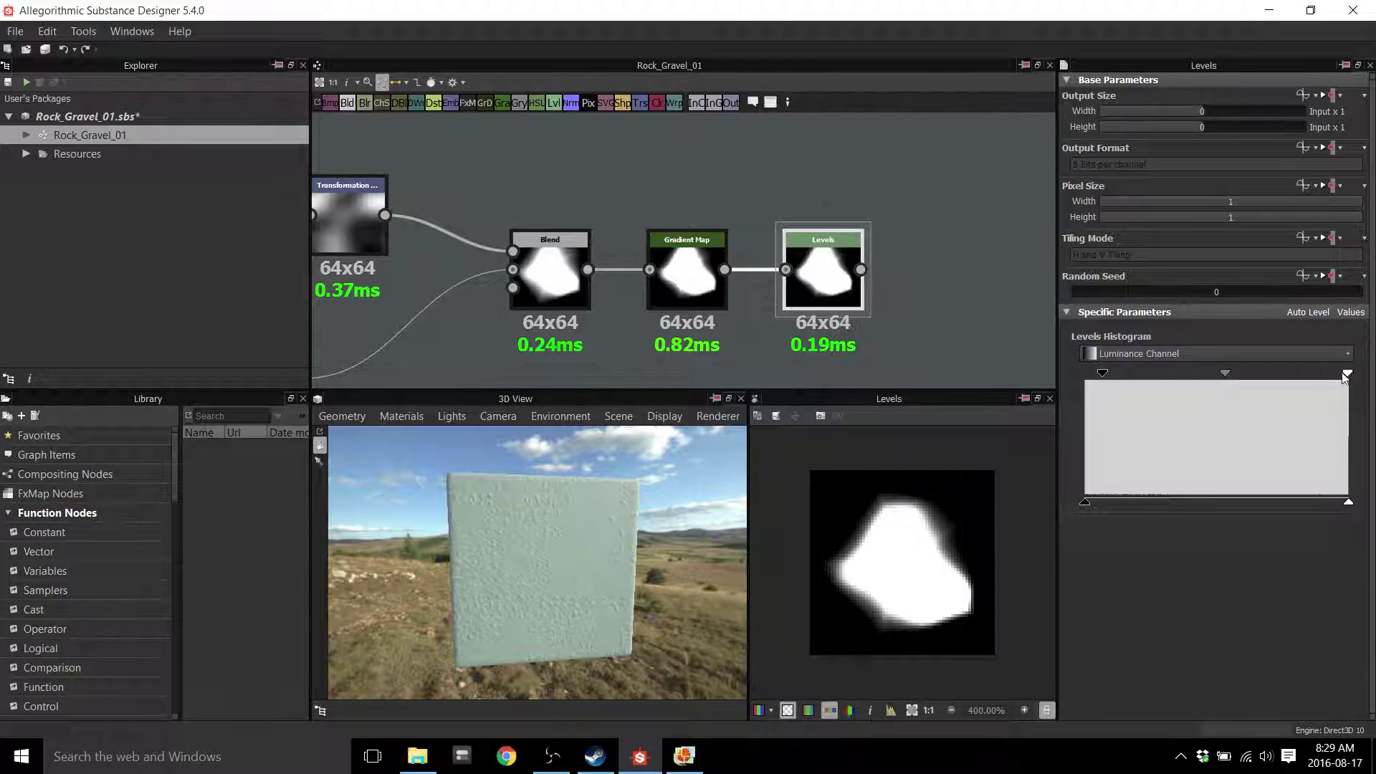
drag(1344, 377, 1371, 380)
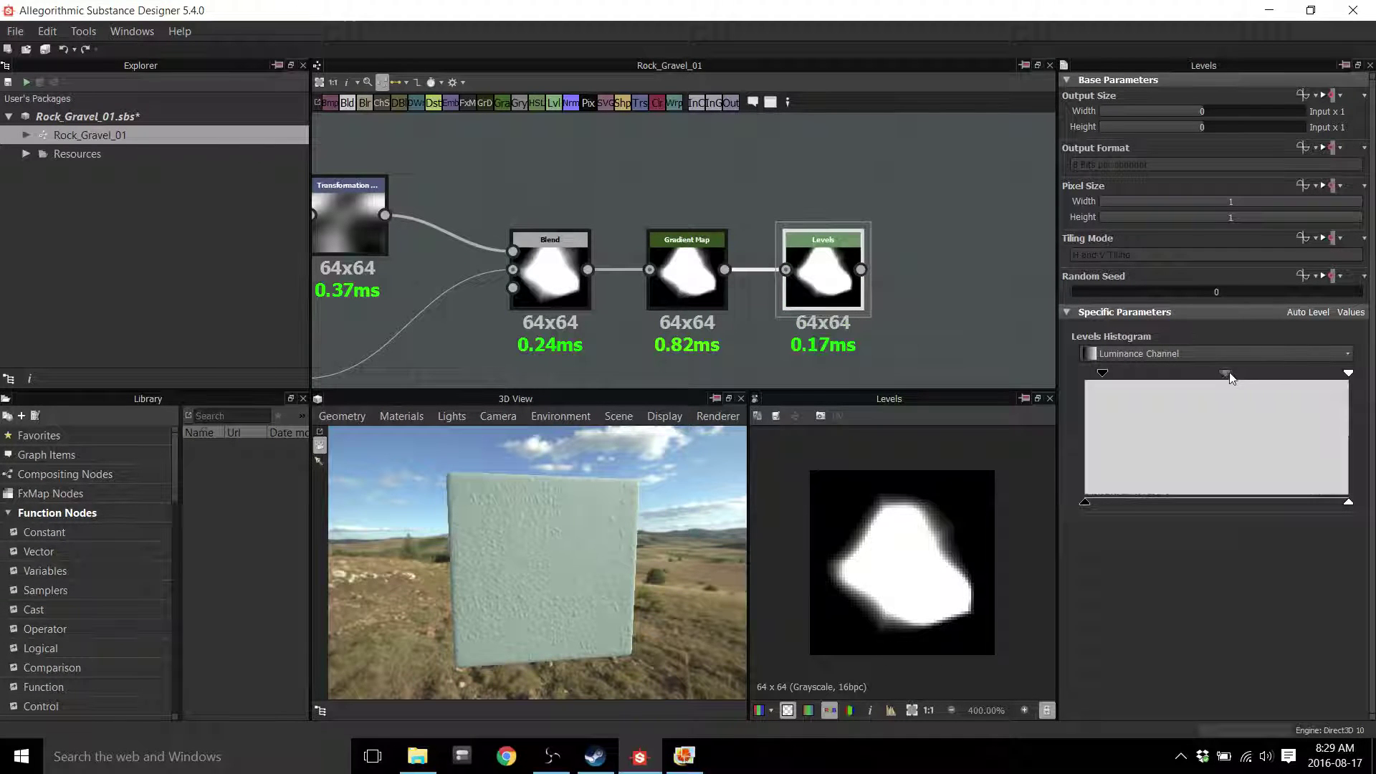
click(858, 296)
key(Delete)
middle_drag(886, 233, 1030, 216)
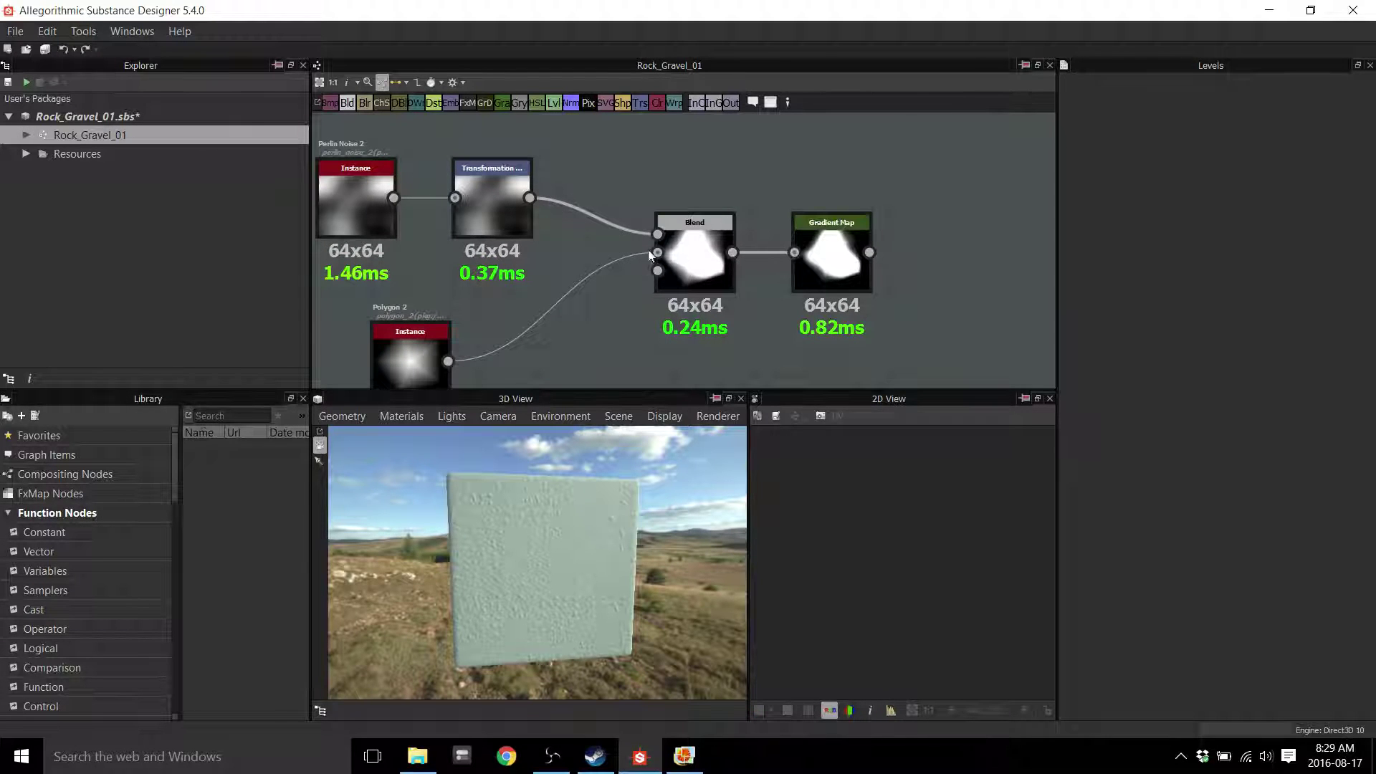
Try other blending modes on the Blend node, including Soft Light, Switch, Add Sub, Copy and Max (Lighten), and return it to Divide
click(695, 262)
click(1103, 380)
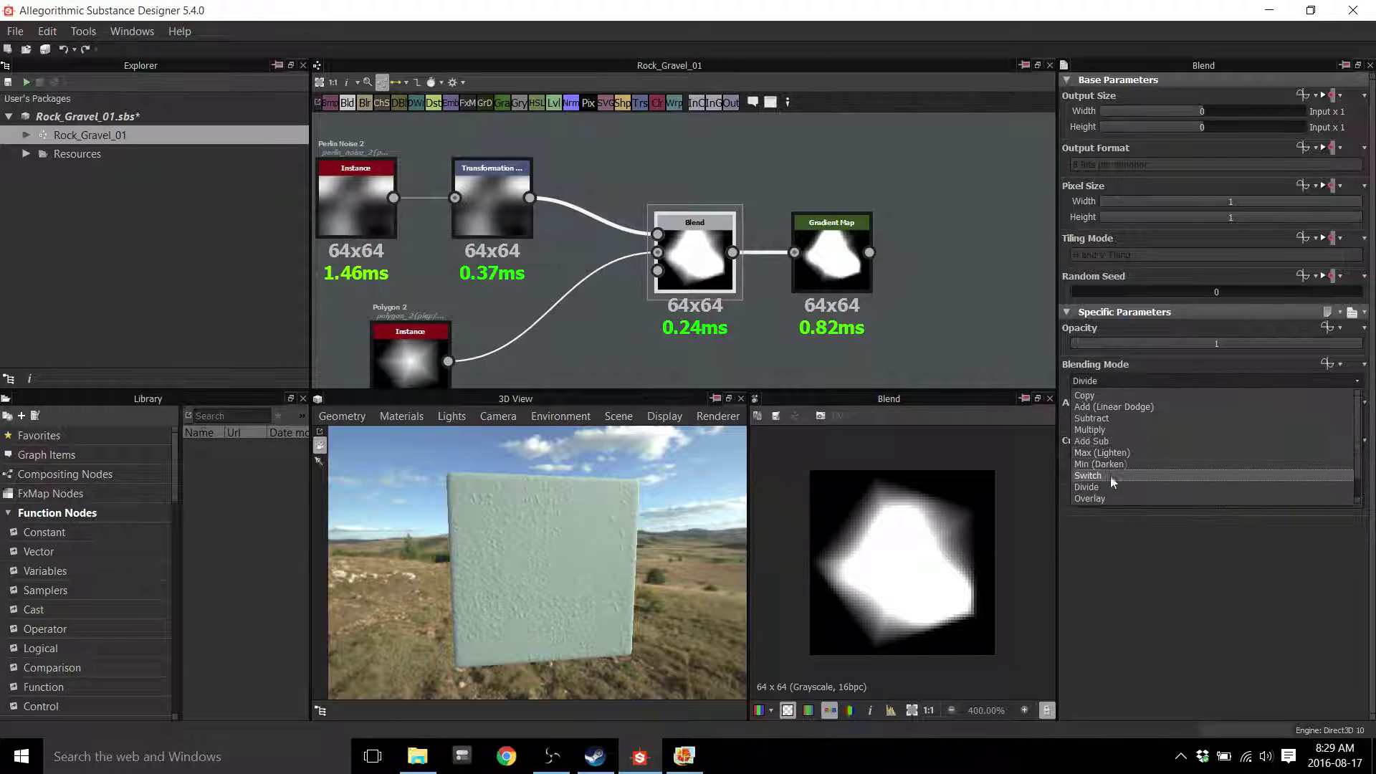
click(1100, 464)
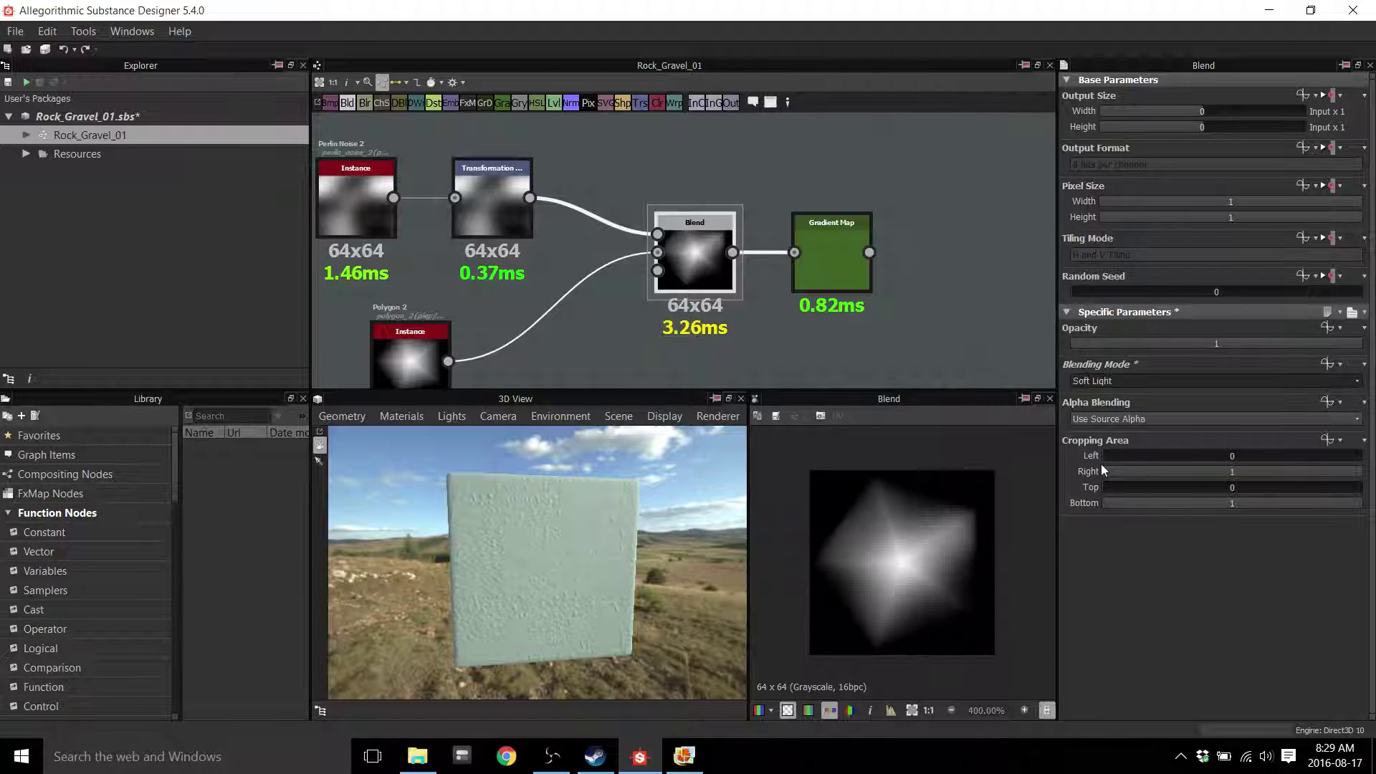
key(Up)
key(Up)
key(Up)
key(Up)
key(Up)
key(Up)
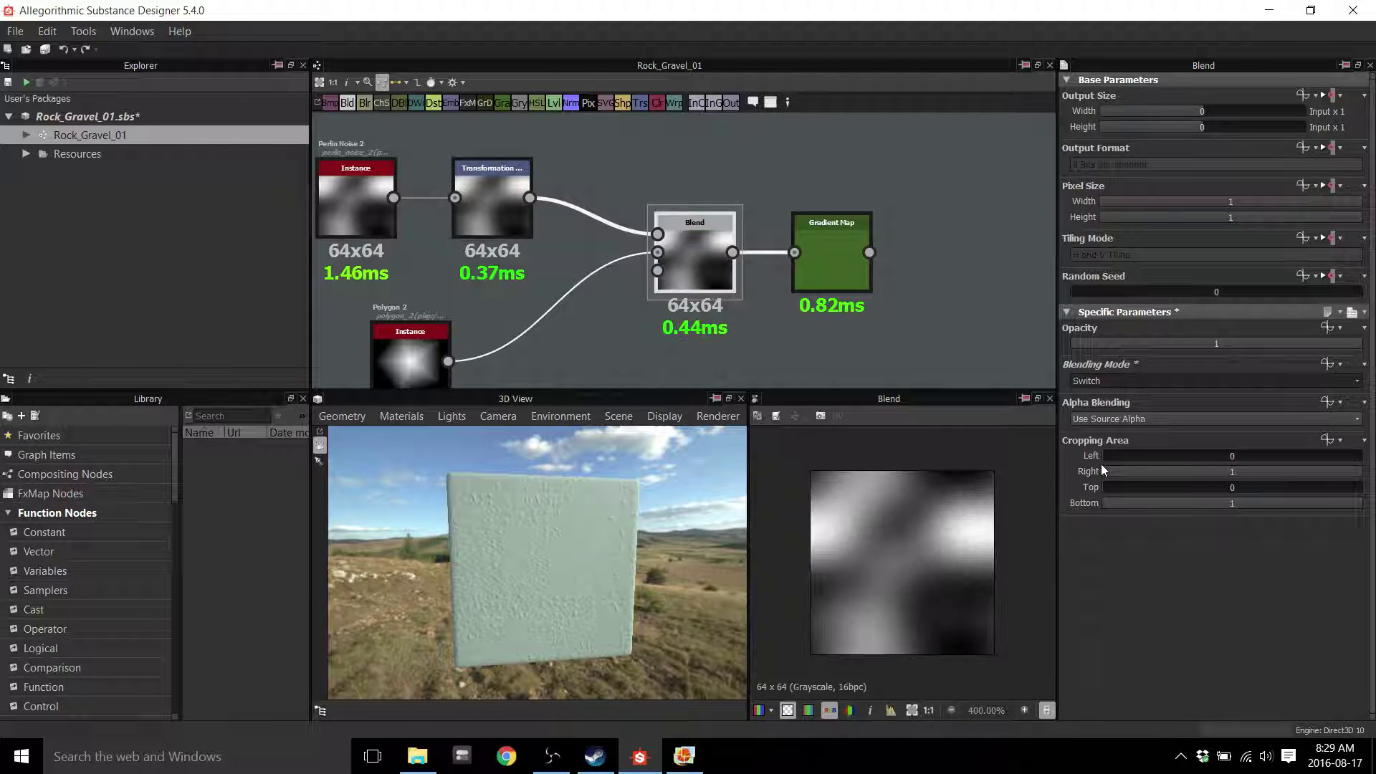
key(Up)
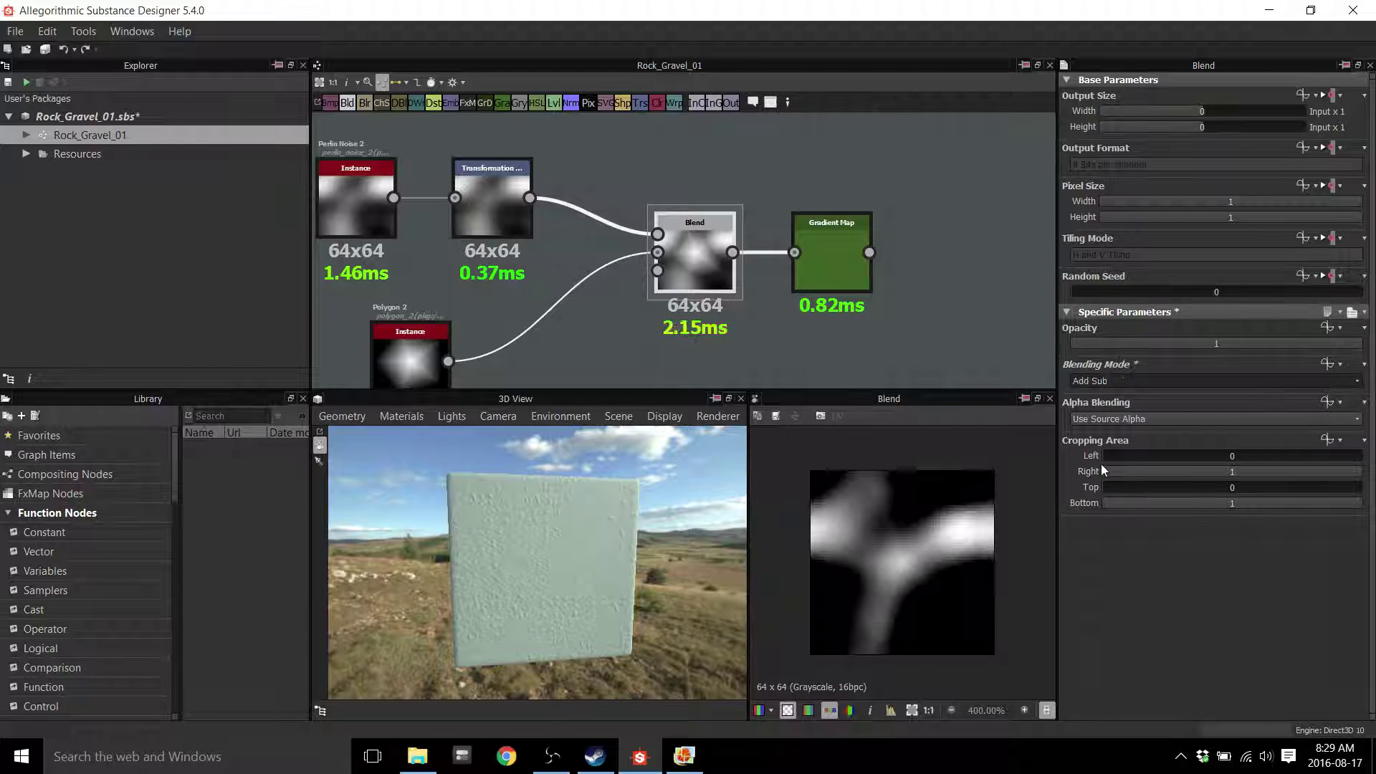
key(Up)
key(Up)
key(Up)
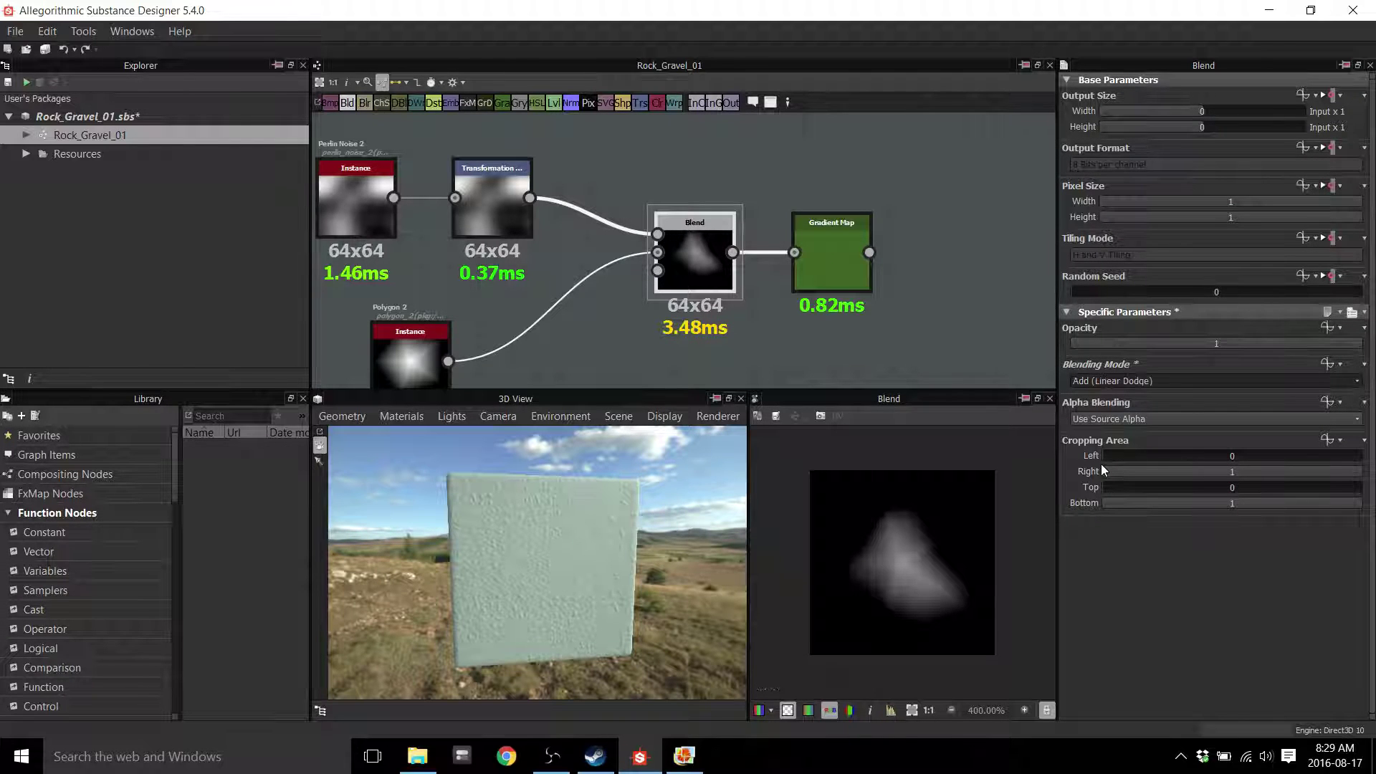
key(Down)
key(Down)
key(Down)
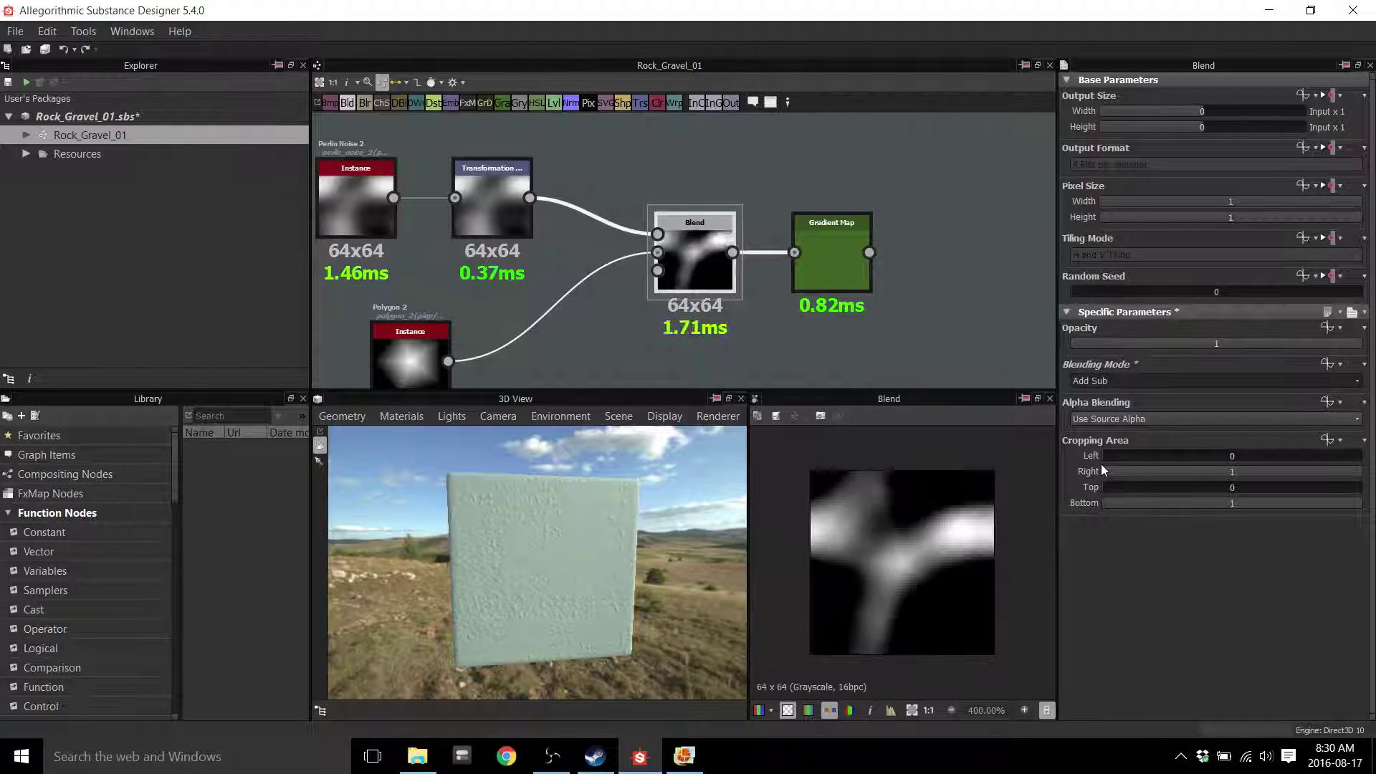
key(Up)
key(Up)
key(Up)
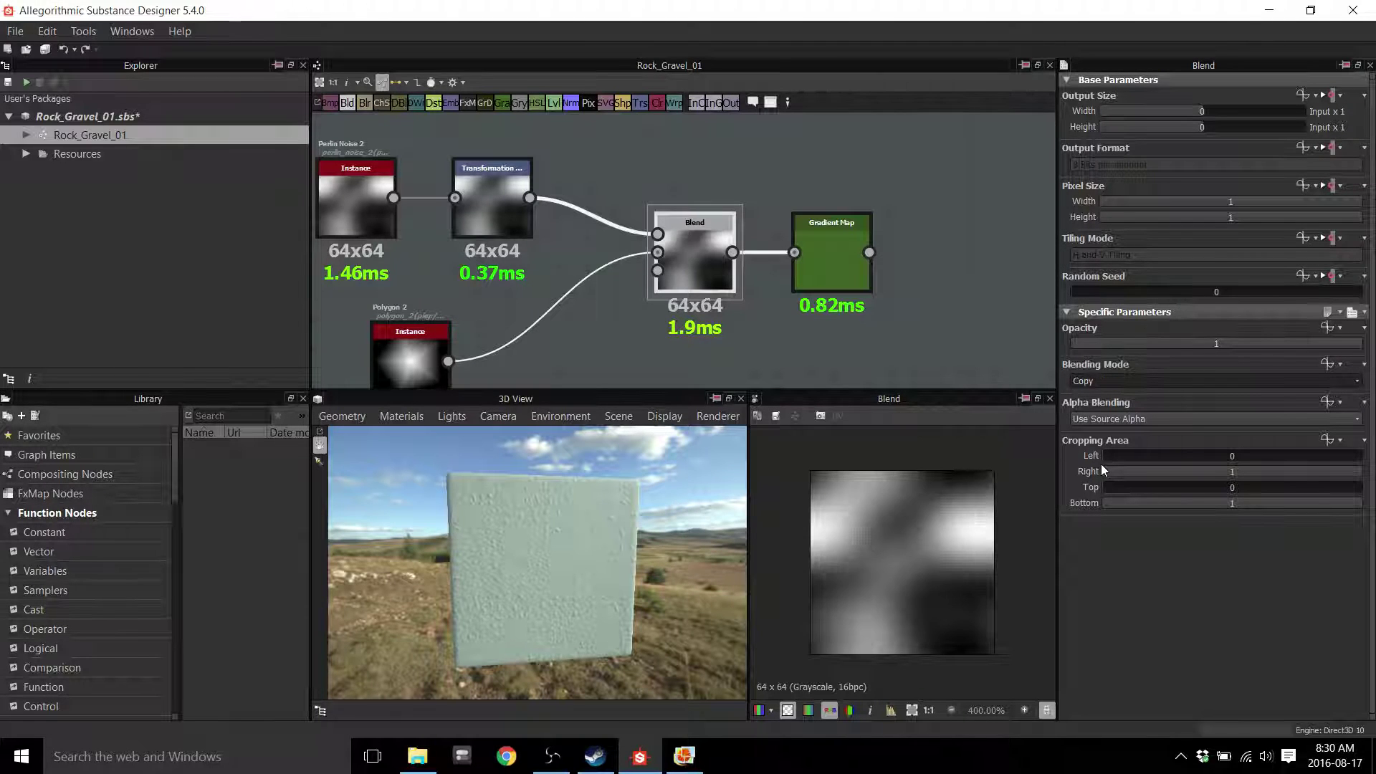
key(Down)
key(Down)
key(Down)
key(Down)
key(Down)
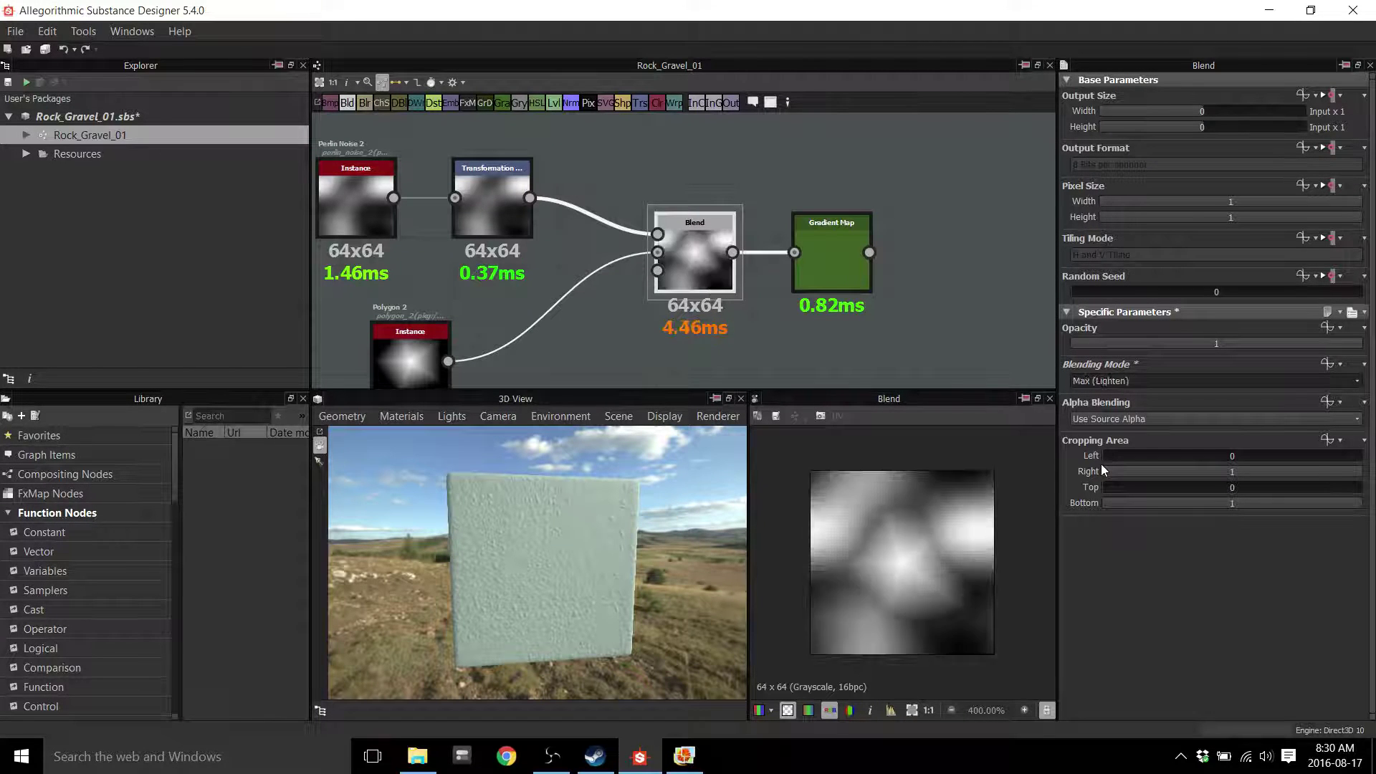
key(Down)
key(Down)
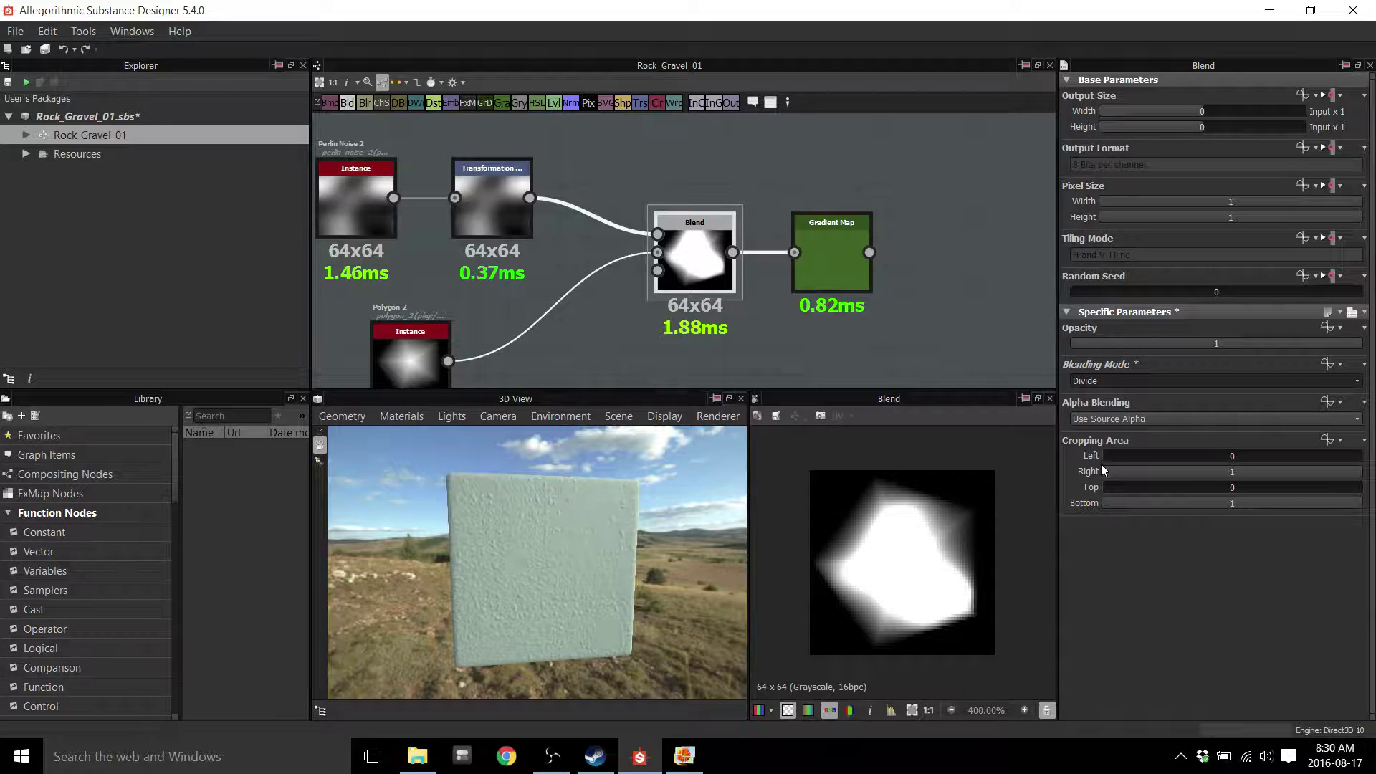
key(Down)
key(Up)
key(Up)
key(Down)
Switch to Photo Gallery to study the gravel reference photo, and return to Substance Designer
alt+middle_drag(792, 314, 822, 293)
scroll(831, 296, down, 1)
alt+middle_drag(934, 313, 774, 323)
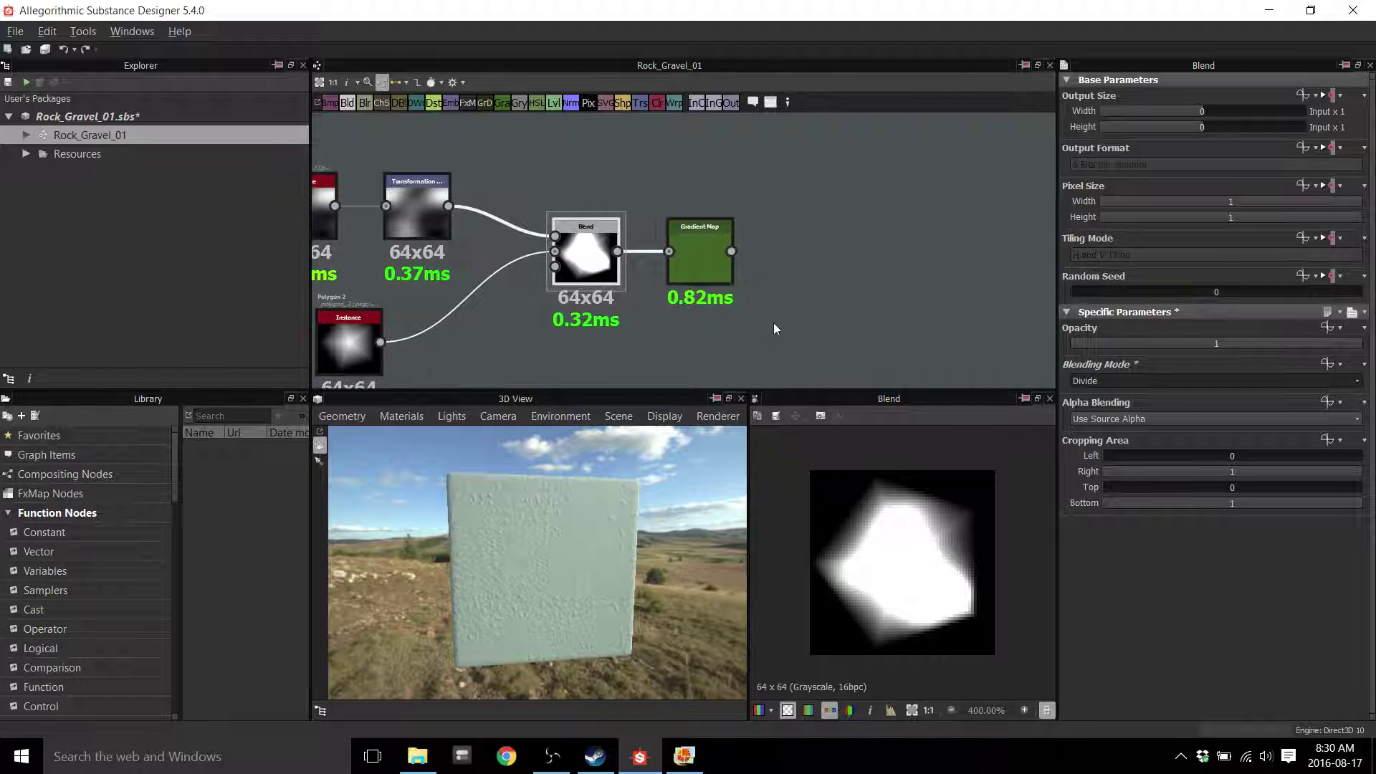
click(683, 755)
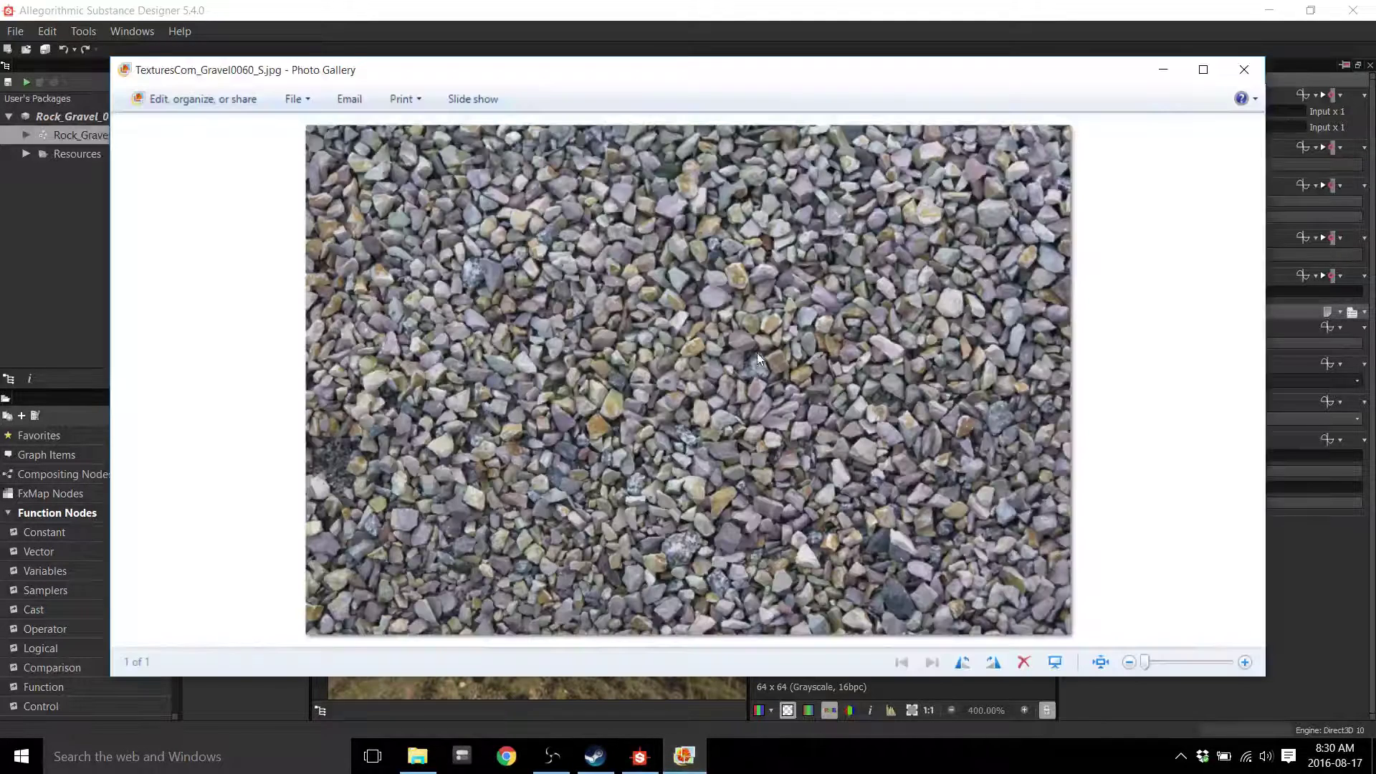
click(798, 7)
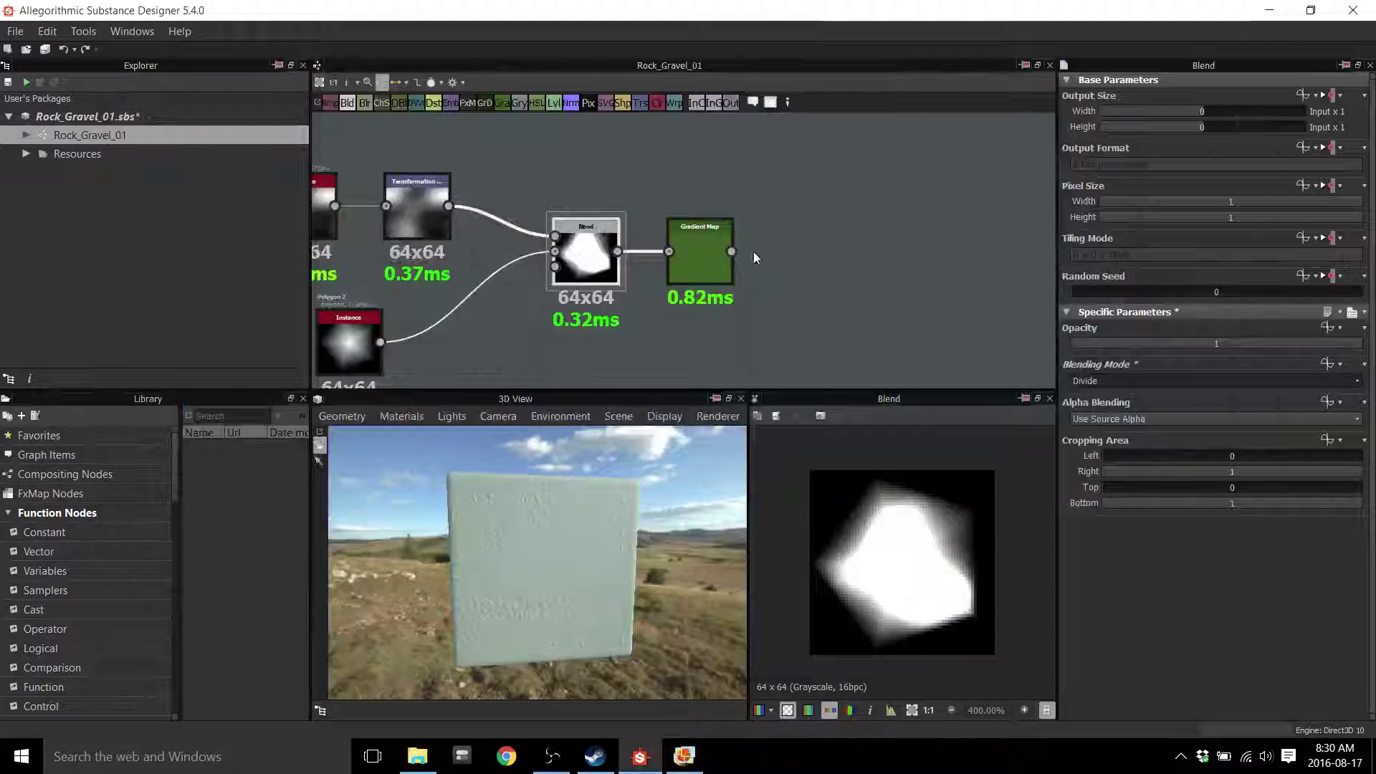
Preview the Gradient Map output and review the Blend and Gradient Map nodes of the small rock chain
click(686, 272)
double_click(693, 285)
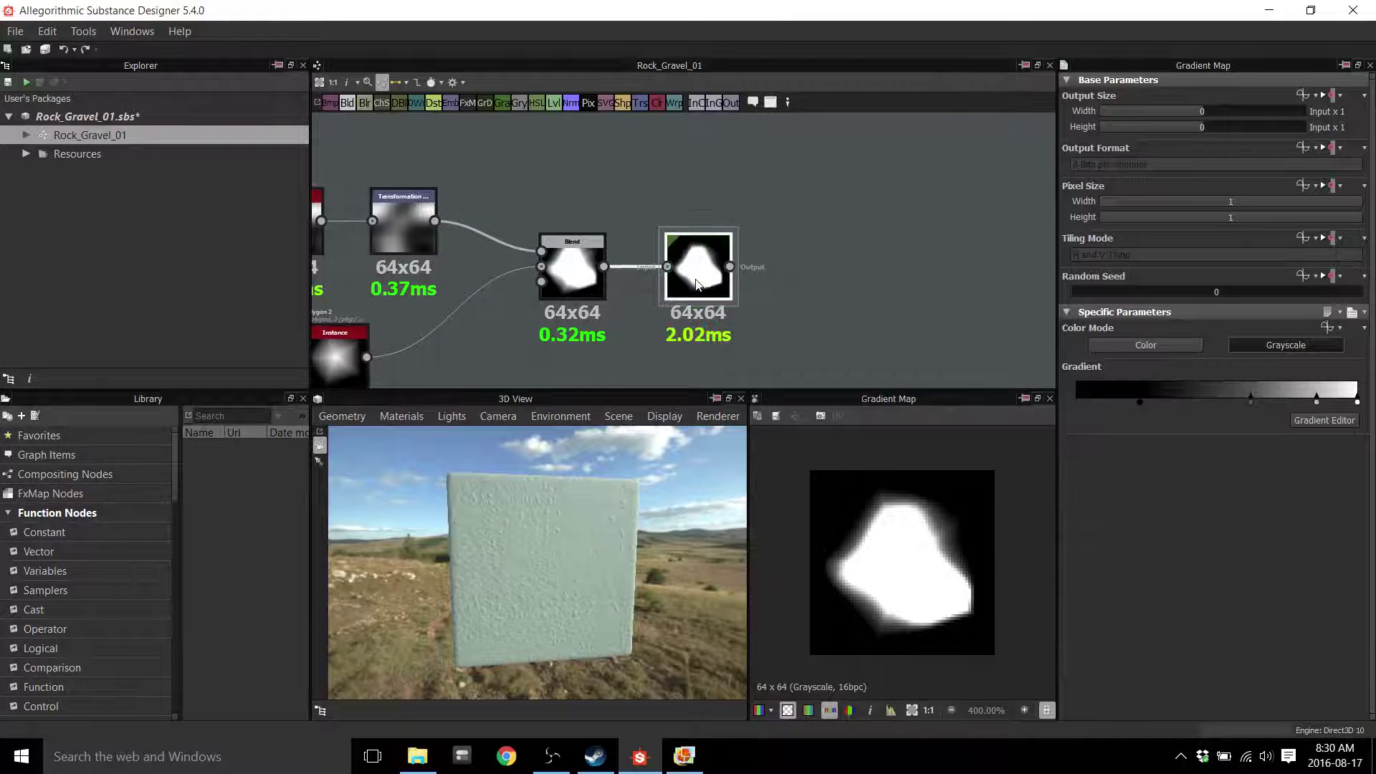
middle_drag(780, 294, 889, 301)
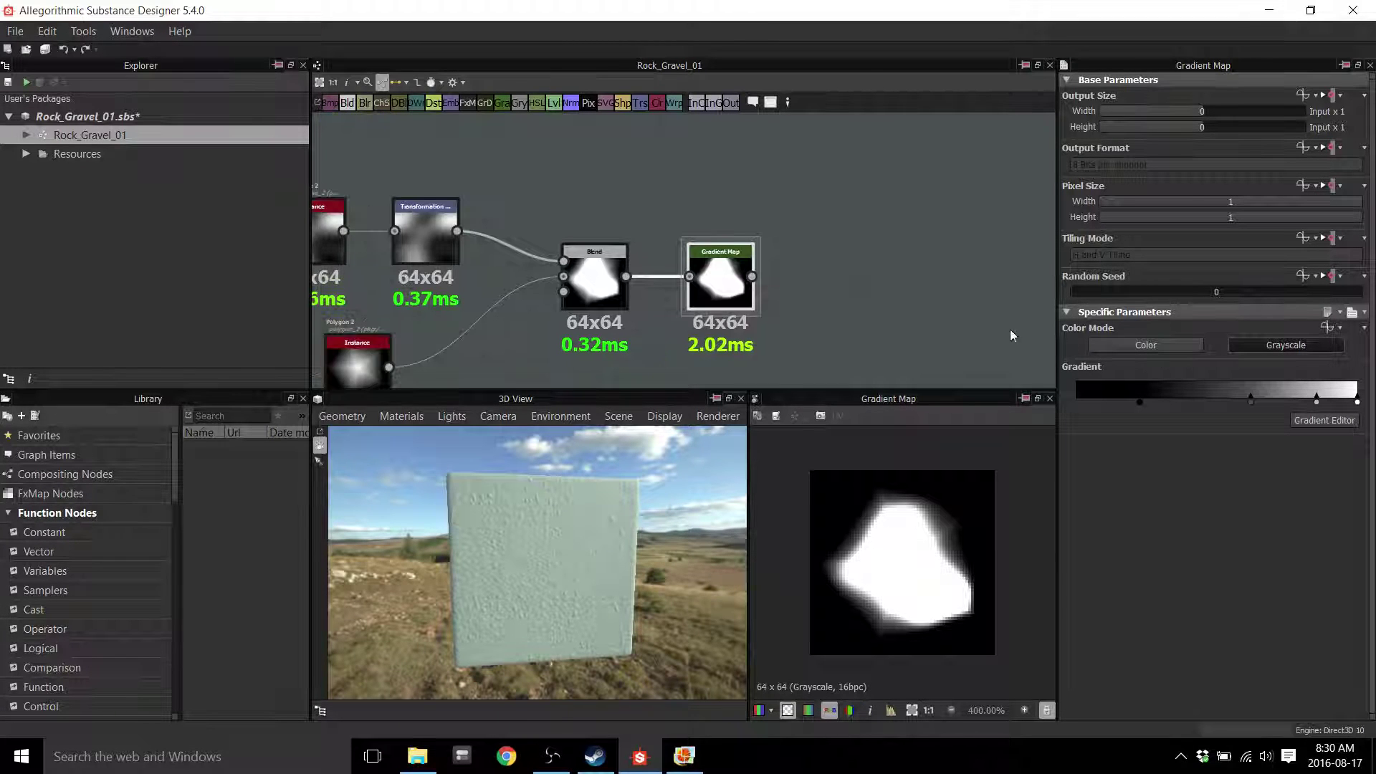
scroll(801, 287, down, 3)
scroll(801, 289, down, 1)
scroll(806, 288, up, 3)
mouse_move(734, 293)
mouse_down()
mouse_move(752, 294)
mouse_move(731, 294)
mouse_up()
scroll(731, 294, up, 1)
middle_drag(925, 301, 793, 313)
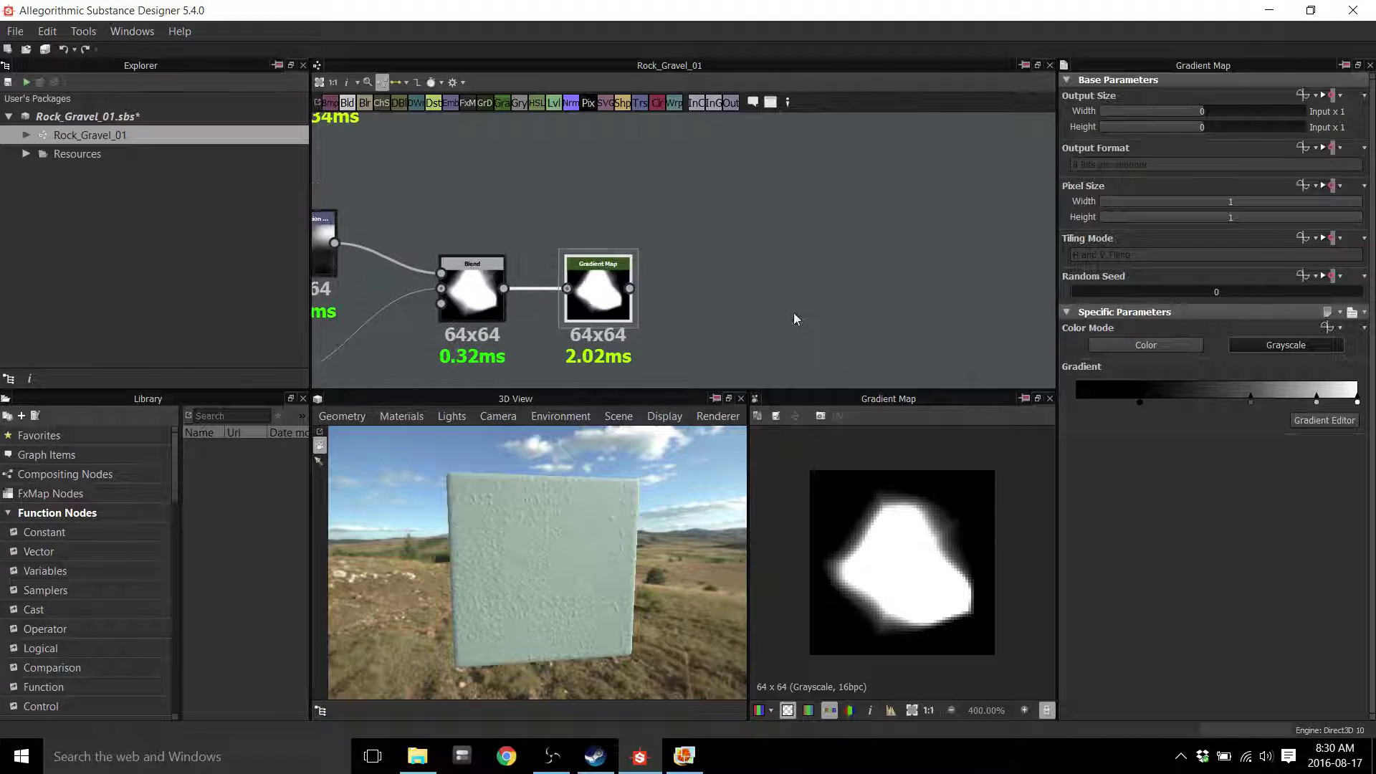
click(474, 305)
click(612, 315)
middle_drag(687, 310, 724, 322)
Search the node list for "noise" and add a Dirt 1 node above the Gradient Map, showing its whole texture
key(space)
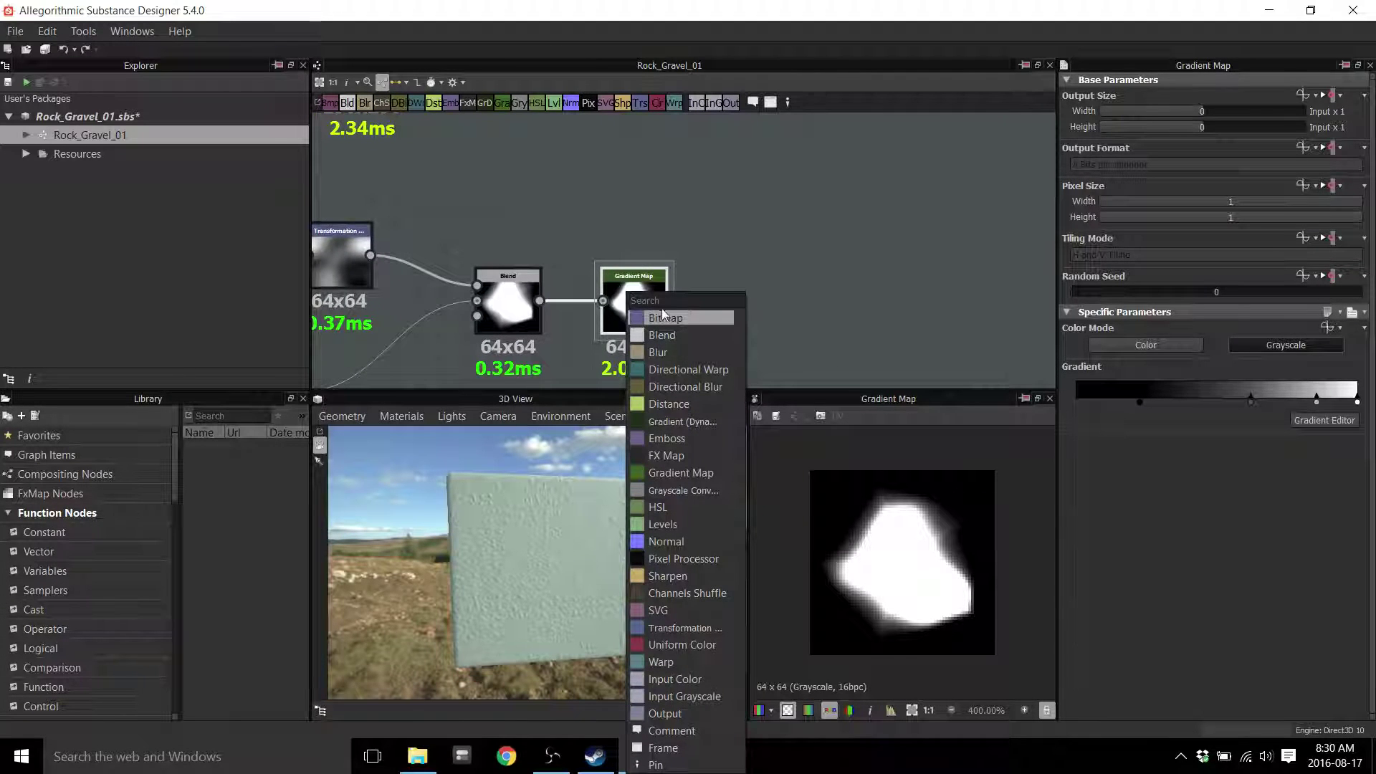
click(643, 210)
middle_drag(714, 290, 768, 300)
scroll(788, 232, down, 2)
key(space)
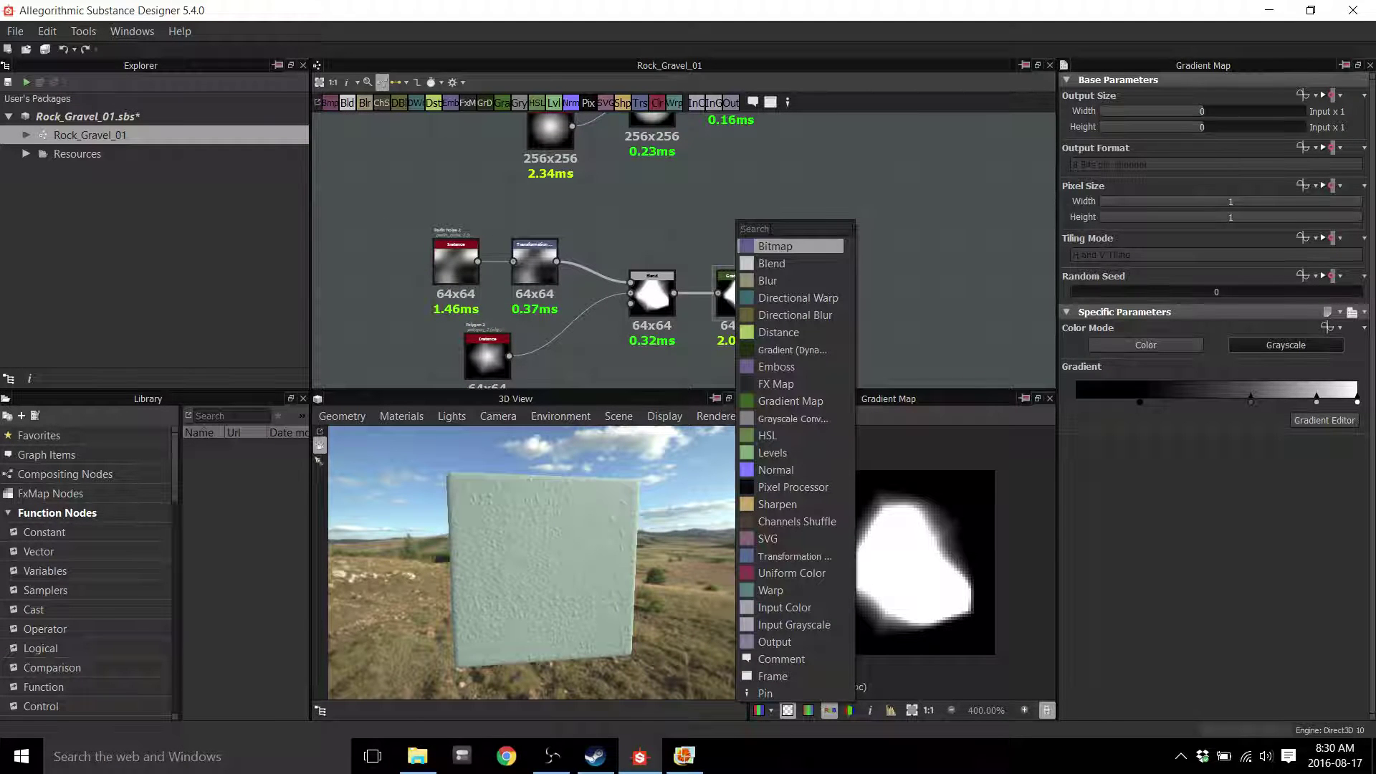
text(noise)
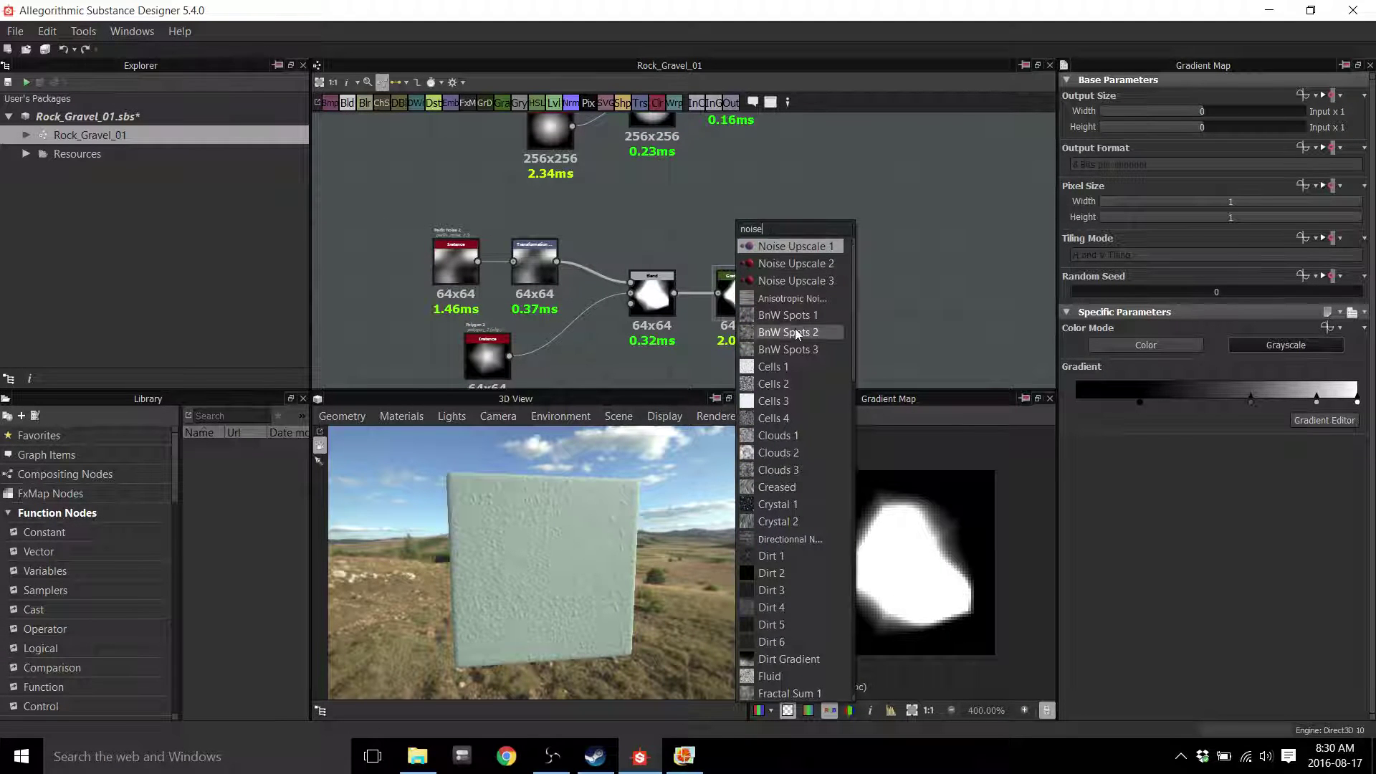
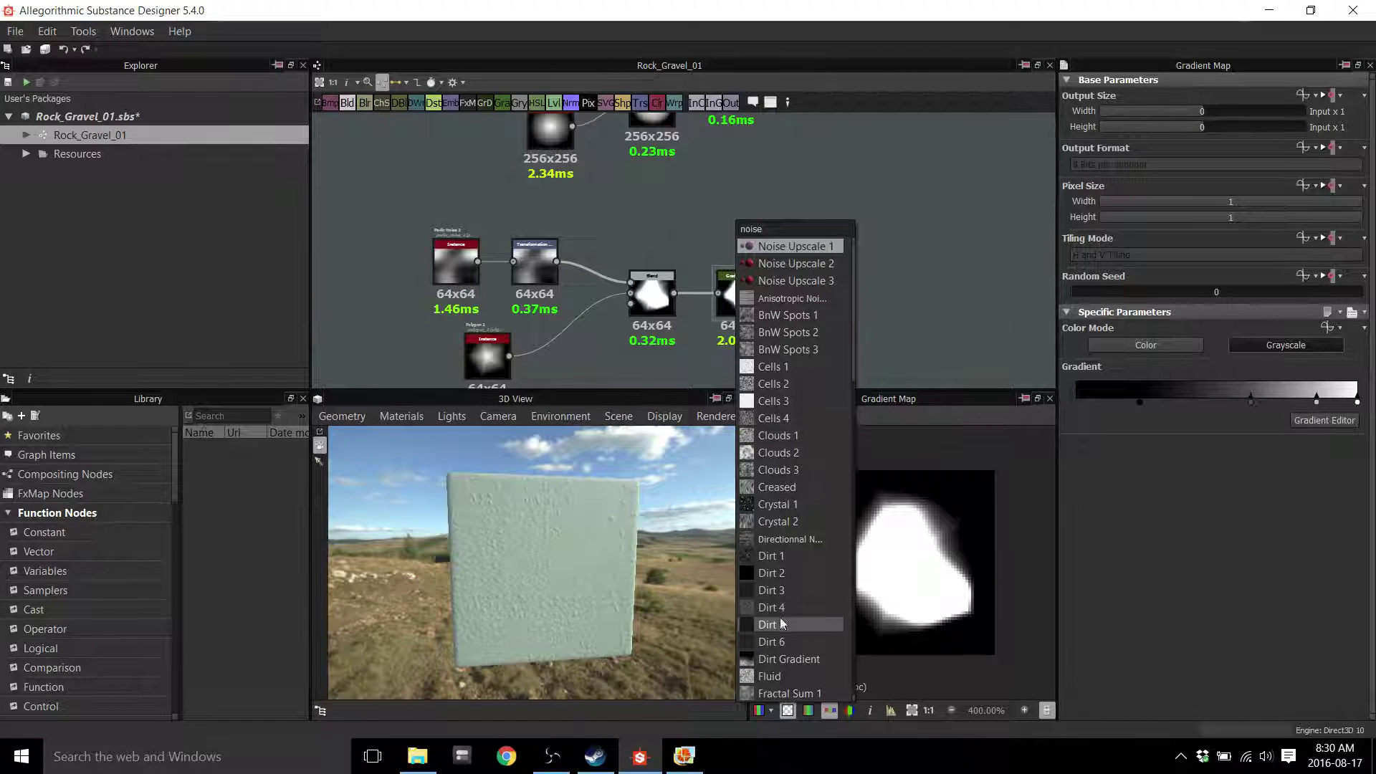
click(788, 557)
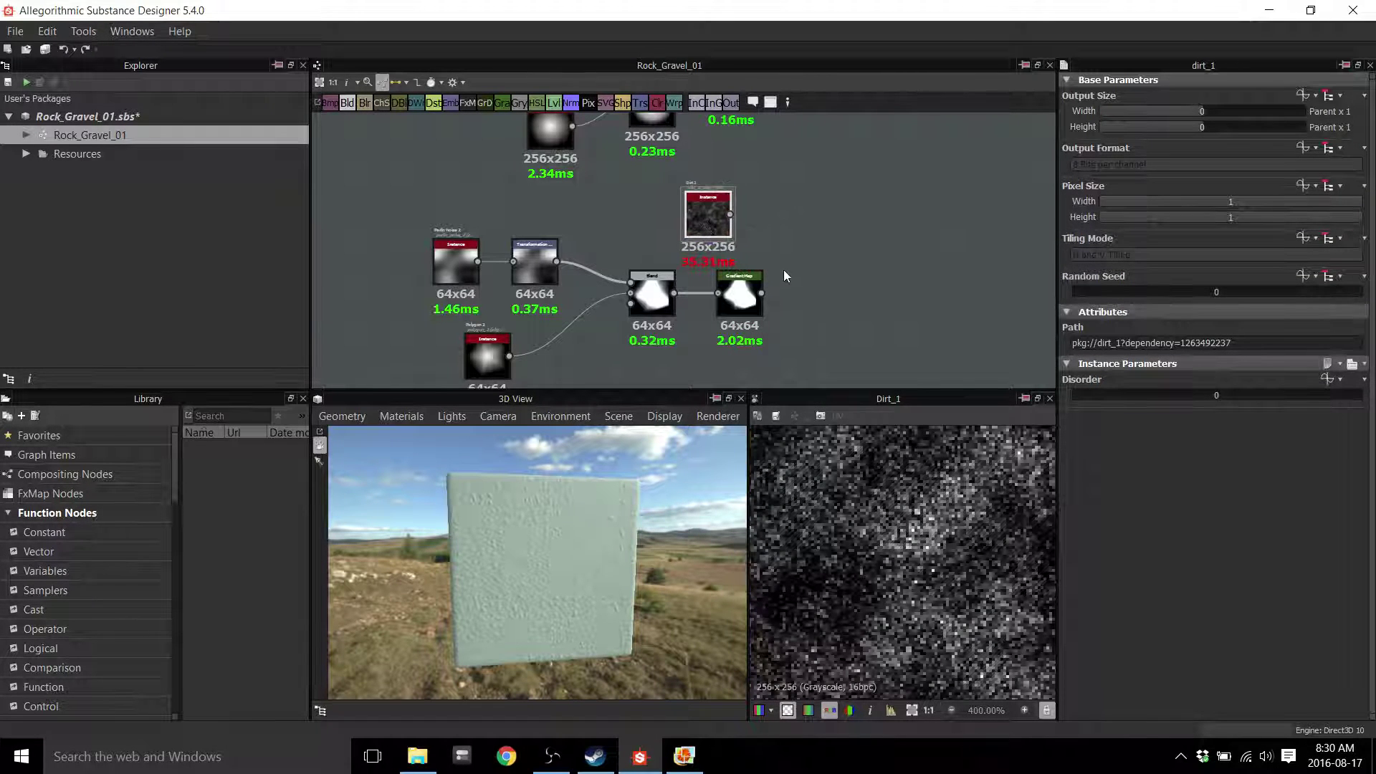
scroll(900, 582, down, 4)
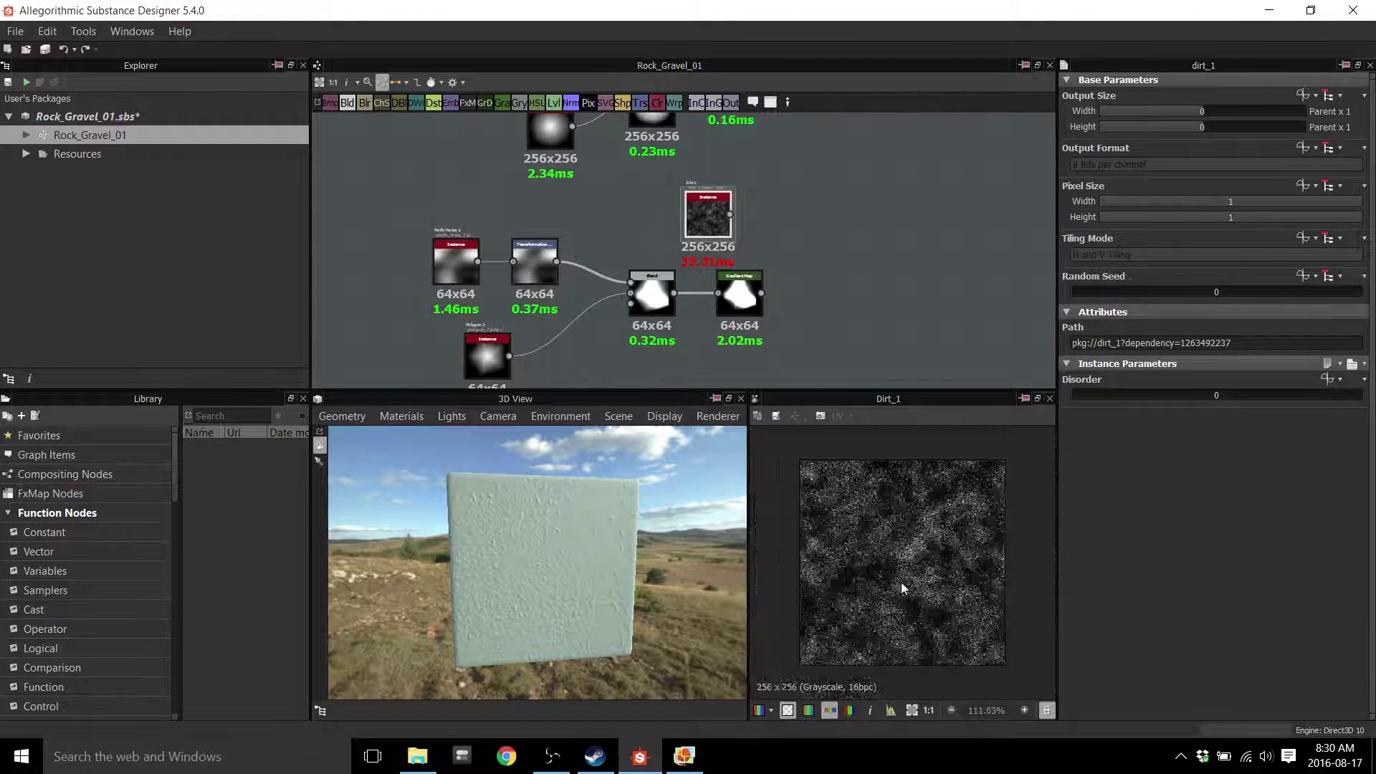
Add a Blend node with Dirt 1 as its foreground and the Gradient Map as its background, and preview it
right_click(820, 252)
click(859, 294)
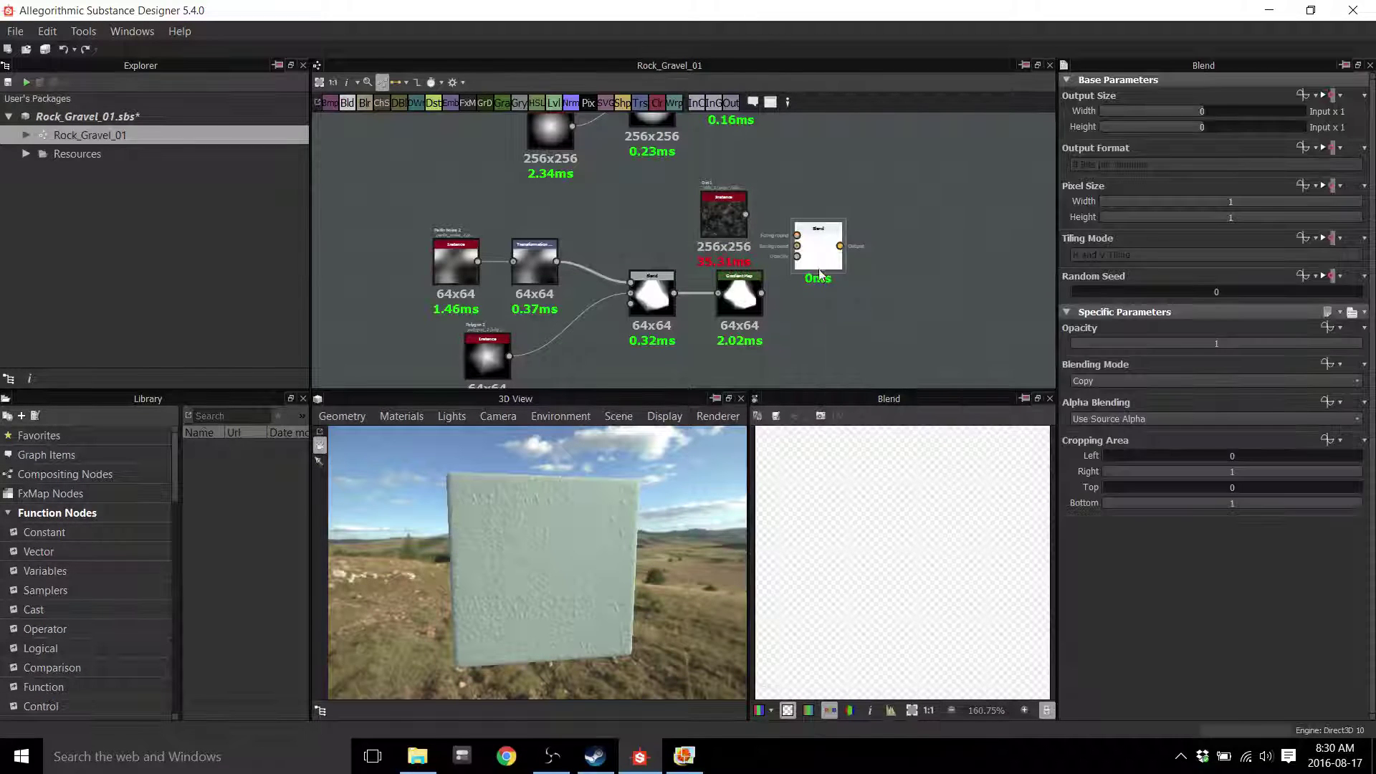
double_click(740, 293)
double_click(732, 217)
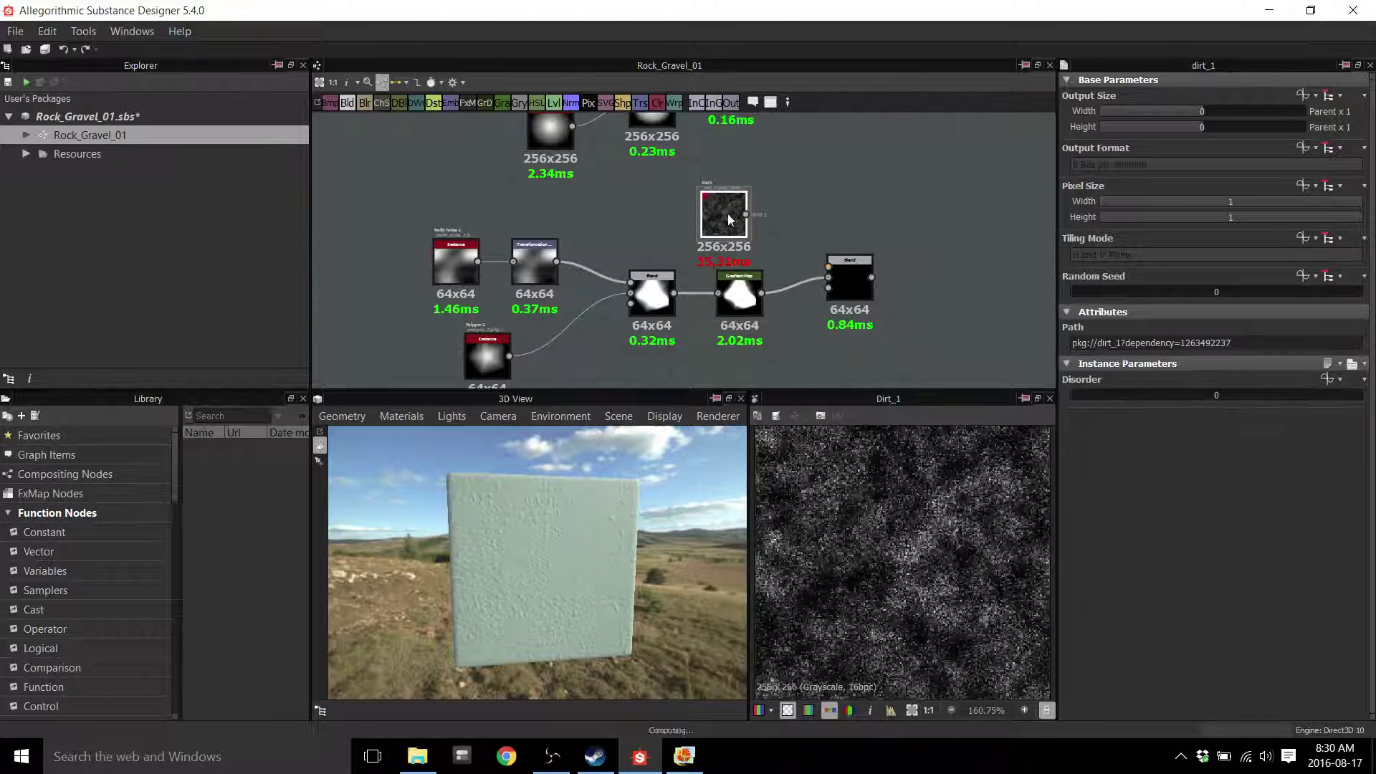
drag(818, 261, 828, 266)
double_click(853, 285)
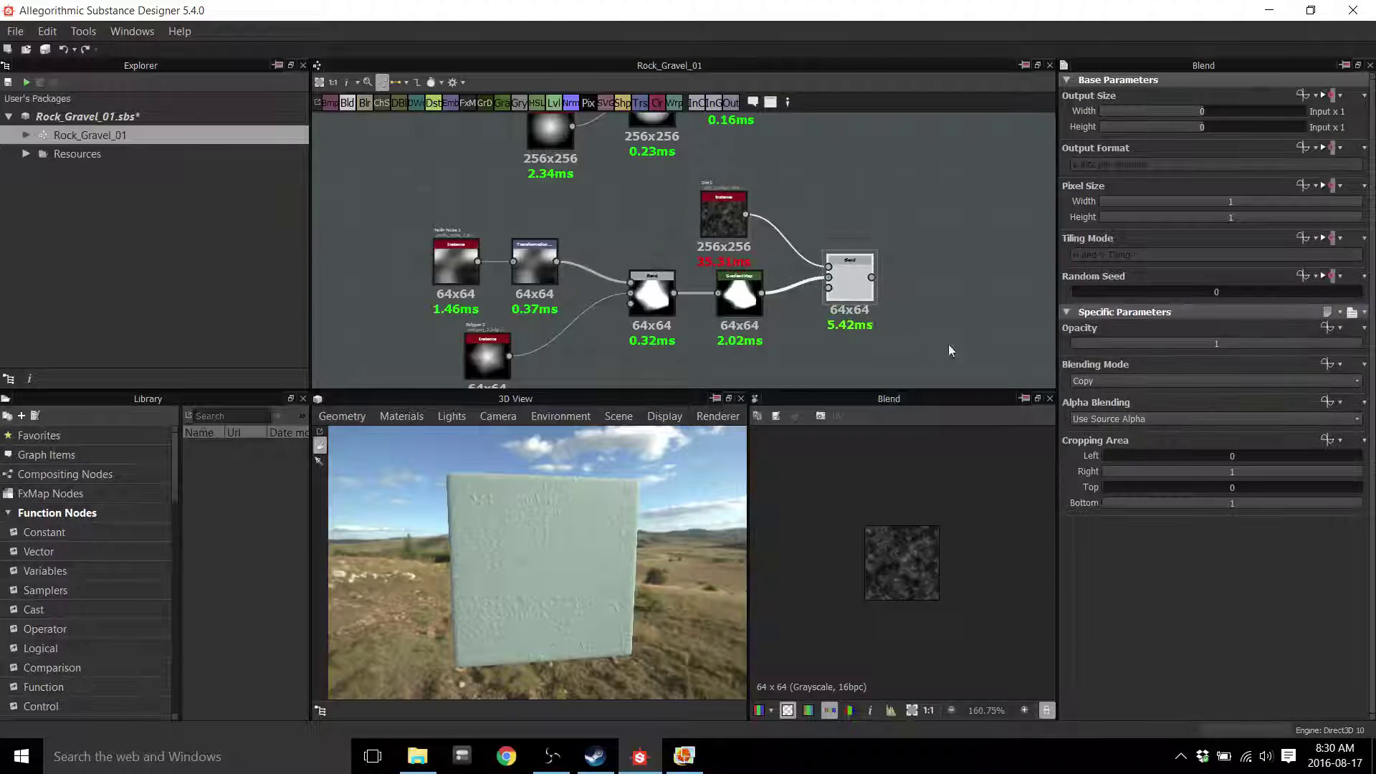
Set the new Blend node's blending mode to Subtract and inspect the textured rock up close
middle_drag(922, 335, 883, 333)
scroll(884, 332, up, 3)
scroll(802, 308, up, 2)
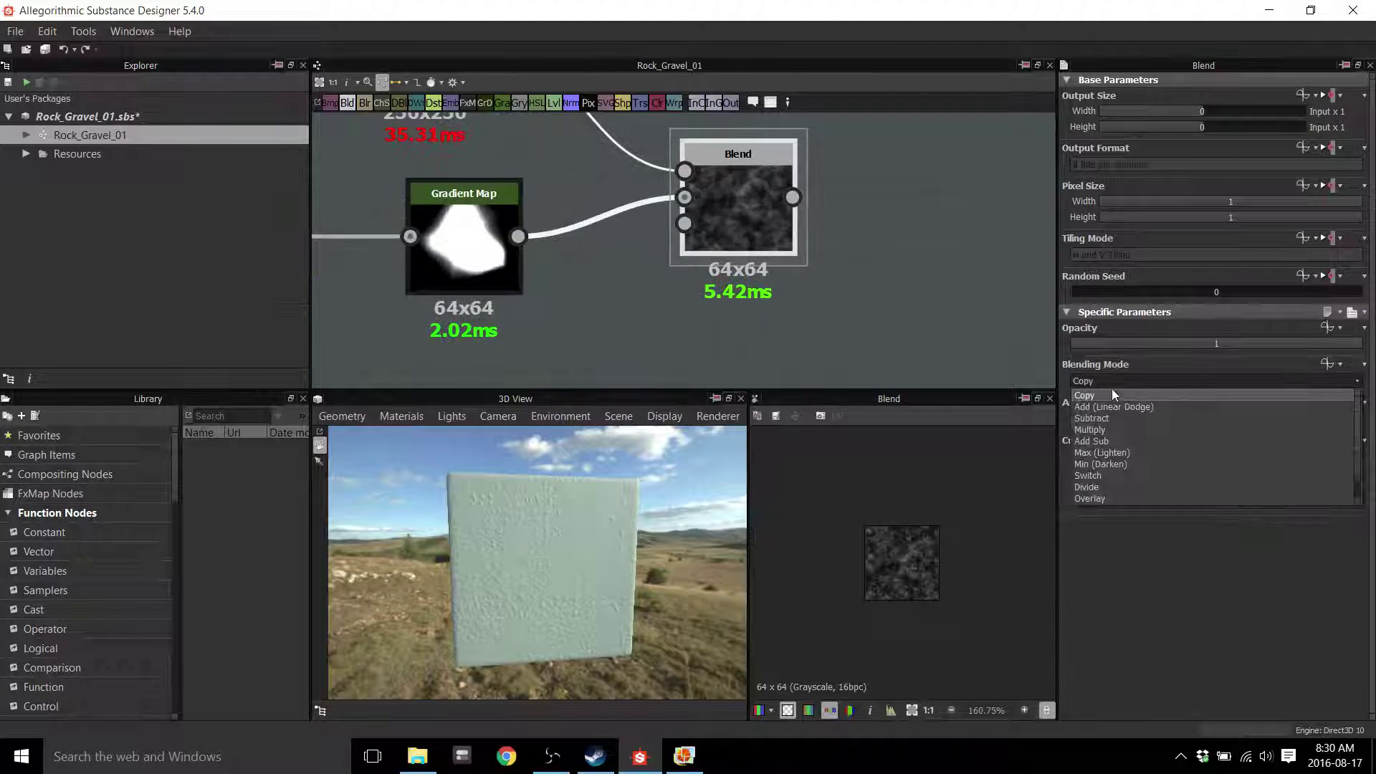
click(1104, 417)
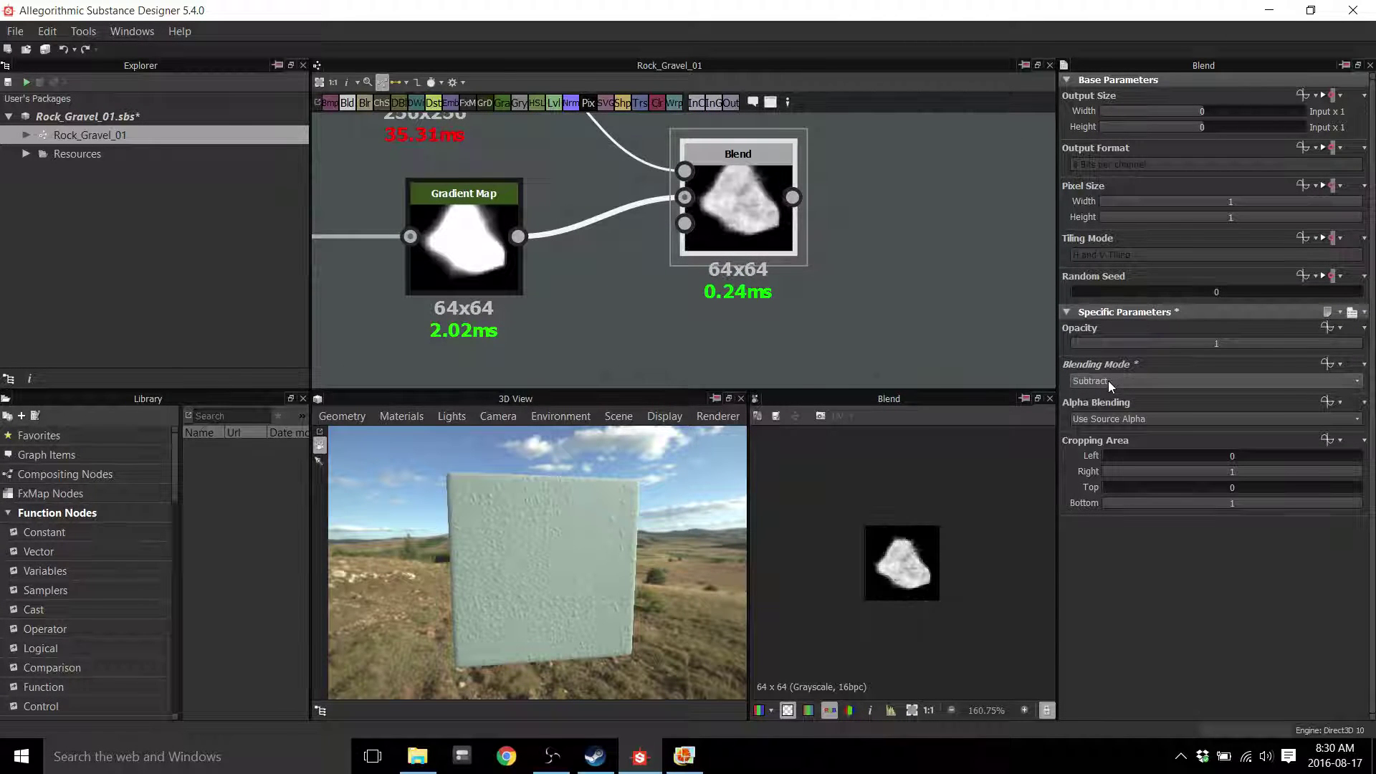
scroll(933, 550, up, 3)
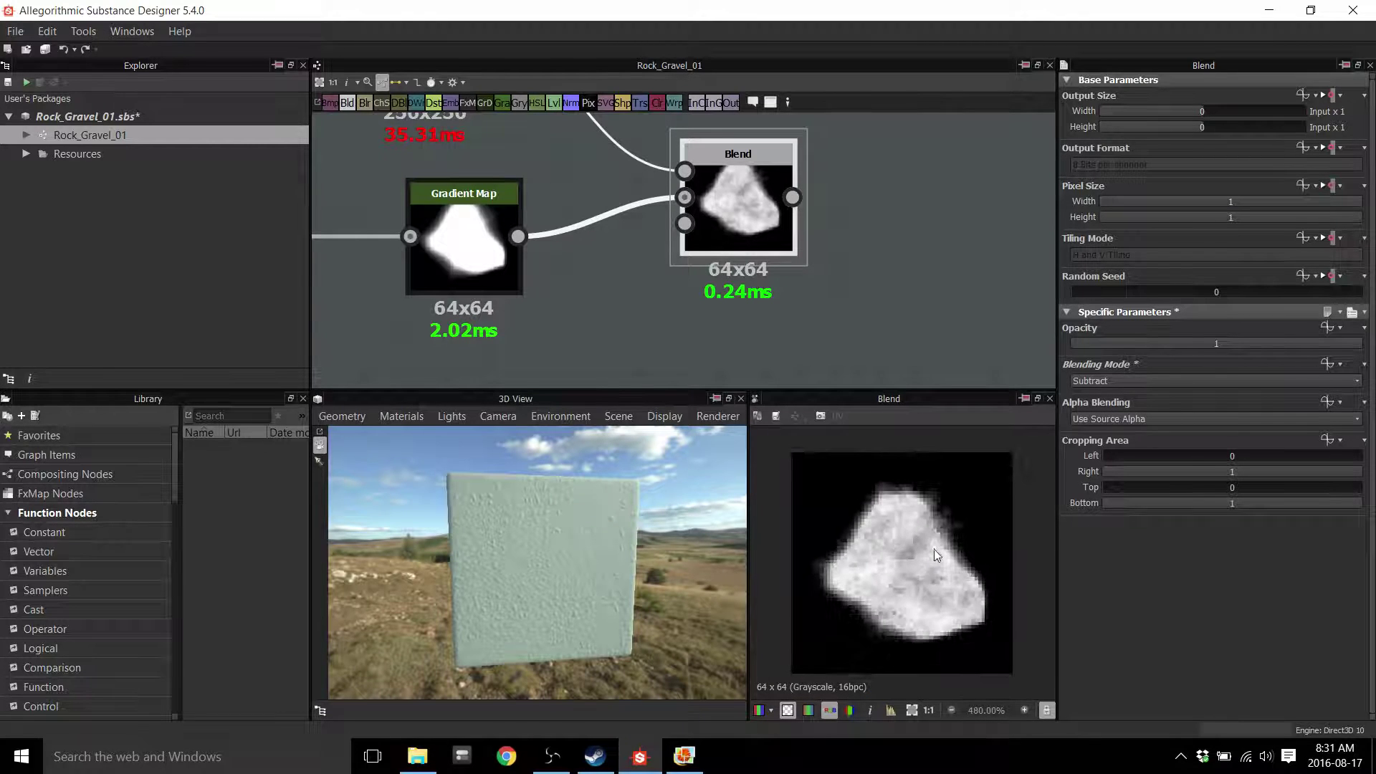
Review the small rock chain and preview the output of its Gradient Map
scroll(863, 295, down, 3)
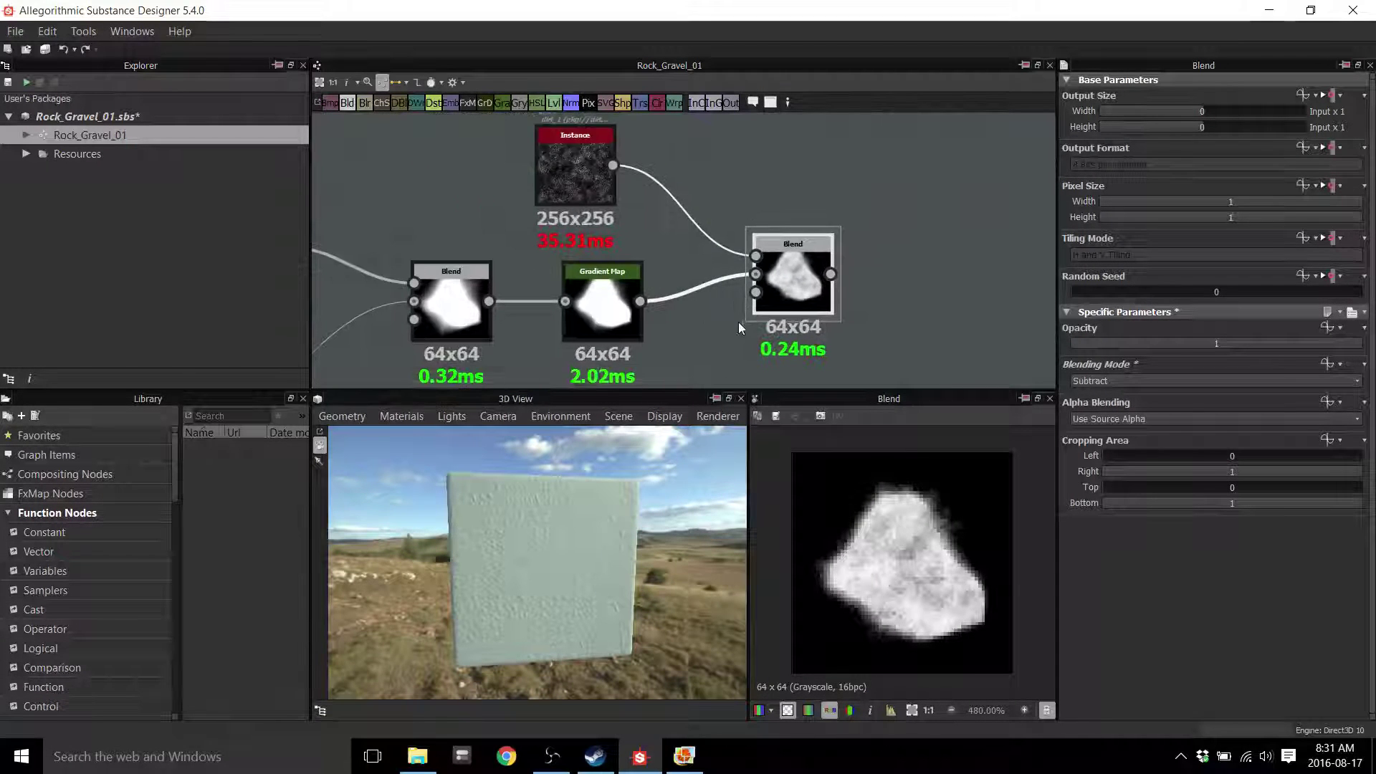
middle_drag(725, 325, 752, 320)
scroll(854, 281, down, 1)
scroll(810, 286, down, 1)
scroll(766, 295, up, 2)
scroll(765, 295, up, 1)
scroll(690, 324, down, 2)
scroll(690, 324, down, 2)
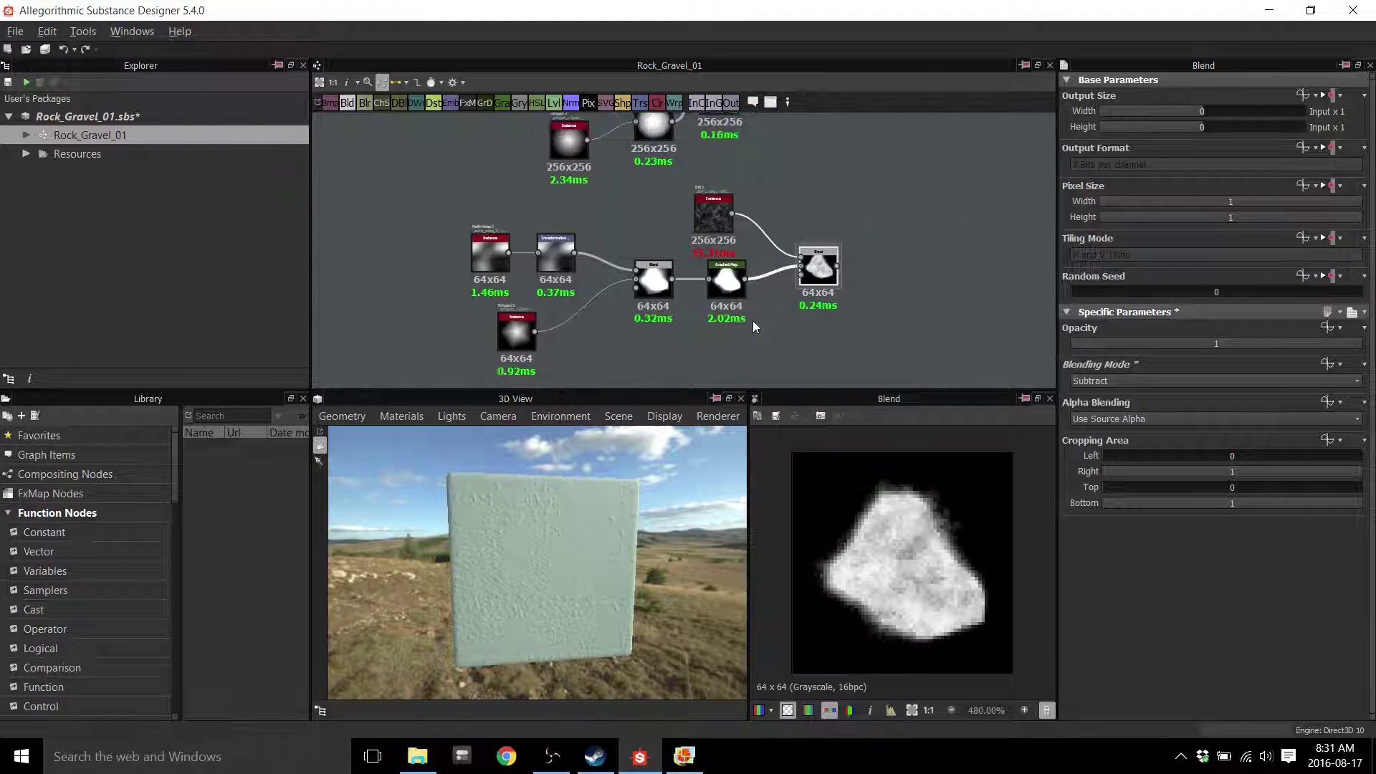
click(727, 287)
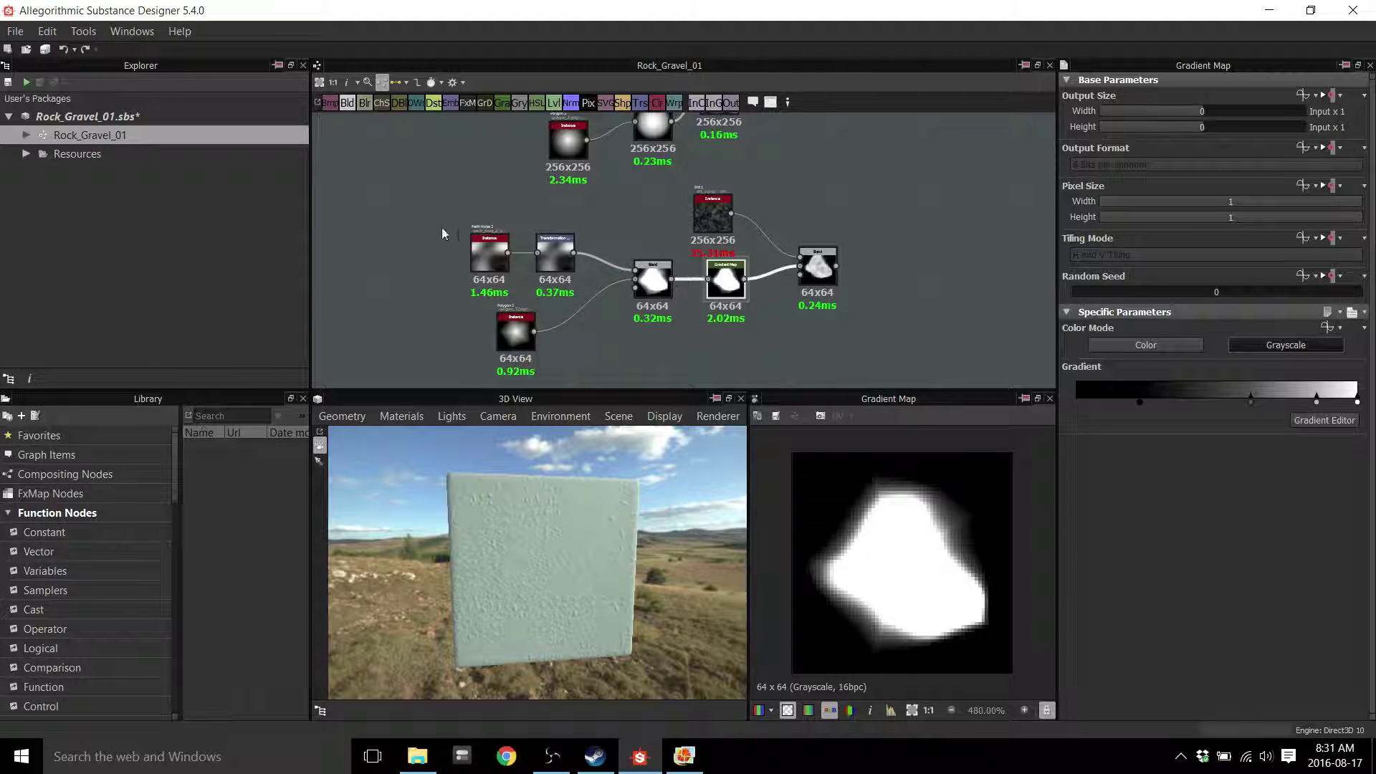
Set the output size of the small rock chain's Perlin Noise and Polygon nodes to 128 x 128 px
click(489, 252)
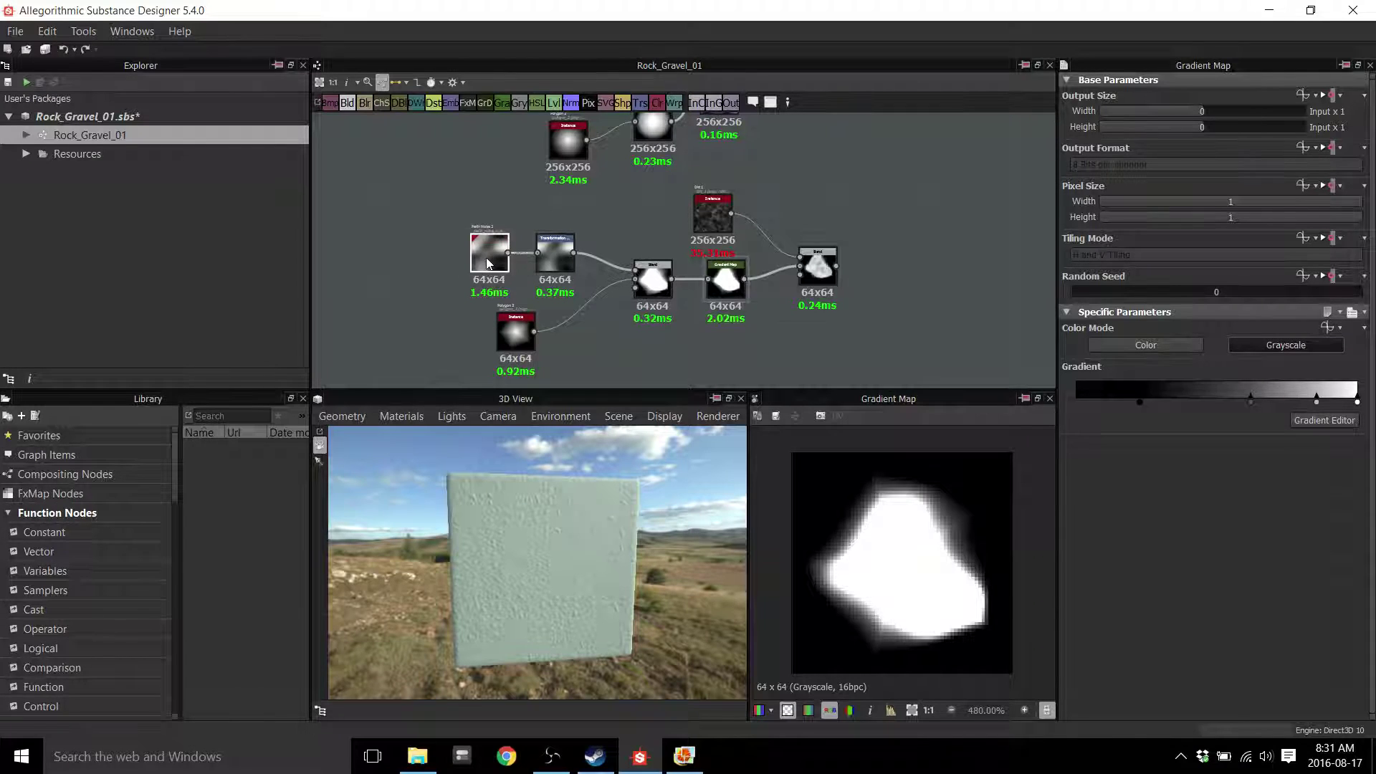
click(1334, 96)
click(1333, 94)
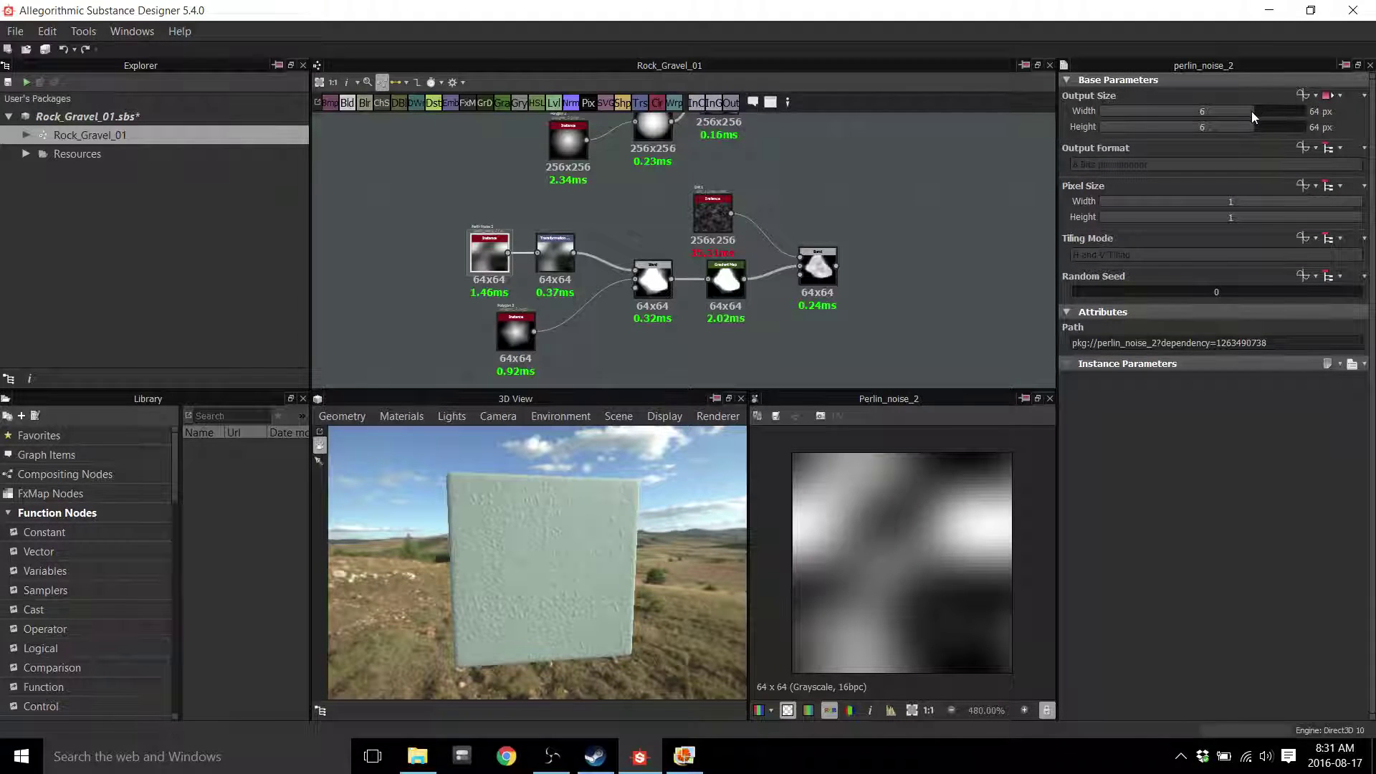
drag(1251, 110, 1263, 110)
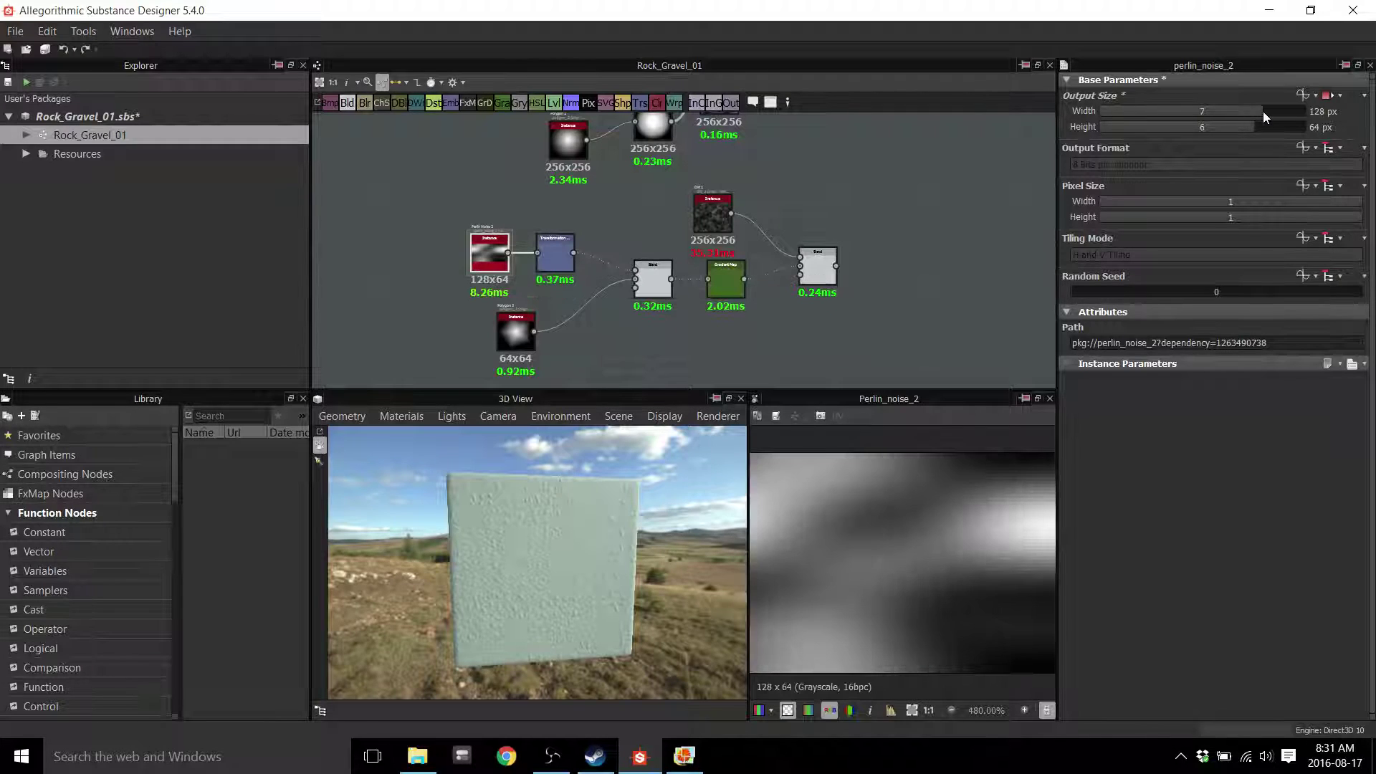
click(507, 332)
drag(1257, 109, 1259, 110)
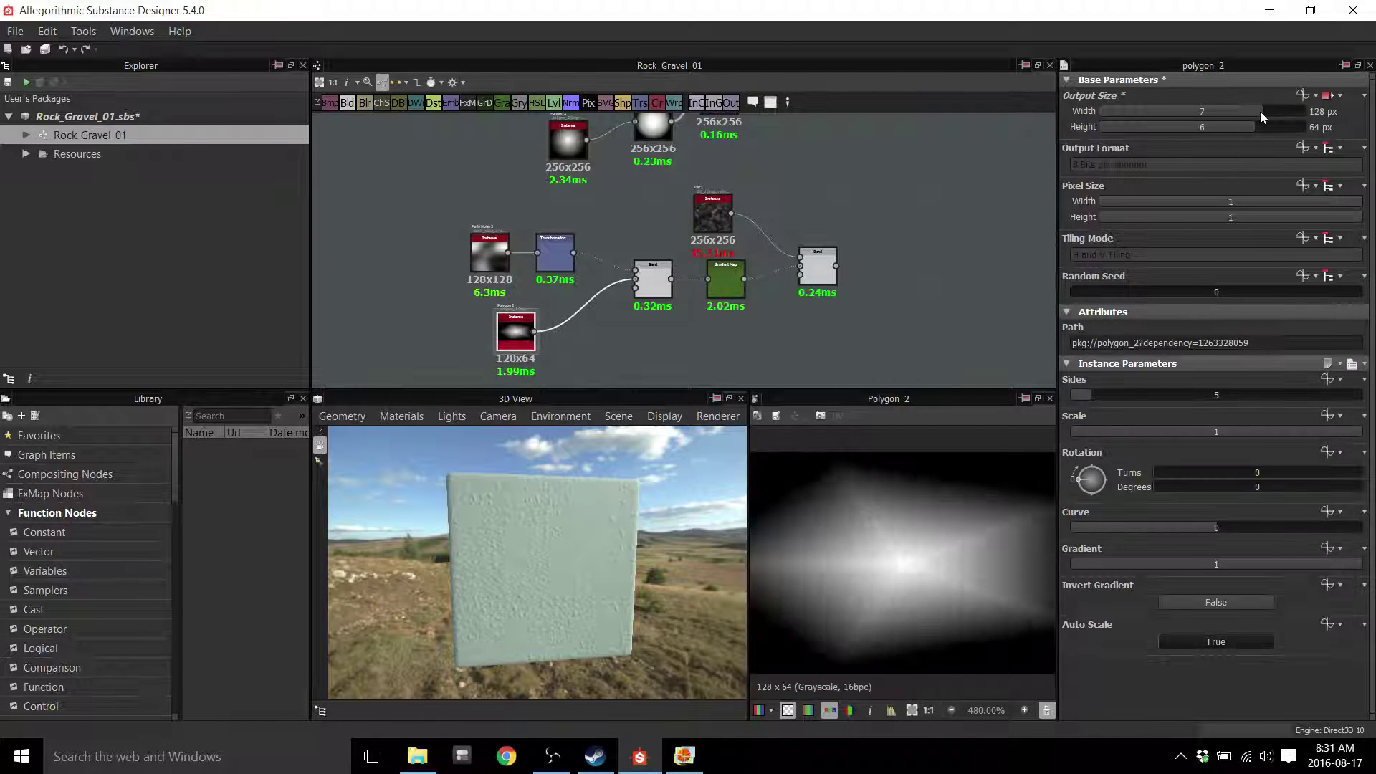
Preview the small rock's Gradient Map and final Blend outputs, and compare the rock with the gravel reference photo
click(650, 289)
scroll(652, 294, up, 2)
middle_drag(788, 268, 709, 271)
double_click(709, 271)
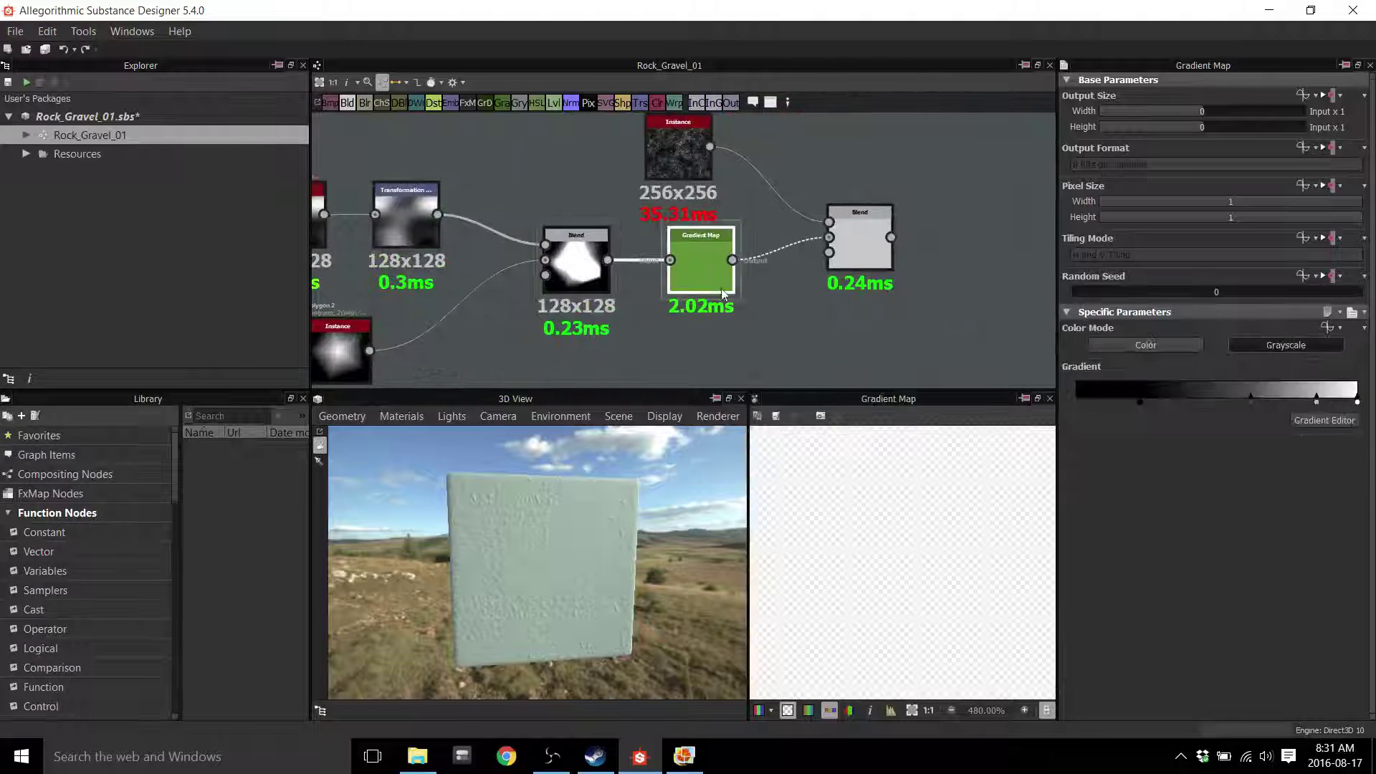
middle_drag(782, 307, 743, 323)
double_click(835, 274)
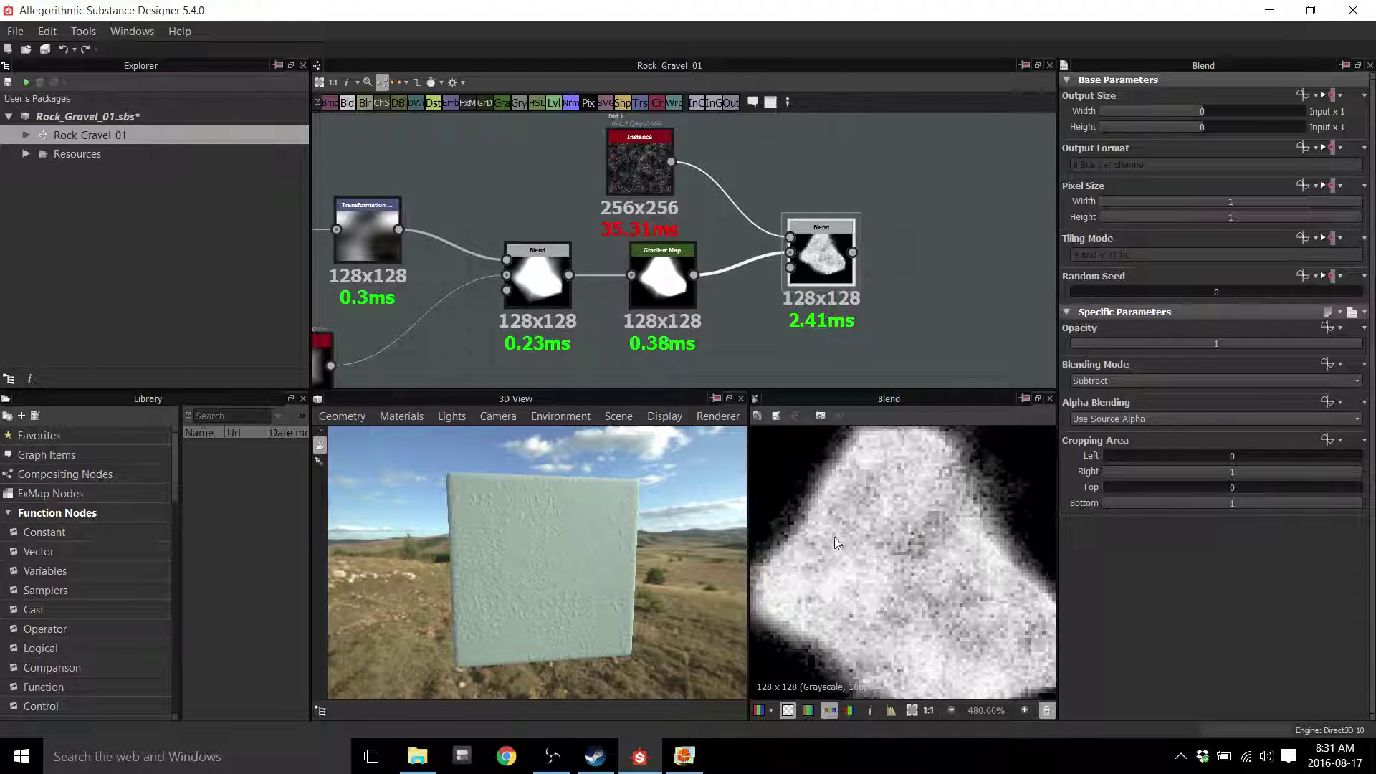
middle_drag(982, 313, 844, 295)
scroll(784, 324, up, 1)
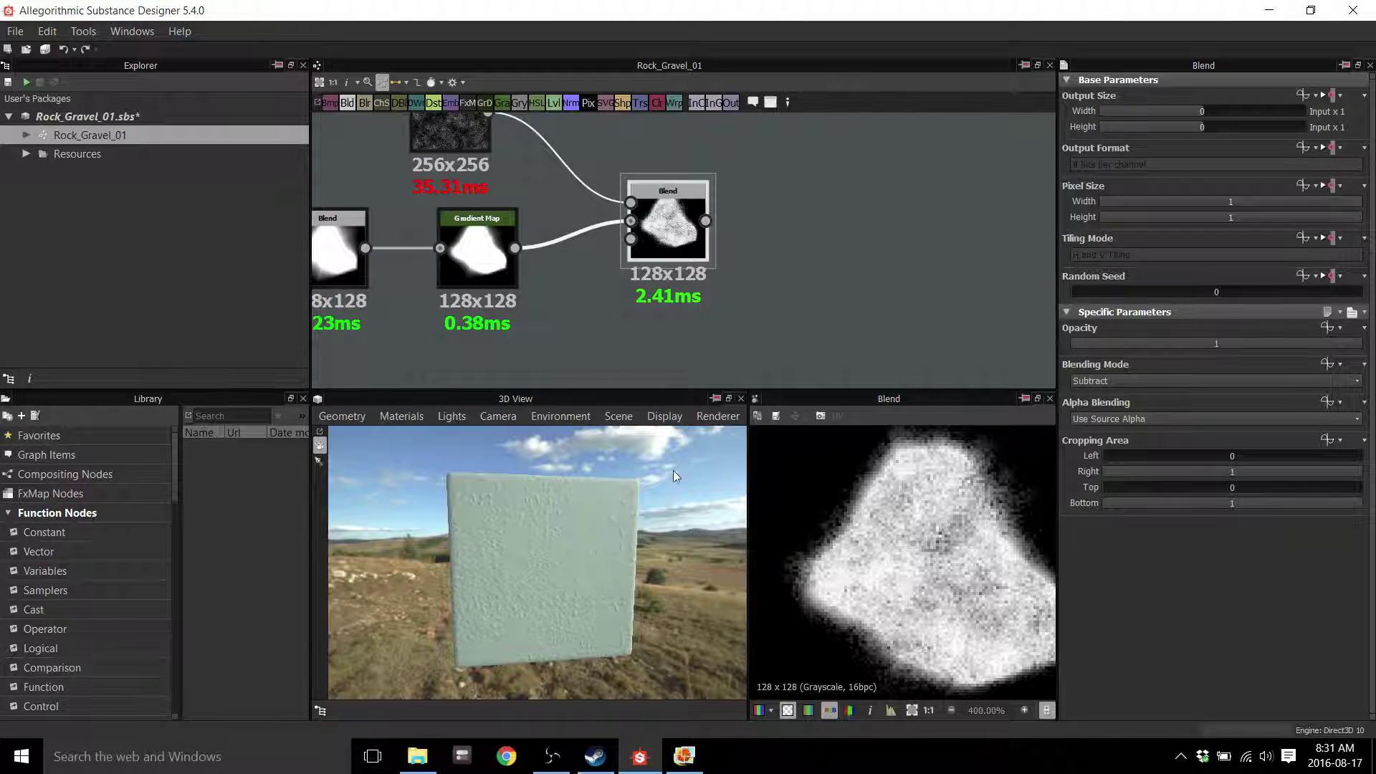
click(684, 755)
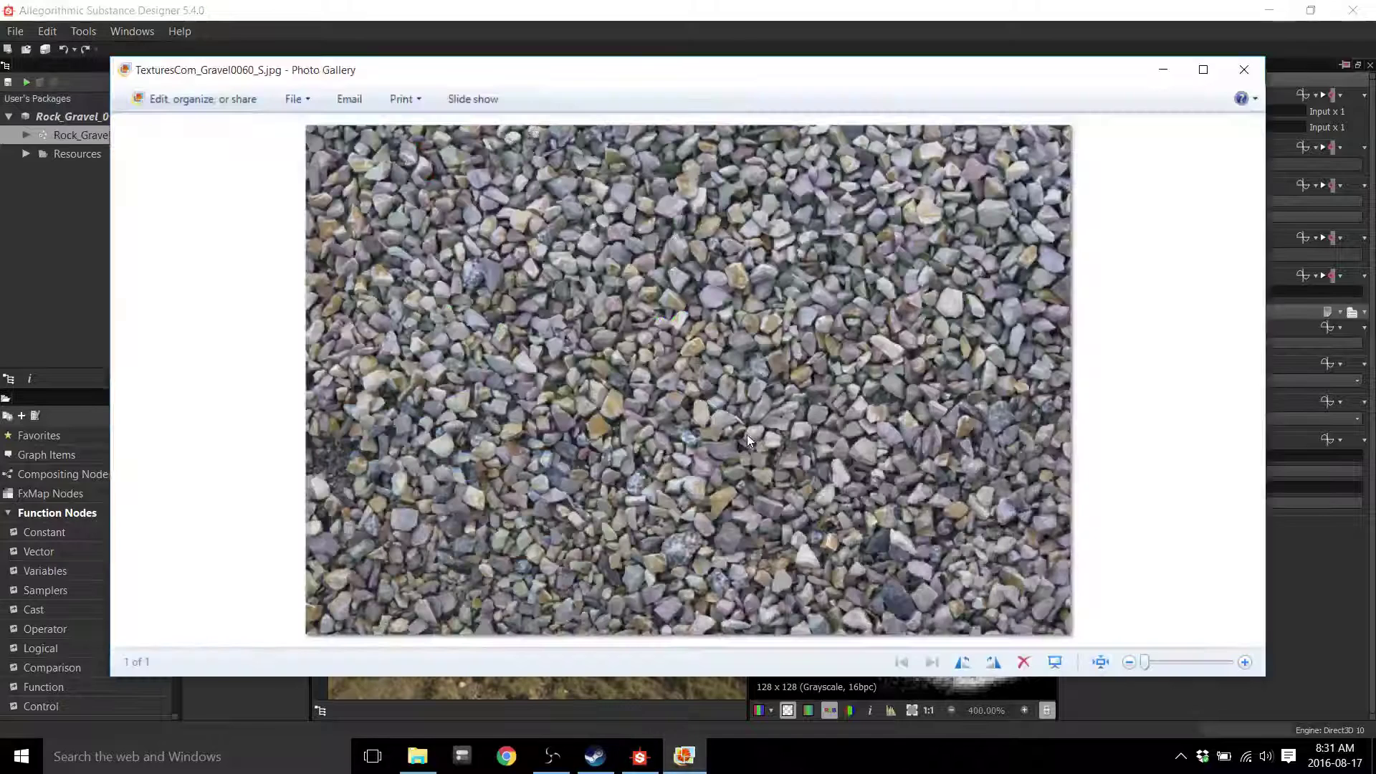
click(776, 20)
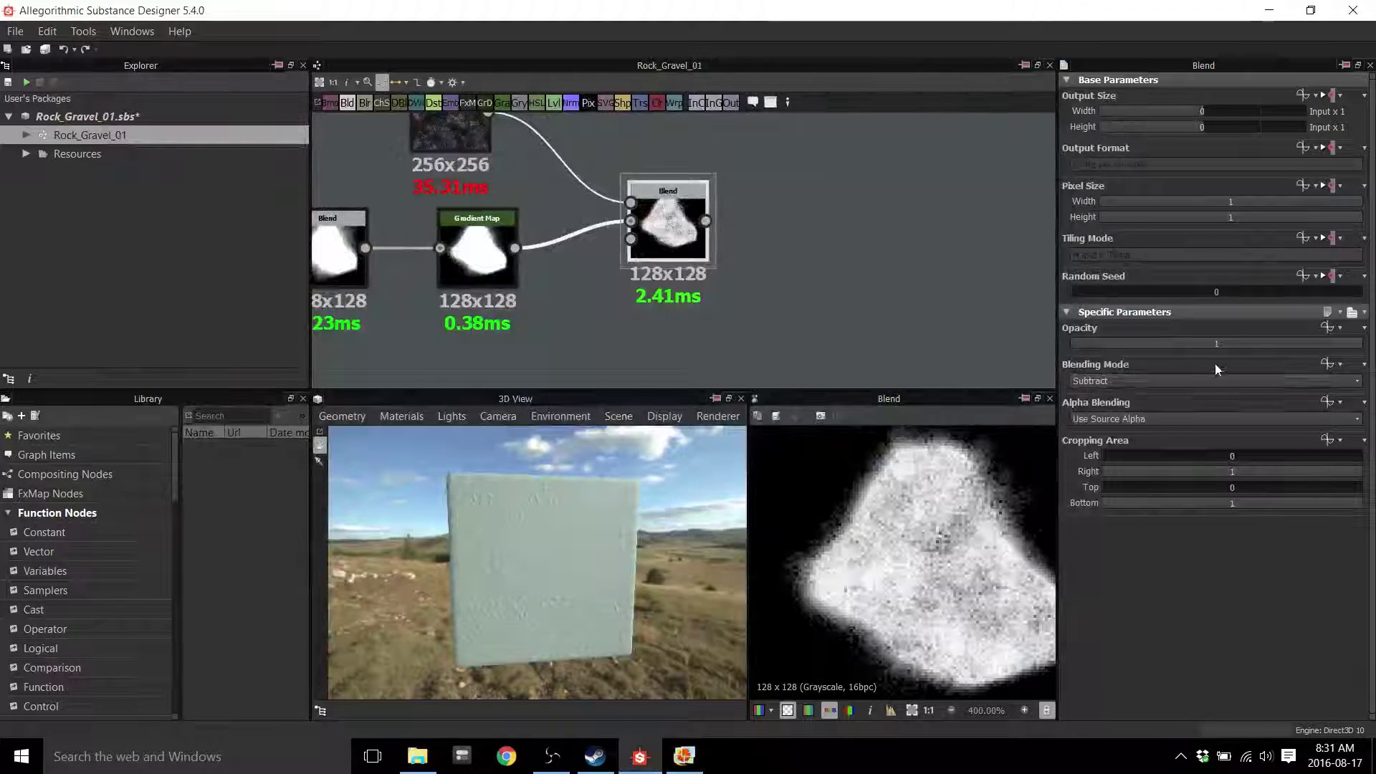
Try other blending modes on the final Blend node, such as Add Sub, Min (Darken), Divide and Soft Light, and return it to Subtract
click(1122, 382)
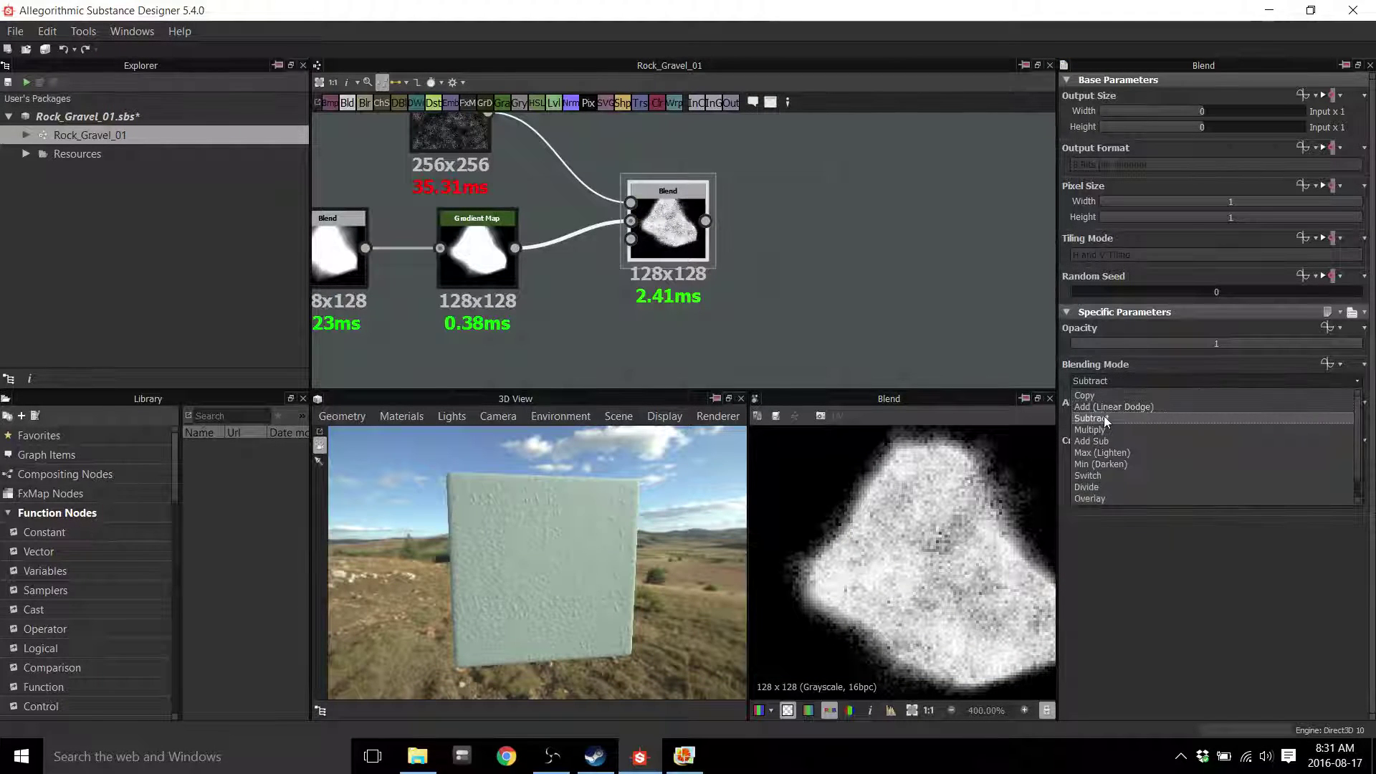
click(1102, 409)
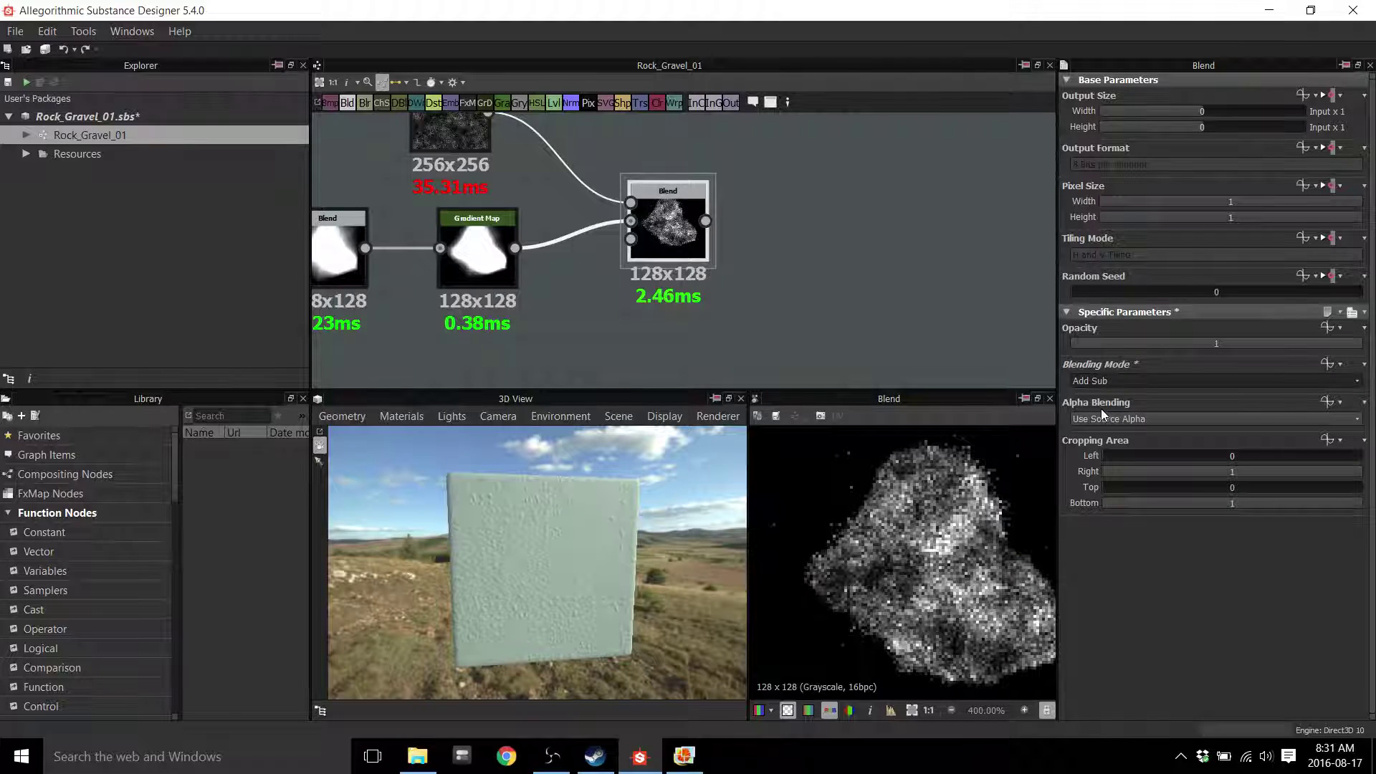
key(Down)
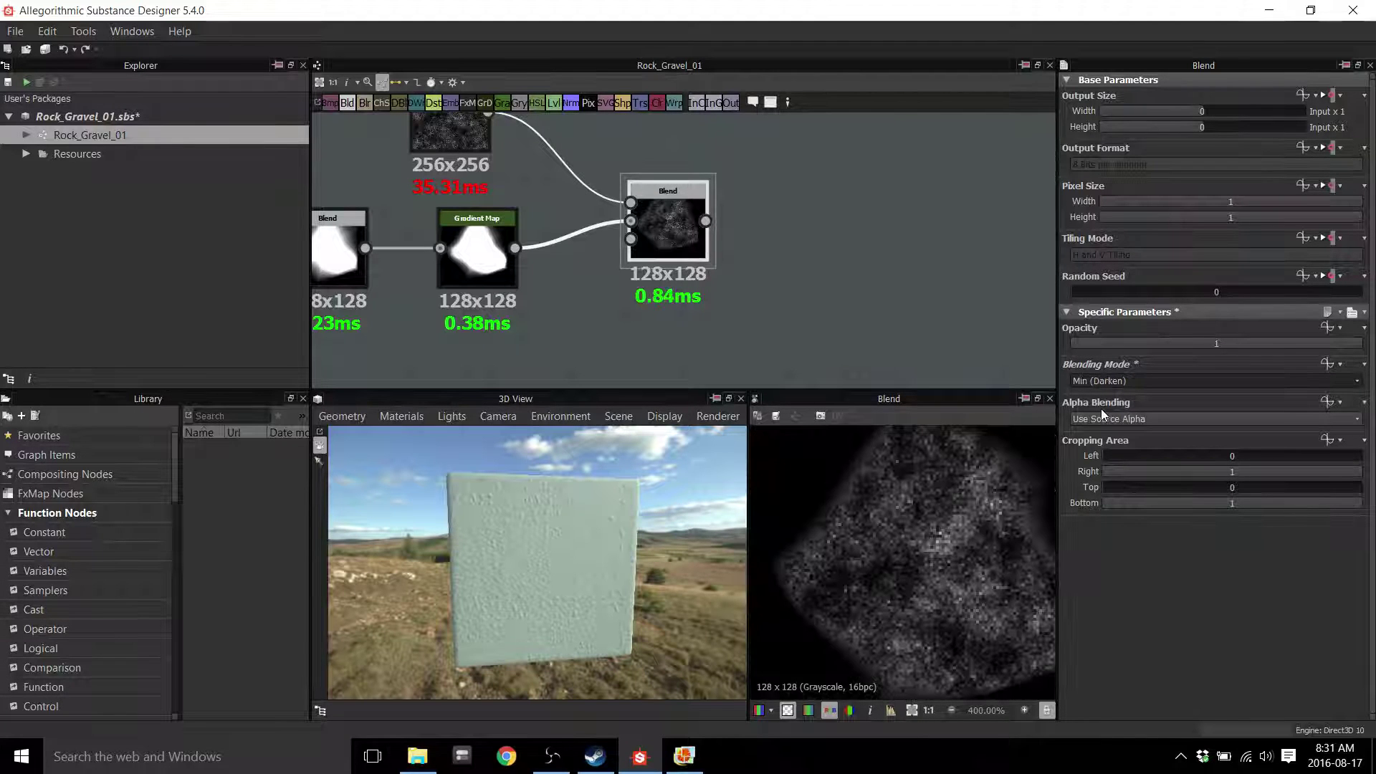
key(Down)
key(Down)
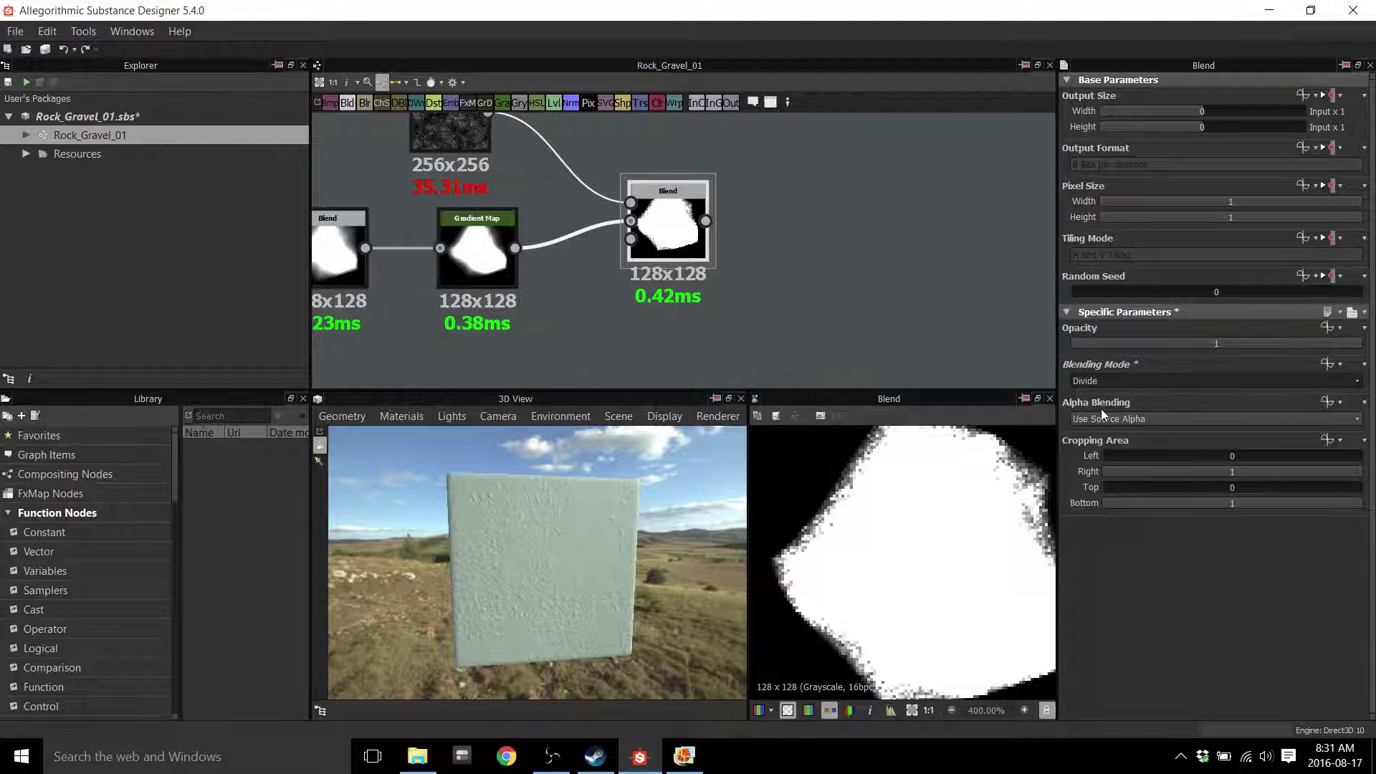
key(Down)
key(Down)
key(Down)
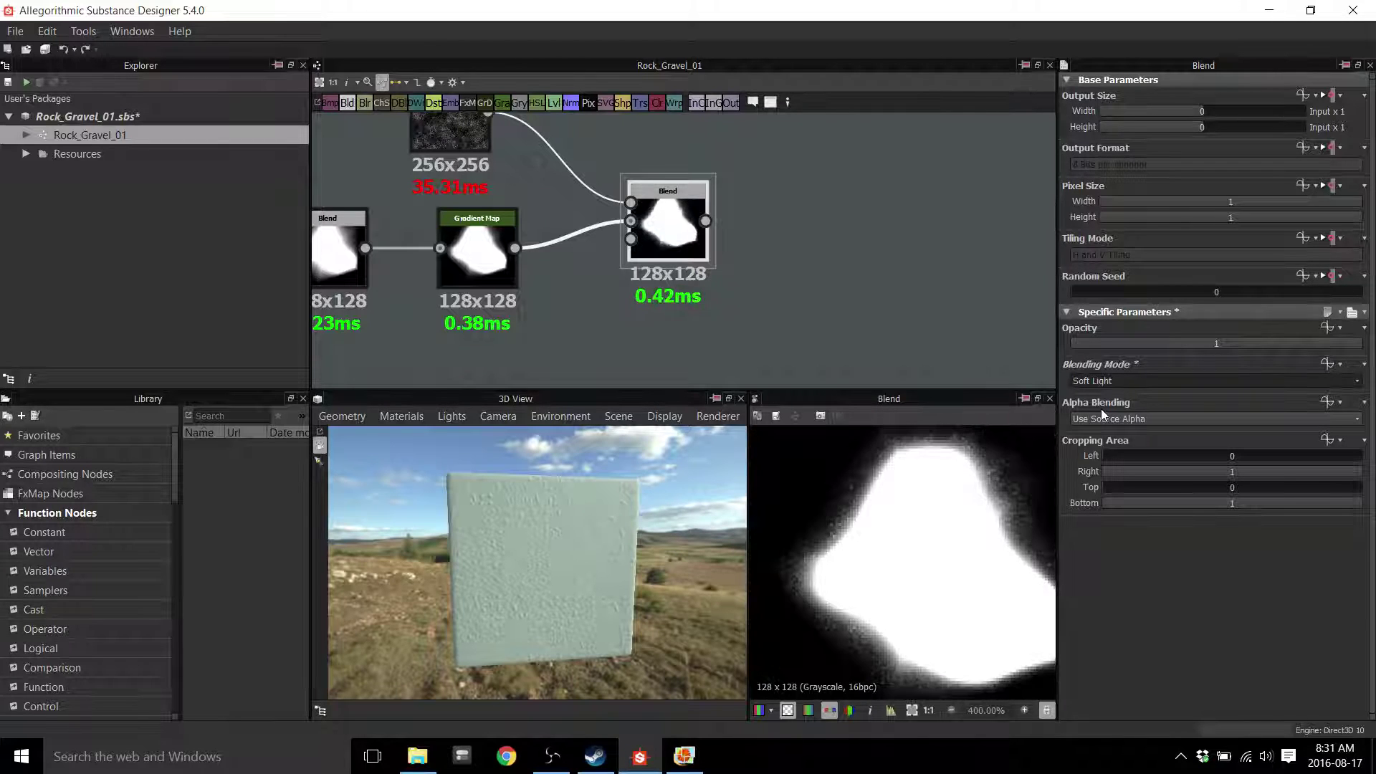
key(Up)
key(Up)
key(Up)
key(Up)
key(Up)
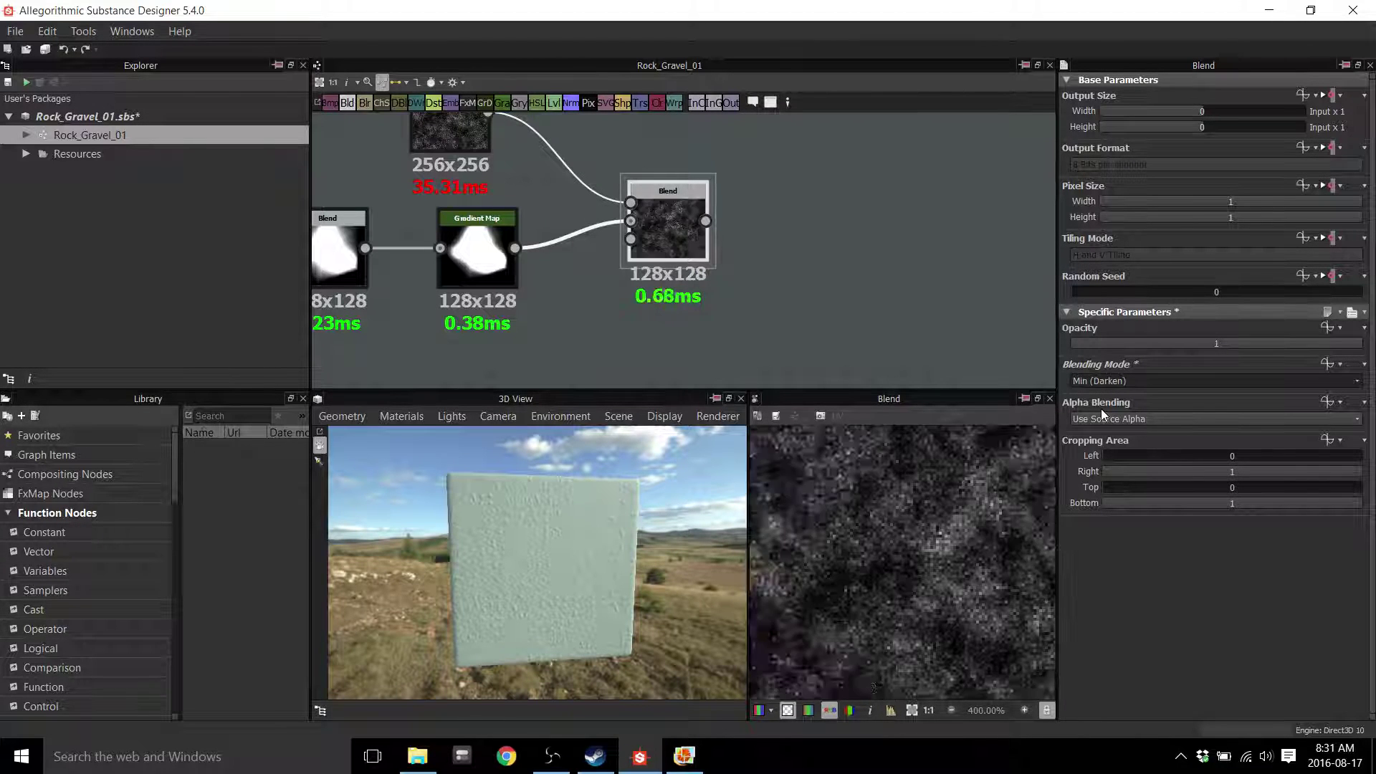
key(Up)
key(Up)
key(Up)
key(Up)
key(Up)
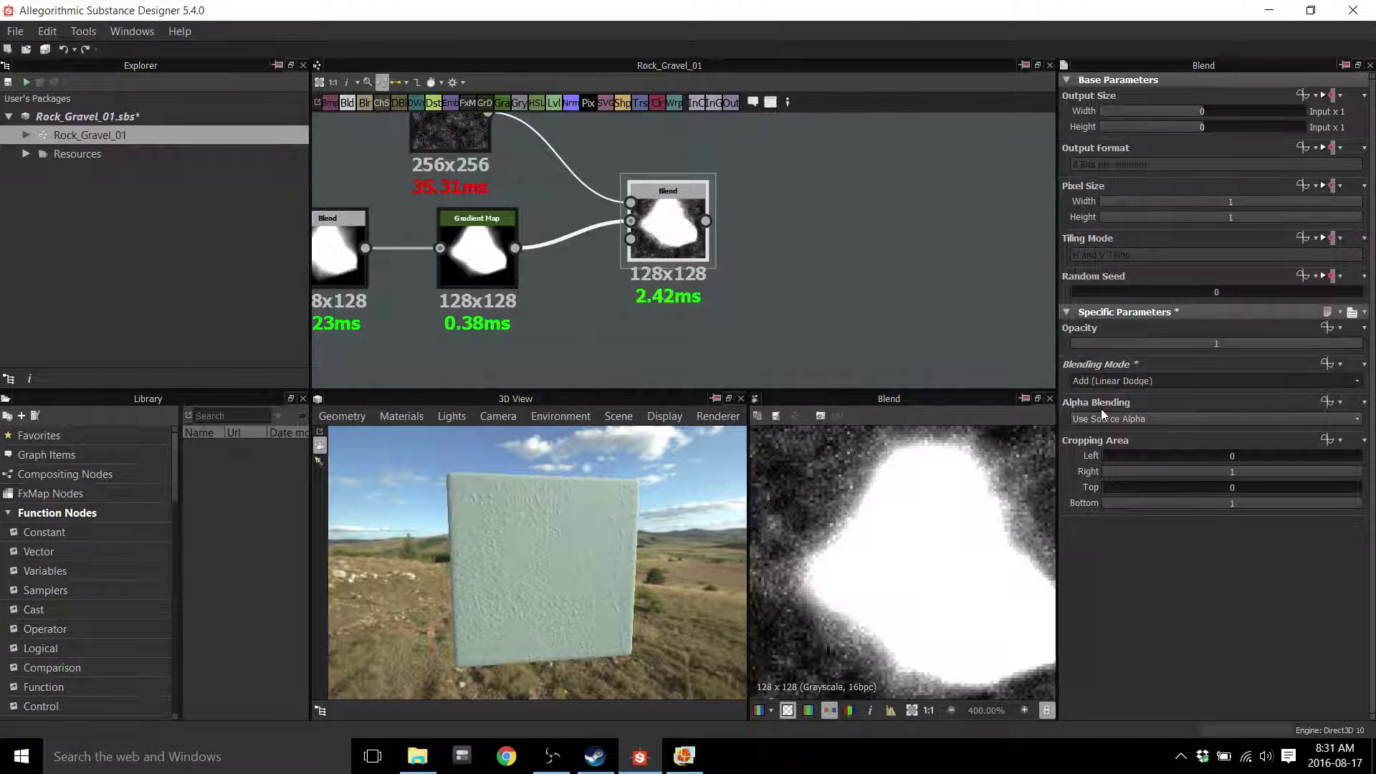
key(Down)
key(Up)
key(Up)
key(Down)
key(Down)
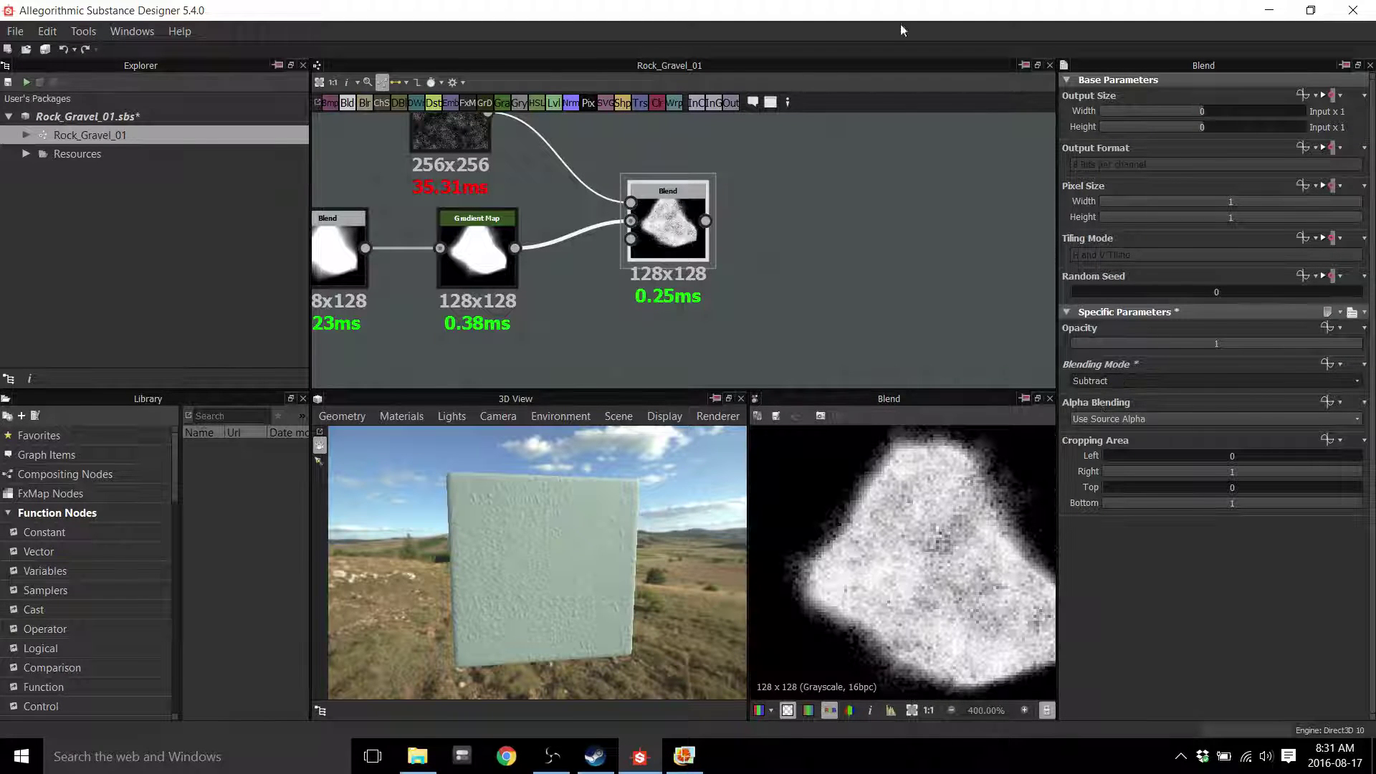
Set the opacity of the final Subtract Blend to 0.52
middle_drag(750, 264, 752, 340)
click(1230, 344)
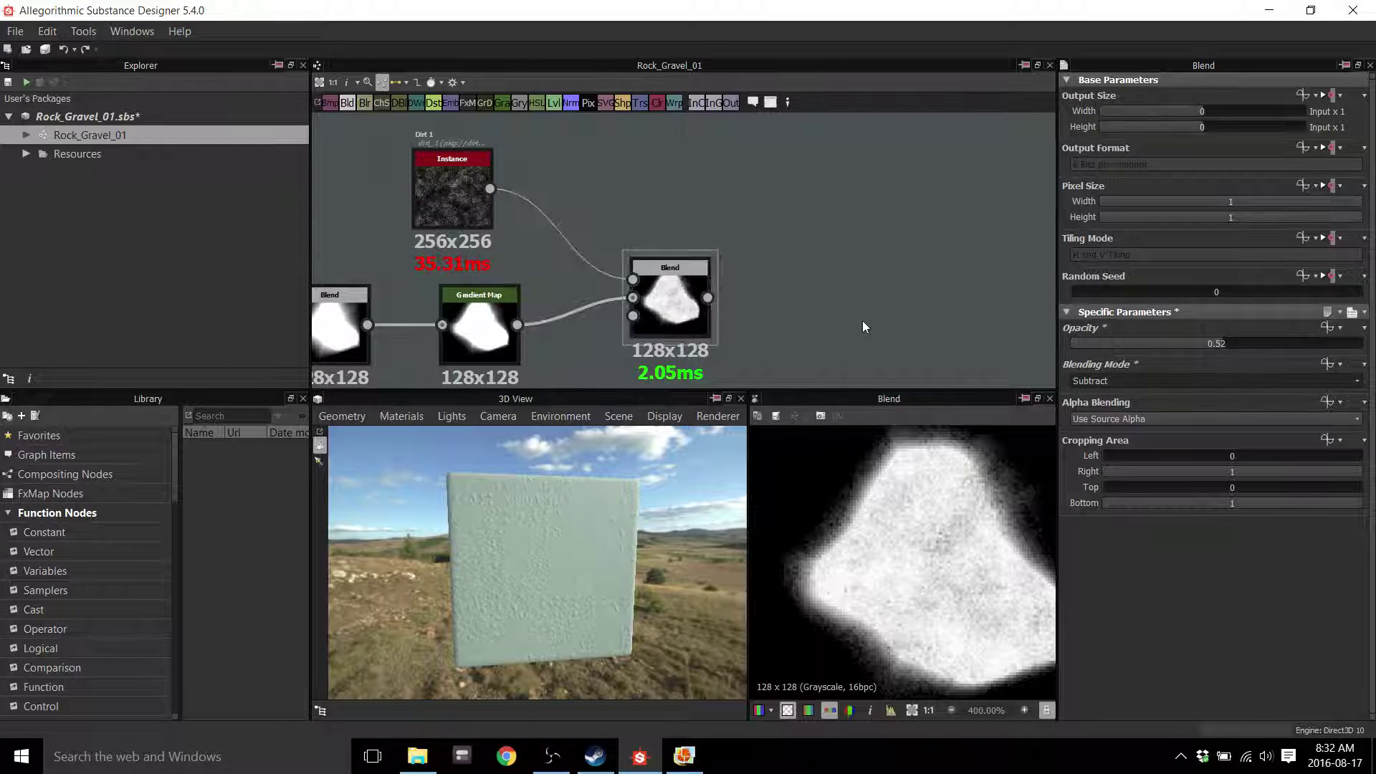
scroll(824, 285, down, 2)
scroll(901, 605, down, 2)
scroll(896, 602, up, 2)
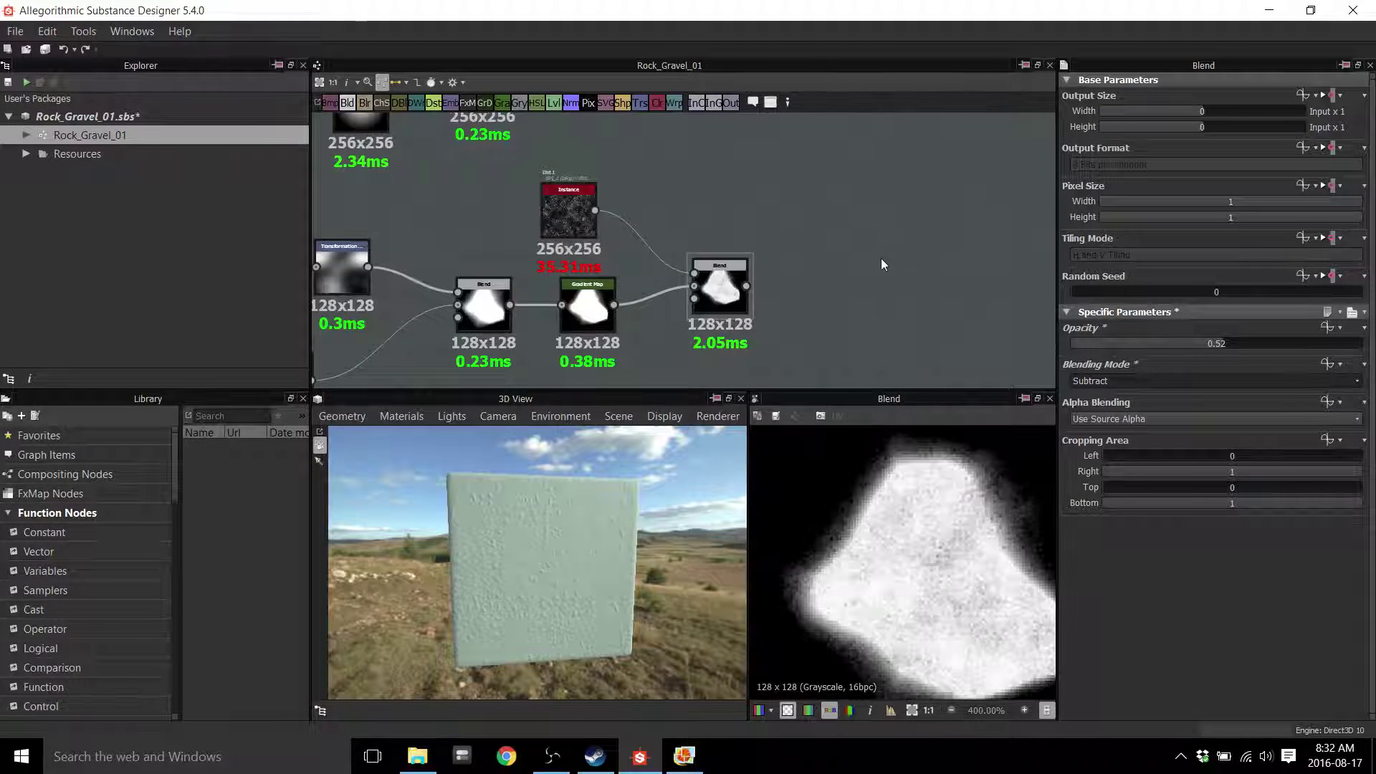
scroll(837, 234, down, 2)
scroll(838, 319, up, 3)
Tidy the small rock chain by nudging the first Blend and Gradient Map down and placing Dirt 1 directly above the Gradient Map
middle_drag(854, 288, 806, 248)
scroll(784, 237, down, 3)
middle_drag(768, 192, 764, 223)
middle_drag(801, 331, 784, 208)
drag(613, 294, 614, 308)
drag(542, 295, 533, 309)
drag(612, 232, 631, 242)
scroll(860, 255, down, 2)
middle_drag(819, 258, 756, 351)
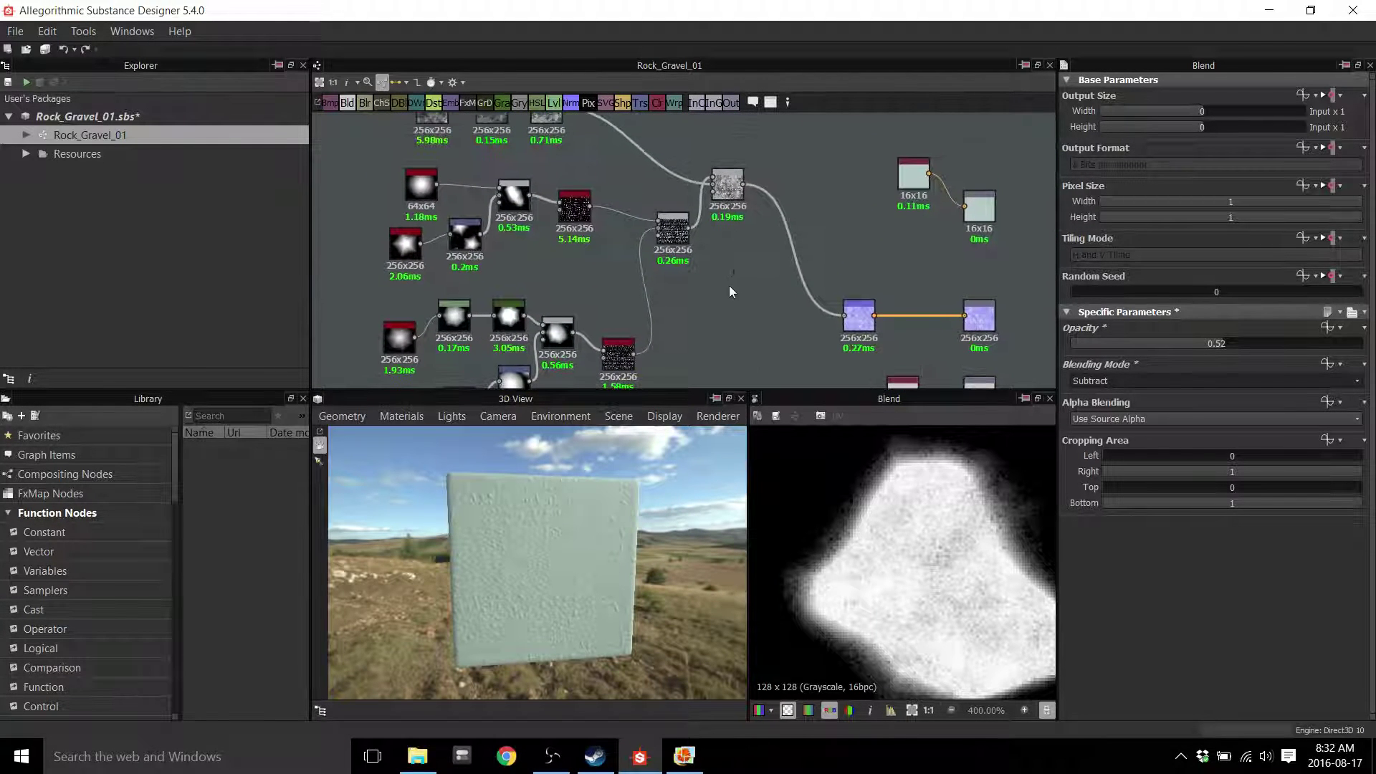
Line up the second node in the lower row of the rock chain above with the node feeding it
scroll(728, 285, down, 3)
middle_drag(729, 260, 745, 234)
drag(549, 316, 599, 308)
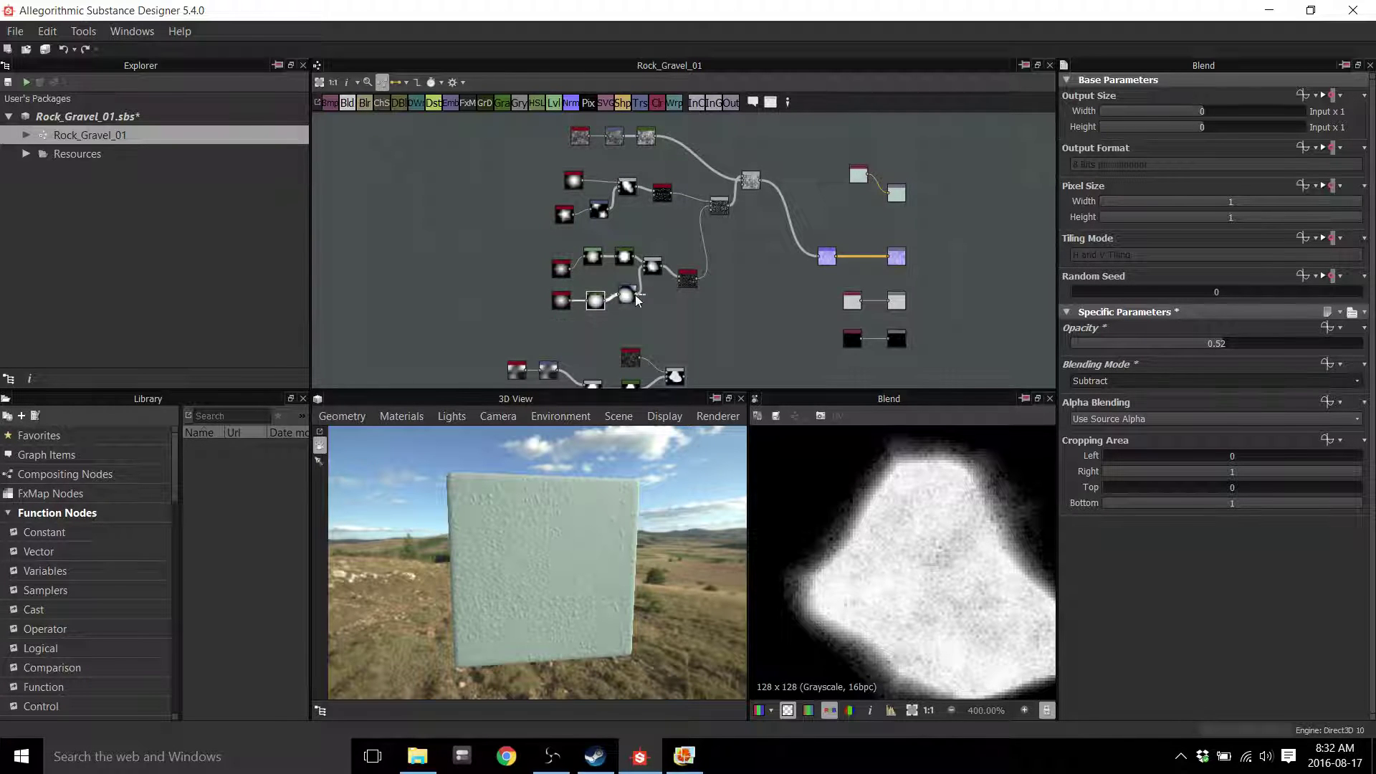
scroll(709, 303, up, 4)
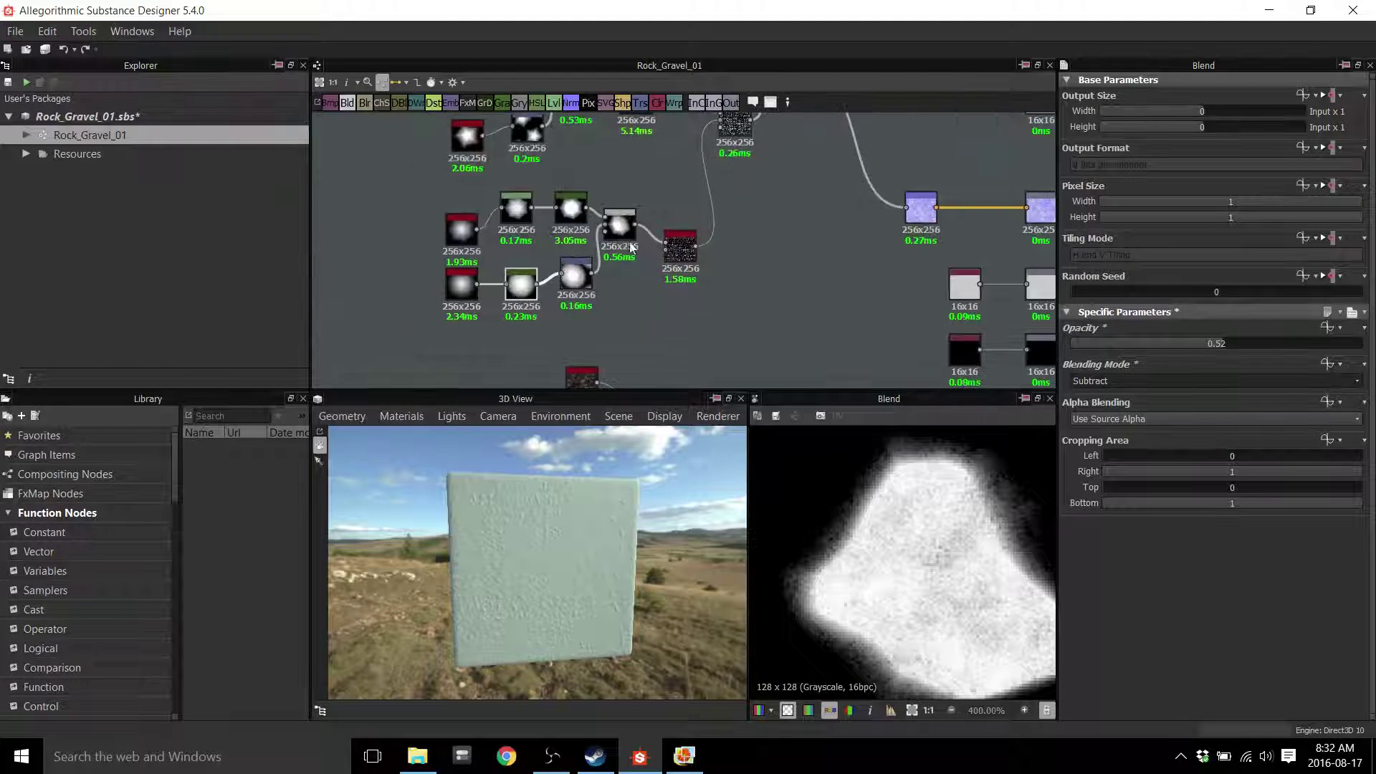
middle_drag(731, 351, 734, 207)
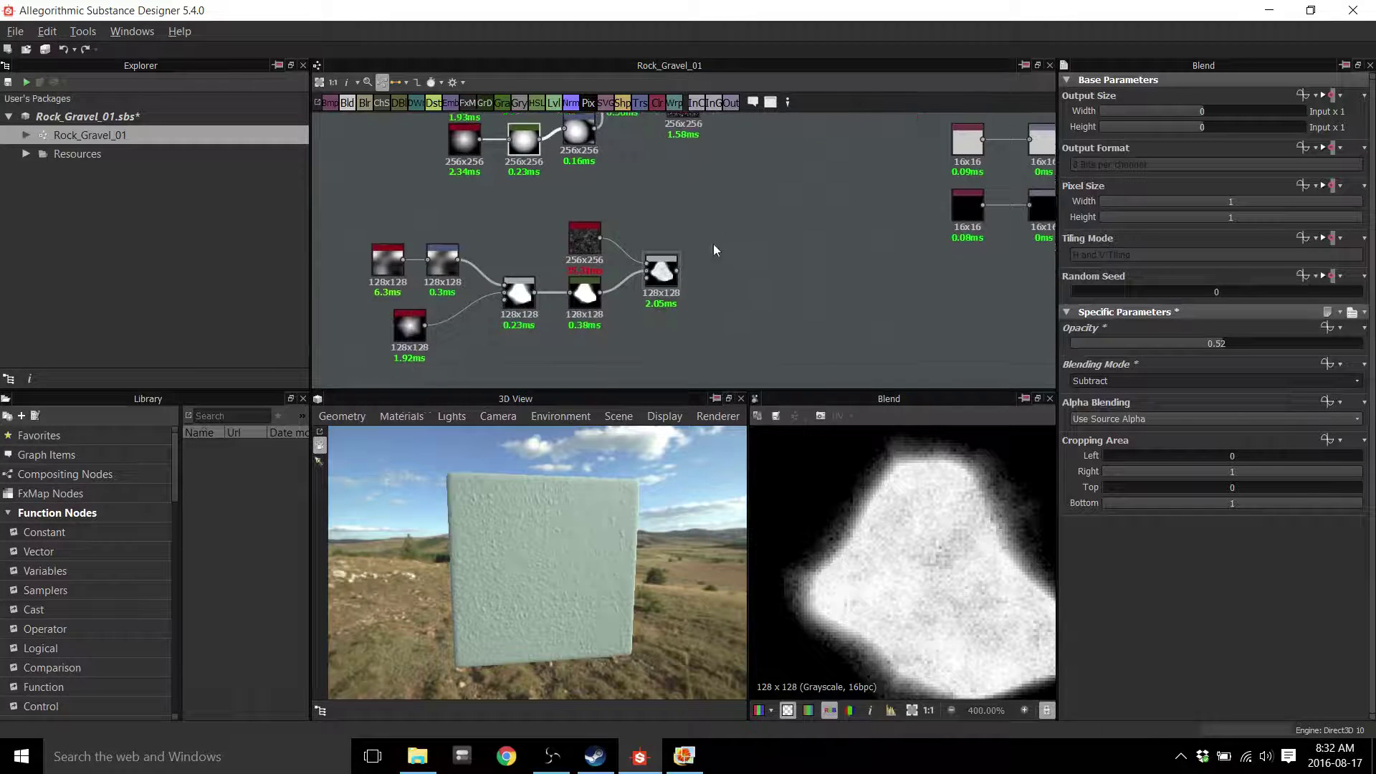
Add a Directional Warp node after the small rock's final Blend
click(660, 278)
scroll(848, 505, down, 1)
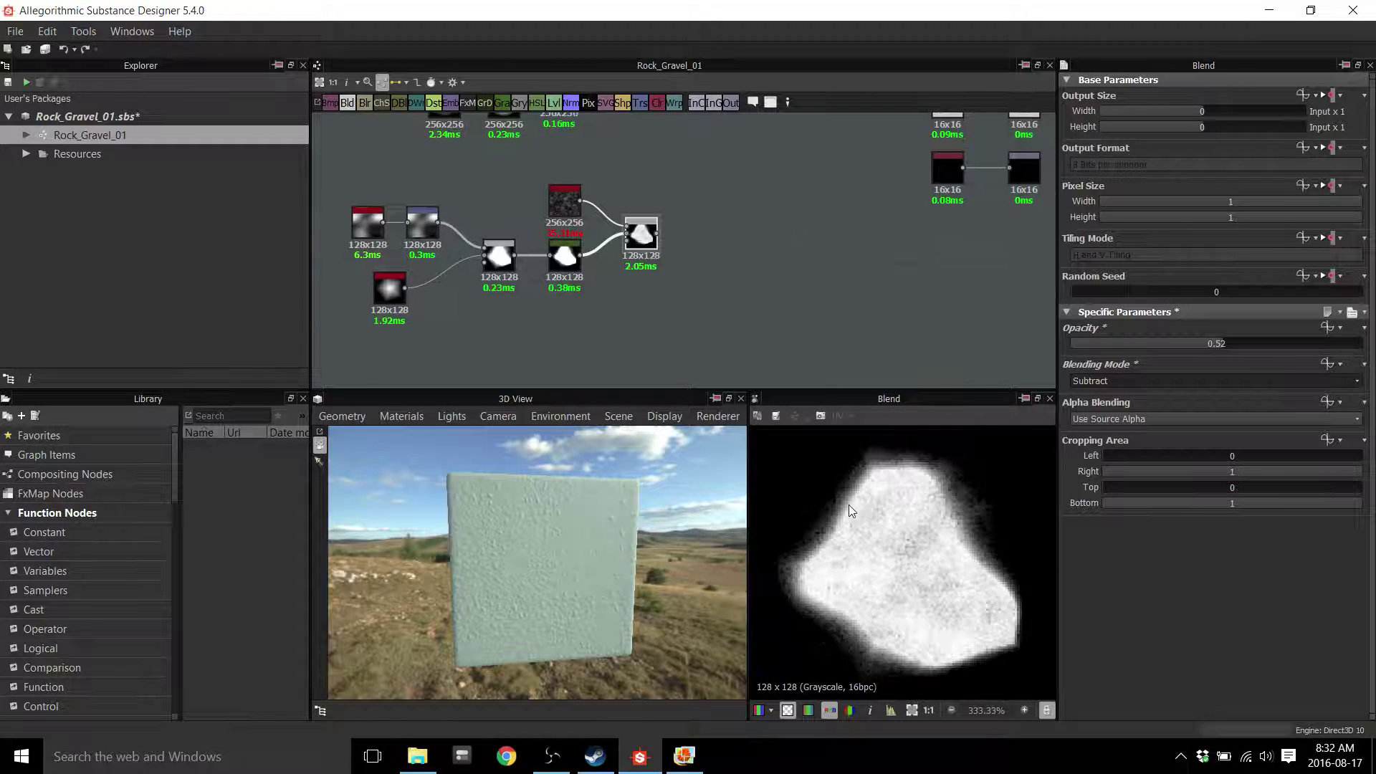
scroll(848, 505, down, 1)
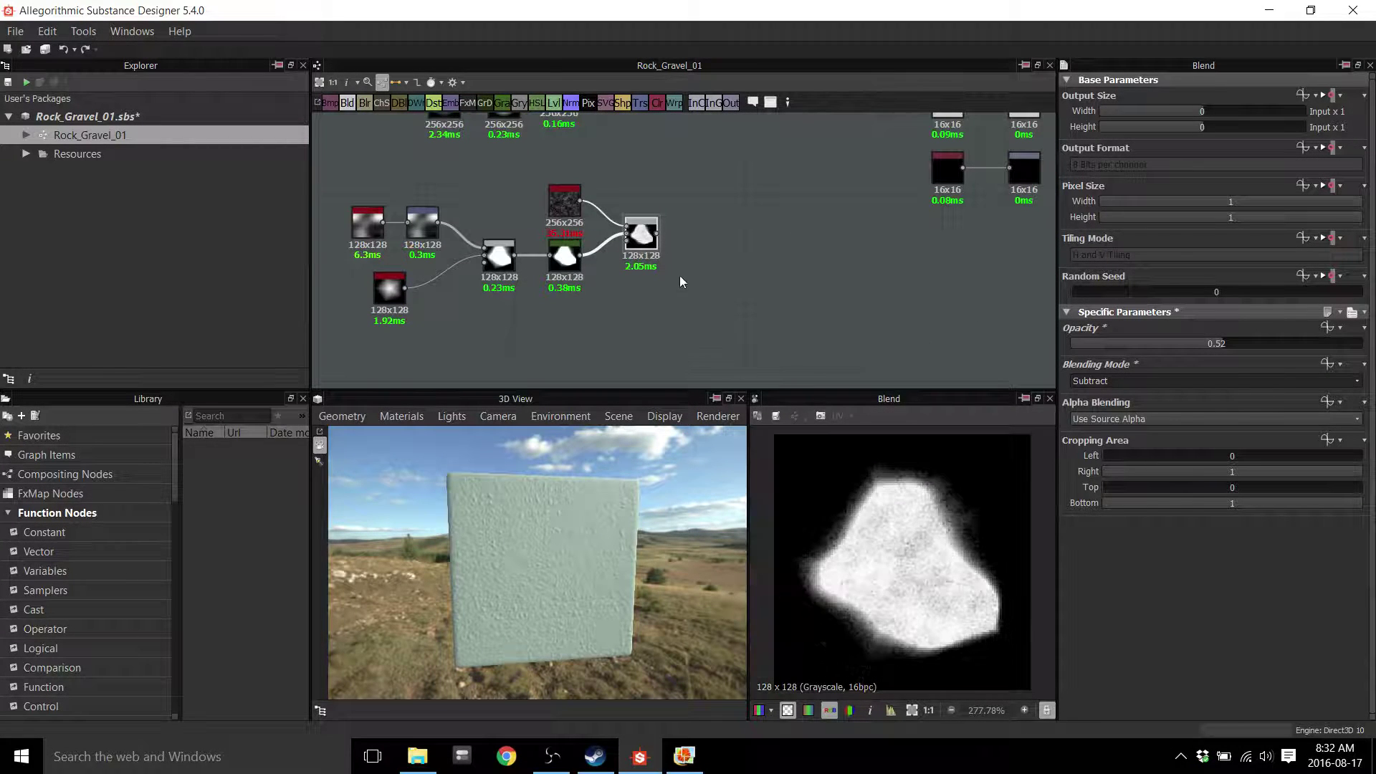
key(space)
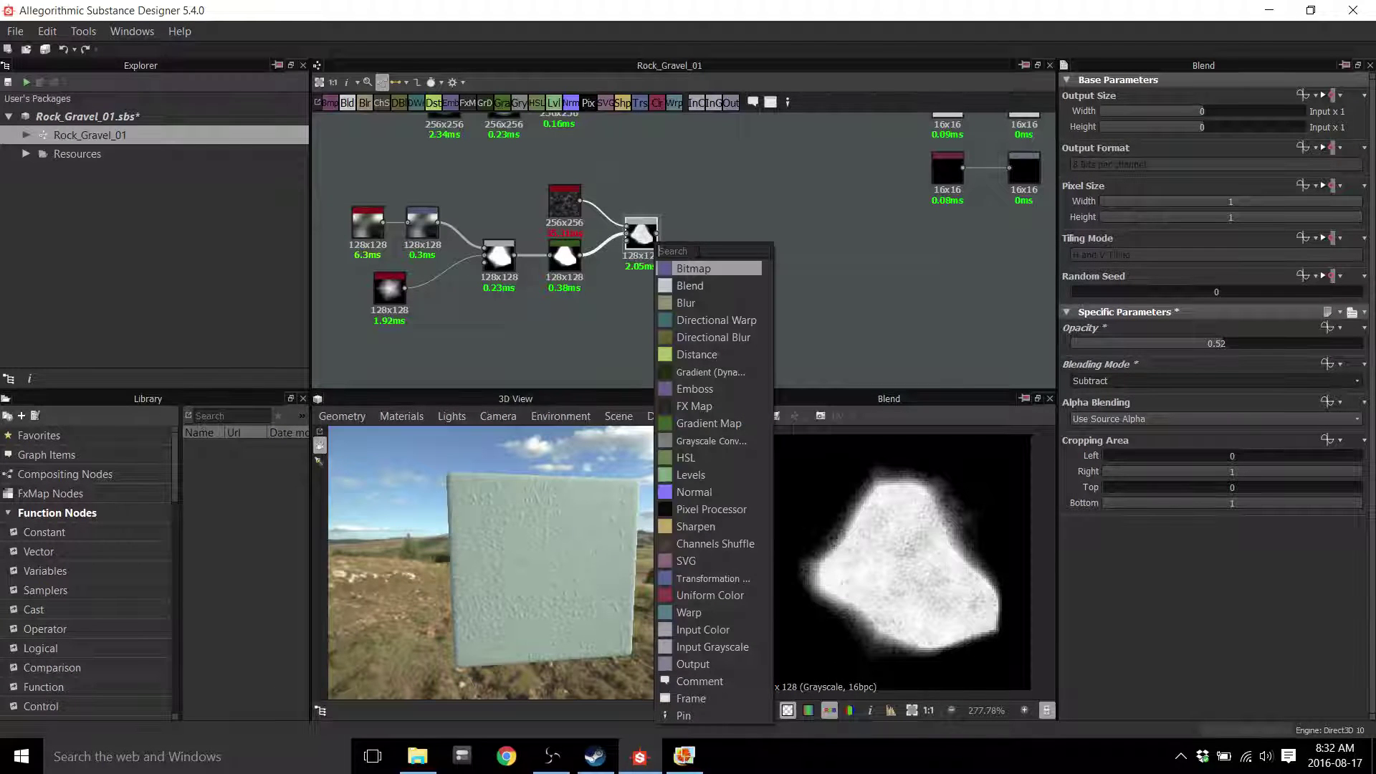
text(dir)
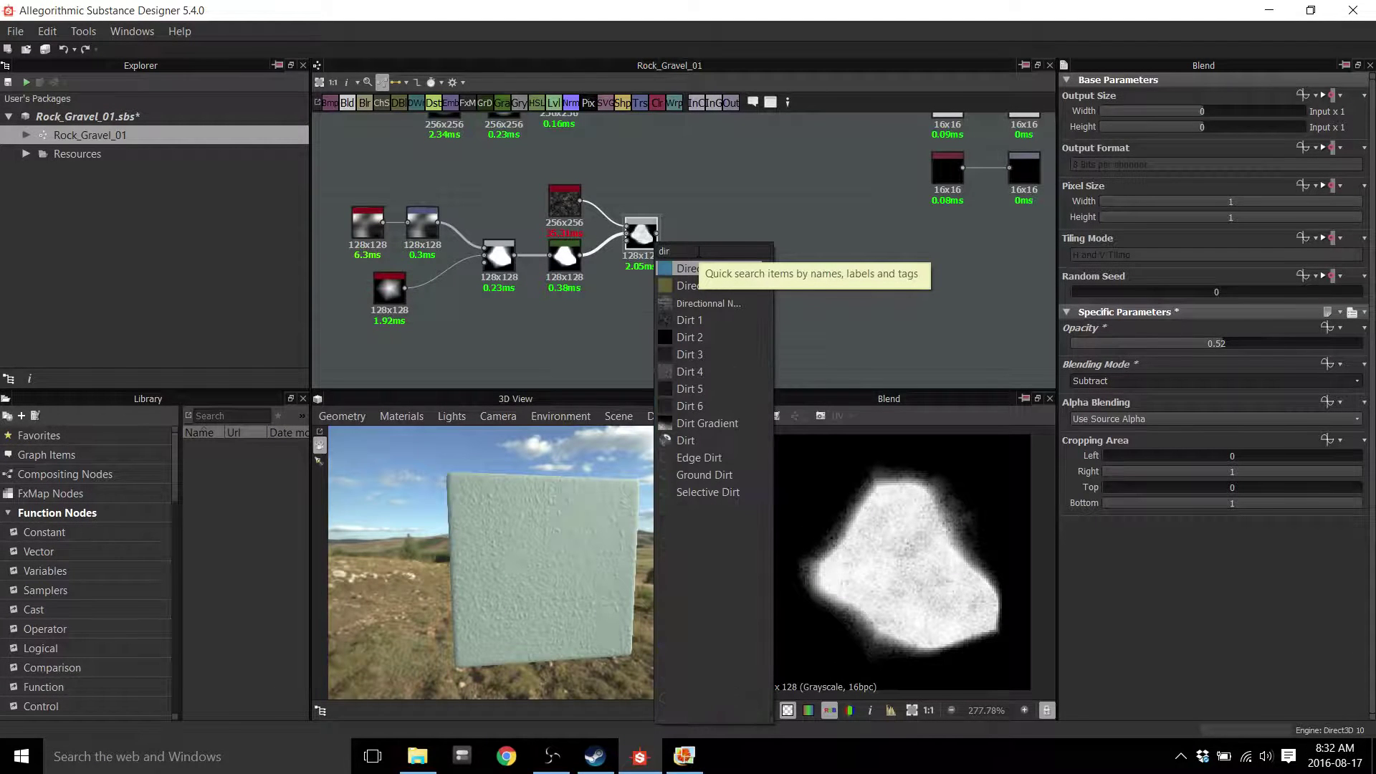
key(Escape)
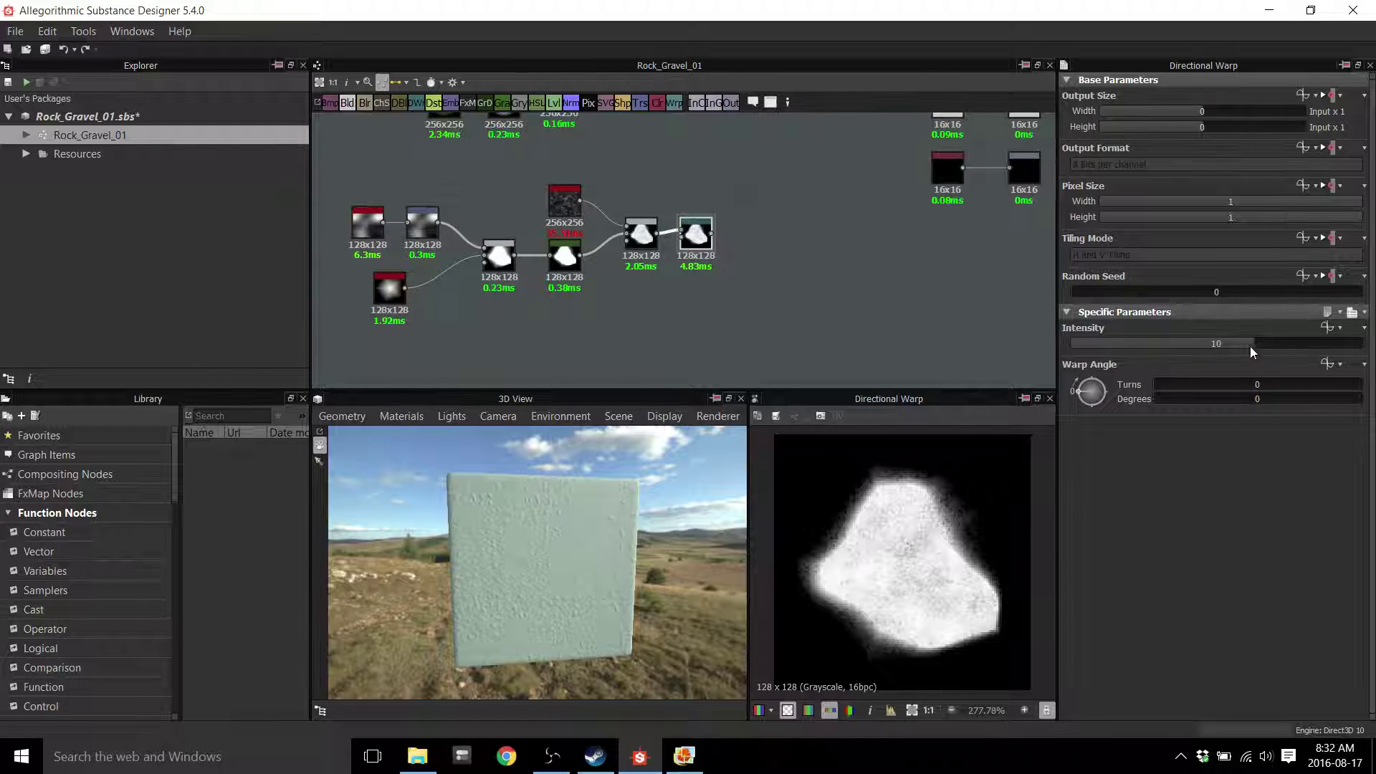
Try an intensity of 5.44 on the Directional Warp, and delete the node
drag(1249, 346, 1147, 385)
click(1193, 385)
click(1171, 346)
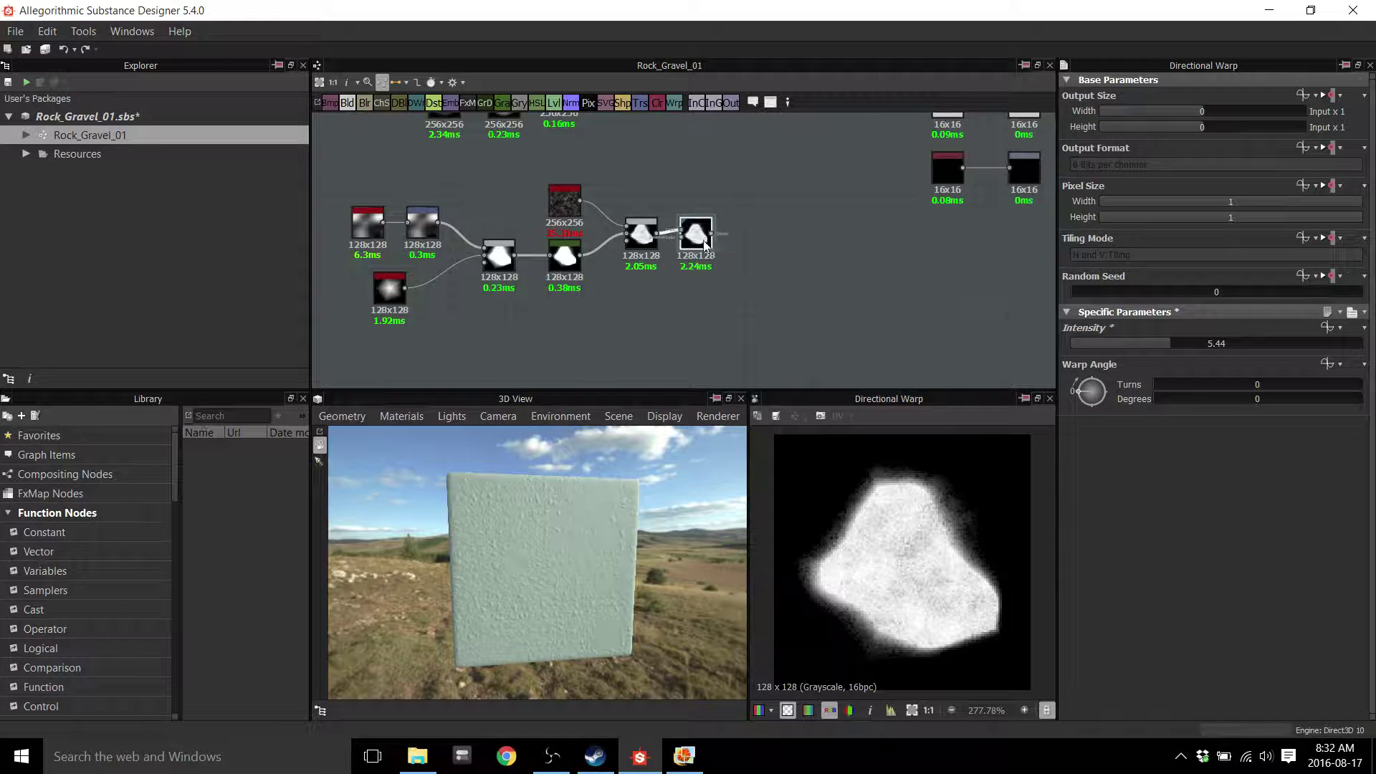
drag(705, 244, 726, 249)
key(Delete)
middle_drag(717, 245, 742, 296)
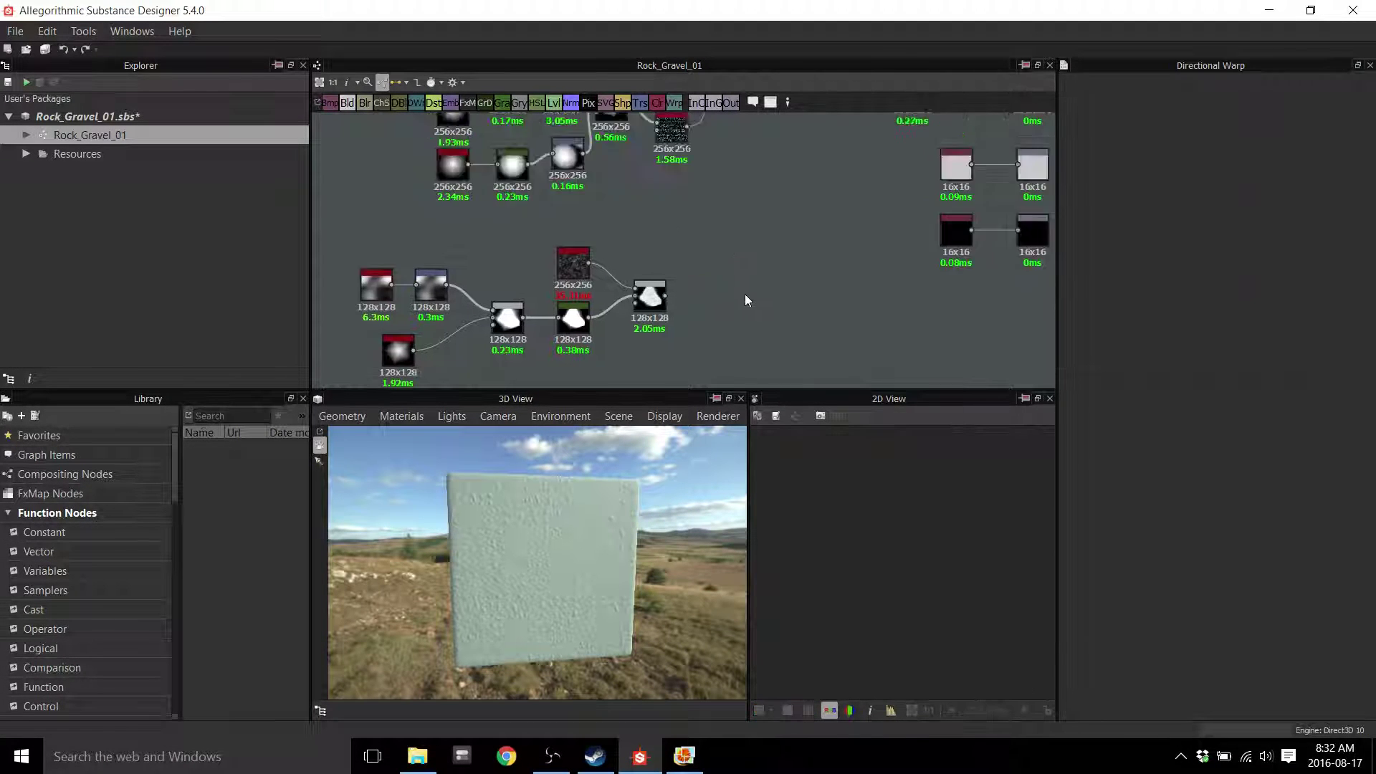
key(space)
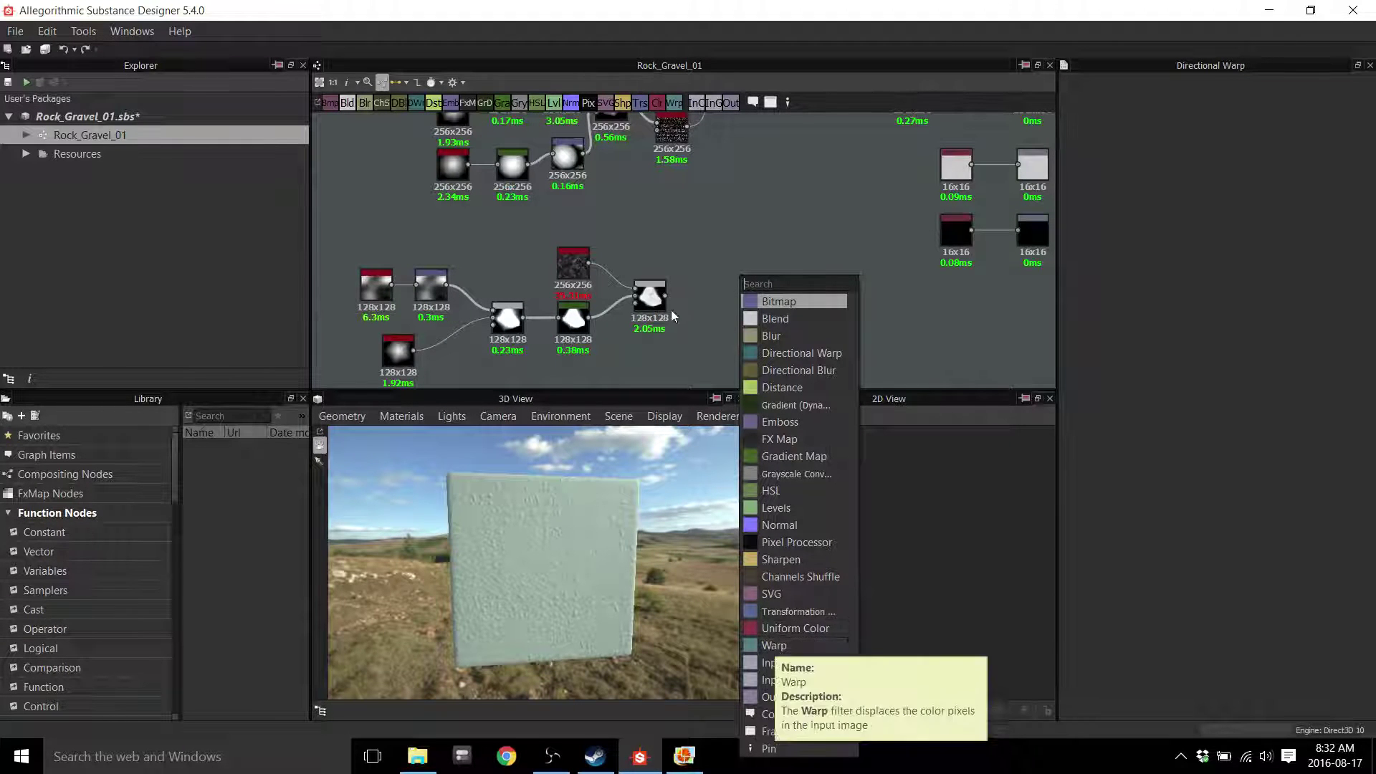
click(642, 338)
alt+middle_drag(612, 344, 674, 312)
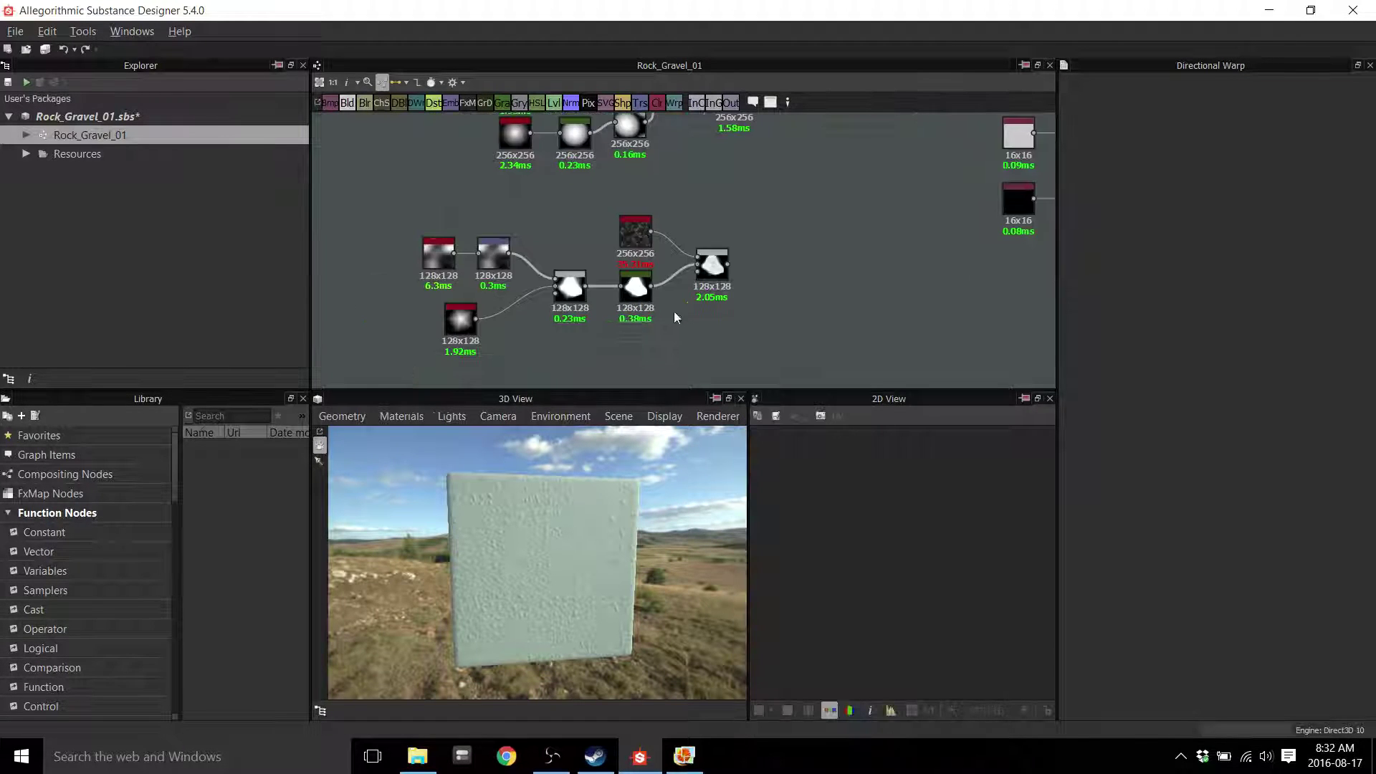
Shift and slightly shrink the small rock's noise in Transformation 2D to offset about 0.0076, 0.0498, and preview the final Blend
click(495, 265)
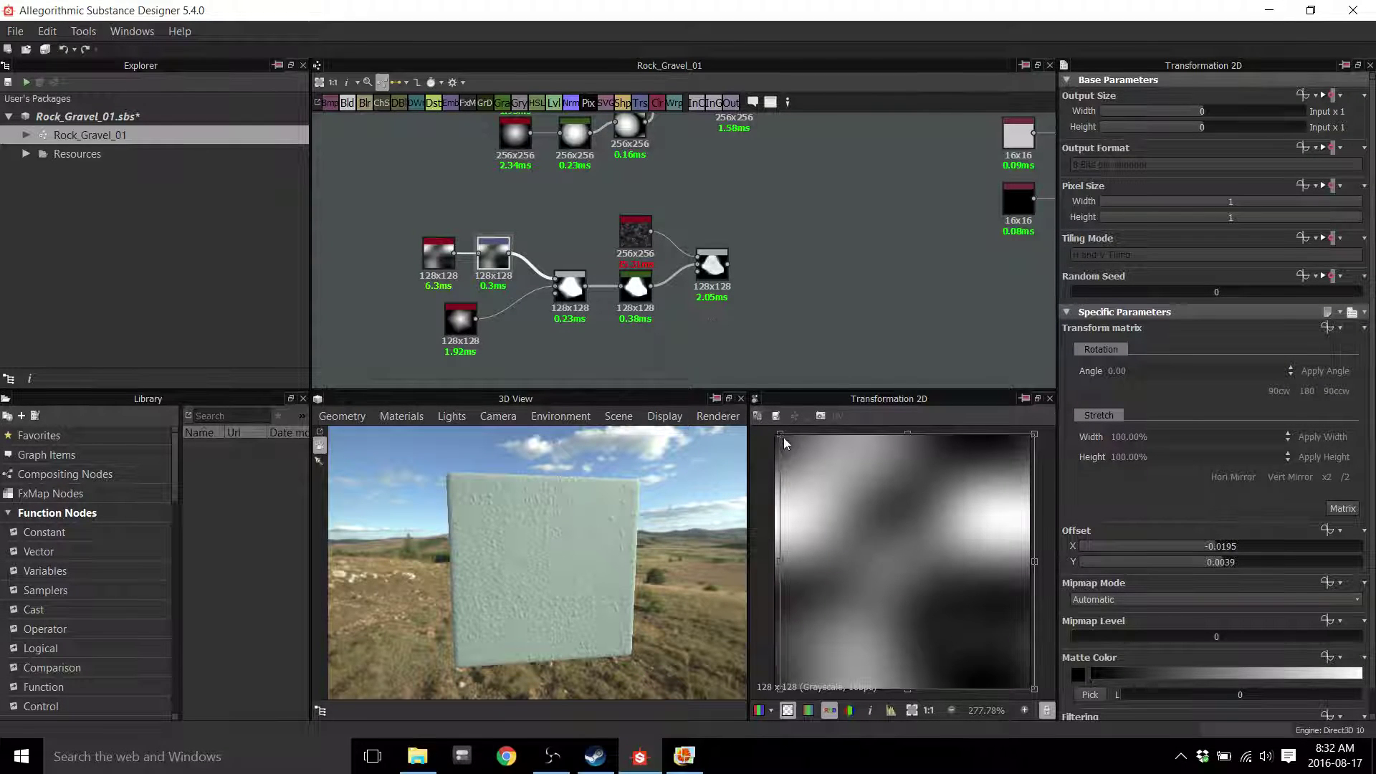
scroll(742, 331, up, 2)
scroll(742, 333, up, 1)
middle_drag(460, 286, 649, 287)
double_click(648, 287)
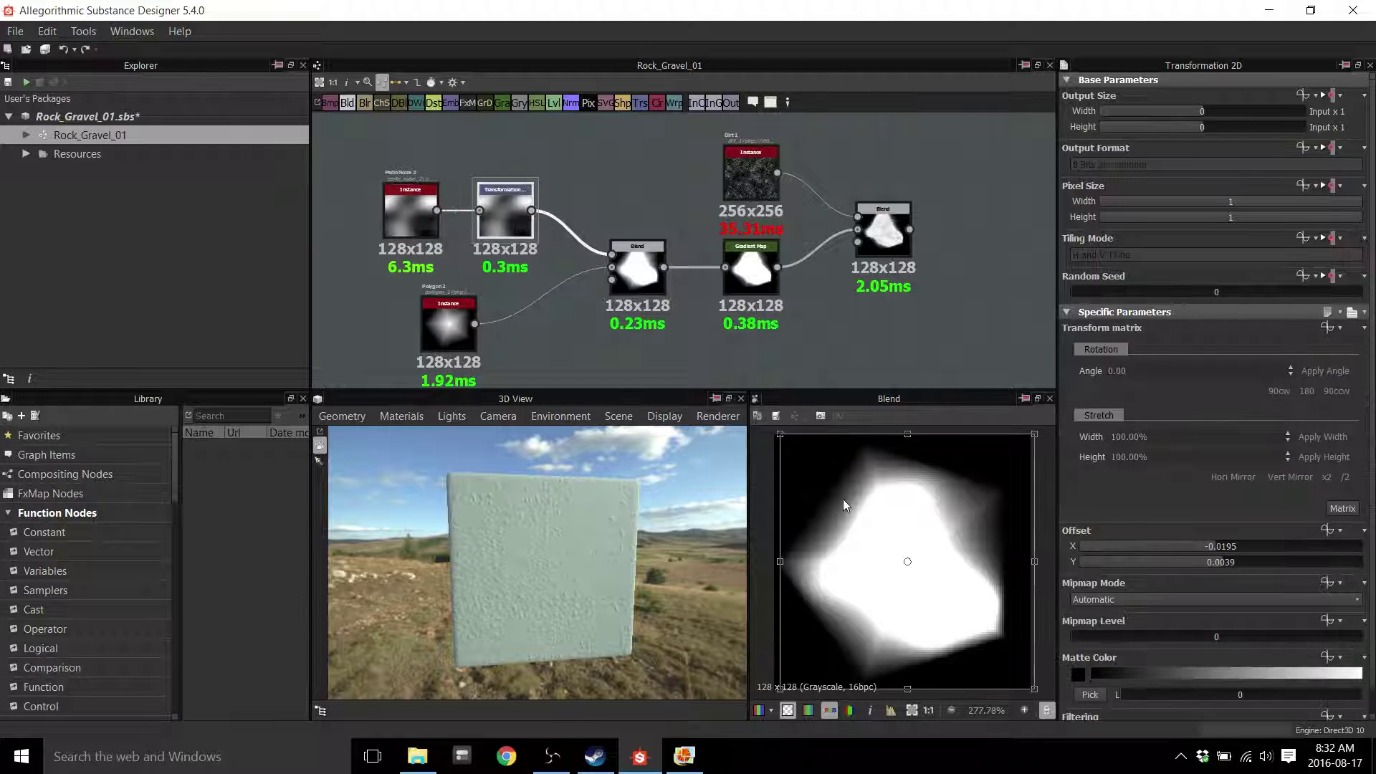
drag(845, 500, 873, 553)
drag(804, 466, 867, 508)
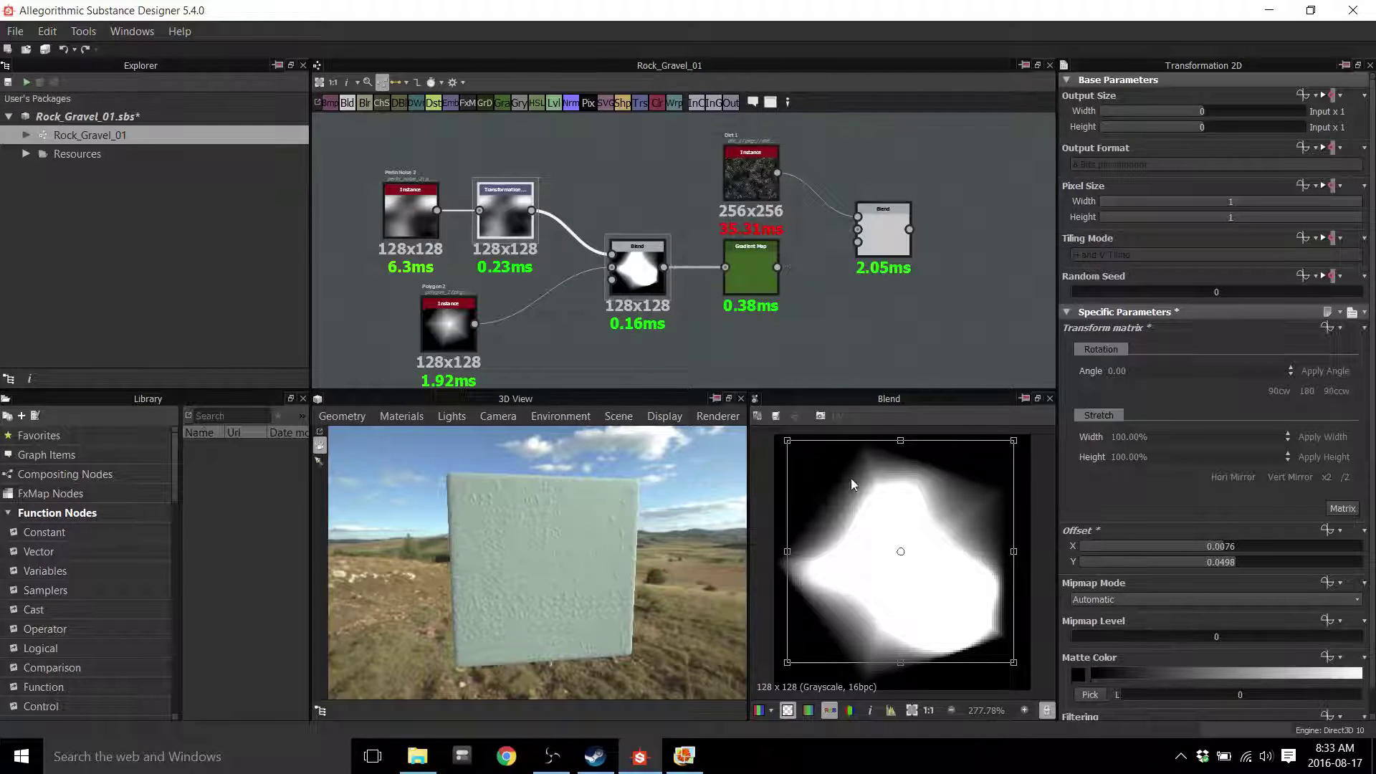
drag(1014, 441, 960, 501)
key(ctrl+z)
middle_drag(883, 327, 830, 325)
double_click(824, 240)
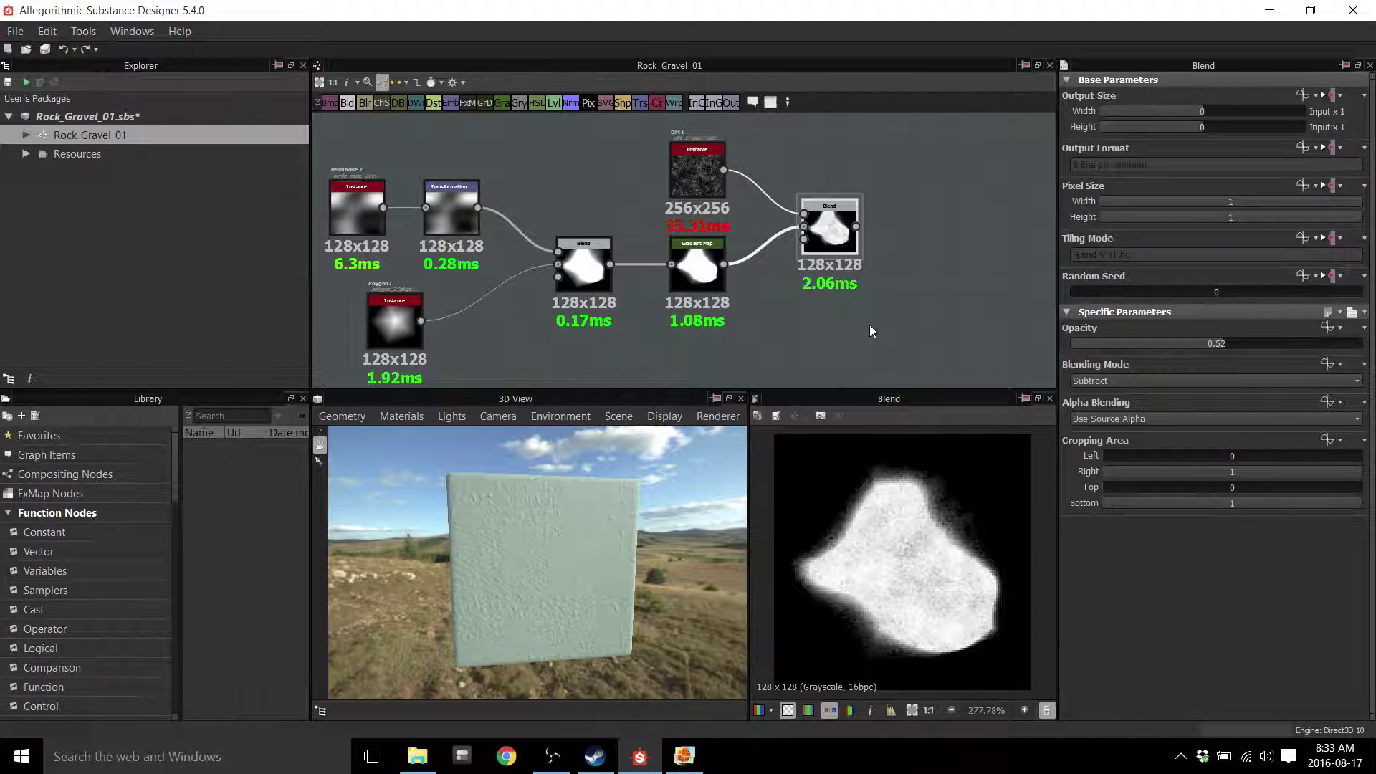
Search the library for "random" to look for a Tile Random node
scroll(867, 323, down, 2)
scroll(837, 313, down, 2)
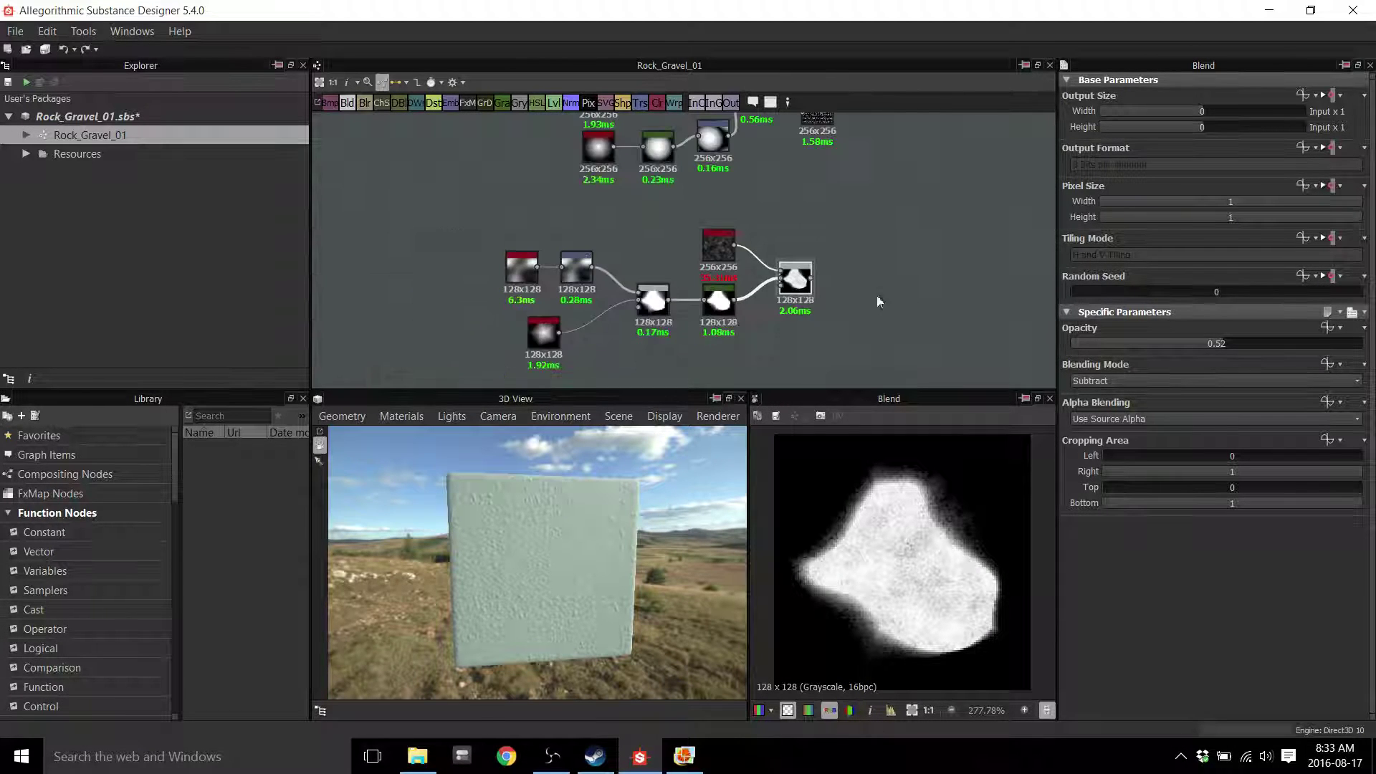
scroll(814, 307, down, 4)
middle_drag(774, 306, 770, 232)
scroll(764, 279, up, 4)
click(235, 416)
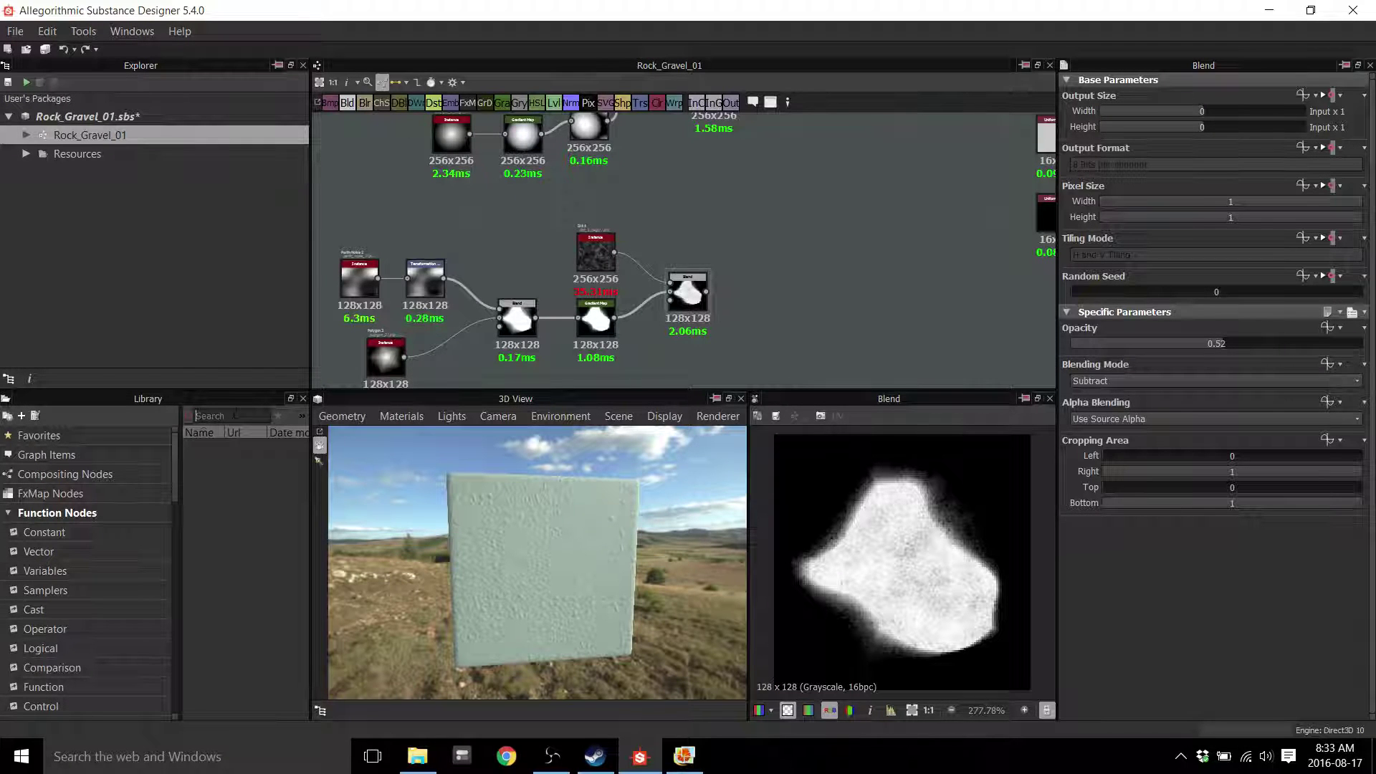
text(random)
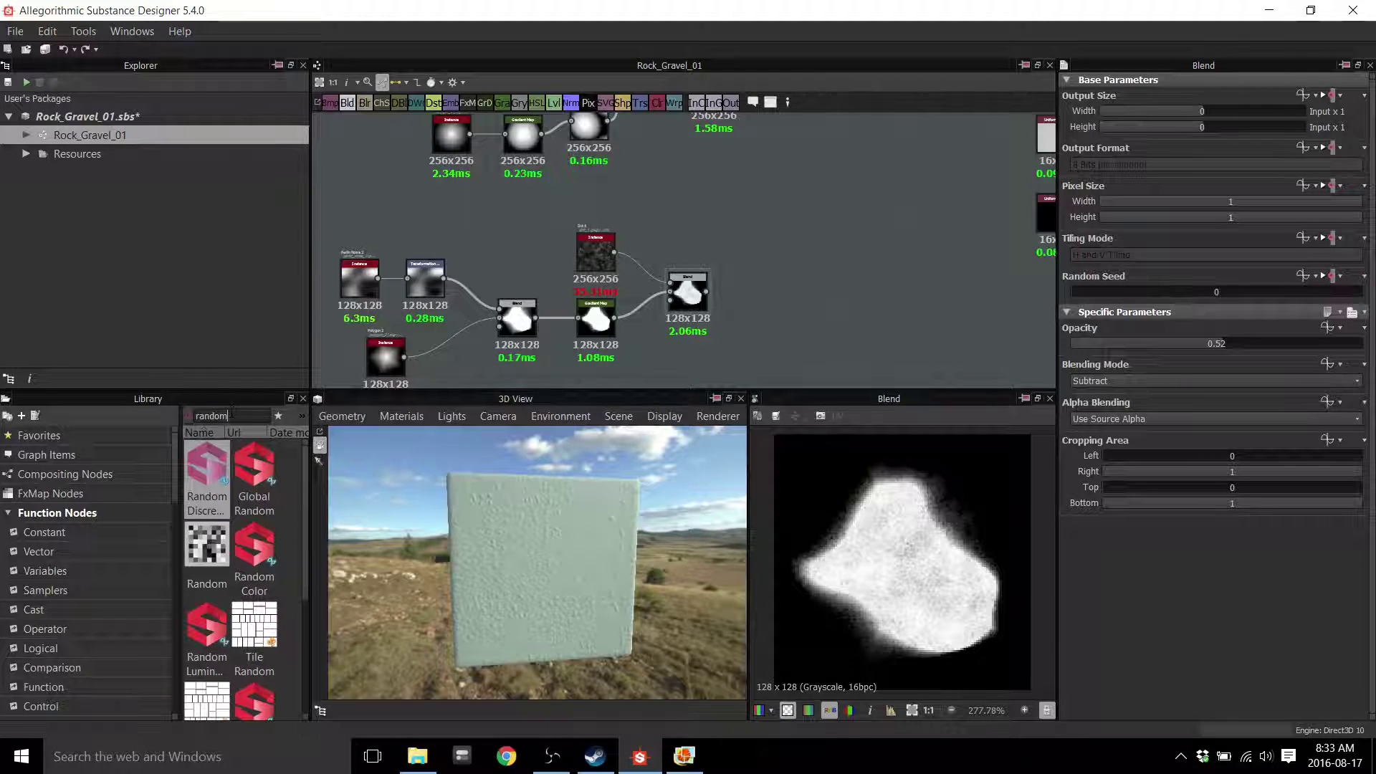
drag(304, 539, 303, 599)
Paste a copy of the Tile Random node, remove its copied input link, and place it beside the small rock's final Blend
middle_drag(800, 213, 742, 238)
key(ctrl+v)
drag(674, 257, 712, 251)
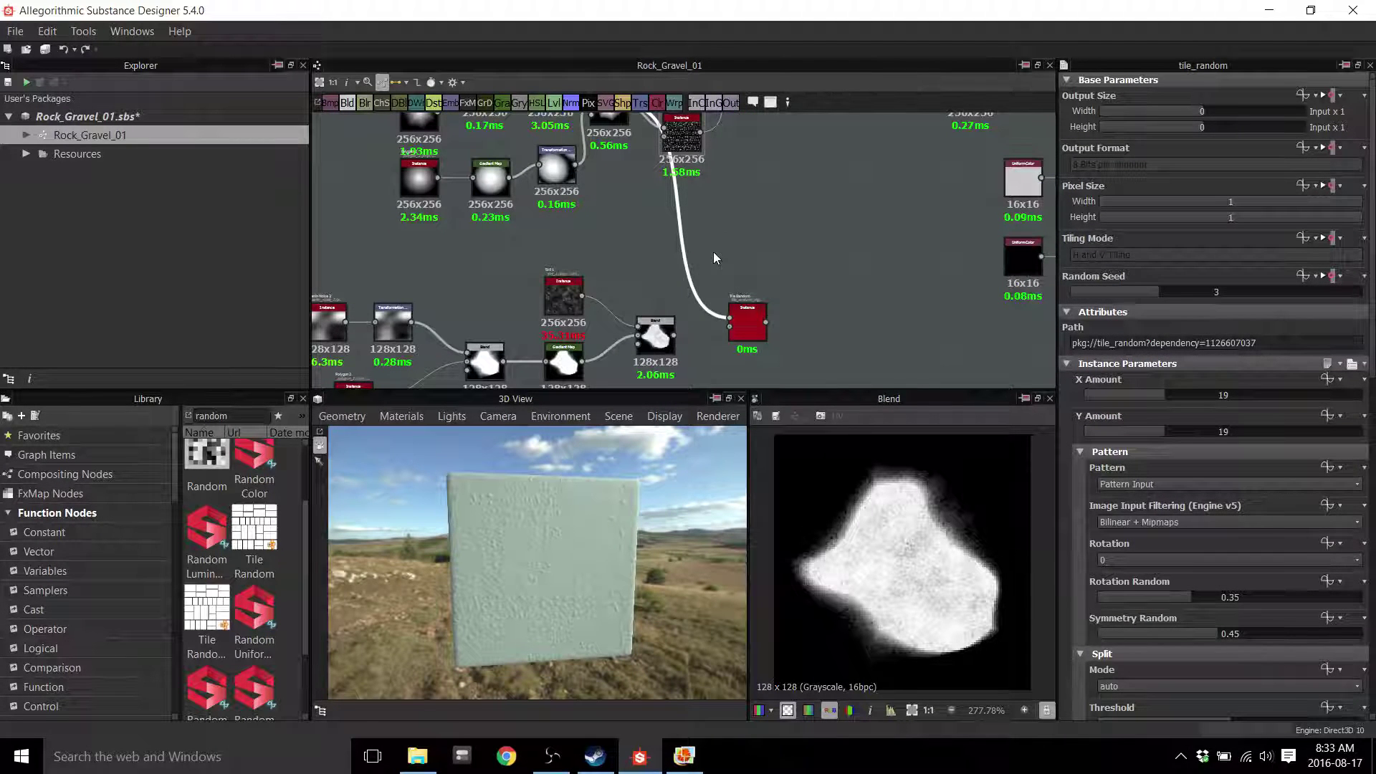
key(Delete)
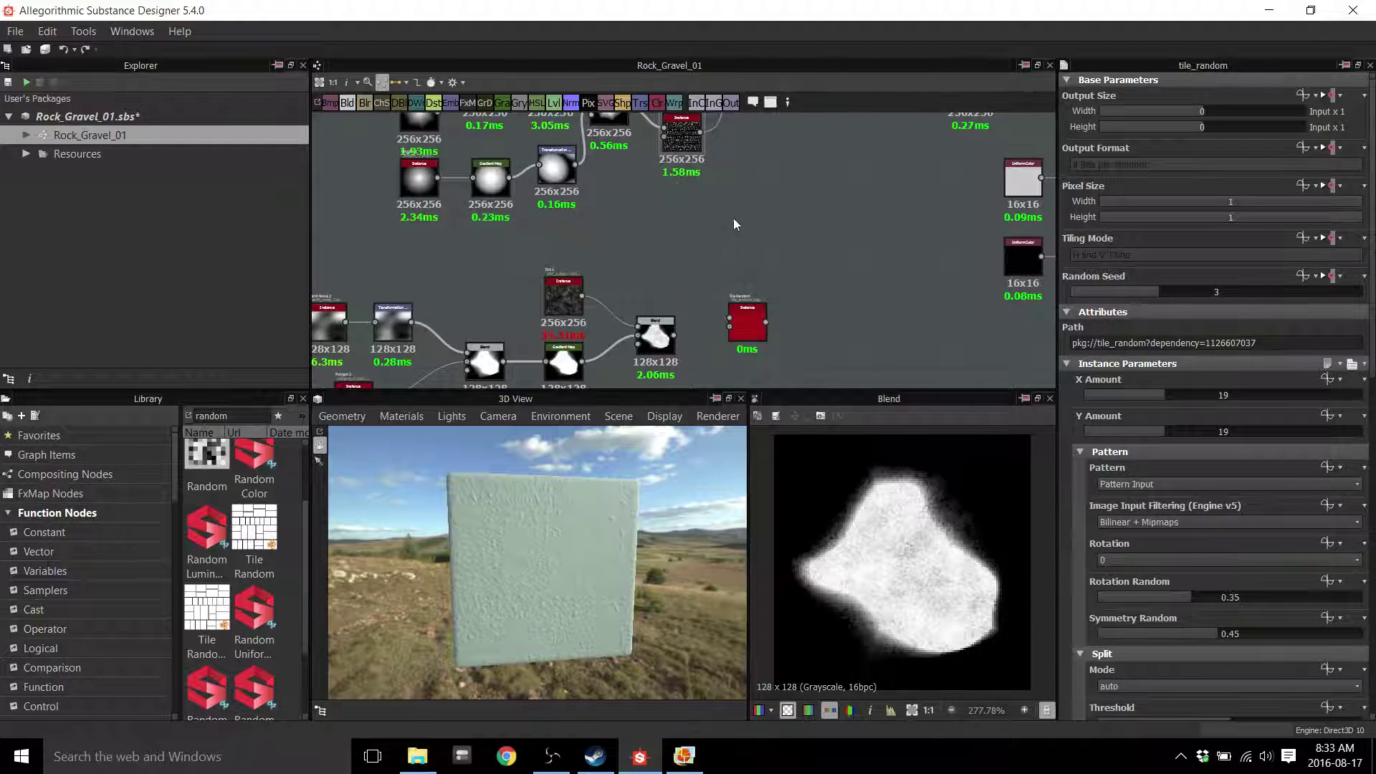
scroll(737, 321, up, 2)
drag(740, 320, 724, 329)
middle_drag(698, 381, 707, 311)
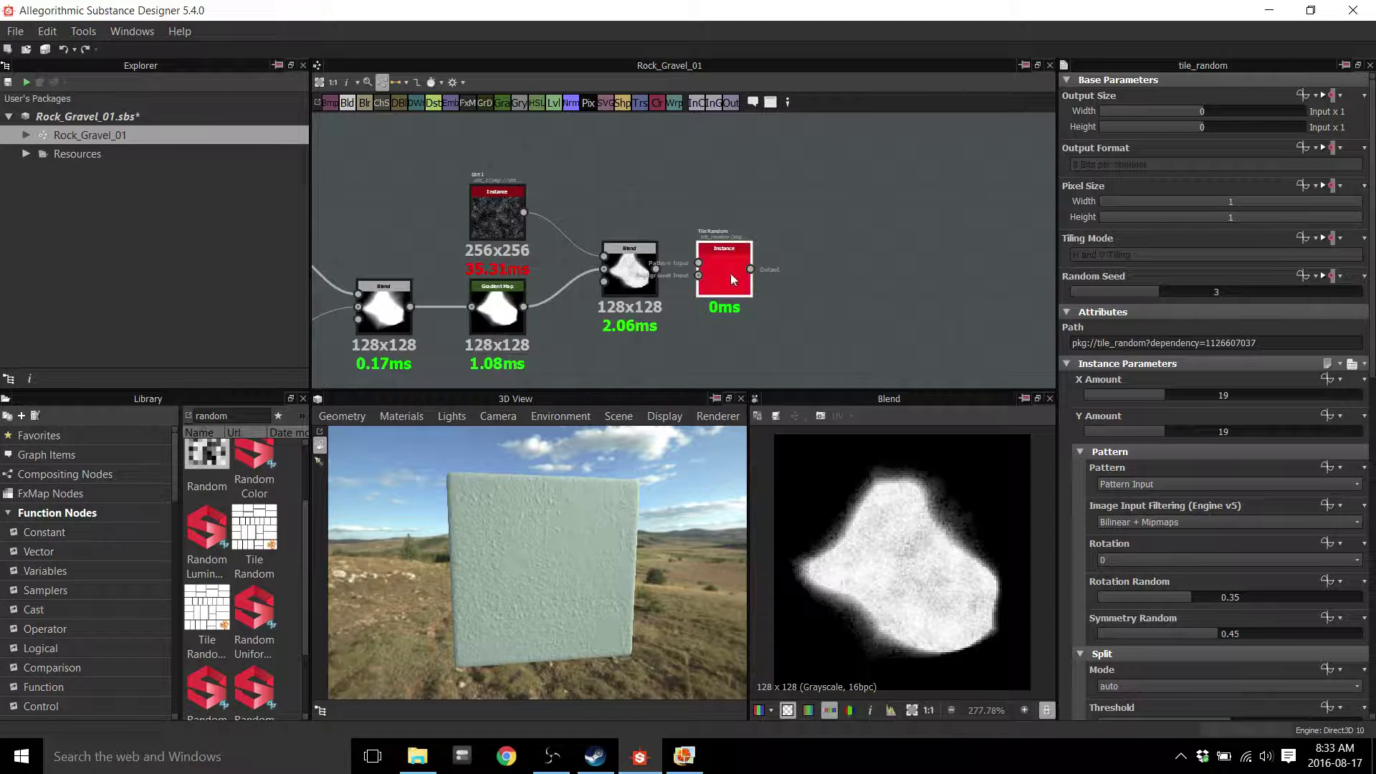
Feed the small rock's final Blend into the new Tile Random's Pattern Input and preview the tiled pattern
double_click(737, 281)
scroll(701, 279, up, 2)
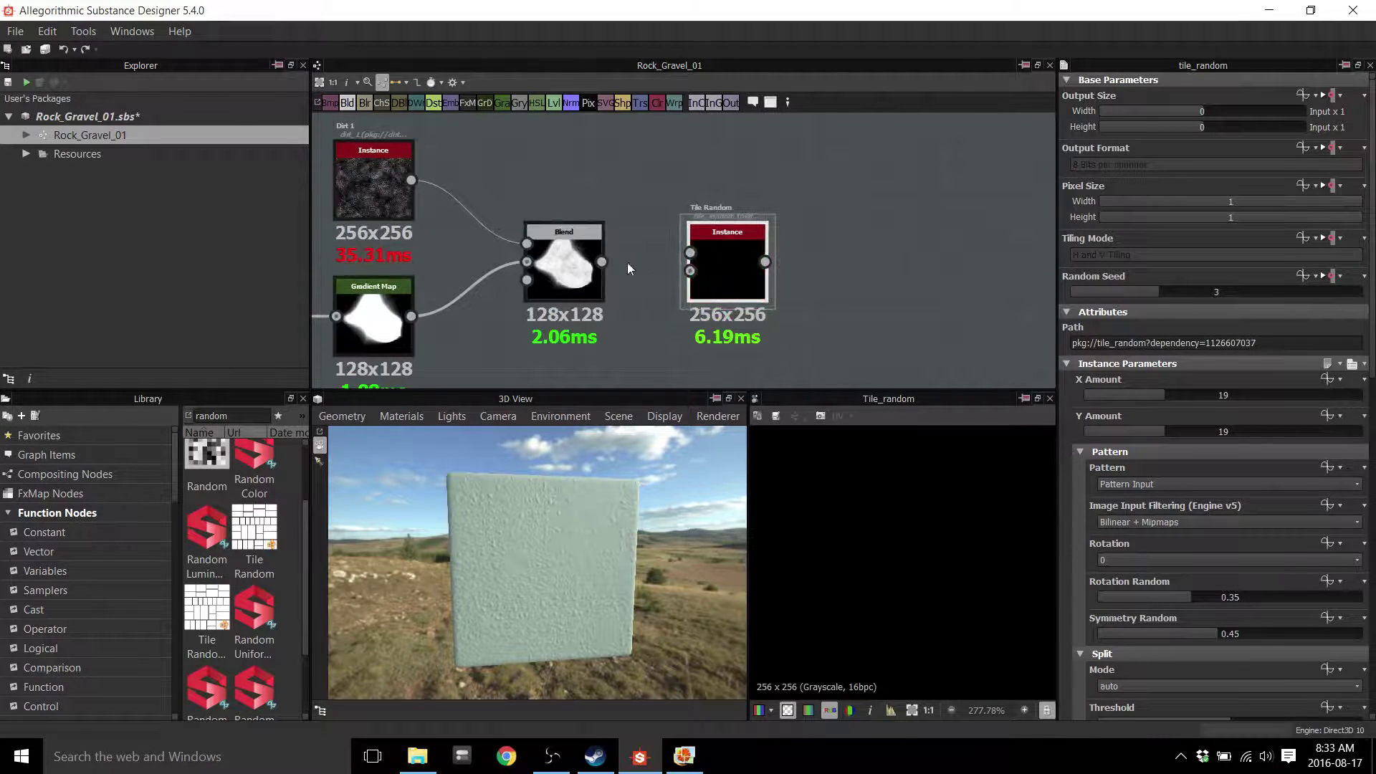
drag(609, 263, 689, 253)
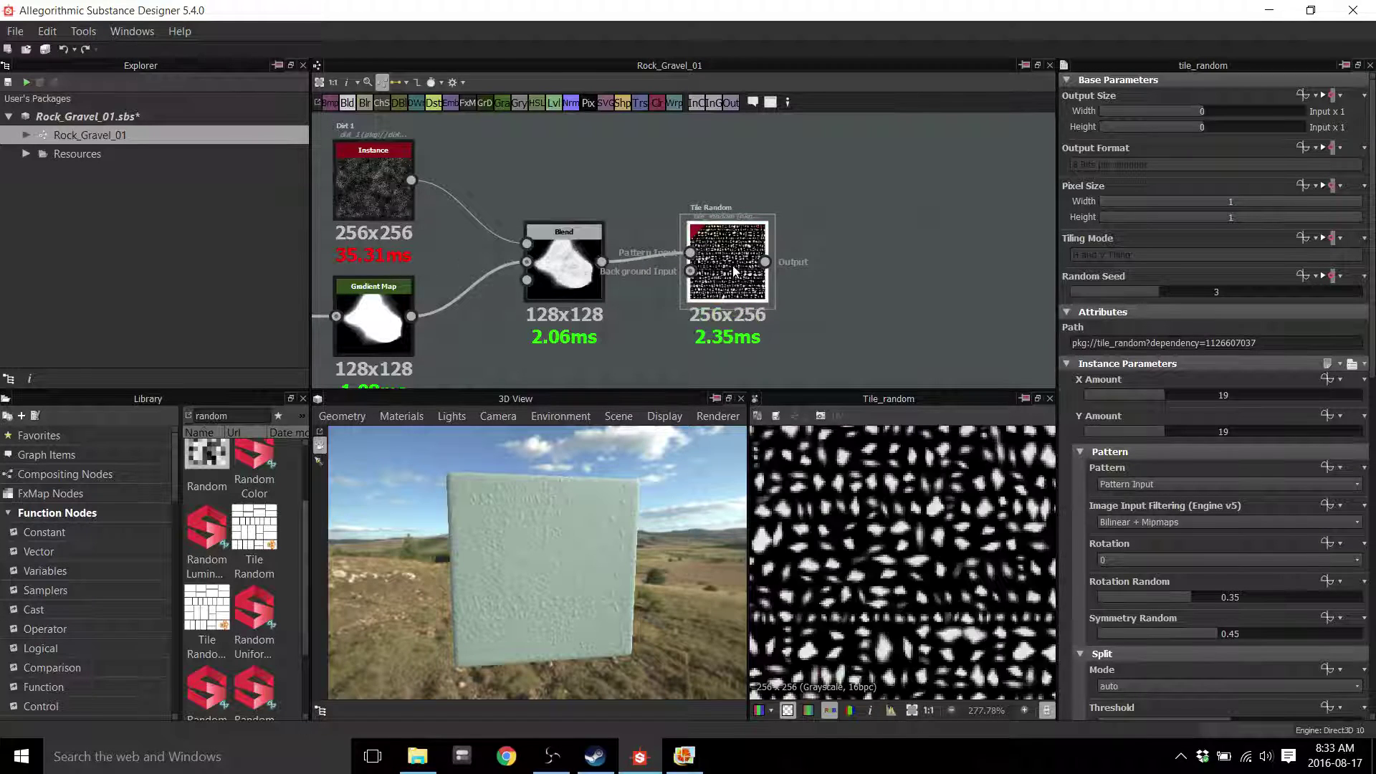
scroll(901, 527, down, 4)
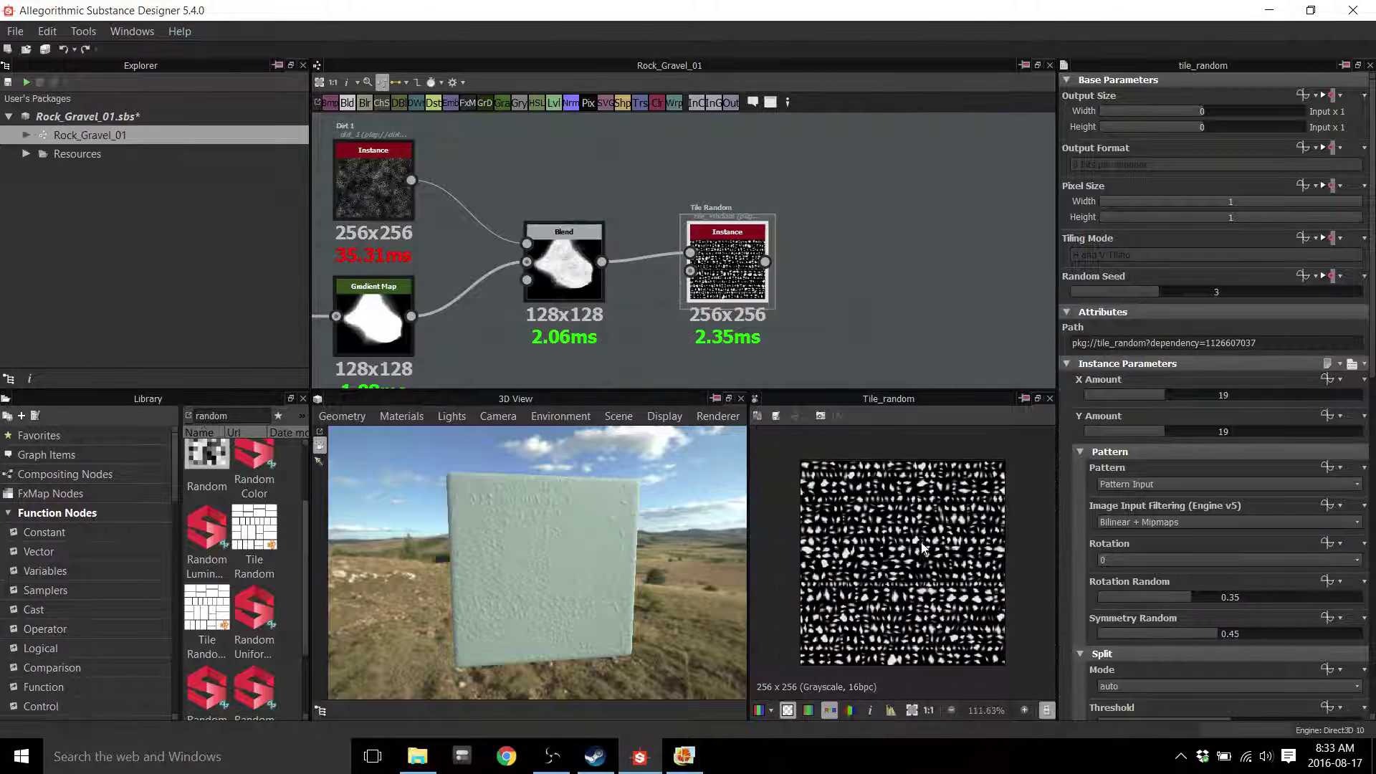
scroll(588, 505, up, 5)
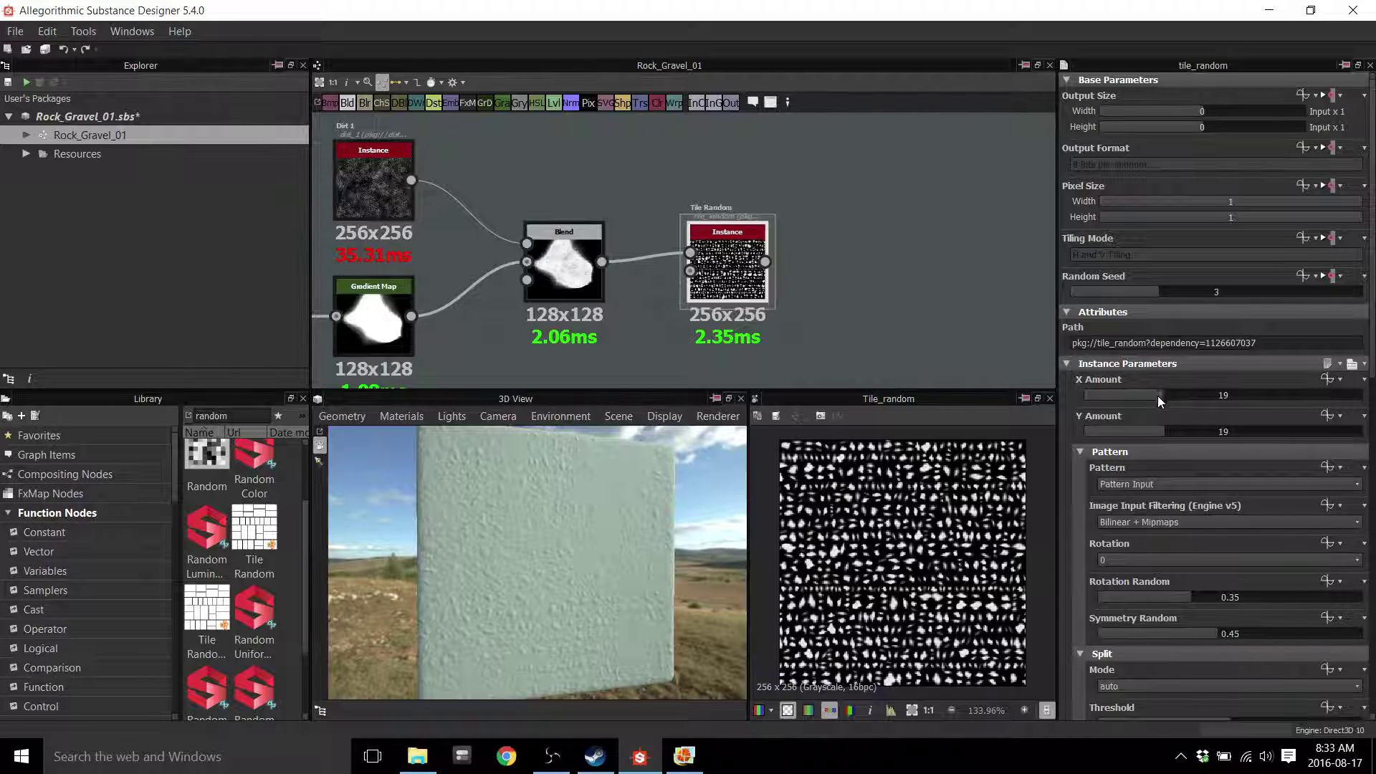
Set both the X Amount and Y Amount of the new Tile Random to 10
drag(1155, 396, 1228, 397)
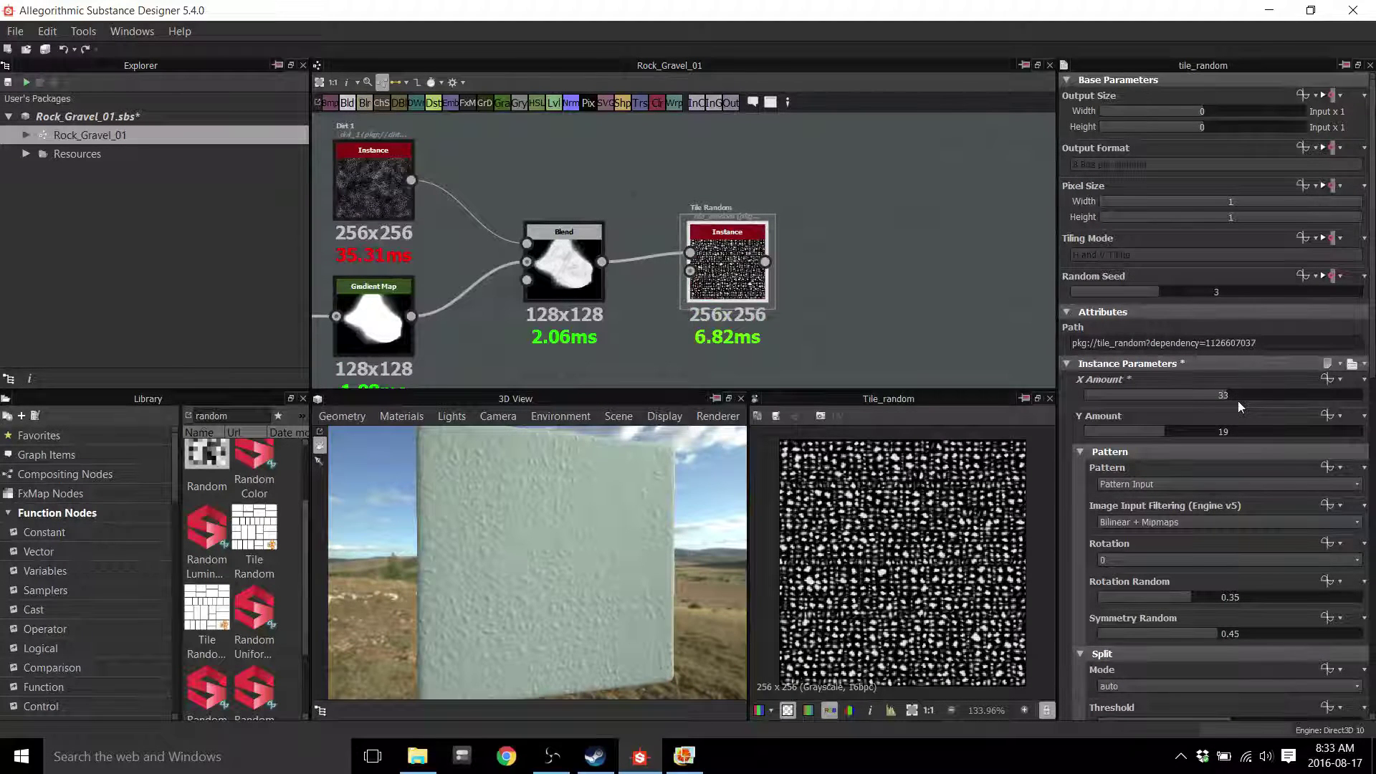
double_click(1222, 394)
text(10)
key(Return)
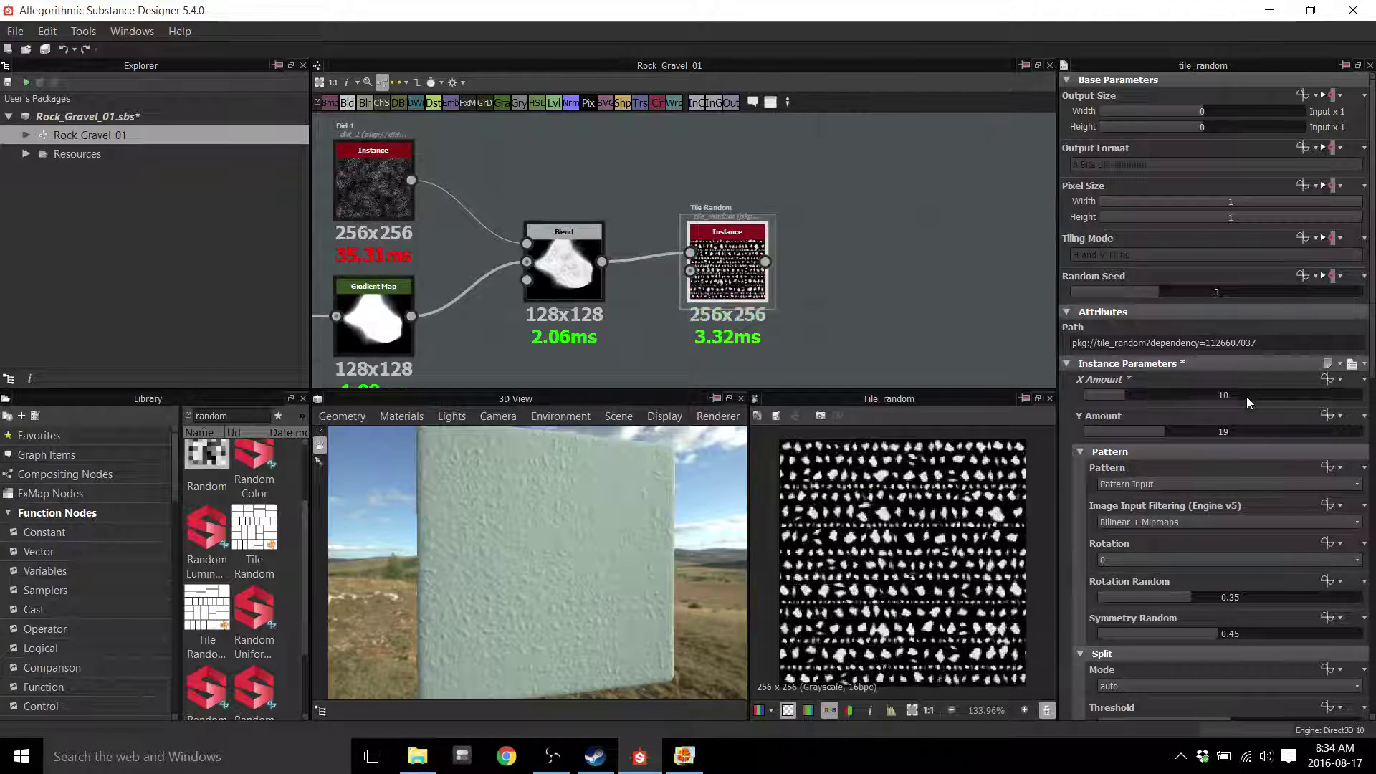
double_click(1224, 432)
text(10)
key(Return)
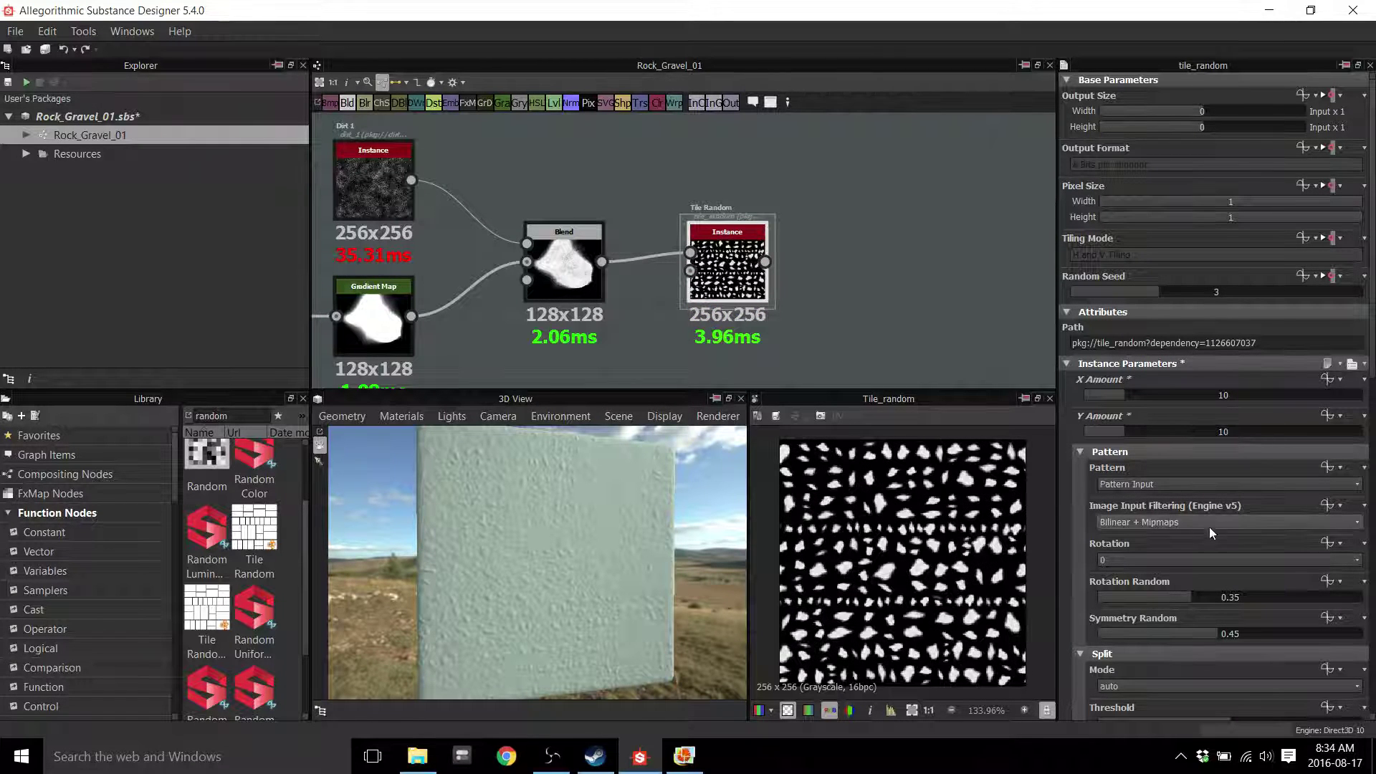
Set the Tile Random's pattern Rotation to 90, Rotation Random to 0.73 and Symmetry Random to 0
middle_drag(828, 227, 835, 179)
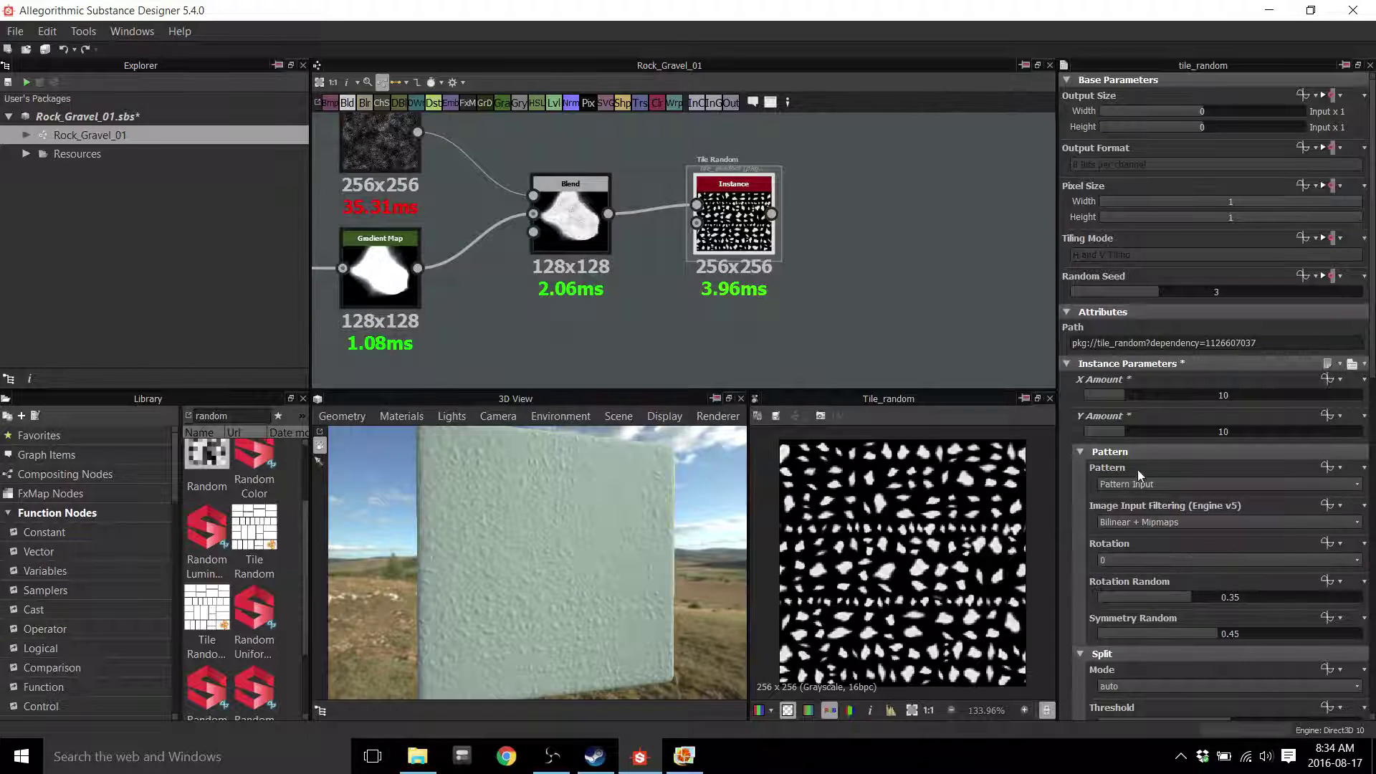
scroll(1147, 486, down, 1)
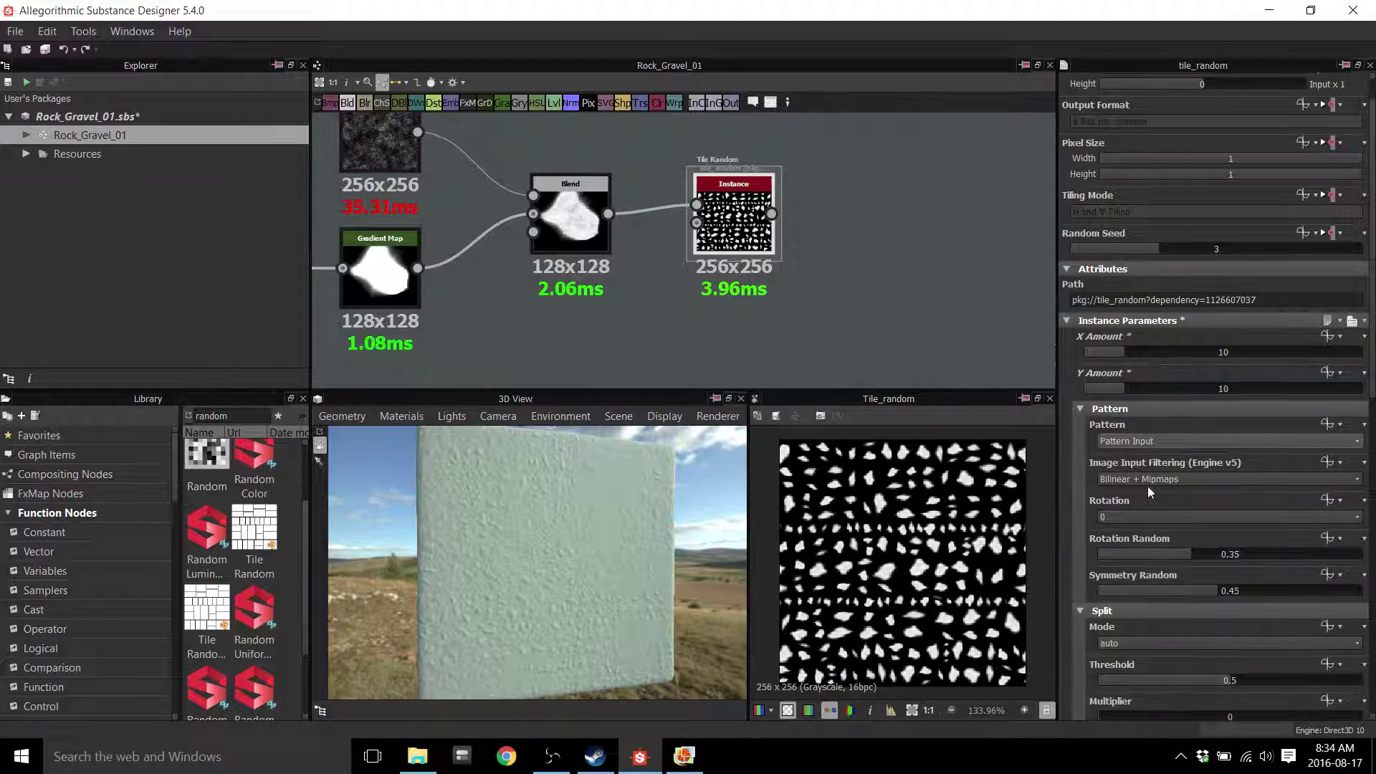
click(1148, 518)
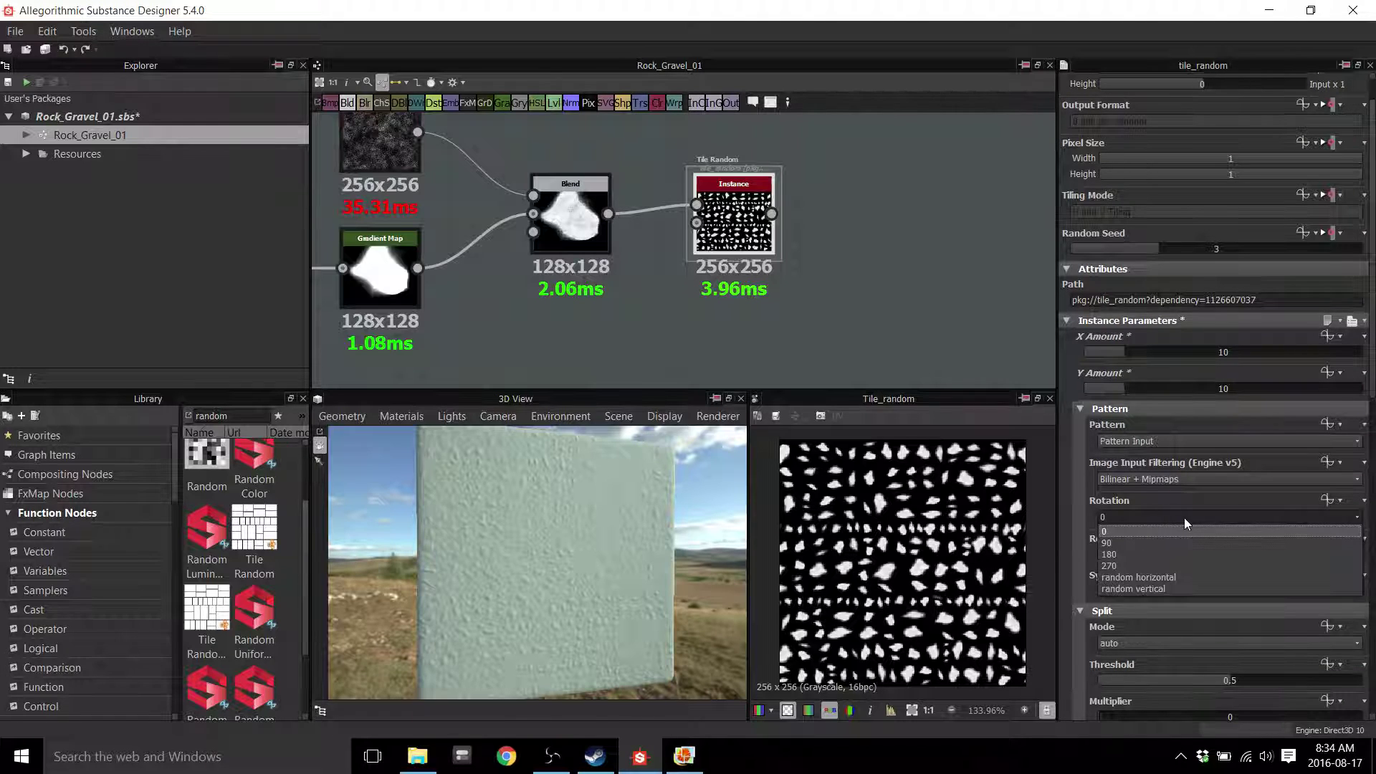
click(1149, 546)
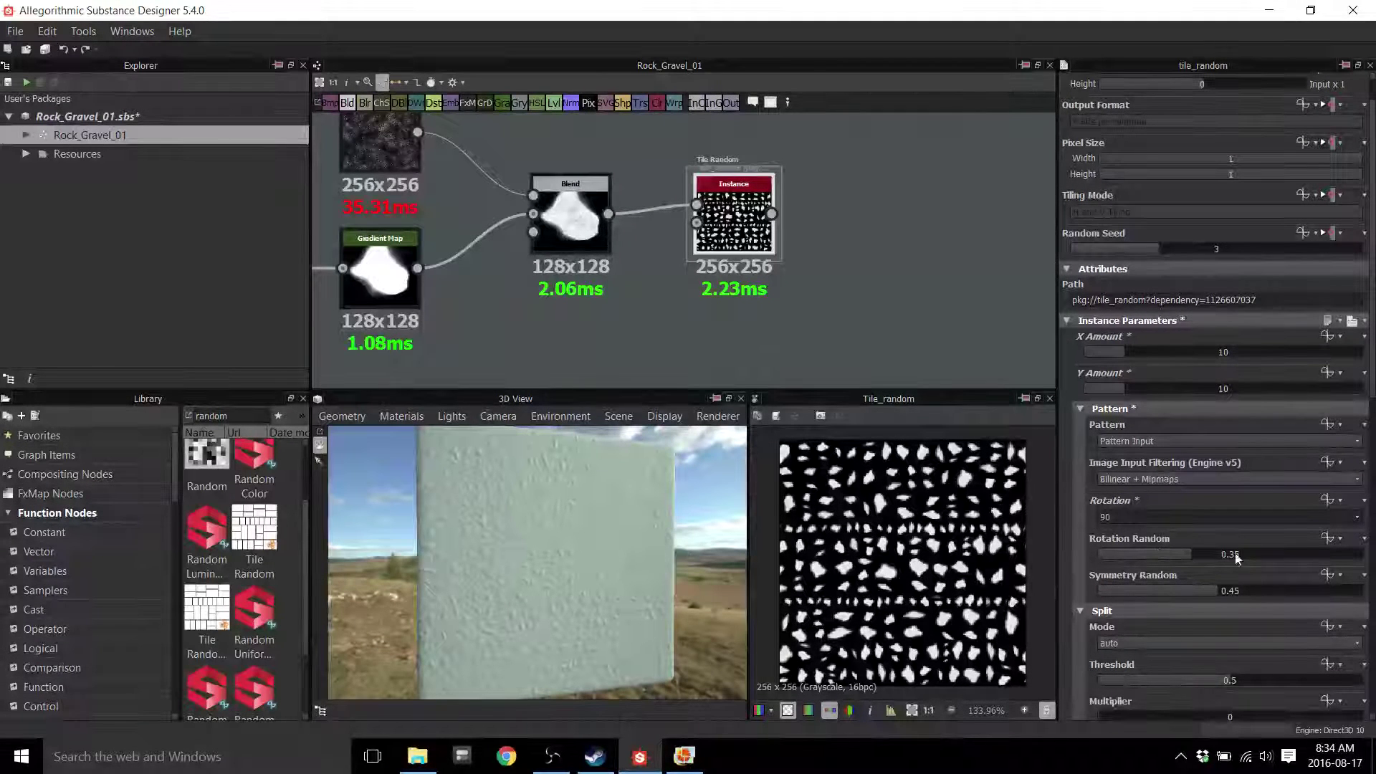
click(1291, 553)
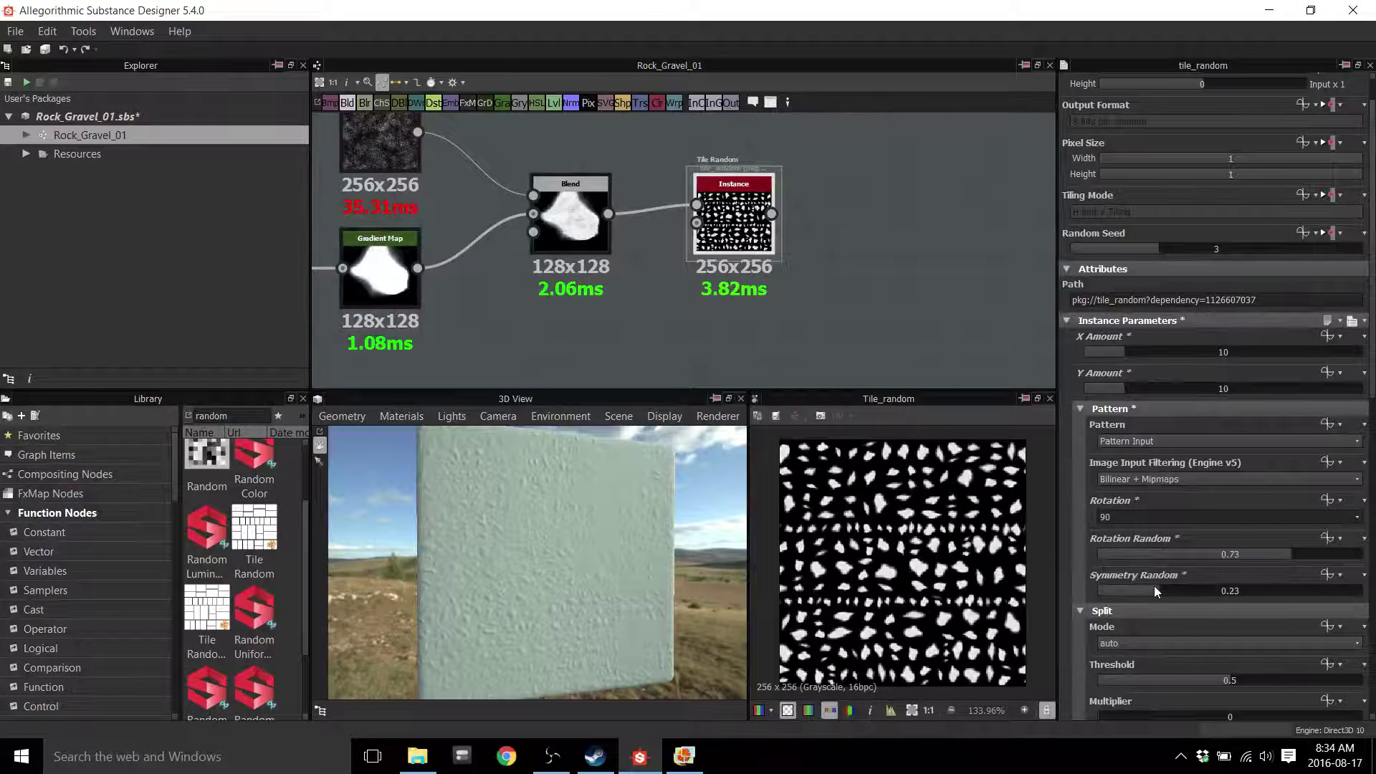
drag(1151, 586, 1046, 588)
scroll(1139, 545, down, 2)
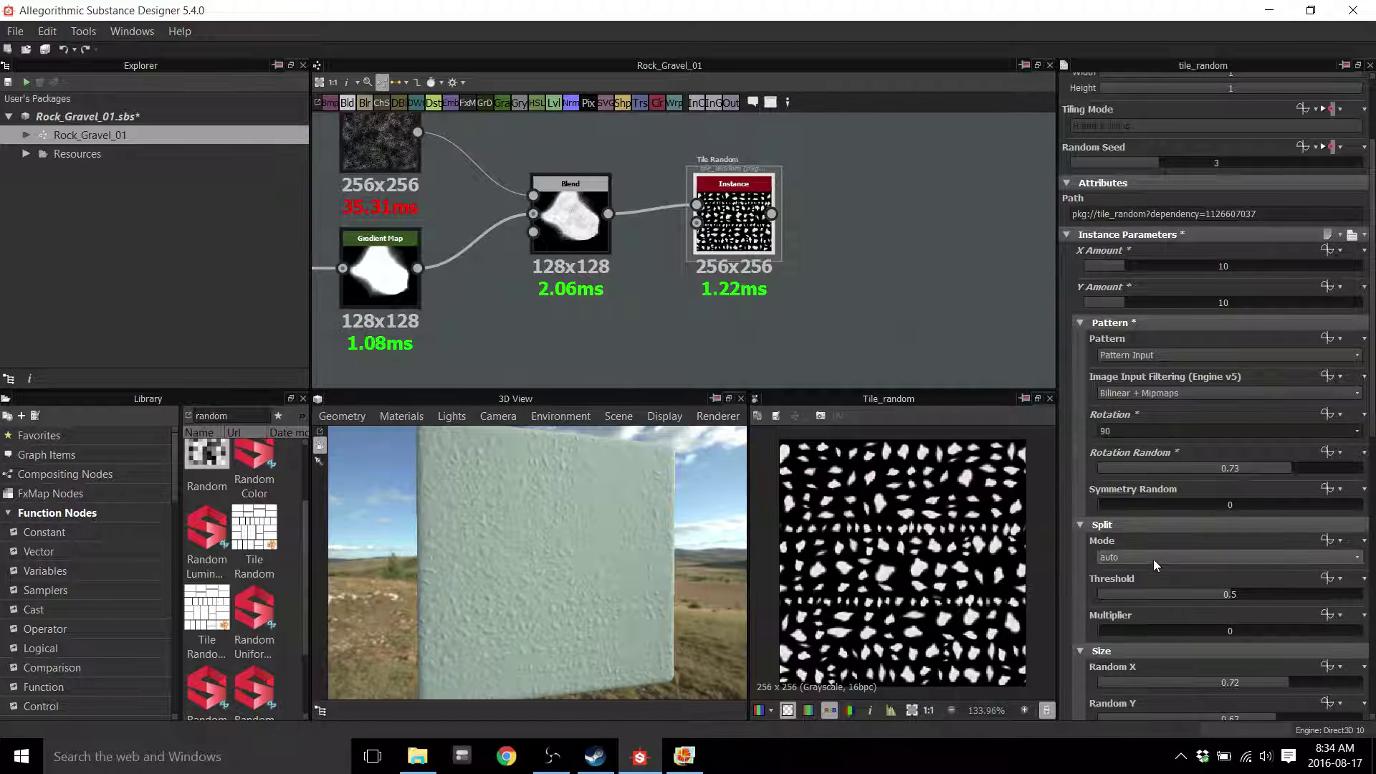
Set the Tile Random's split Threshold to 0.3 and its size to Random X 0.89 and Random Y 0.27
drag(1220, 594, 1171, 635)
scroll(1160, 584, down, 2)
scroll(1174, 616, down, 2)
scroll(1145, 599, down, 1)
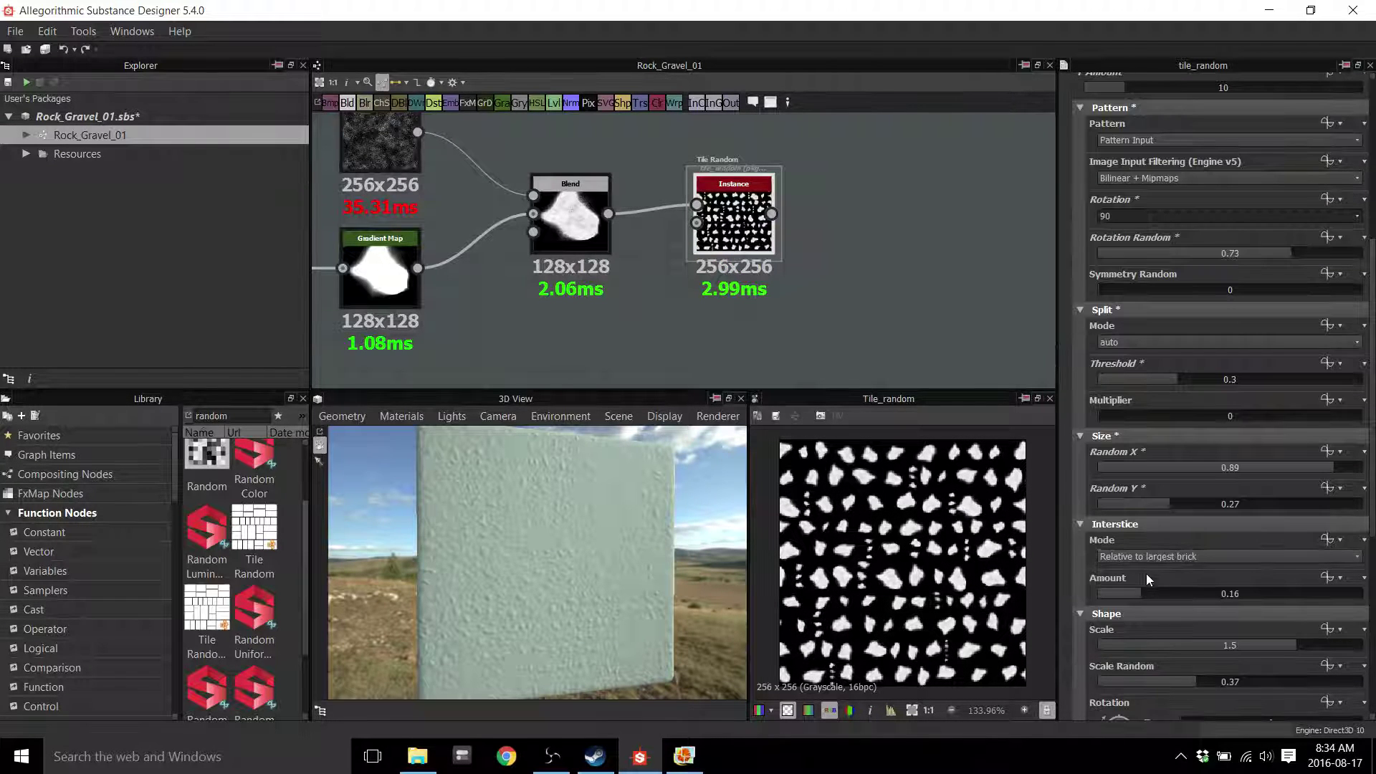
scroll(1145, 573, down, 2)
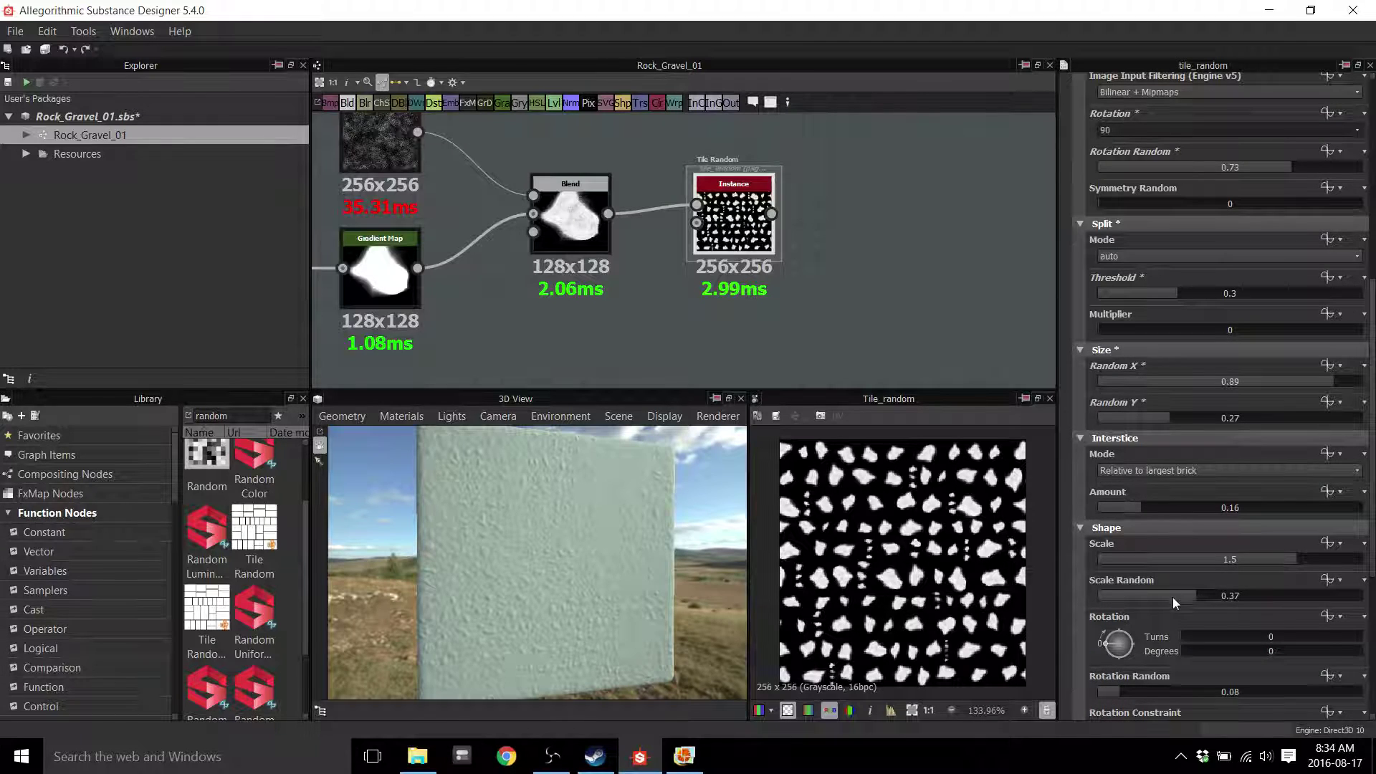
Raise the Tile Random's shape Scale Random to 0.66 and Rotation Random to 0.69
drag(1173, 597, 1275, 596)
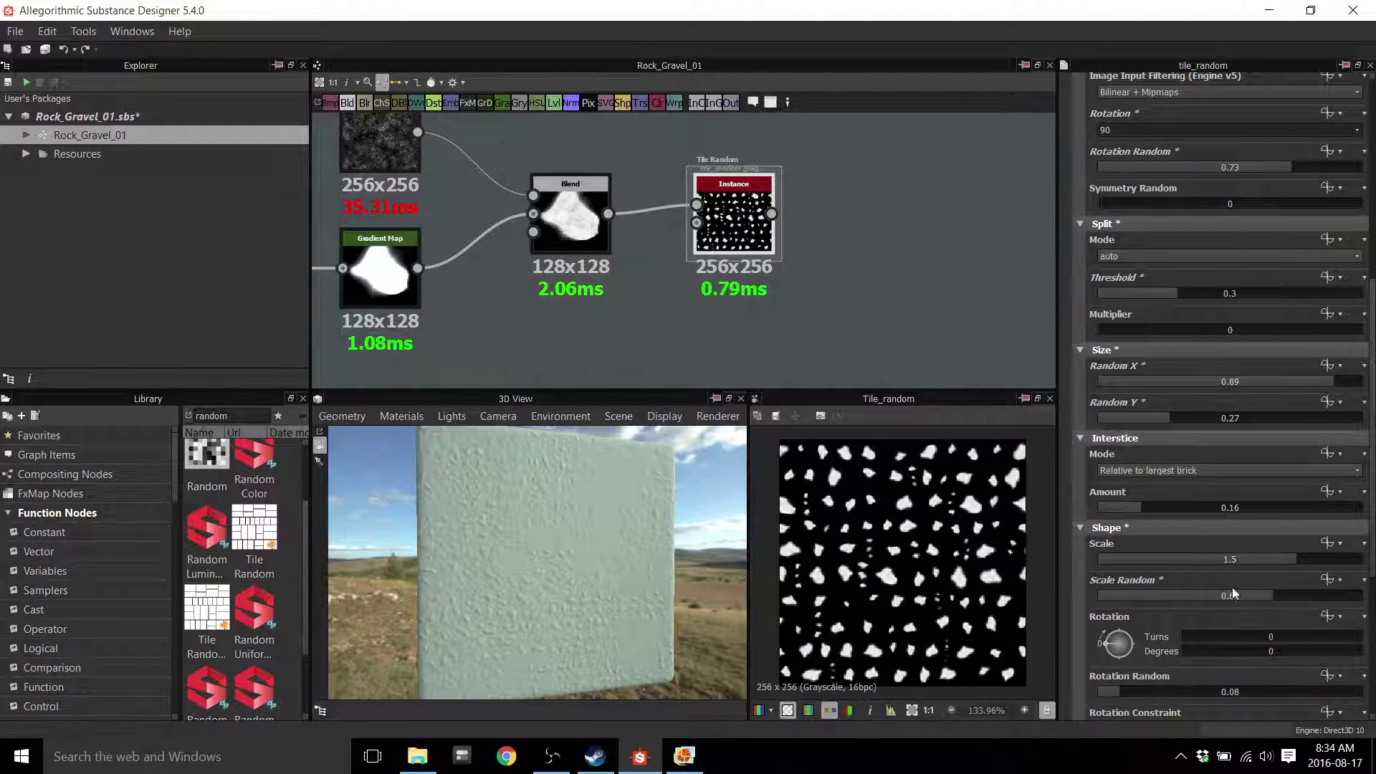
scroll(1161, 574, down, 3)
drag(1162, 565, 1279, 566)
Set the Tile Random's position Offset to 0.23, Offset Random to 0.85 and Random to 1, and inspect the scattered rocks
scroll(1172, 584, down, 2)
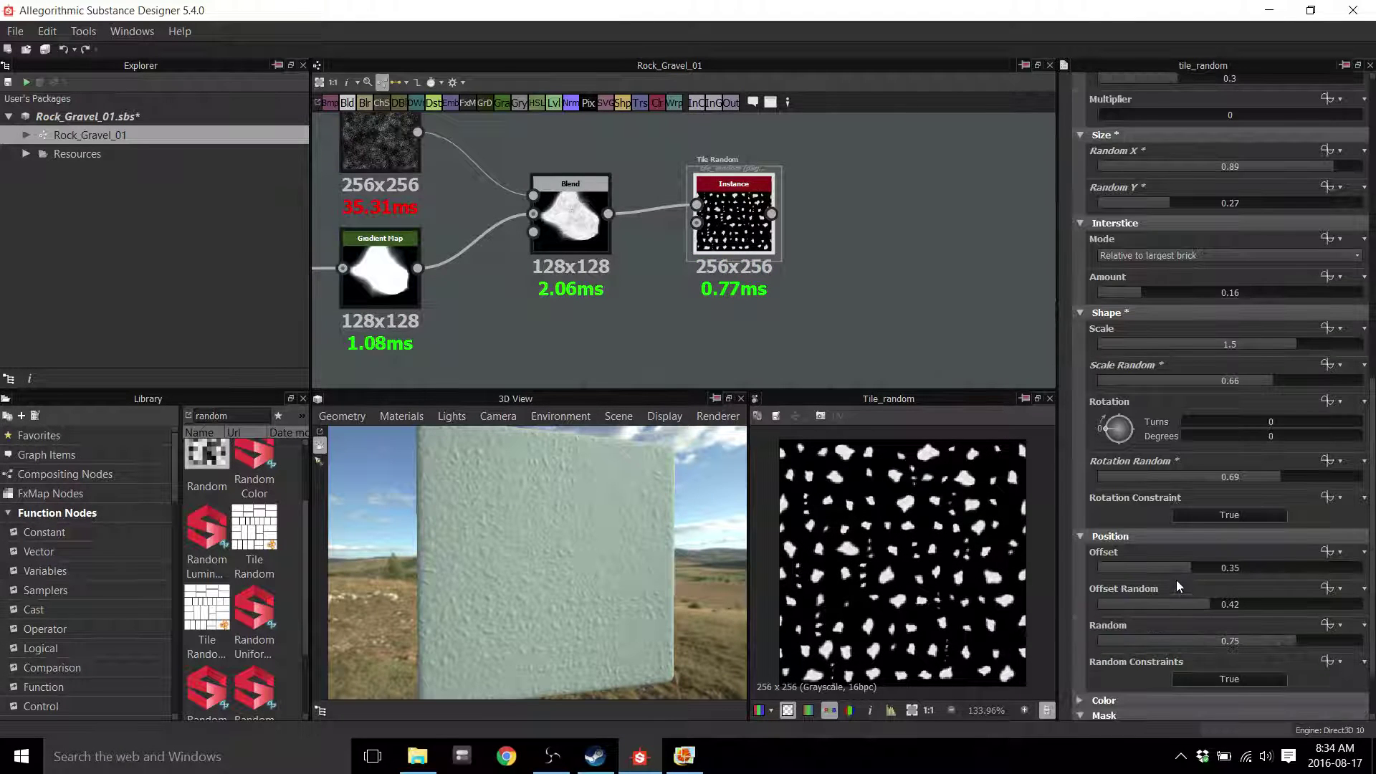
drag(1189, 568, 1365, 644)
scroll(1179, 590, down, 2)
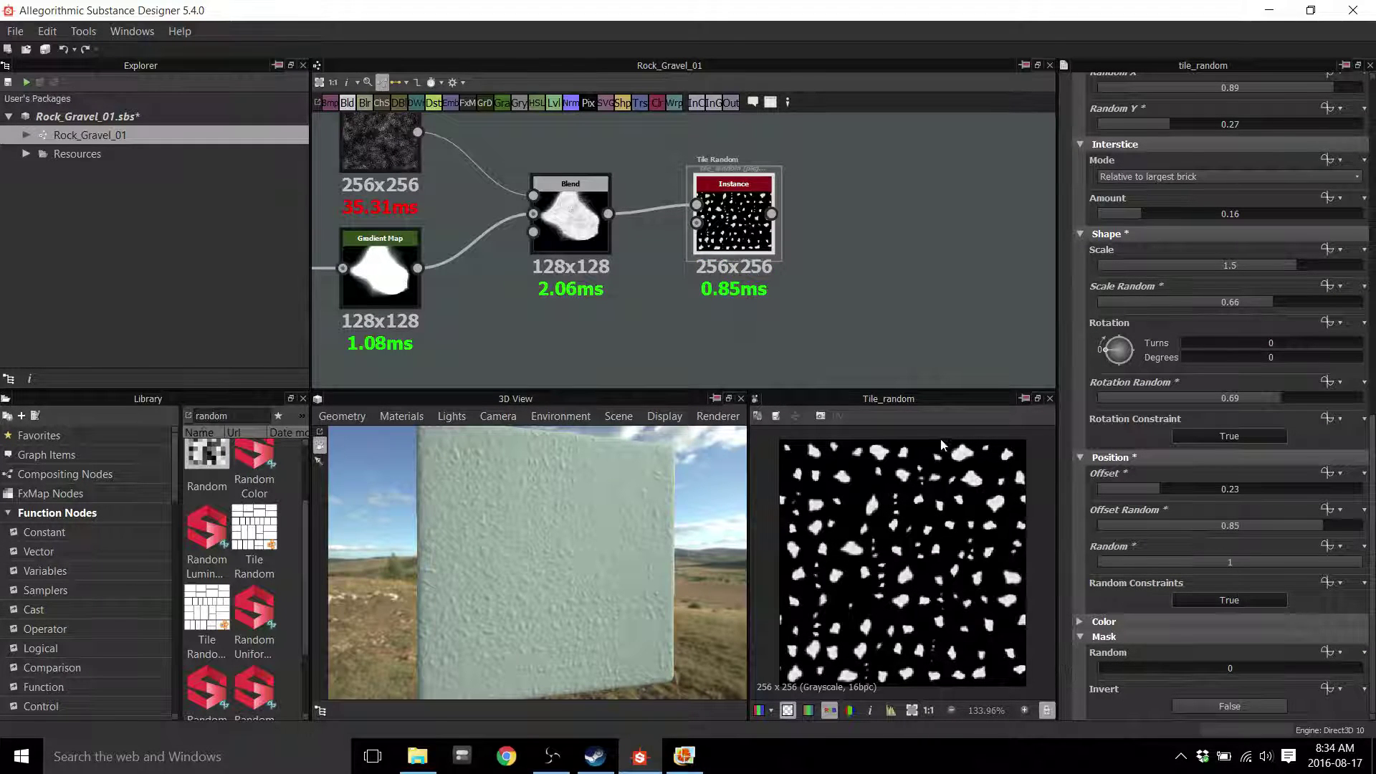
scroll(871, 280, down, 5)
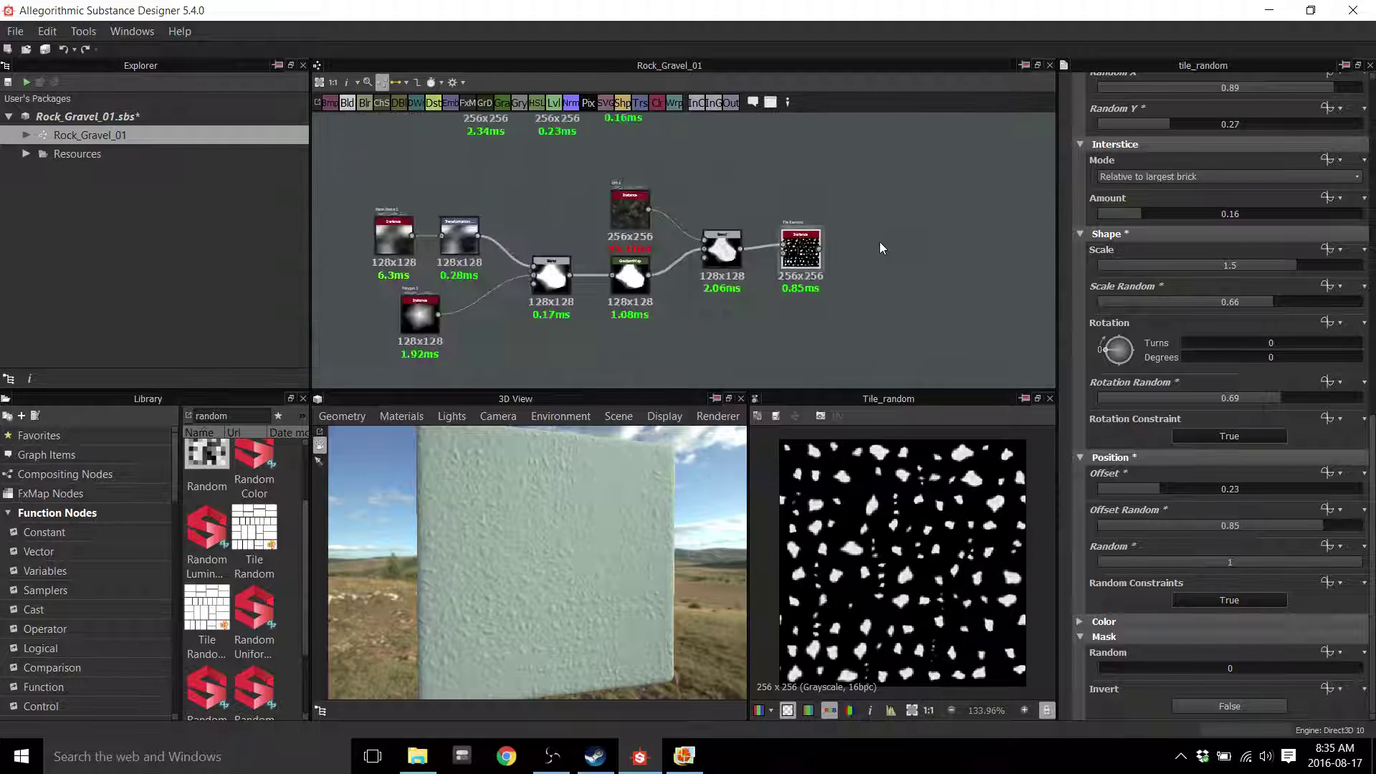
scroll(800, 284, down, 1)
scroll(921, 577, up, 2)
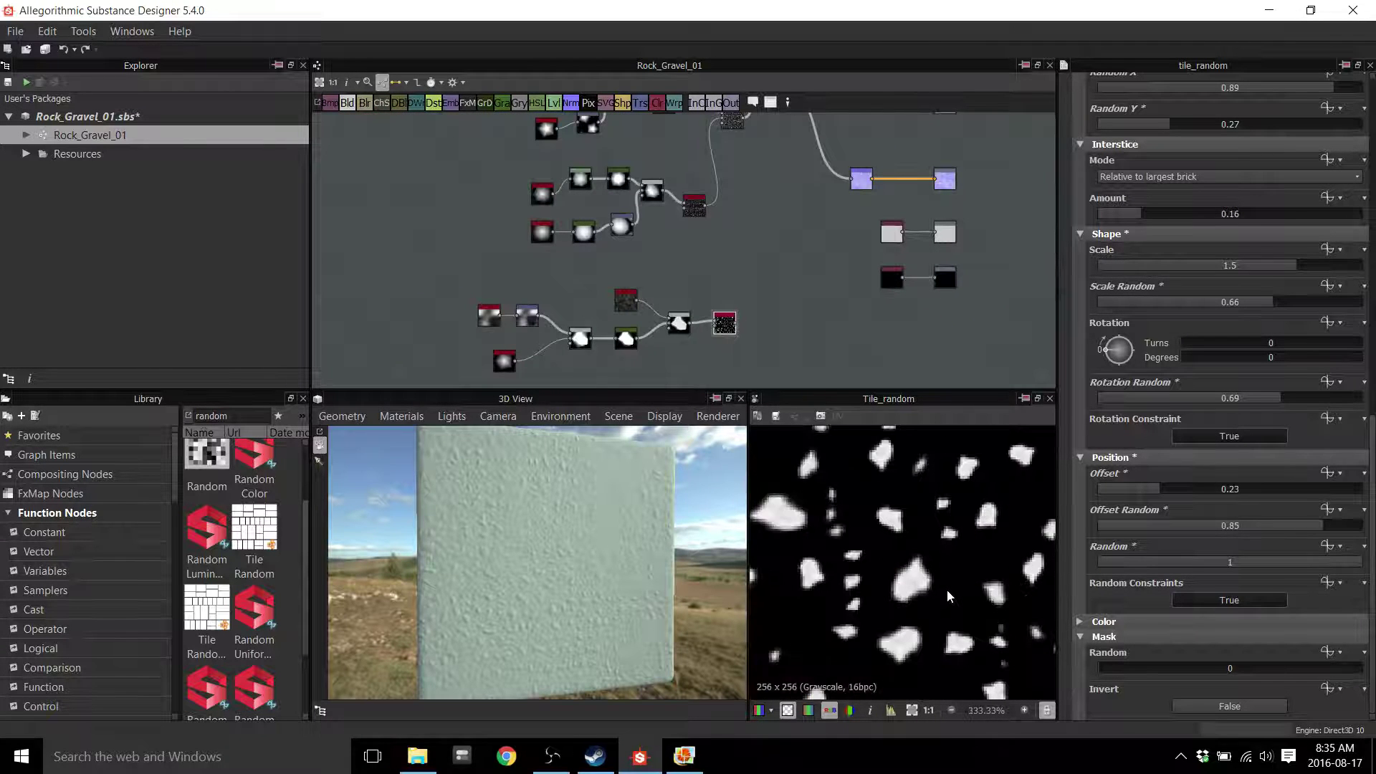
scroll(919, 576, down, 2)
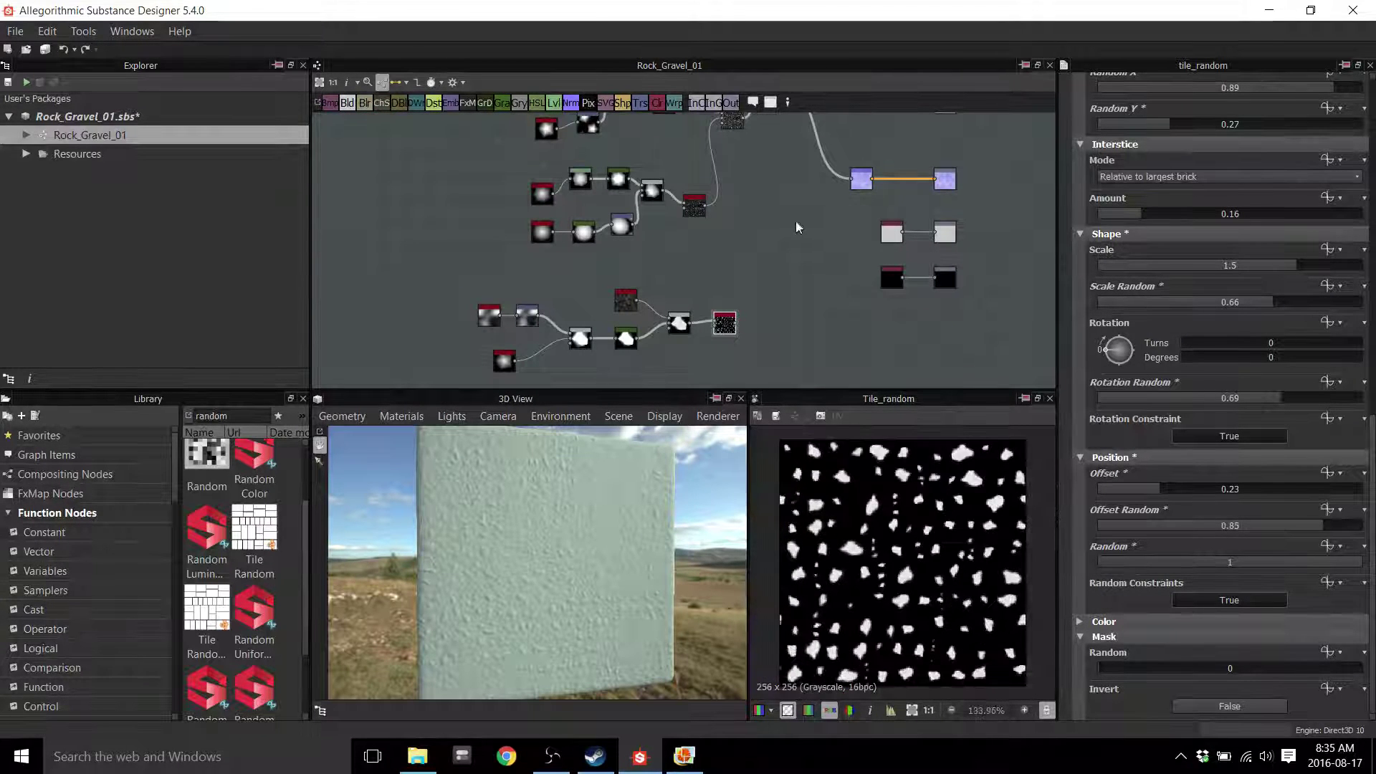
Move the new Tile Random up toward the other rock chains and rearrange the Blend section feeding the Normal node
middle_drag(794, 233, 786, 246)
drag(719, 336, 735, 266)
middle_drag(781, 245, 745, 363)
drag(685, 254, 756, 196)
scroll(691, 287, up, 4)
click(829, 320)
middle_drag(944, 318, 772, 277)
scroll(772, 276, down, 1)
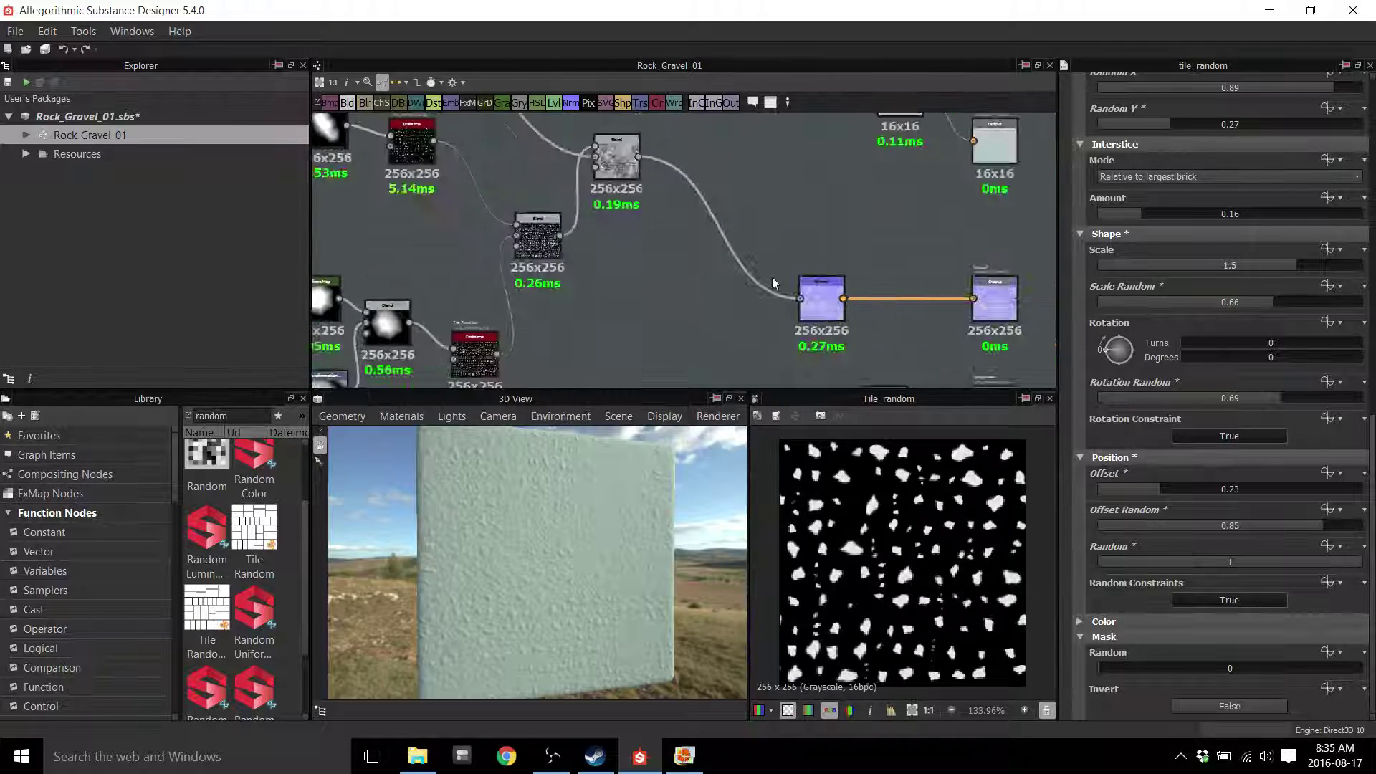
Insert a new Blend node between the last Blend of the main chain and the Normal node
click(632, 172)
key(space)
click(691, 229)
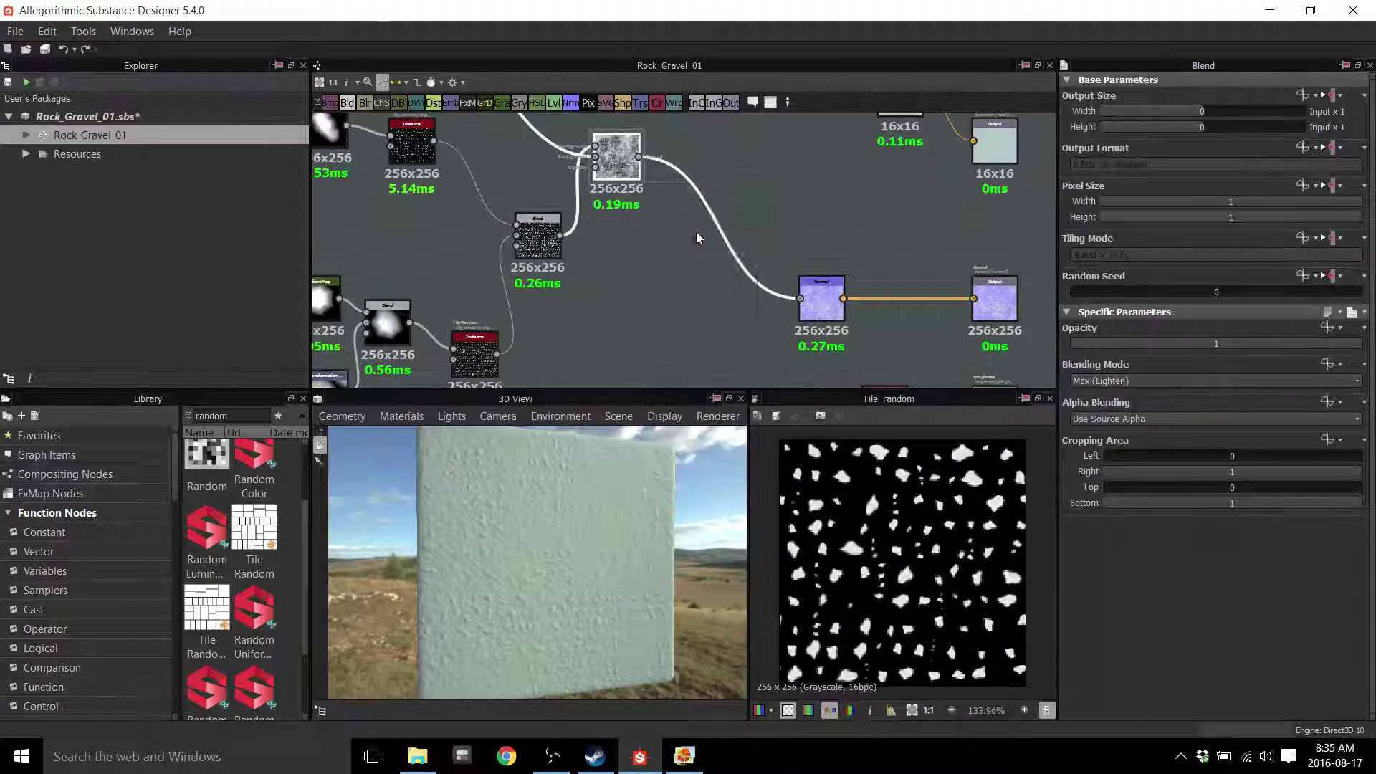
scroll(688, 326, down, 3)
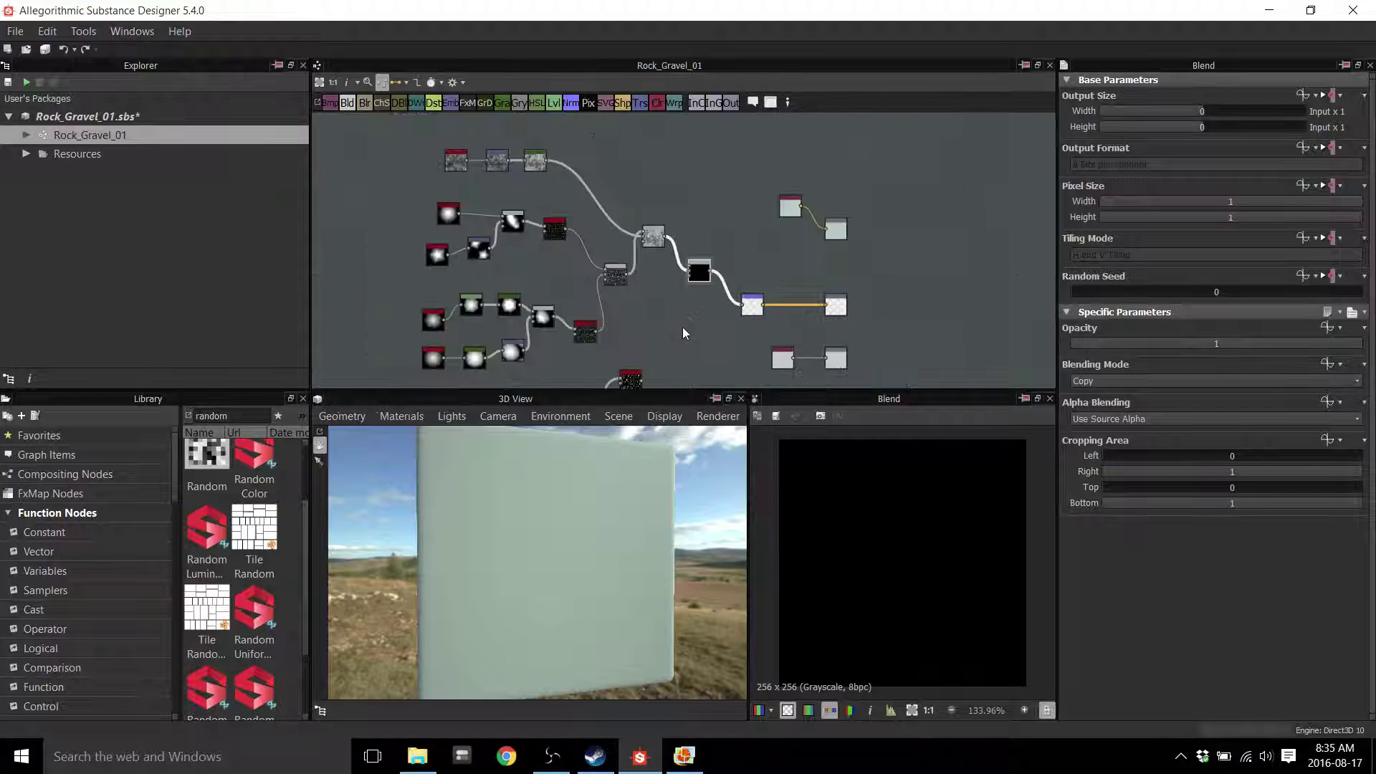
scroll(684, 323, down, 1)
scroll(603, 303, down, 2)
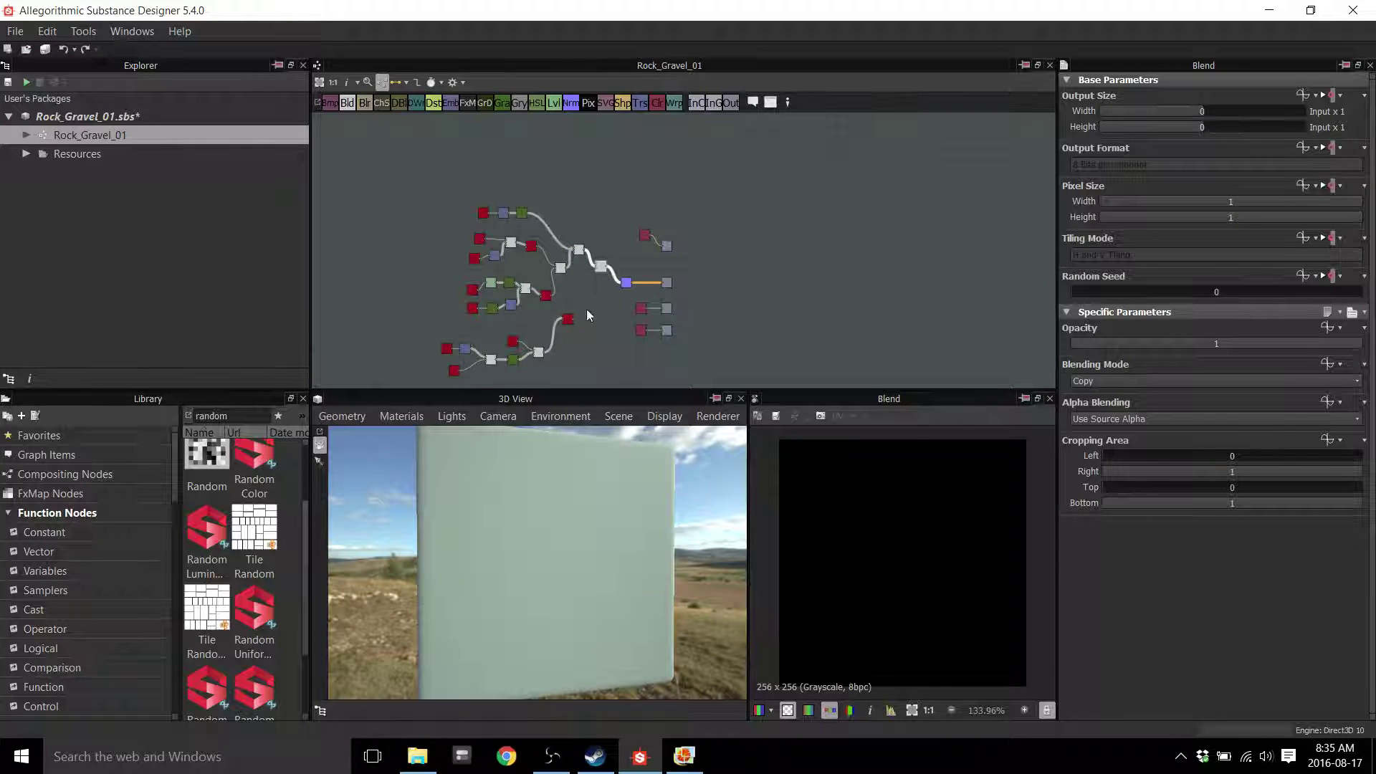
Connect the new Tile Random's output to the foreground input of the new Blend node
scroll(599, 303, up, 5)
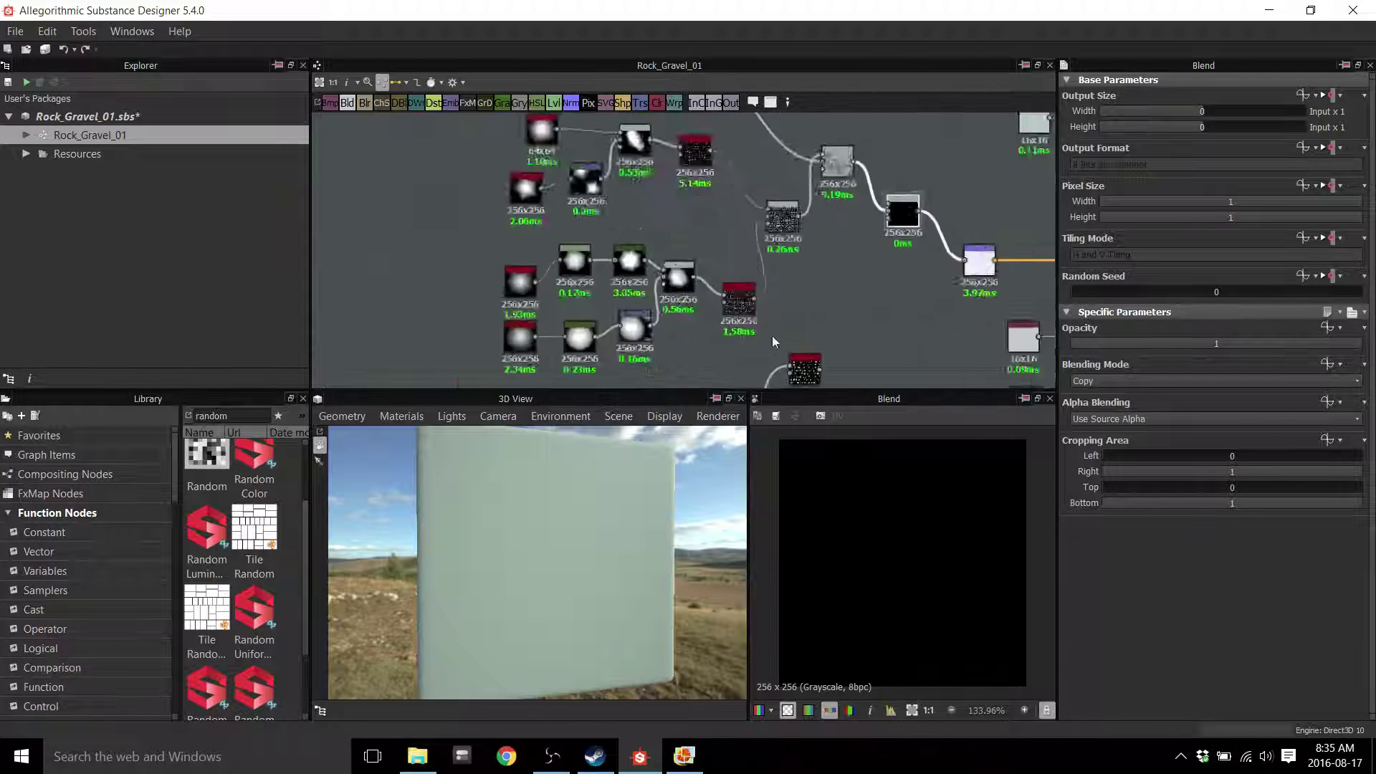
middle_drag(773, 334, 623, 306)
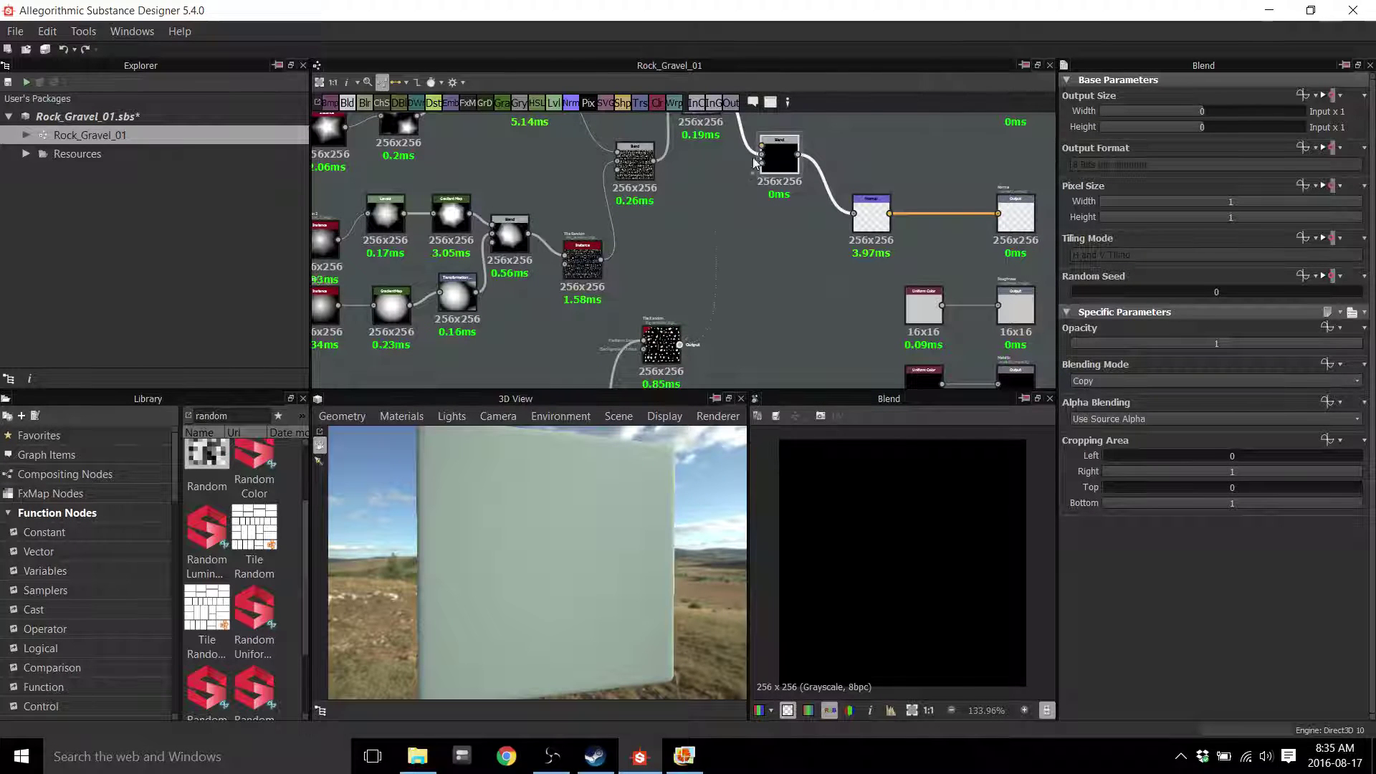
drag(756, 161, 760, 155)
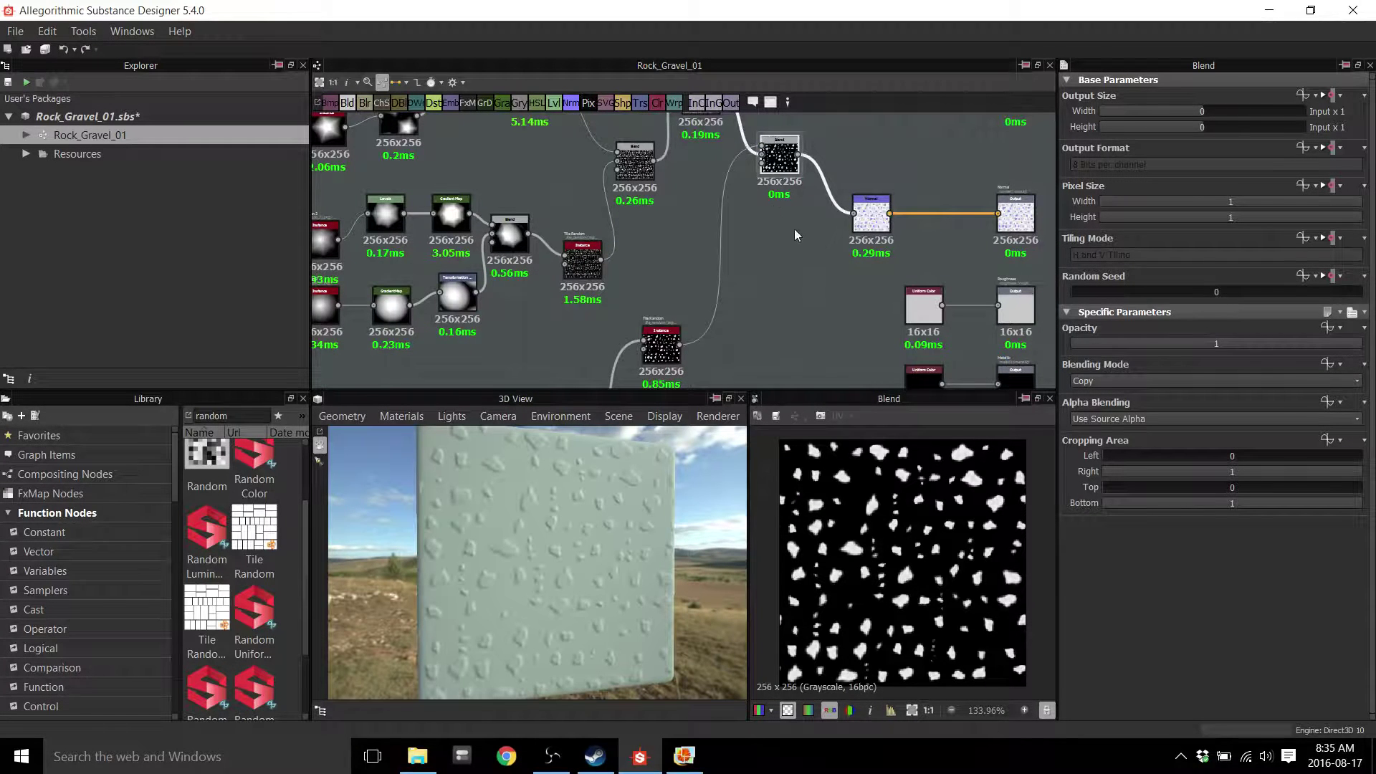
Check the blending settings of the two existing Blend nodes that precede the new one
middle_drag(794, 244, 759, 306)
click(666, 159)
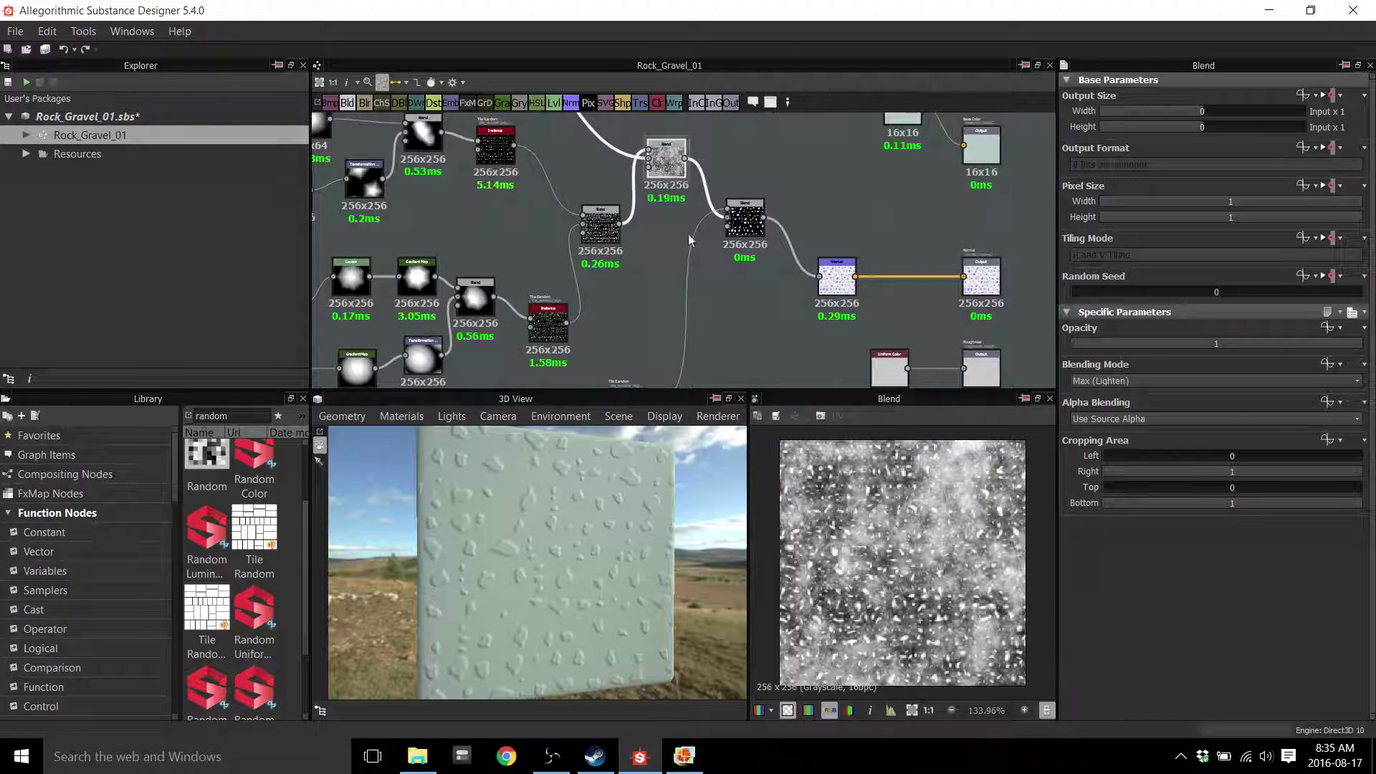
middle_drag(663, 263, 661, 294)
scroll(660, 295, up, 2)
scroll(685, 285, up, 2)
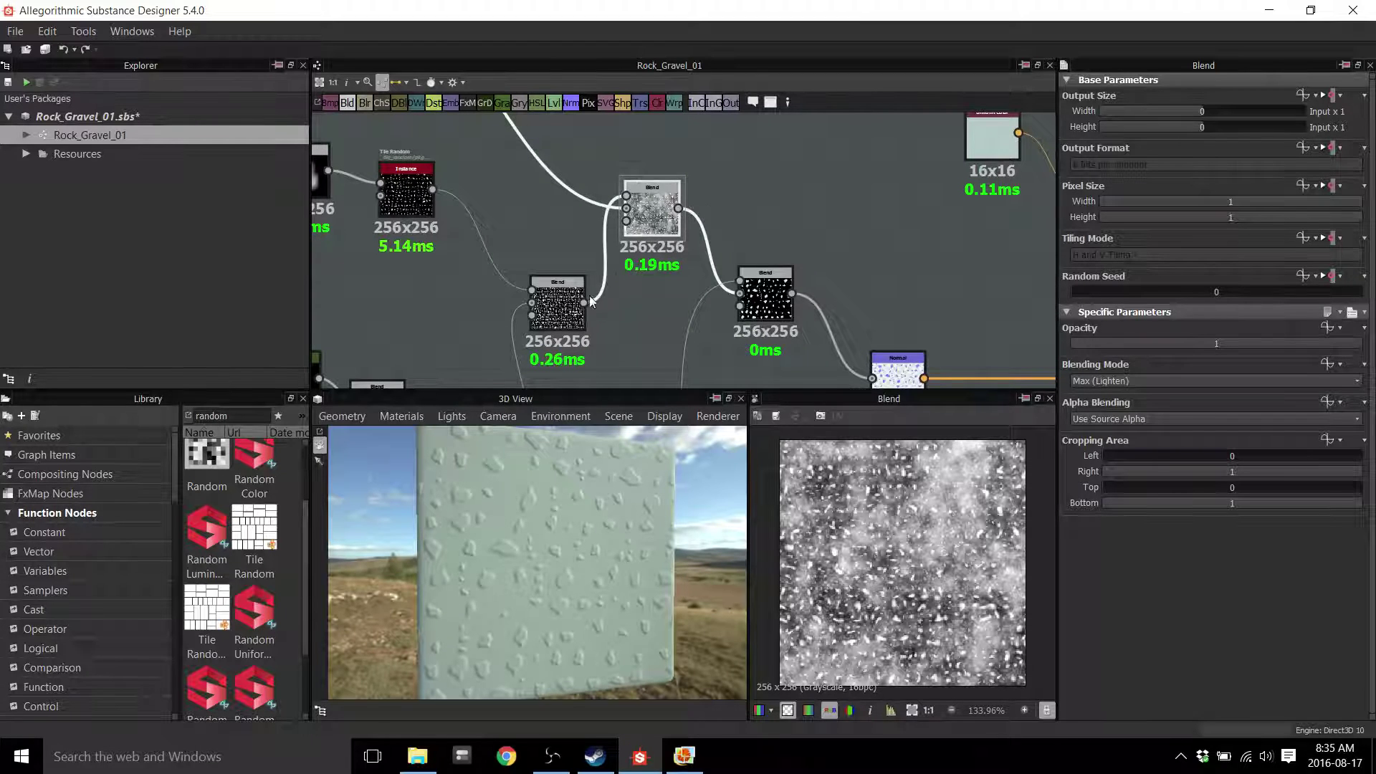
click(565, 309)
Try blending modes from Add (Linear Dodge) through Subtract, Max (Lighten), Min (Darken), Overlay, Screen and Soft Light on the new Blend node
click(771, 310)
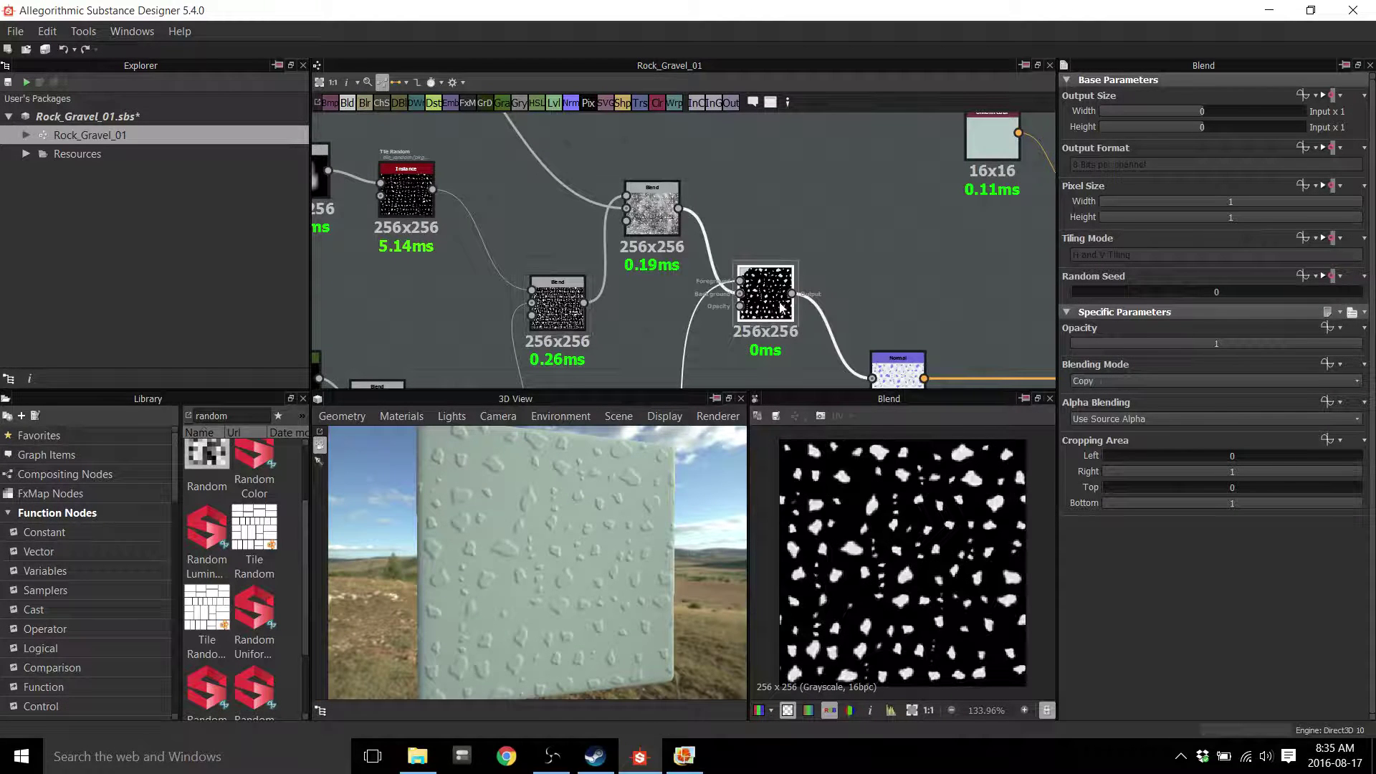
click(1124, 385)
click(1120, 393)
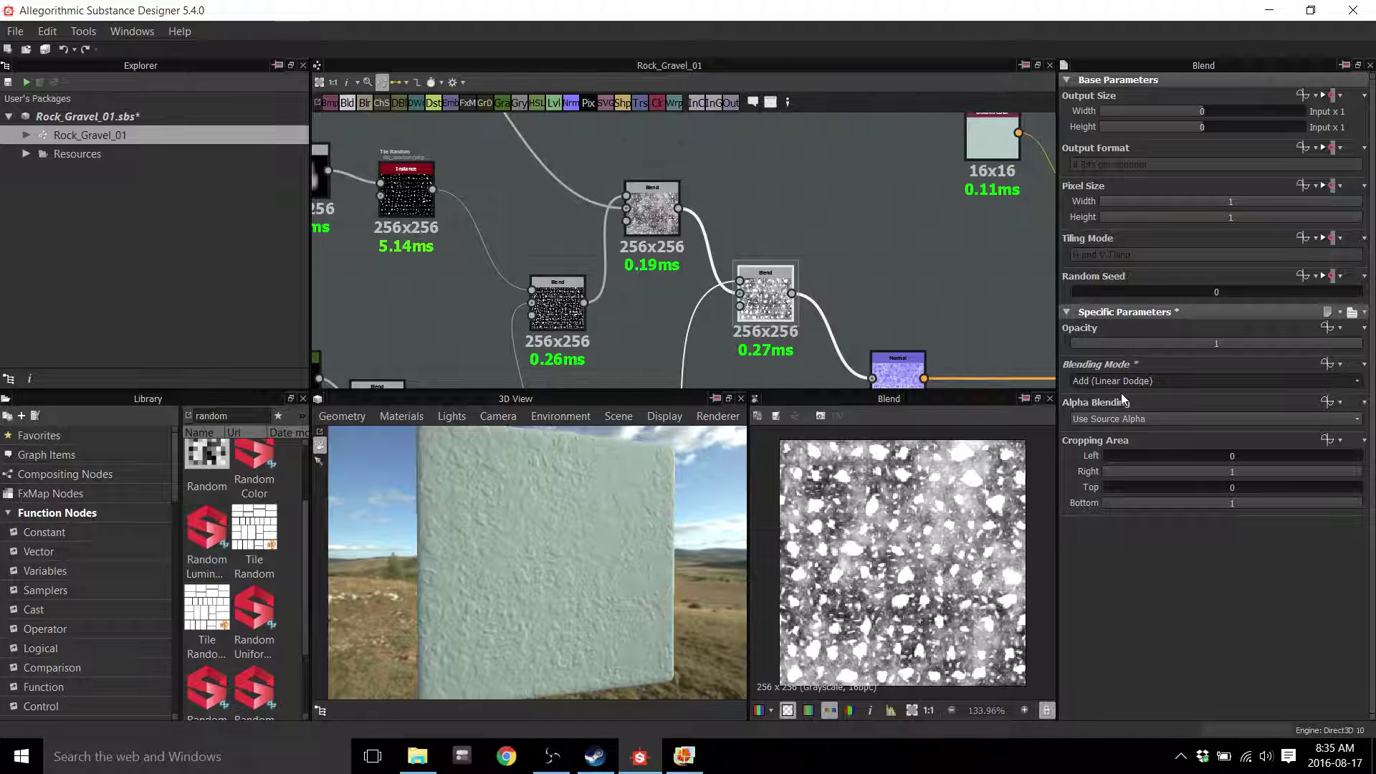
key(Down)
key(Down)
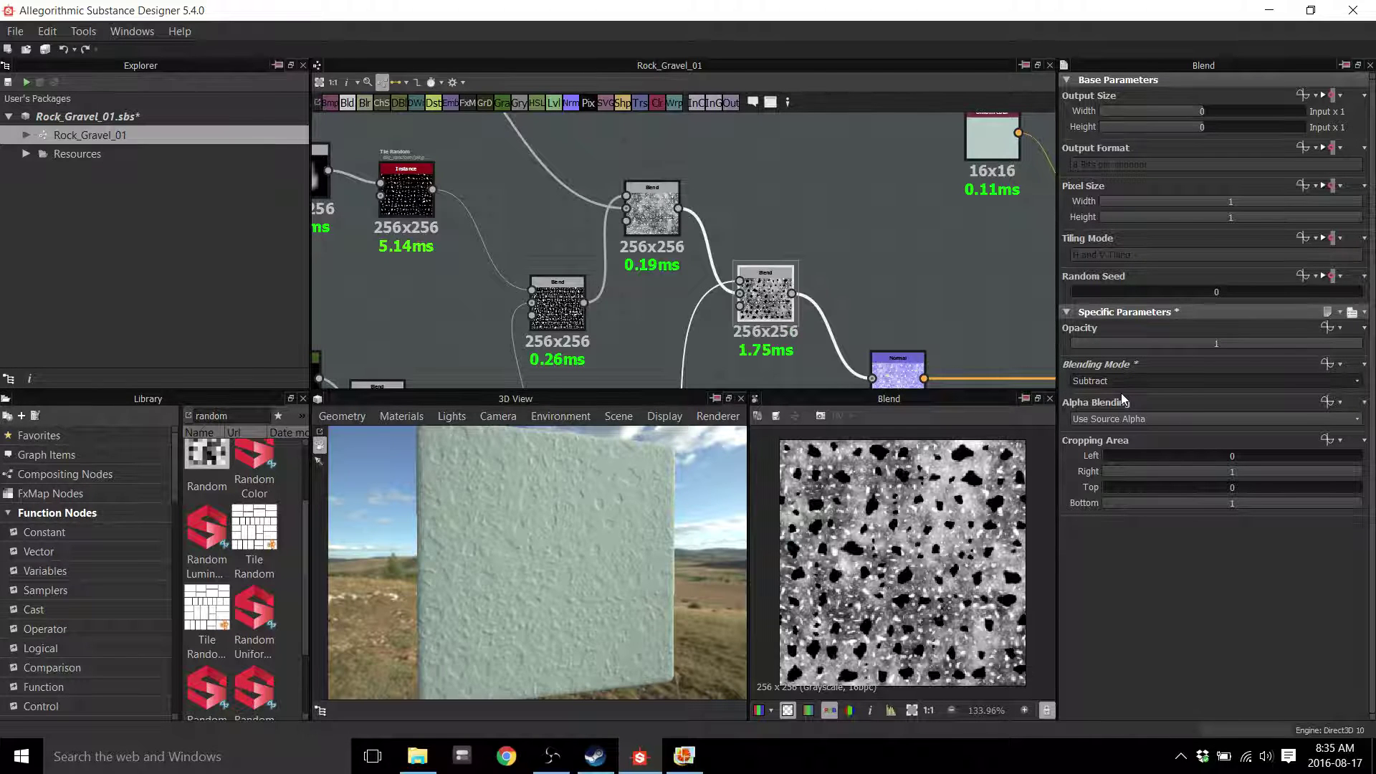
key(Down)
key(Down)
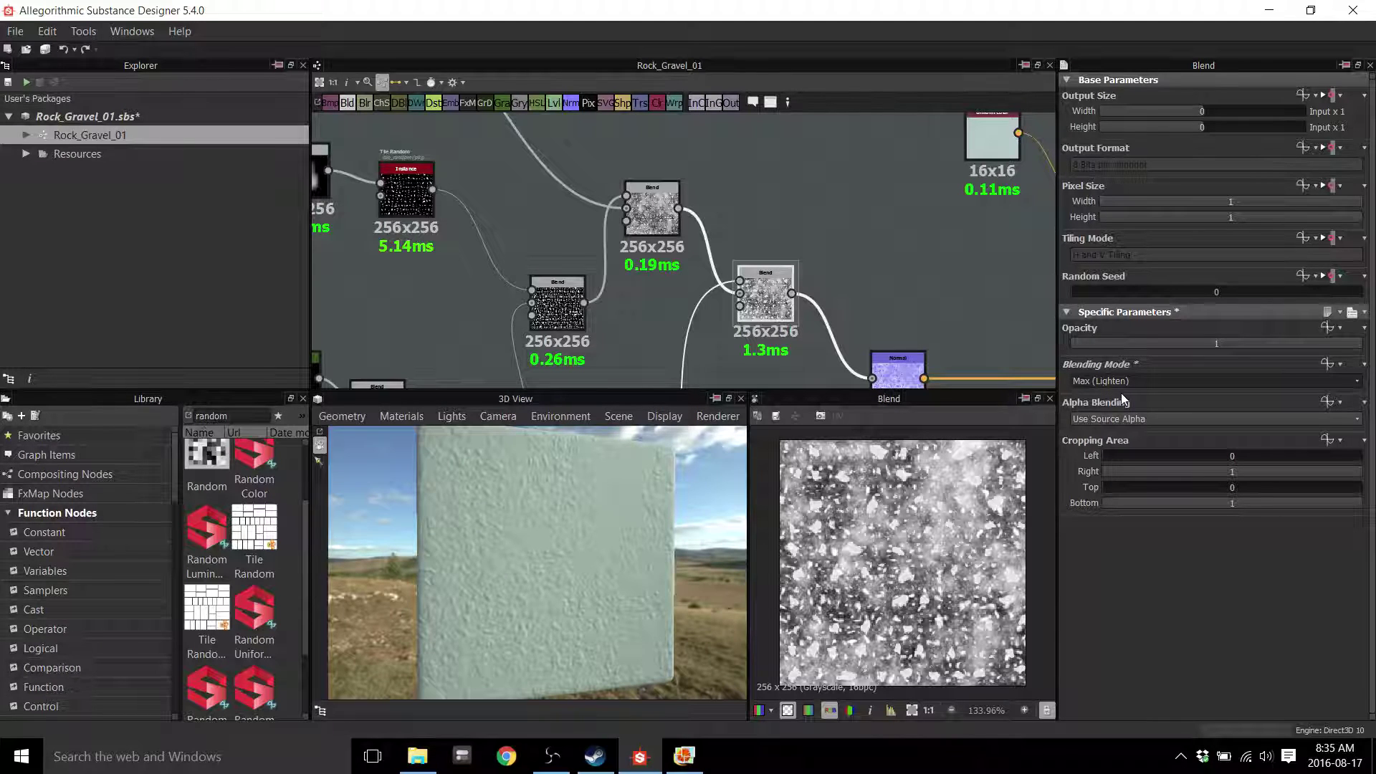
key(Down)
key(Down)
key(Down)
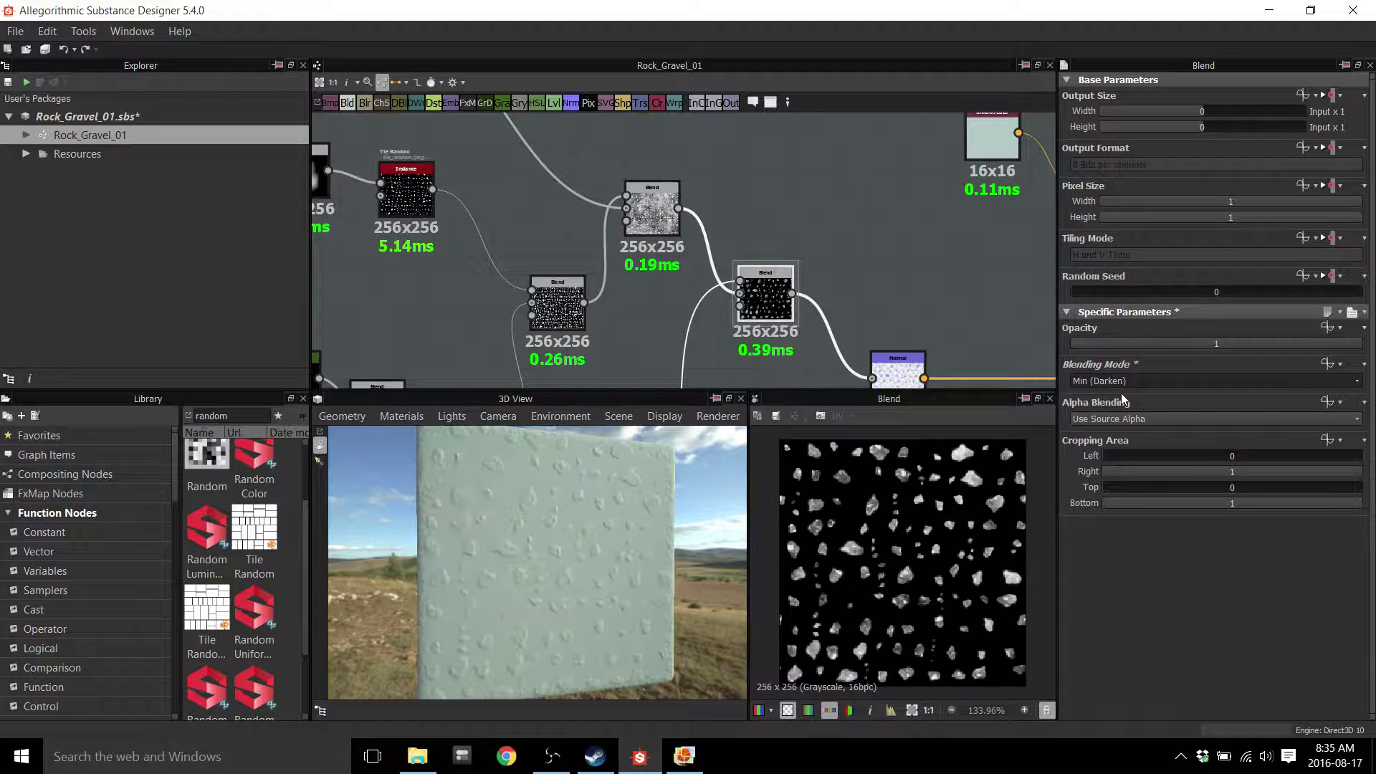
key(Down)
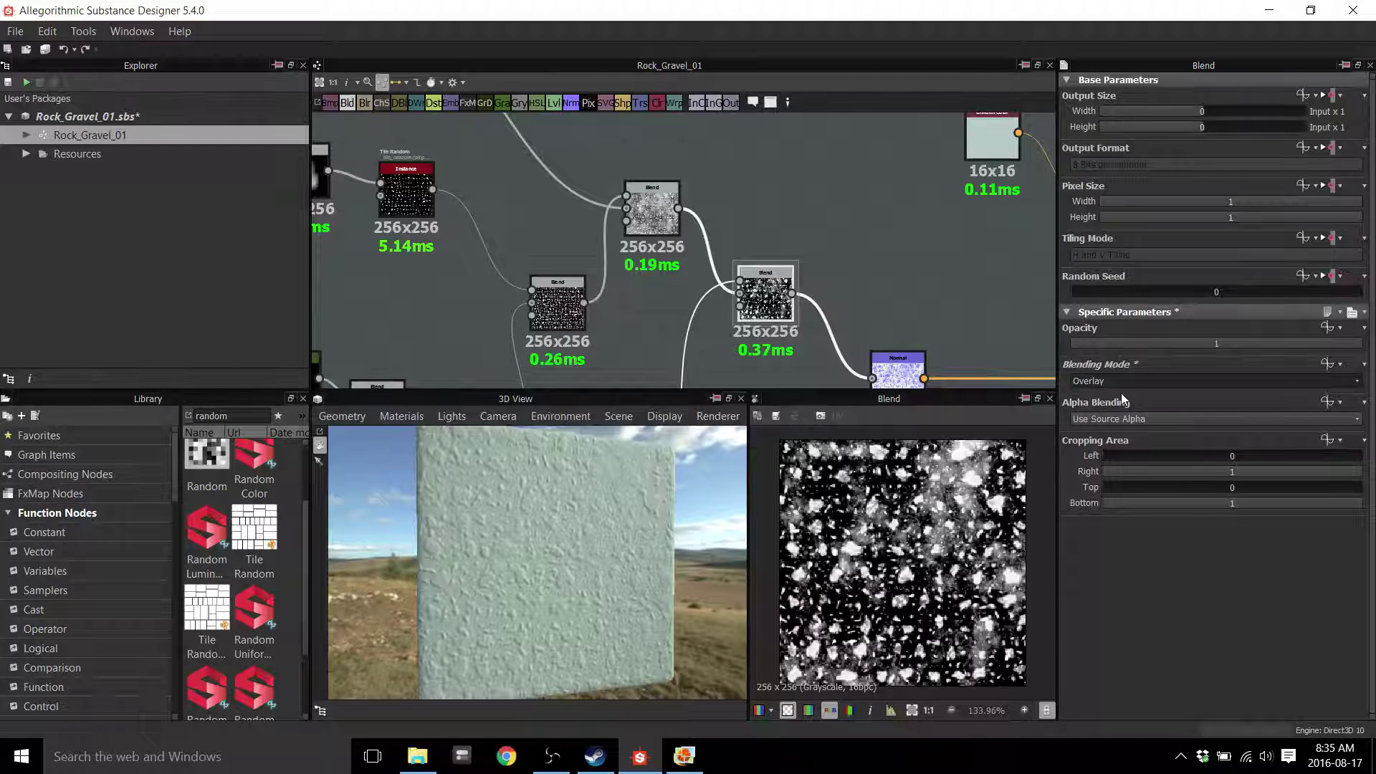
key(Down)
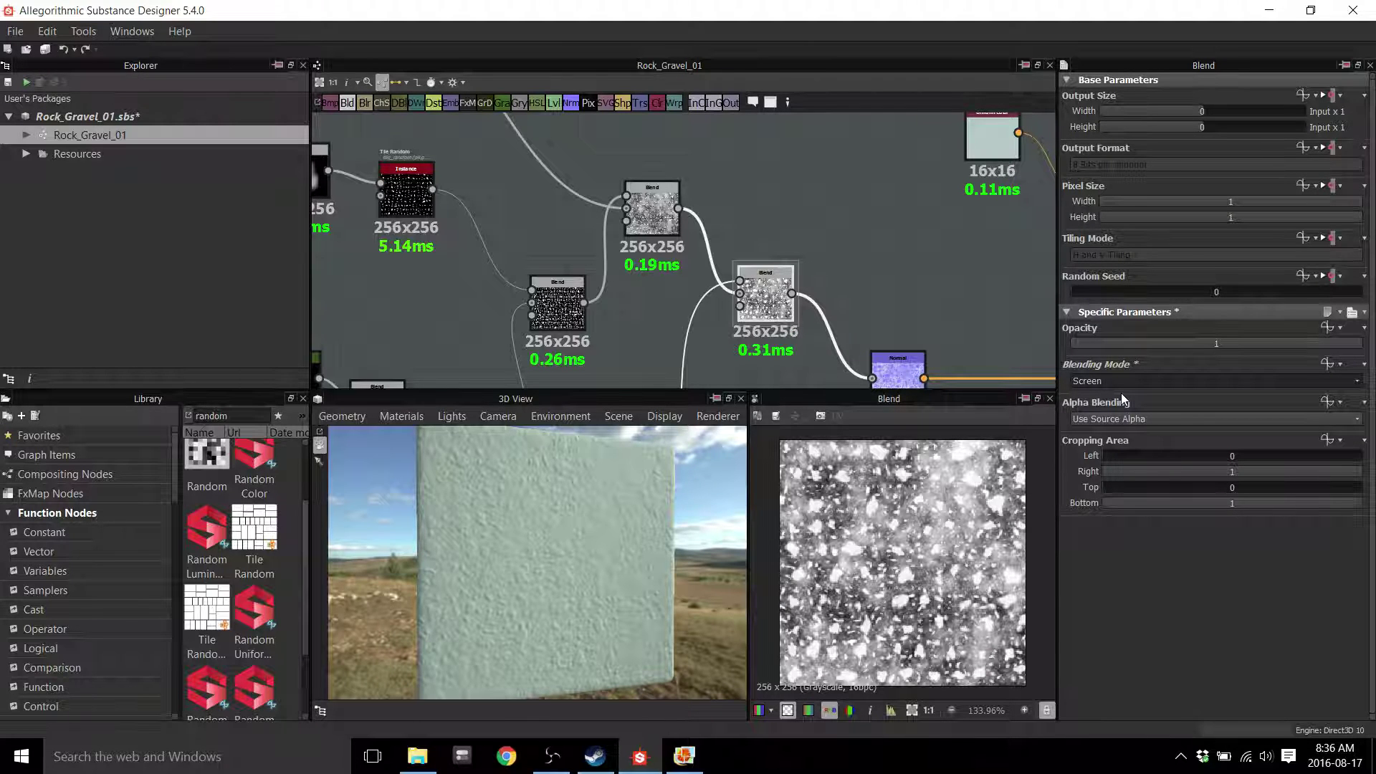
key(Down)
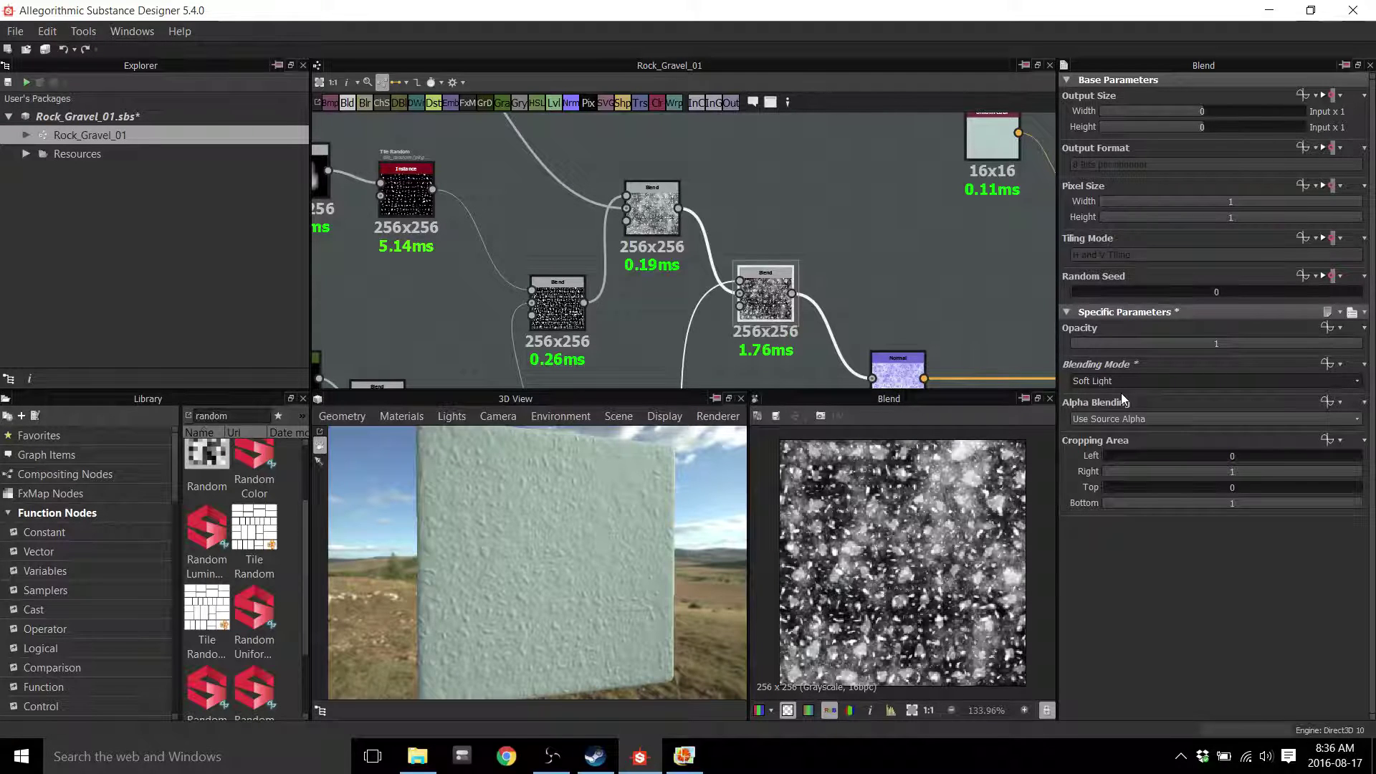
Compare Screen with Max (Lighten) and Divide on the new Blend node, and set its blending mode to Screen
key(Up)
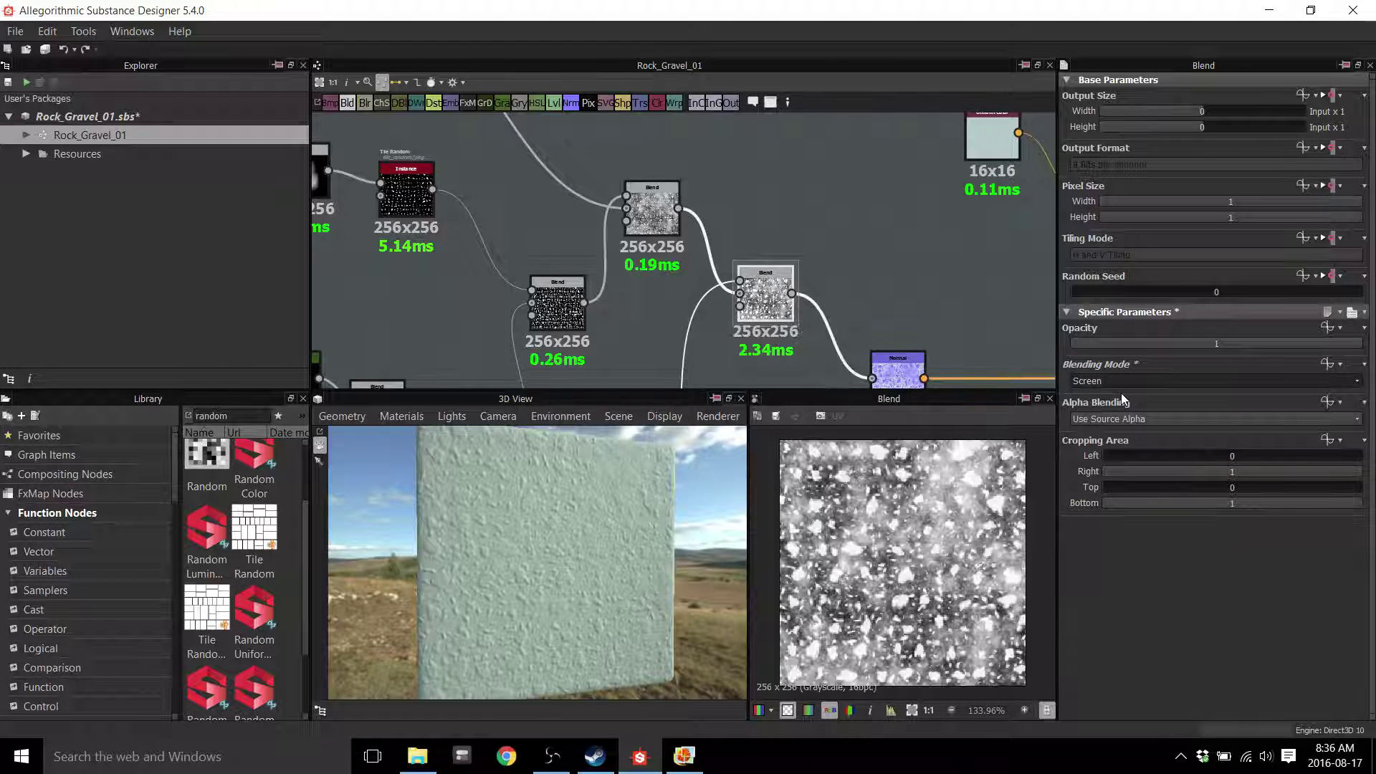
key(Up)
key(Up)
key(Up)
key(Up)
key(Up)
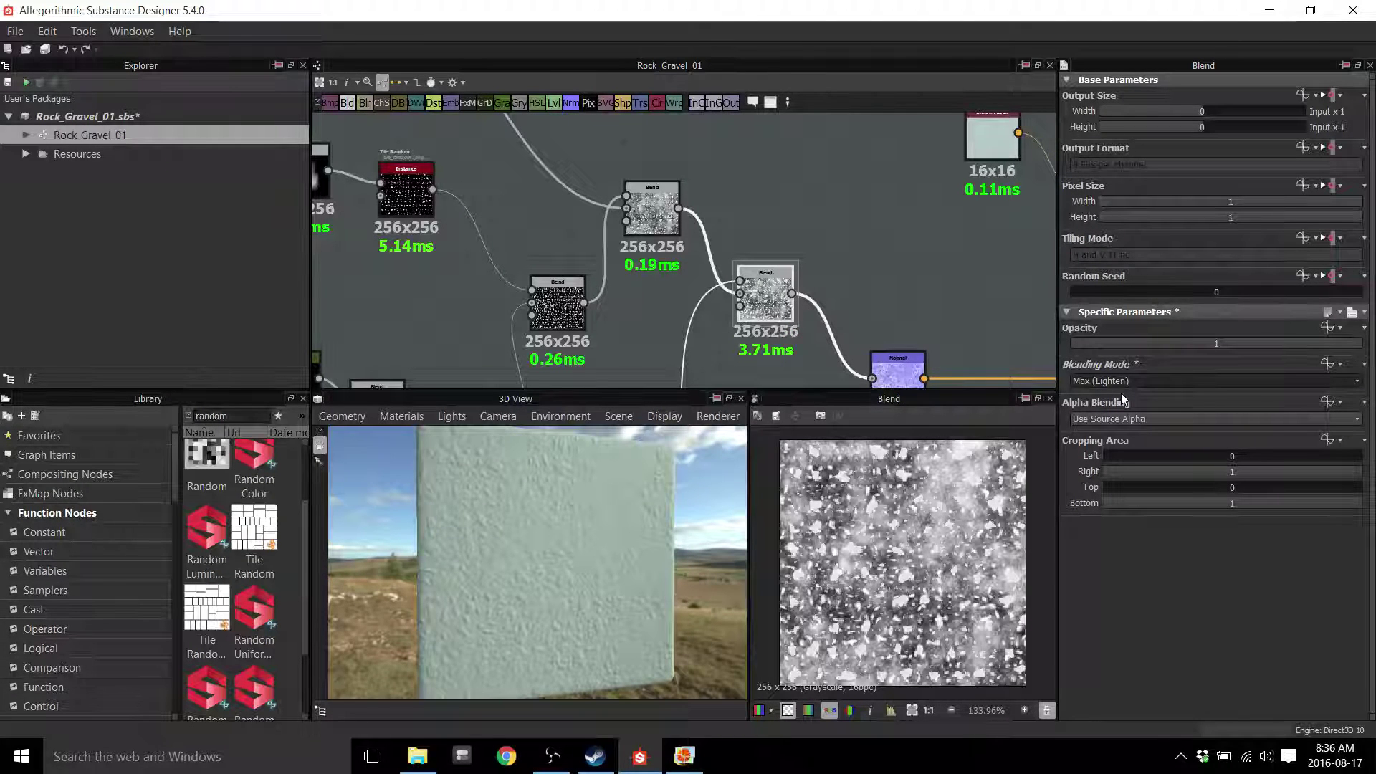
key(Down)
key(Down)
key(Down)
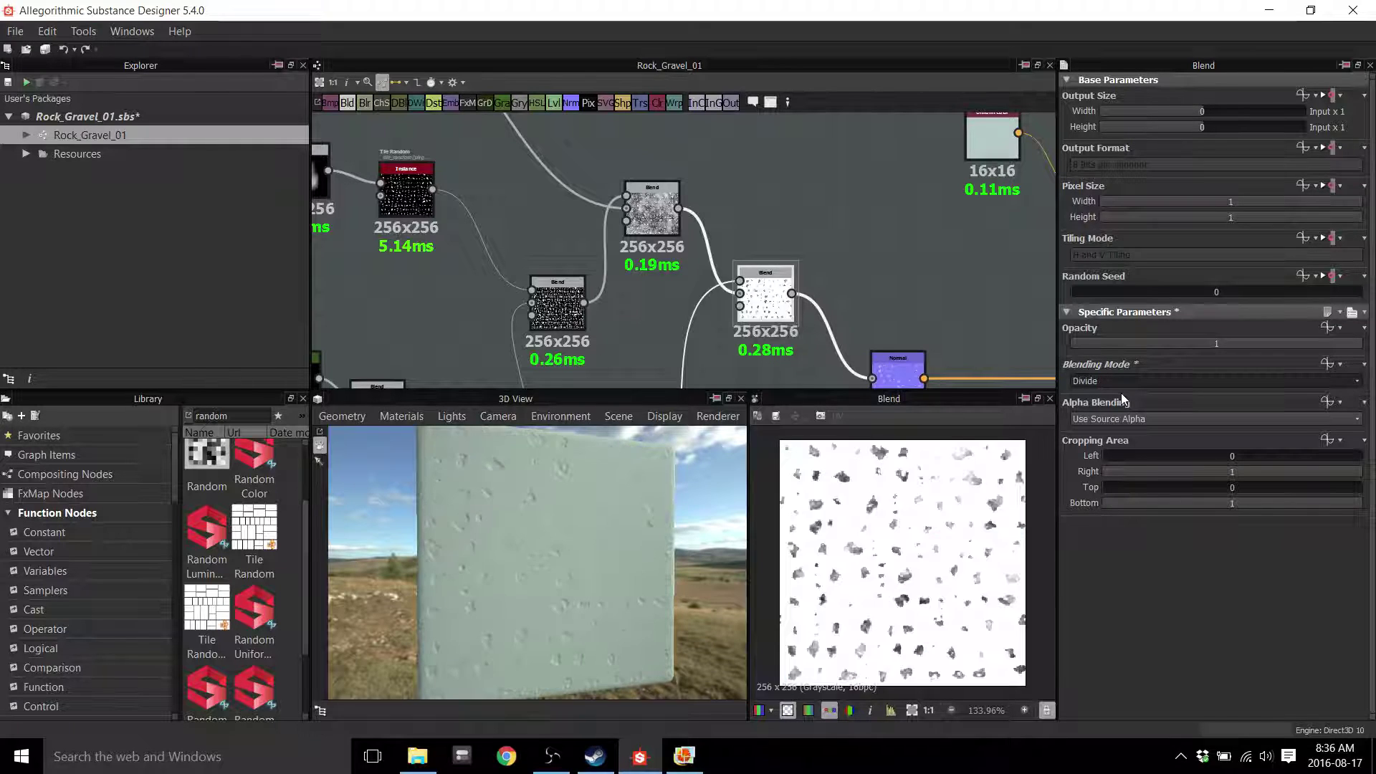
key(Down)
key(Down)
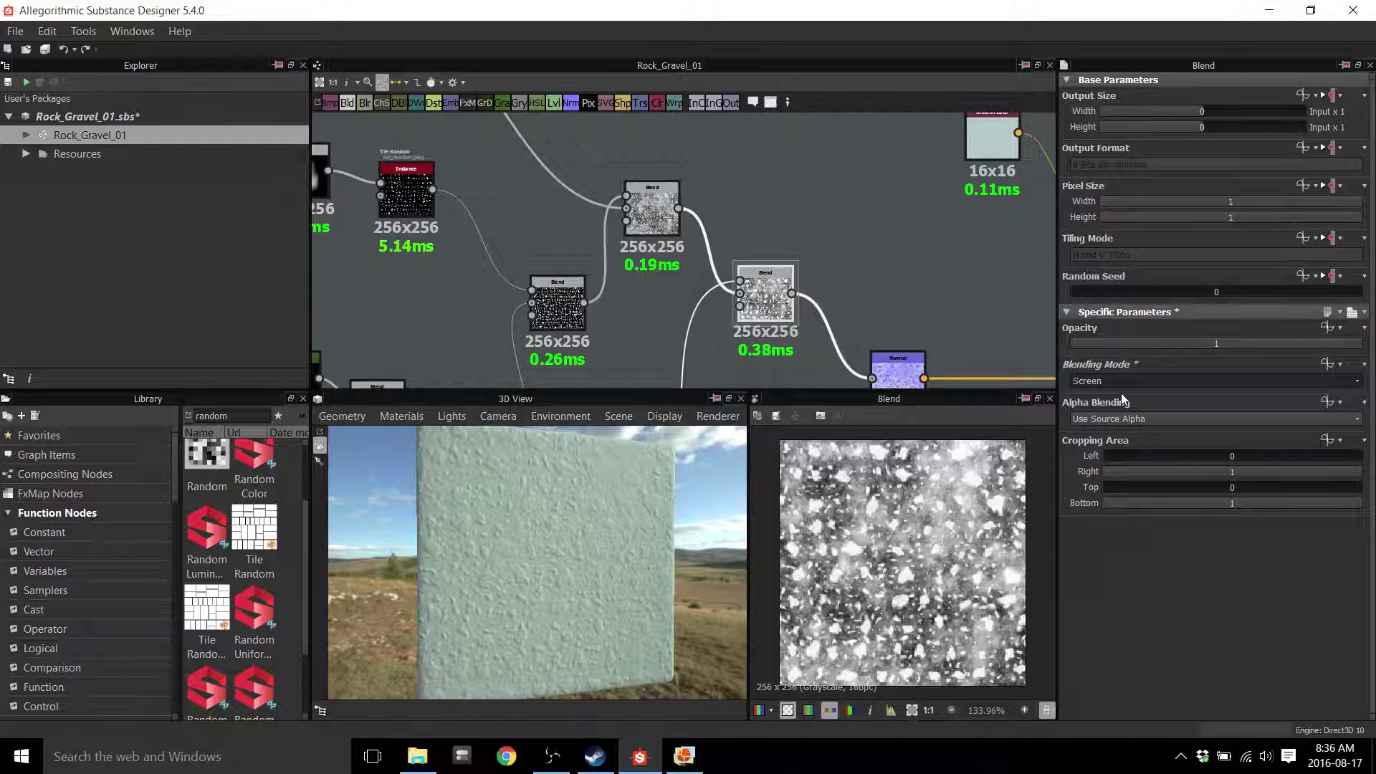
Inspect the blended rocks on the 3D model and show the Normal output in the 2D view
drag(628, 587, 573, 563)
scroll(586, 543, down, 6)
scroll(573, 578, up, 2)
scroll(788, 283, down, 3)
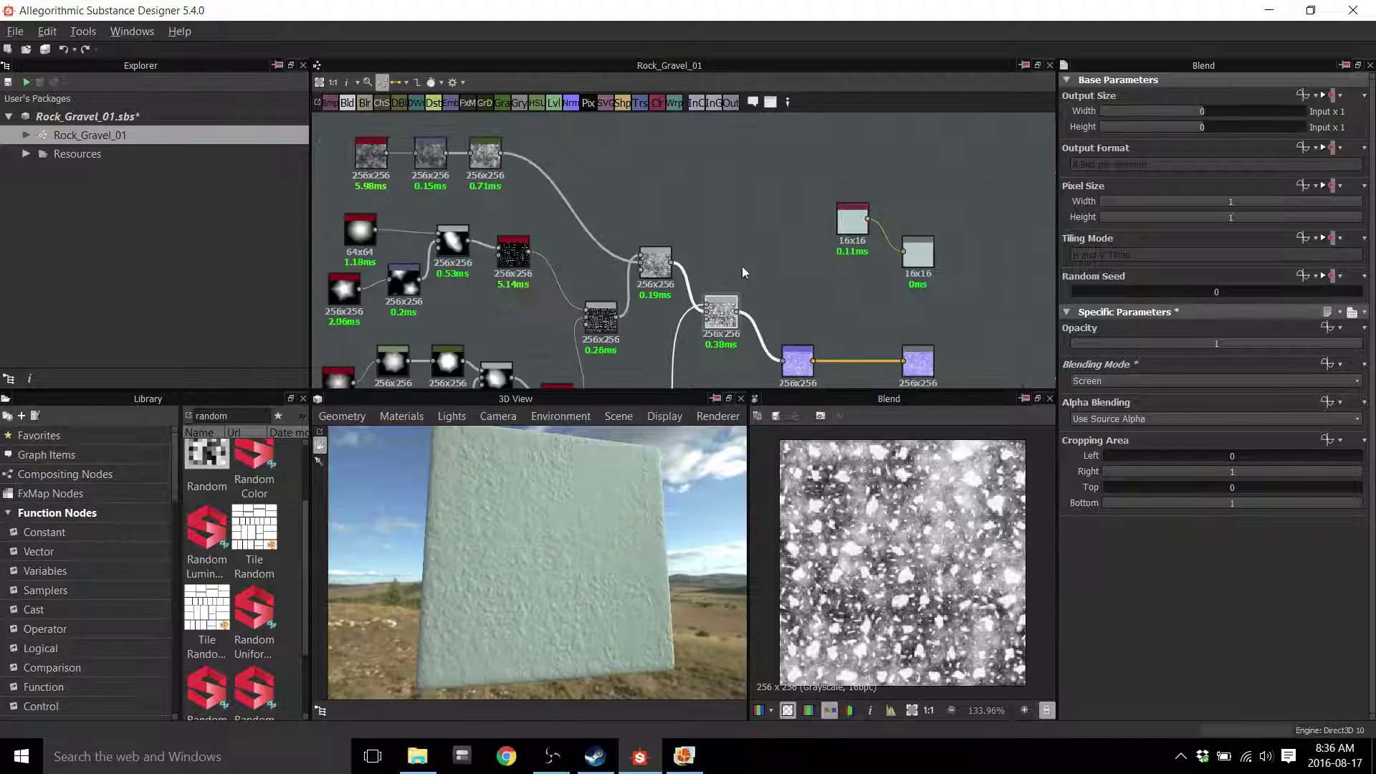
middle_drag(788, 283, 715, 227)
double_click(783, 281)
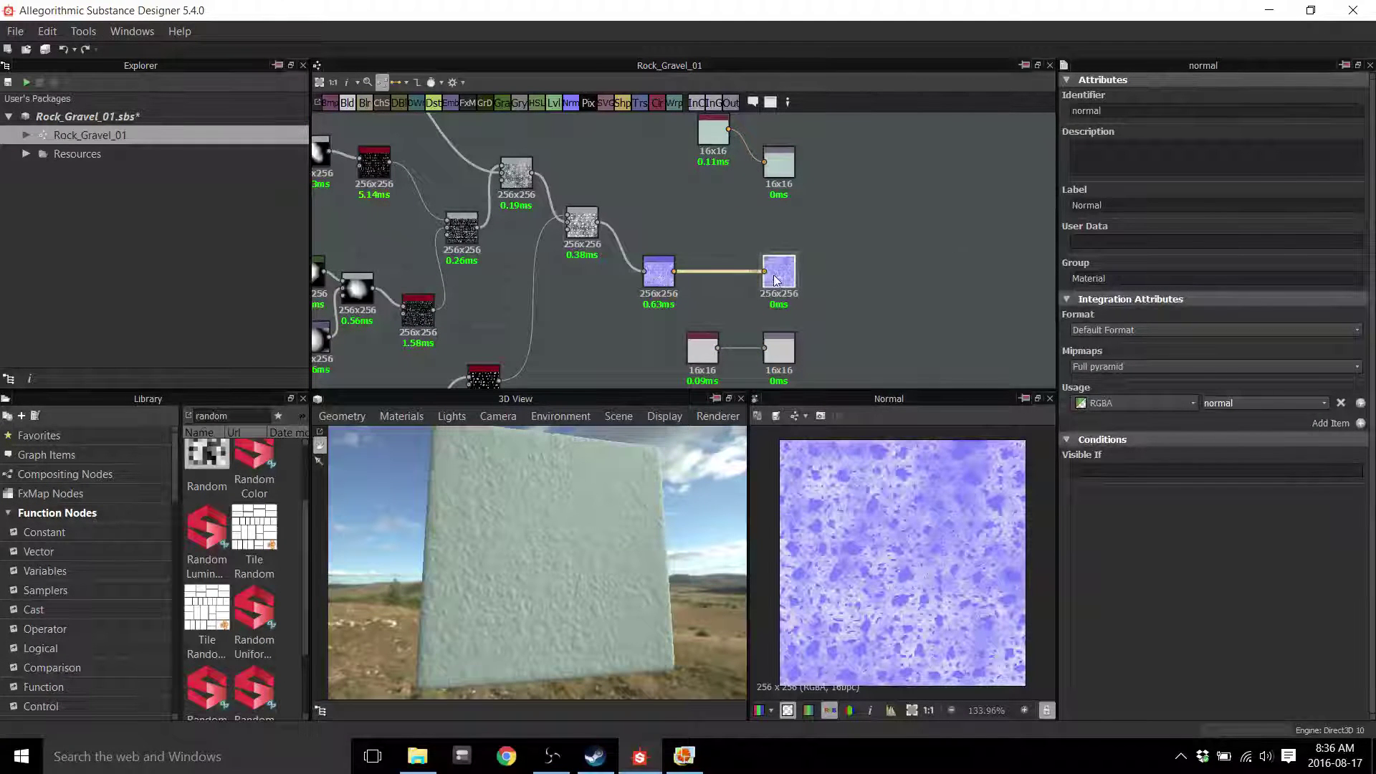
Set the graph's output width and height to 1 (Parent x 2) and inspect the surface up close in 3D
click(890, 248)
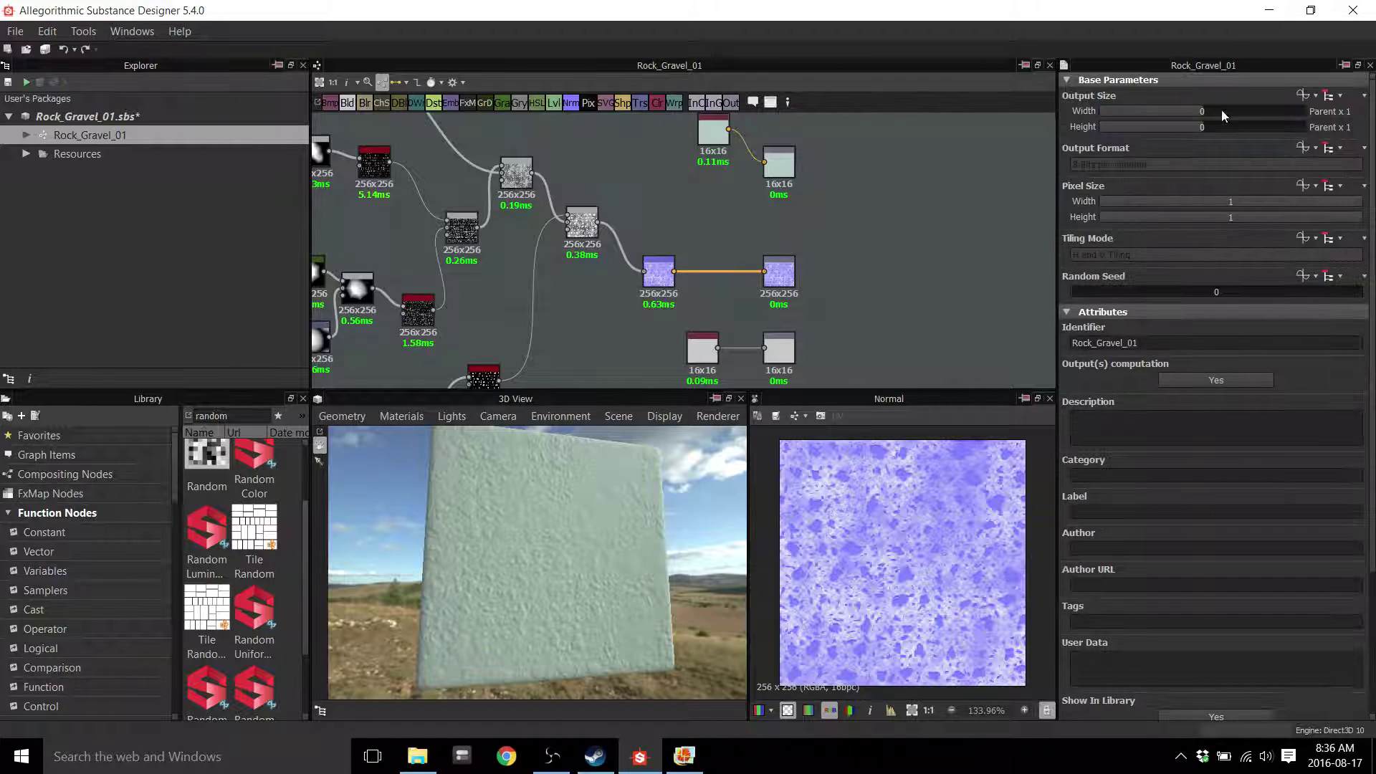
drag(1204, 110, 1207, 124)
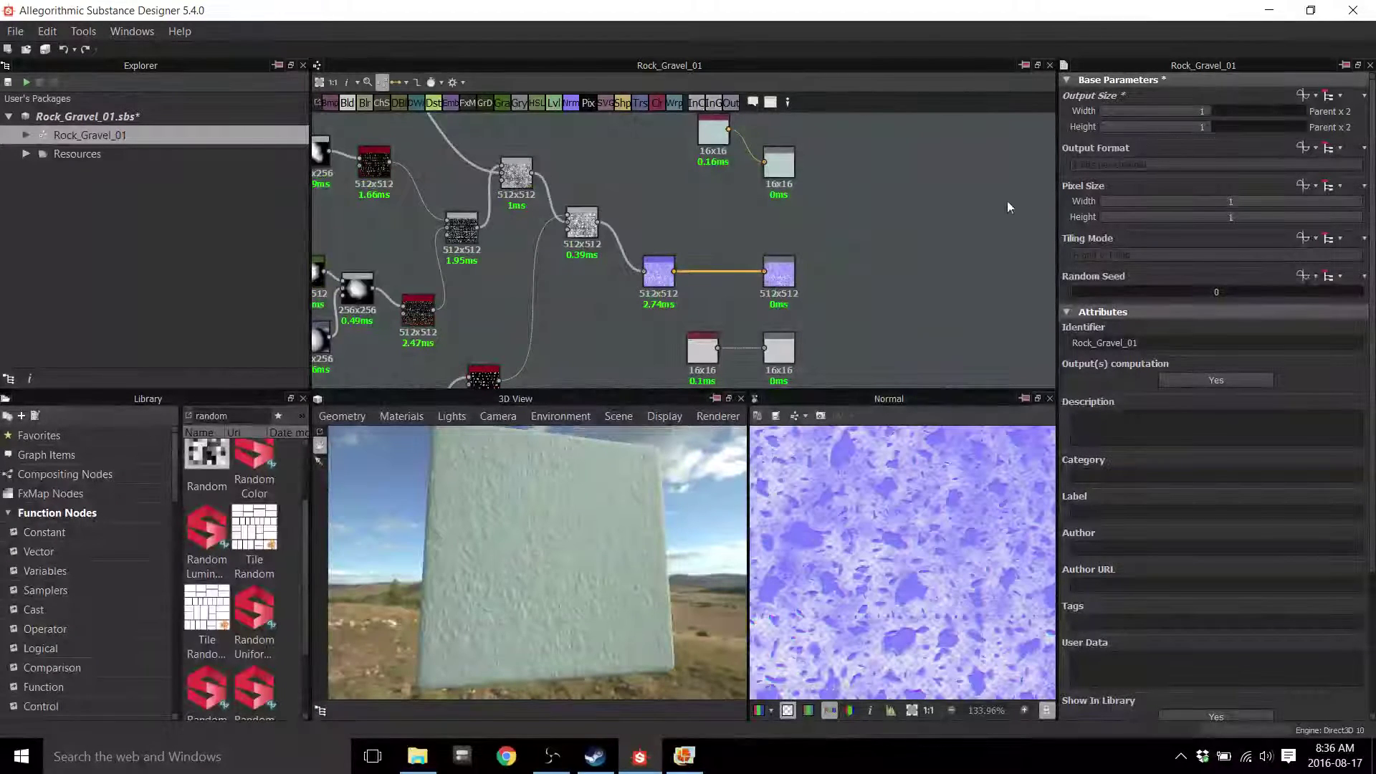
middle_drag(853, 294, 834, 254)
scroll(557, 569, up, 5)
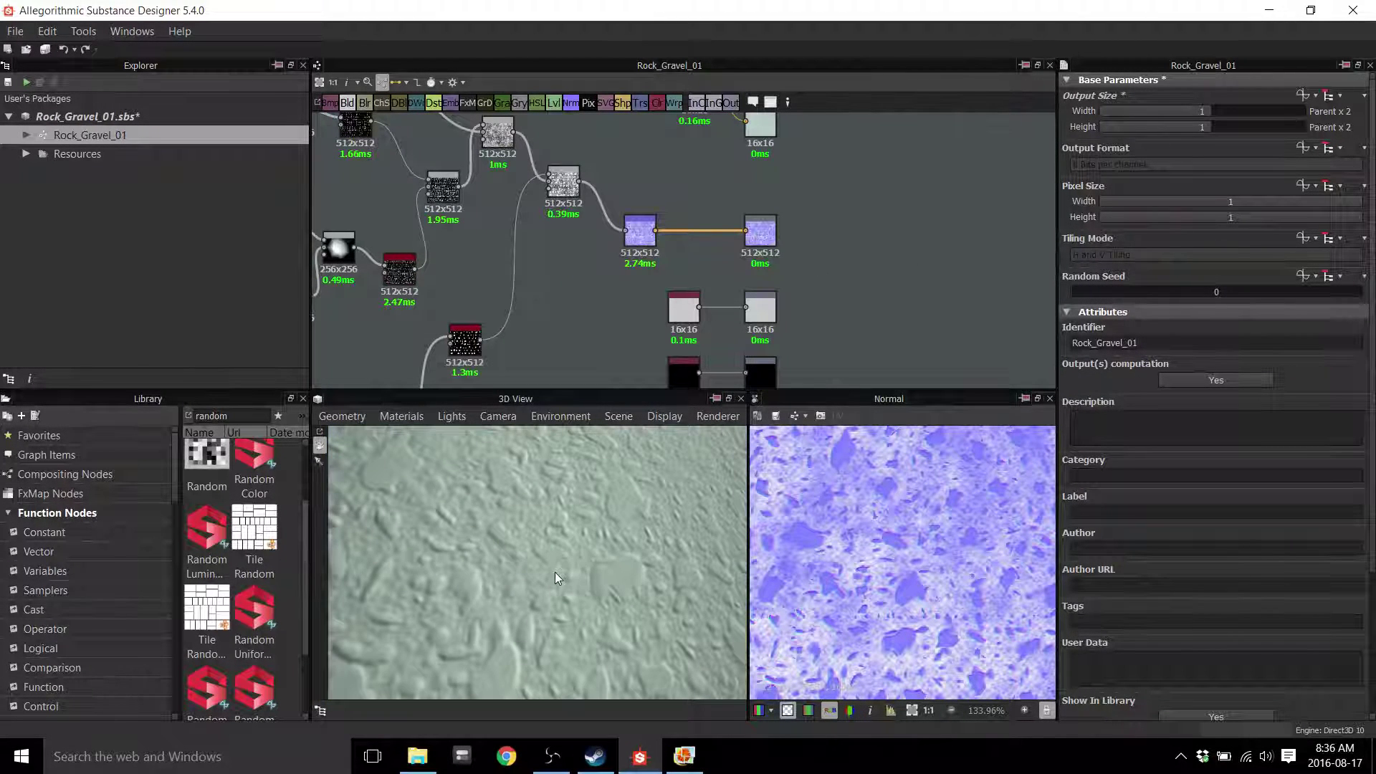
scroll(555, 572, down, 5)
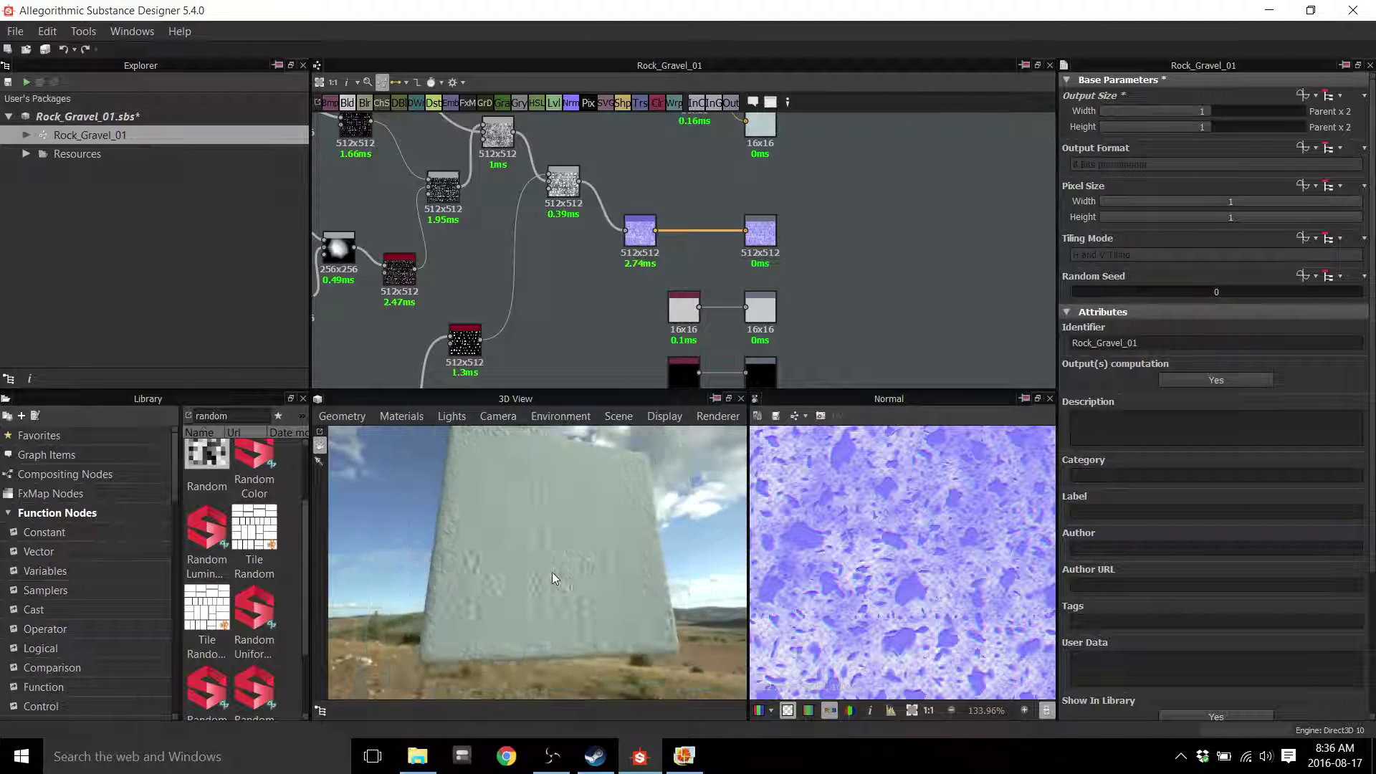
drag(552, 572, 632, 562)
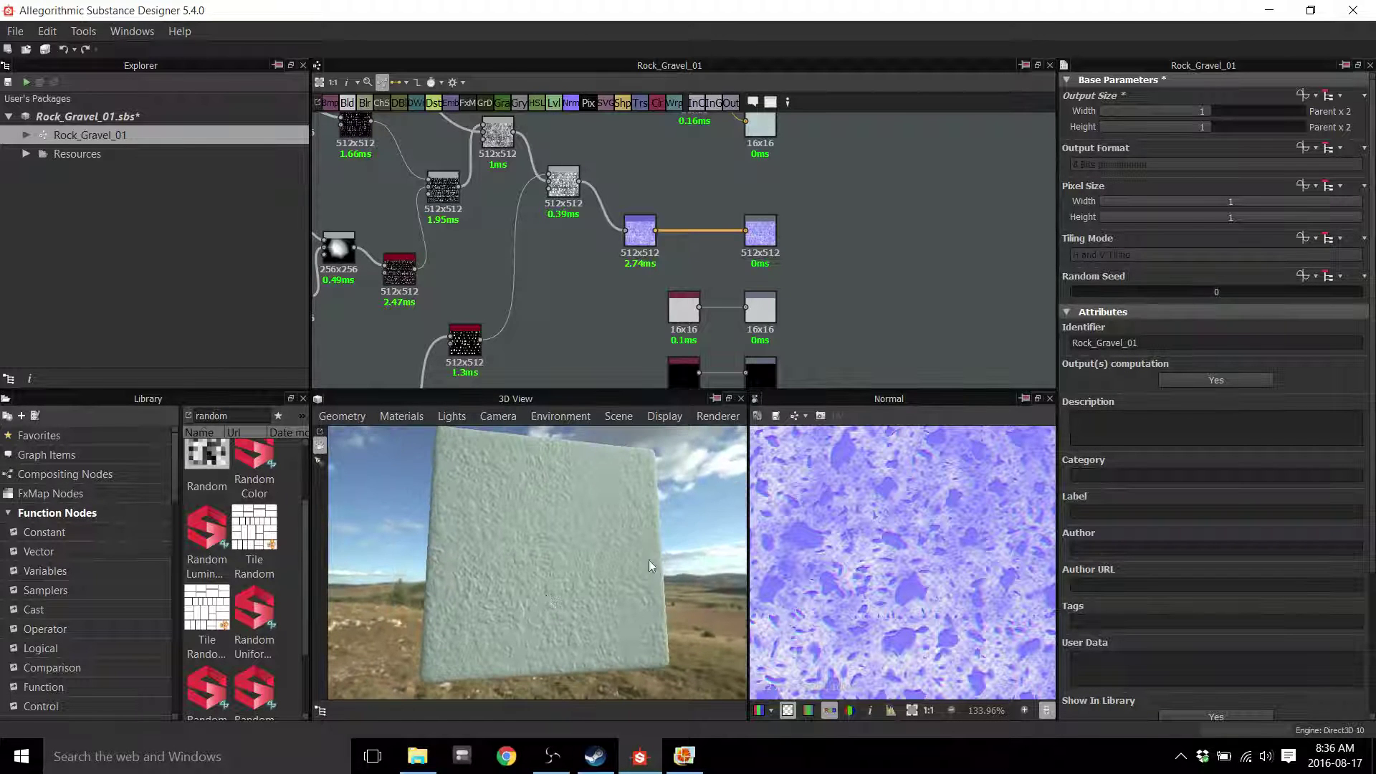
Raise the graph's output width and height to 2 (Parent x 4) and examine the rock detail in 3D
drag(1214, 111, 1217, 112)
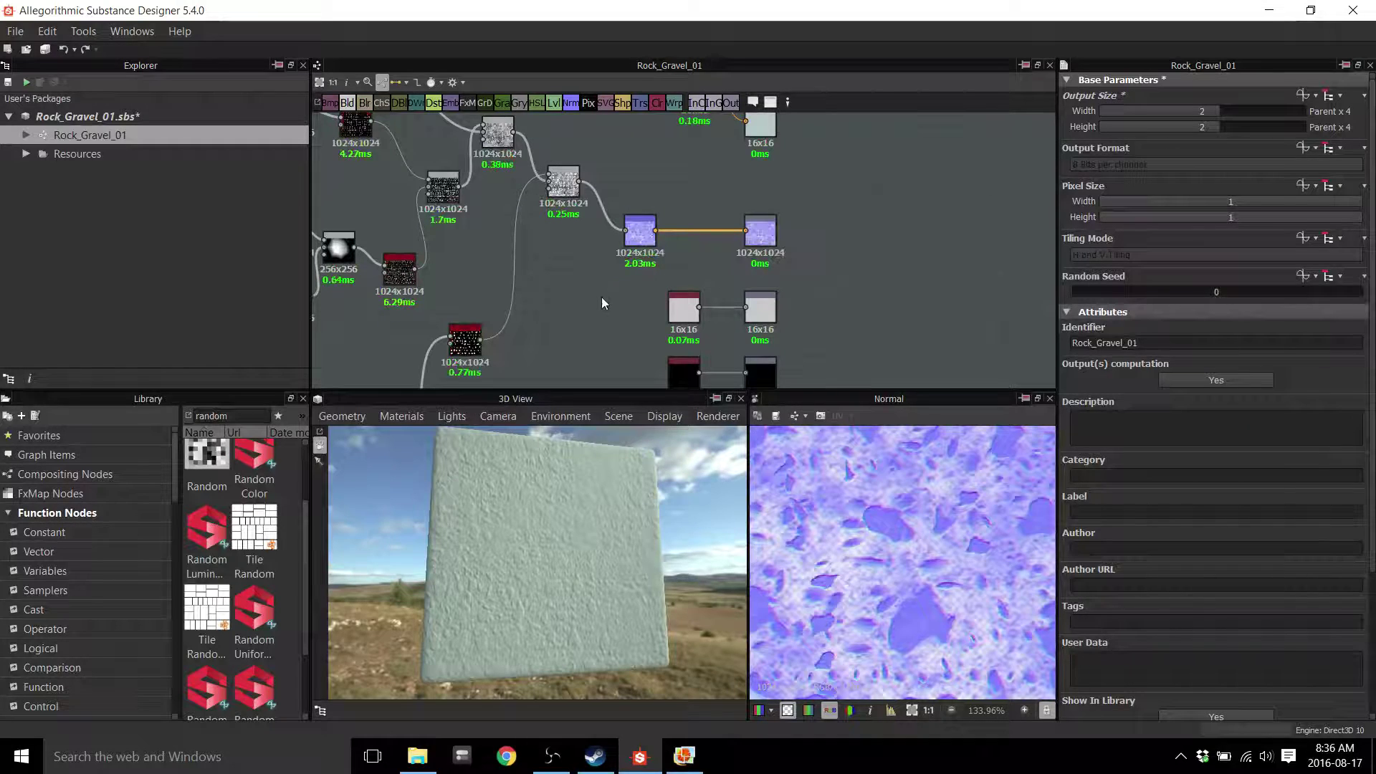
scroll(559, 500, up, 5)
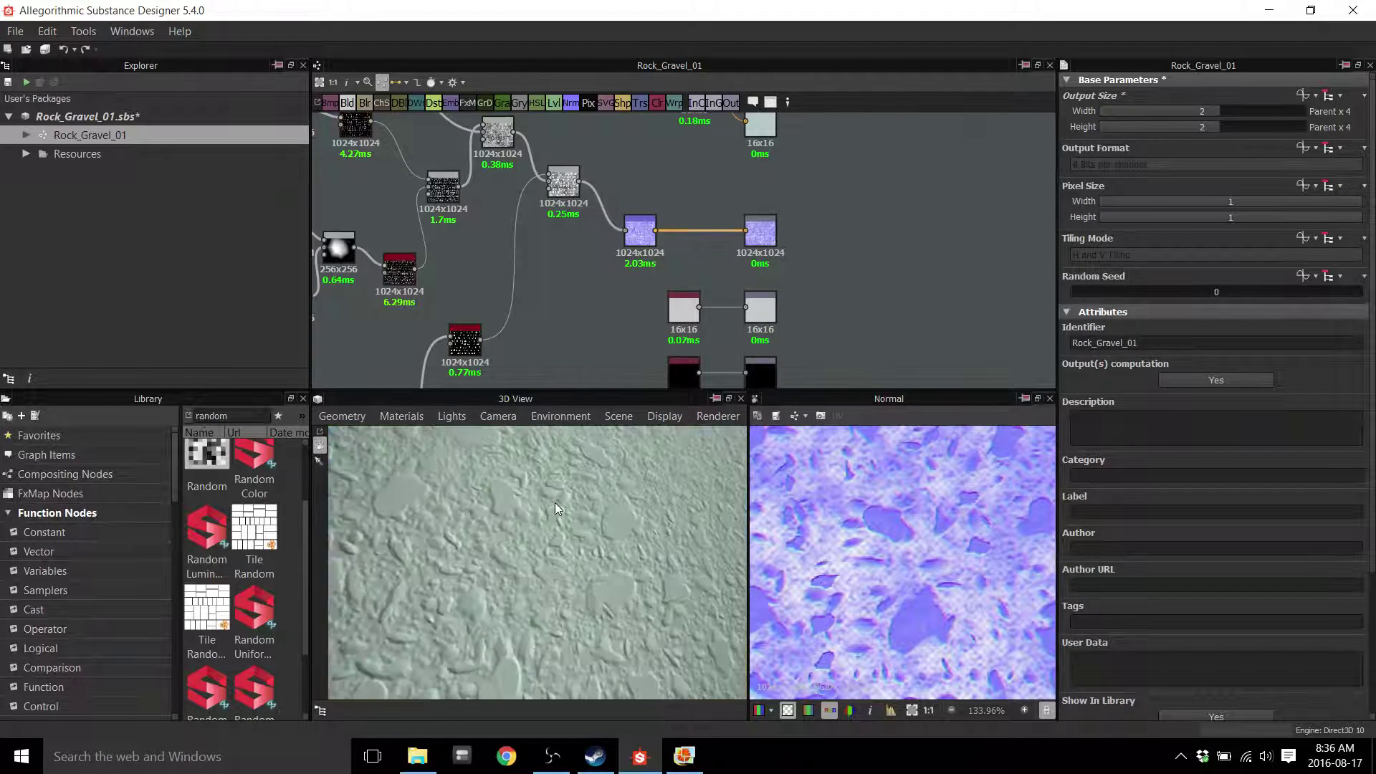
scroll(551, 502, down, 4)
drag(550, 501, 583, 578)
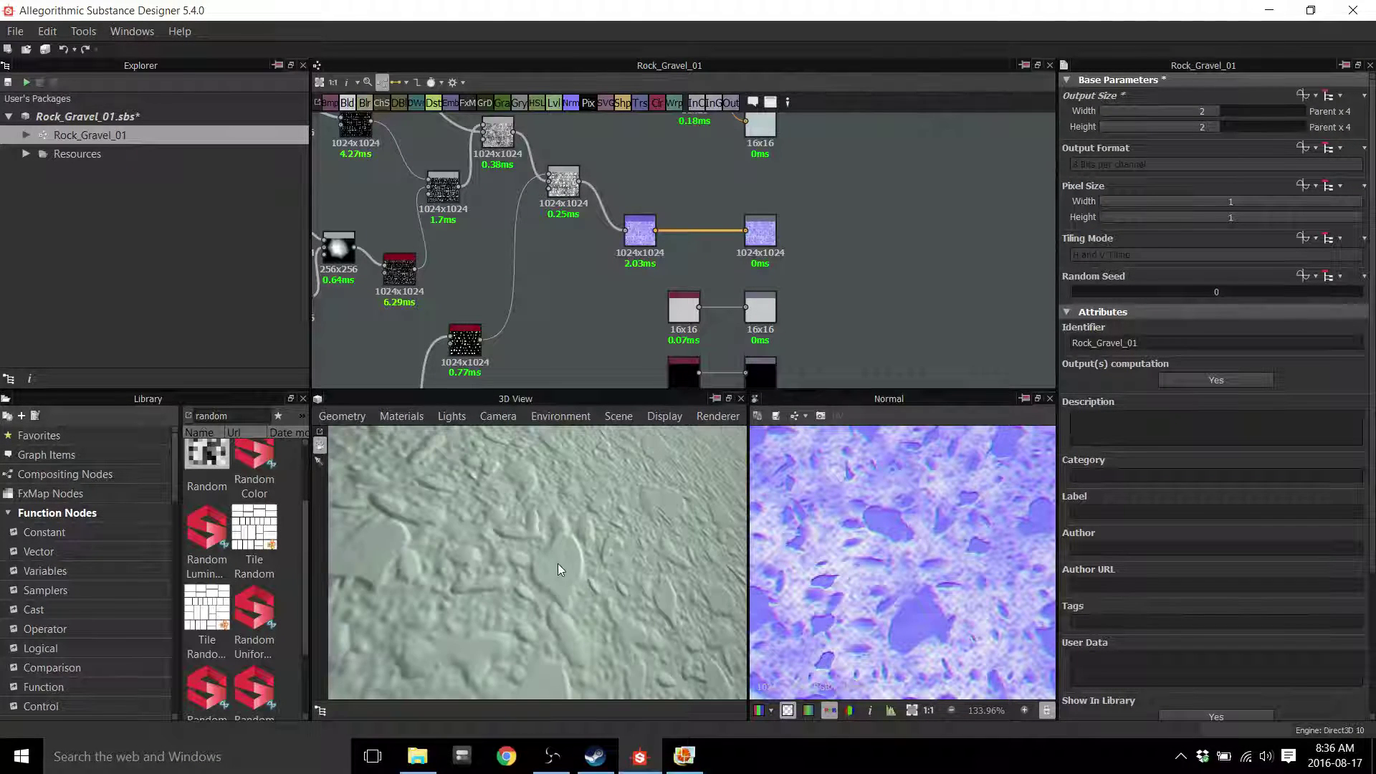
drag(380, 546, 544, 524)
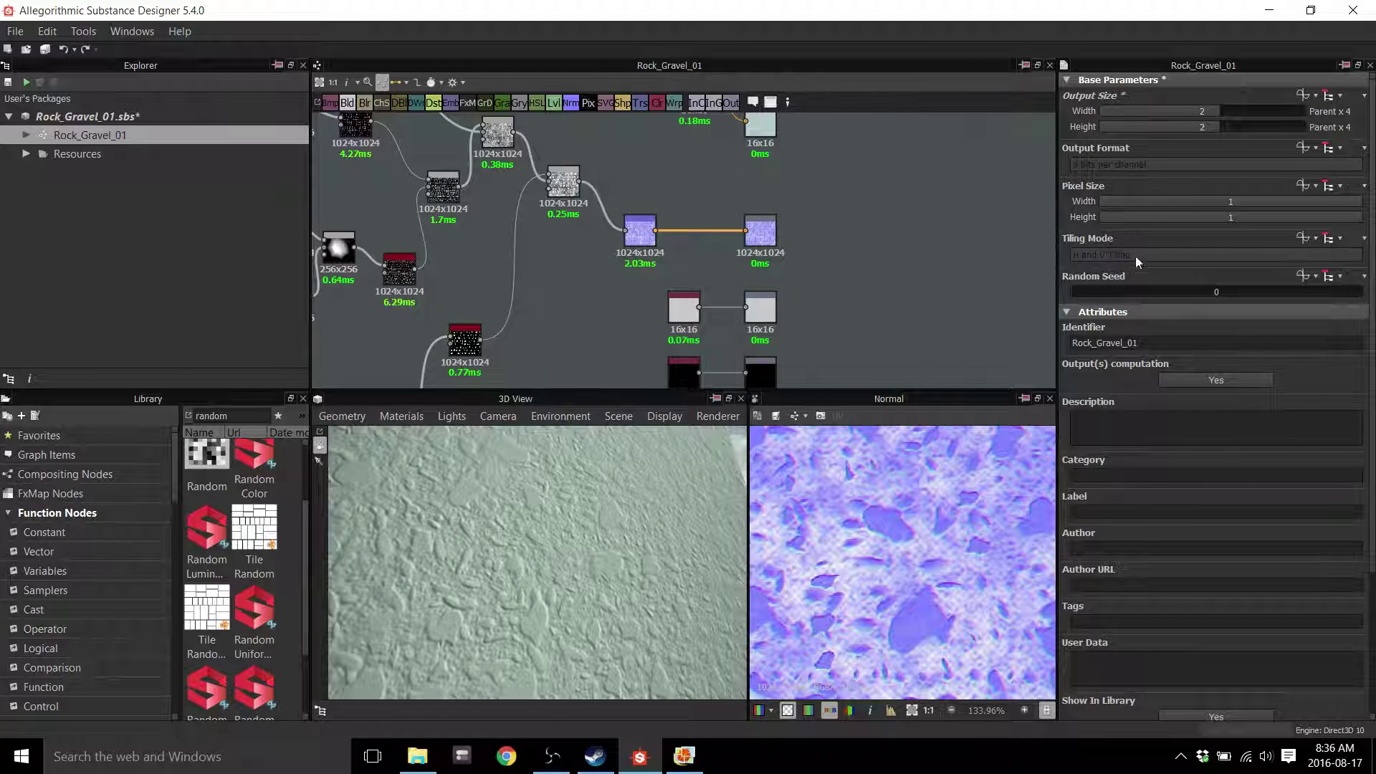
Raise the graph's output width and height to 3 (Parent x 8) and inspect the sharper rocks in 3D
click(1223, 110)
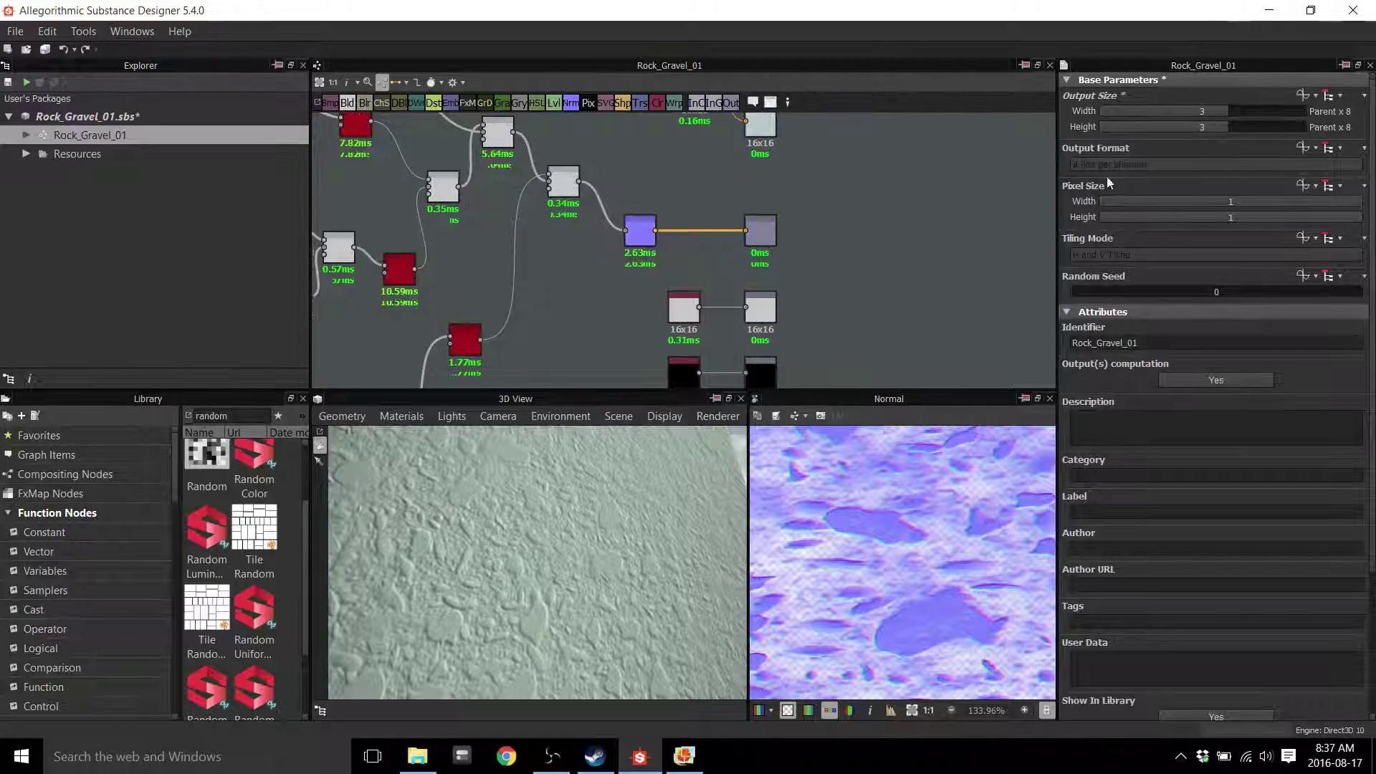
drag(599, 533, 562, 509)
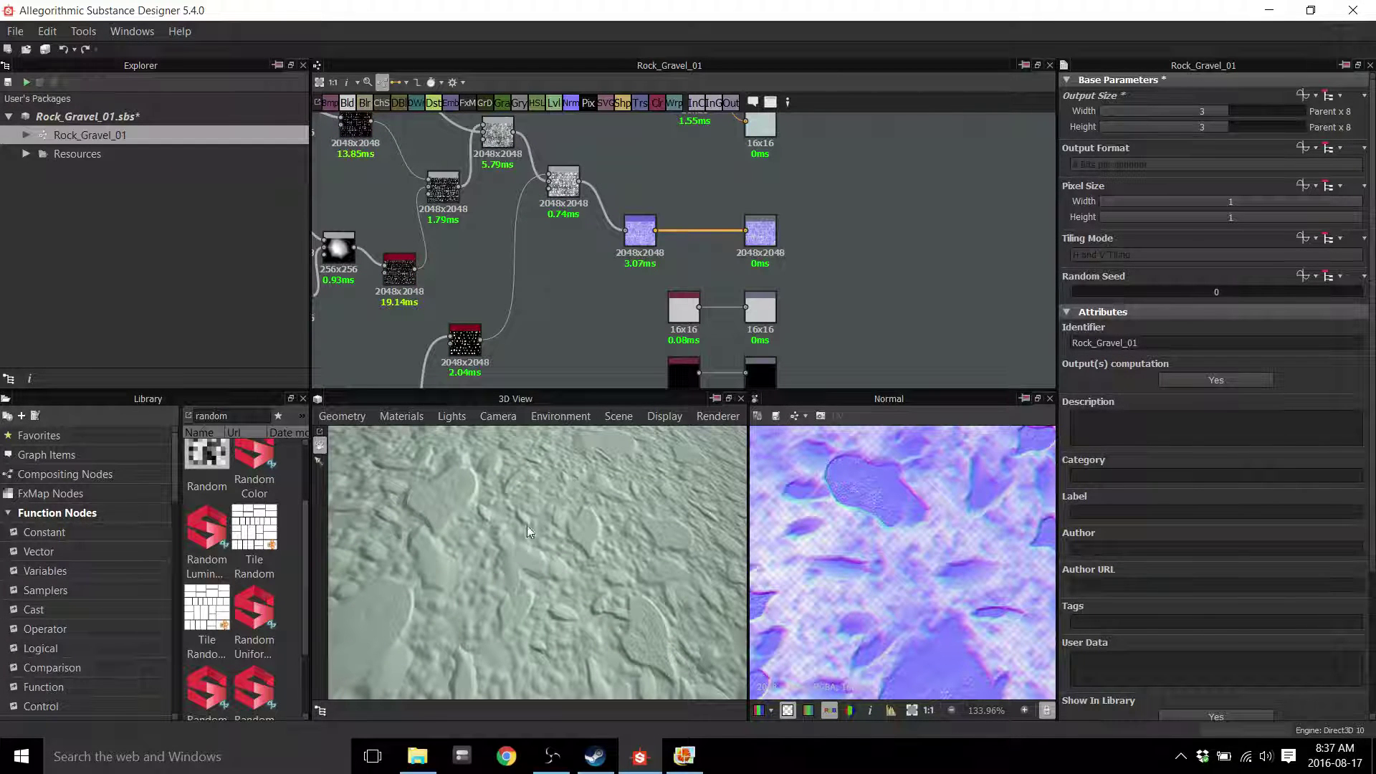
mouse_move(553, 624)
mouse_down()
mouse_move(616, 617)
mouse_move(596, 612)
mouse_move(590, 566)
mouse_move(572, 608)
mouse_move(531, 587)
mouse_move(570, 626)
mouse_up()
Compare the gravel reference photo in Photo Gallery with the material's surface in 3D and review the Blend chain
click(685, 756)
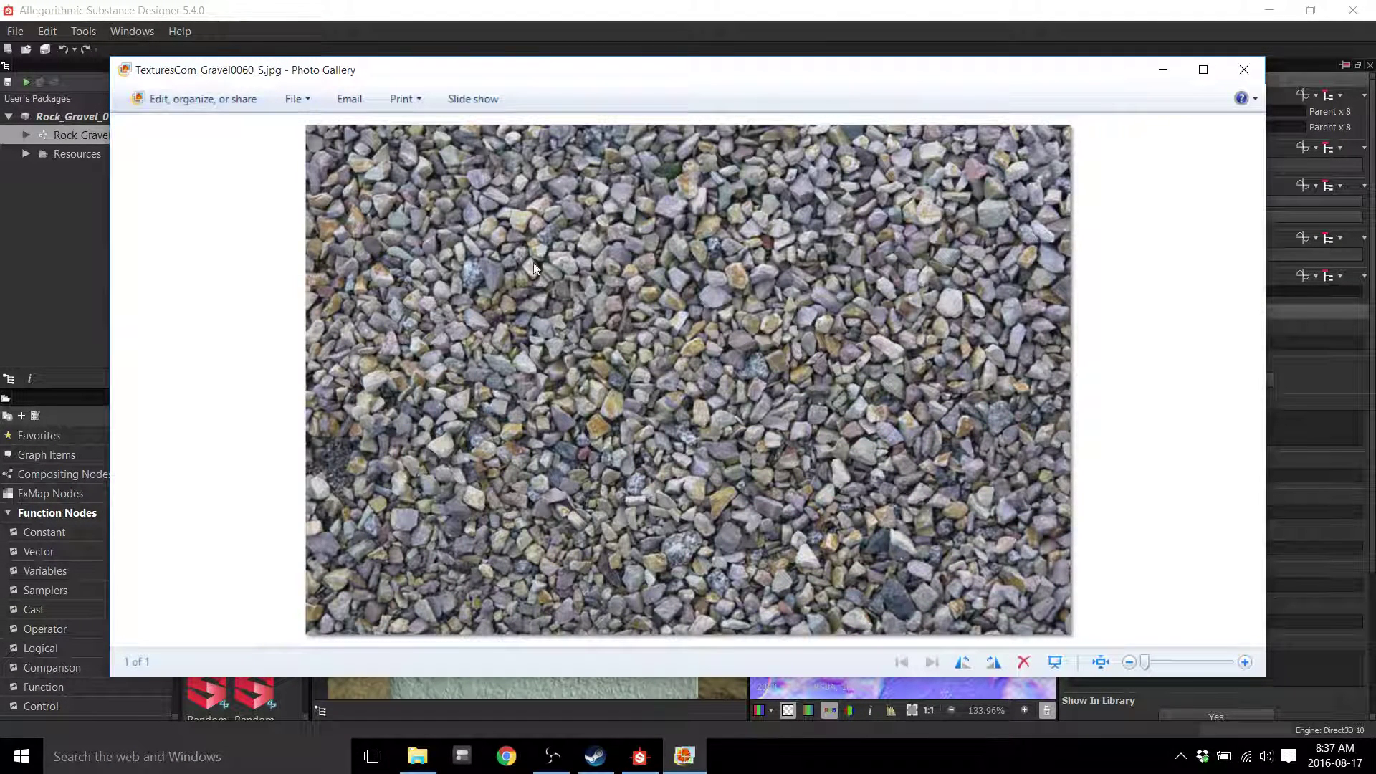
click(602, 10)
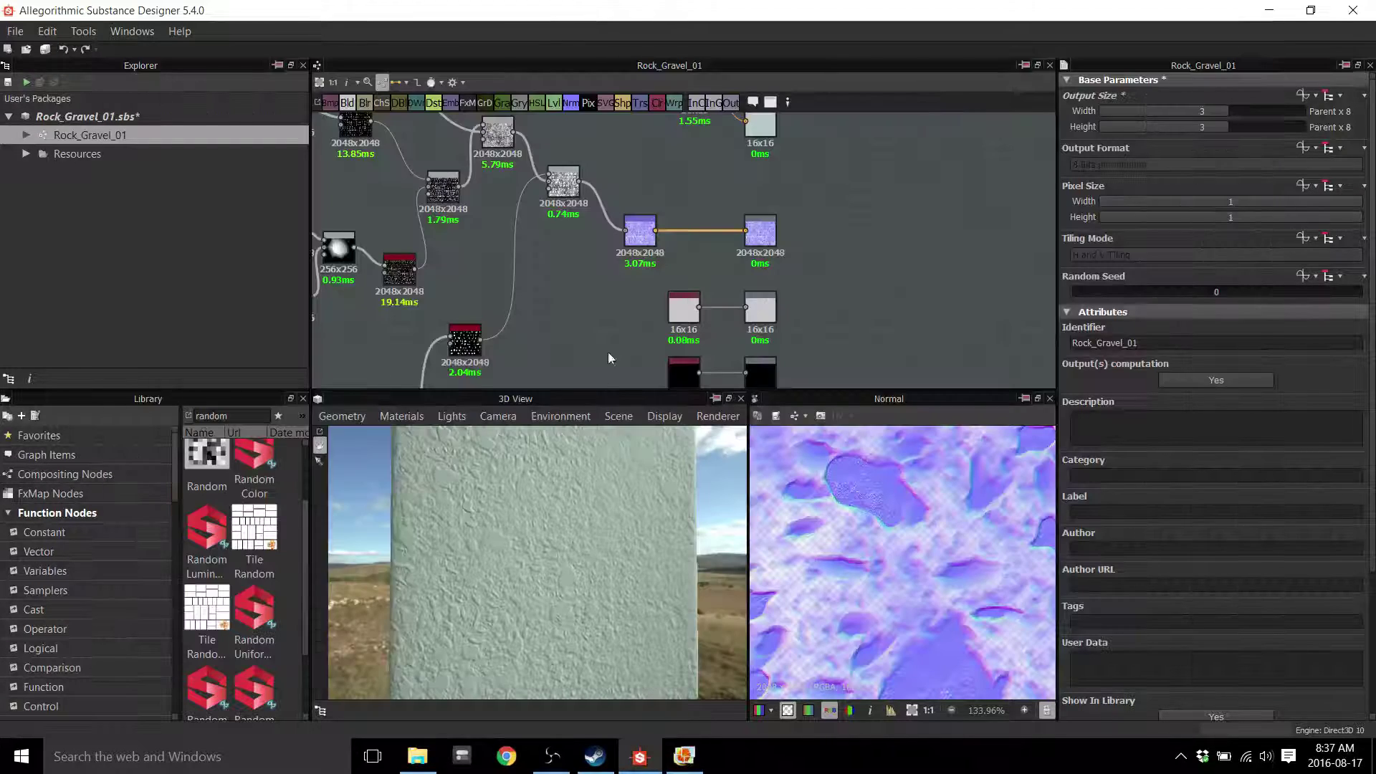
drag(536, 554, 539, 526)
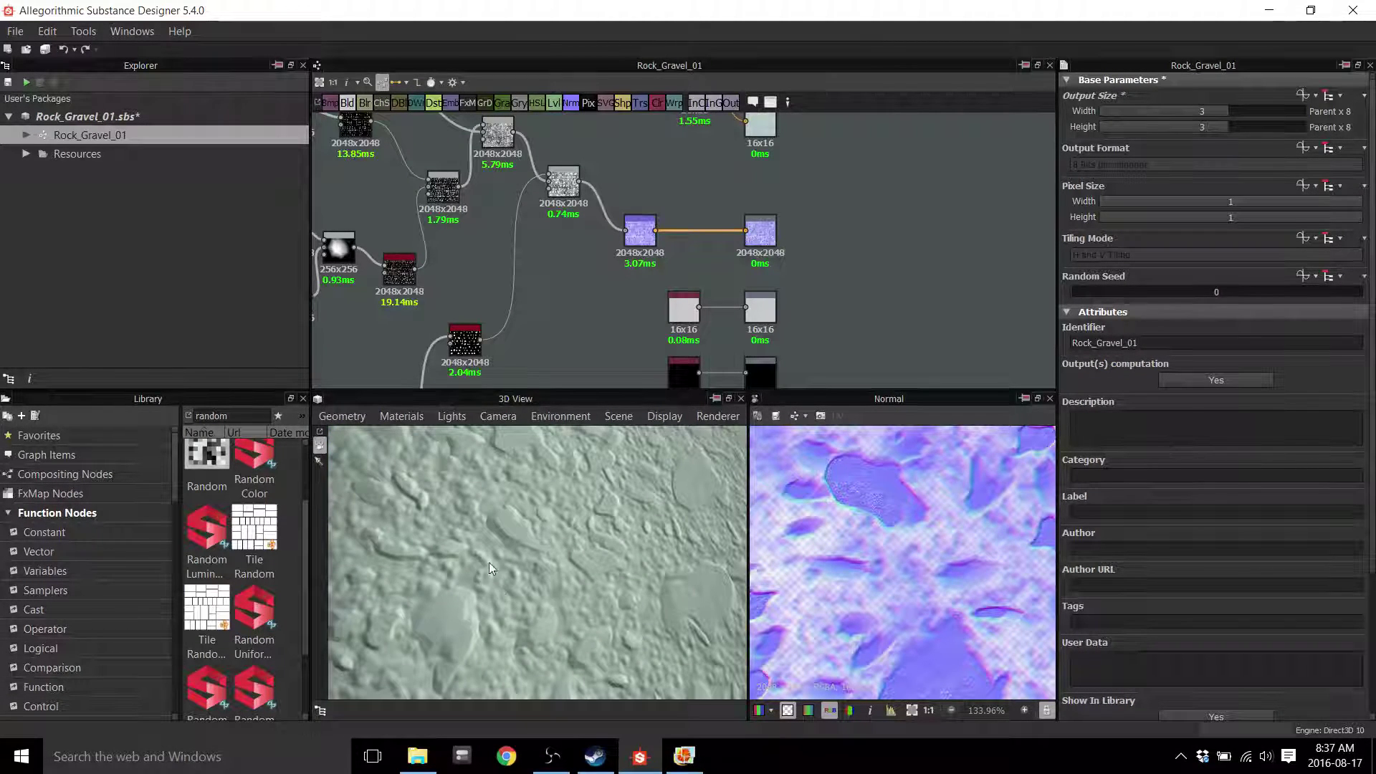
scroll(594, 558, down, 5)
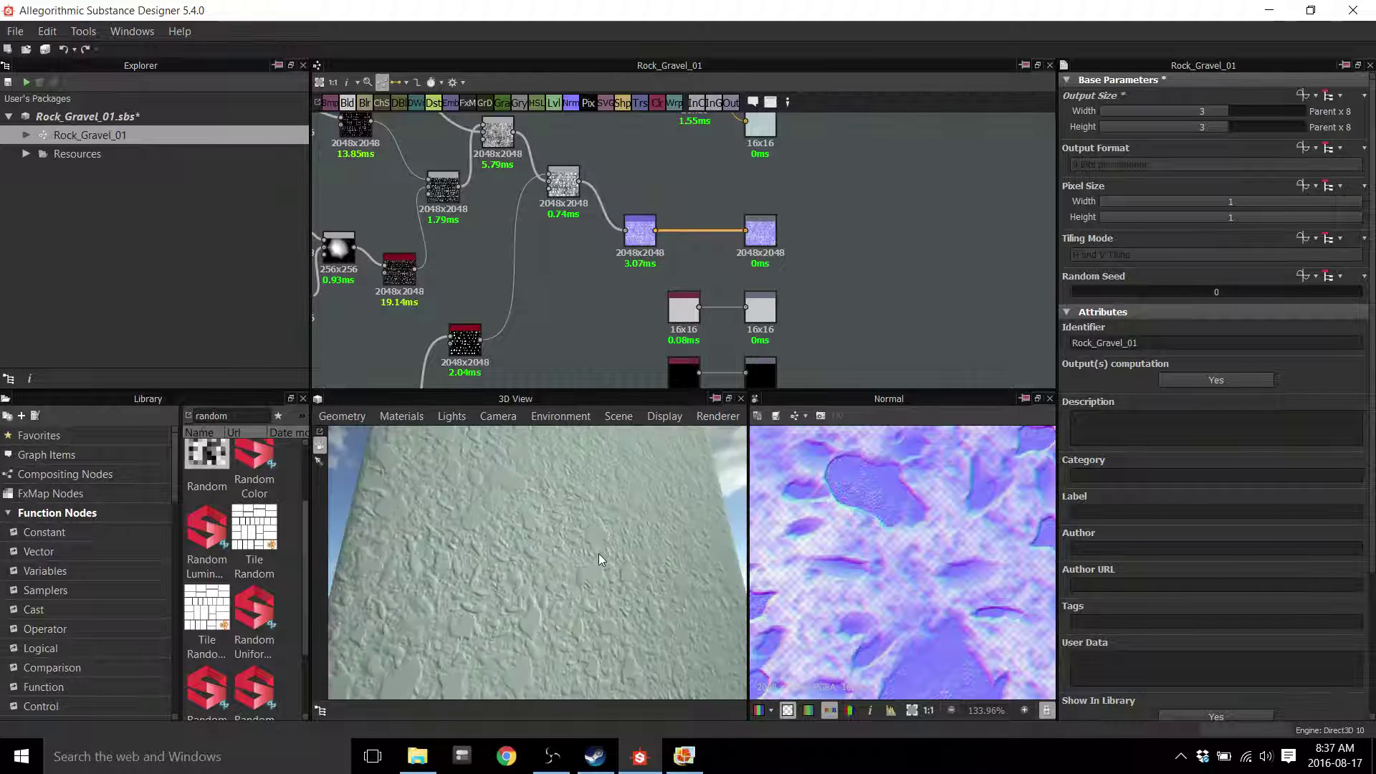
middle_drag(507, 218, 547, 295)
middle_drag(631, 347, 590, 283)
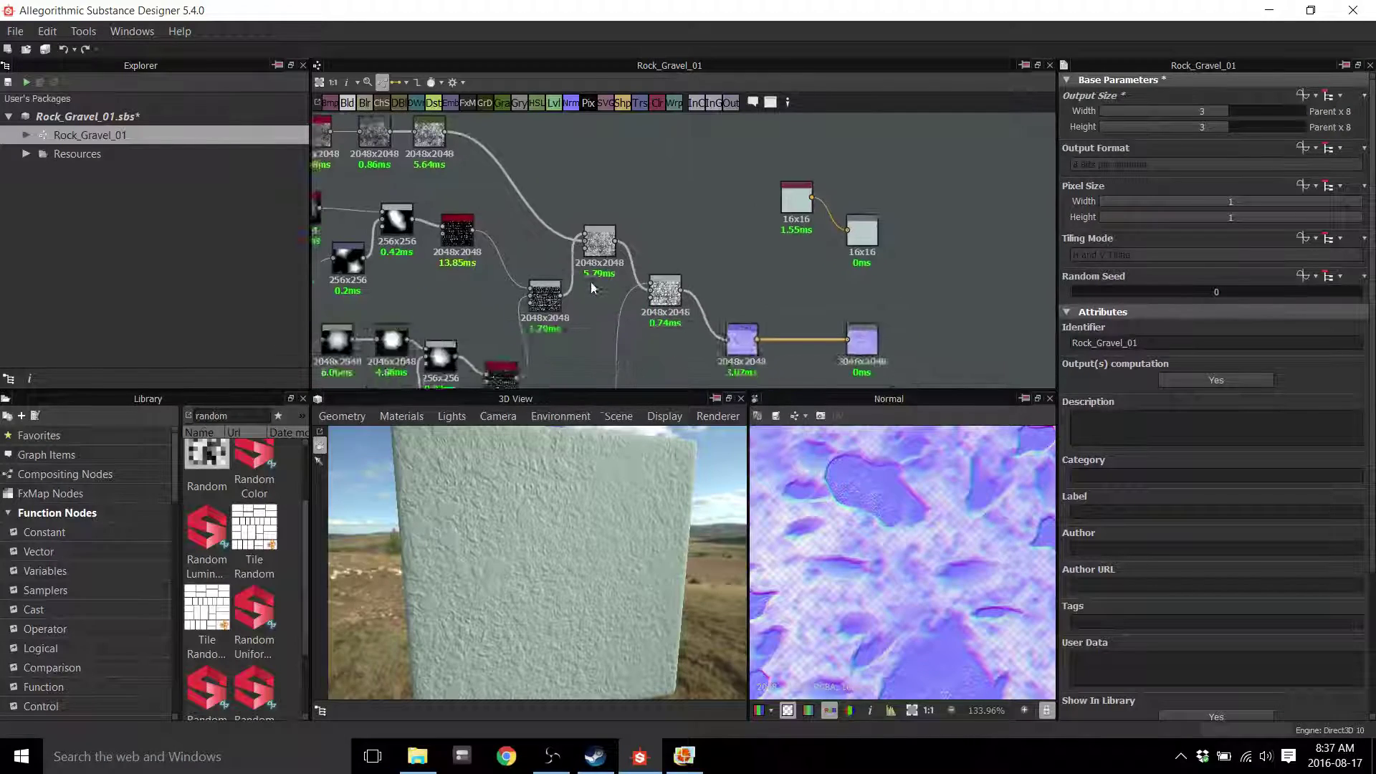
View the BnW Spots 1 noise in 2D and add a Noise Upscale 1 node beside it
scroll(590, 284, up, 6)
middle_drag(467, 217, 630, 322)
middle_drag(453, 195, 612, 296)
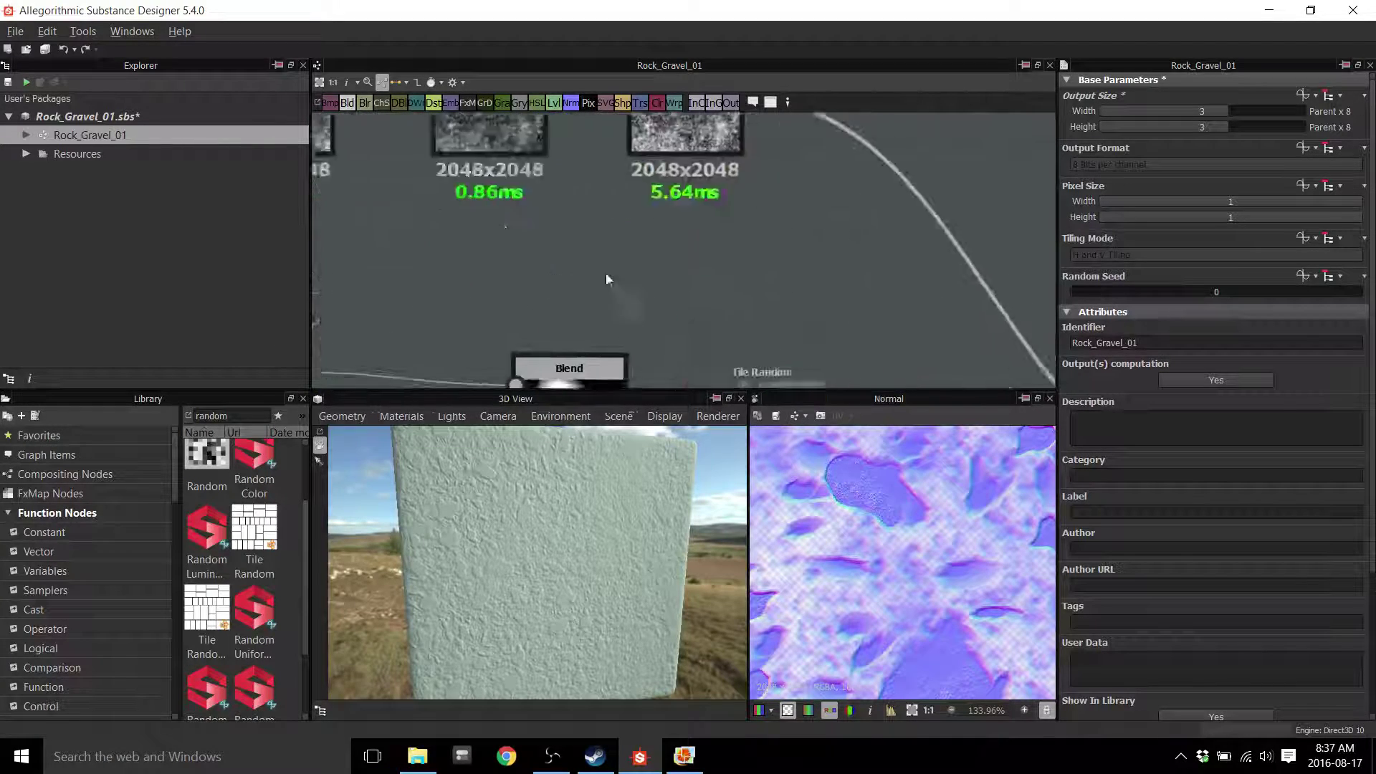
scroll(521, 226, down, 3)
click(543, 242)
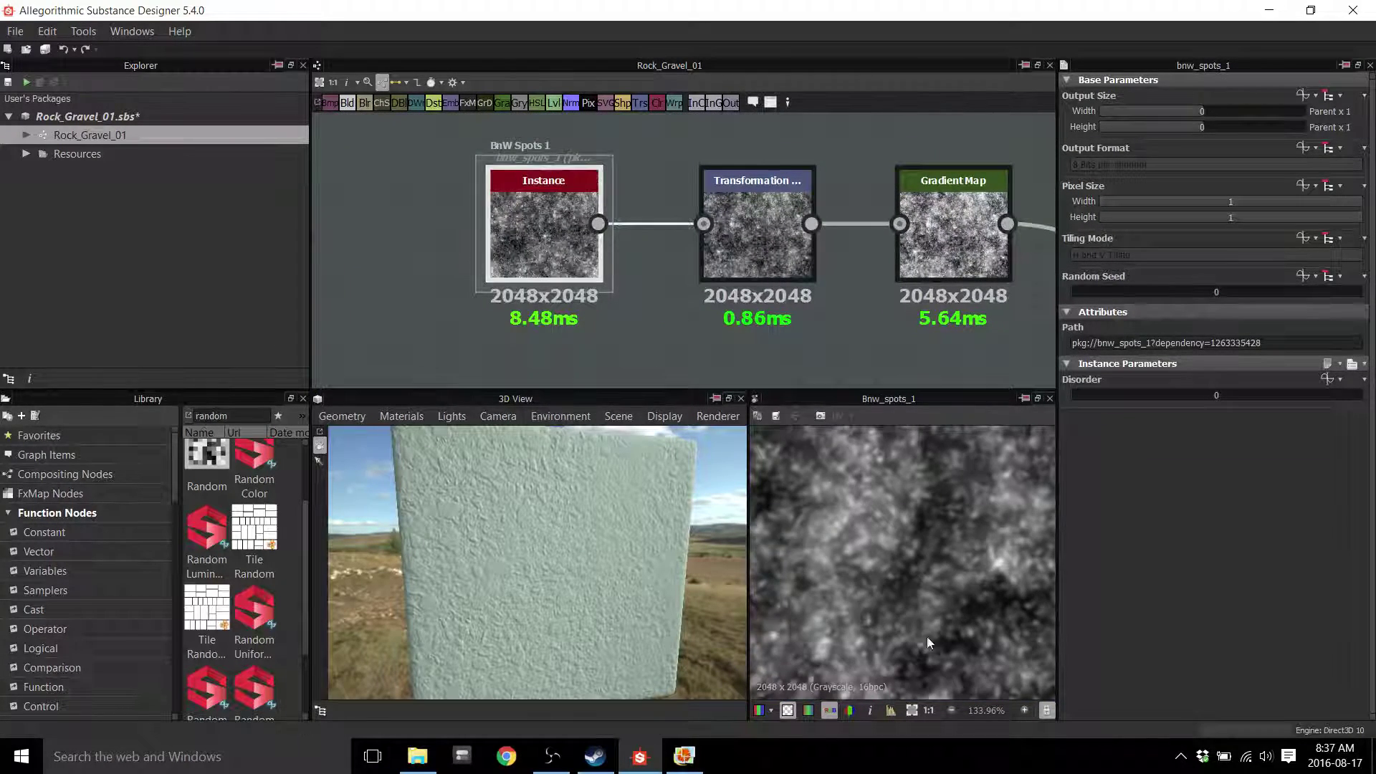
scroll(916, 600, down, 10)
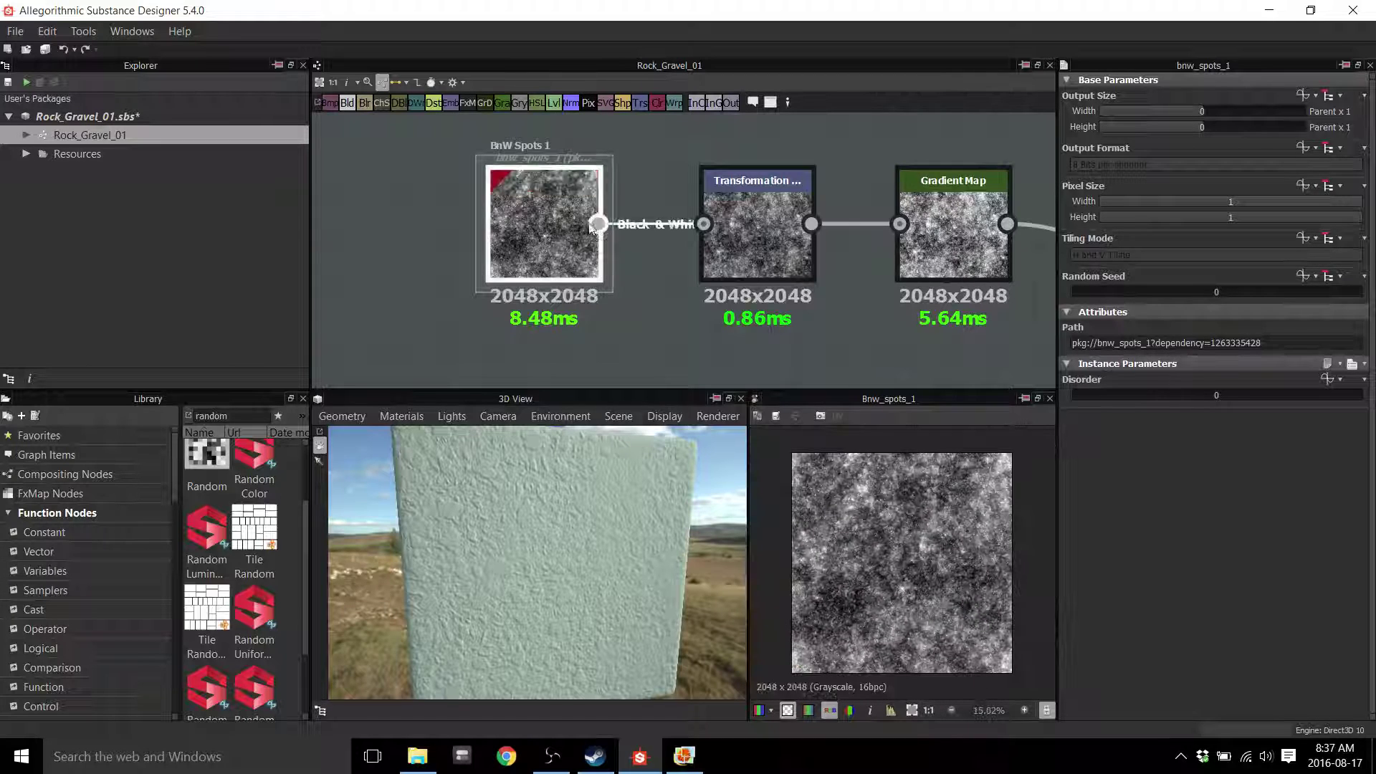
drag(557, 243, 536, 248)
click(609, 319)
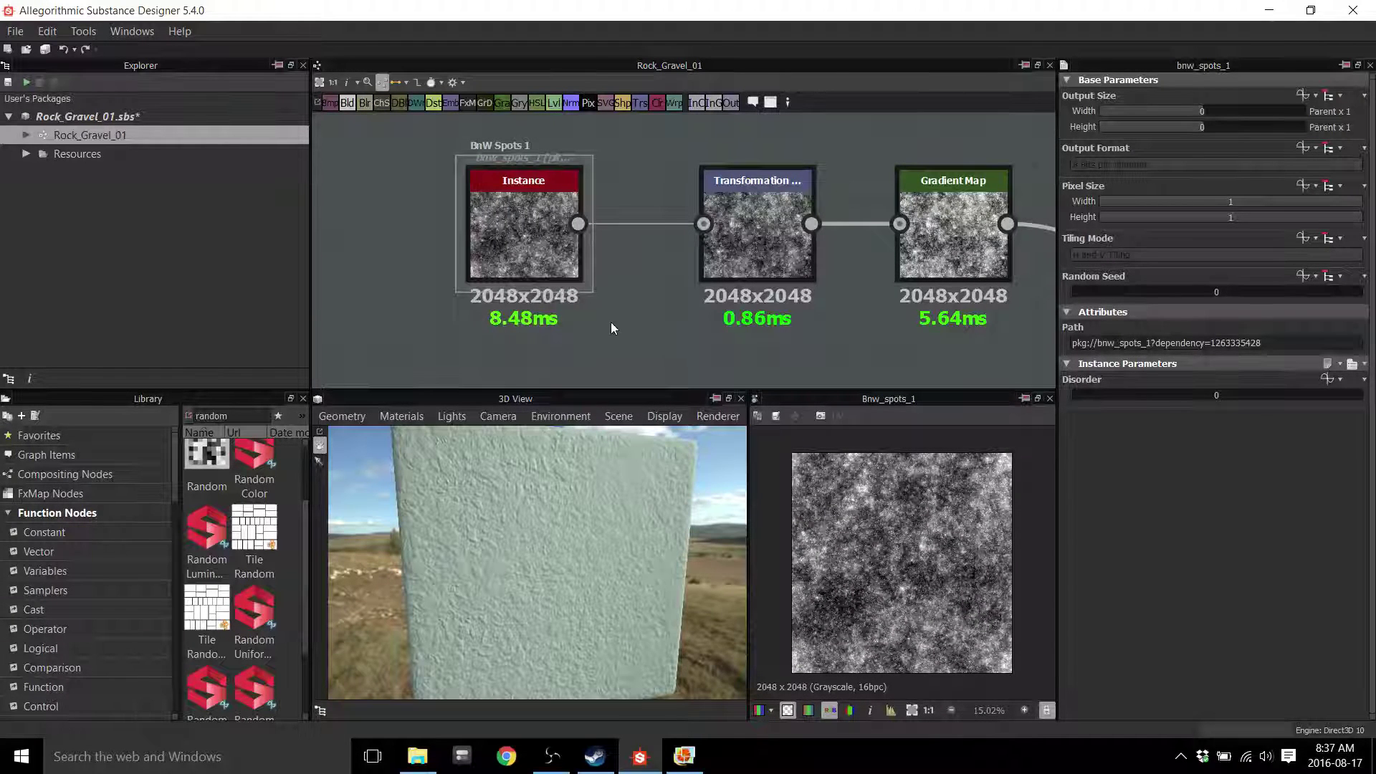
key(space)
text(noise)
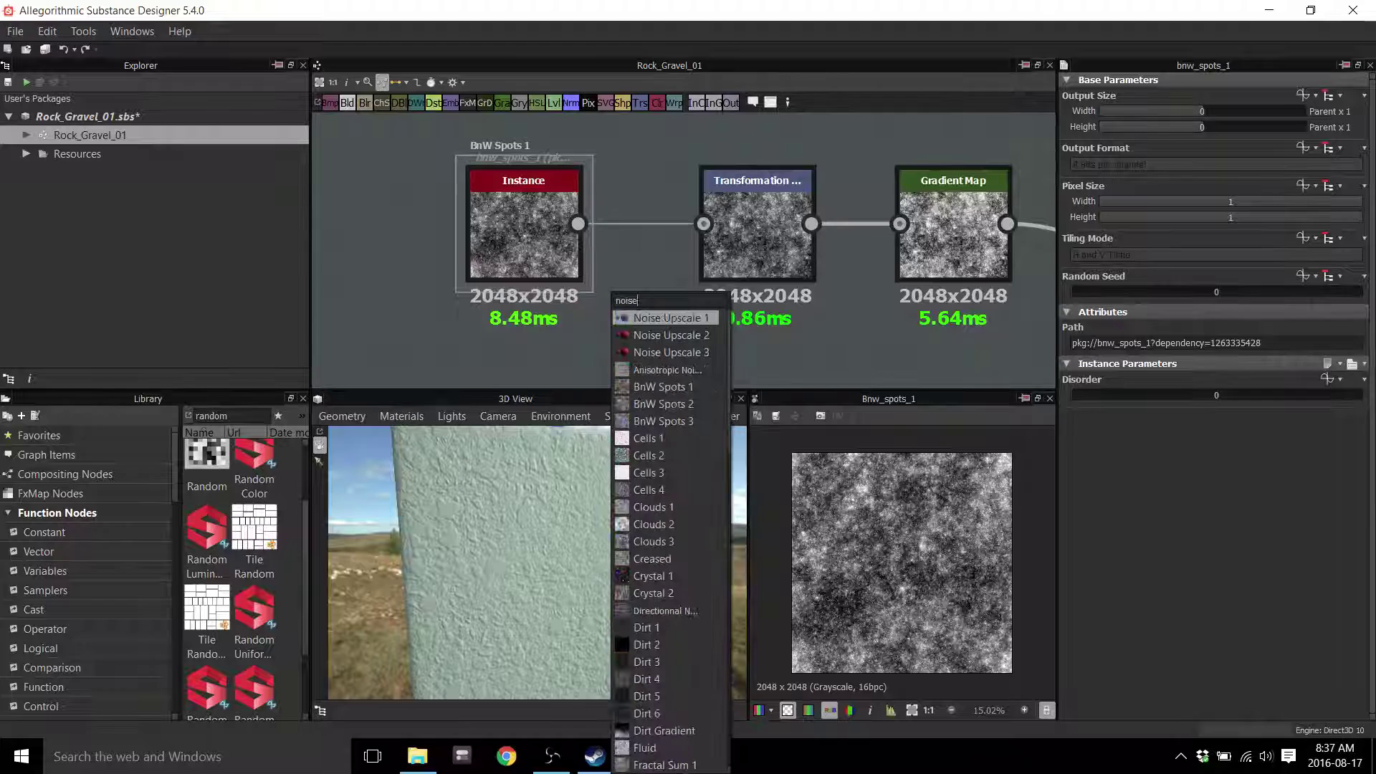
click(679, 318)
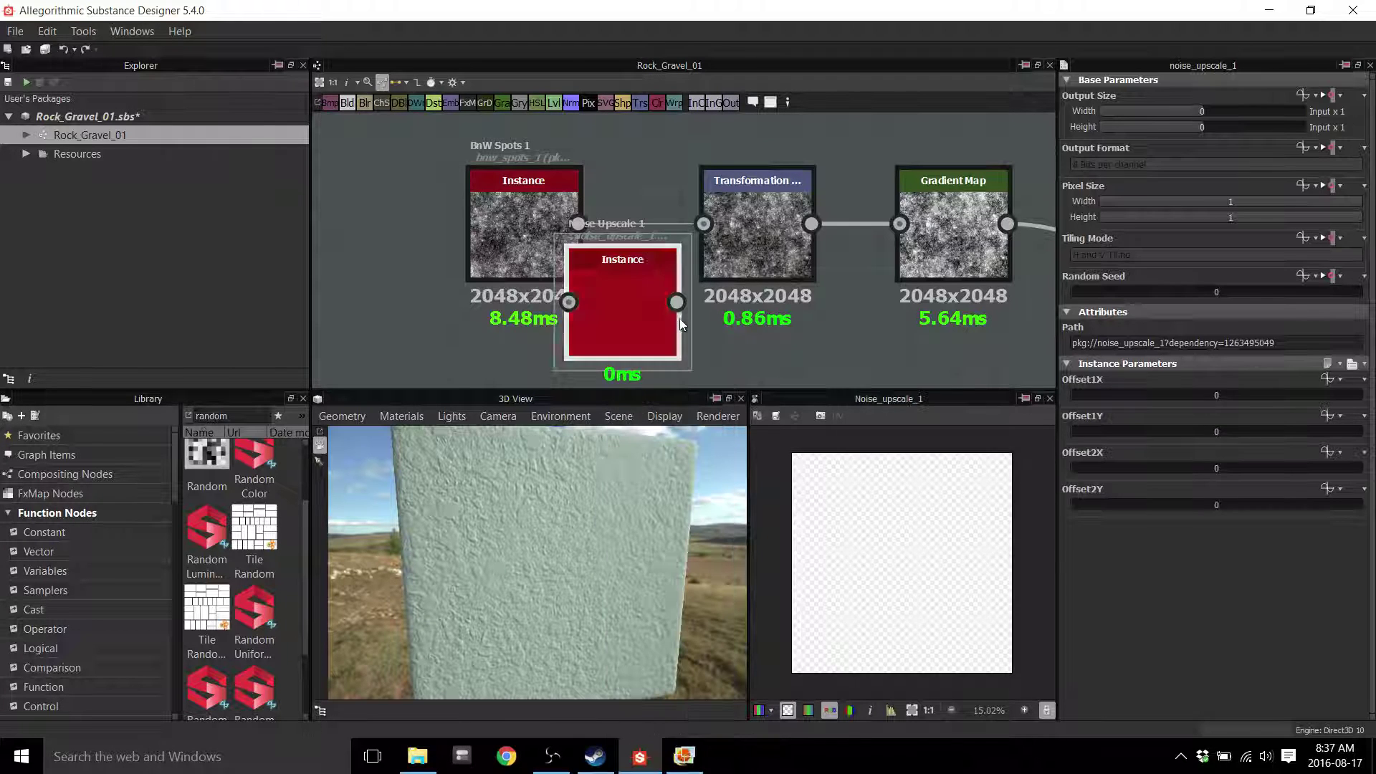
Place Noise Upscale 1 between BnW Spots 1 and Transformation 2D and wire its output into Transformation 2D
drag(475, 247, 299, 247)
drag(650, 298, 514, 220)
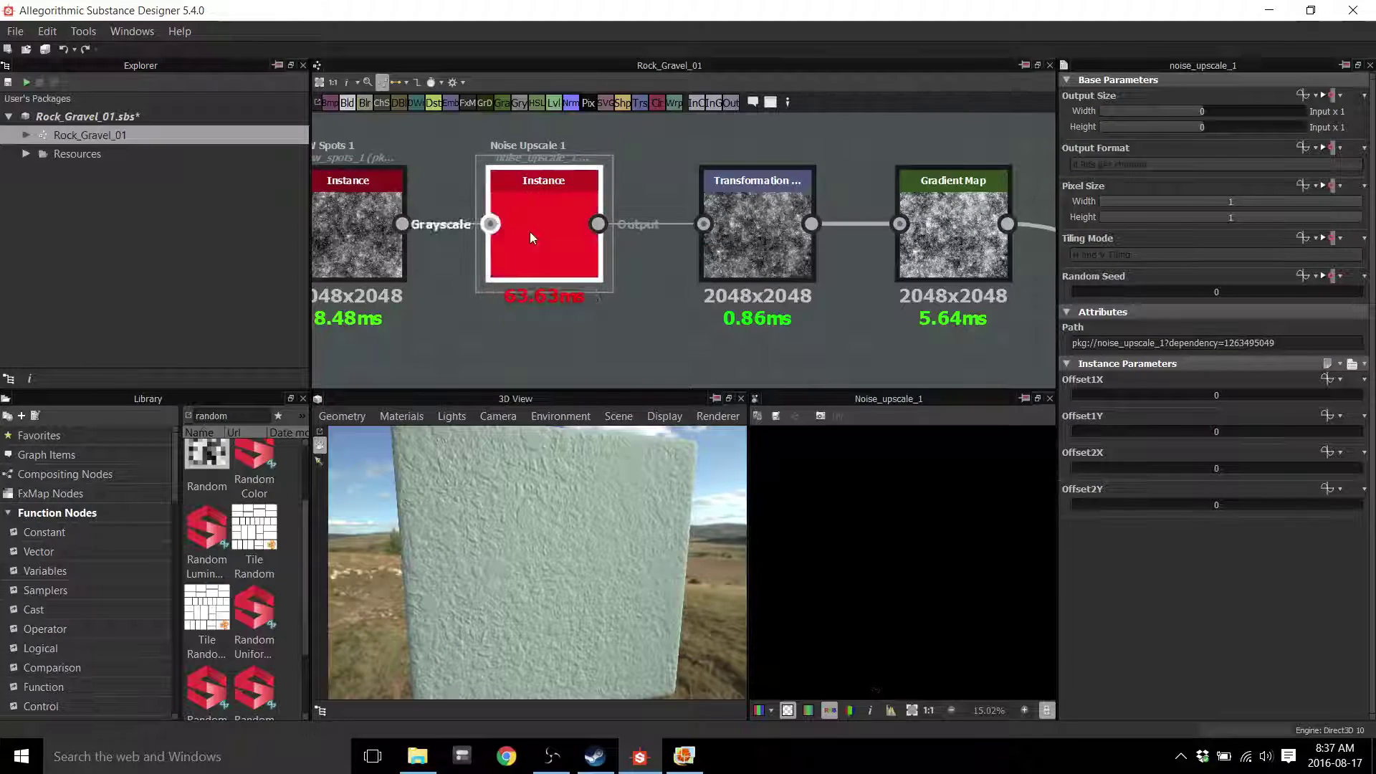
drag(598, 224, 703, 224)
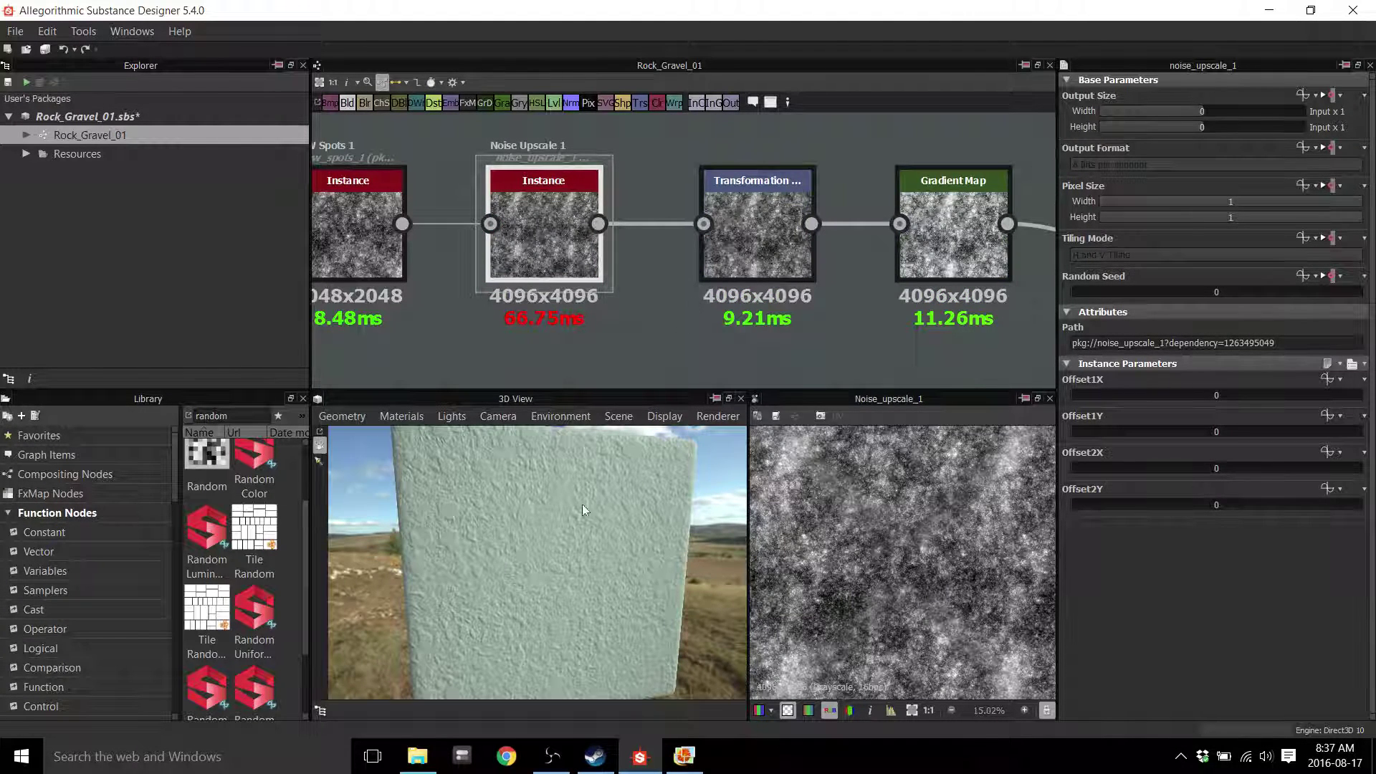
Inspect the surface up close in 3D, try shifting Noise Upscale 1's Offset1X, and undo the shift
scroll(576, 508, up, 5)
alt+drag(522, 486, 535, 554)
scroll(535, 553, up, 3)
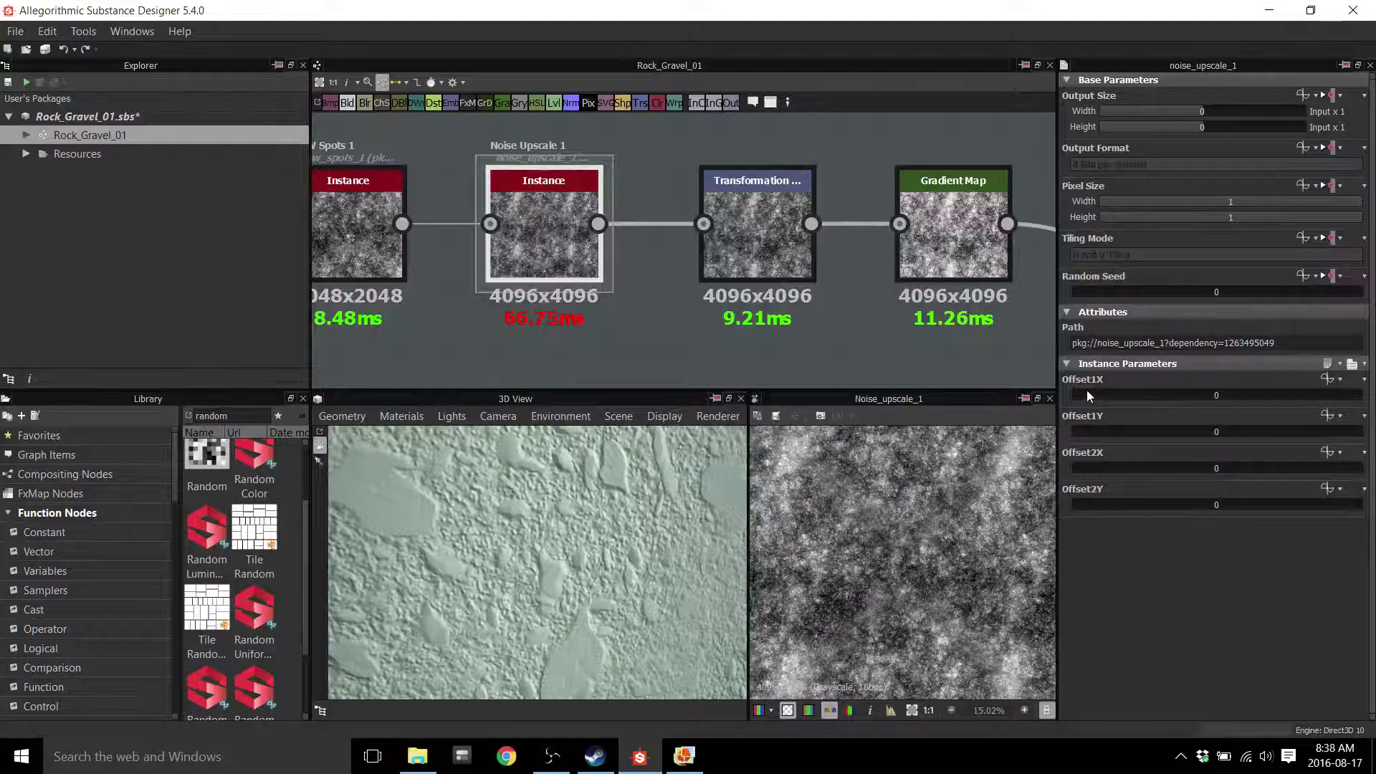
drag(1090, 394, 1116, 394)
key(ctrl+z)
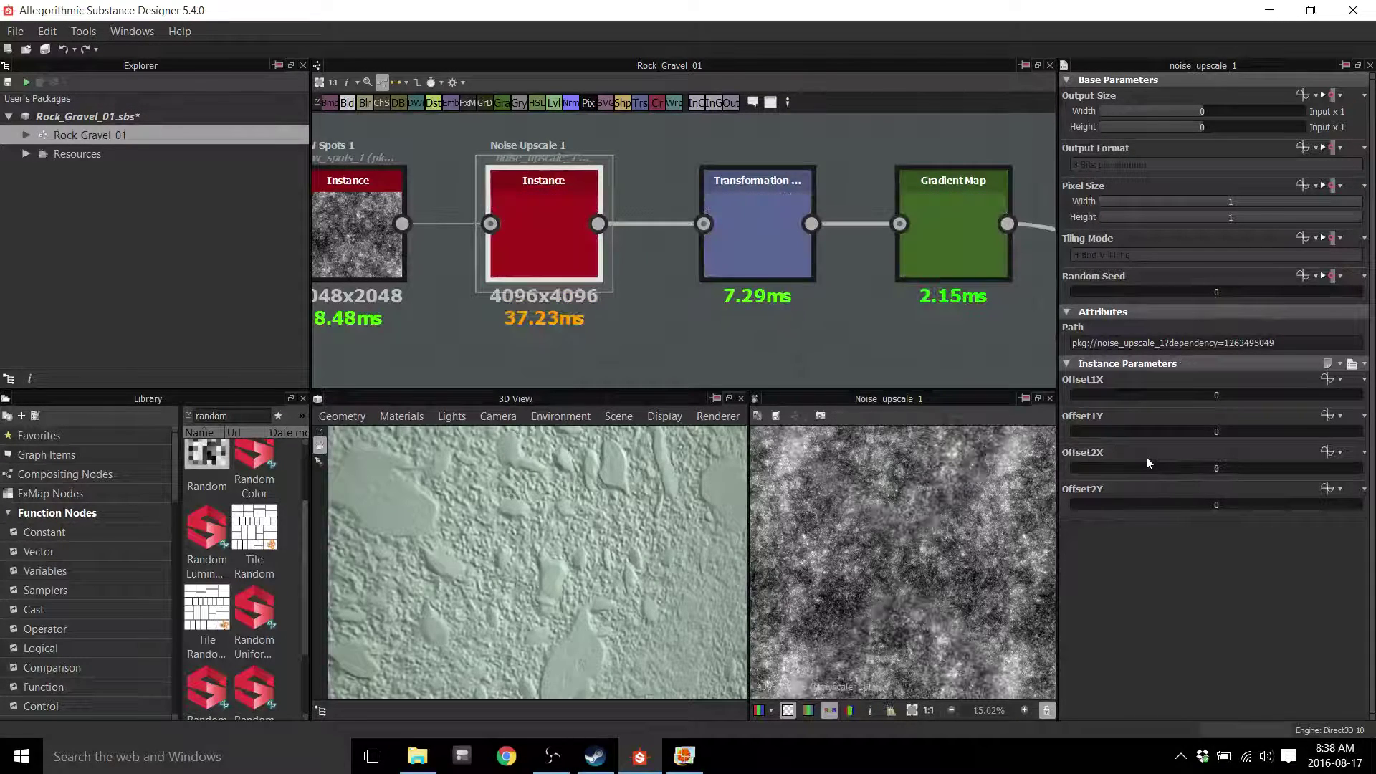
Delete the Noise Upscale 1 node and move BnW Spots 1 closer to the Transformation 2D node
middle_drag(632, 324, 736, 355)
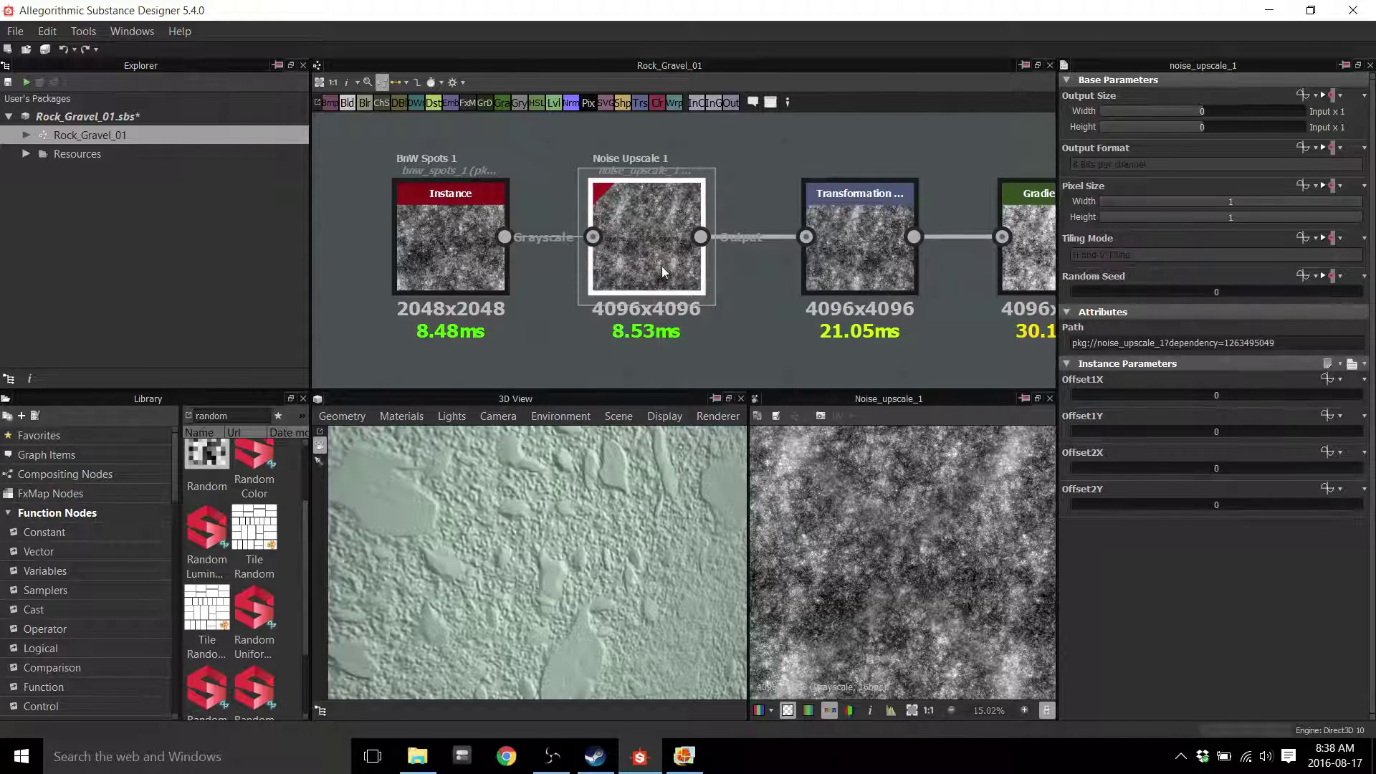
key(Delete)
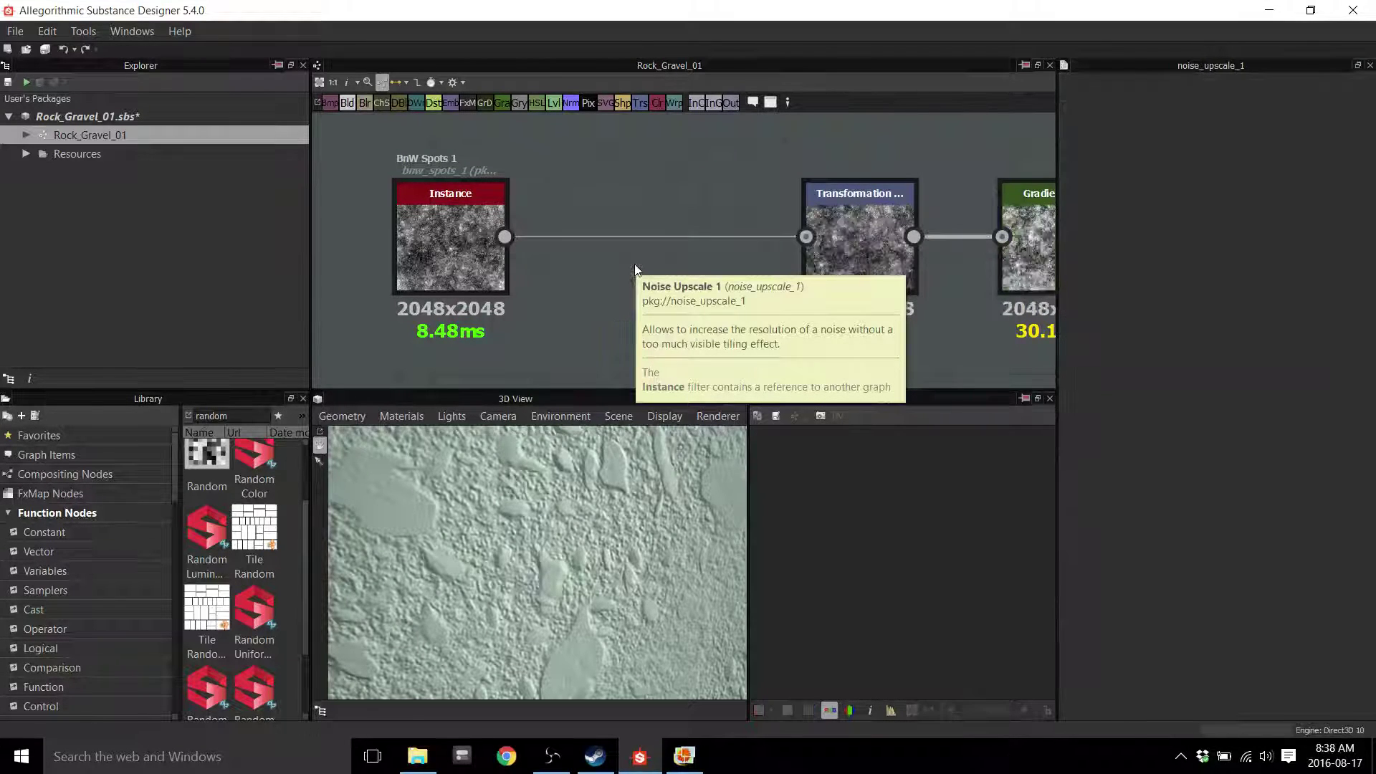
drag(478, 273, 632, 272)
middle_drag(748, 338, 702, 307)
Try enlarging the noise in Transformation 2D, with offset about X -0.0553, Y 0.1650, and inspect the surface in 3D
double_click(565, 230)
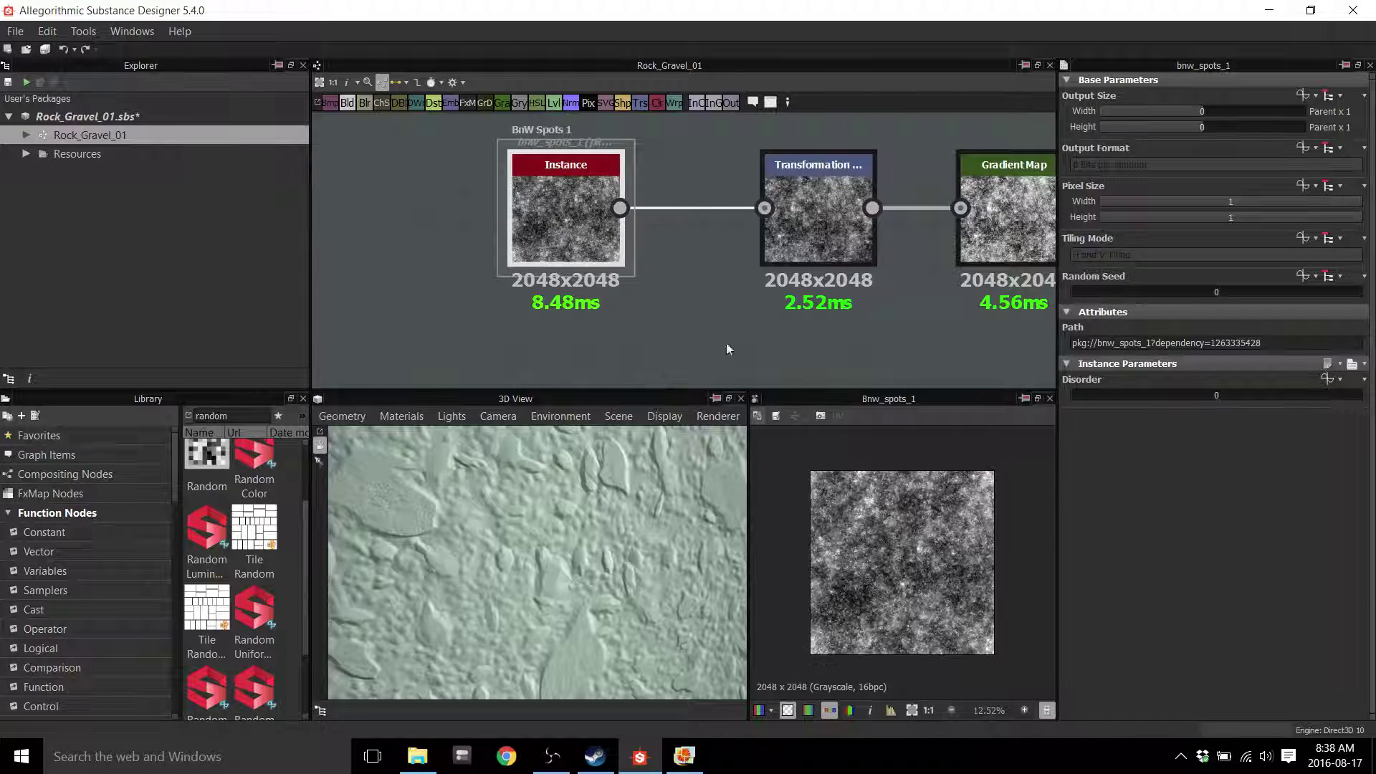
double_click(819, 244)
scroll(877, 562, down, 3)
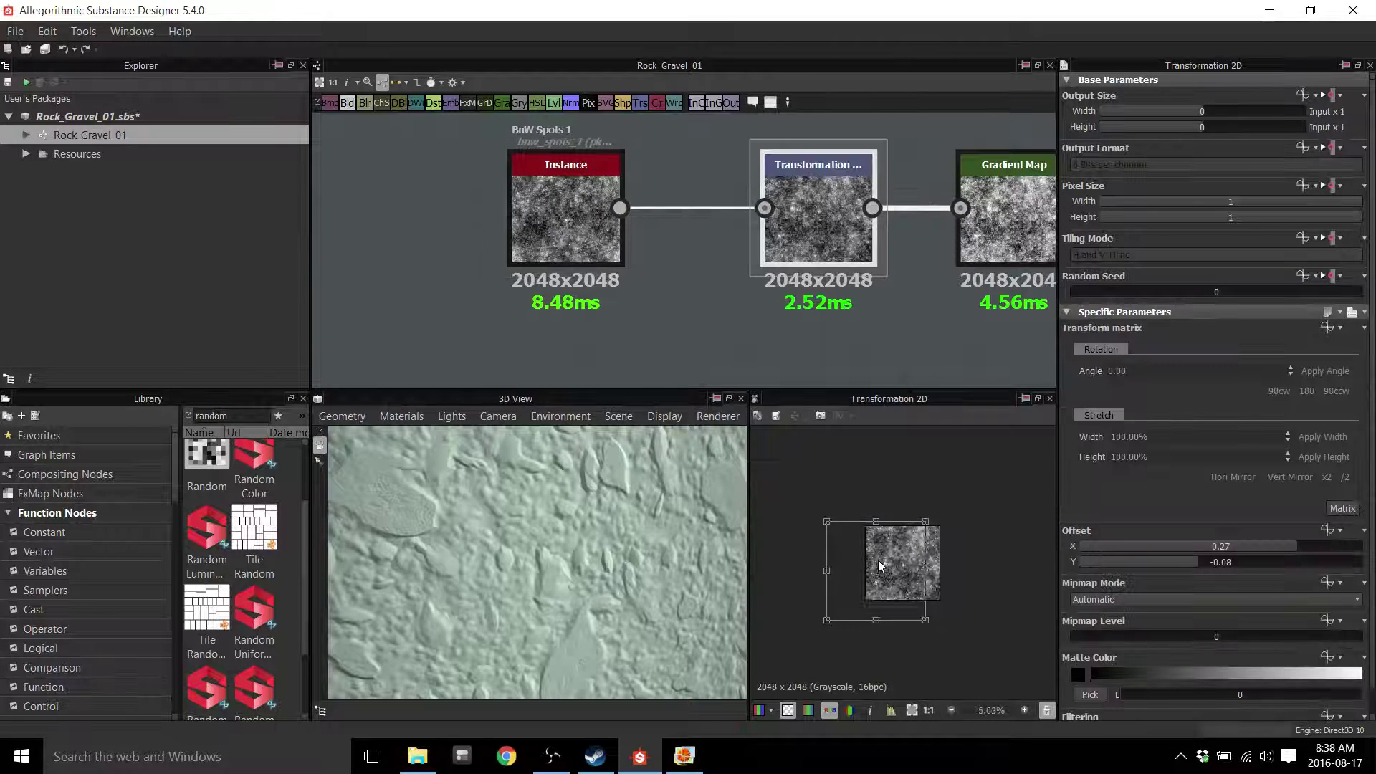
scroll(897, 550, up, 4)
scroll(951, 498, down, 3)
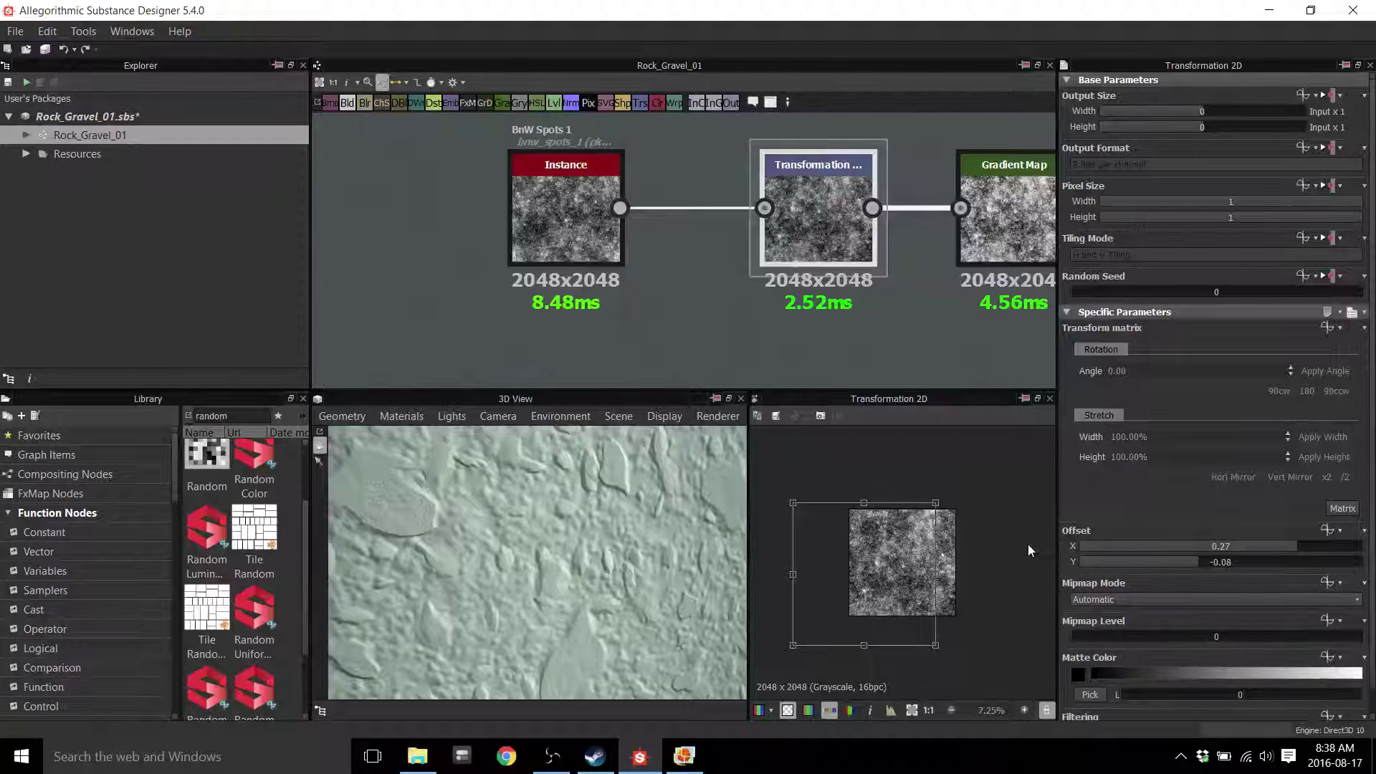
drag(935, 504, 1034, 478)
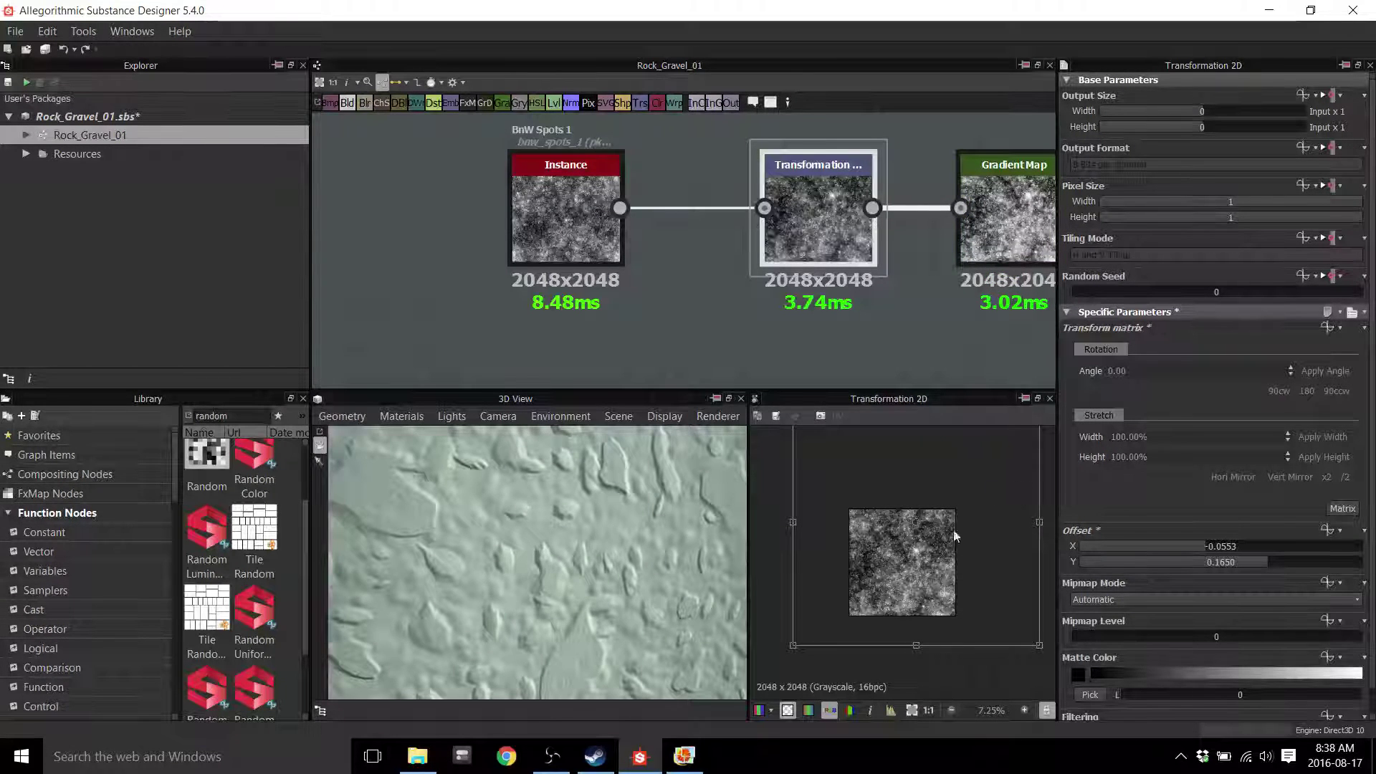
scroll(928, 575, up, 5)
scroll(929, 574, up, 2)
drag(603, 565, 589, 517)
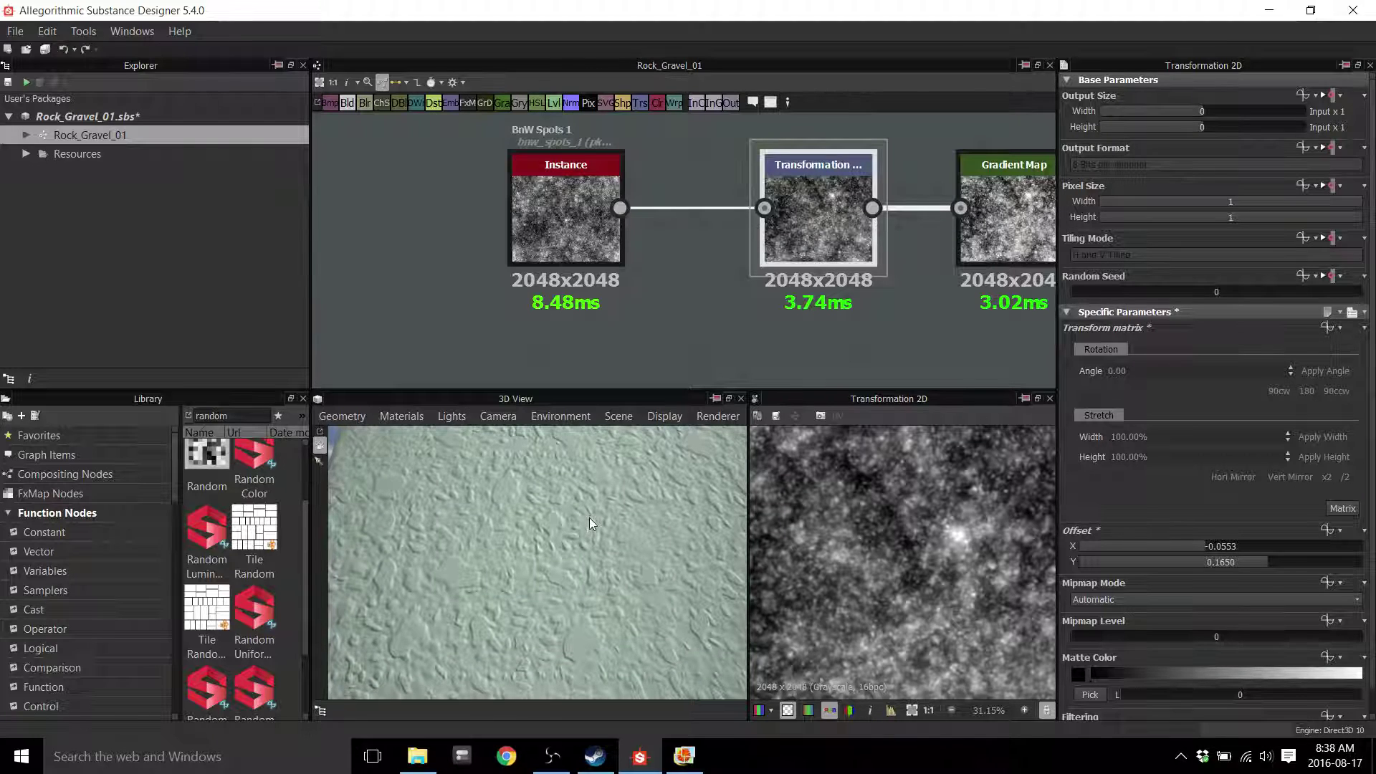
Enlarge the Transformation 2D noise further and recentre its frame at offset about X 0.0014, Y 0.0035
scroll(840, 545, down, 6)
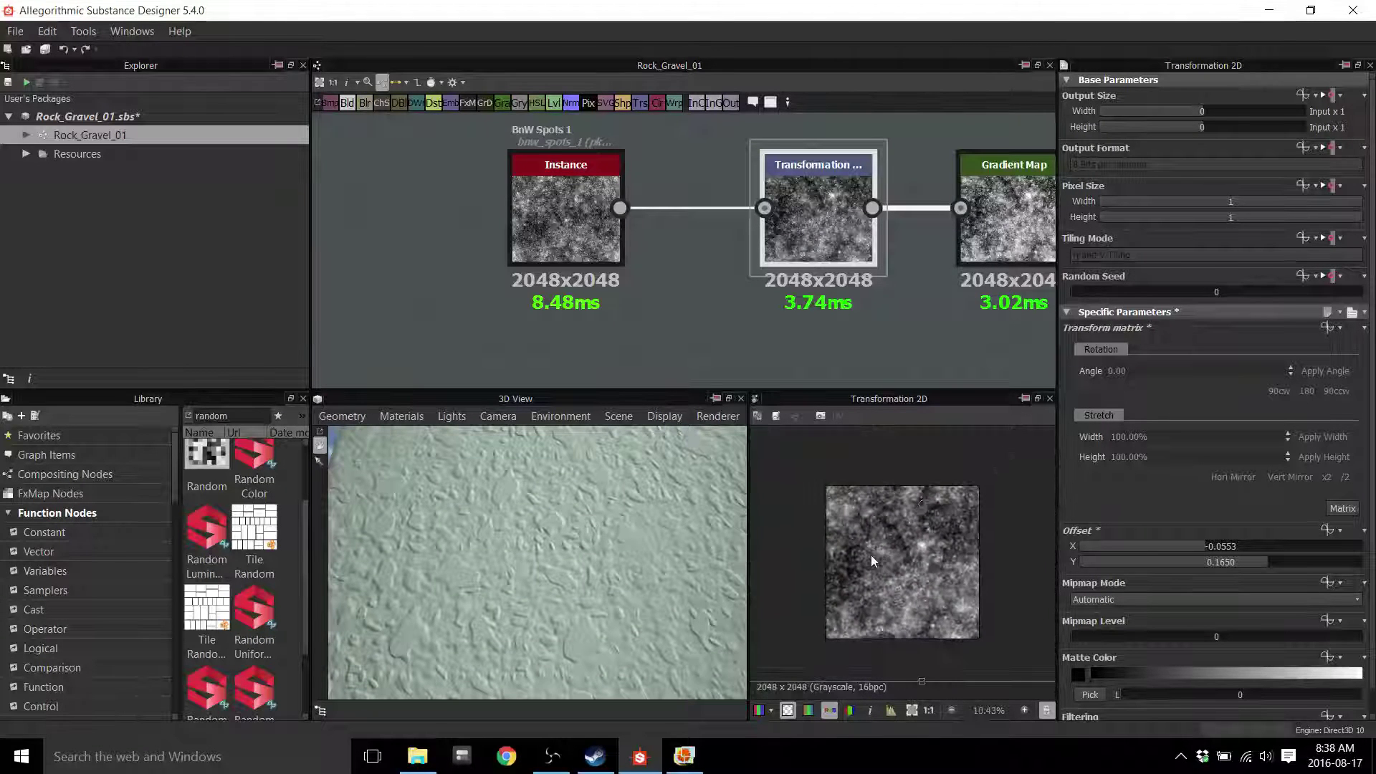
scroll(901, 546, down, 6)
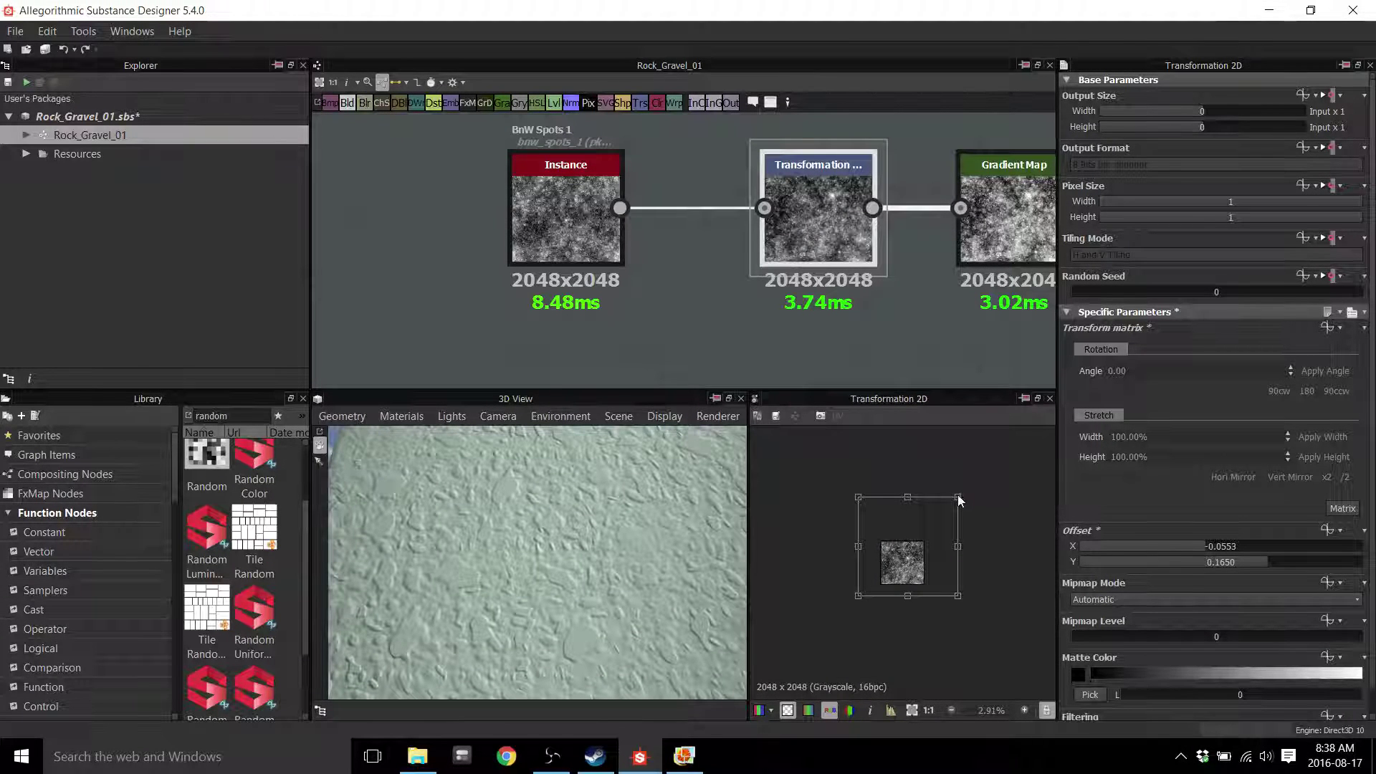
drag(1023, 456, 1026, 430)
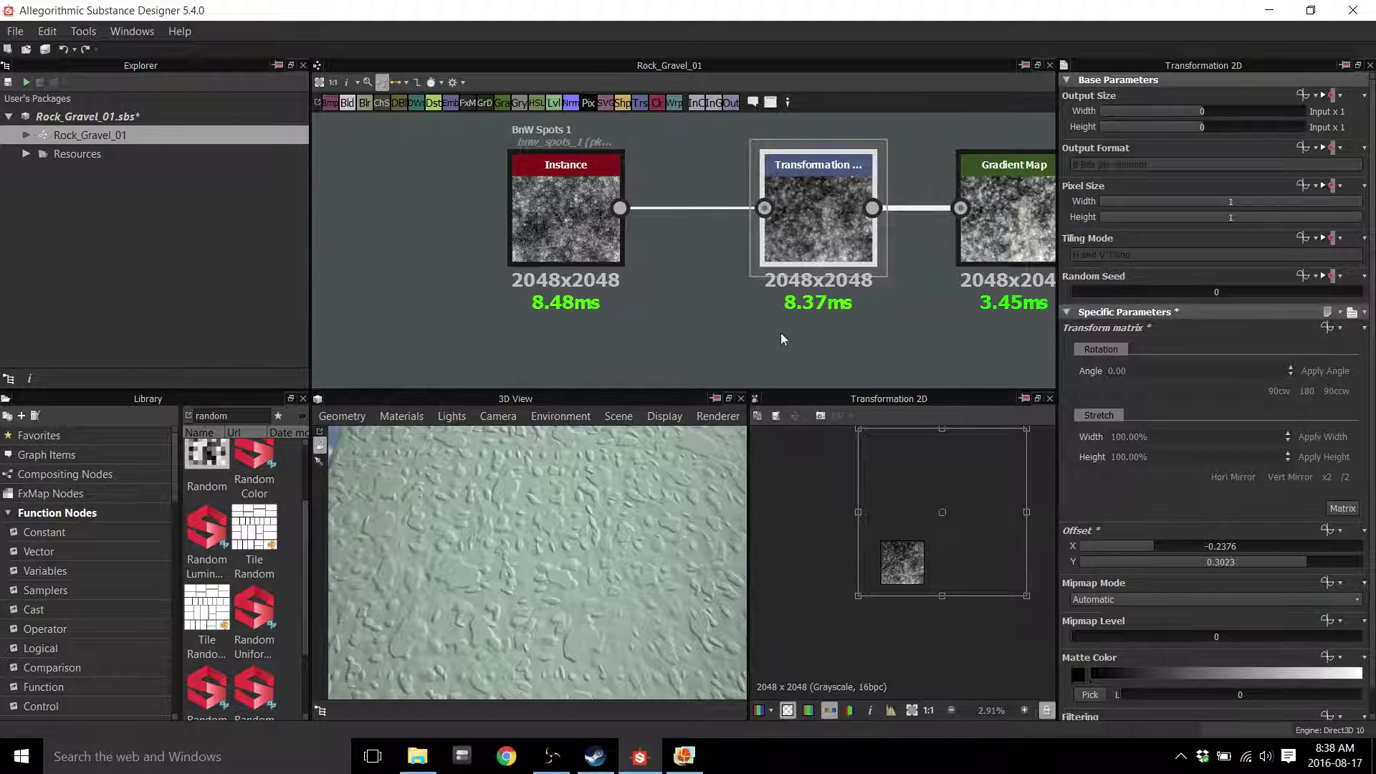
drag(956, 531, 934, 577)
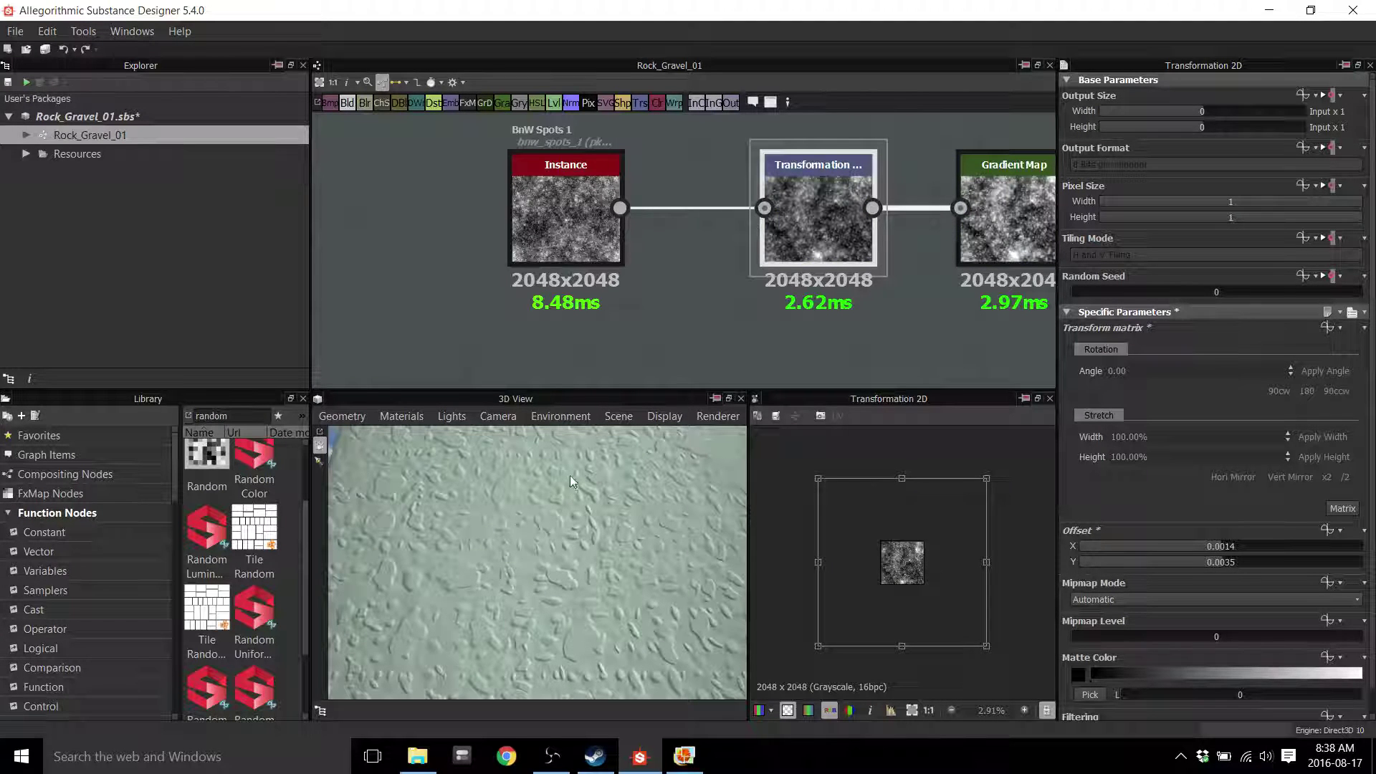
Insert a Sharpen node directly after the Gradient Map that follows Transformation 2D
middle_drag(860, 338, 602, 329)
middle_drag(690, 319, 612, 323)
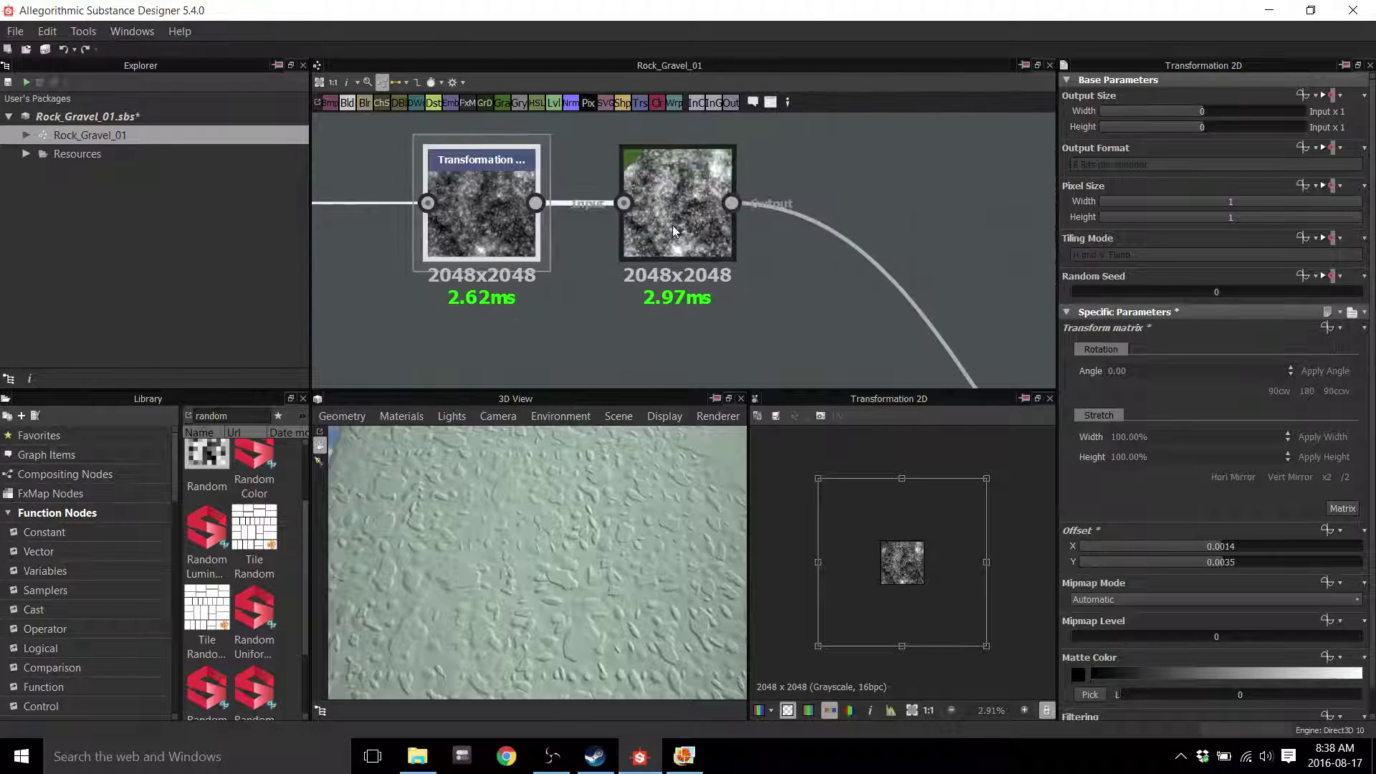
click(675, 227)
middle_drag(904, 309, 690, 285)
scroll(688, 287, down, 3)
middle_drag(679, 367, 636, 268)
middle_drag(722, 272, 576, 233)
middle_drag(459, 190, 632, 335)
key(space)
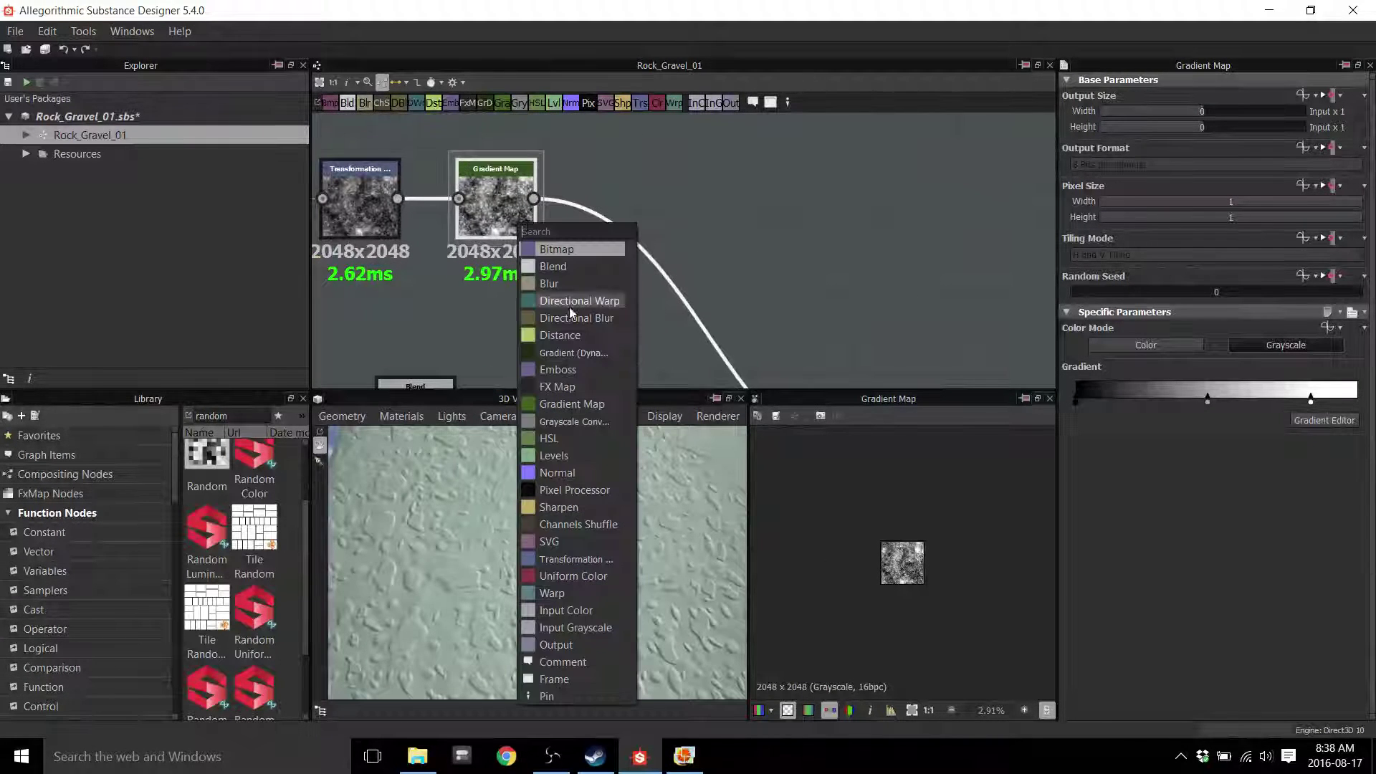
click(566, 506)
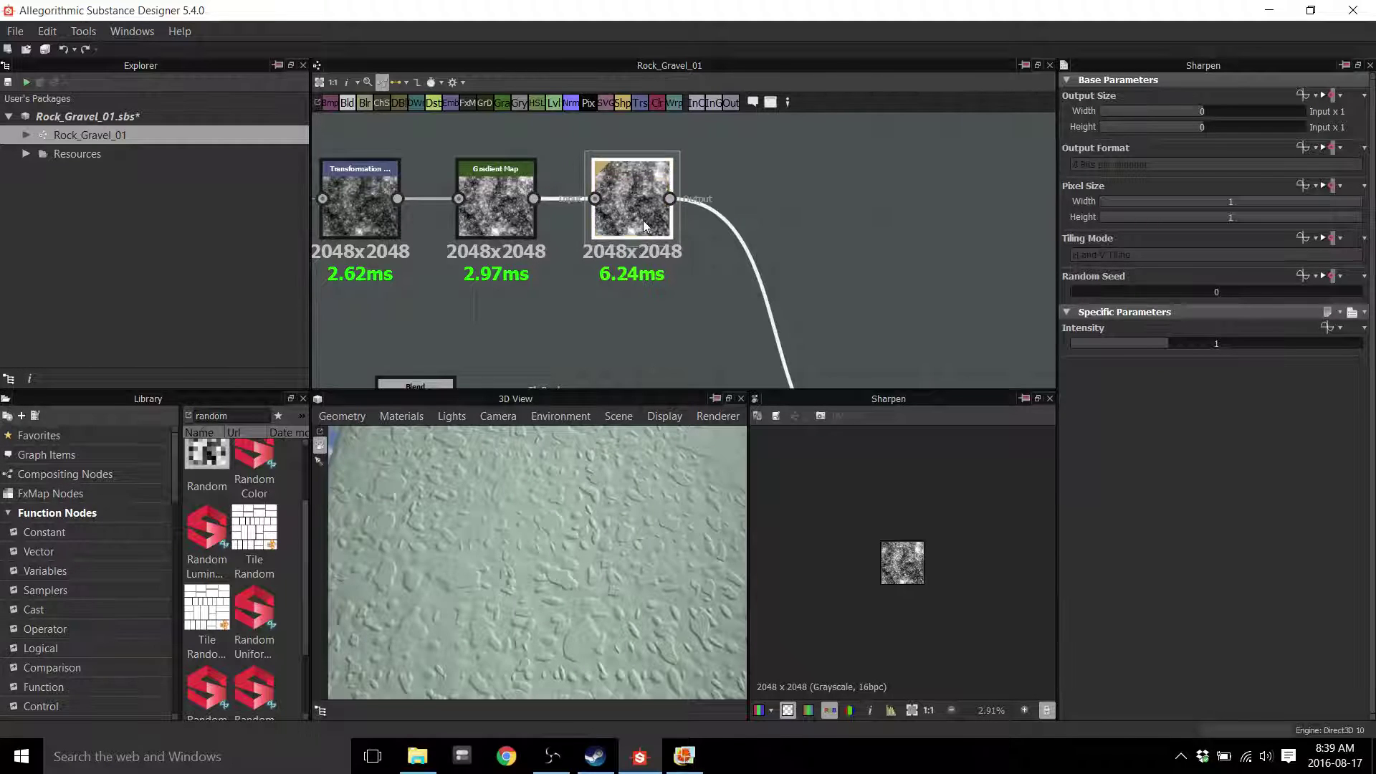
Set the Sharpen node's intensity to 3 and inspect the rocks up close in 3D
scroll(892, 618, up, 5)
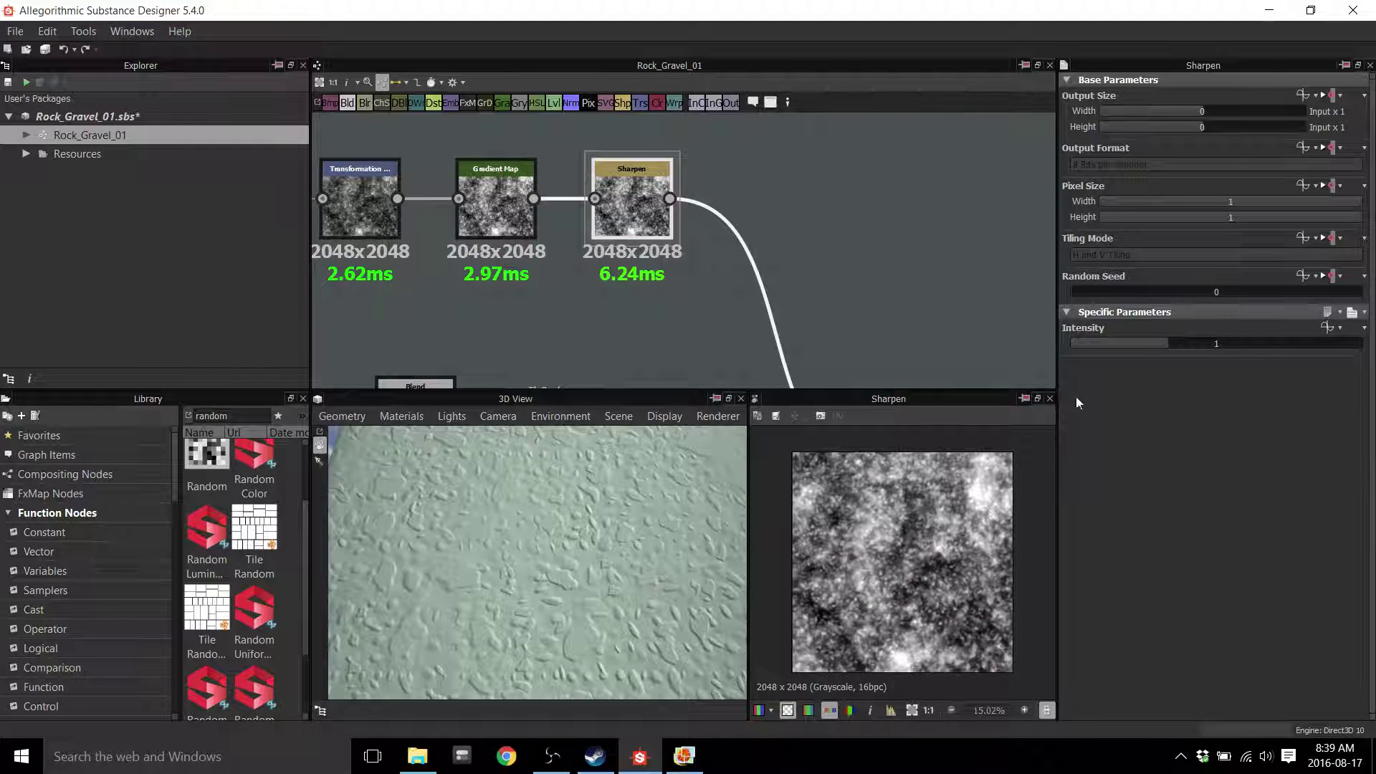
drag(1206, 344, 996, 350)
drag(1130, 346, 1365, 344)
scroll(594, 545, up, 3)
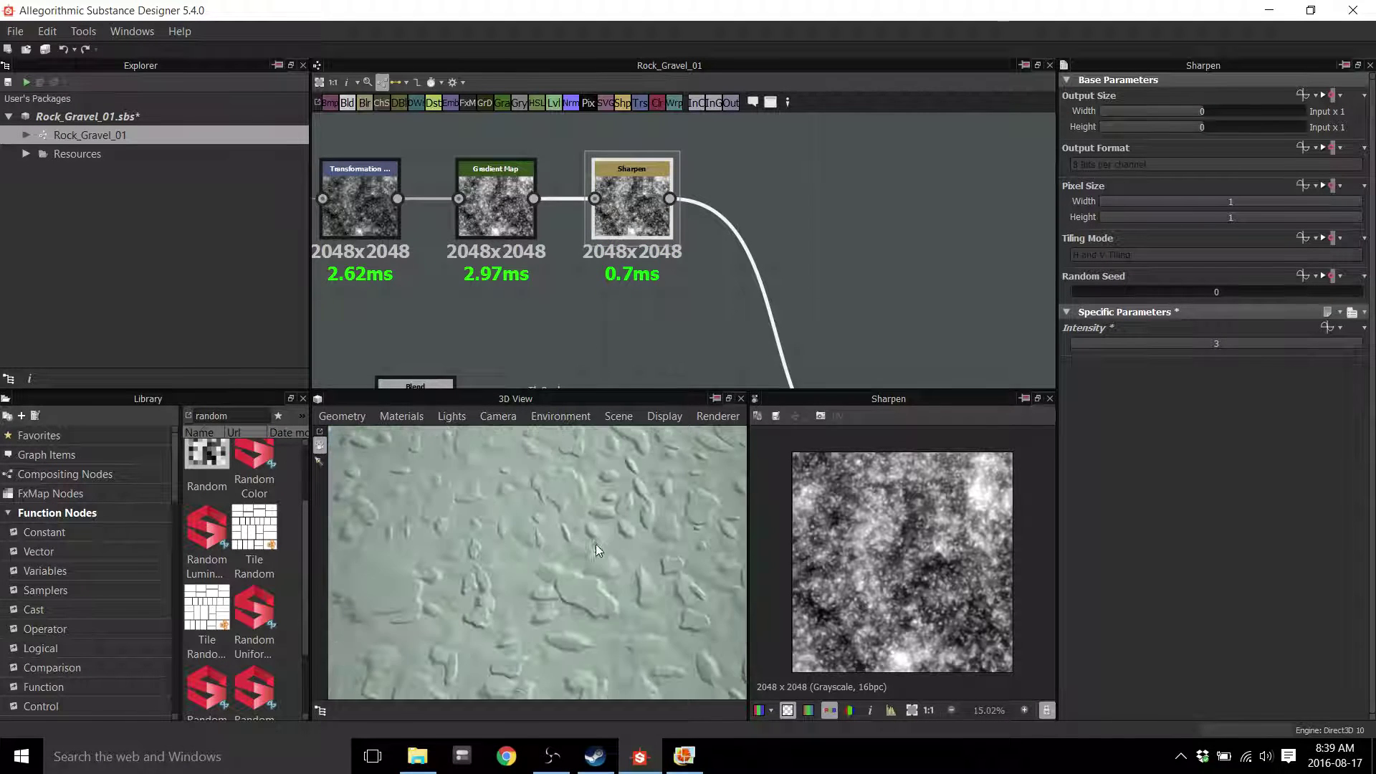
scroll(602, 559, up, 3)
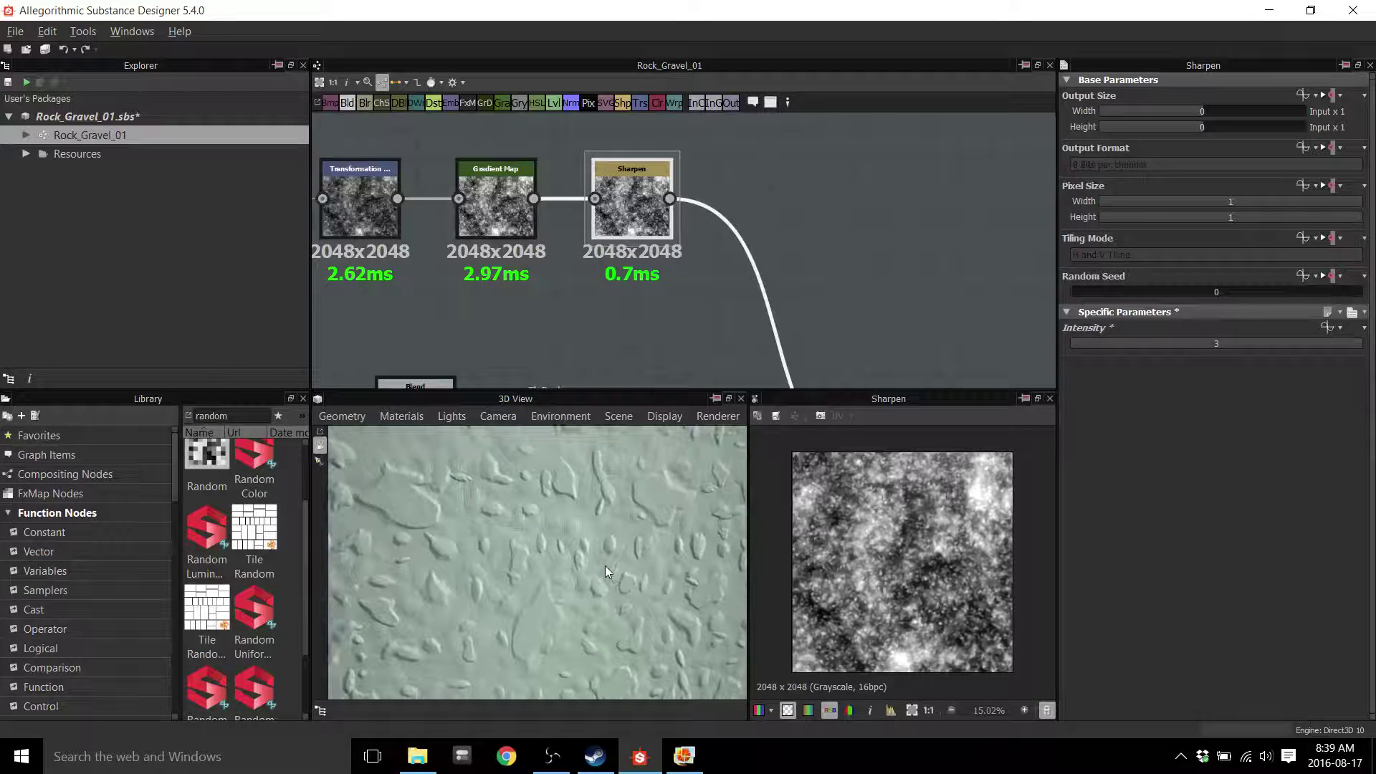
Undo the Sharpen node and the scaling and offset changes made to Transformation 2D
middle_drag(632, 317, 686, 314)
key(ctrl+z)
key(ctrl+z)
key(ctrl+z)
key(ctrl+z)
drag(504, 299, 700, 309)
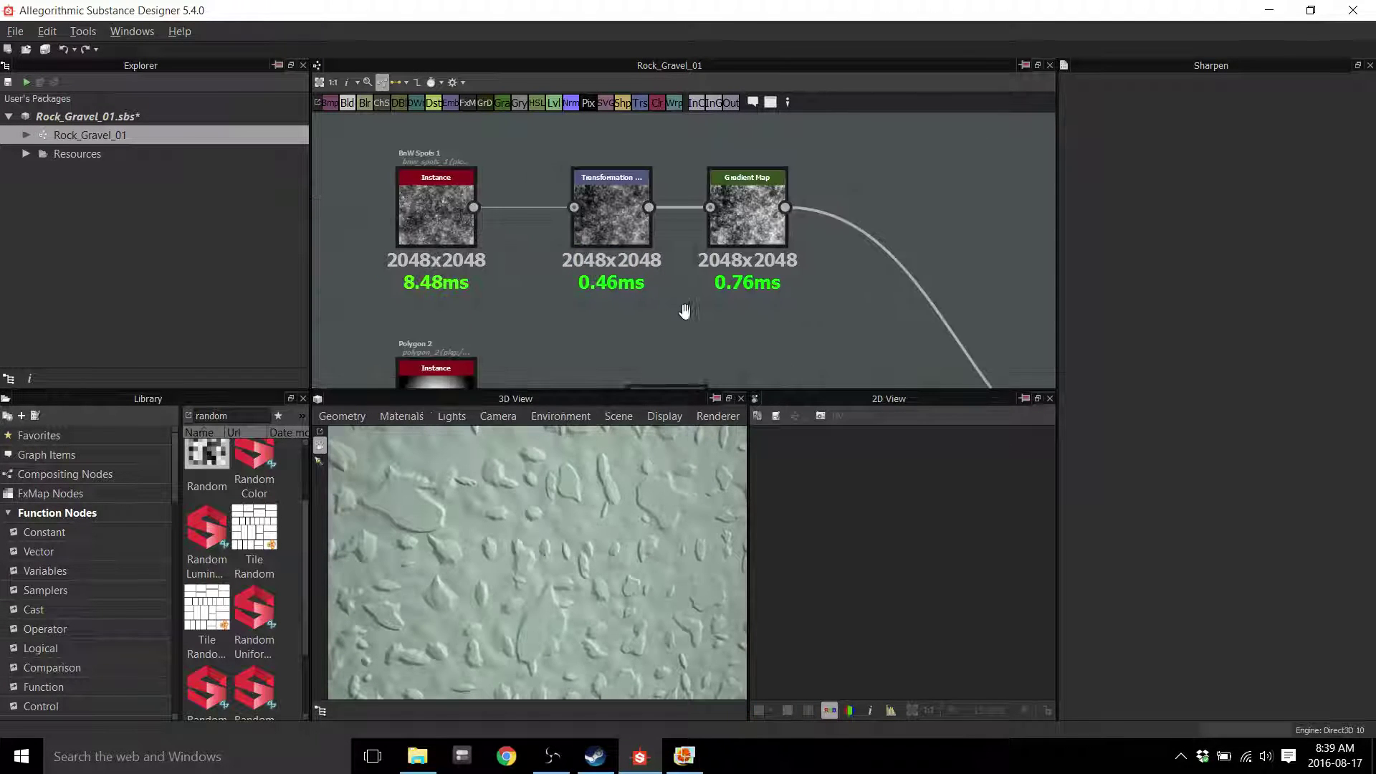
middle_drag(700, 309, 766, 311)
key(ctrl+z)
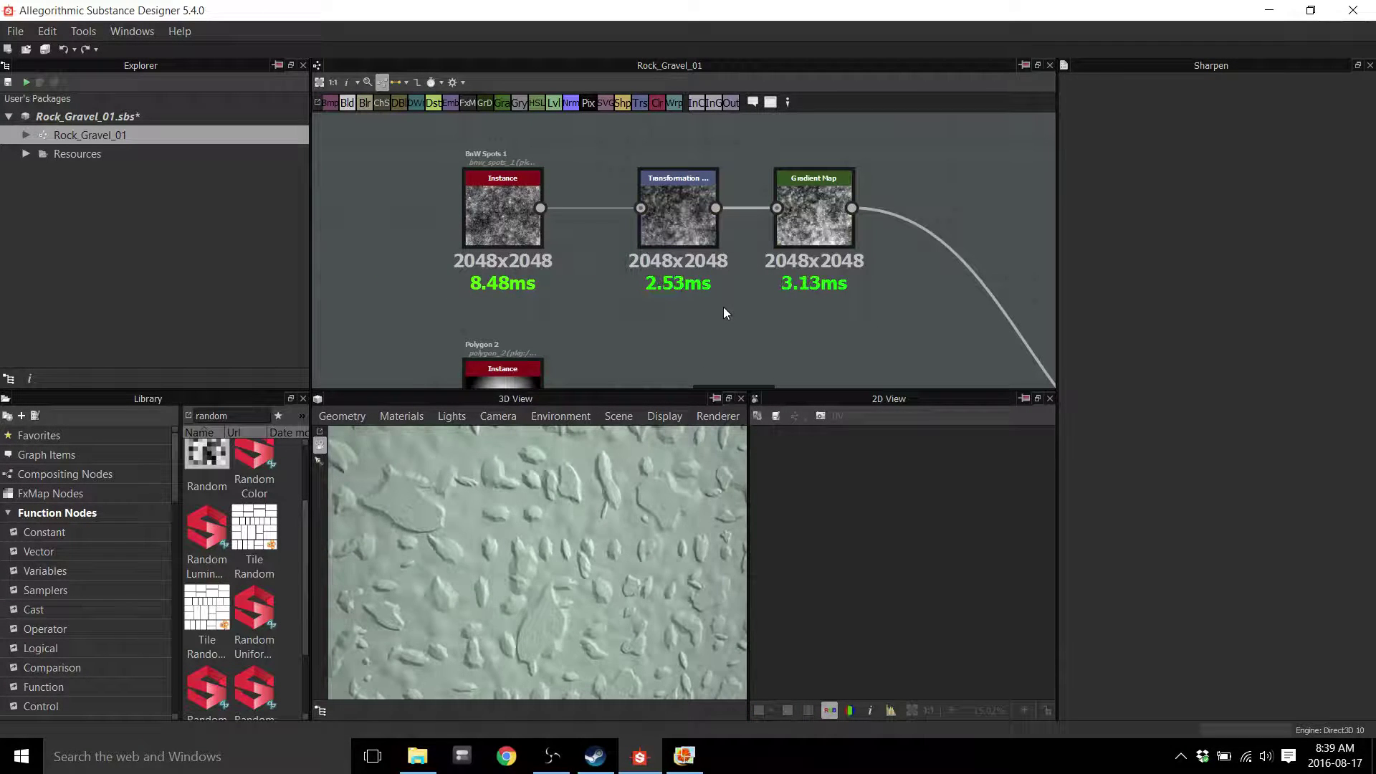
key(ctrl+z)
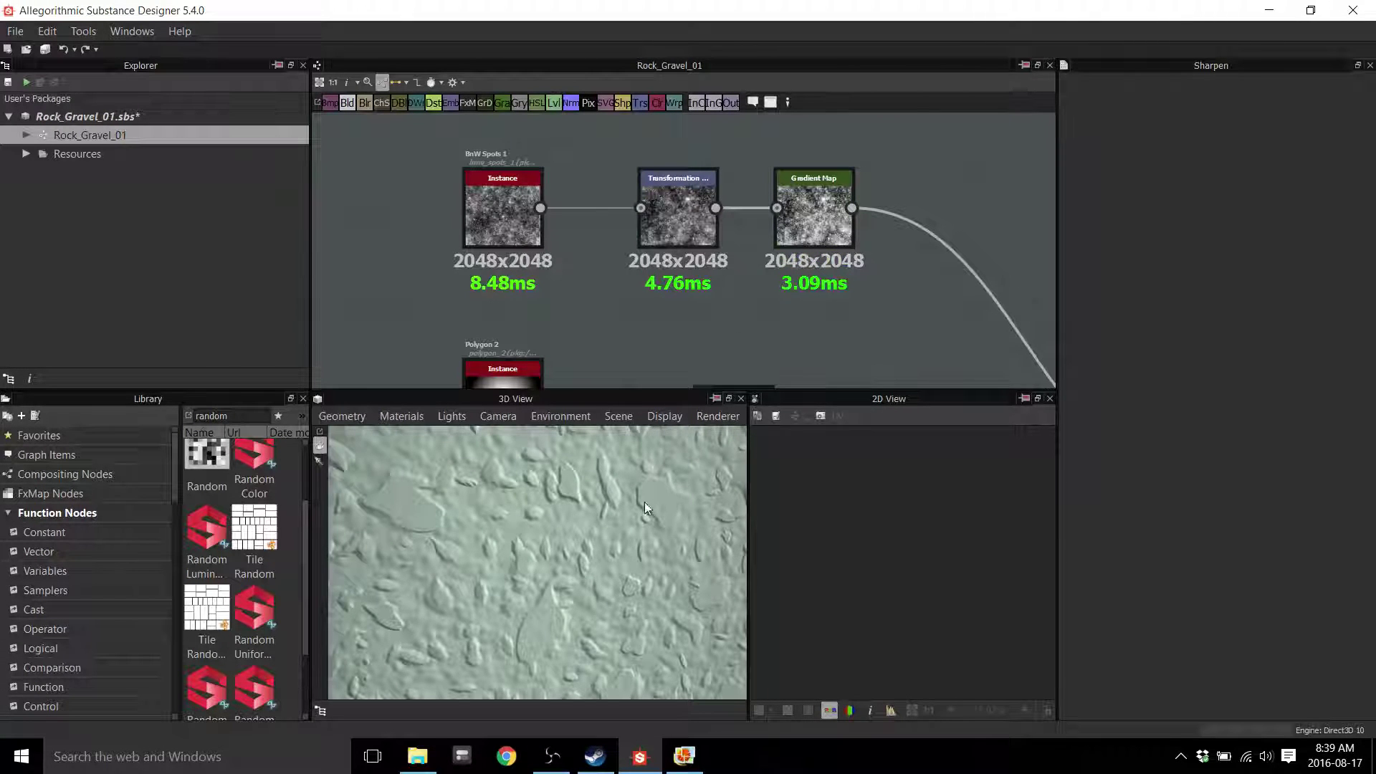
Check the gravel reference photo in Photo Gallery, then examine the cube's rock surface in 3D both up close and from farther away
drag(631, 496, 638, 582)
scroll(605, 479, down, 5)
click(684, 755)
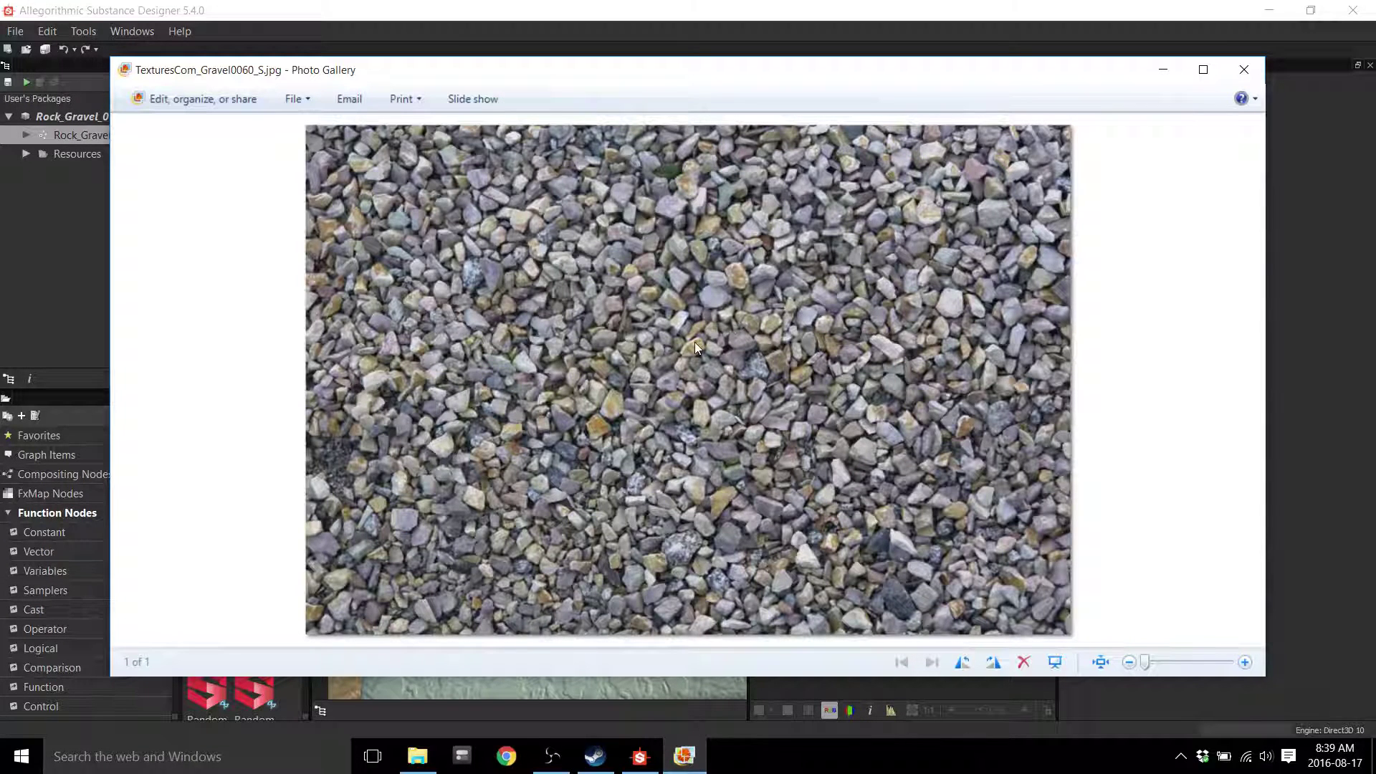
click(713, 9)
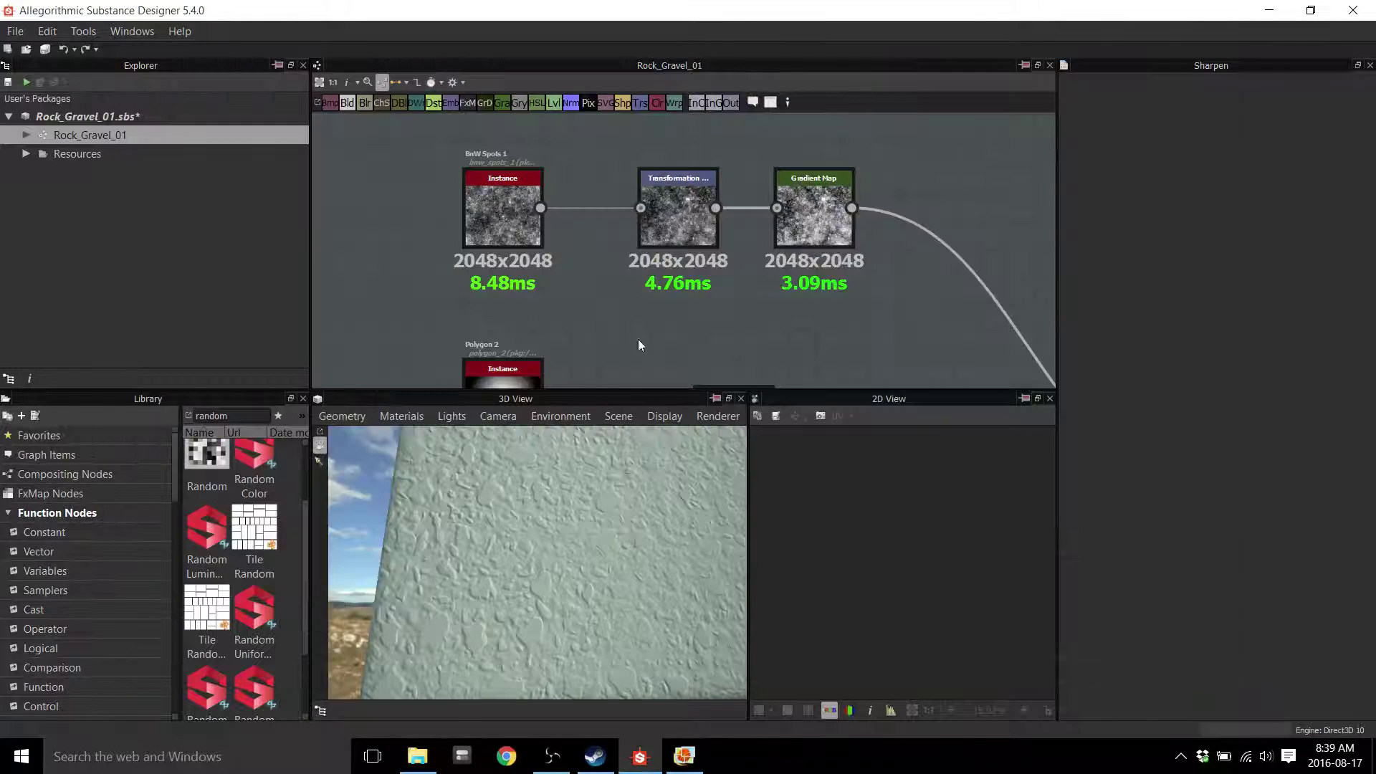
scroll(577, 525, down, 2)
scroll(579, 523, up, 5)
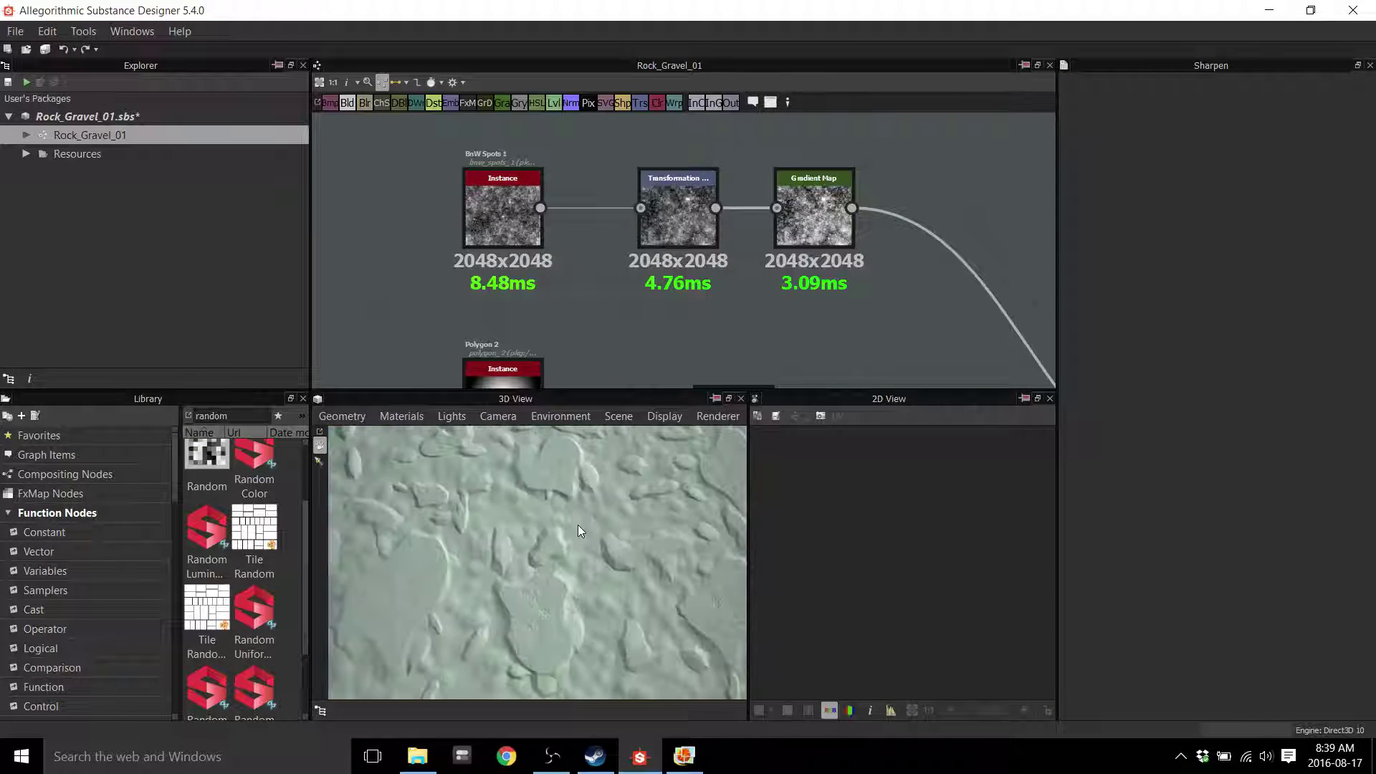
drag(577, 525, 573, 545)
scroll(574, 540, down, 5)
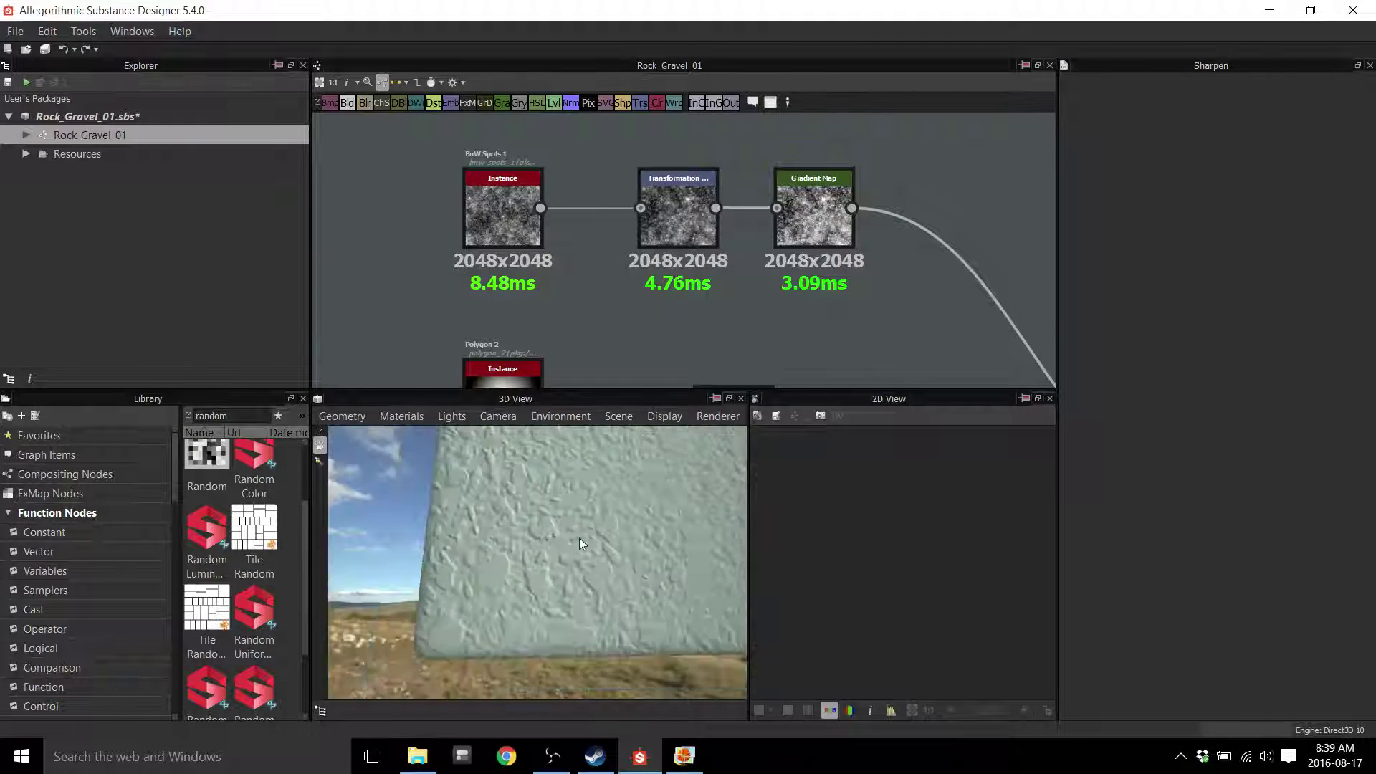
drag(672, 519, 532, 535)
scroll(591, 515, down, 3)
scroll(532, 534, up, 4)
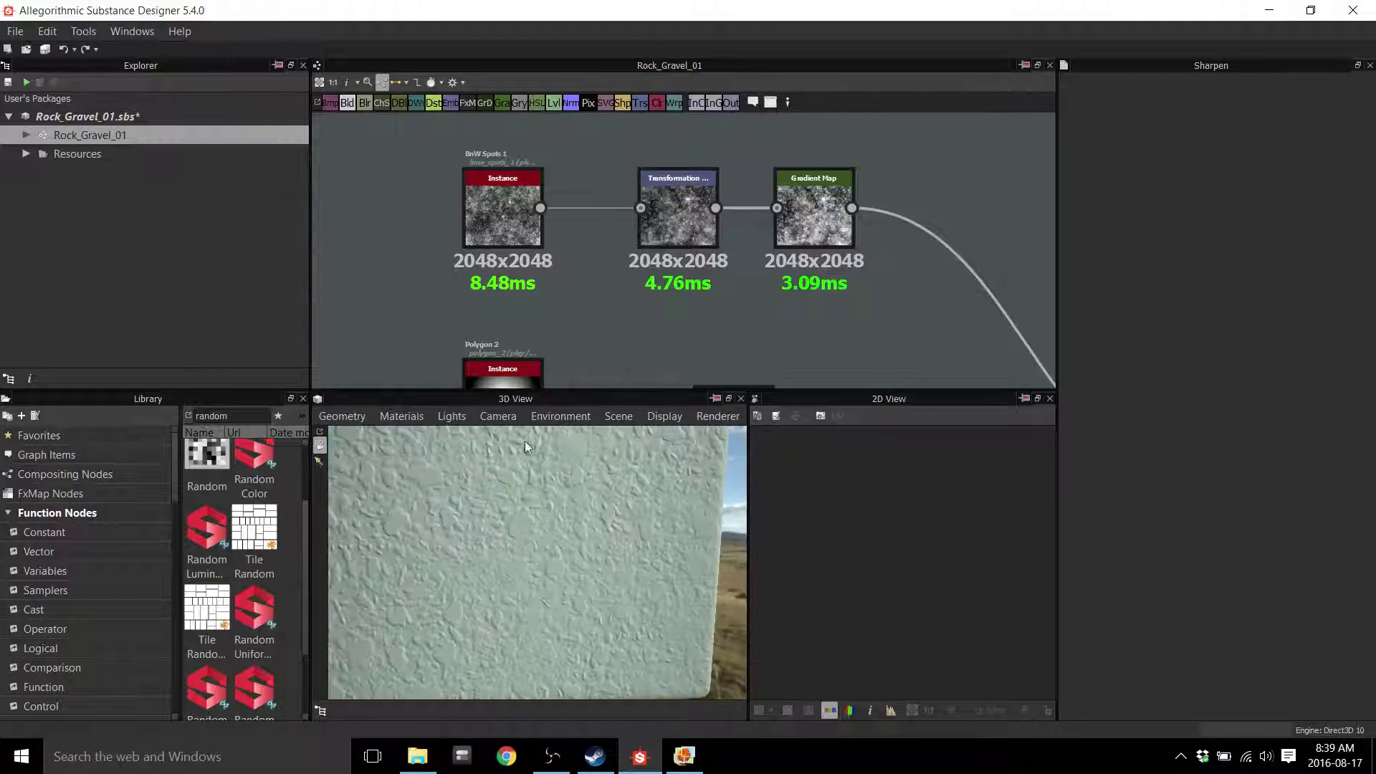
Set the mask randomness to 0.63 on the Tile Random node that scatters the irregular rock shape below the other branches
alt+middle_drag(623, 232, 581, 36)
scroll(767, 326, down, 5)
middle_drag(768, 329, 688, 79)
middle_drag(725, 195, 700, 275)
middle_drag(788, 172, 668, 312)
middle_drag(723, 218, 754, 152)
middle_drag(702, 287, 740, 225)
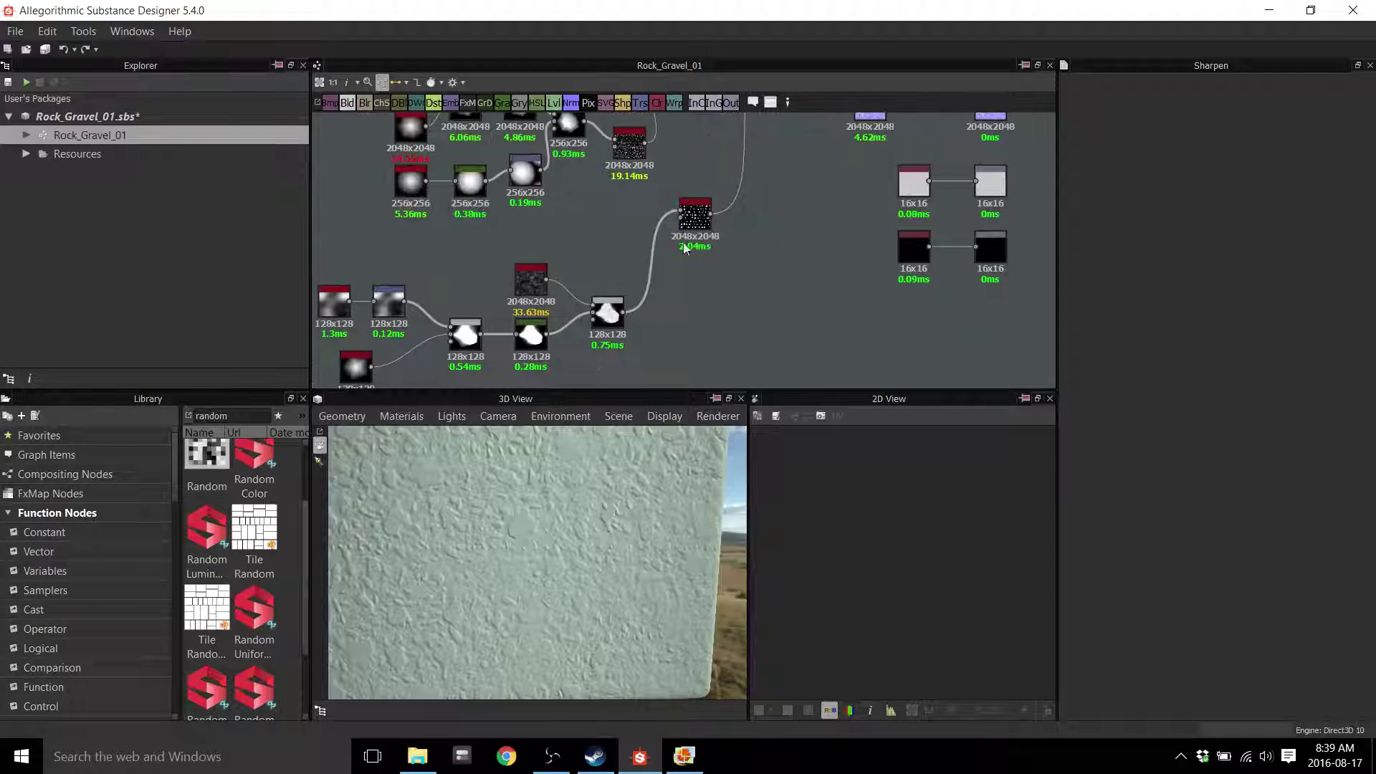
double_click(699, 228)
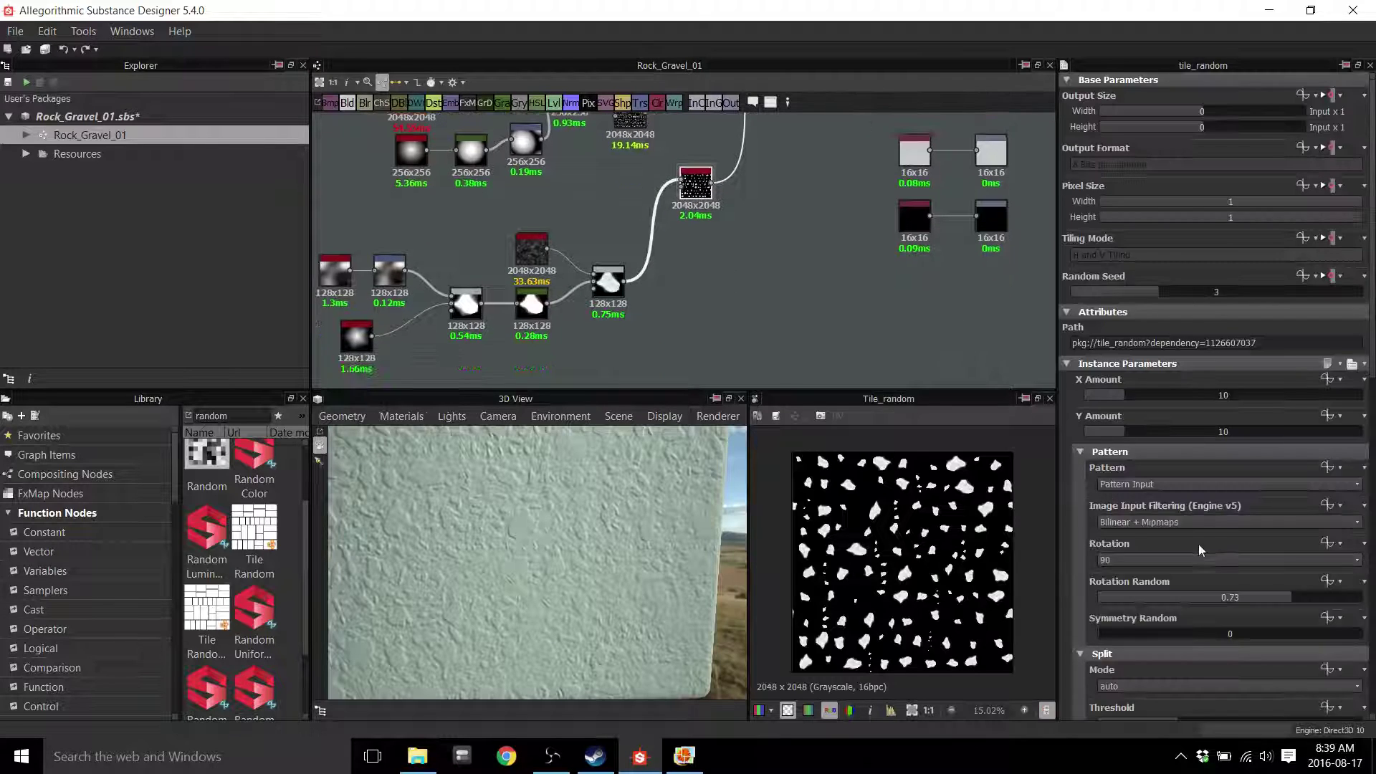
scroll(1197, 543, down, 5)
scroll(1195, 554, down, 5)
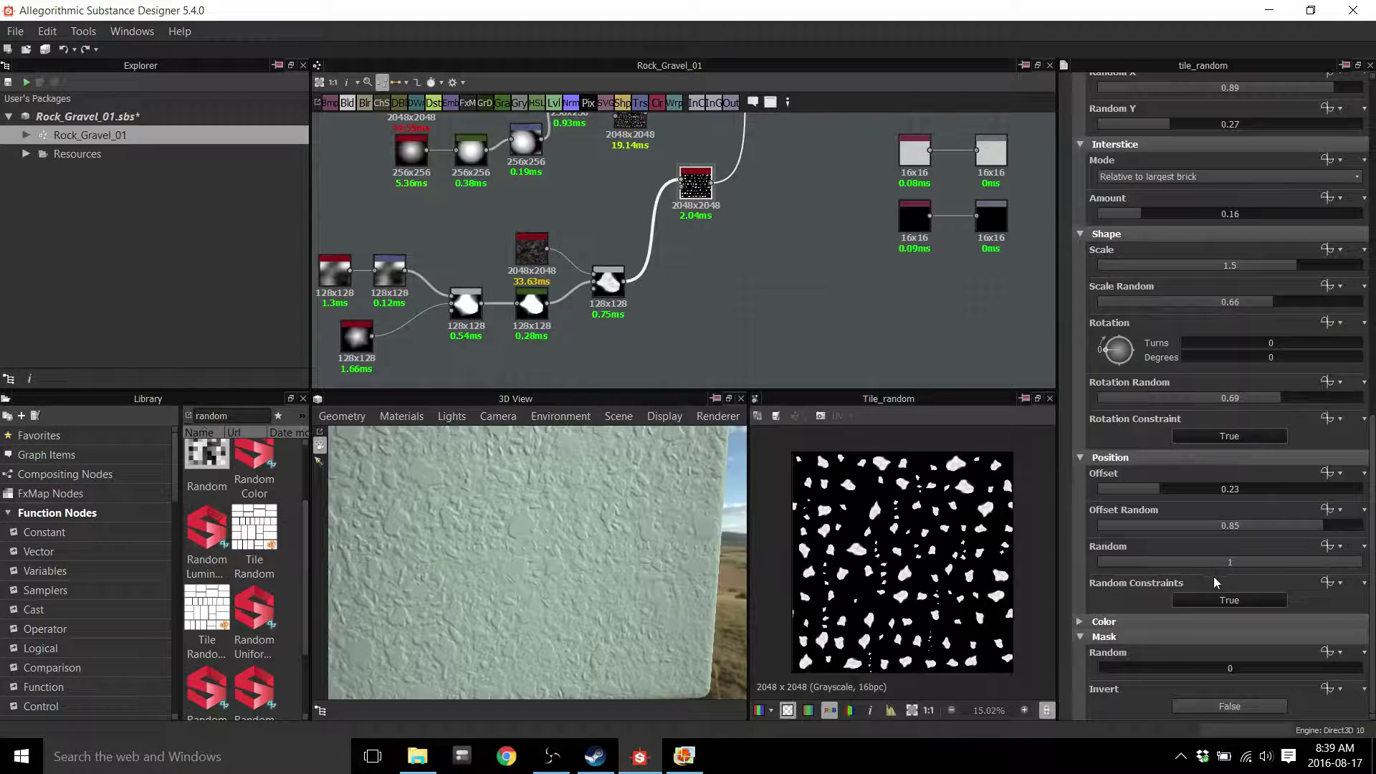
drag(1137, 666, 1156, 666)
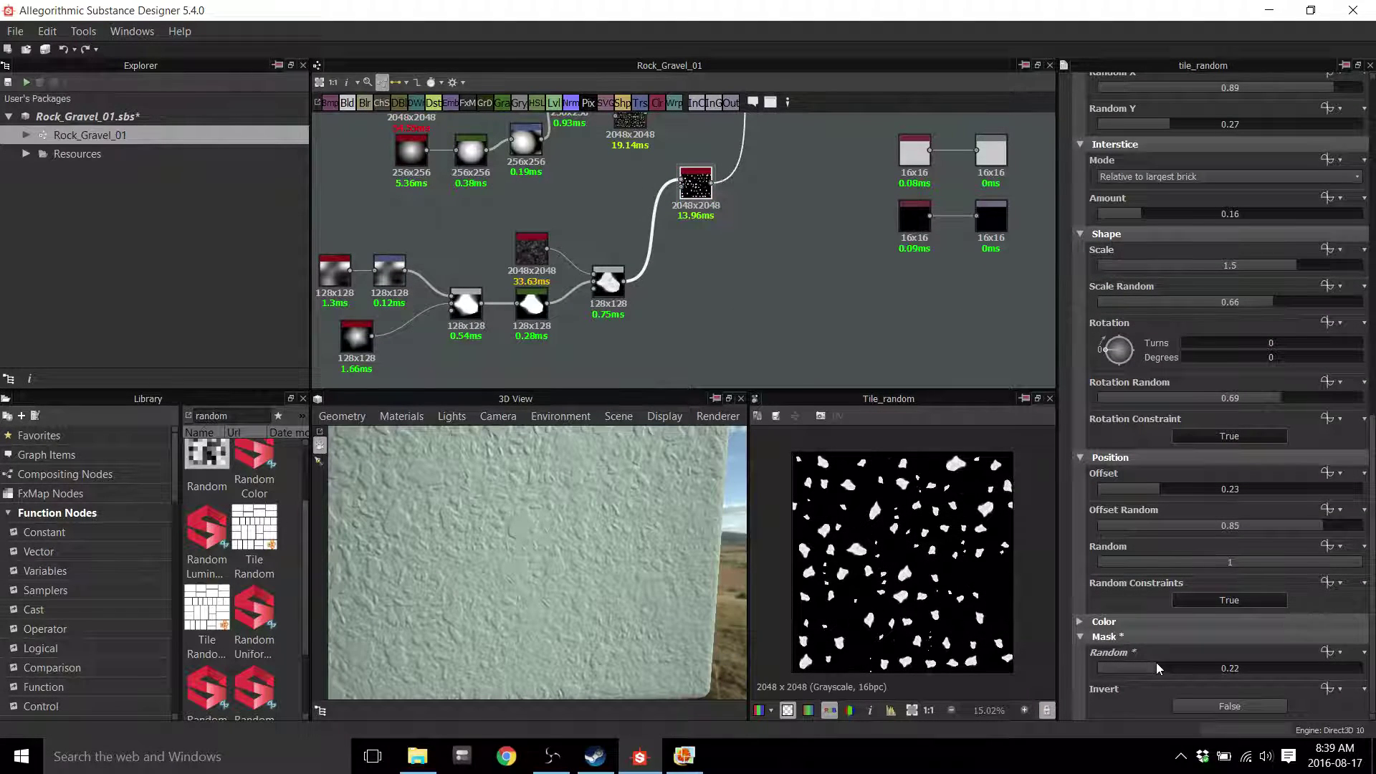
drag(1160, 659, 1257, 661)
Examine the cube's rock surface in 3D, then review the whole node graph and the branch feeding the sparse-rock Tile Random node
drag(457, 515, 523, 580)
middle_drag(661, 341, 715, 298)
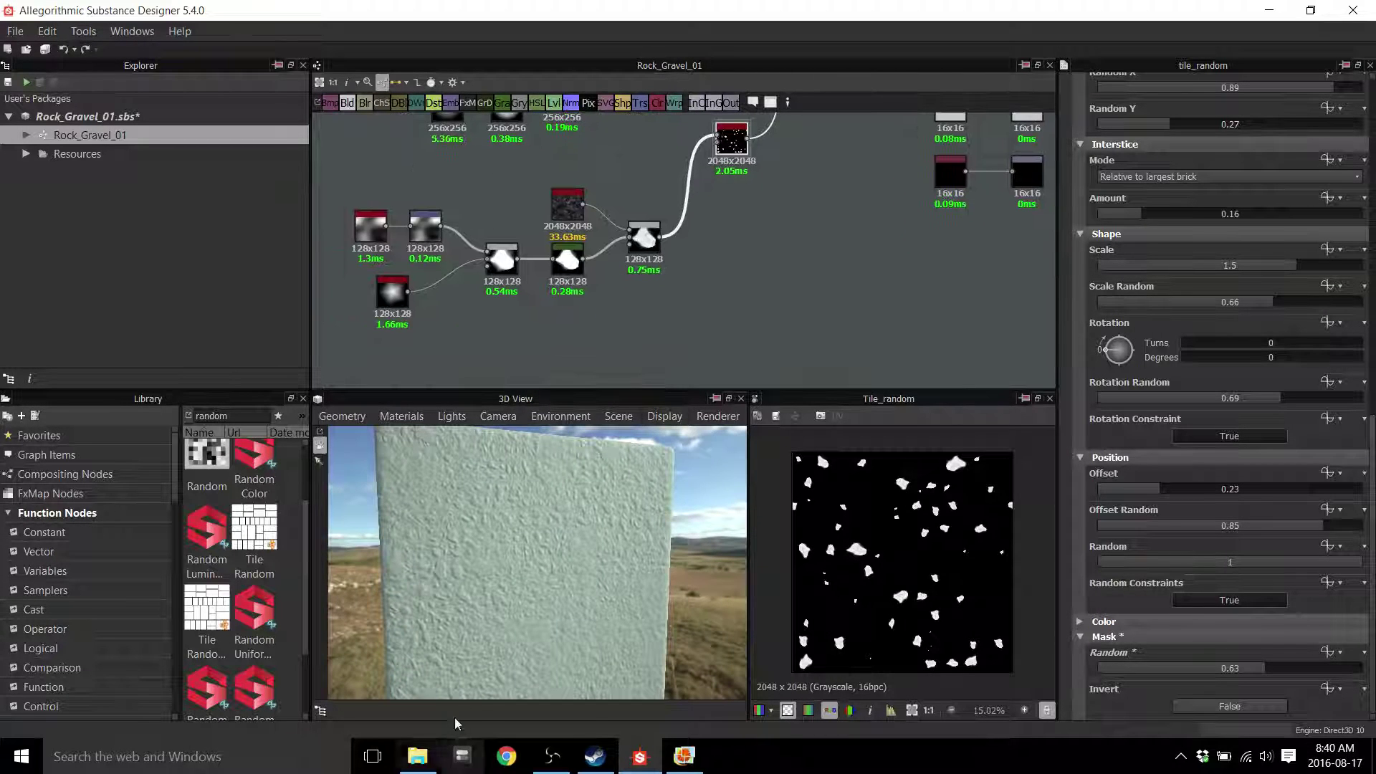
drag(455, 666, 514, 633)
scroll(445, 598, up, 4)
scroll(450, 606, up, 2)
scroll(622, 375, down, 6)
scroll(836, 280, up, 5)
scroll(588, 301, down, 5)
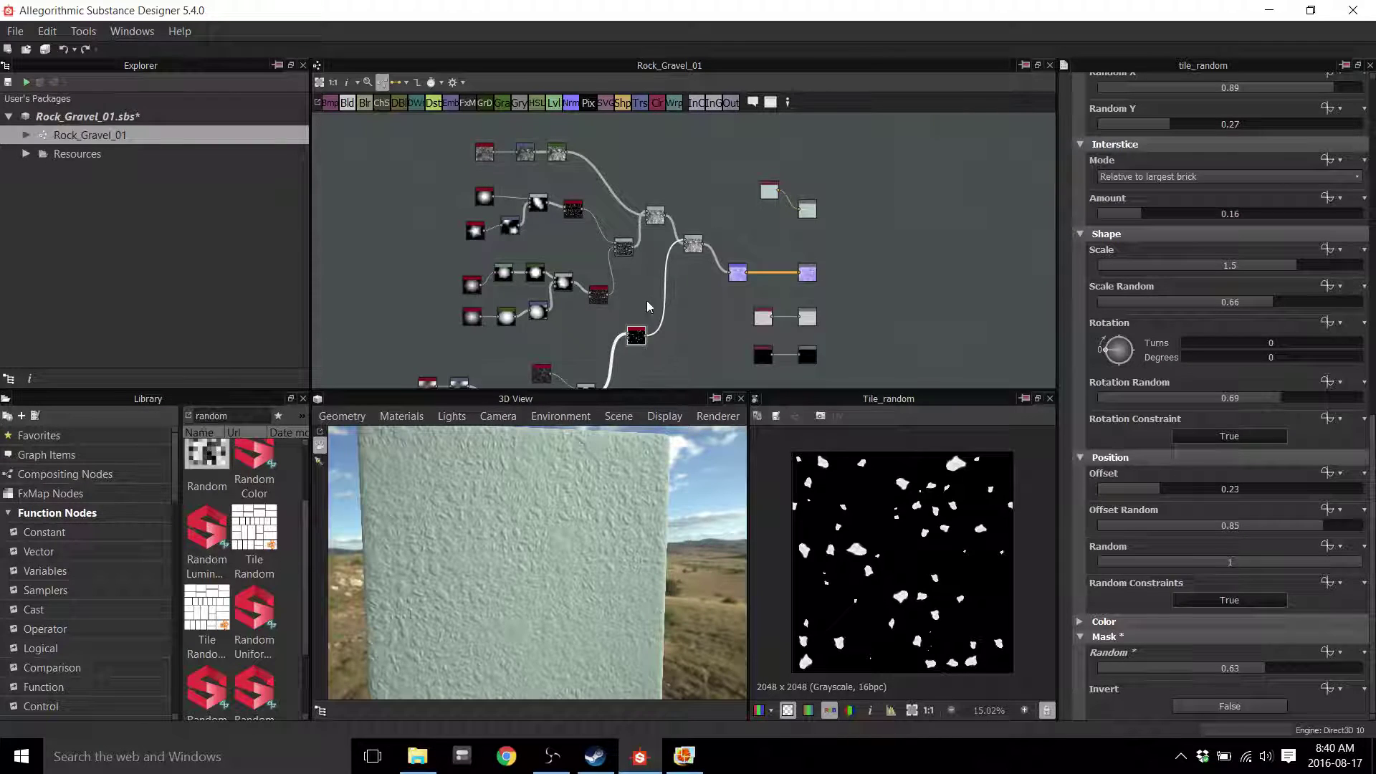
scroll(641, 287, down, 3)
middle_drag(678, 294, 705, 269)
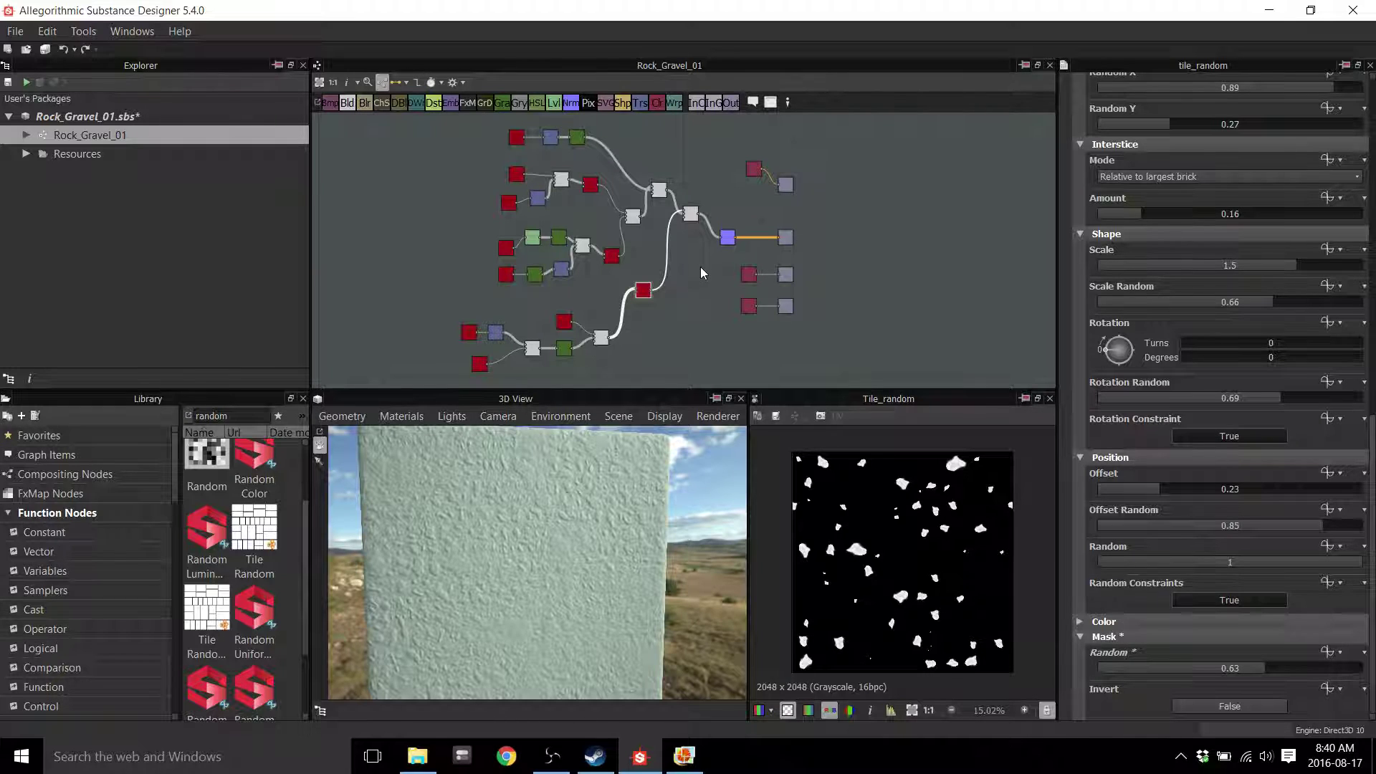
click(694, 274)
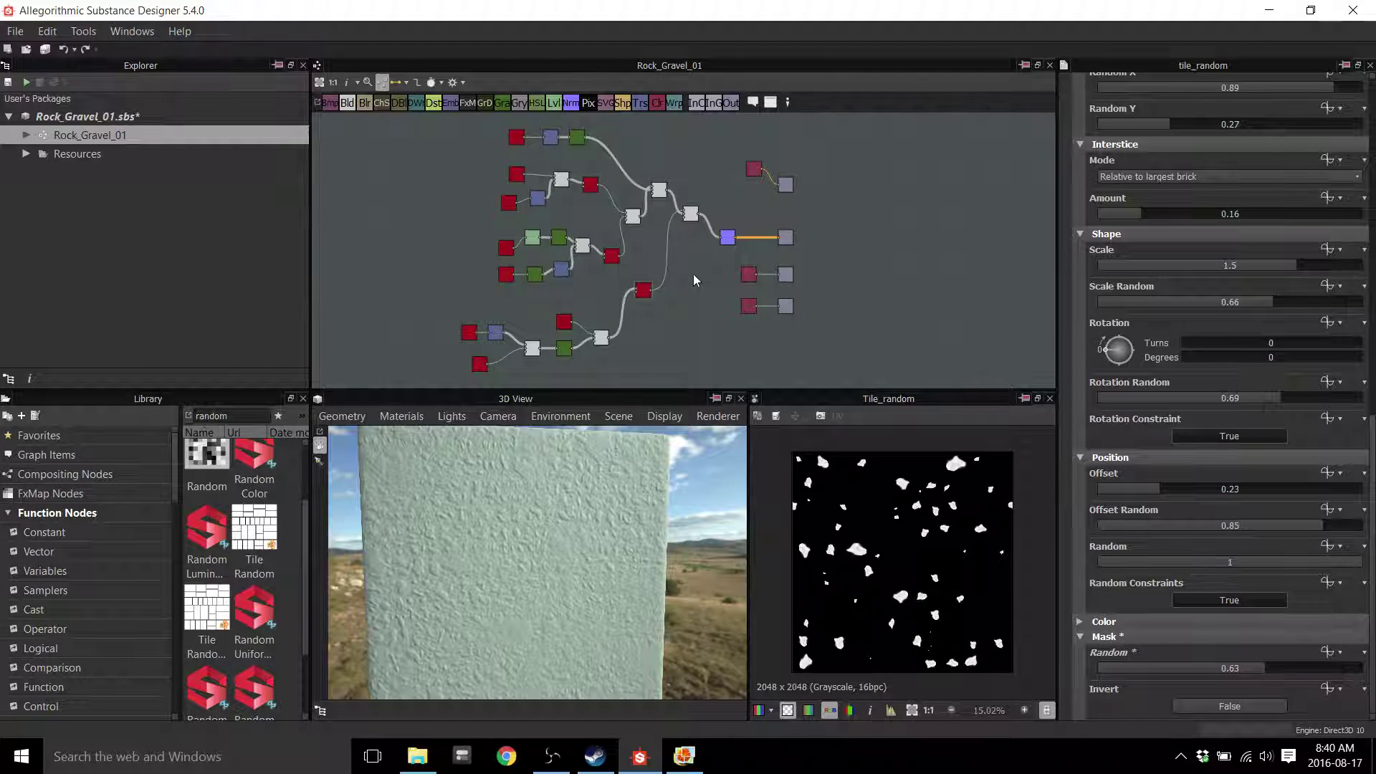
scroll(694, 274, down, 1)
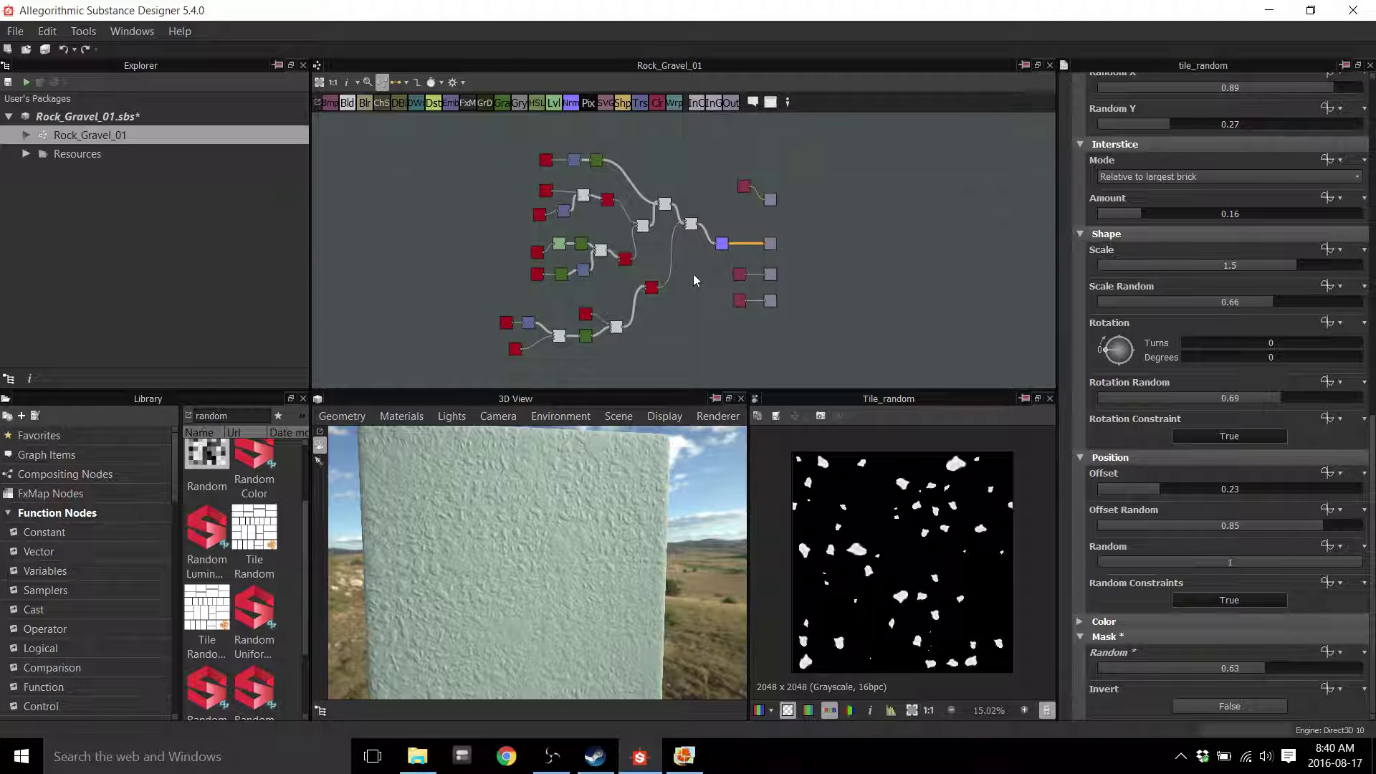
scroll(693, 273, up, 3)
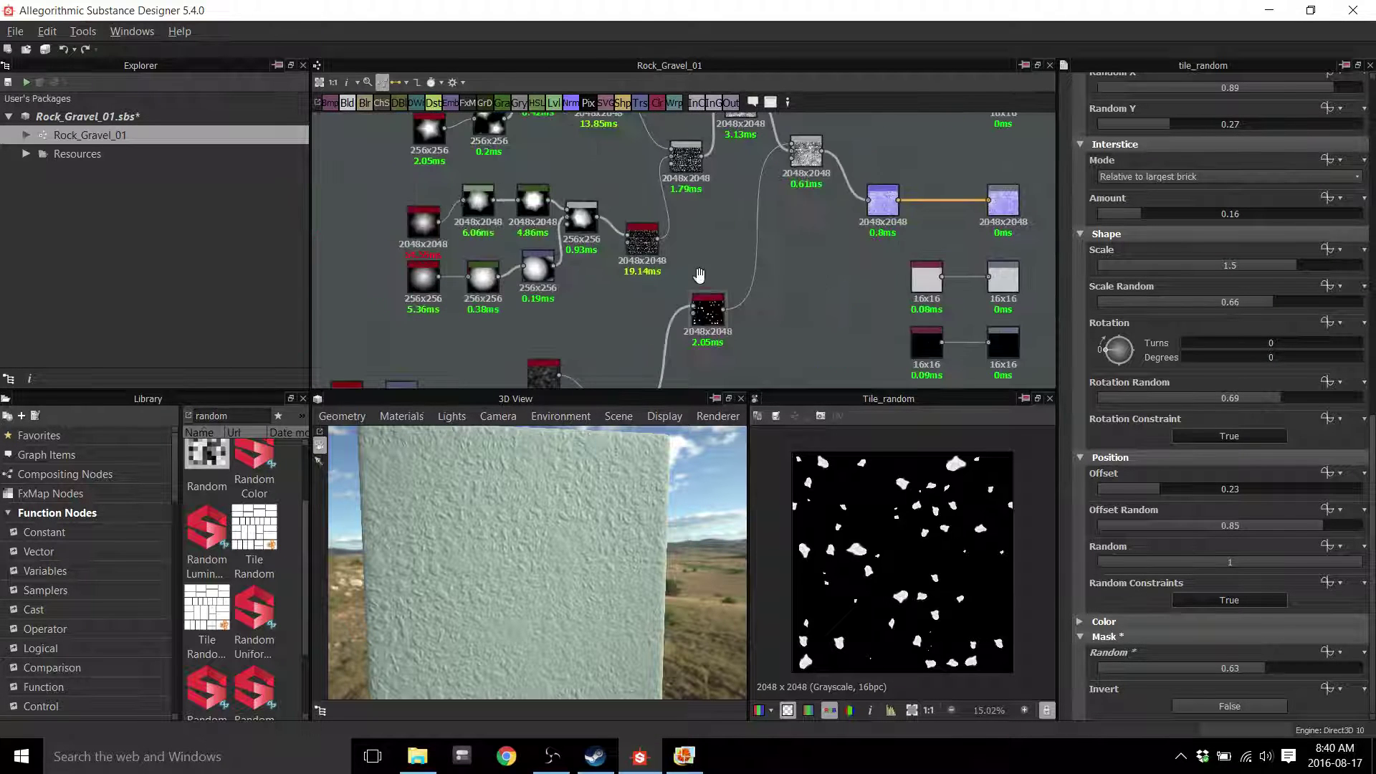
middle_drag(814, 261, 824, 179)
middle_drag(745, 257, 781, 188)
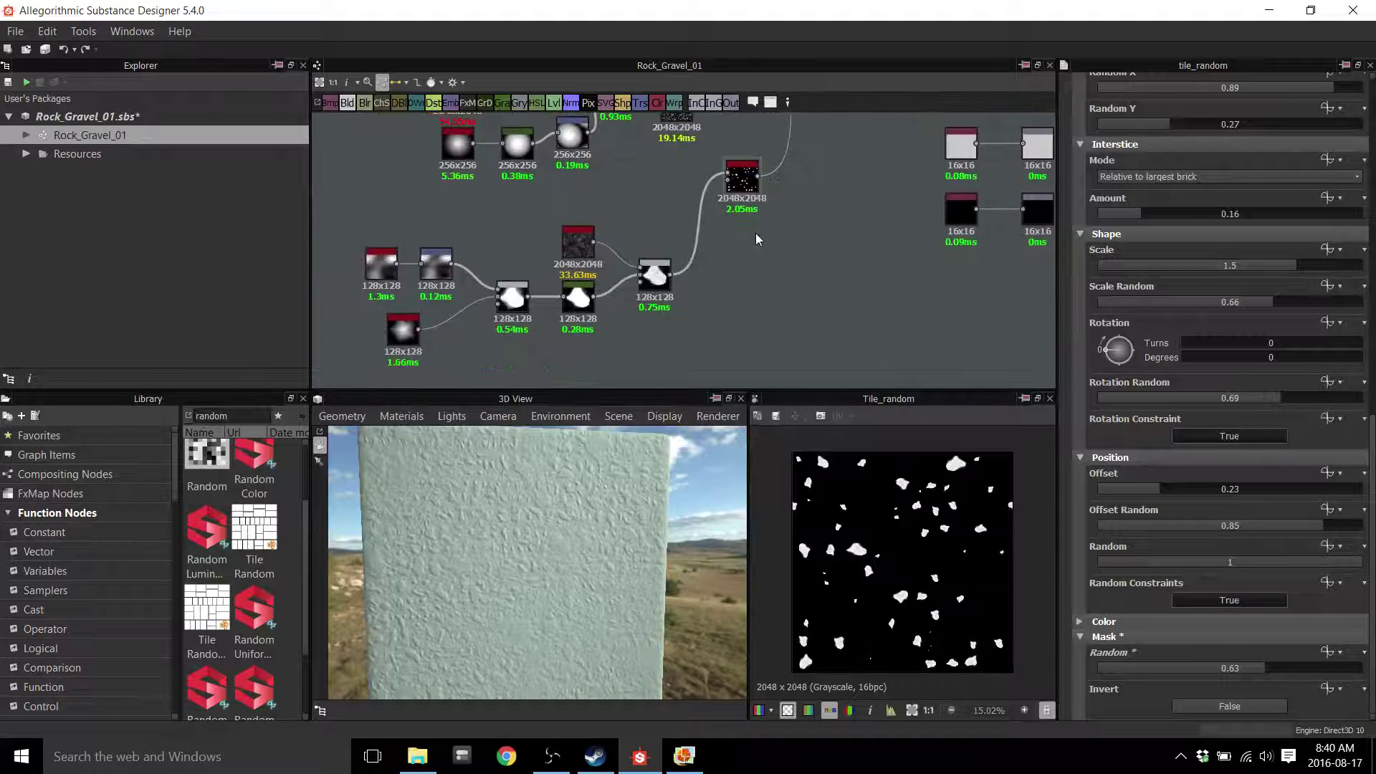
middle_drag(689, 292, 734, 246)
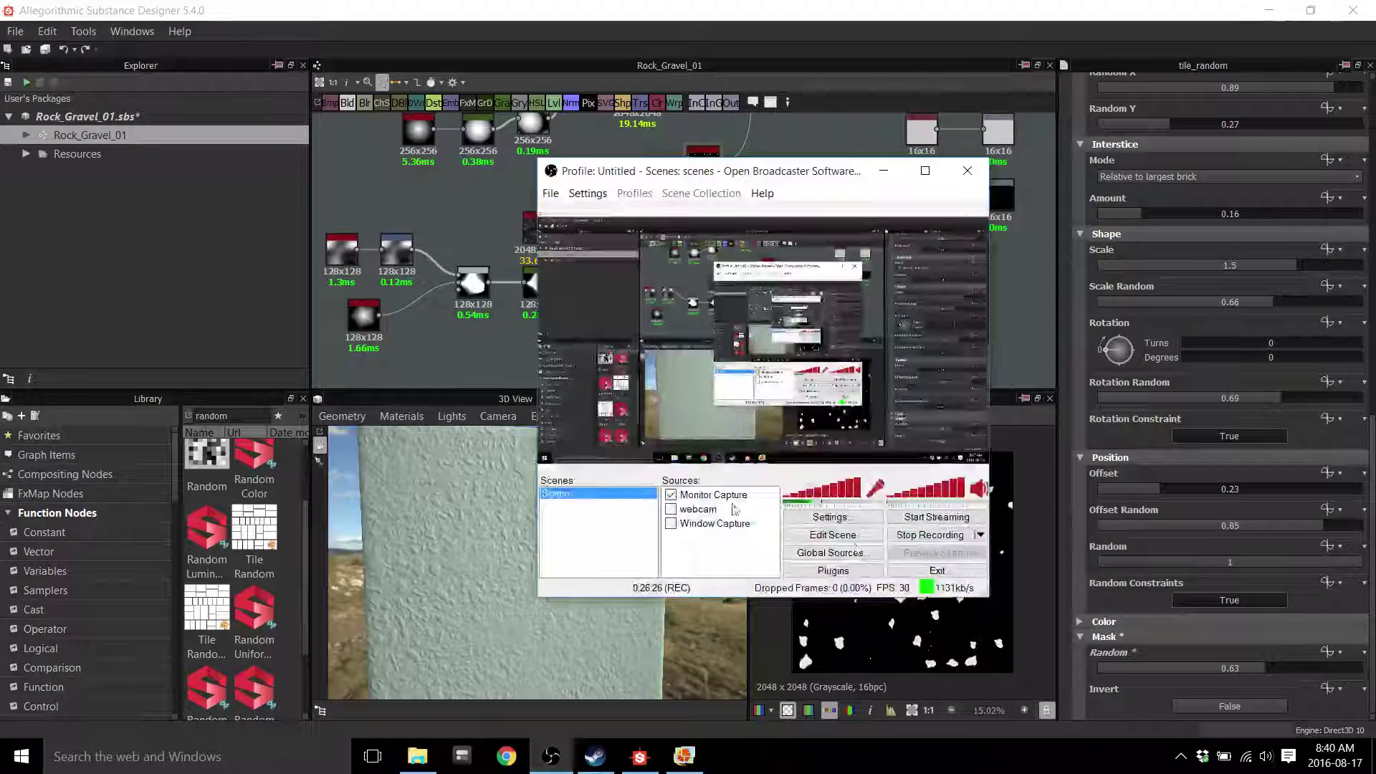